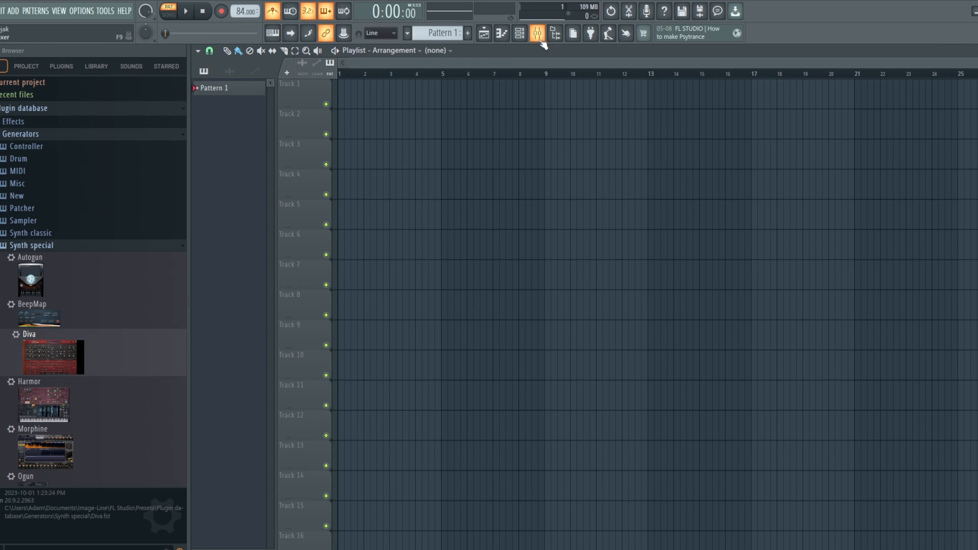
Add the Diva synth from the Synth special generators to the channel rack and move its window up over the playlist
{"action": "left_click", "coordinate": [519, 33]}
{"action": "left_click_drag", "start_coordinate": [54, 357], "coordinate": [263, 270]}
{"action": "left_click_drag", "start_coordinate": [508, 186], "coordinate": [476, 89]}
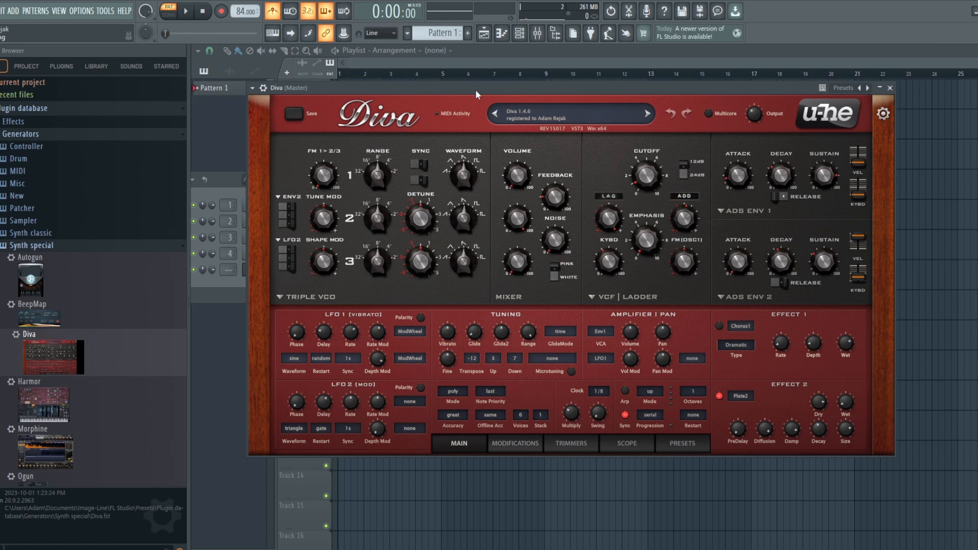
Load the PL - Mixed Wave Pluck preset from the user folder Synth & Chill after comparing it with PL - Mixed Wave Pluck 2
{"action": "left_click", "coordinate": [665, 443]}
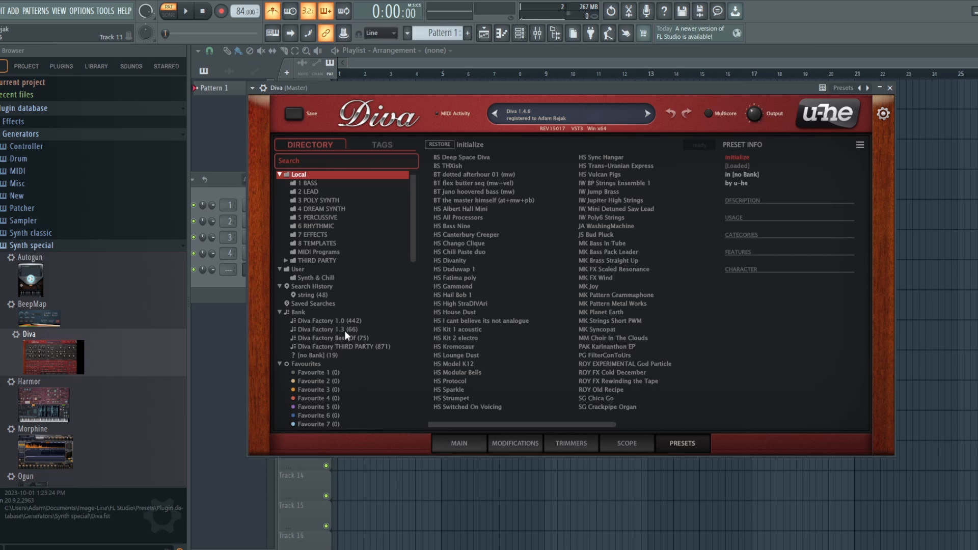
{"action": "scroll", "coordinate": [337, 335], "scroll_direction": "down", "scroll_amount": 1}
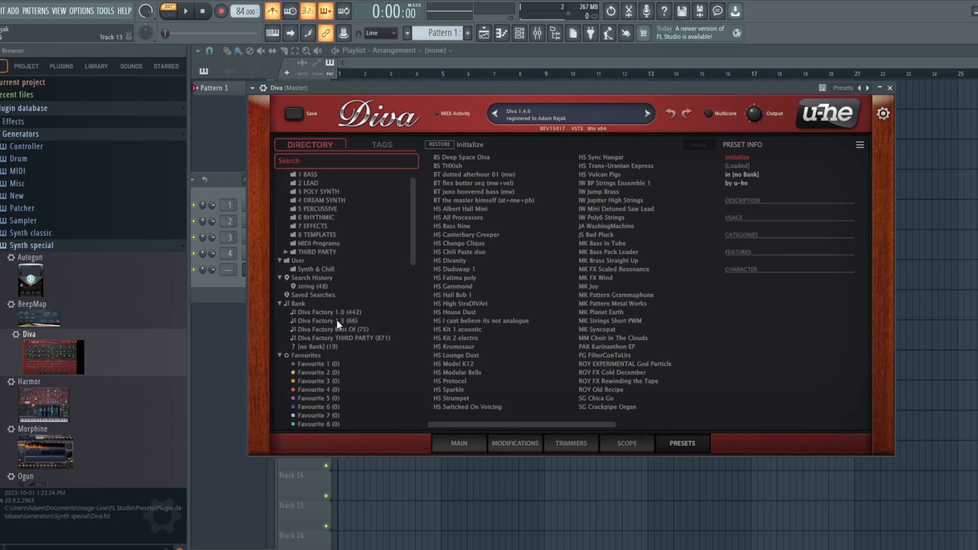
{"action": "left_click", "coordinate": [331, 270]}
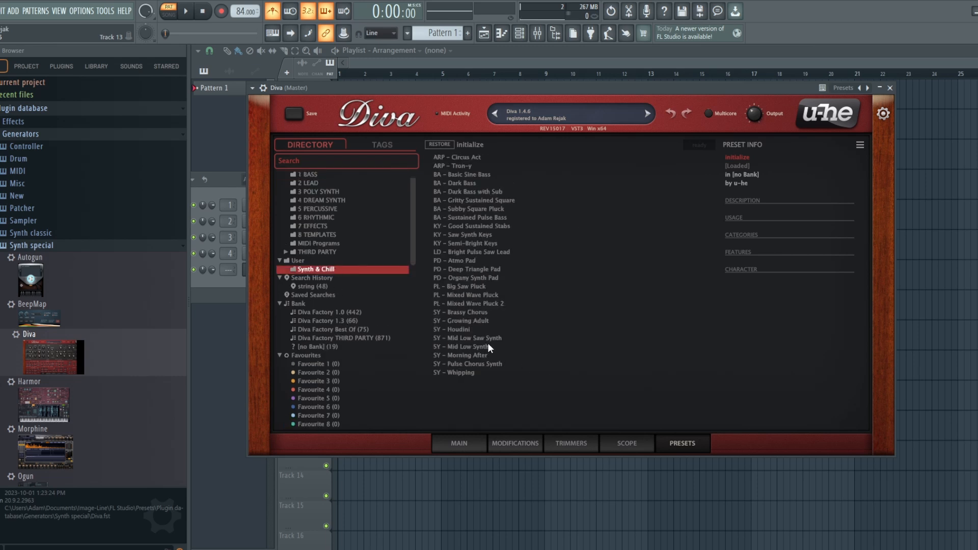
{"action": "left_click", "coordinate": [485, 295]}
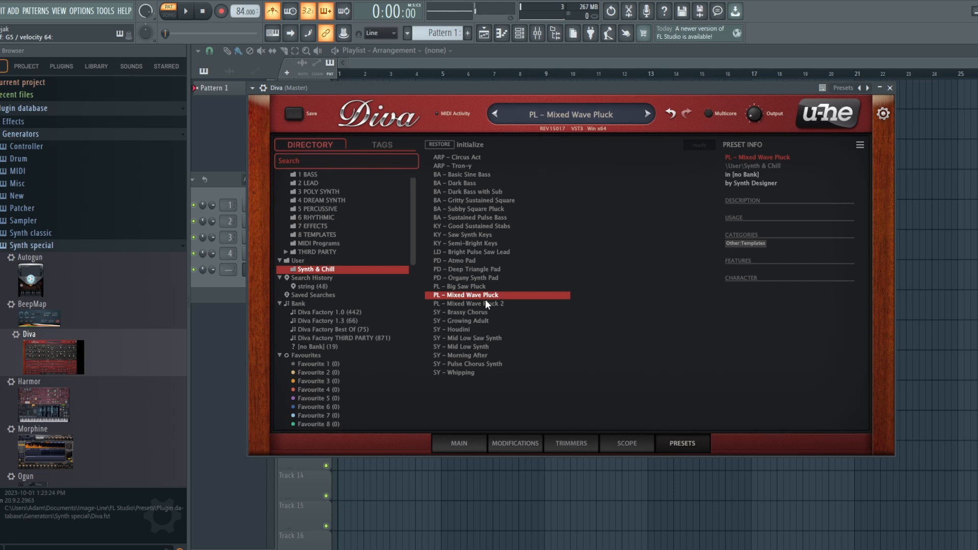
{"action": "left_click", "coordinate": [481, 303]}
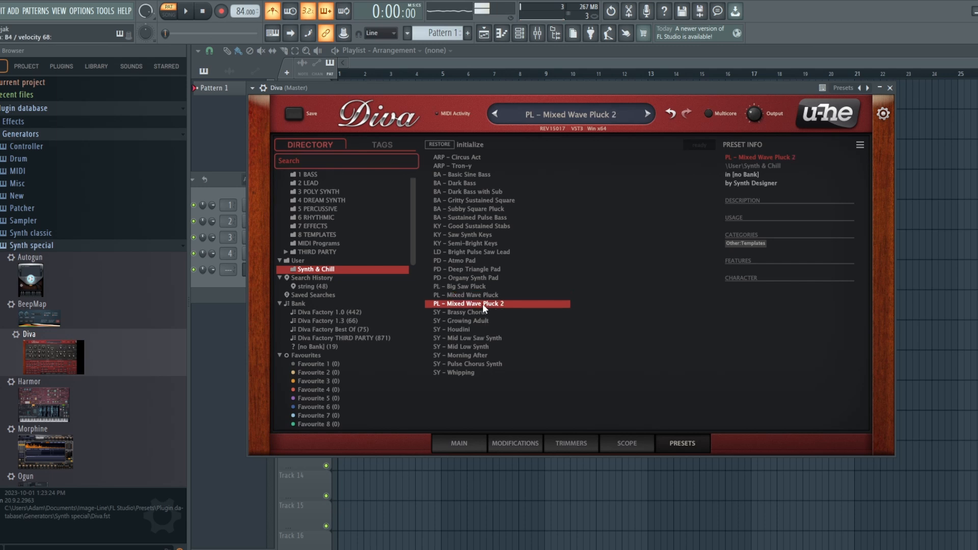
{"action": "left_click", "coordinate": [481, 295]}
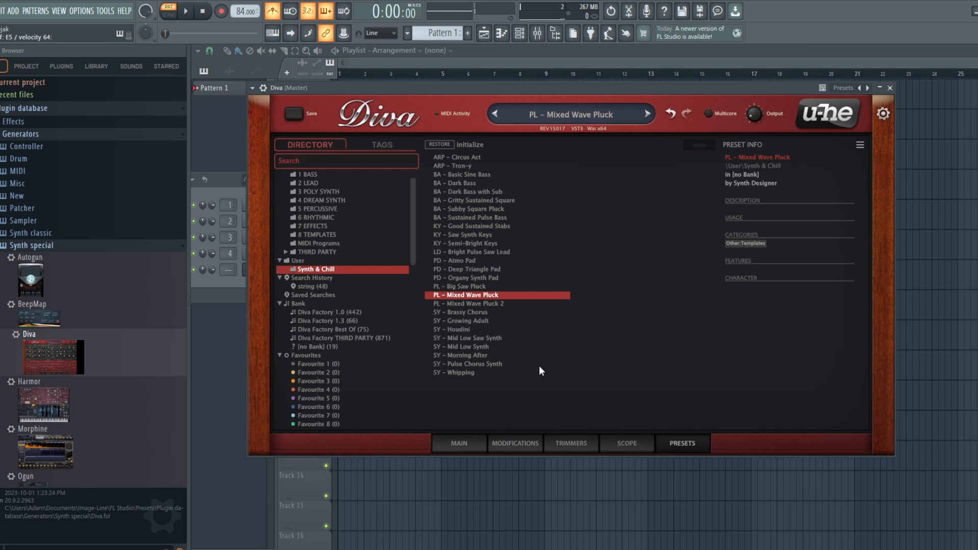
Sweep Diva's filter cutoff up and back down on the main page, settling it at about 78
{"action": "left_click", "coordinate": [461, 442]}
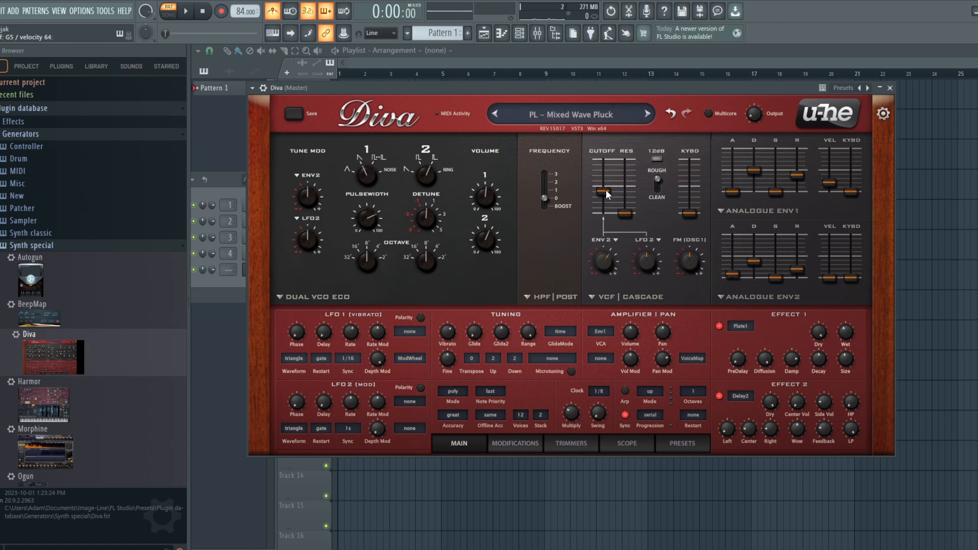
{"action": "left_click_drag", "start_coordinate": [606, 189], "coordinate": [606, 165]}
{"action": "left_click_drag", "start_coordinate": [607, 166], "coordinate": [607, 188]}
{"action": "mouse_move", "coordinate": [606, 189]}
{"action": "left_click_drag", "start_coordinate": [607, 189], "coordinate": [607, 192]}
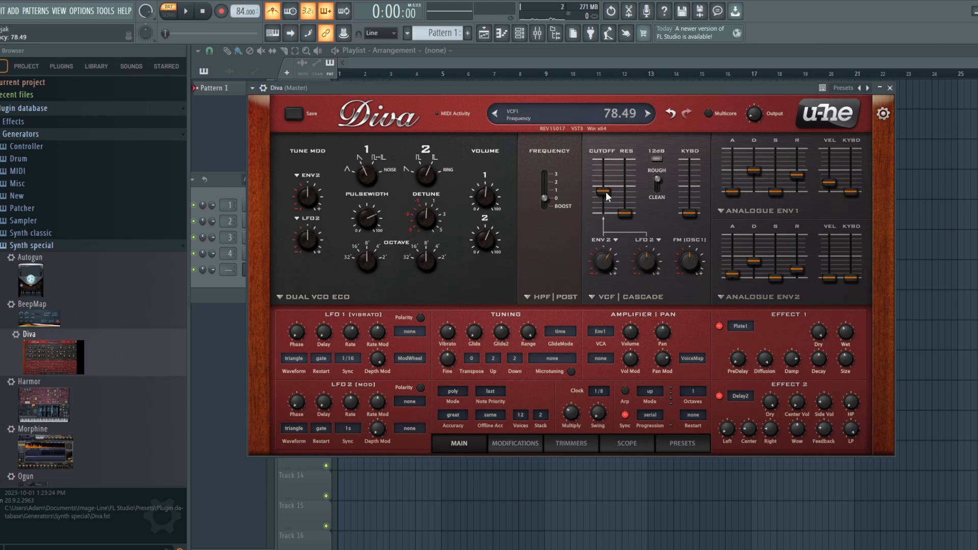
{"action": "mouse_move", "coordinate": [606, 199]}
{"action": "left_mouse_down"}
{"action": "mouse_move", "coordinate": [606, 177]}
{"action": "mouse_move", "coordinate": [607, 193]}
{"action": "left_mouse_up"}
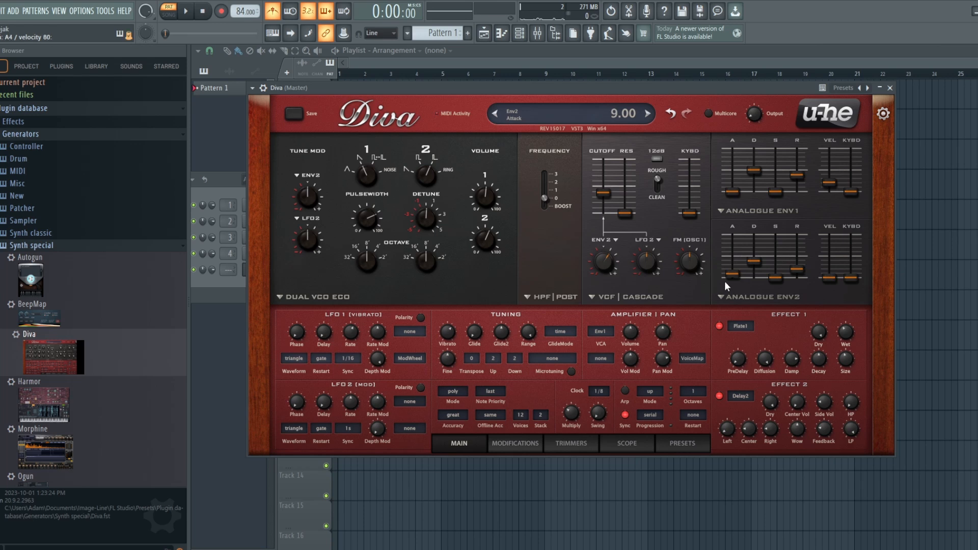
Try an attack of 24 on Diva's Analogue Env2, and set it back to 9
{"action": "left_click_drag", "start_coordinate": [732, 275], "coordinate": [731, 270]}
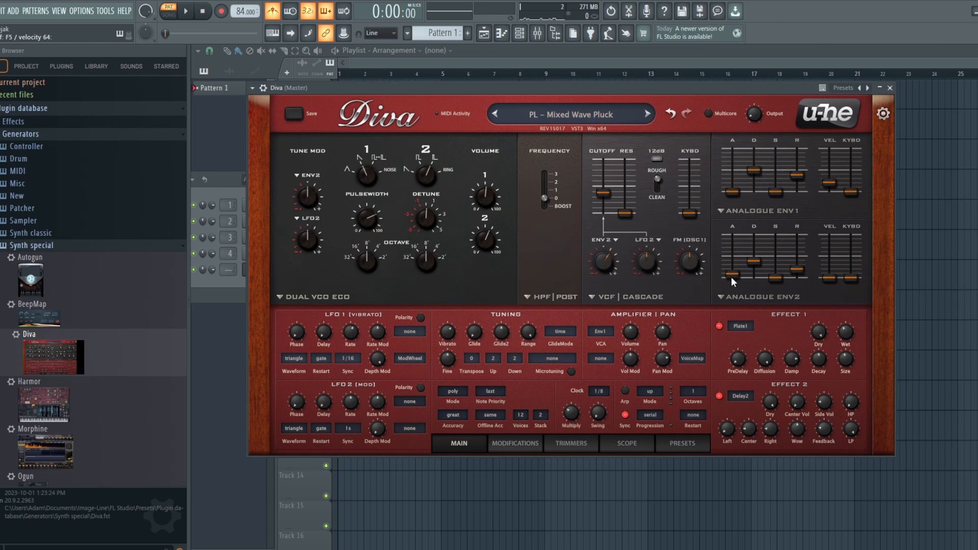
{"action": "left_click_drag", "start_coordinate": [732, 277], "coordinate": [741, 268]}
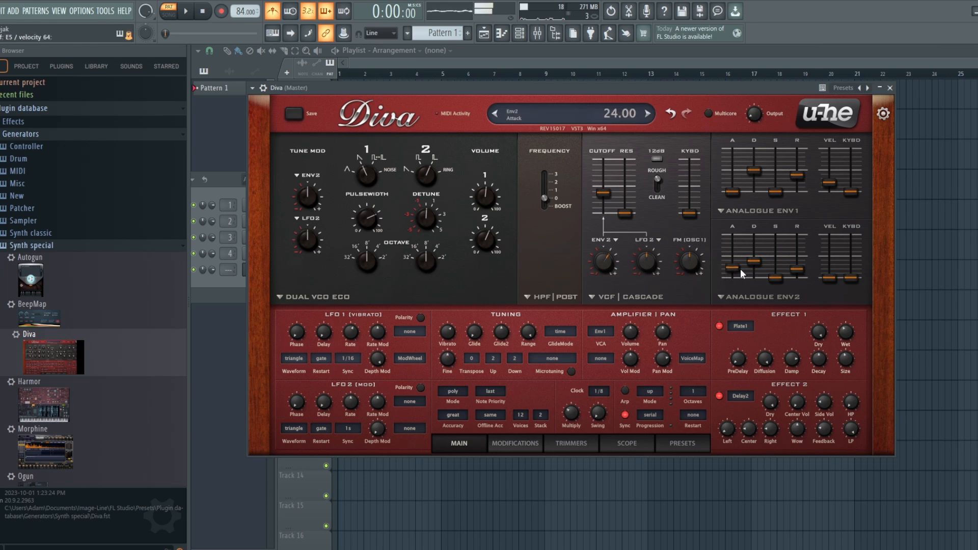
{"action": "left_click_drag", "start_coordinate": [740, 268], "coordinate": [739, 276]}
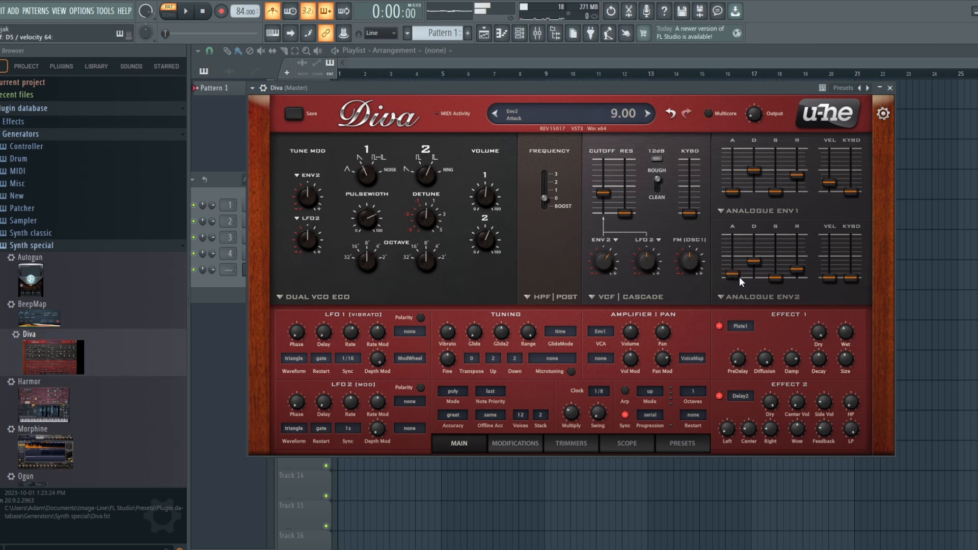
{"action": "mouse_move", "coordinate": [739, 276]}
{"action": "left_mouse_down"}
{"action": "mouse_move", "coordinate": [743, 259]}
{"action": "mouse_move", "coordinate": [744, 276]}
{"action": "left_mouse_up"}
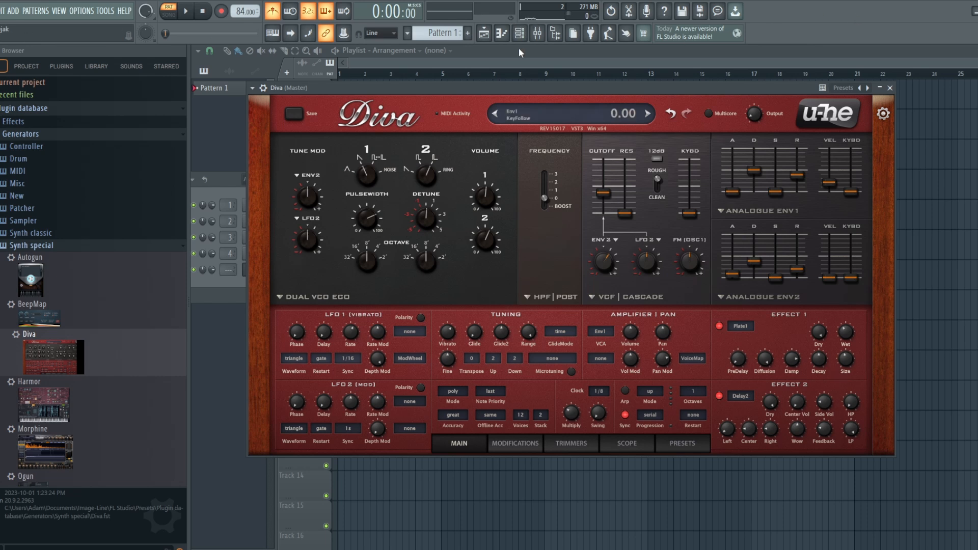
Draw a four-note chord of D5, F5, A5 and C6 at the start of bar 1 in Diva's piano roll
{"action": "left_click", "coordinate": [501, 33]}
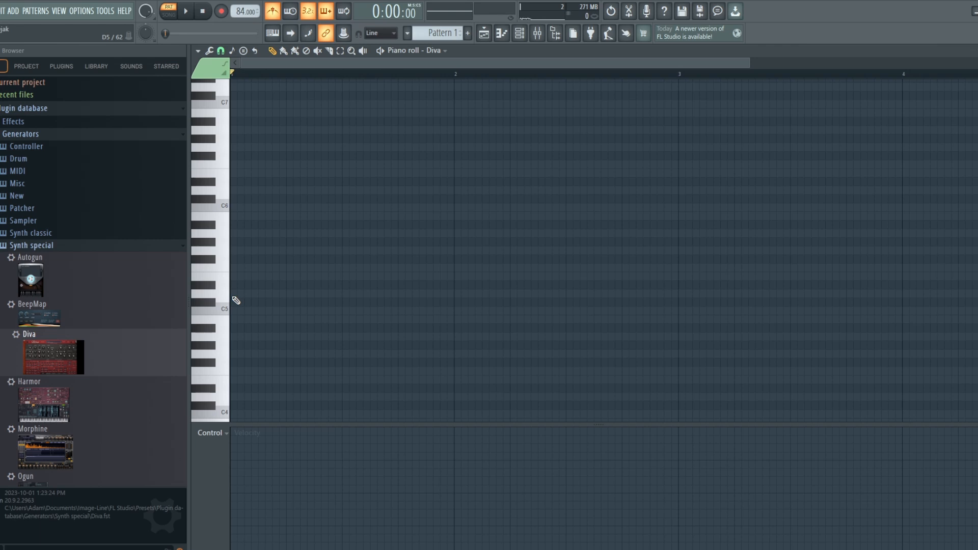
{"action": "left_click", "coordinate": [234, 297]}
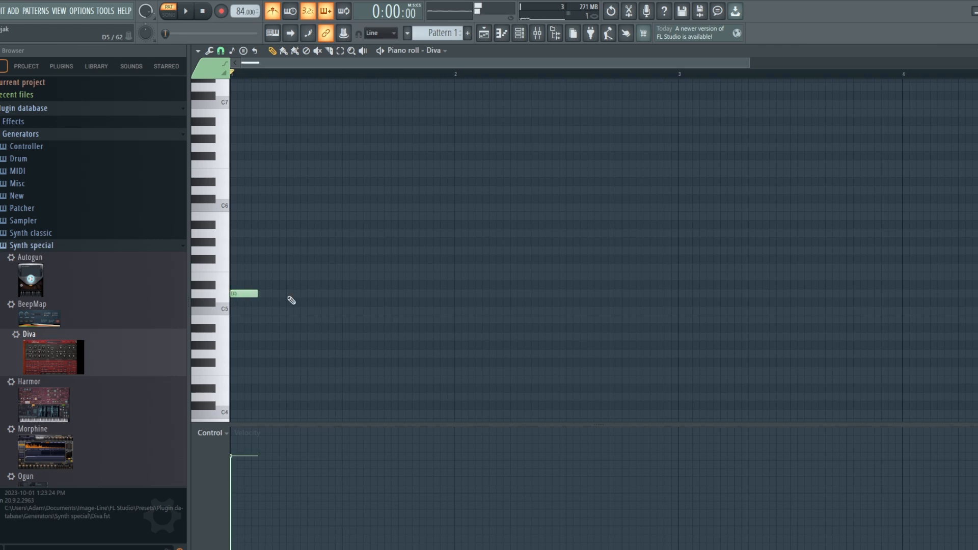
{"action": "left_click", "coordinate": [236, 269]}
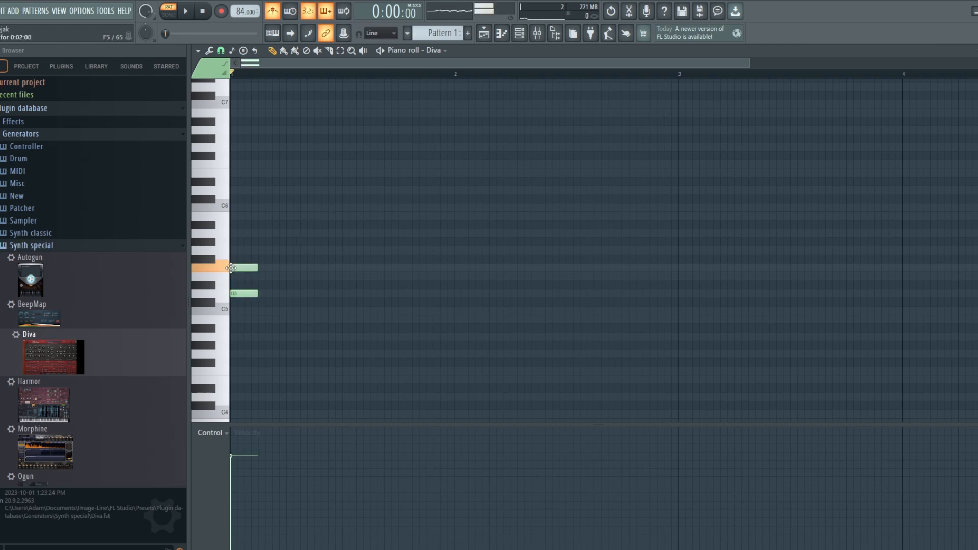
{"action": "left_click", "coordinate": [236, 234]}
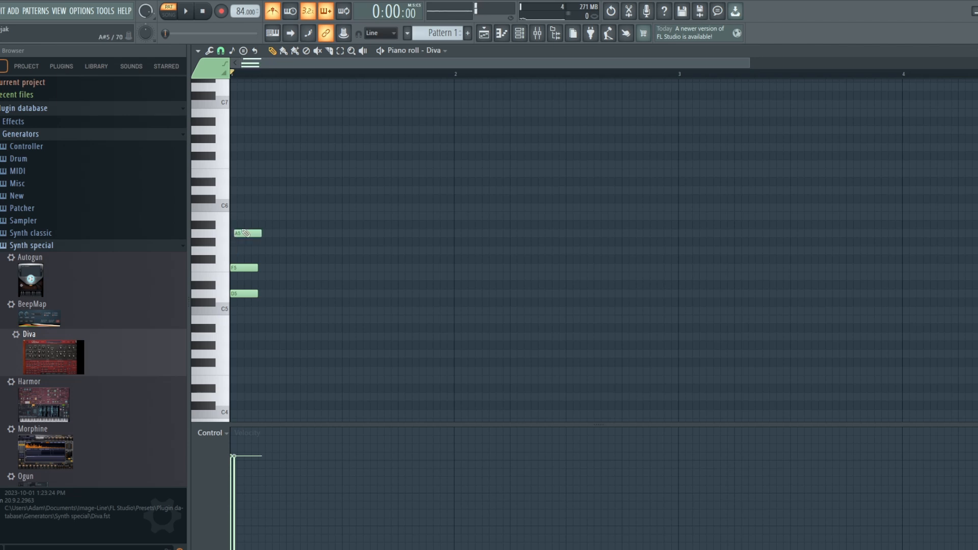
{"action": "left_click", "coordinate": [237, 225]}
{"action": "left_click_drag", "start_coordinate": [247, 232], "coordinate": [238, 197]}
{"action": "right_click", "coordinate": [294, 233]}
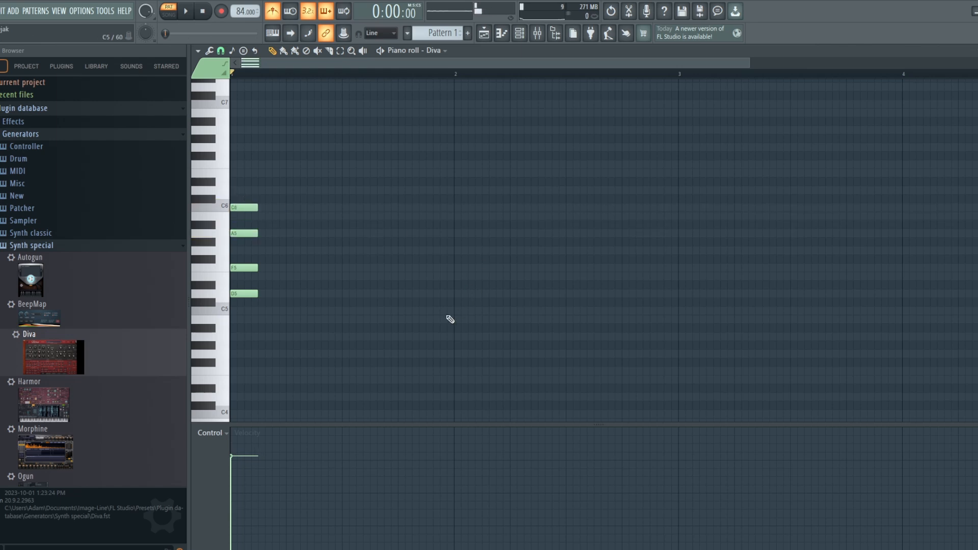
Turn off the metronome and play back the chord
{"action": "key", "text": "space"}
{"action": "key", "text": "space"}
{"action": "key", "text": "space"}
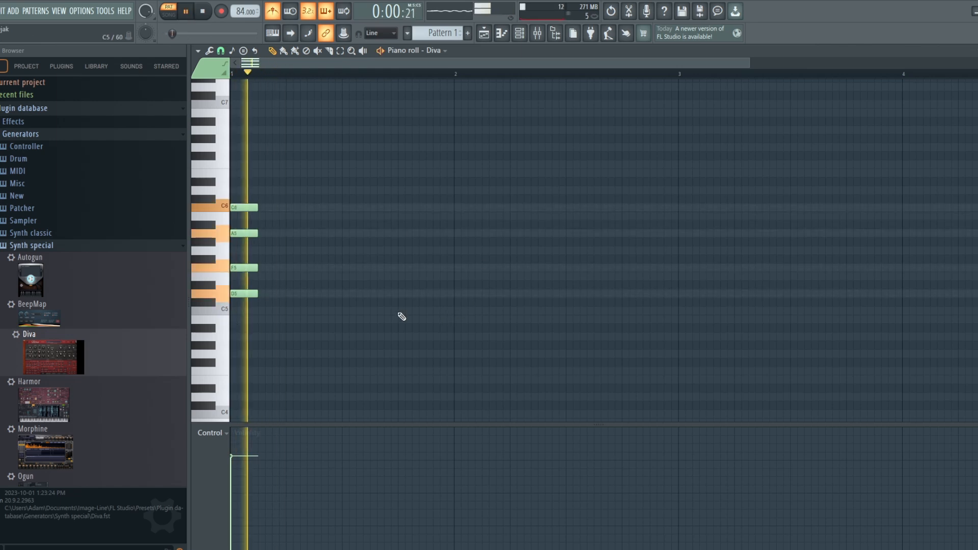
{"action": "key", "text": "space"}
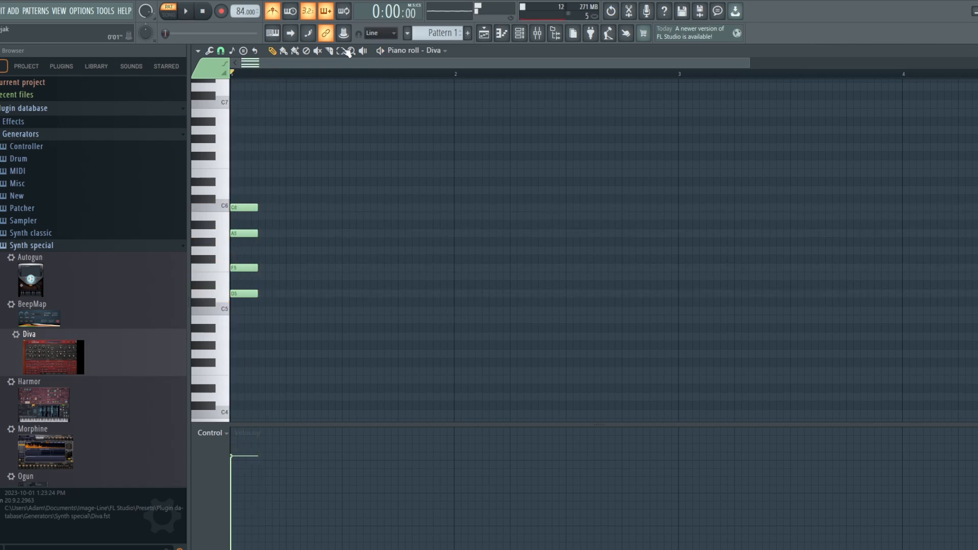
{"action": "left_click", "coordinate": [279, 13]}
{"action": "left_click", "coordinate": [279, 11]}
{"action": "key", "text": "space"}
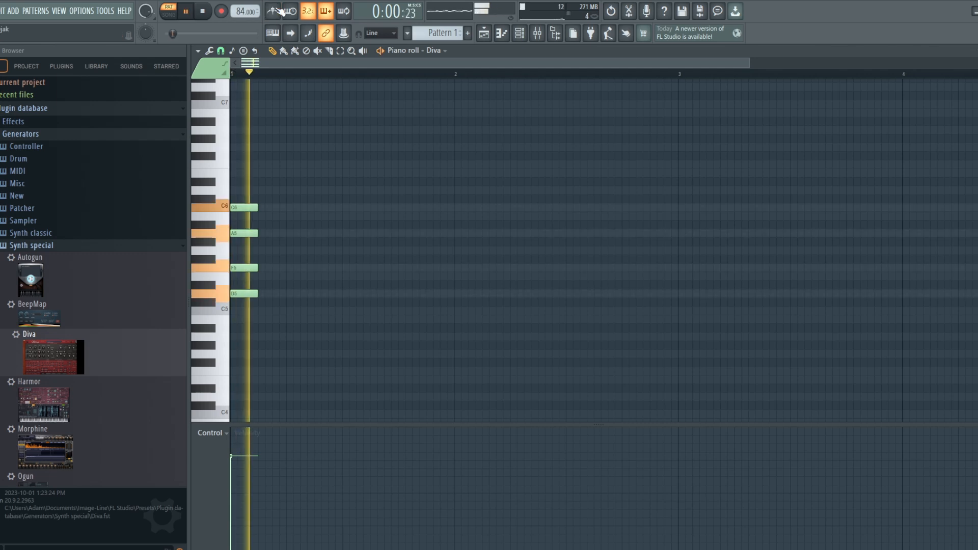
{"action": "key", "text": "space"}
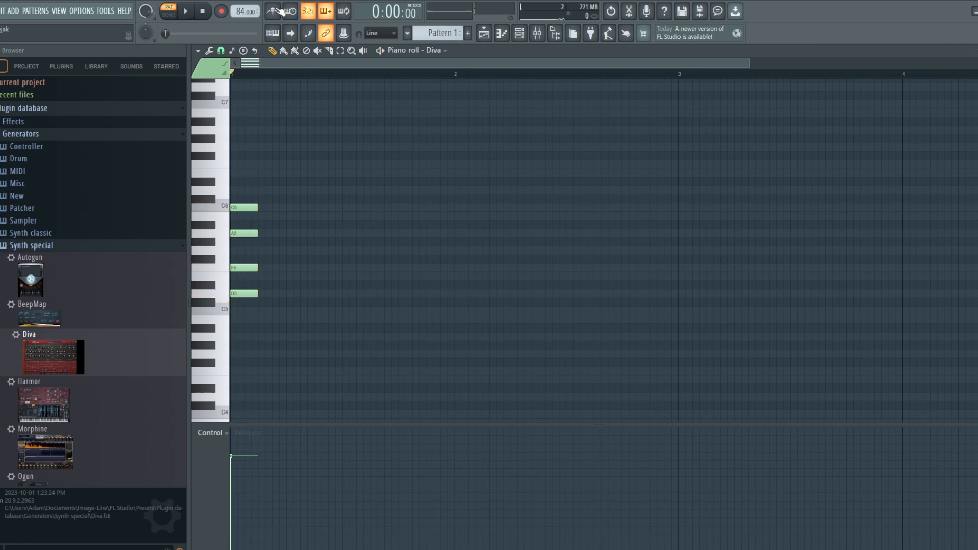
{"action": "key", "text": "space"}
{"action": "key", "text": "space"}
Select all four chord notes, transpose them down one octave and play back the lower chord
{"action": "left_click_drag", "start_coordinate": [280, 345], "coordinate": [255, 193]}
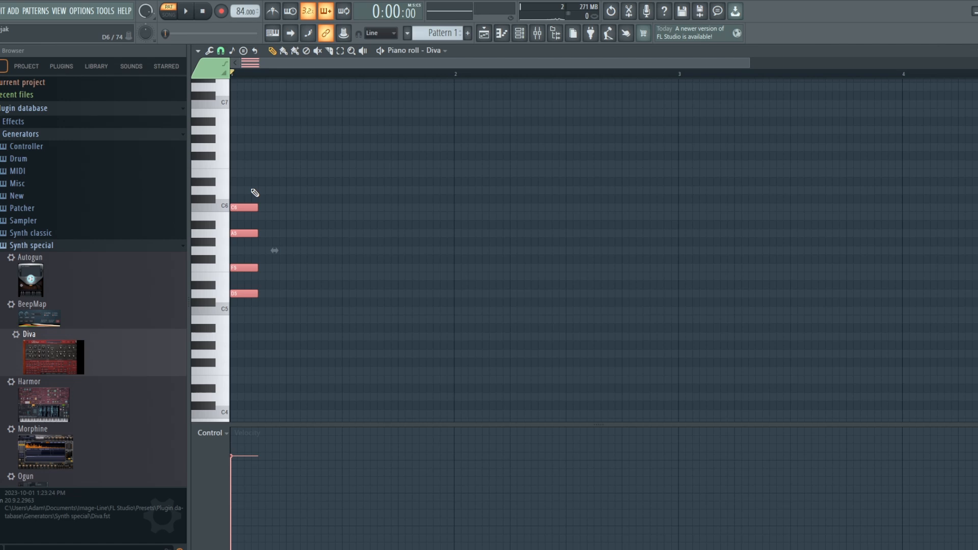
{"action": "key", "text": "ctrl+Down"}
{"action": "key", "text": "space"}
{"action": "key", "text": "space"}
{"action": "key", "text": "space"}
{"action": "key", "text": "space"}
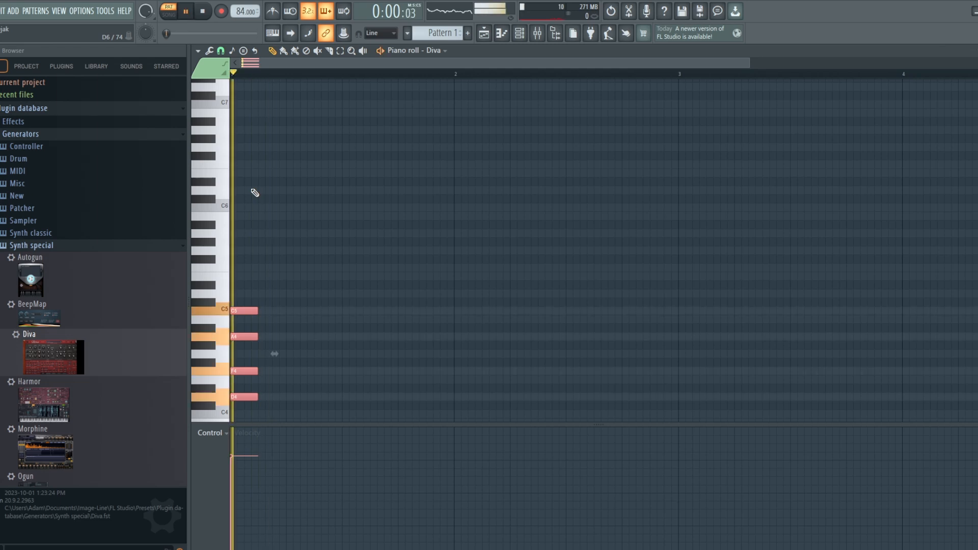
{"action": "key", "text": "space"}
{"action": "key", "text": "space"}
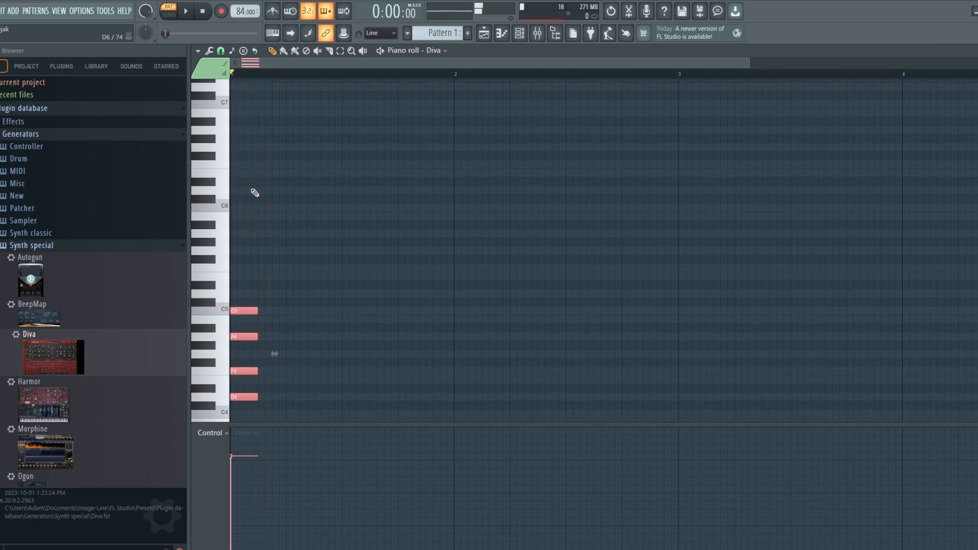
Duplicate the chord after the first one, and try it on beat 2 of bar 1 during playback
{"action": "scroll", "coordinate": [375, 219], "scroll_direction": "down", "scroll_amount": 2}
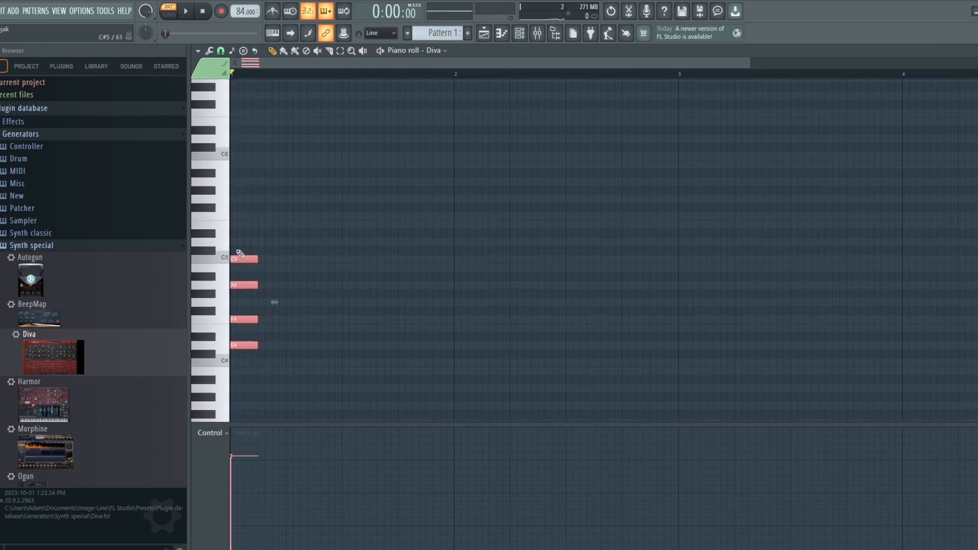
{"action": "left_click_drag", "start_coordinate": [244, 261], "coordinate": [286, 264]}
{"action": "key", "text": "space"}
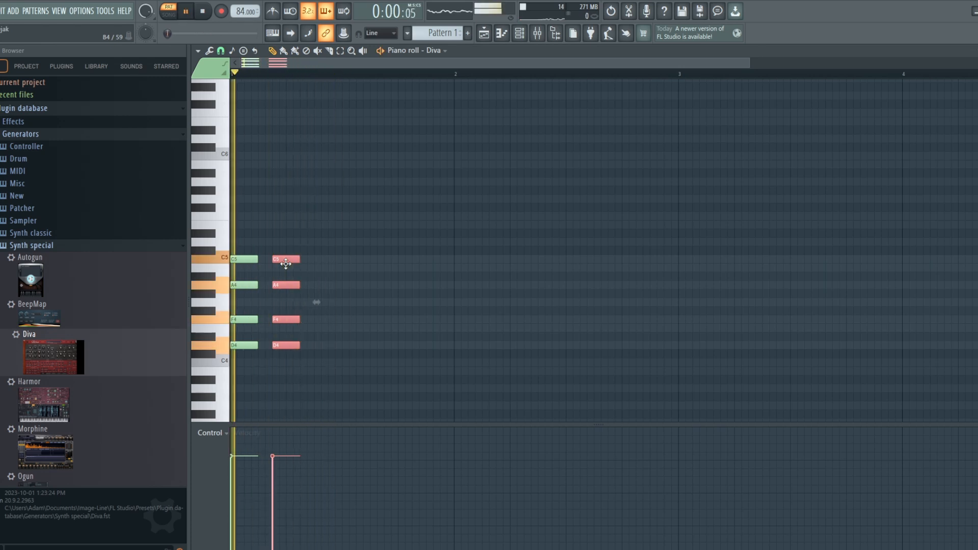
{"action": "left_click_drag", "start_coordinate": [286, 264], "coordinate": [300, 260]}
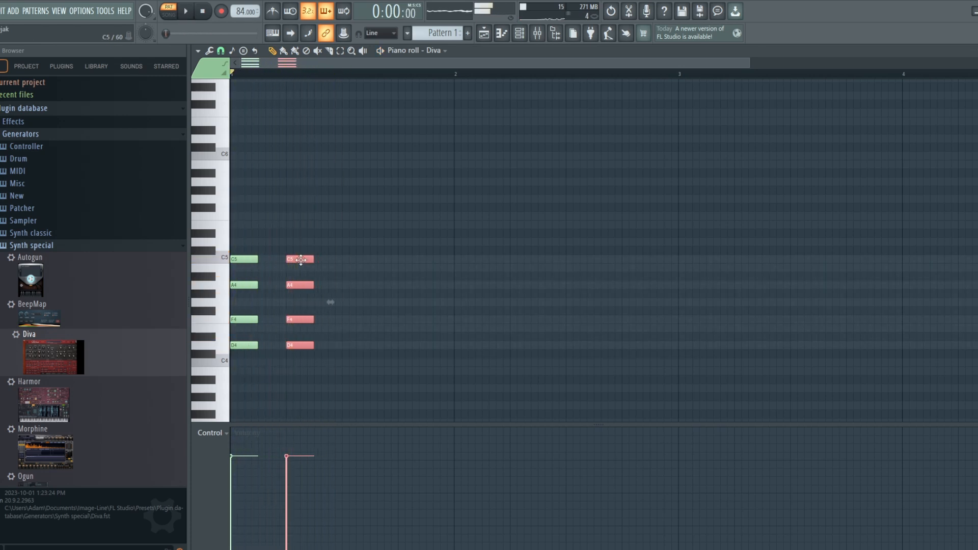
{"action": "key", "text": "space"}
Place the second chord three sixteenths after the first, add a third copy four sixteenths after it, and play back the rhythm
{"action": "left_click_drag", "start_coordinate": [301, 260], "coordinate": [344, 258]}
{"action": "key", "text": "space"}
{"action": "key", "text": "space"}
{"action": "key", "text": "space"}
{"action": "key", "text": "space"}
{"action": "key", "text": "space"}
{"action": "key", "text": "space"}
{"action": "key", "text": "space"}
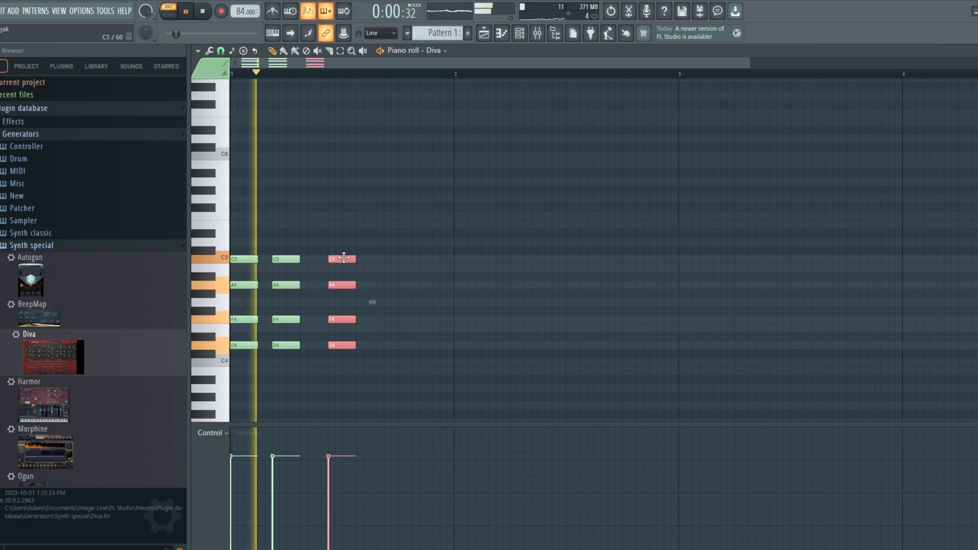
{"action": "key", "text": "space"}
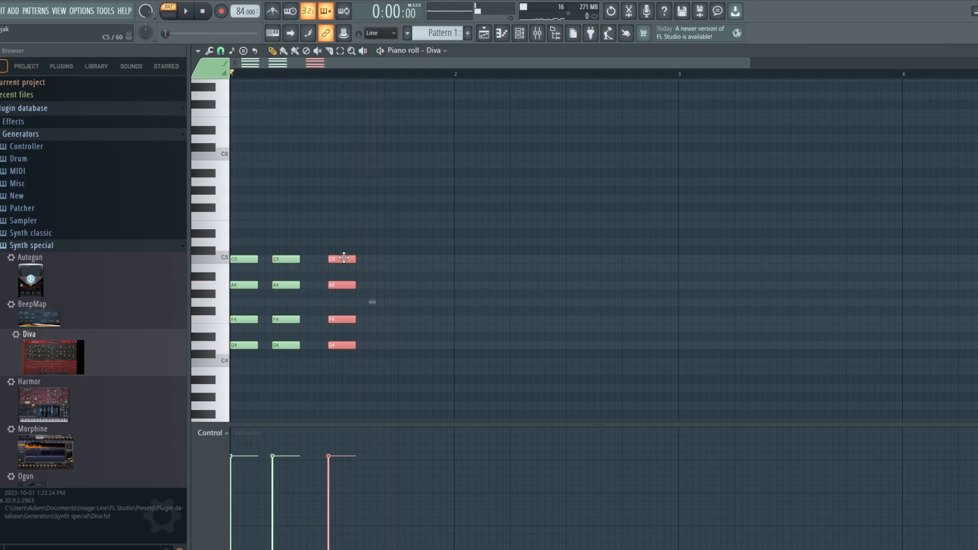
Duplicate the chord a fourth time in bar 1, nudge it slightly later off the grid, and check its timing in playback
{"action": "left_click_drag", "start_coordinate": [344, 258], "coordinate": [384, 249]}
{"action": "key", "text": "space"}
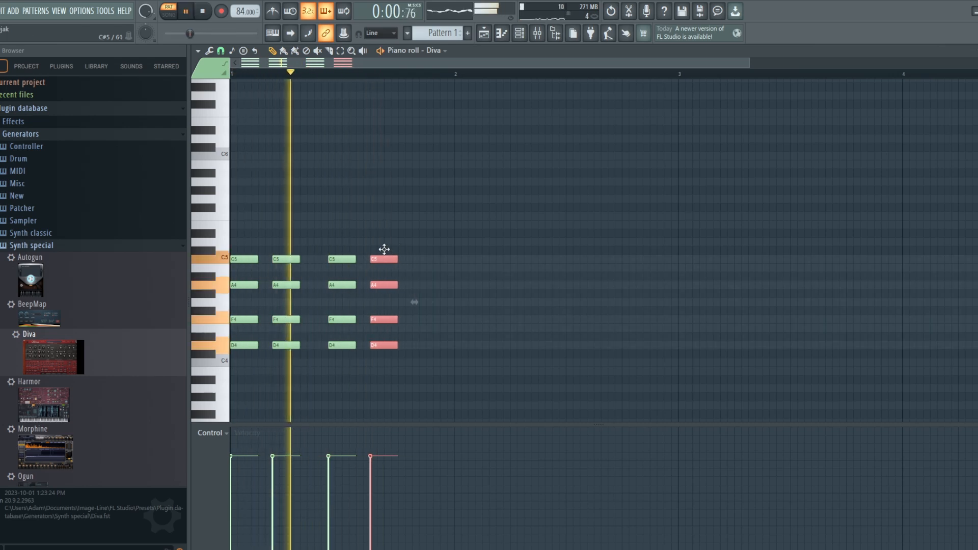
{"action": "key", "text": "space"}
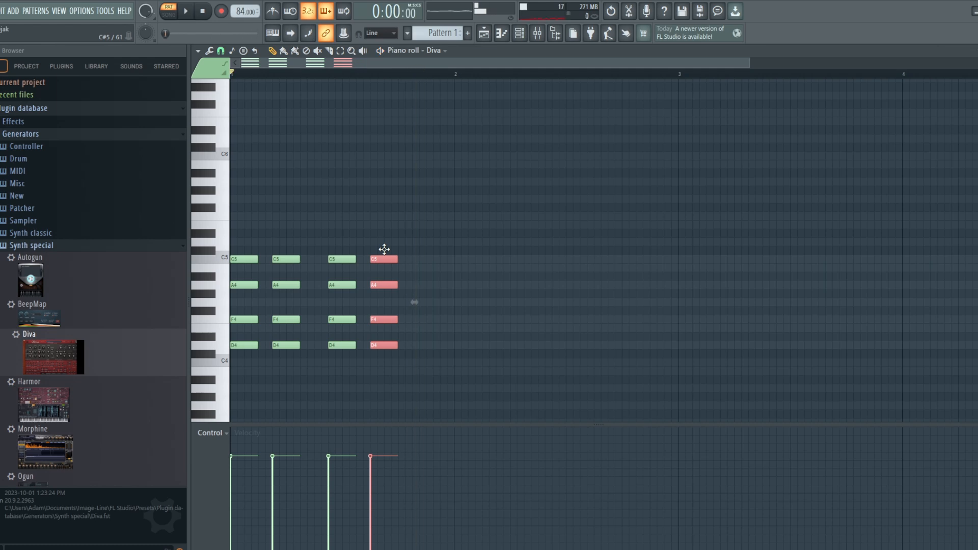
{"action": "key", "text": "space"}
{"action": "left_click_drag", "start_coordinate": [384, 249], "coordinate": [393, 249]}
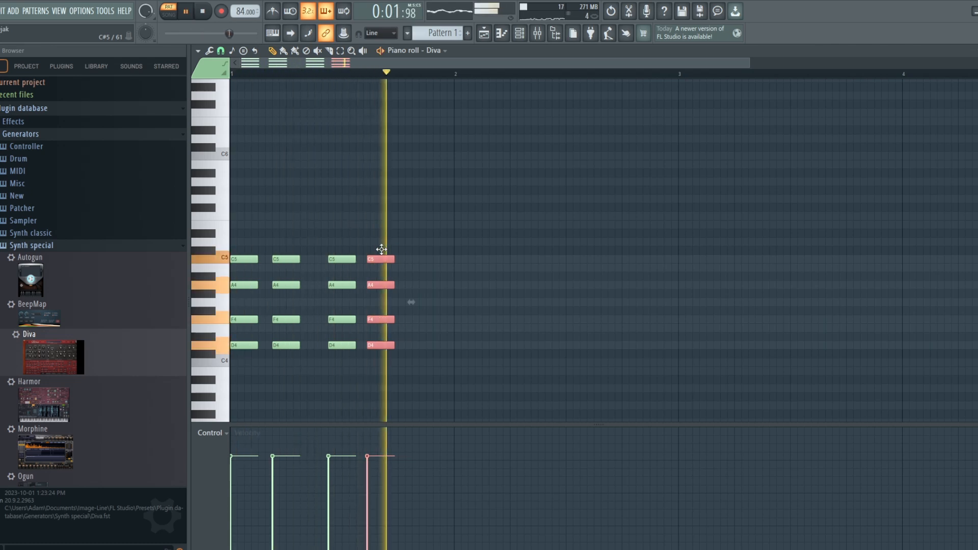
{"action": "key", "text": "space"}
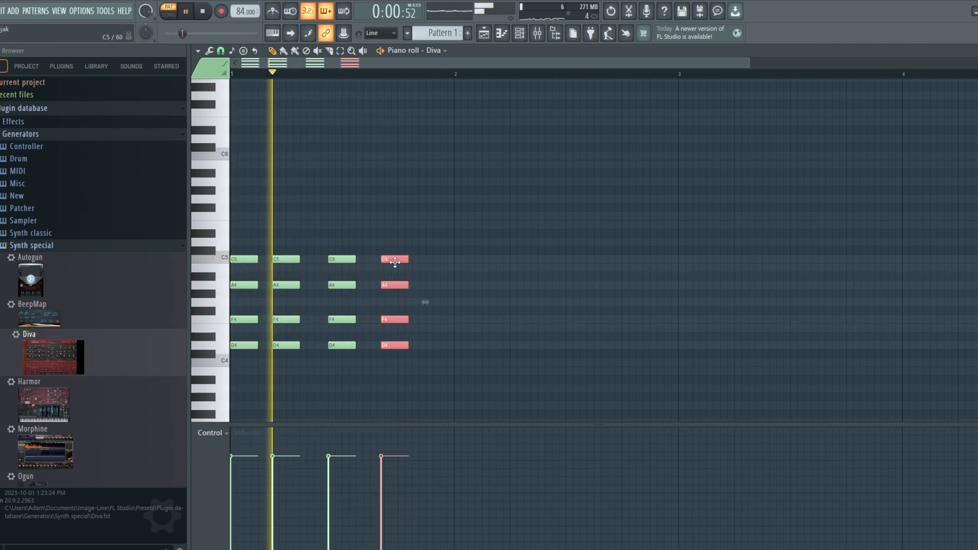
Move the fourth chord in bar 1 to three sixteenths after the third, and play back the rhythm
{"action": "left_click_drag", "start_coordinate": [395, 261], "coordinate": [406, 262]}
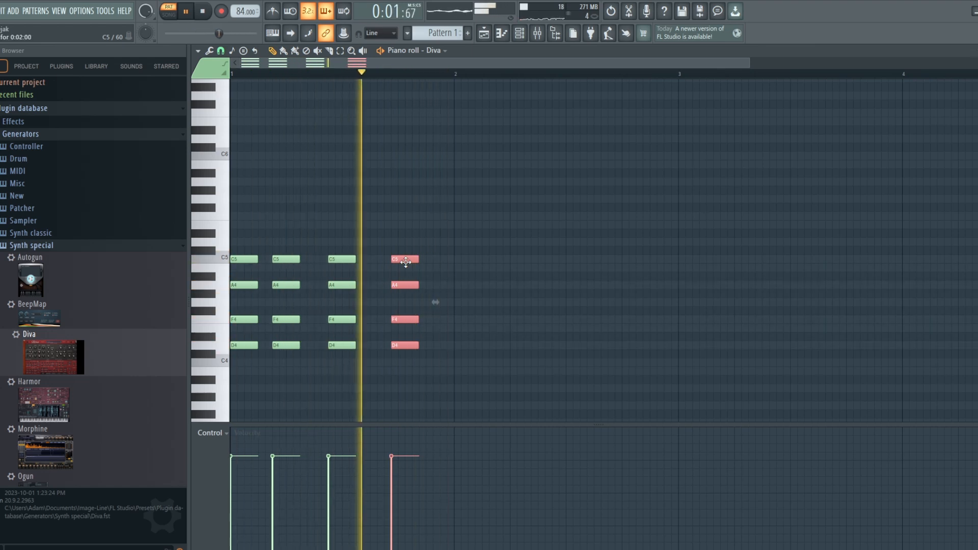
{"action": "key", "text": "space"}
{"action": "left_click_drag", "start_coordinate": [406, 261], "coordinate": [377, 261]}
{"action": "key", "text": "space"}
{"action": "key", "text": "space"}
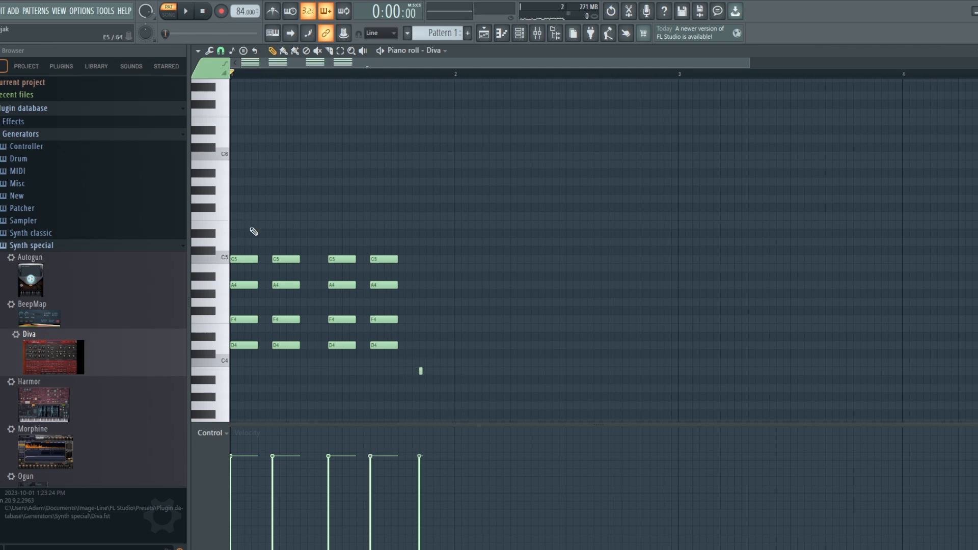
Copy the bar 1 rhythm to bar 2 as an A3, C4, E4, G4 chord, and play back both bars
{"action": "left_click_drag", "start_coordinate": [422, 373], "coordinate": [468, 298]}
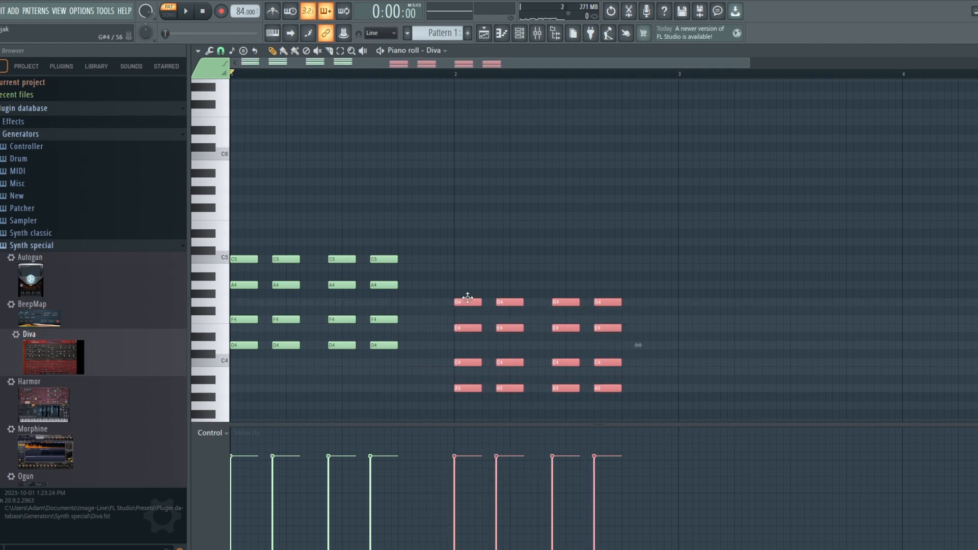
{"action": "left_click", "coordinate": [677, 367]}
{"action": "key", "text": "space"}
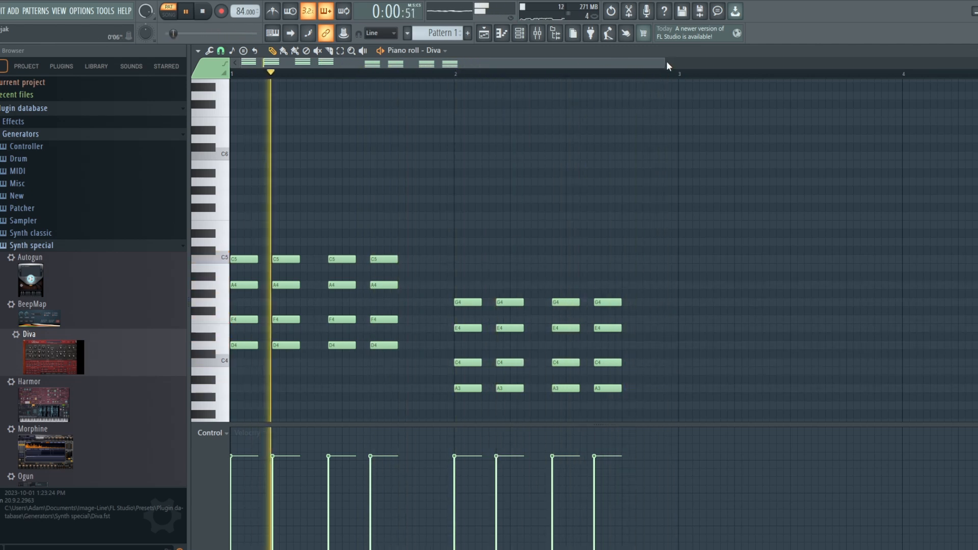
{"action": "left_click_drag", "start_coordinate": [667, 60], "coordinate": [620, 63]}
{"action": "key", "text": "space"}
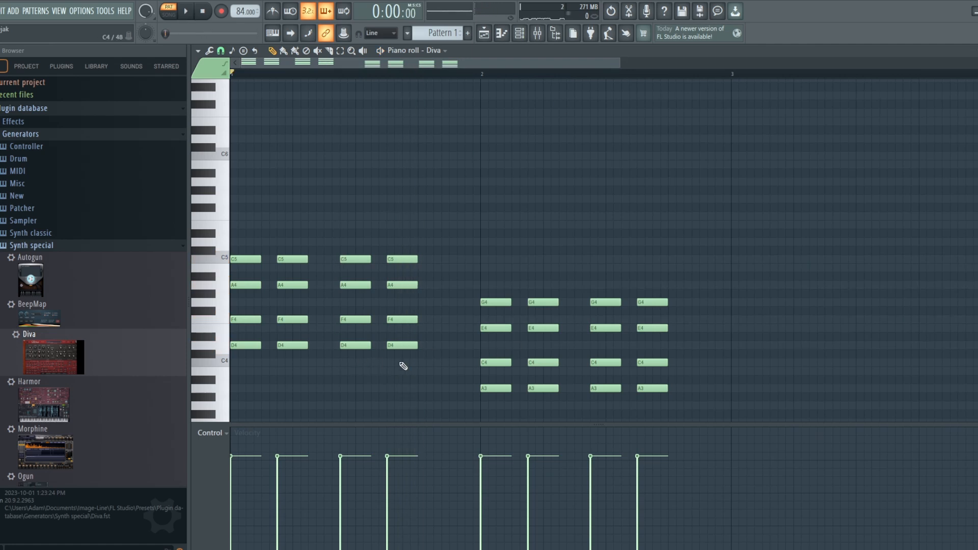
{"action": "key", "text": "space"}
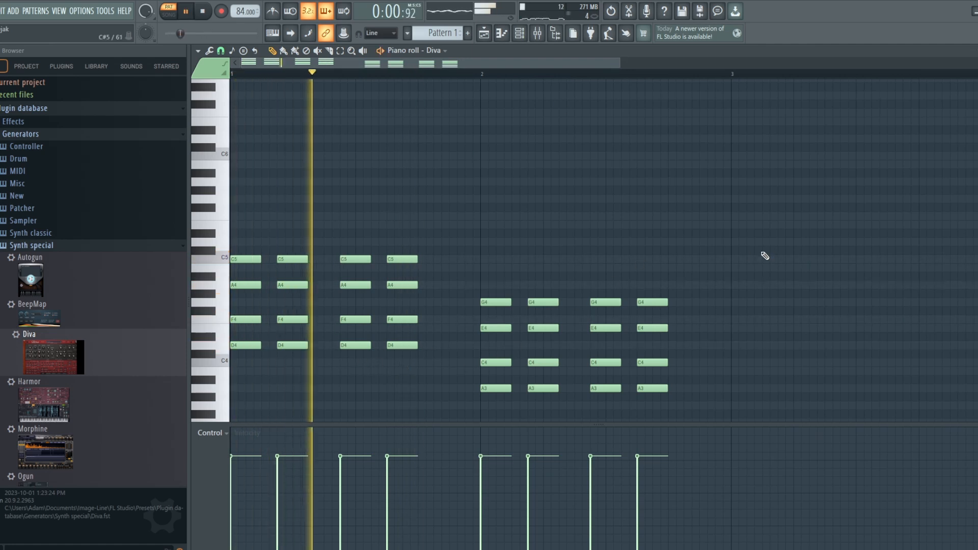
{"action": "key", "text": "space"}
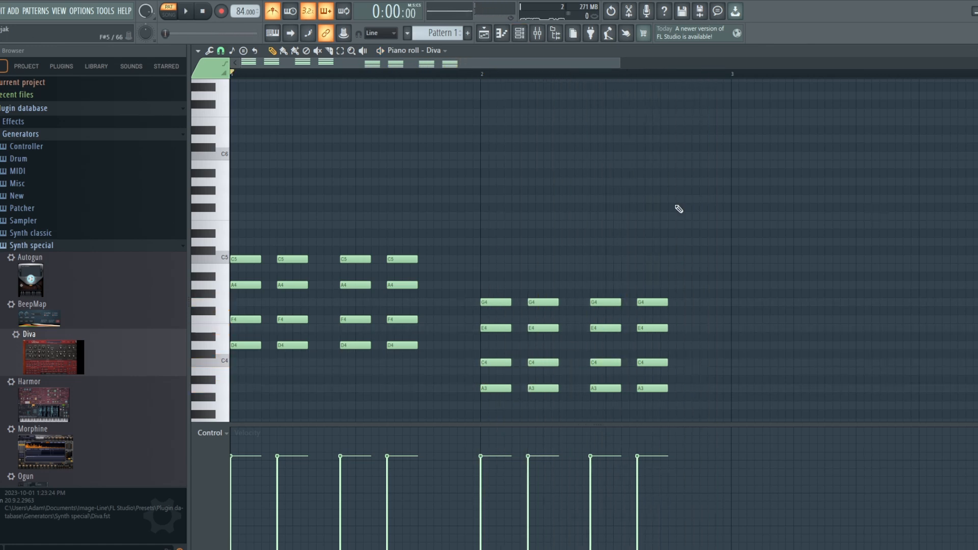
Copy the bar 2 rhythm to bar 3 as C4, E4, G4, B4 and bar 4 as F3, A3, C4, E4, and play all four bars
{"action": "scroll", "coordinate": [674, 208], "scroll_direction": "down", "scroll_amount": 1}
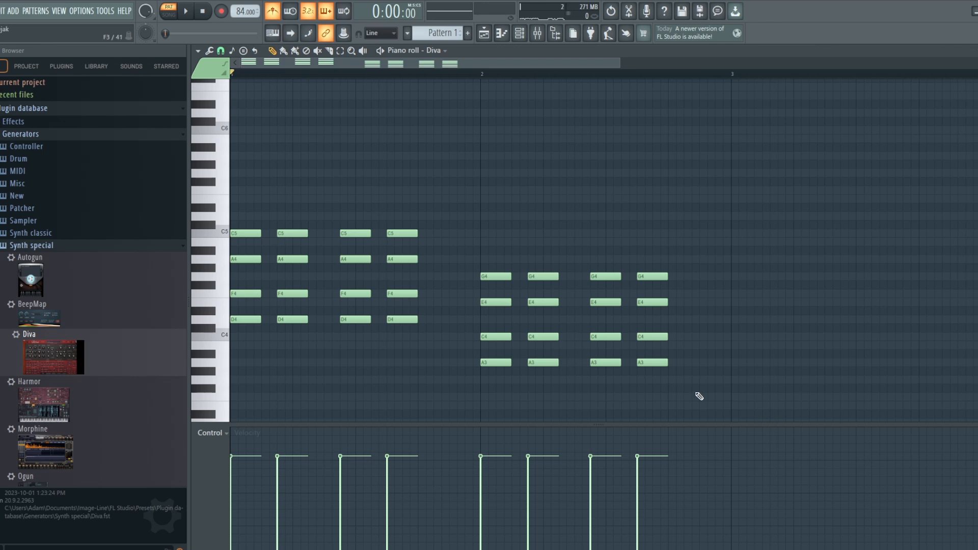
{"action": "left_click_drag", "start_coordinate": [732, 389], "coordinate": [236, 187]}
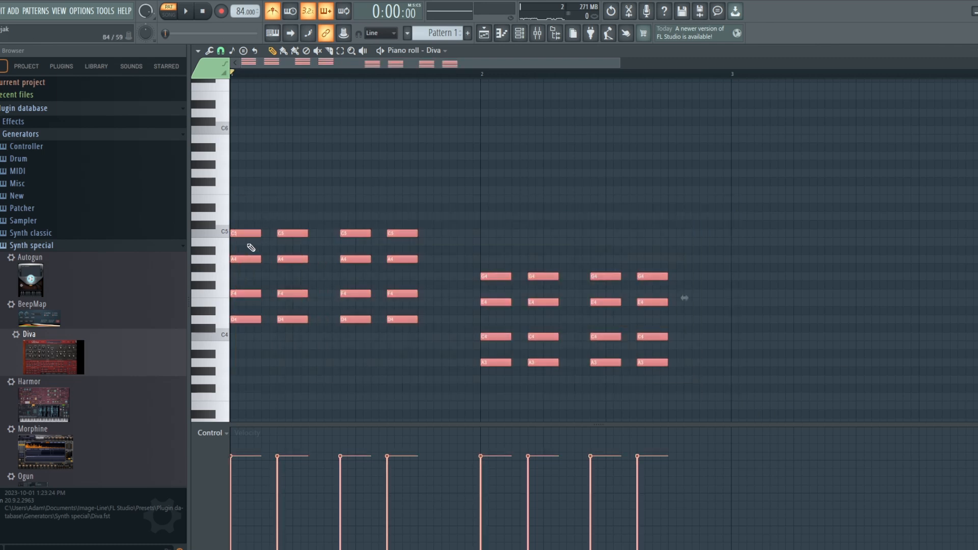
{"action": "left_click", "coordinate": [695, 392], "text": "ctrl"}
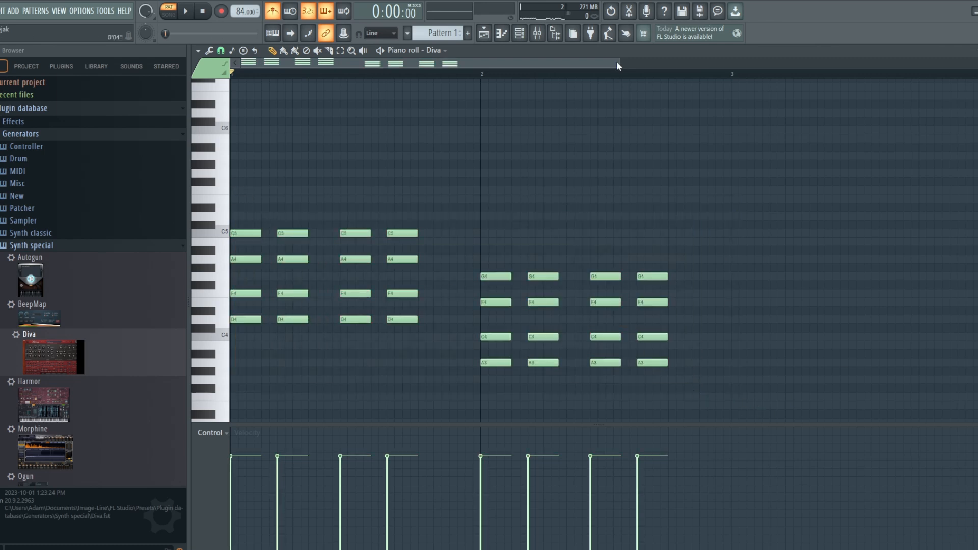
{"action": "left_click_drag", "start_coordinate": [617, 62], "coordinate": [742, 63]}
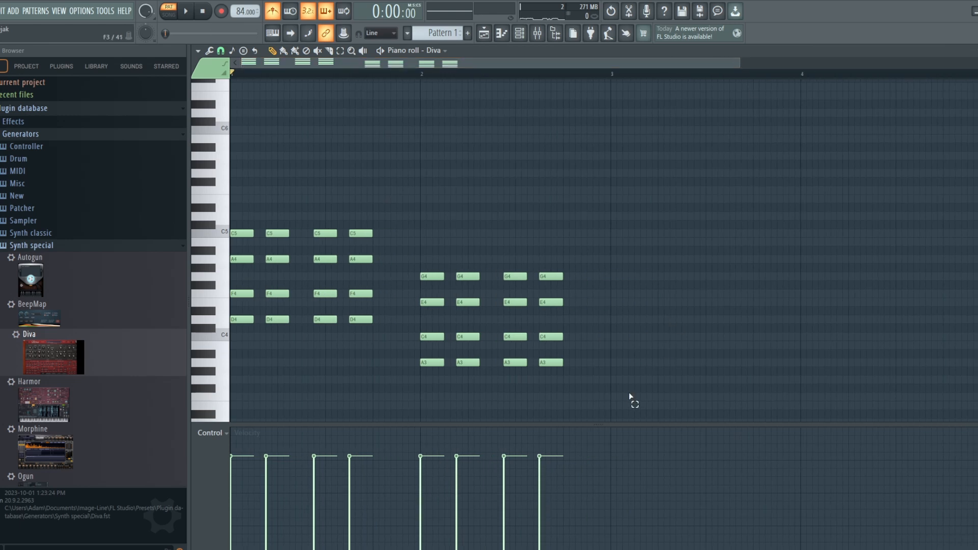
{"action": "left_click_drag", "start_coordinate": [629, 397], "coordinate": [417, 243]}
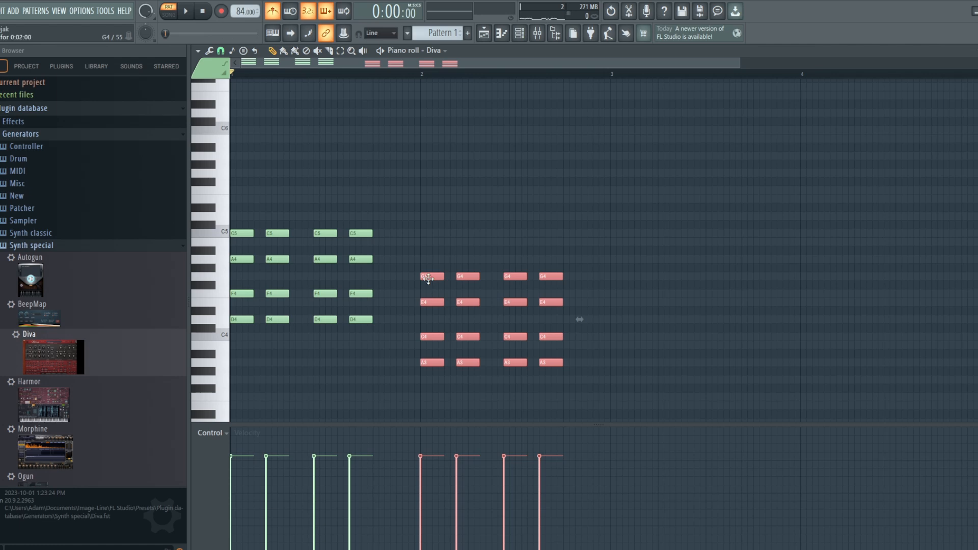
{"action": "left_click_drag", "start_coordinate": [427, 279], "coordinate": [618, 251]}
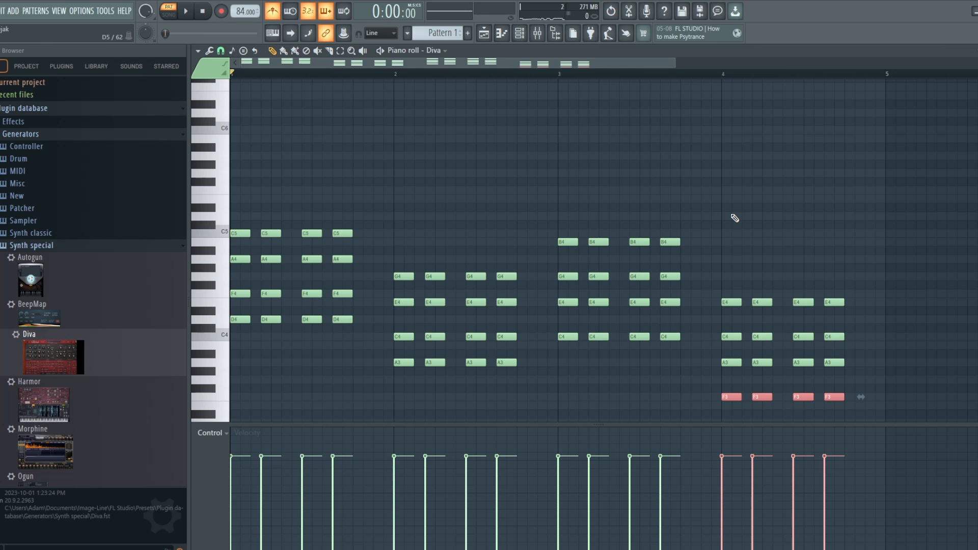
{"action": "key", "text": "space"}
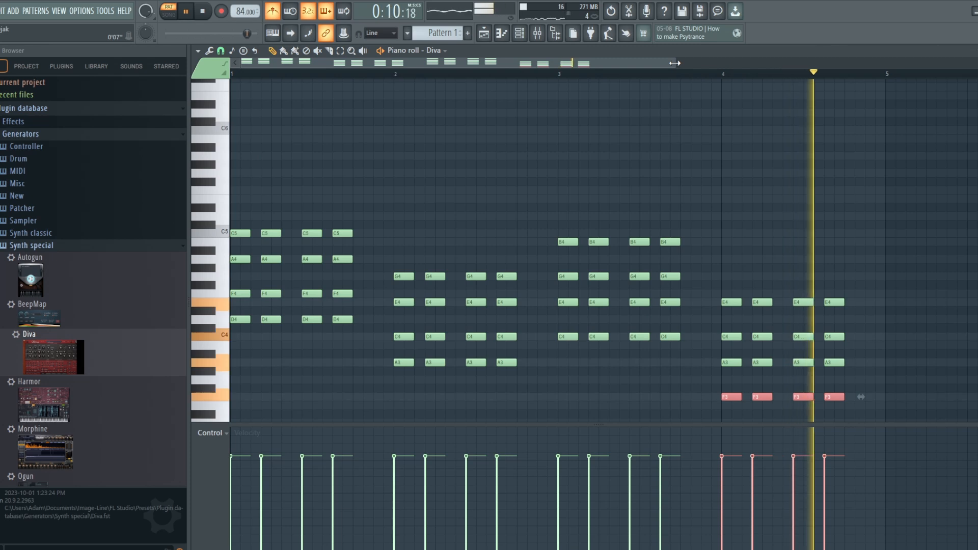
{"action": "key", "text": "space"}
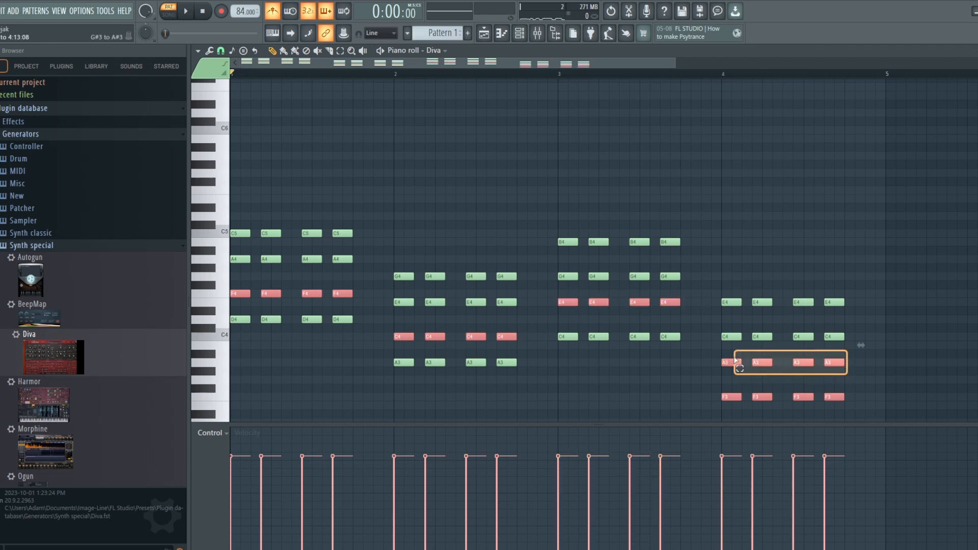
Raise the second-lowest note of every chord in all four bars by one octave, and play back the new voicing
{"action": "left_click_drag", "start_coordinate": [873, 417], "coordinate": [704, 376]}
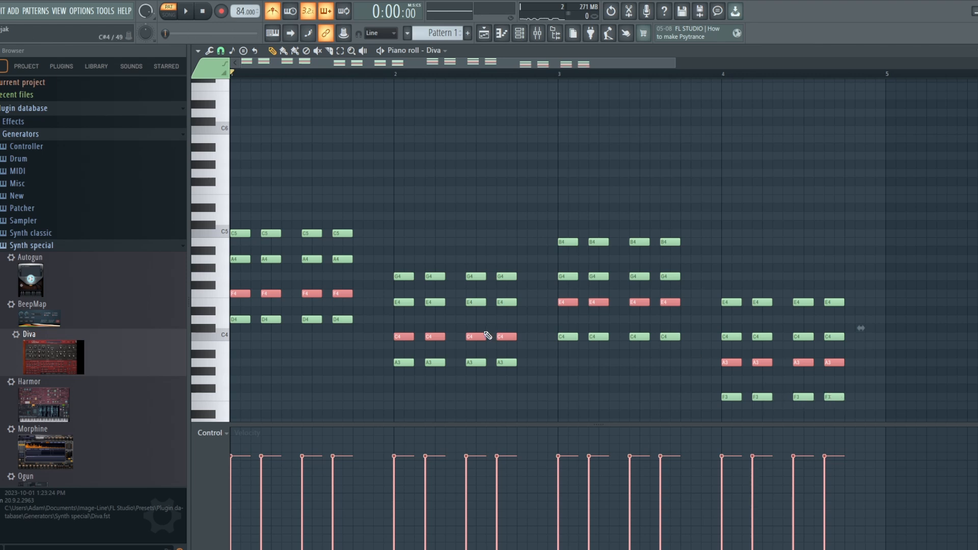
{"action": "key", "text": "ctrl+Up"}
{"action": "key", "text": "space"}
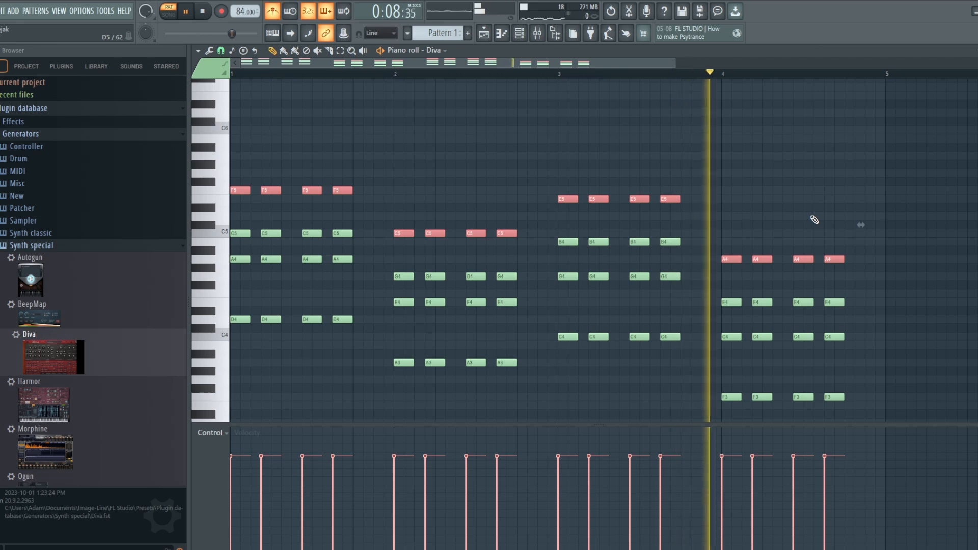
Select all chord notes in the four bars and transpose them up one octave during playback
{"action": "scroll", "coordinate": [886, 306], "scroll_direction": "down", "scroll_amount": 2}
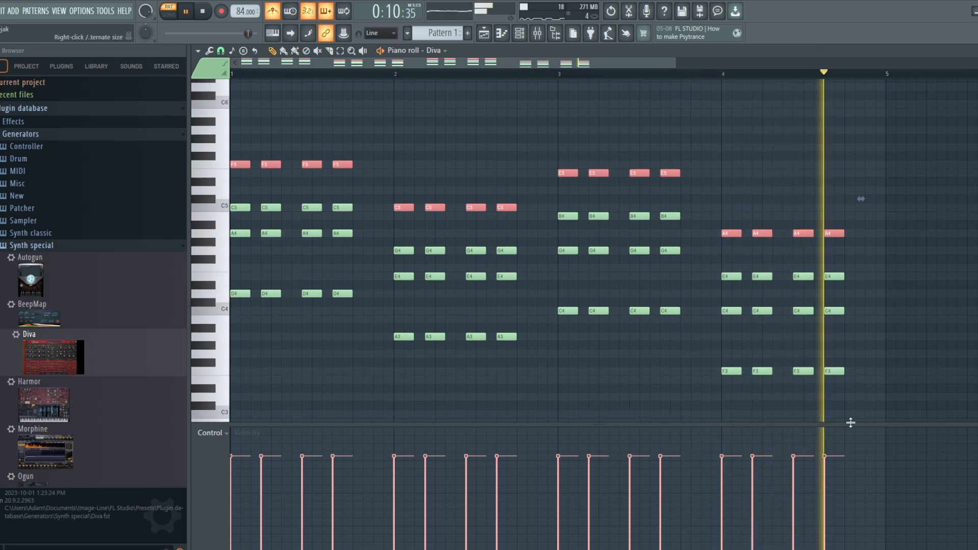
{"action": "left_click_drag", "start_coordinate": [866, 391], "coordinate": [225, 138]}
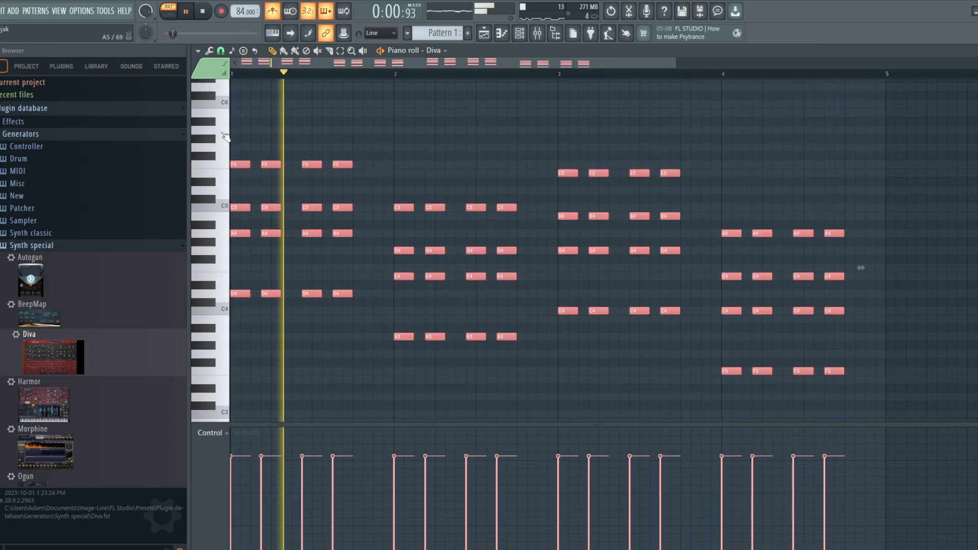
{"action": "key", "text": "ctrl+Up"}
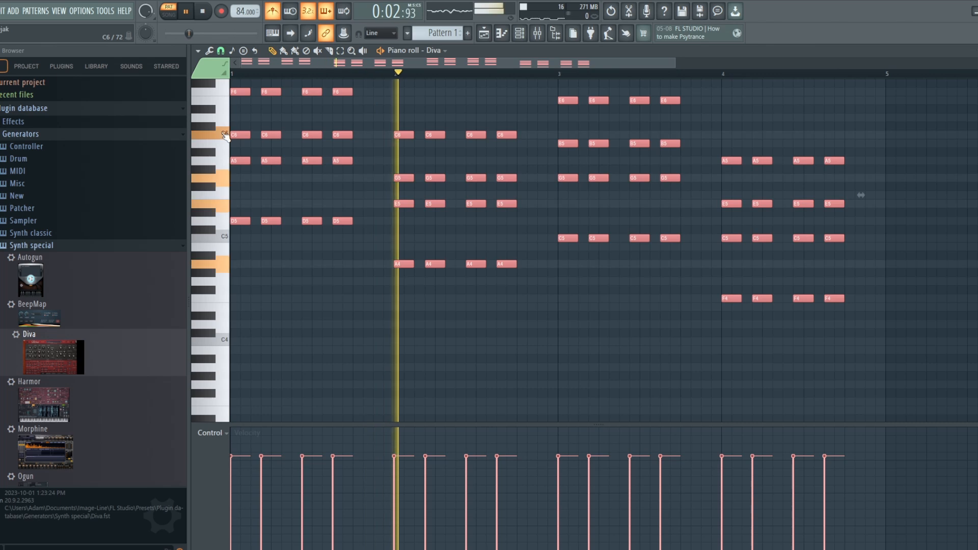
{"action": "scroll", "coordinate": [555, 188], "scroll_direction": "up", "scroll_amount": 4}
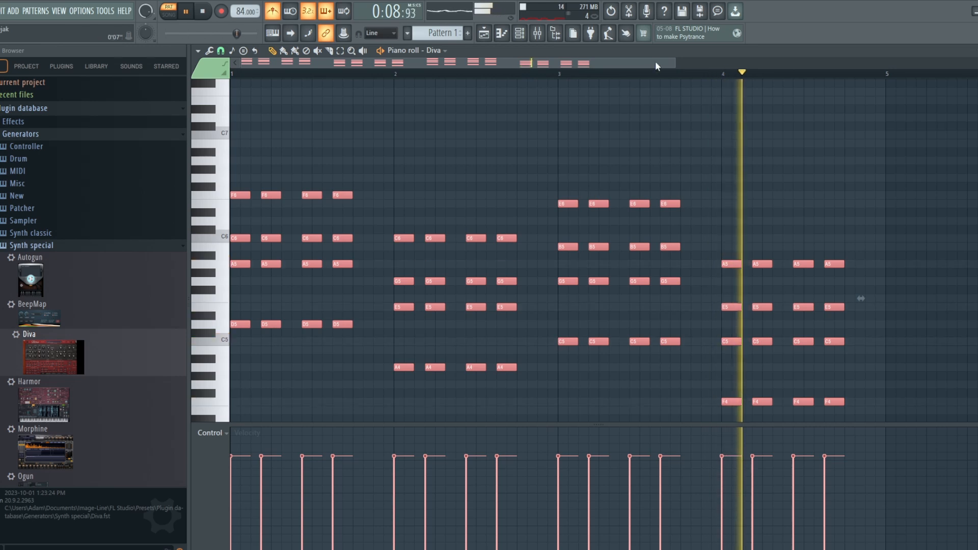
{"action": "left_click_drag", "start_coordinate": [672, 62], "coordinate": [642, 62]}
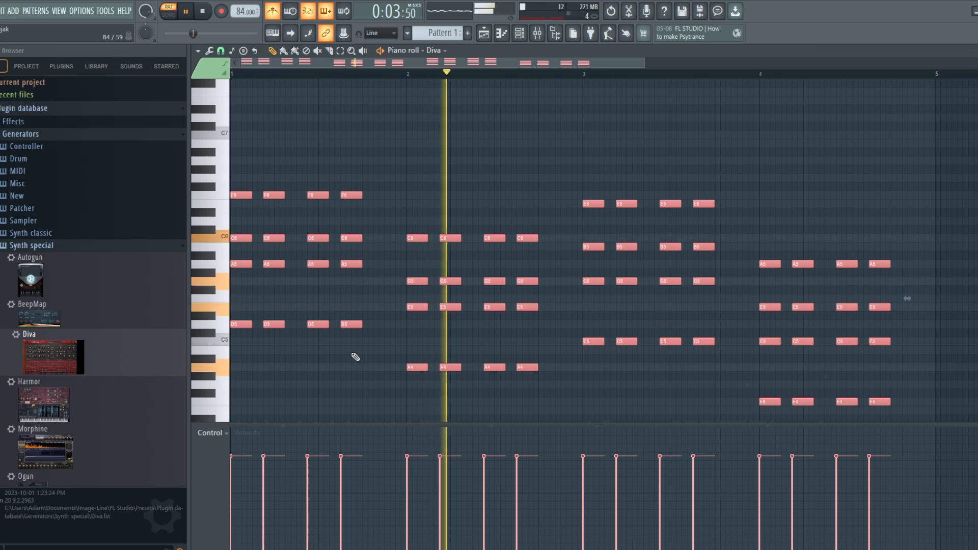
Transpose the bar 1 chords down one octave and listen to the change in playback
{"action": "left_click_drag", "start_coordinate": [354, 353], "coordinate": [250, 173]}
{"action": "key", "text": "ctrl+Down"}
{"action": "scroll", "coordinate": [250, 174], "scroll_direction": "down", "scroll_amount": 1}
{"action": "key", "text": "space"}
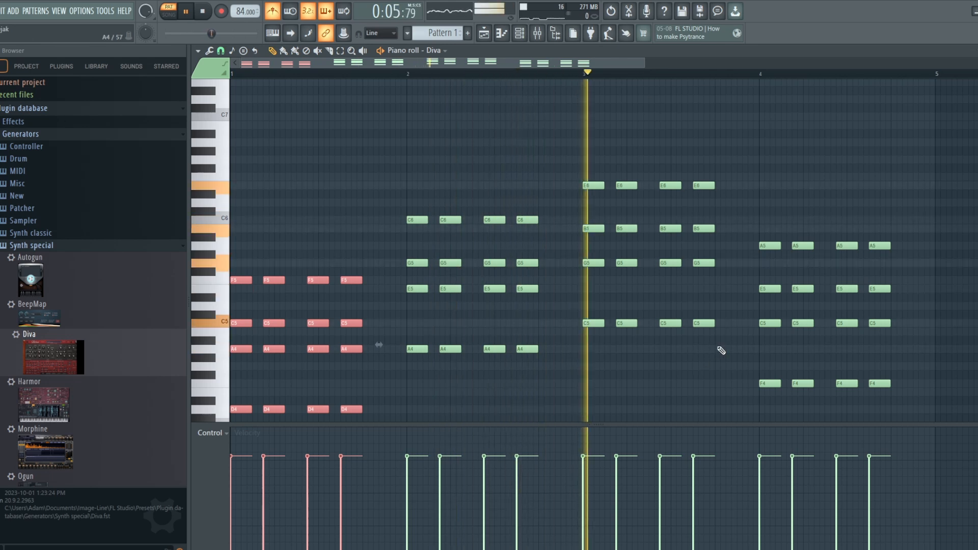
Transpose the bar 3 chords down one octave and play the four bars from the start
{"action": "left_click_drag", "start_coordinate": [718, 350], "coordinate": [589, 157]}
{"action": "key", "text": "ctrl+Down"}
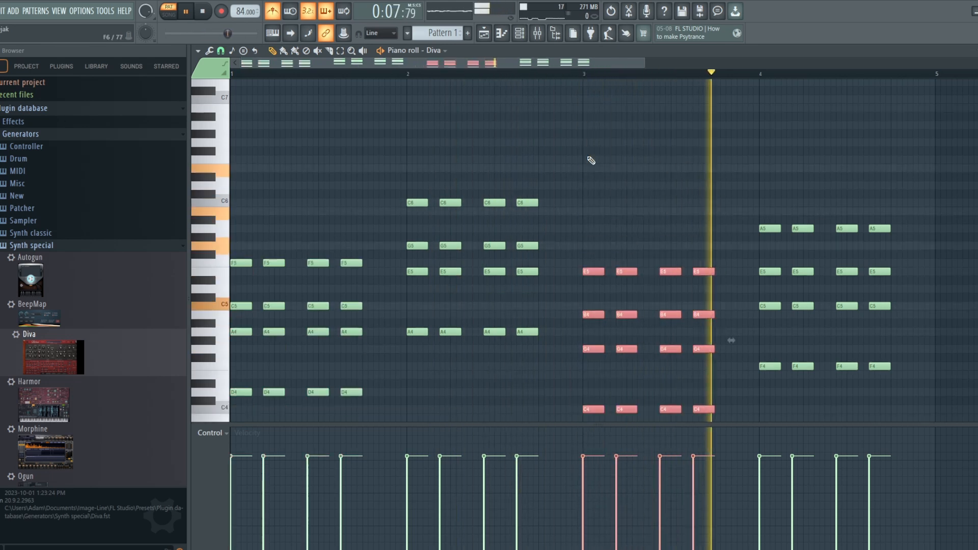
{"action": "key", "text": "space"}
{"action": "key", "text": "space"}
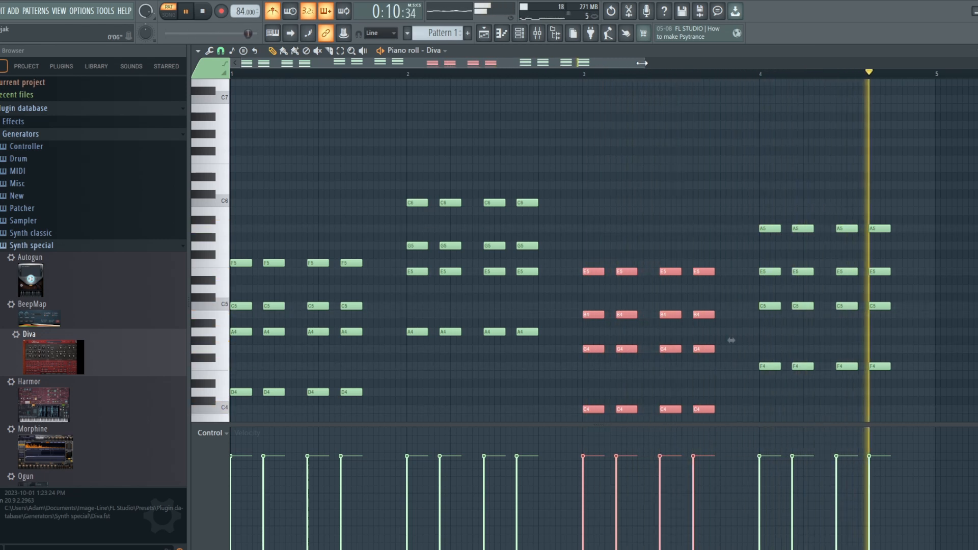
{"action": "key", "text": "space"}
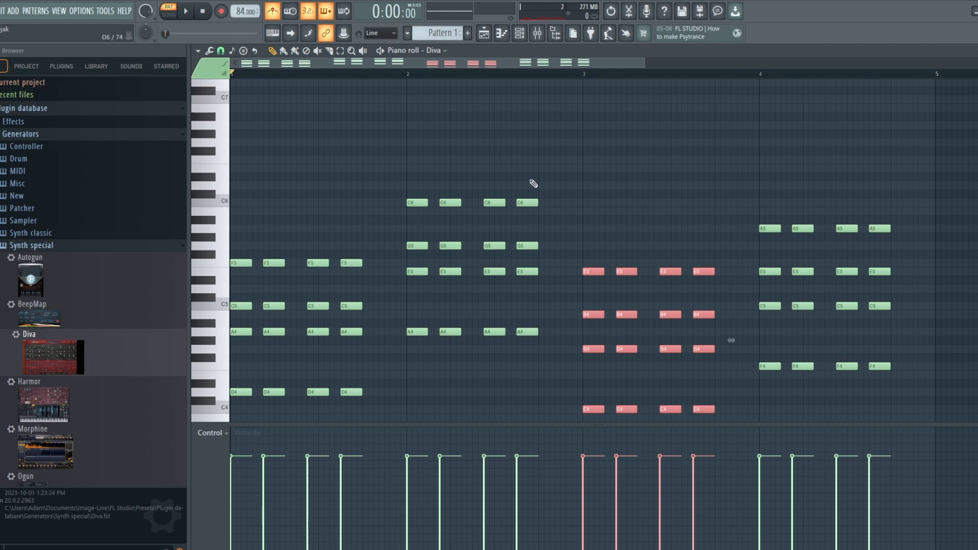
Deselect the bar 3 chords and play back the opening of the revoiced progression
{"action": "scroll", "coordinate": [628, 311], "scroll_direction": "down", "scroll_amount": 2}
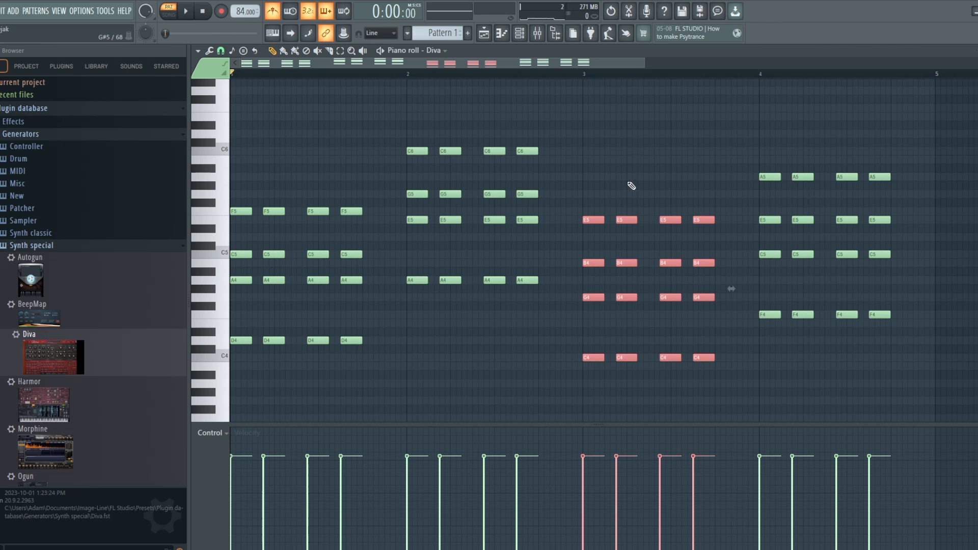
{"action": "left_click", "coordinate": [534, 308]}
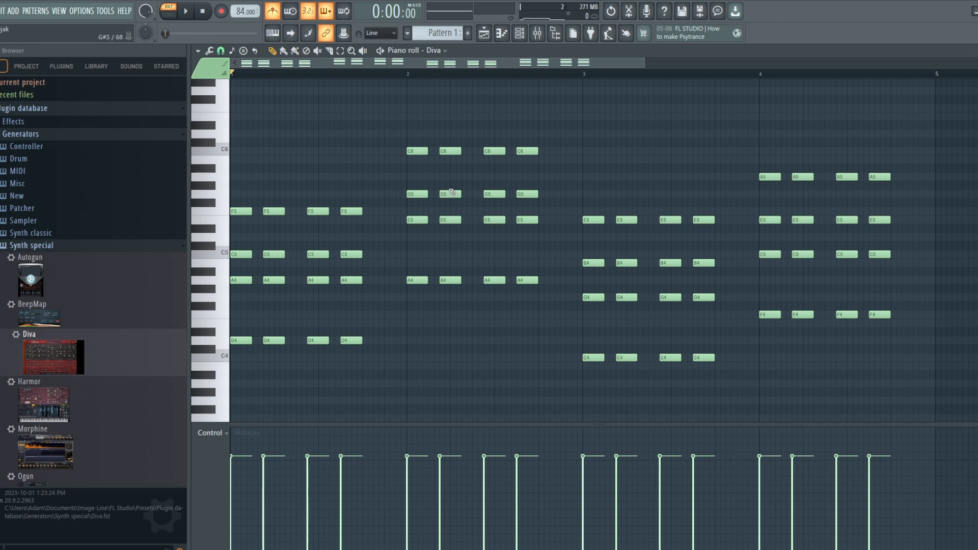
{"action": "key", "text": "space"}
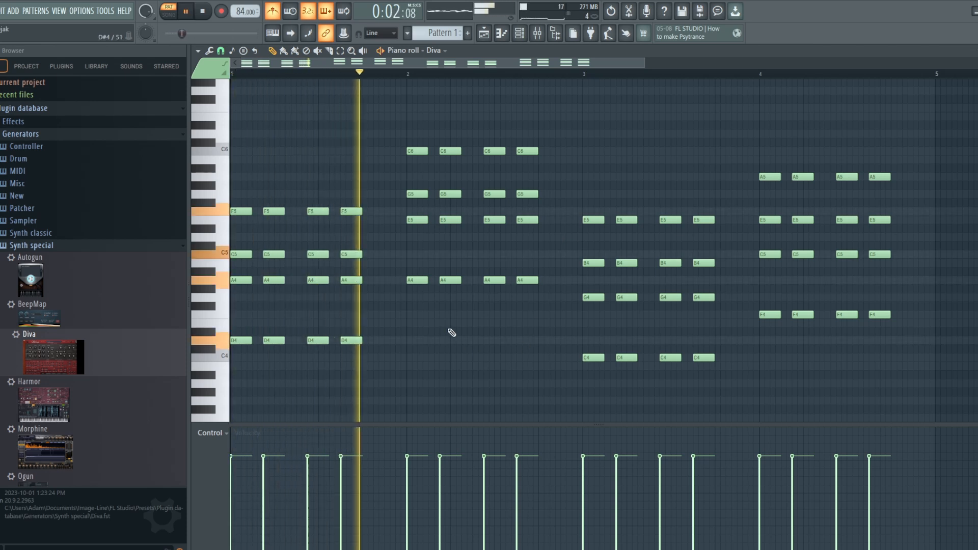
{"action": "key", "text": "space"}
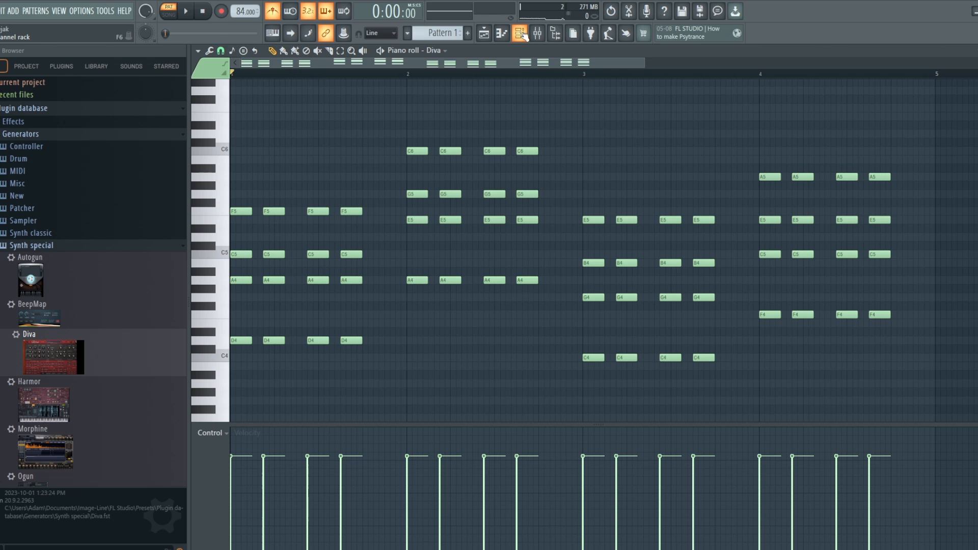
Open the Diva synth, set the Delay2 effect's Center Vol to 0.00 and adjust its Side Vol during playback
{"action": "left_click", "coordinate": [523, 34]}
{"action": "left_click", "coordinate": [264, 270]}
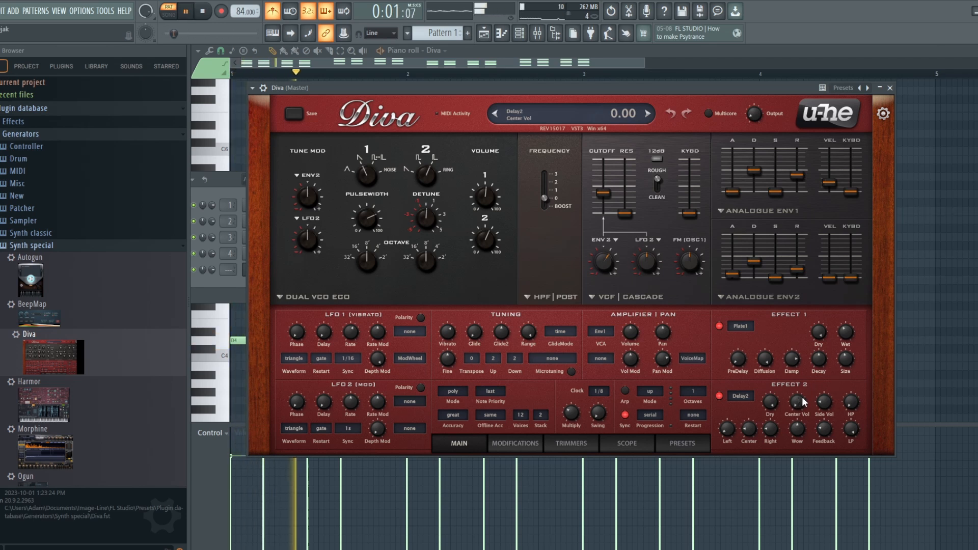
{"action": "mouse_move", "coordinate": [824, 404]}
{"action": "left_mouse_down"}
{"action": "mouse_move", "coordinate": [799, 358]}
{"action": "mouse_move", "coordinate": [798, 389]}
{"action": "mouse_move", "coordinate": [826, 399]}
{"action": "left_mouse_up"}
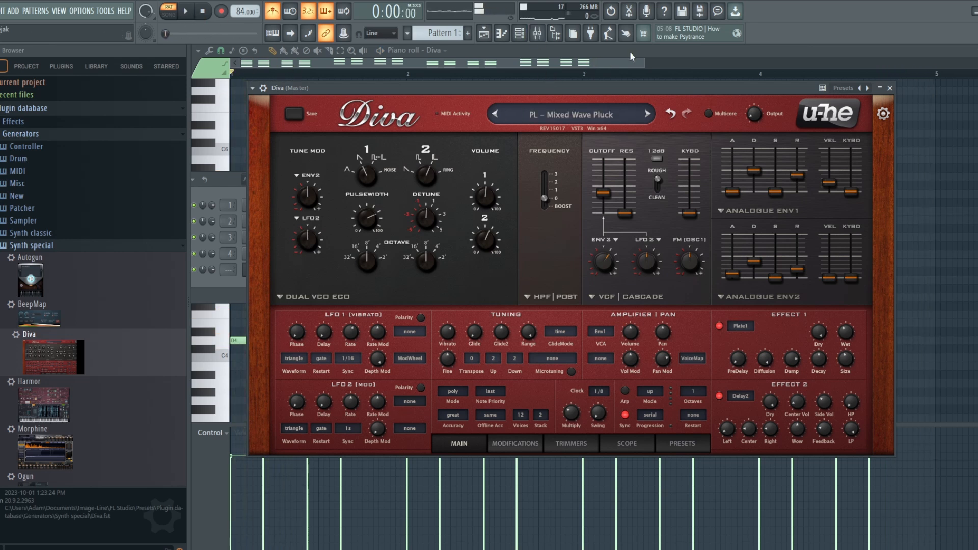
Return to the piano roll and play back the chord progression with the adjusted Diva delay
{"action": "left_click", "coordinate": [574, 62]}
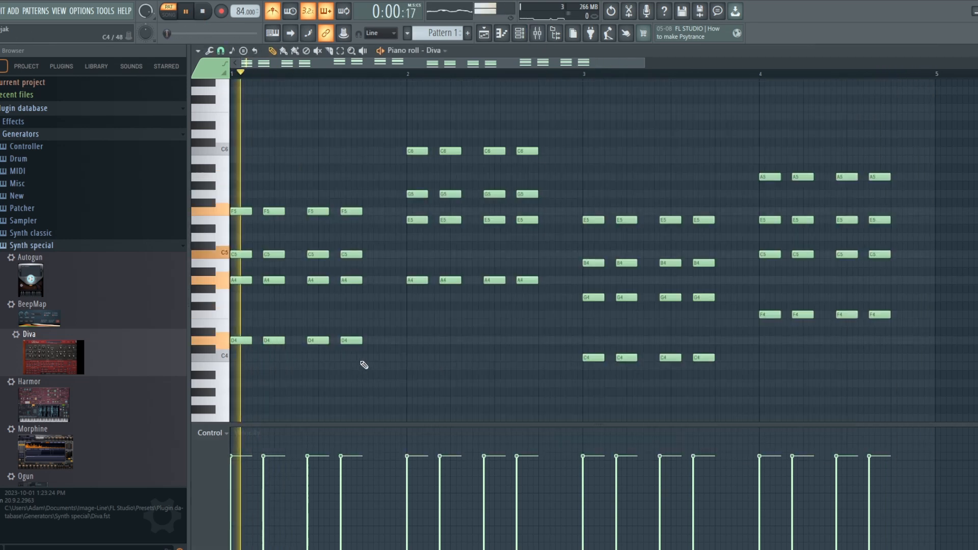
{"action": "key", "text": "space"}
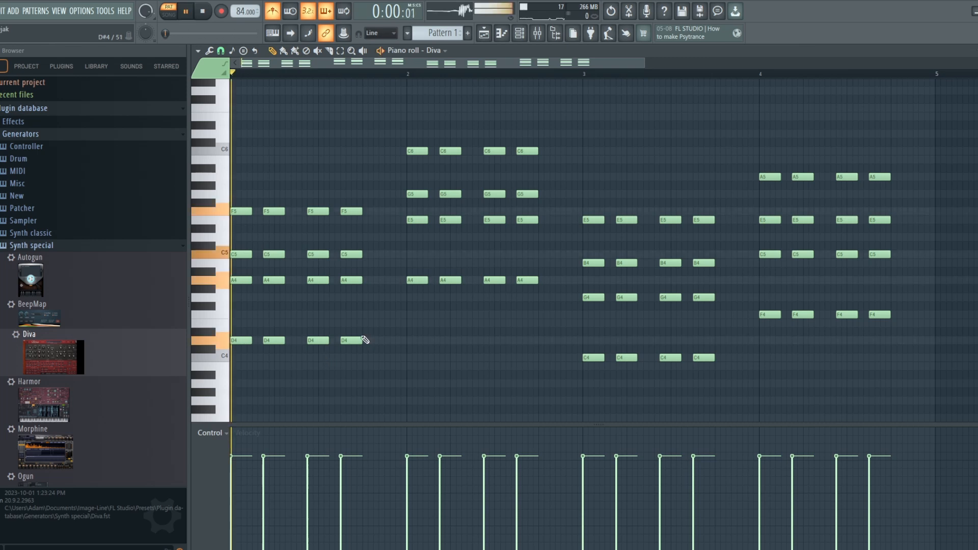
{"action": "key", "text": "space"}
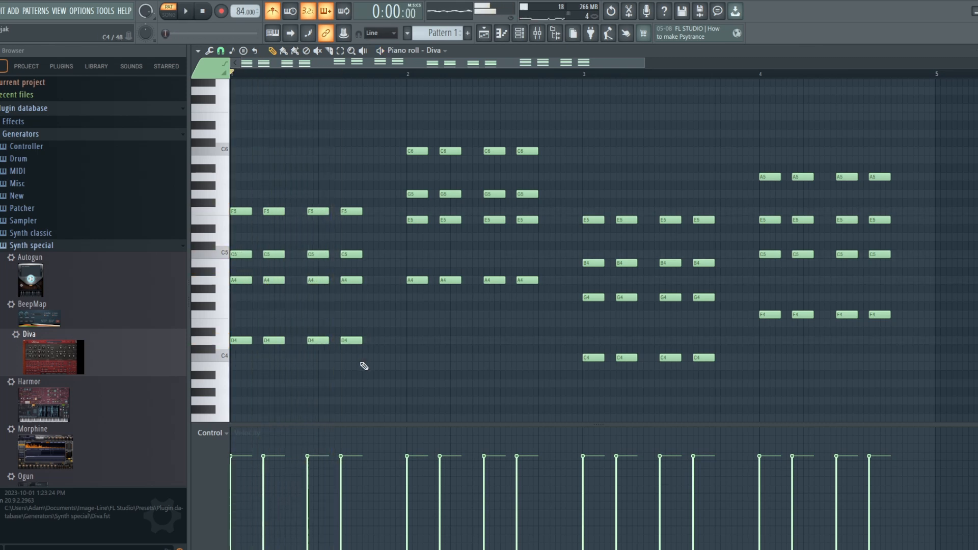
Try moving bar 1's fourth chord slightly later, playing back the opening to compare the timings
{"action": "left_click_drag", "start_coordinate": [356, 211], "coordinate": [375, 211]}
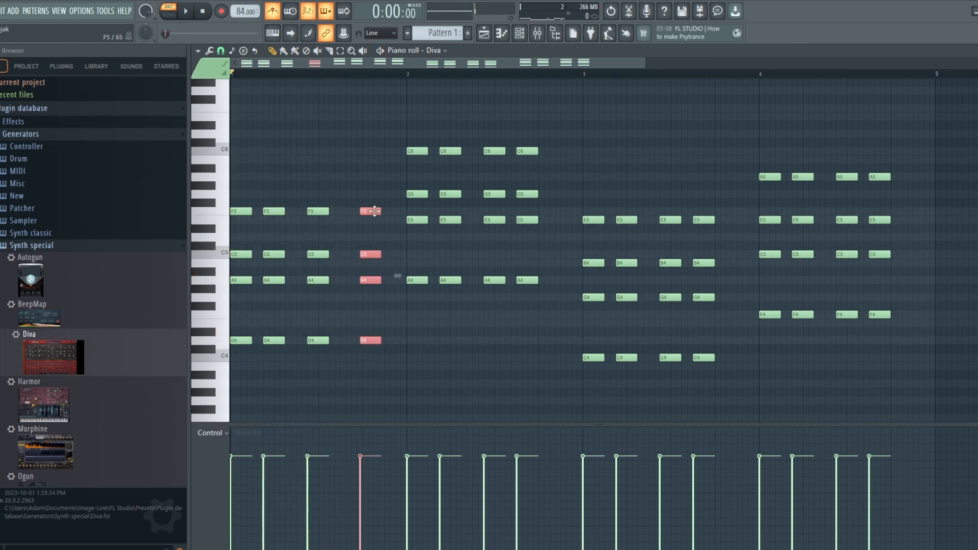
{"action": "key", "text": "space"}
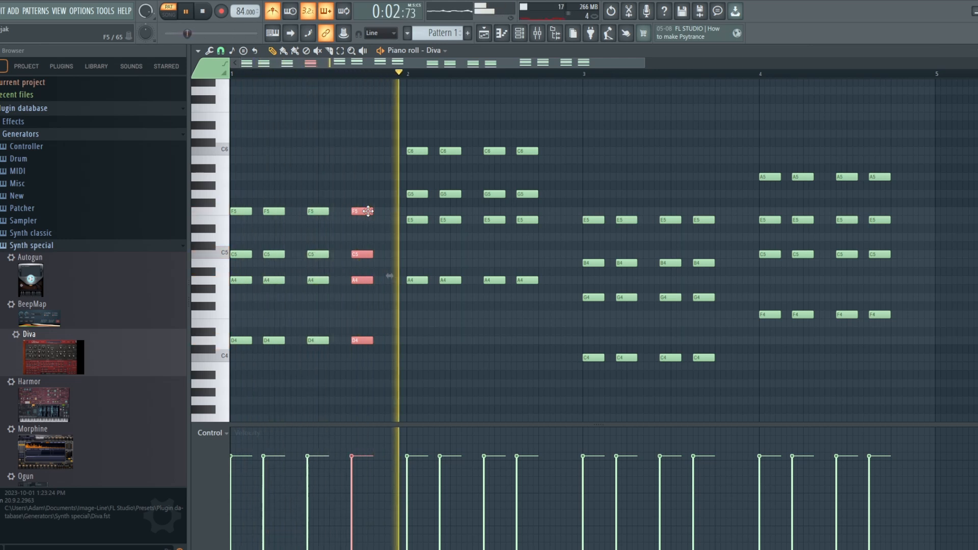
{"action": "key", "text": "space"}
{"action": "left_click_drag", "start_coordinate": [368, 210], "coordinate": [379, 211]}
{"action": "key", "text": "space"}
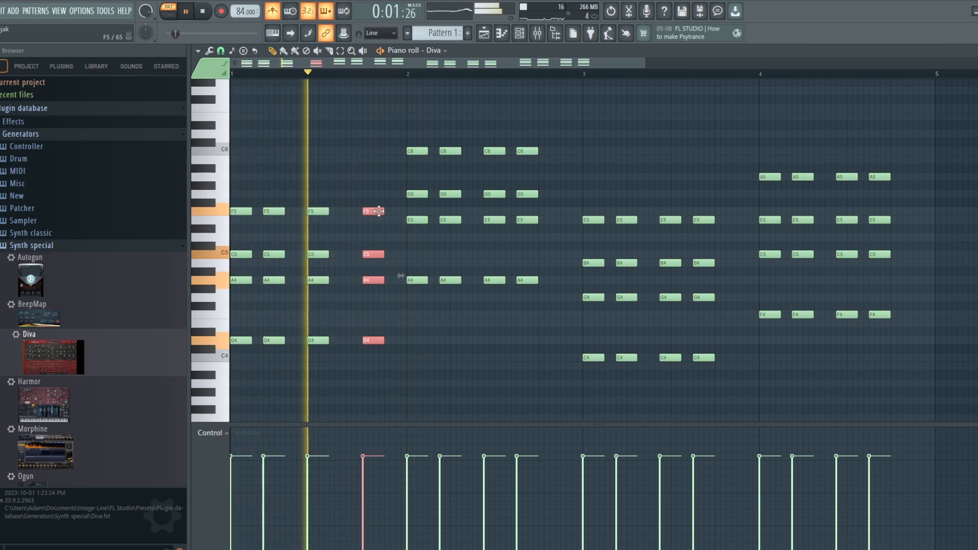
{"action": "key", "text": "space"}
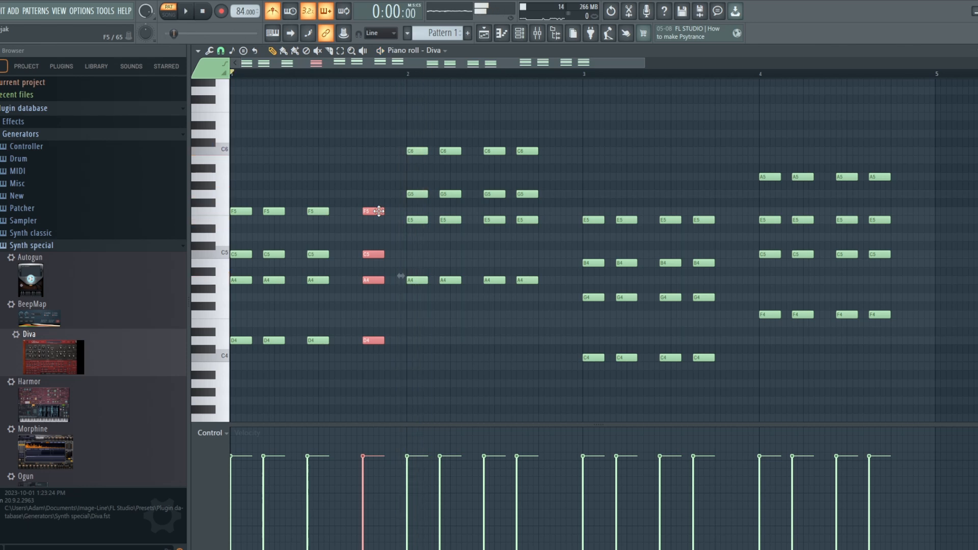
Copy bar 1's fourth chord one beat later so it ends the bar, and play back the first two bars
{"action": "mouse_move", "coordinate": [379, 210]}
{"action": "left_mouse_down"}
{"action": "mouse_move", "coordinate": [365, 211]}
{"action": "mouse_move", "coordinate": [398, 210]}
{"action": "left_mouse_up"}
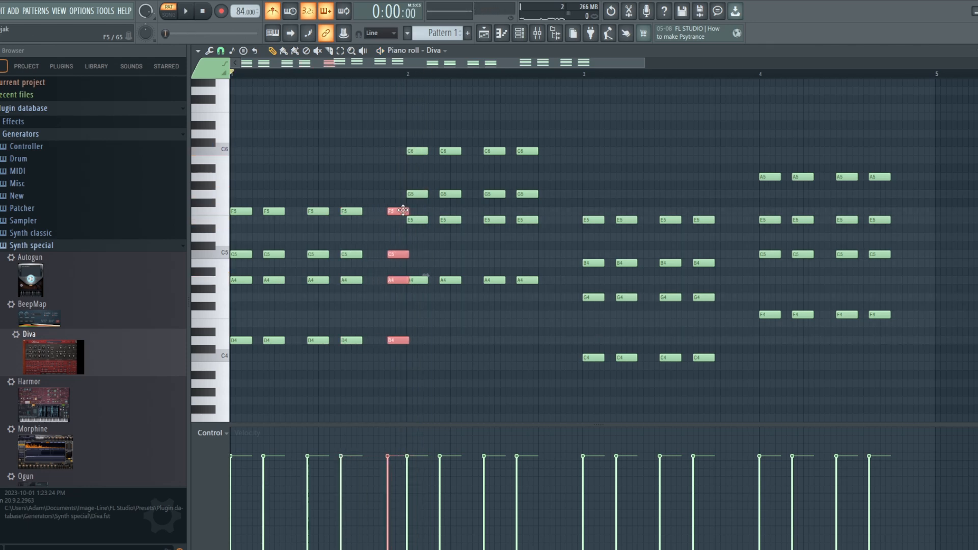
{"action": "key", "text": "space"}
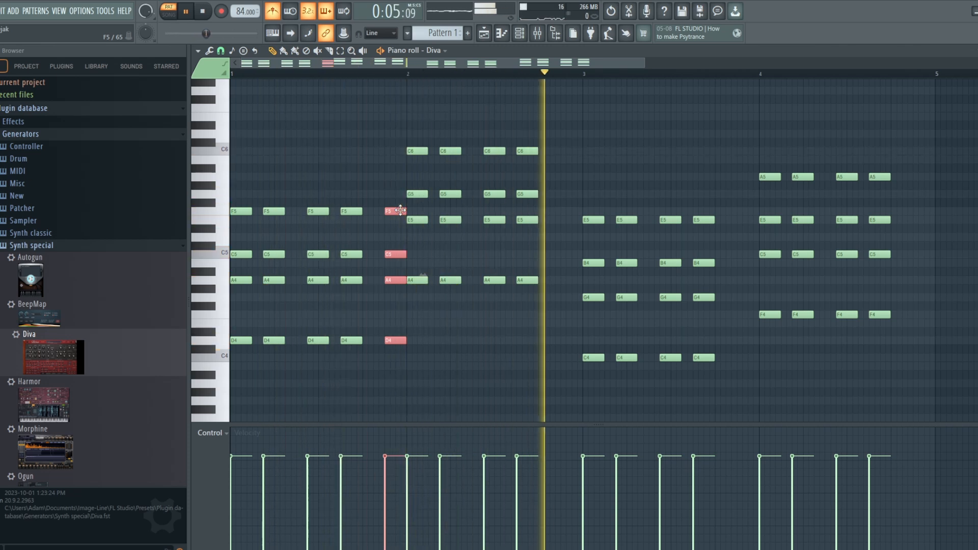
{"action": "key", "text": "space"}
Set Diva's Delay2 Center Vol to 14.00, return to the piano roll and play back the opening
{"action": "key", "text": "F6"}
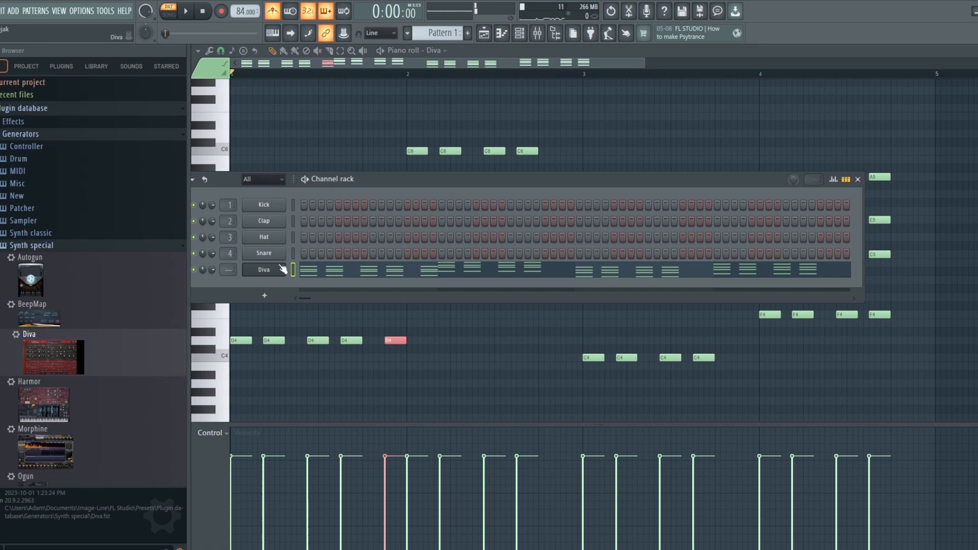
{"action": "left_click", "coordinate": [263, 269]}
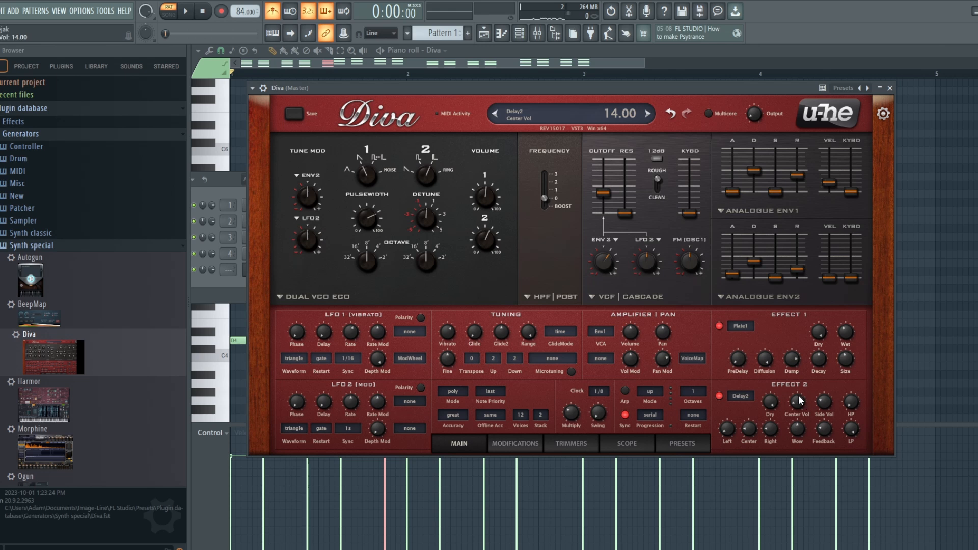
{"action": "left_click", "coordinate": [527, 43]}
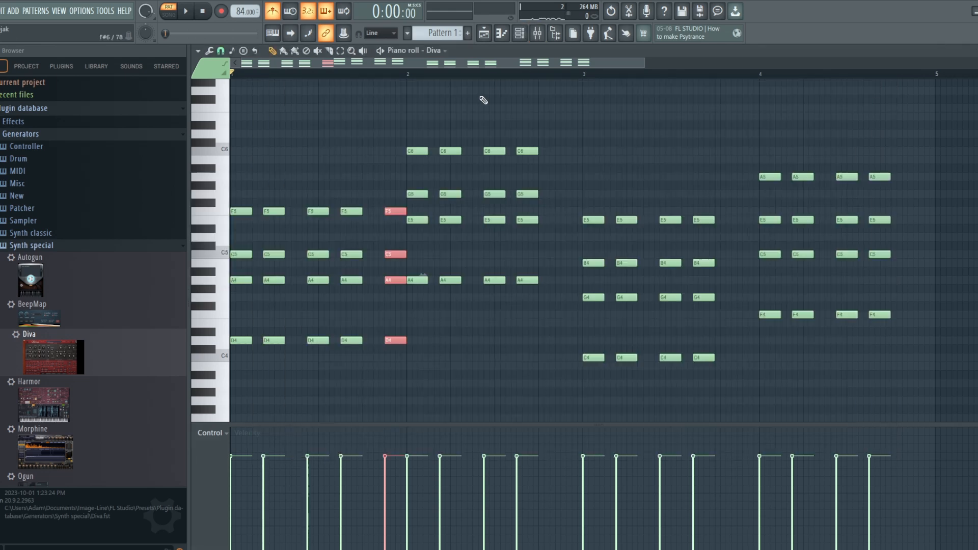
{"action": "key", "text": "space"}
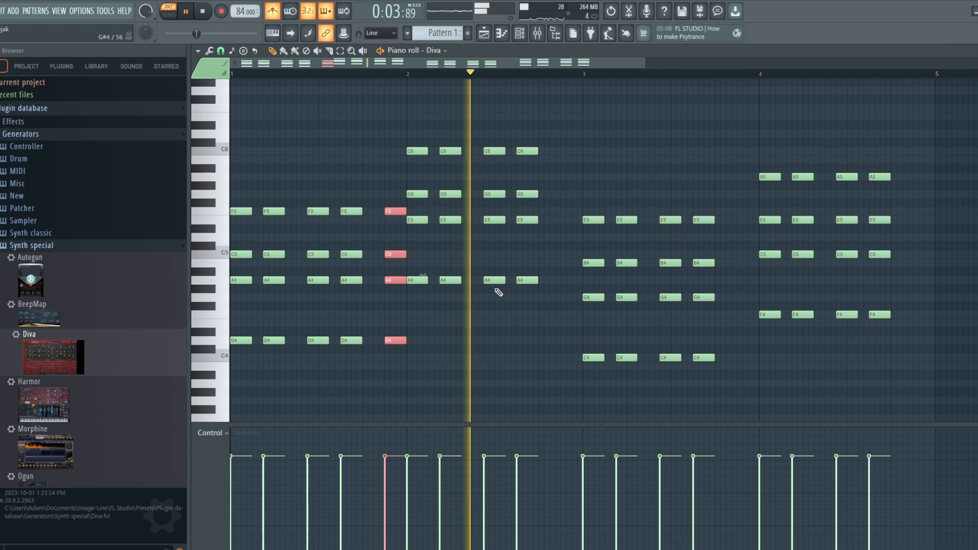
{"action": "key", "text": "space"}
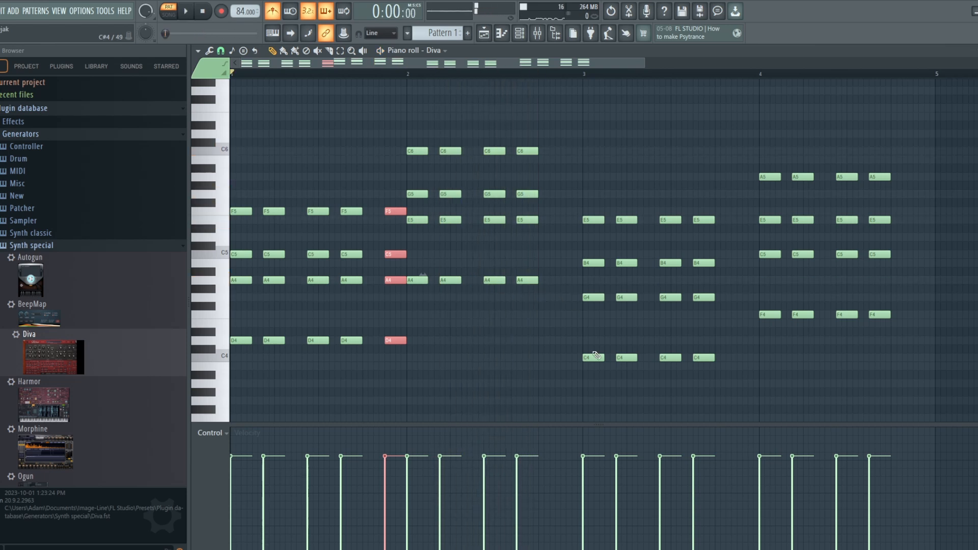
Try earlier and later timings for bar 3's second chord during playback, returning it to its original position
{"action": "key", "text": "space"}
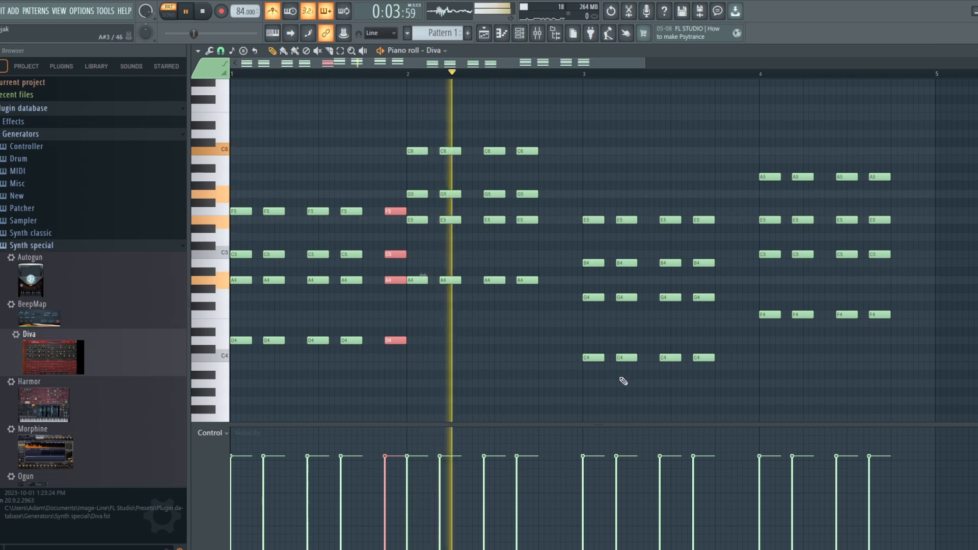
{"action": "left_click_drag", "start_coordinate": [645, 377], "coordinate": [628, 219]}
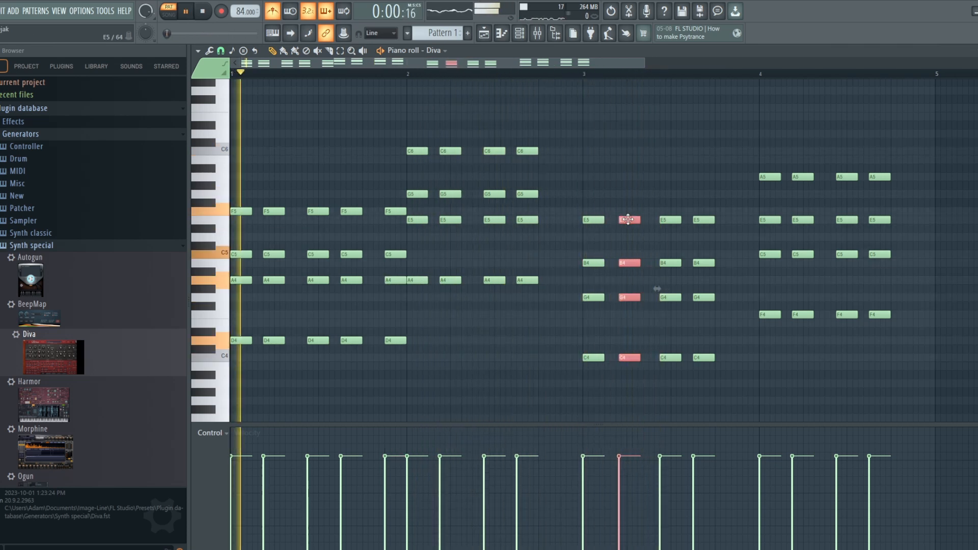
{"action": "left_click_drag", "start_coordinate": [627, 220], "coordinate": [616, 220]}
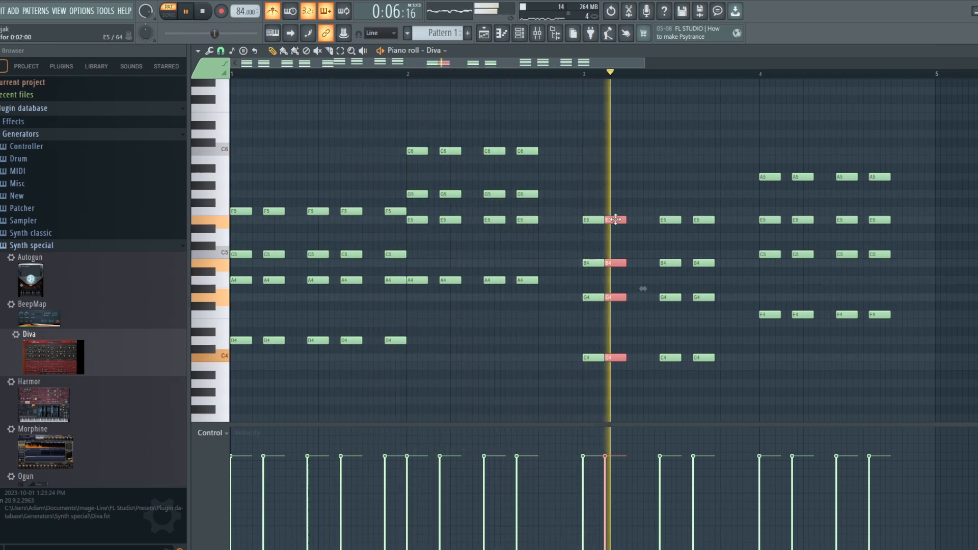
{"action": "key", "text": "space"}
{"action": "left_click_drag", "start_coordinate": [616, 220], "coordinate": [625, 221]}
{"action": "key", "text": "space"}
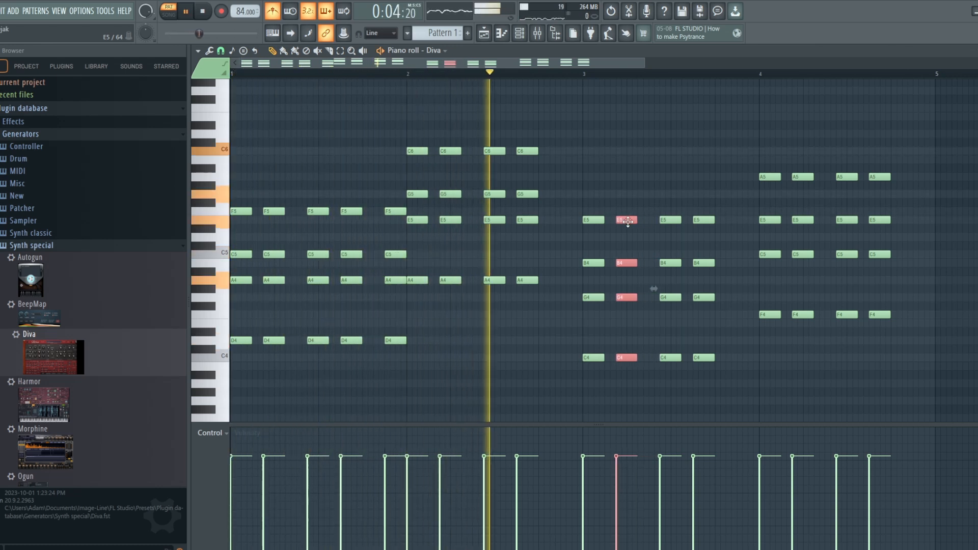
{"action": "left_click_drag", "start_coordinate": [627, 222], "coordinate": [625, 222]}
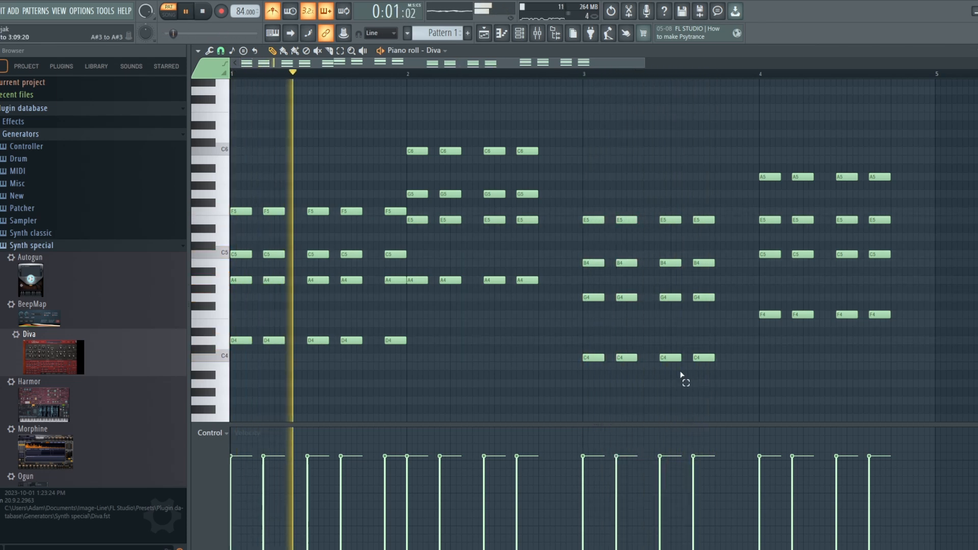
Move bar 3's third chord one sixteenth step later, and set playback to start just before bar 3 to check it
{"action": "left_click_drag", "start_coordinate": [683, 377], "coordinate": [663, 219]}
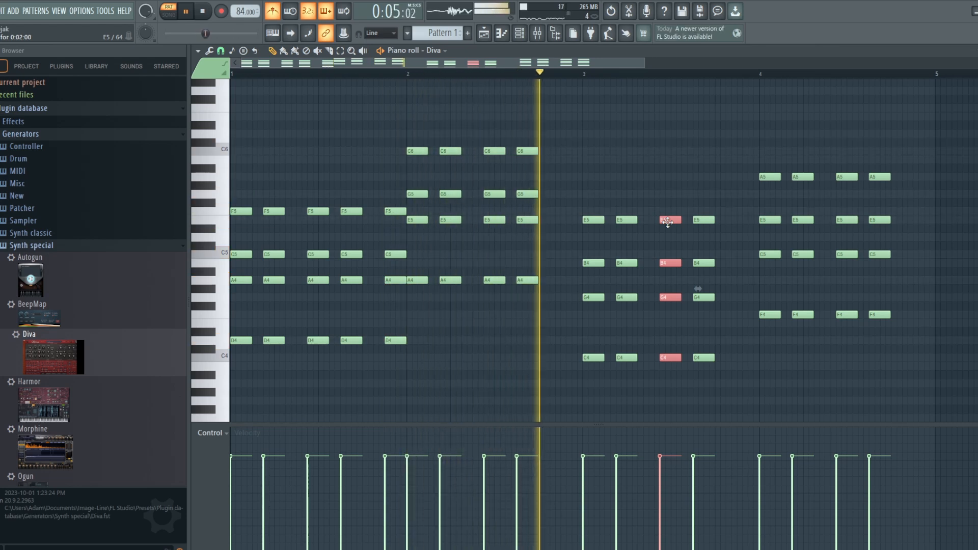
{"action": "mouse_move", "coordinate": [668, 222]}
{"action": "left_mouse_down"}
{"action": "mouse_move", "coordinate": [686, 222]}
{"action": "mouse_move", "coordinate": [667, 222]}
{"action": "mouse_move", "coordinate": [676, 223]}
{"action": "left_mouse_up"}
{"action": "key", "text": "space"}
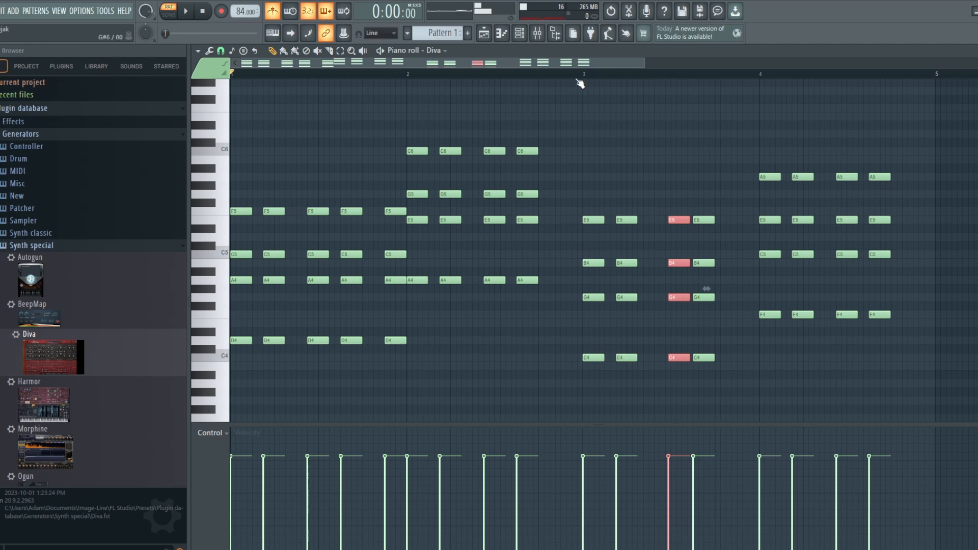
{"action": "left_click", "coordinate": [580, 81]}
{"action": "key", "text": "space"}
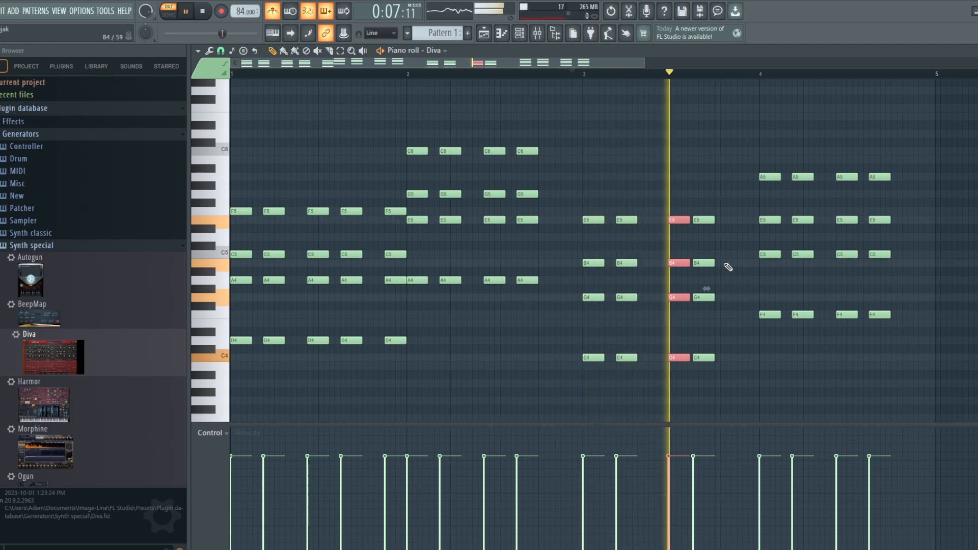
{"action": "key", "text": "space"}
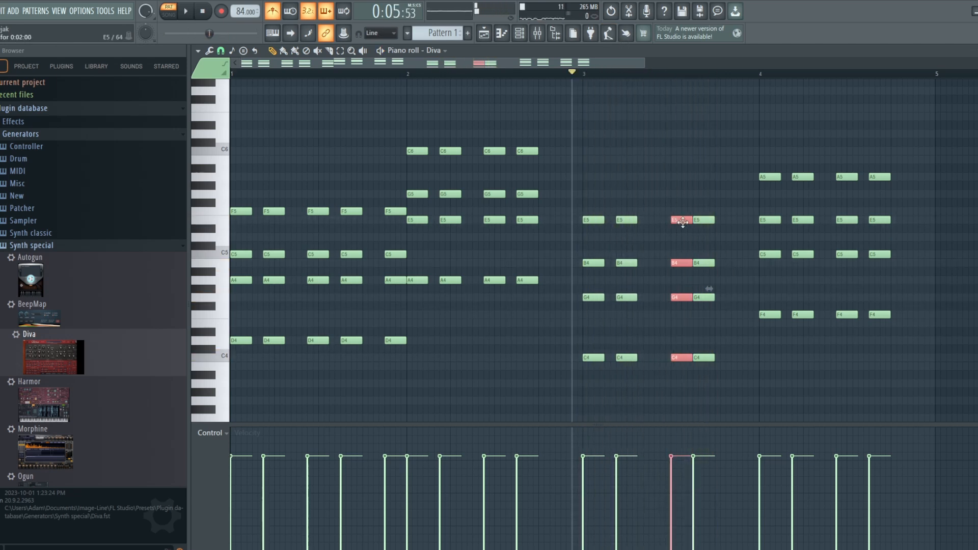
{"action": "key", "text": "space"}
Move bar 3's fourth chord one sixteenth step later and copy it to the end of the bar
{"action": "left_click_drag", "start_coordinate": [724, 378], "coordinate": [721, 220]}
{"action": "key", "text": "space"}
{"action": "key", "text": "space"}
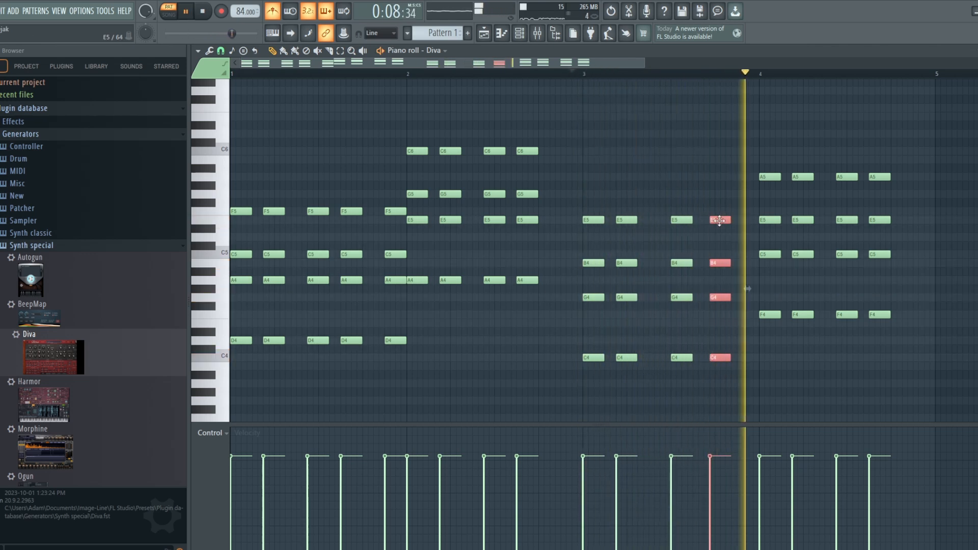
{"action": "left_click_drag", "start_coordinate": [720, 220], "coordinate": [716, 220]}
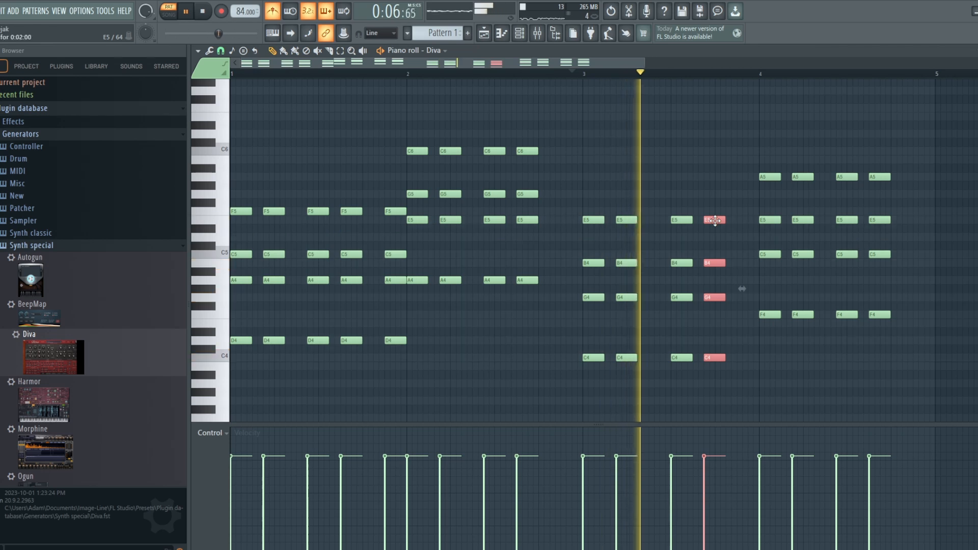
{"action": "left_click_drag", "start_coordinate": [715, 220], "coordinate": [748, 221]}
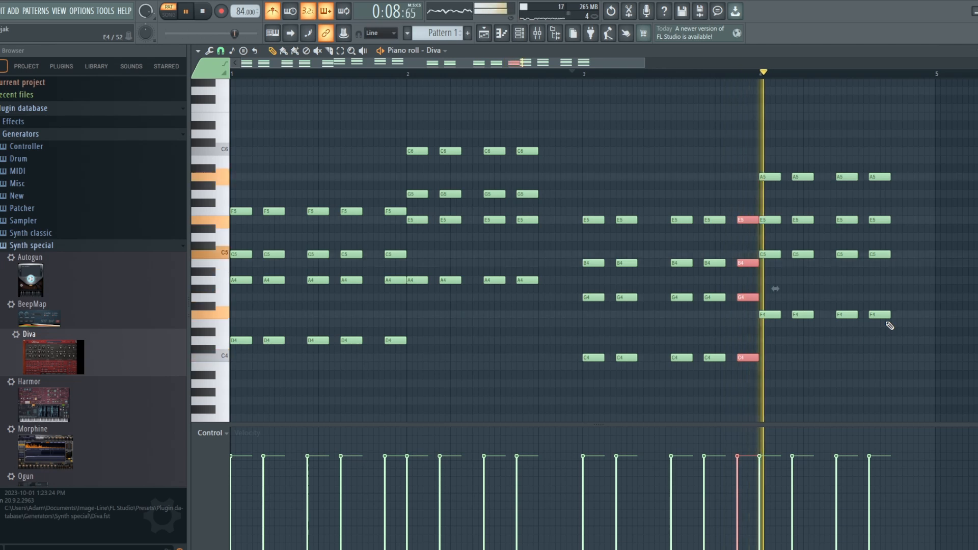
Move bar 4's last two chords one sixteenth step later and start playback from just before bar 3
{"action": "left_click_drag", "start_coordinate": [883, 352], "coordinate": [875, 174]}
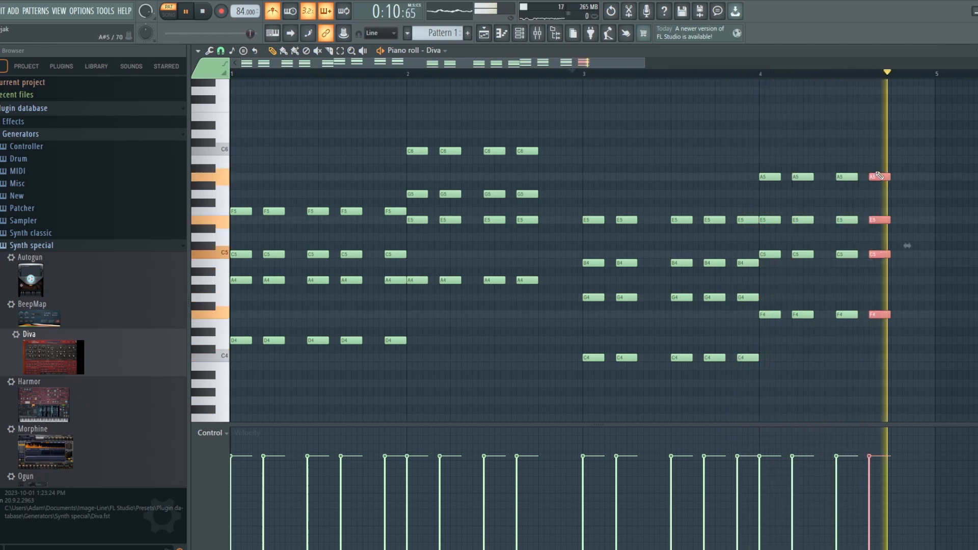
{"action": "key", "text": "space"}
{"action": "left_click_drag", "start_coordinate": [856, 323], "coordinate": [854, 177]}
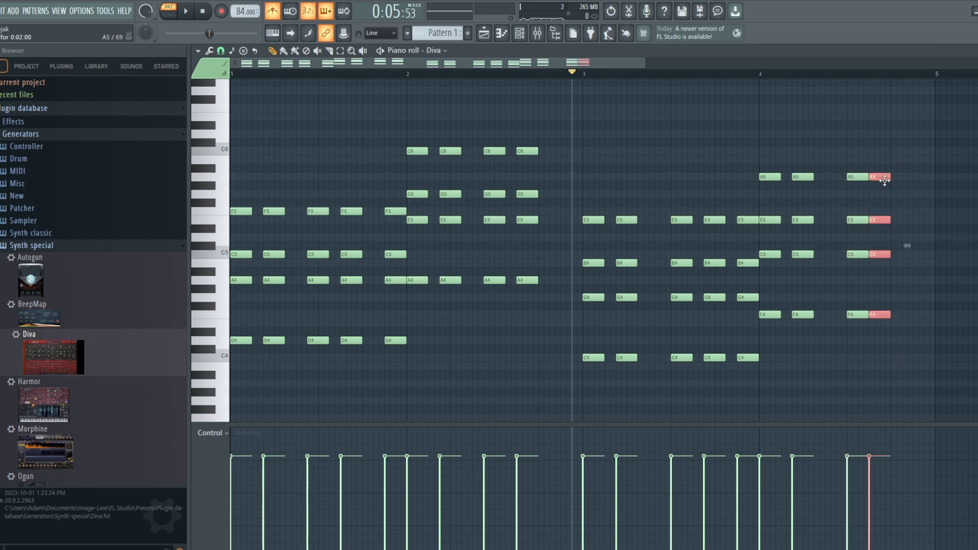
{"action": "key", "text": "space"}
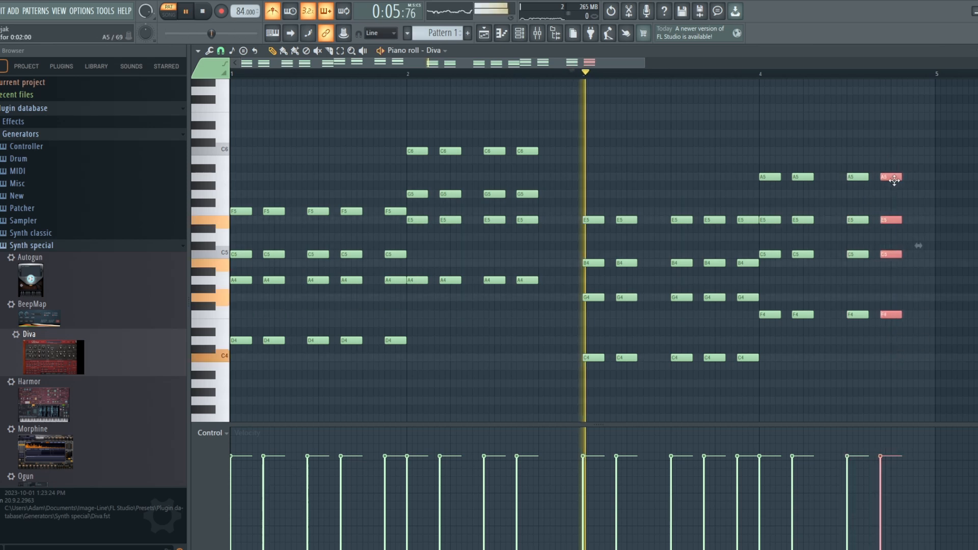
Reset playback to the start and listen to the four-bar progression with its revised rhythm
{"action": "left_click", "coordinate": [203, 10]}
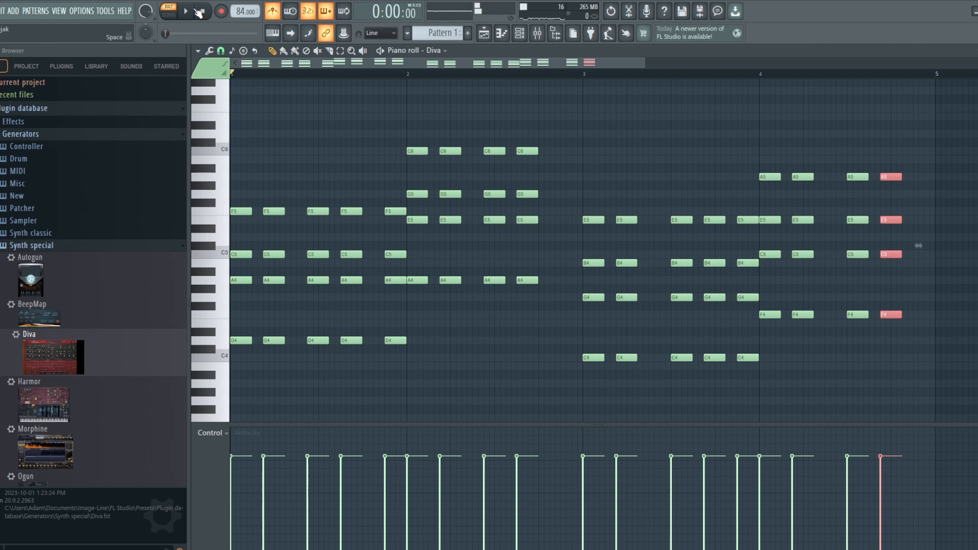
{"action": "left_click", "coordinate": [186, 12]}
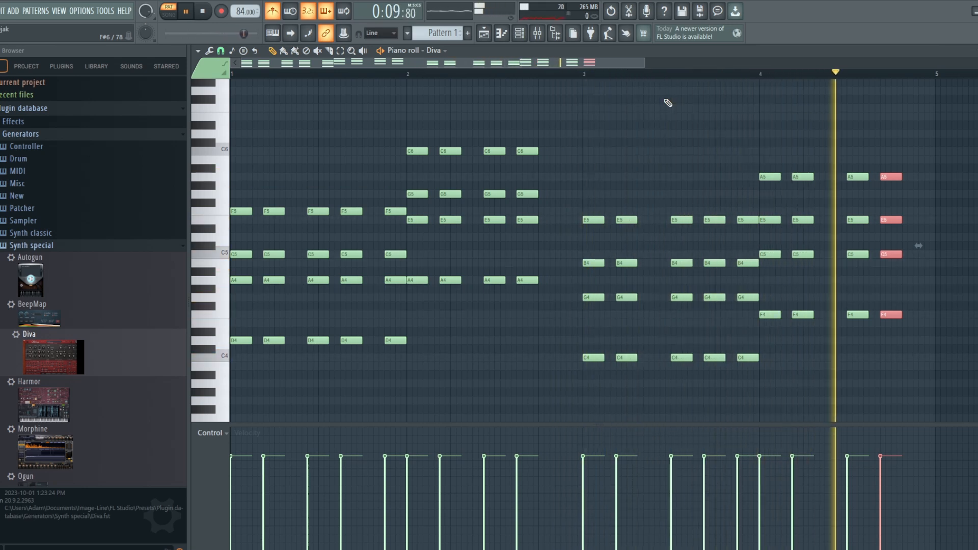
{"action": "key", "text": "space"}
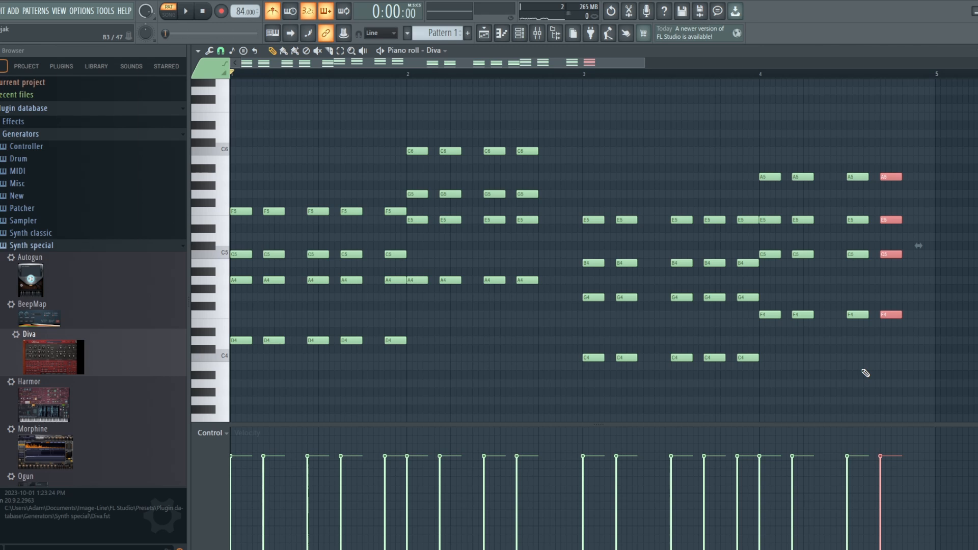
{"action": "key", "text": "space"}
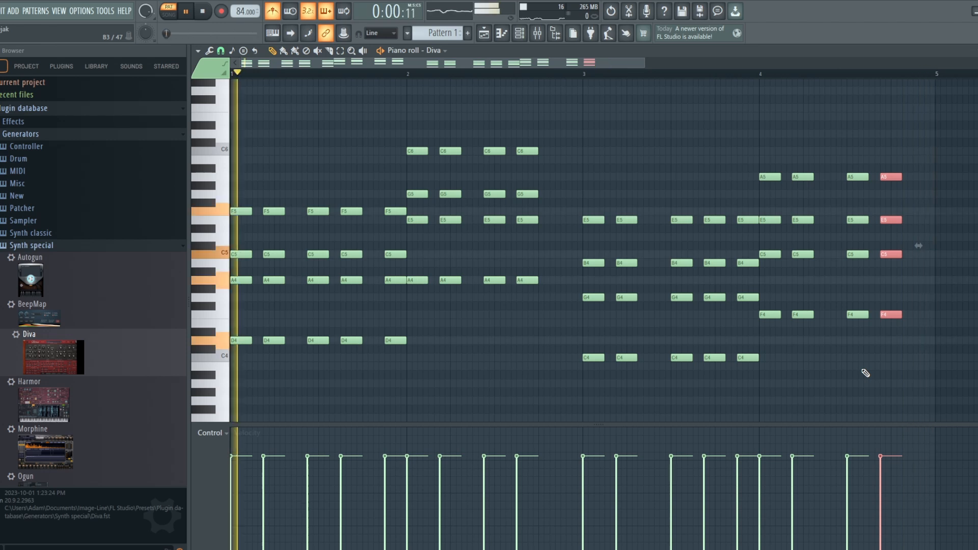
{"action": "key", "text": "space"}
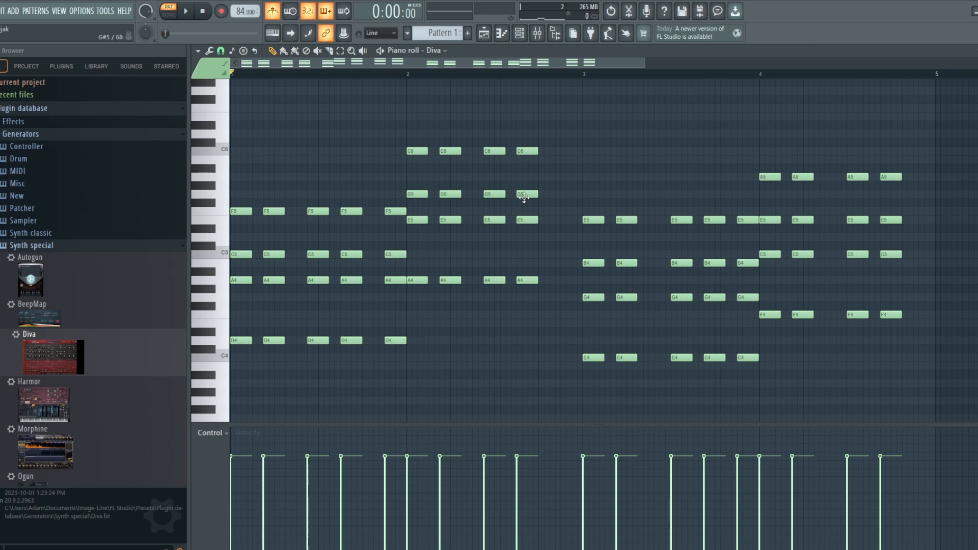
Raise all the D4 notes in bar 1 by two octaves to D6
{"action": "left_click_drag", "start_coordinate": [403, 357], "coordinate": [225, 343]}
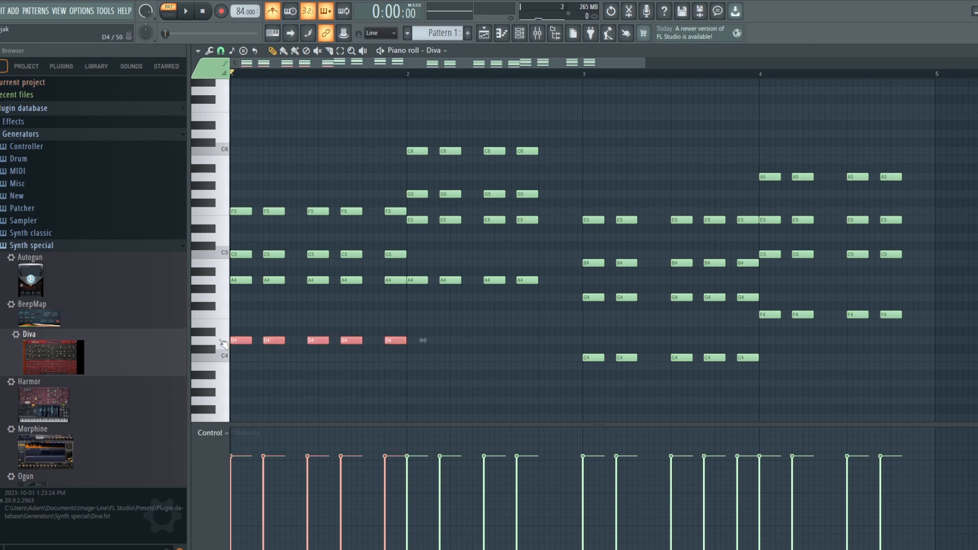
{"action": "key", "text": "ctrl+Up"}
{"action": "key", "text": "ctrl+Up"}
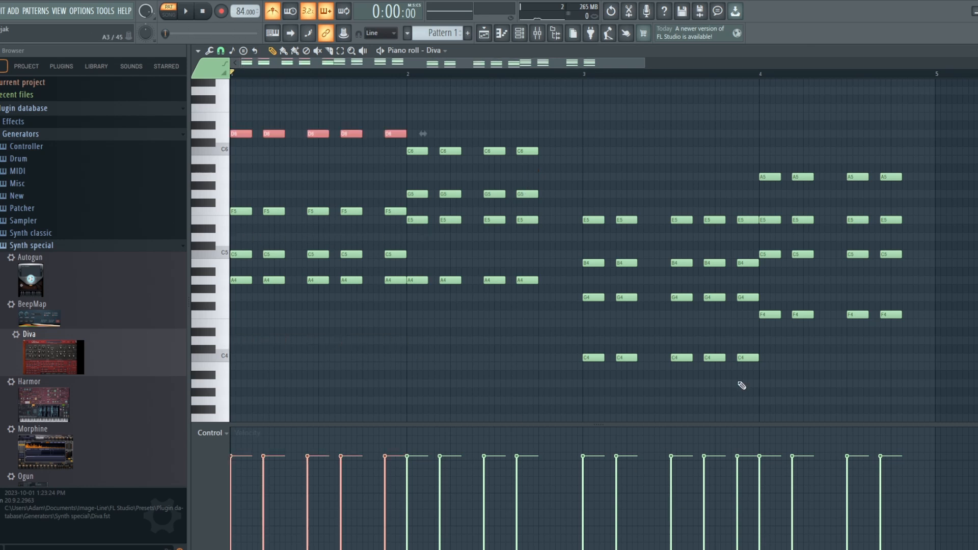
Raise only the C4 notes in bar 3 by two octaves to C6
{"action": "left_click_drag", "start_coordinate": [781, 387], "coordinate": [583, 359]}
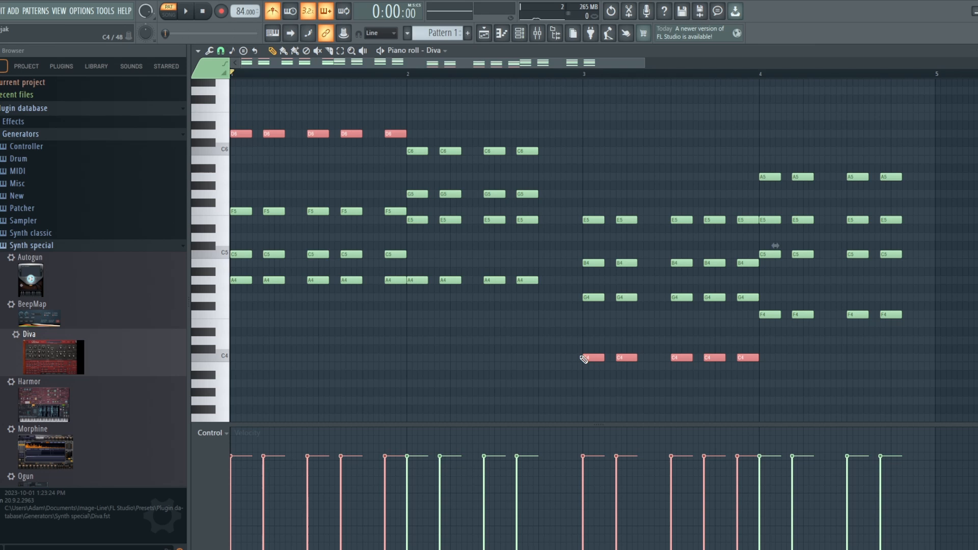
{"action": "scroll", "coordinate": [584, 359], "scroll_direction": "down", "scroll_amount": 1}
{"action": "left_click_drag", "start_coordinate": [771, 345], "coordinate": [573, 334]}
{"action": "key", "text": "ctrl+Up"}
{"action": "key", "text": "ctrl+Up"}
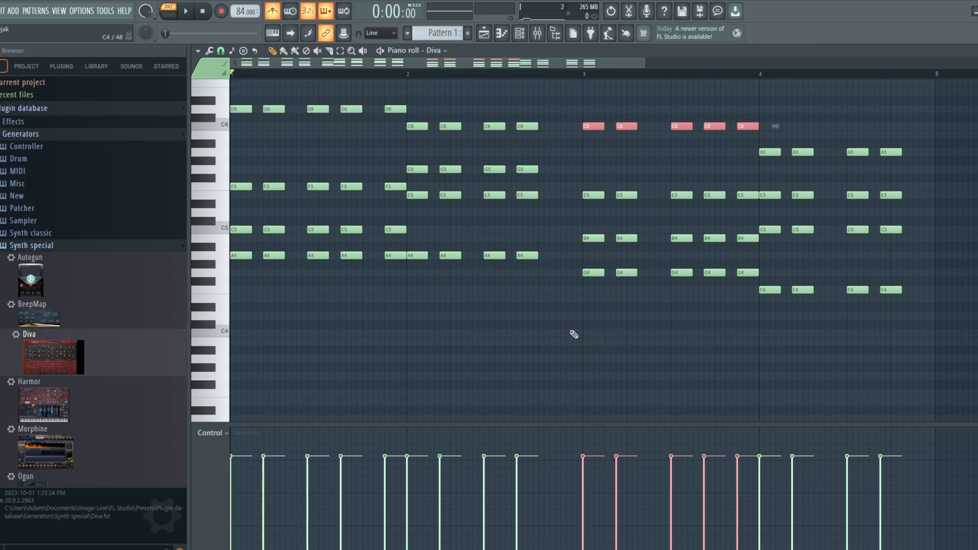
Listen to the raised voicing, lower only the D6 notes in bar 1 by two octaves to D4, and restart playback
{"action": "key", "text": "space"}
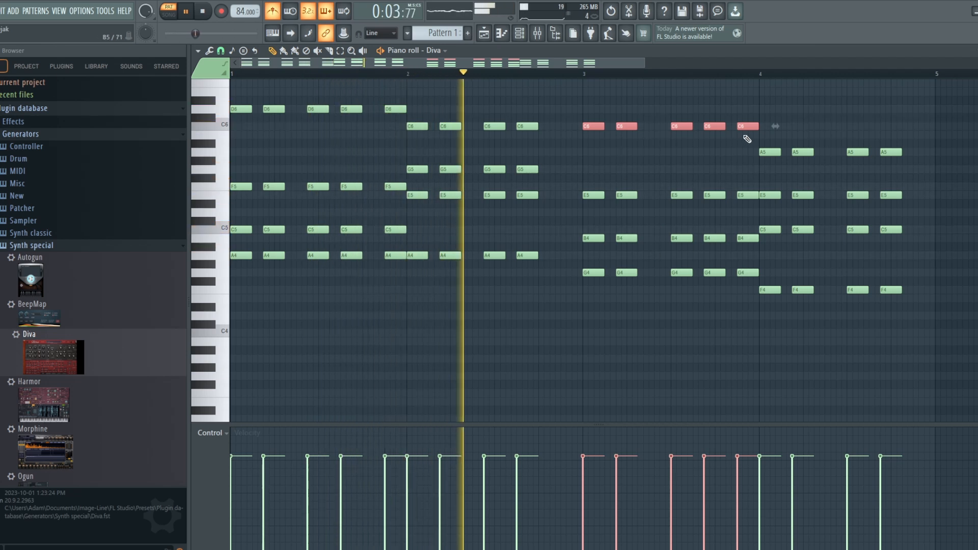
{"action": "key", "text": "space"}
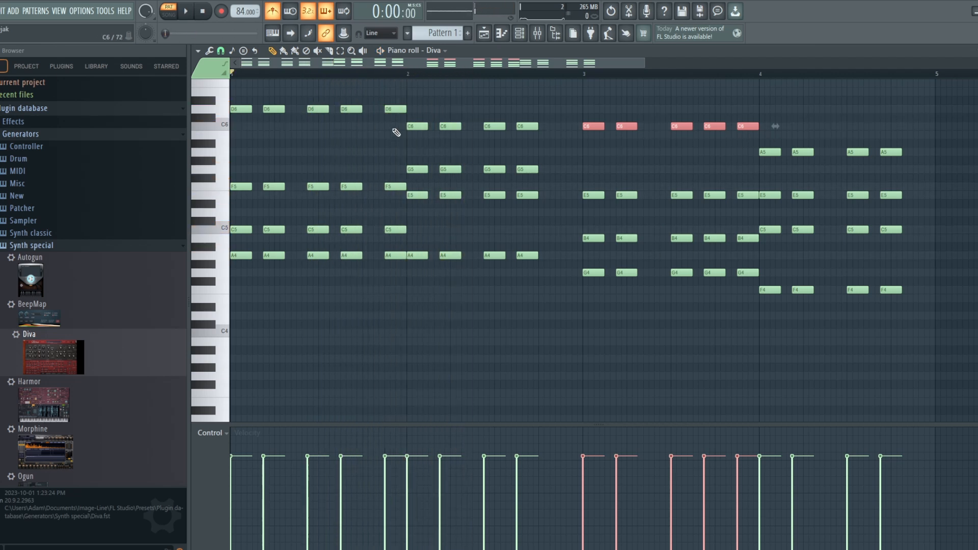
{"action": "left_click_drag", "start_coordinate": [395, 130], "coordinate": [219, 81]}
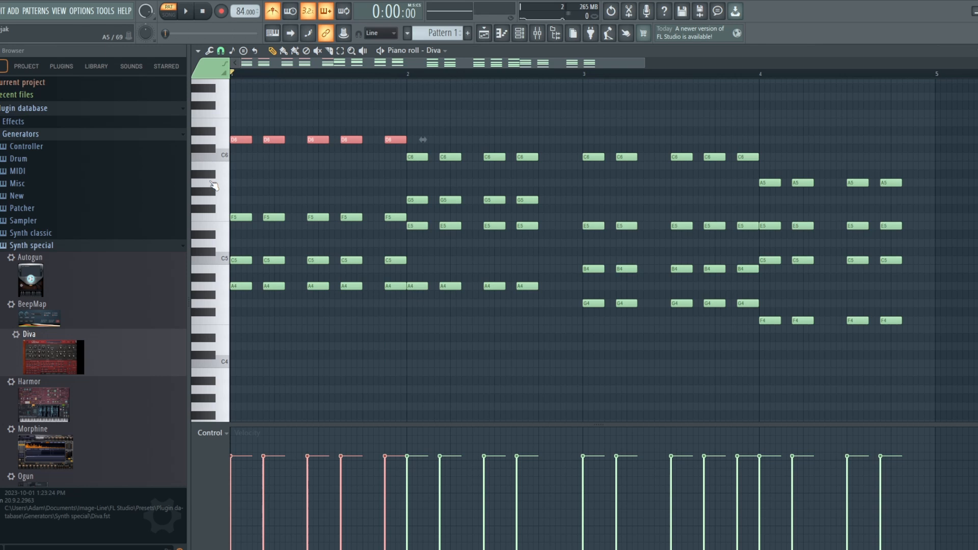
{"action": "key", "text": "ctrl+Down"}
{"action": "key", "text": "ctrl+Down"}
{"action": "key", "text": "space"}
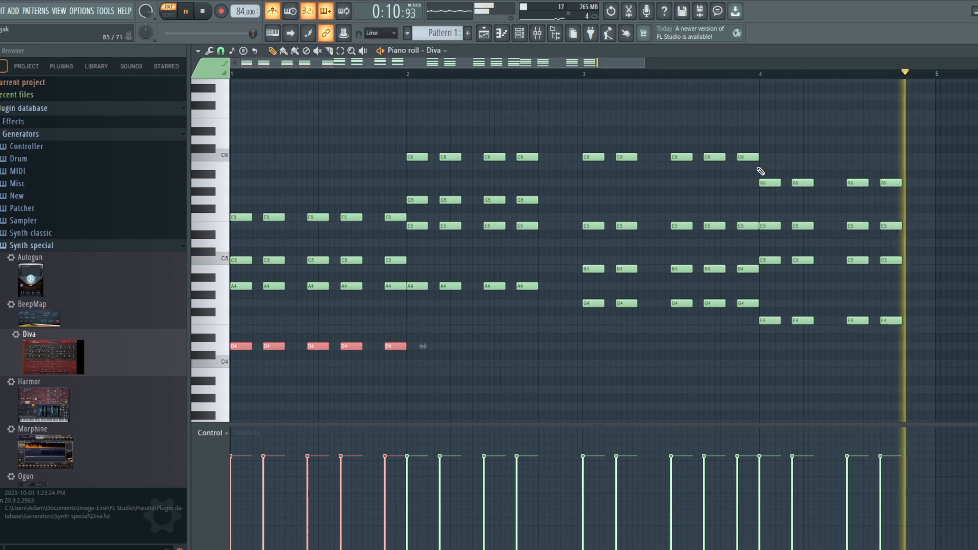
Lower only the C6 notes in bar 3 by two octaves to C4 and stop playback
{"action": "left_click_drag", "start_coordinate": [759, 170], "coordinate": [563, 147]}
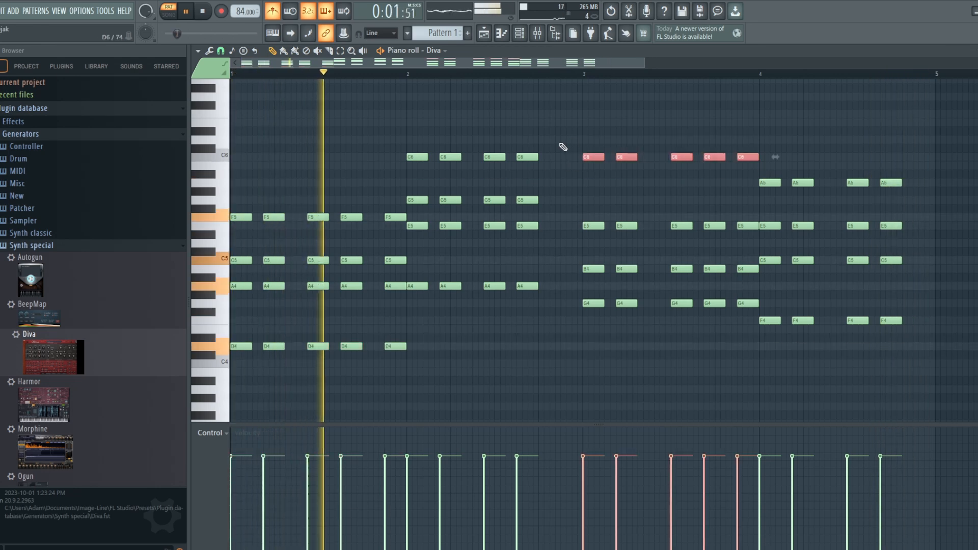
{"action": "key", "text": "ctrl+Down"}
{"action": "key", "text": "ctrl+Down"}
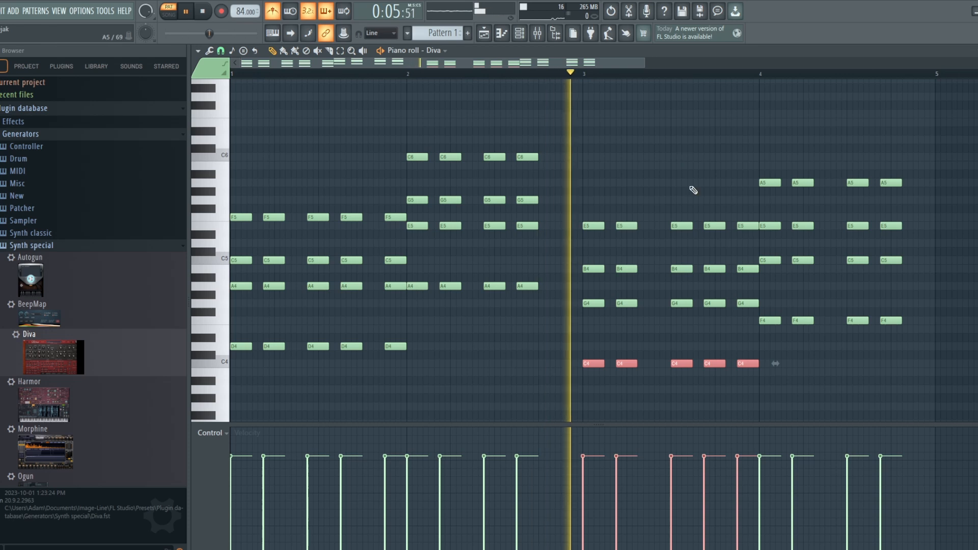
{"action": "key", "text": "space"}
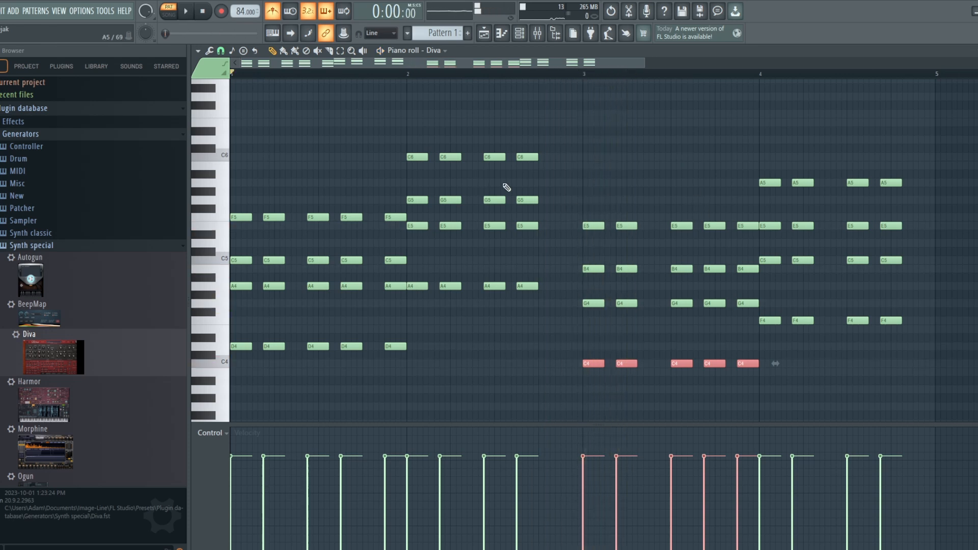
Lower the C6 notes in bar 2 by one octave to C5 and listen to the progression
{"action": "left_click_drag", "start_coordinate": [548, 170], "coordinate": [417, 154]}
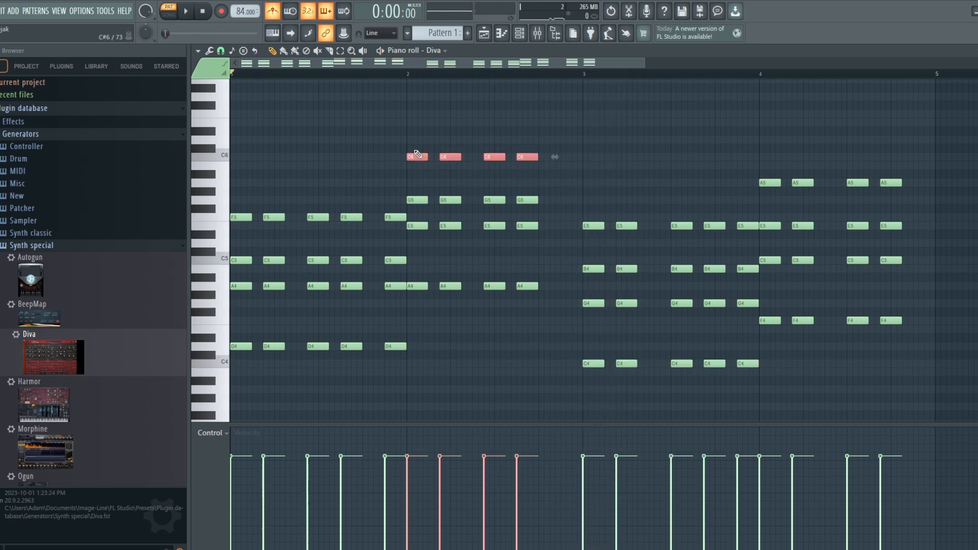
{"action": "key", "text": "ctrl+Down"}
{"action": "key", "text": "space"}
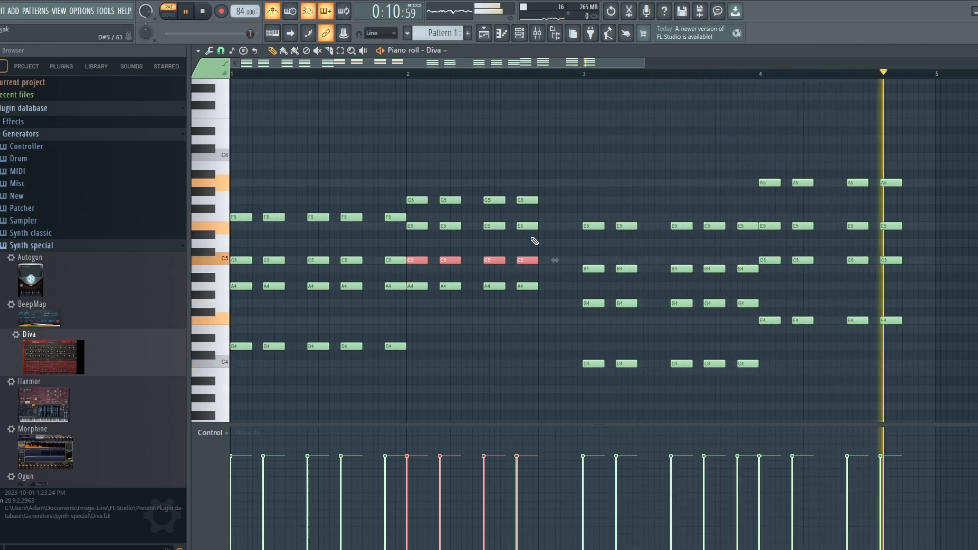
{"action": "key", "text": "space"}
Try the E5 notes in bar 2 one octave lower at E4 and audition the result
{"action": "left_click_drag", "start_coordinate": [530, 232], "coordinate": [422, 226]}
{"action": "key", "text": "ctrl+Down"}
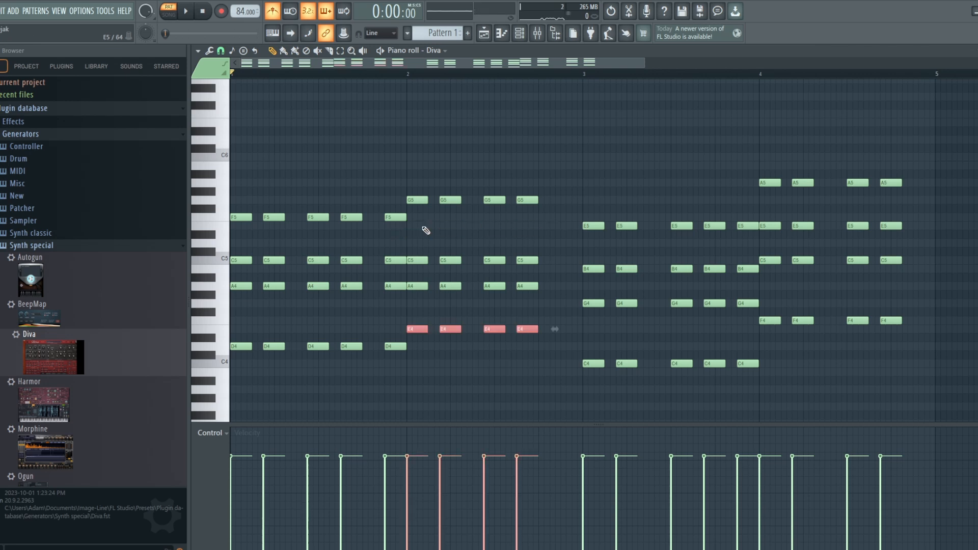
{"action": "key", "text": "space"}
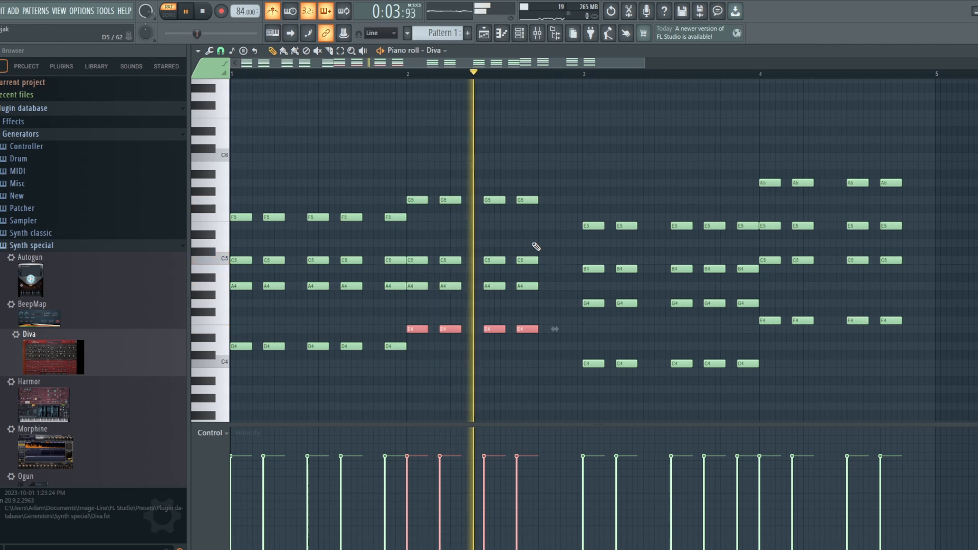
{"action": "key", "text": "space"}
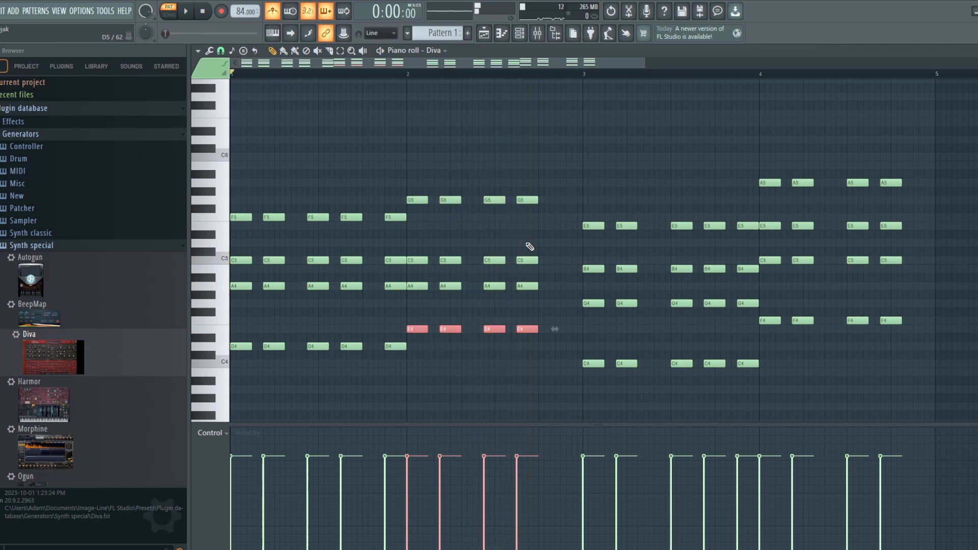
{"action": "key", "text": "ctrl+Up"}
Lower the G5 notes in bar 2 by one octave to G4 and play the progression
{"action": "left_click_drag", "start_coordinate": [554, 205], "coordinate": [407, 190]}
{"action": "key", "text": "ctrl+Down"}
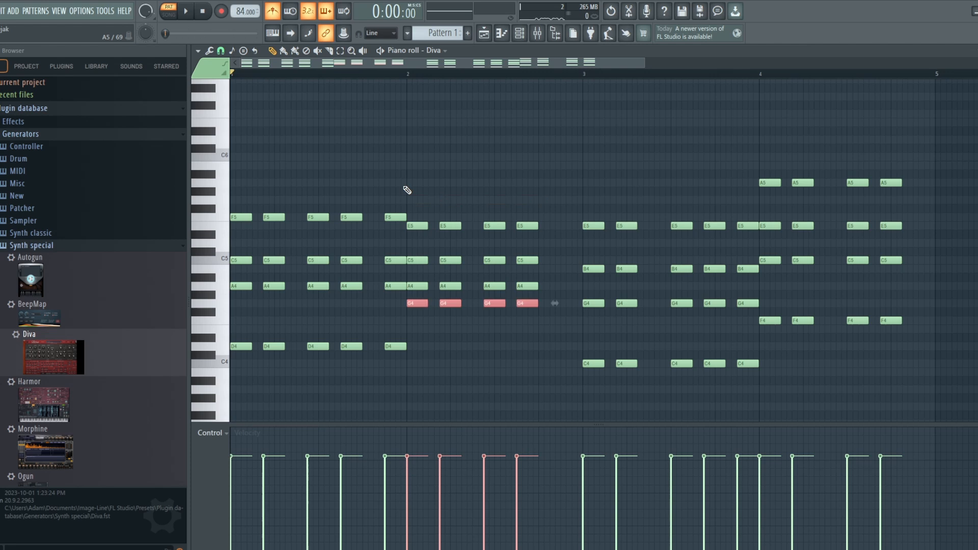
{"action": "key", "text": "space"}
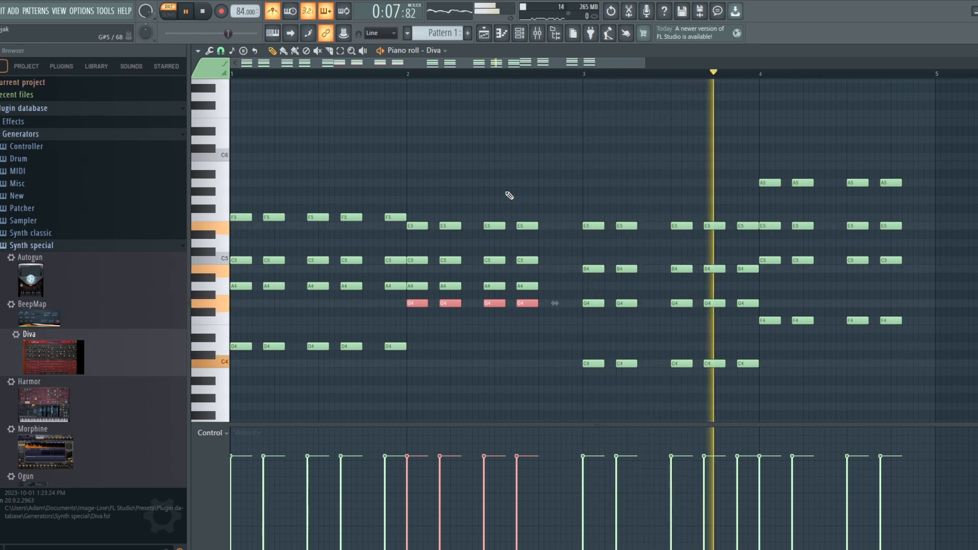
Lower the A5 notes in bar 4 by one octave to A4 and restart playback from the beginning
{"action": "left_click_drag", "start_coordinate": [927, 203], "coordinate": [775, 163]}
{"action": "key", "text": "ctrl+Down"}
{"action": "key", "text": "space"}
{"action": "key", "text": "space"}
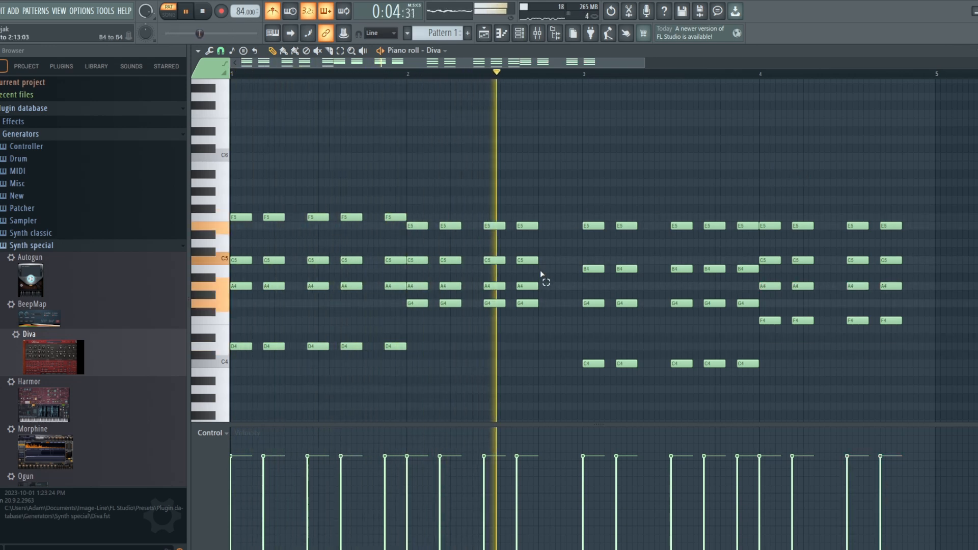
Try the C5 notes in bar 2 one octave lower at C4 while listening to the progression
{"action": "left_click_drag", "start_coordinate": [540, 271], "coordinate": [423, 259]}
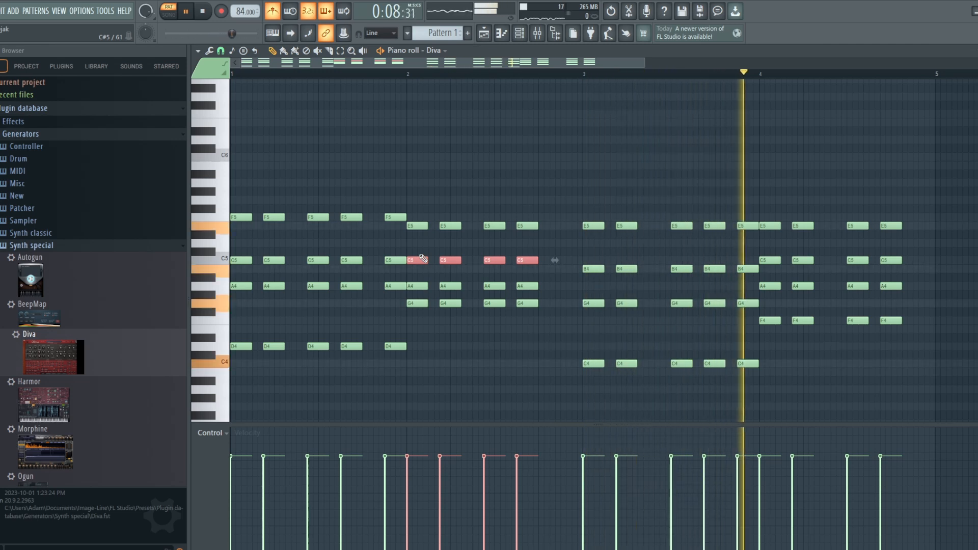
{"action": "key", "text": "ctrl+Down"}
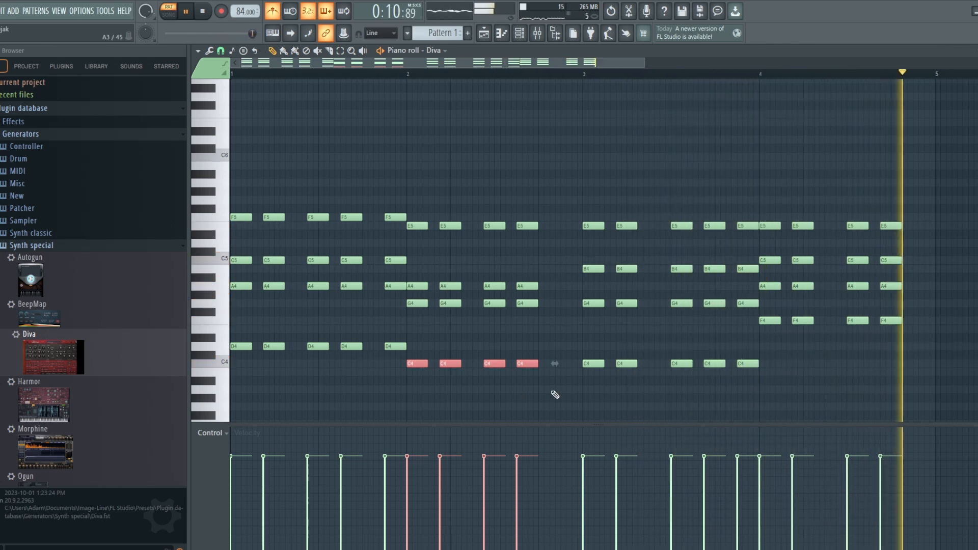
{"action": "key", "text": "ctrl+Up"}
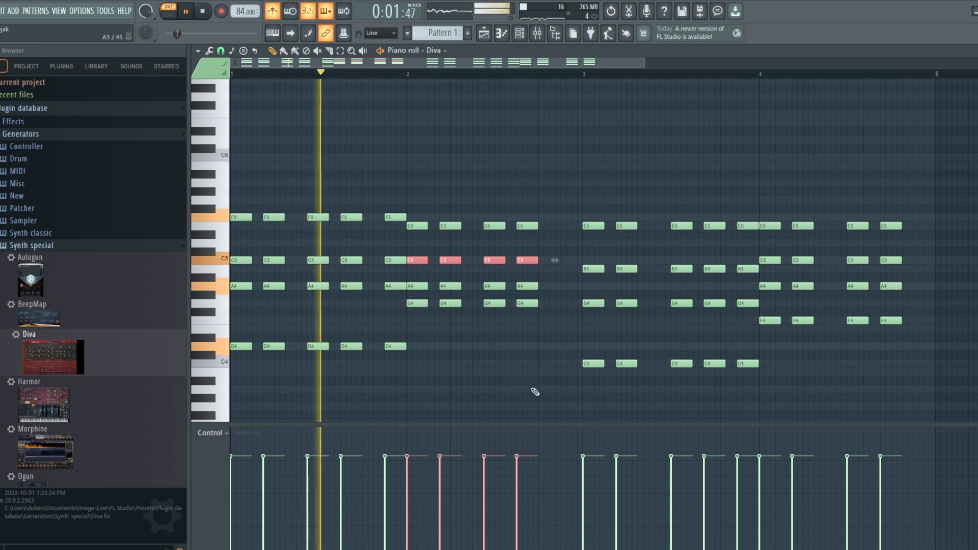
{"action": "key", "text": "Down"}
{"action": "key", "text": "Down"}
{"action": "key", "text": "Down"}
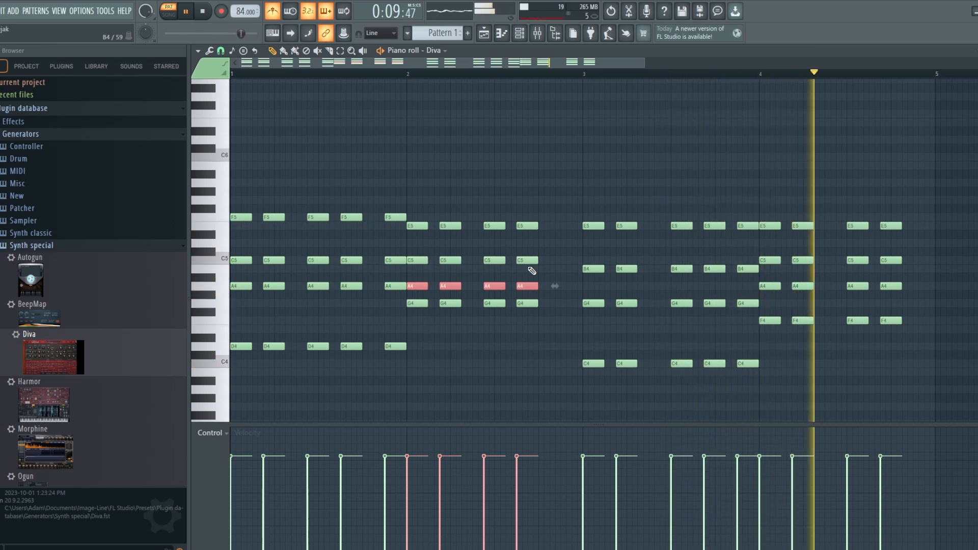
{"action": "key", "text": "space"}
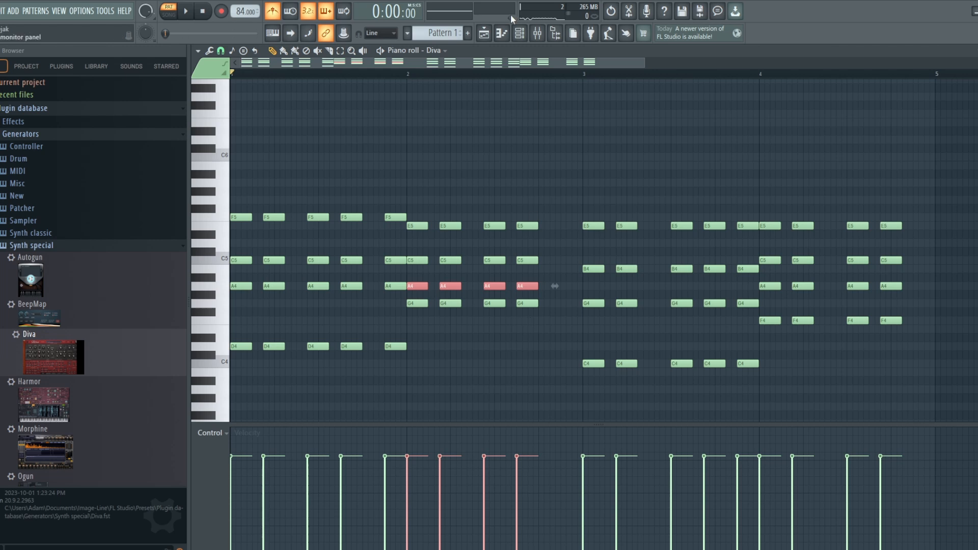
Select and copy all the notes of the four-bar Diva progression
{"action": "left_click", "coordinate": [520, 32]}
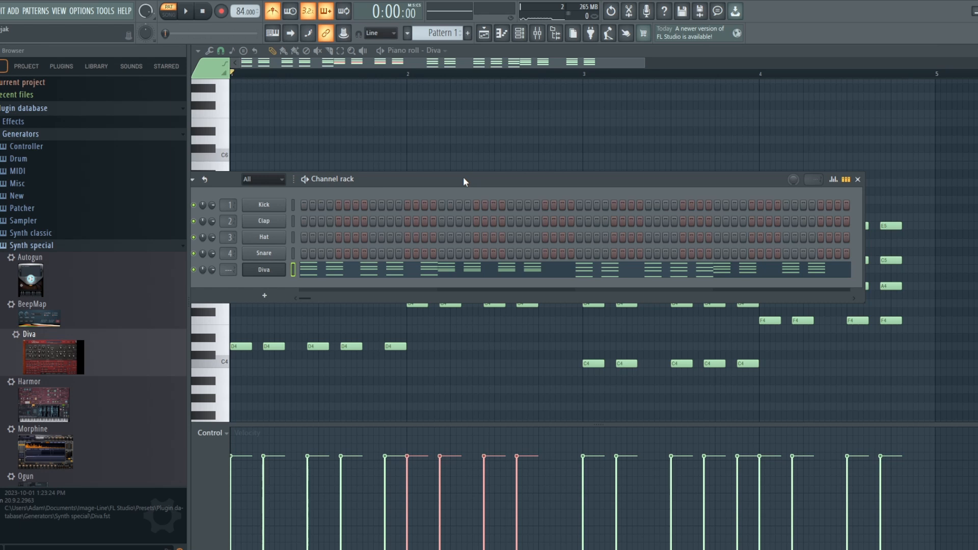
{"action": "left_click", "coordinate": [520, 31]}
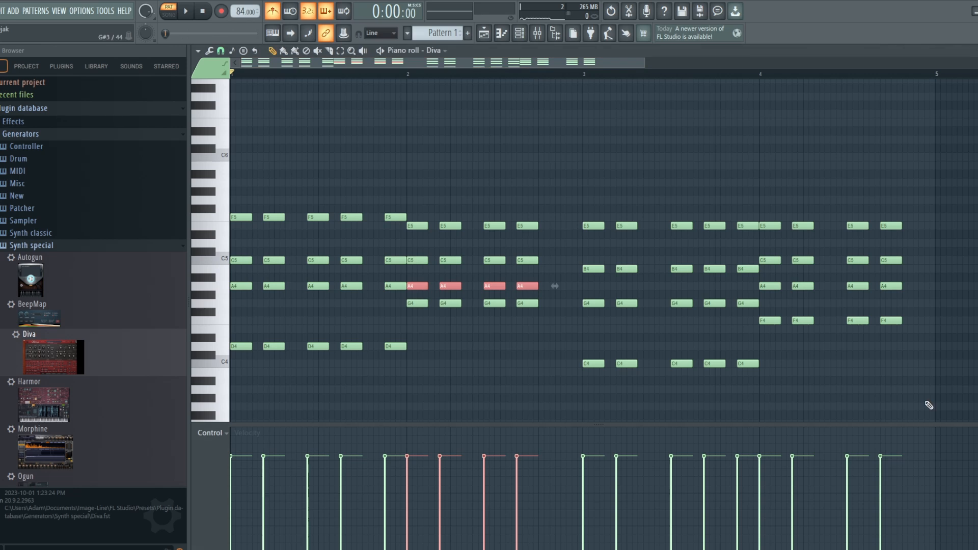
{"action": "left_click_drag", "start_coordinate": [926, 413], "coordinate": [250, 164]}
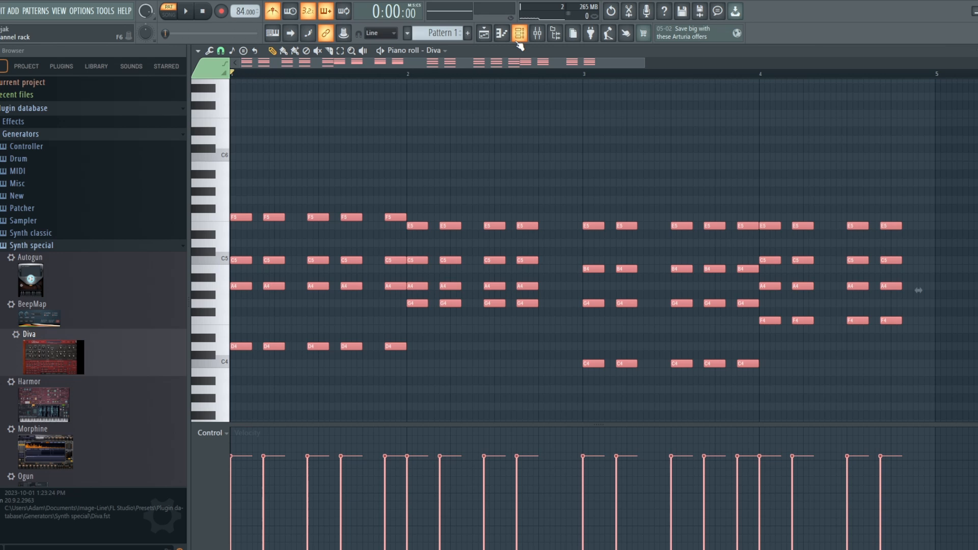
Place Pattern 1 at bar 1 on Track 1 of the playlist and duplicate it three times to fill 16 bars
{"action": "left_click", "coordinate": [484, 33]}
{"action": "left_click", "coordinate": [346, 94]}
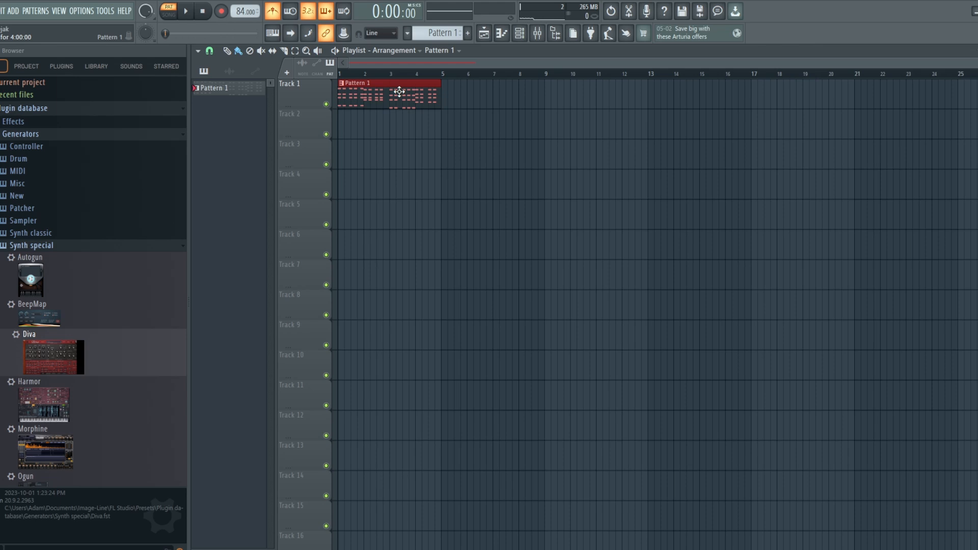
{"action": "key", "text": "ctrl+b"}
{"action": "key", "text": "ctrl+b"}
{"action": "key", "text": "ctrl+b"}
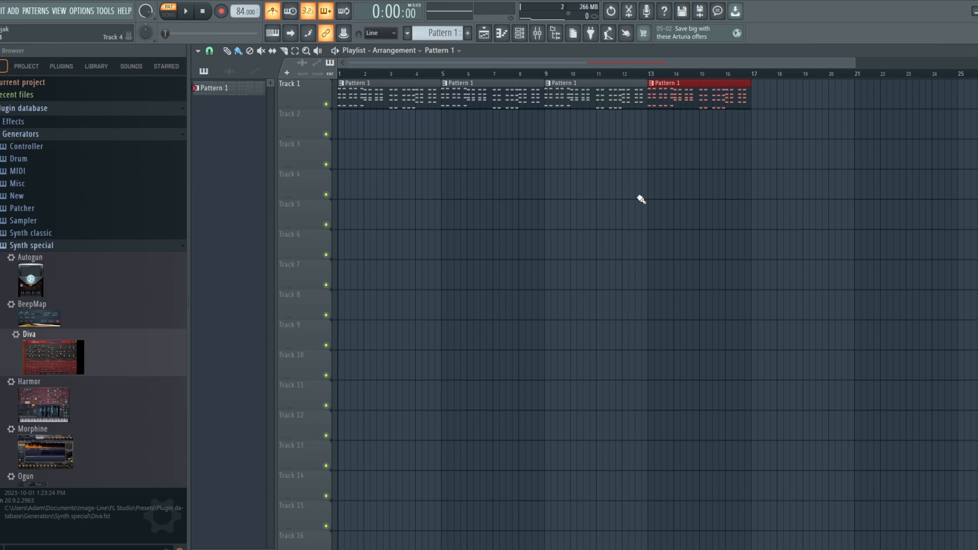
Add a second Diva instance as a new channel and move its plugin window clear for editing
{"action": "left_click", "coordinate": [524, 37]}
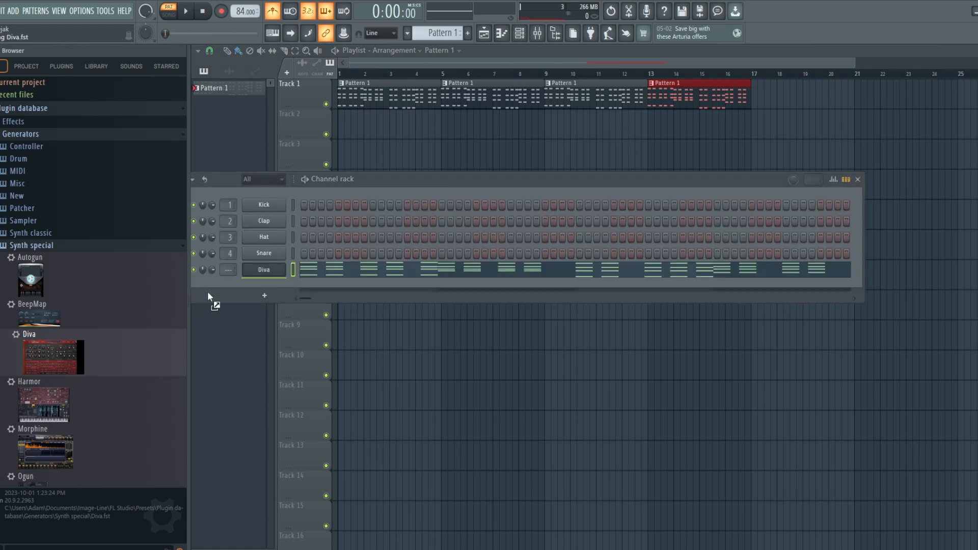
{"action": "left_click_drag", "start_coordinate": [260, 291], "coordinate": [262, 293]}
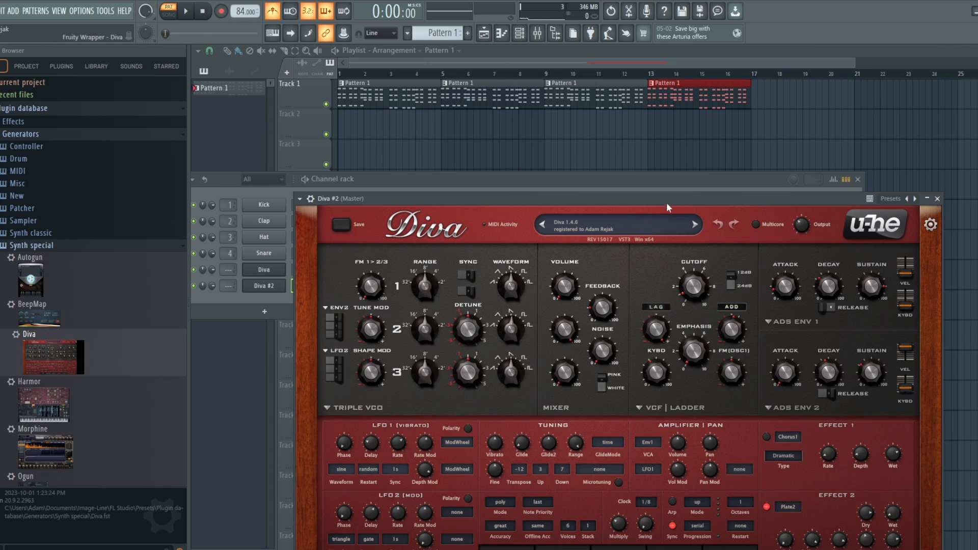
{"action": "left_click_drag", "start_coordinate": [666, 203], "coordinate": [647, 159]}
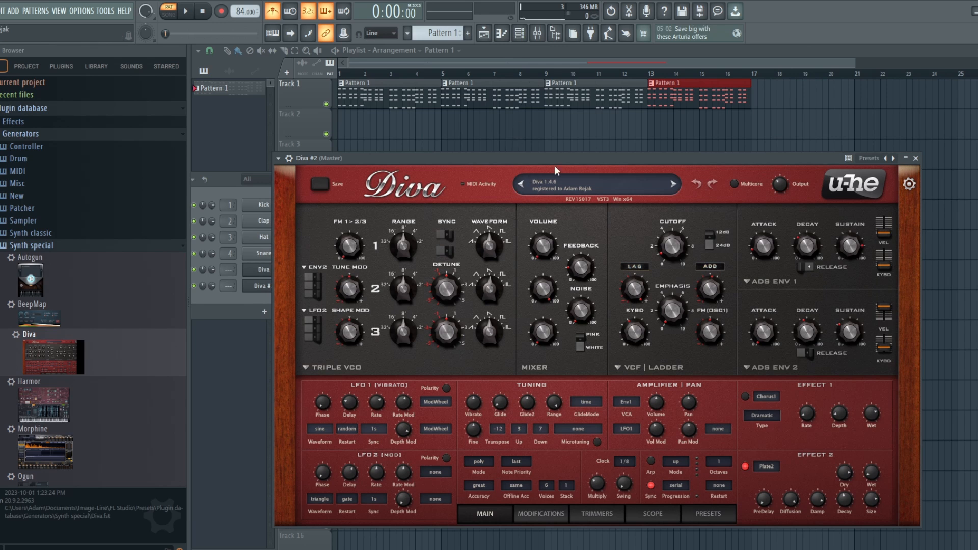
Paste the copied chords into the second Diva in a new Pattern 2, starting at bar 1 and three semitones higher, and audition them
{"action": "left_click", "coordinate": [467, 32]}
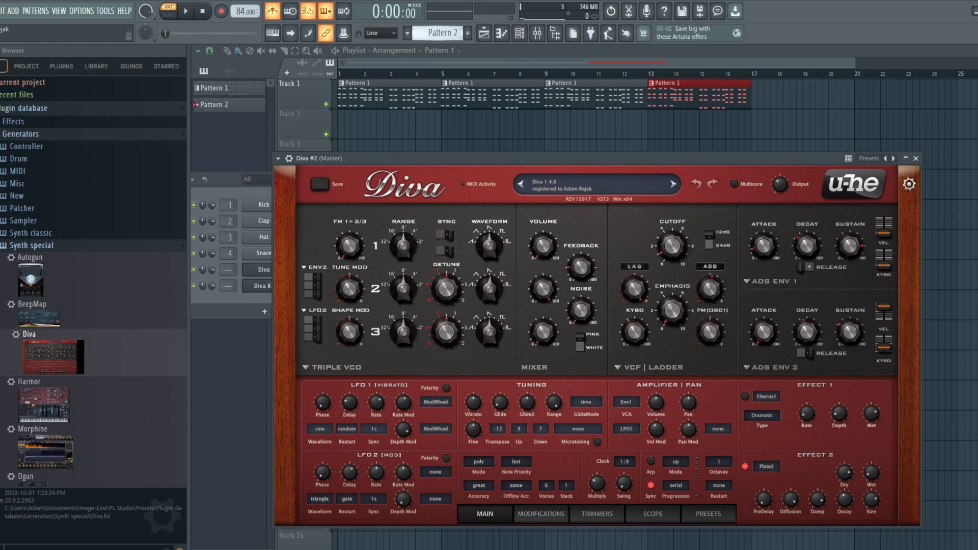
{"action": "left_click", "coordinate": [496, 35]}
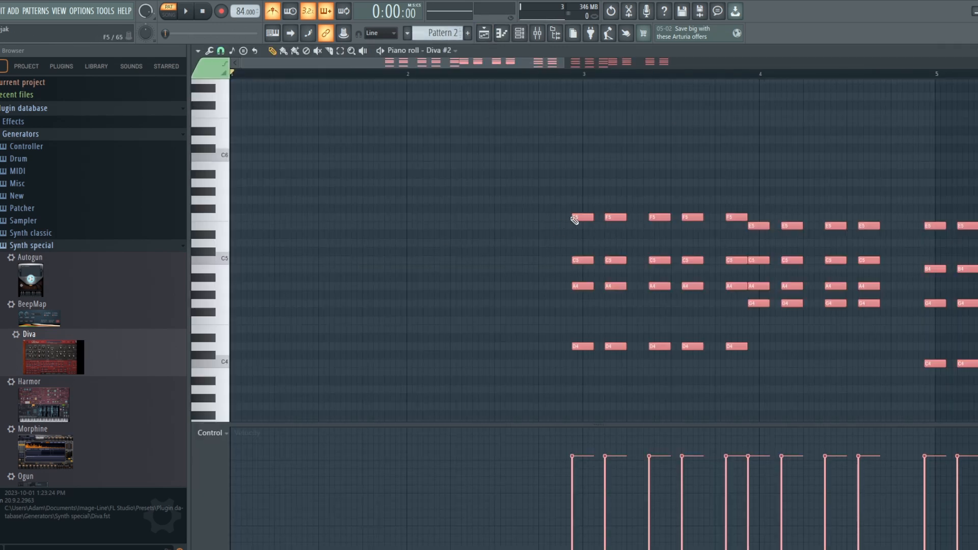
{"action": "left_click_drag", "start_coordinate": [577, 217], "coordinate": [230, 189]}
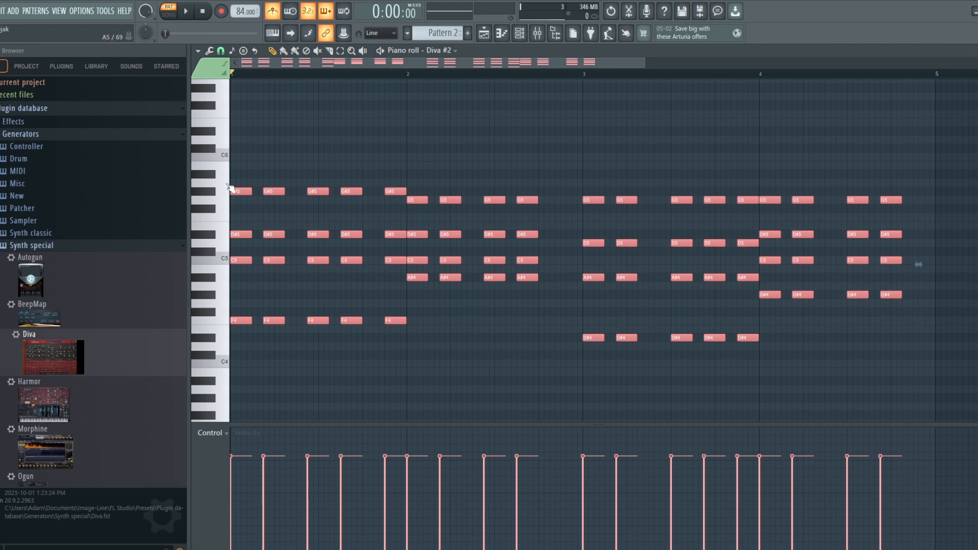
{"action": "key", "text": "space"}
{"action": "key", "text": "space"}
Lengthen Pattern 2's chord notes and glue them into one sustained chord per bar across all four bars, and audition the result
{"action": "left_click_drag", "start_coordinate": [251, 191], "coordinate": [262, 191]}
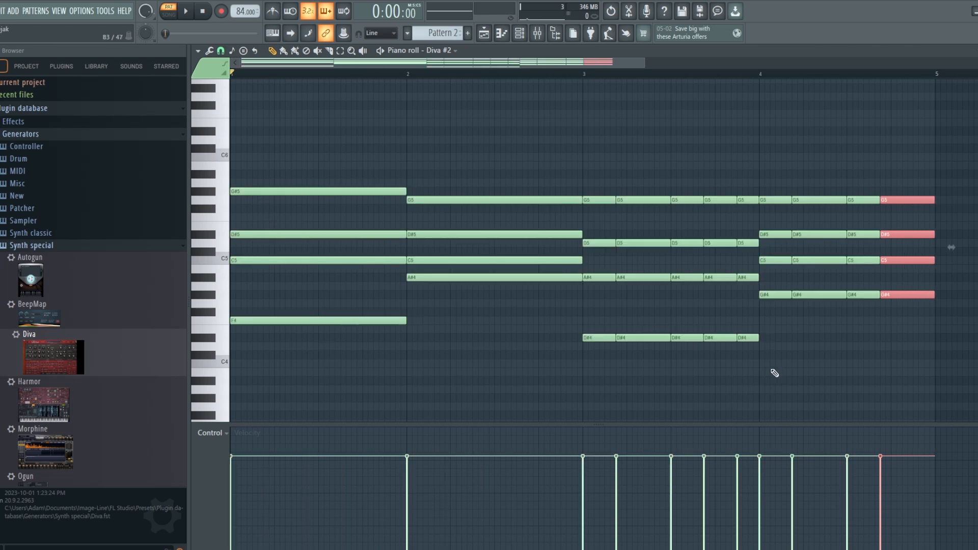
{"action": "left_click_drag", "start_coordinate": [745, 374], "coordinate": [597, 135]}
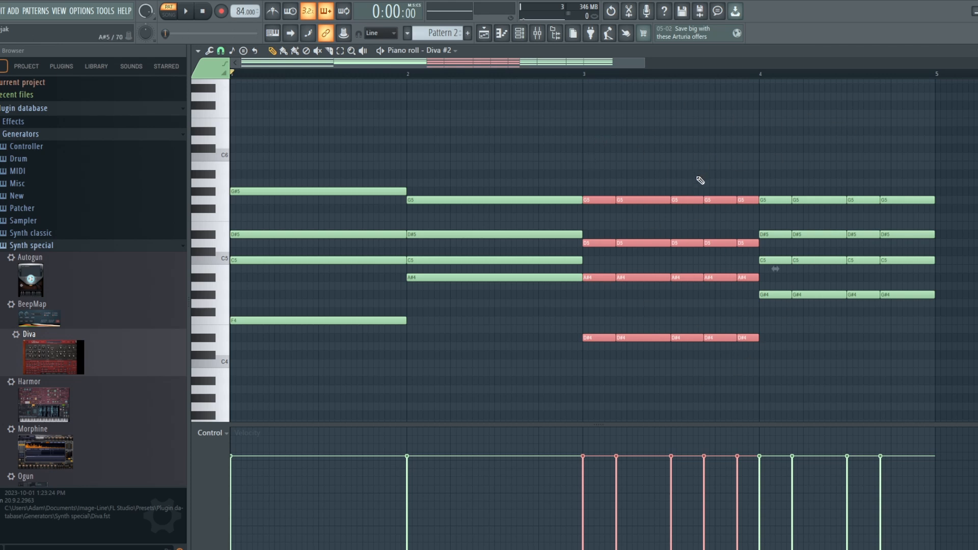
{"action": "key", "text": "ctrl+g"}
{"action": "left_click_drag", "start_coordinate": [936, 360], "coordinate": [787, 110]}
{"action": "key", "text": "ctrl+g"}
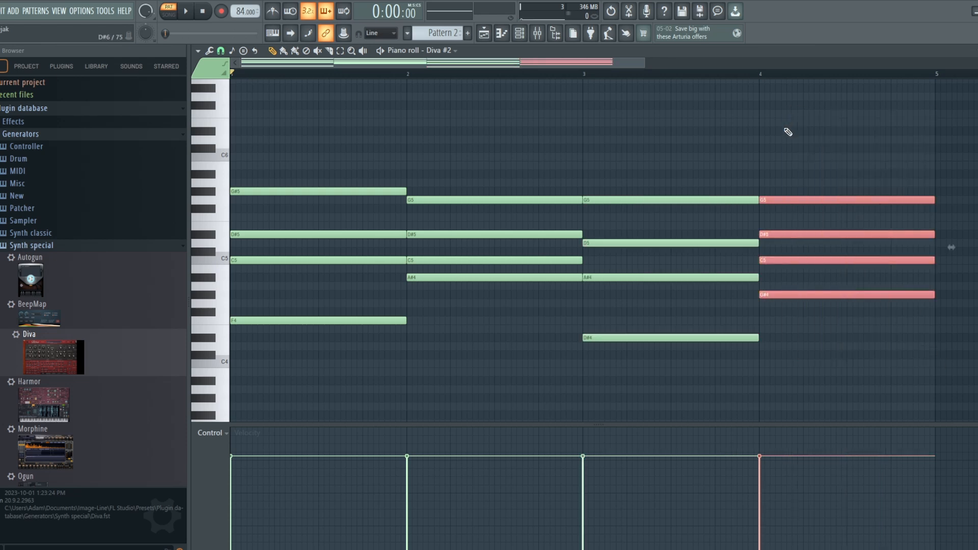
{"action": "key", "text": "space"}
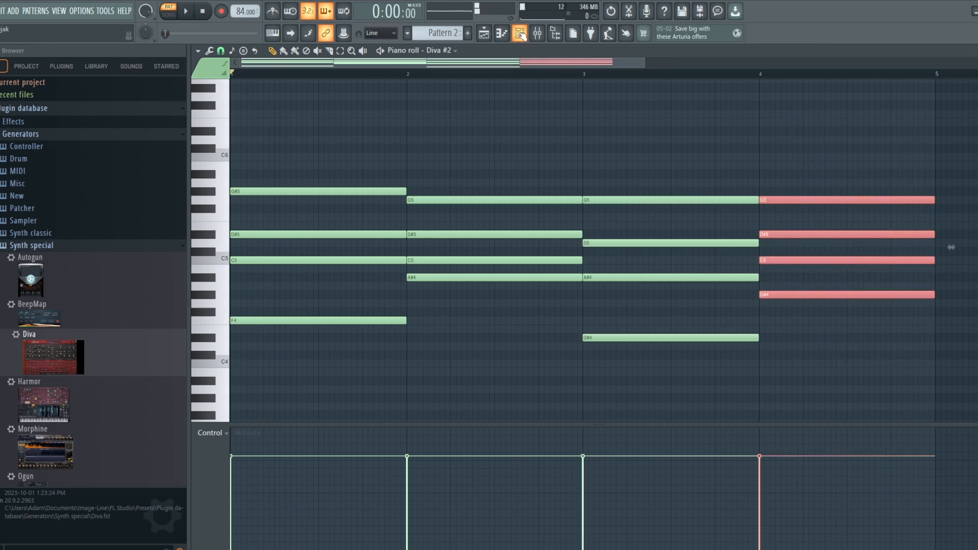
Load the PD - Atmo Pad preset from the Synth & Chill folder in Diva #2 and audition it with Pattern 2
{"action": "left_click", "coordinate": [521, 34]}
{"action": "left_click", "coordinate": [275, 288]}
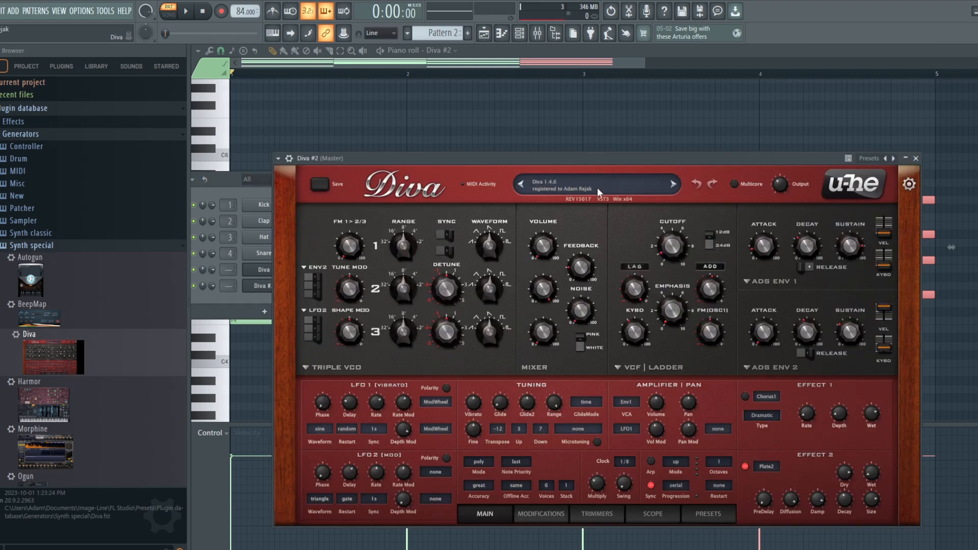
{"action": "left_click", "coordinate": [717, 519]}
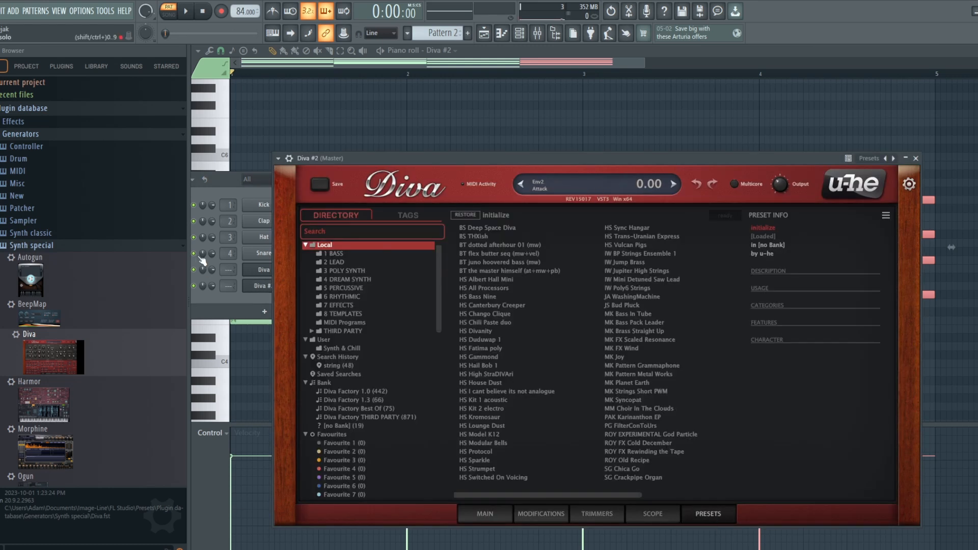
{"action": "left_click", "coordinate": [349, 350]}
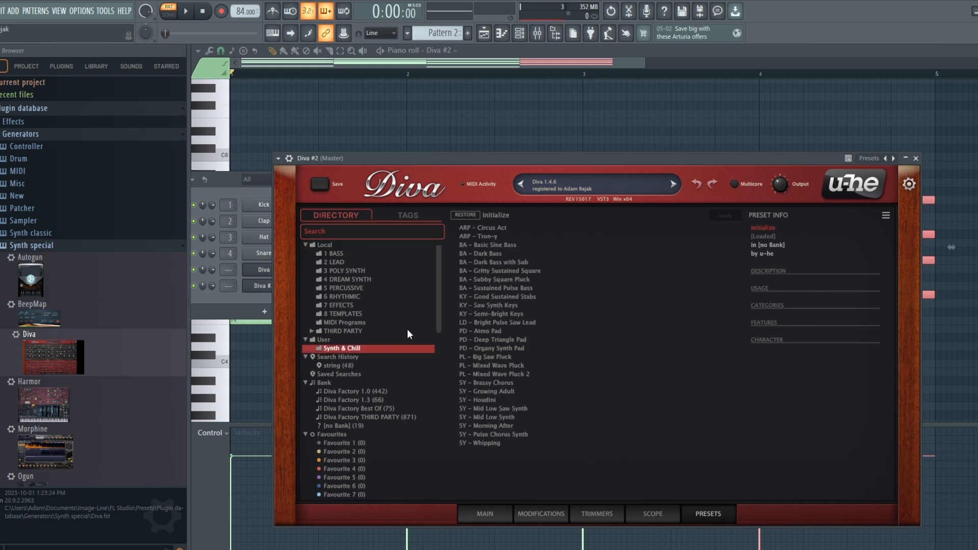
{"action": "left_click", "coordinate": [490, 332]}
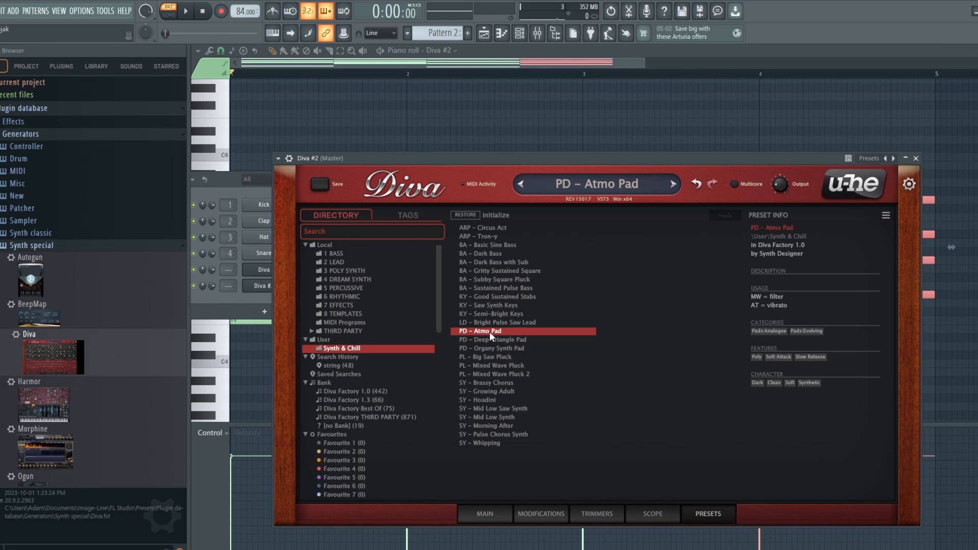
{"action": "key", "text": "space"}
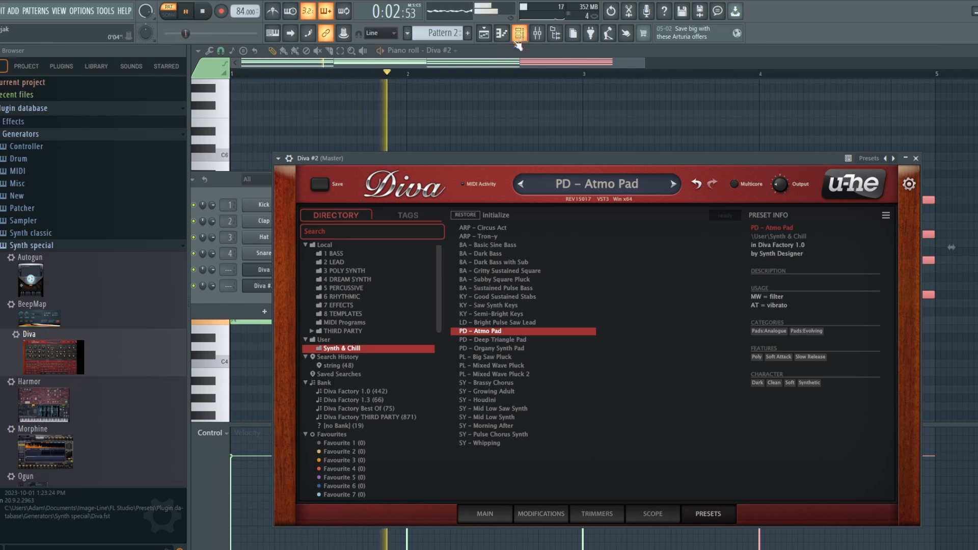
{"action": "left_click", "coordinate": [519, 37]}
{"action": "key", "text": "space"}
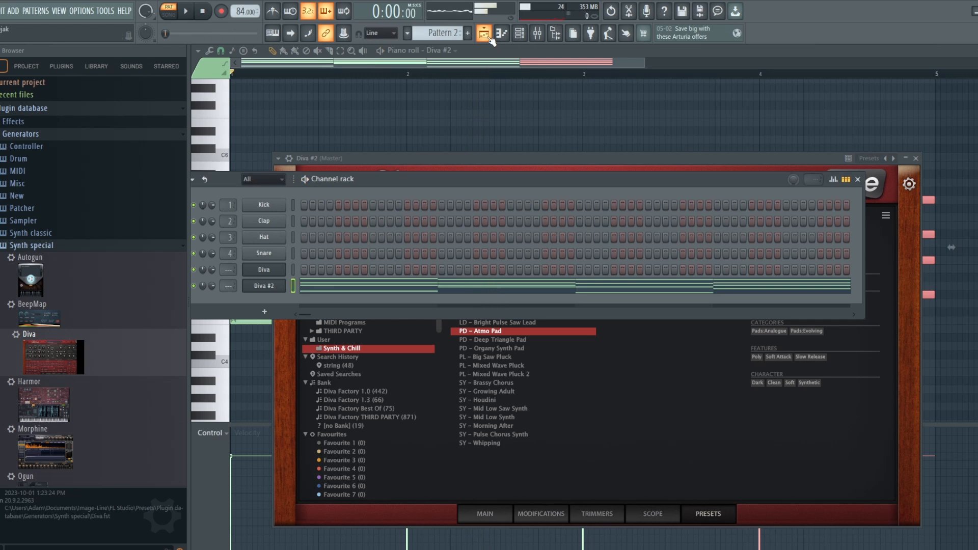
Place Pattern 2 at bar 1 on Track 2, switch to song mode and duplicate the clip three times to fill 16 bars
{"action": "left_click", "coordinate": [485, 35]}
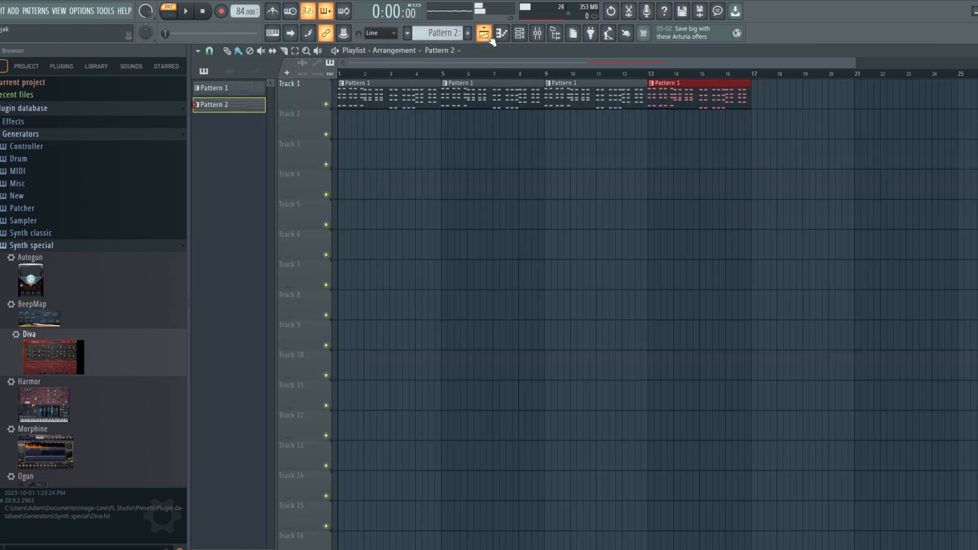
{"action": "left_click", "coordinate": [342, 124]}
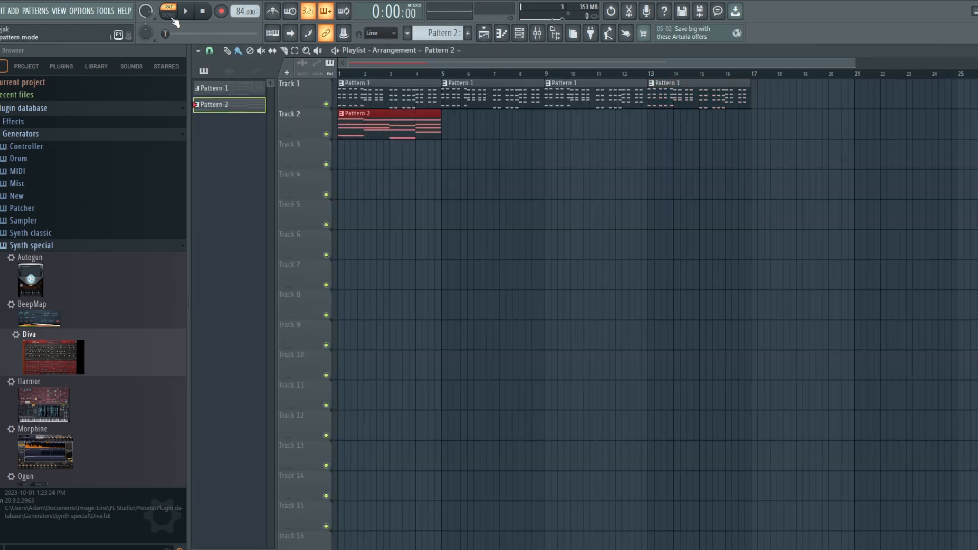
{"action": "key", "text": "l"}
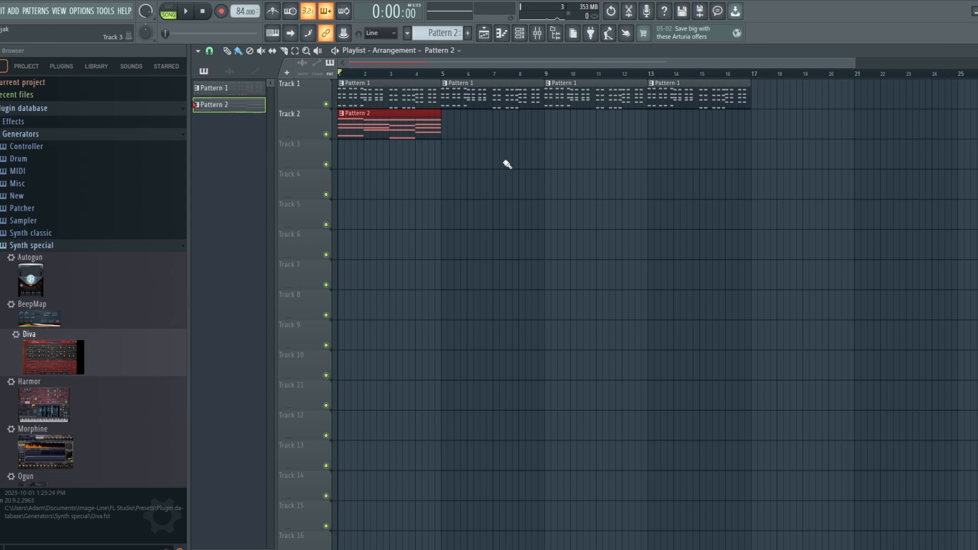
{"action": "key", "text": "ctrl+b"}
{"action": "key", "text": "ctrl+b"}
{"action": "key", "text": "ctrl+b"}
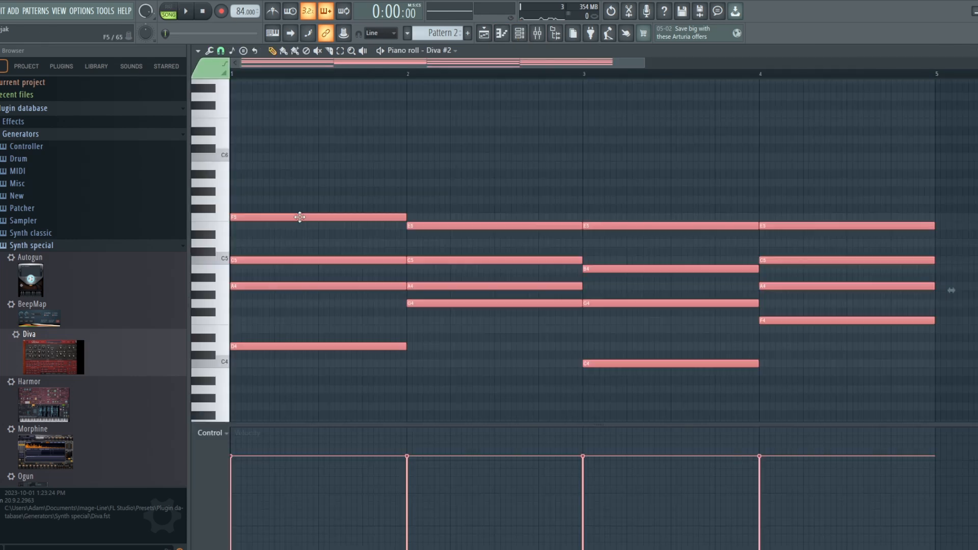
Play the arrangement from the start to check the lowered Pattern 2 chords against the pluck progression
{"action": "key", "text": "space"}
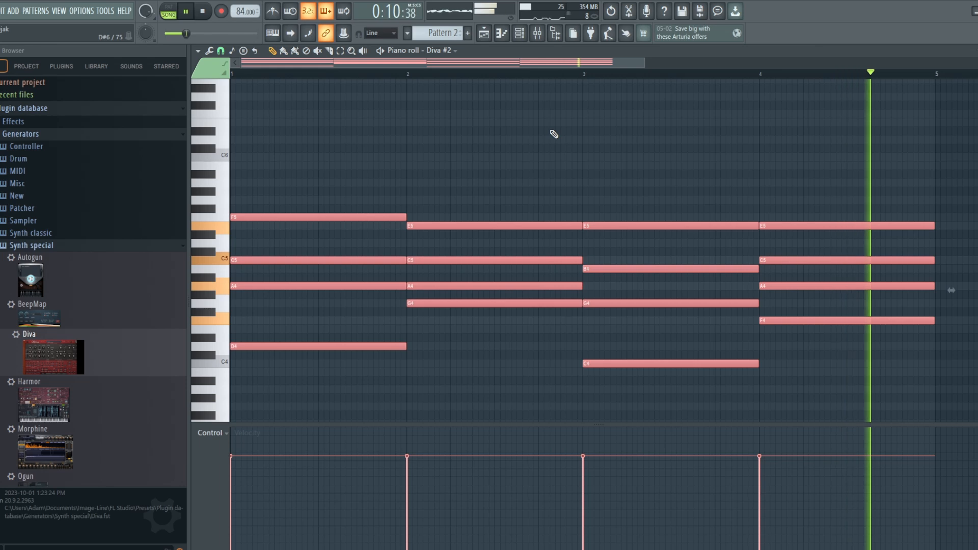
{"action": "left_click", "coordinate": [521, 36]}
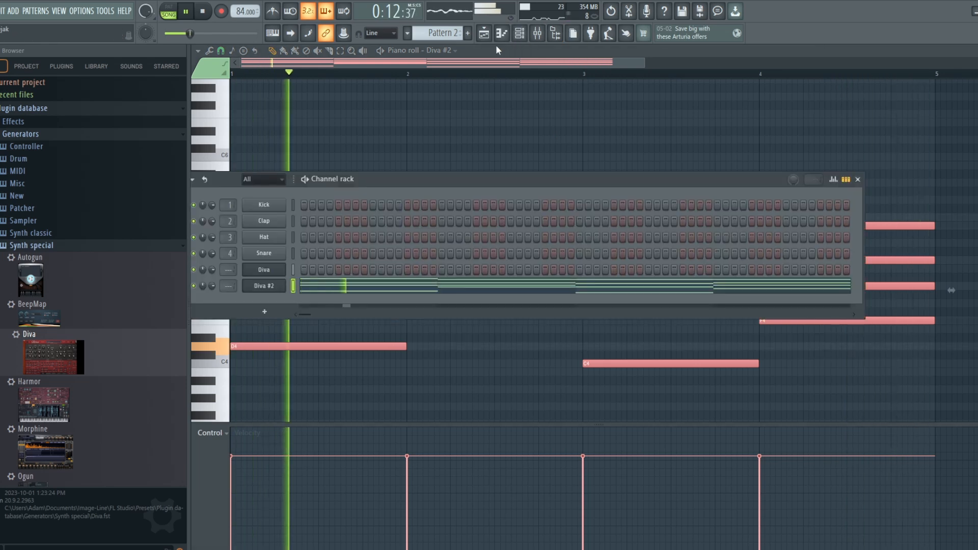
{"action": "key", "text": "space"}
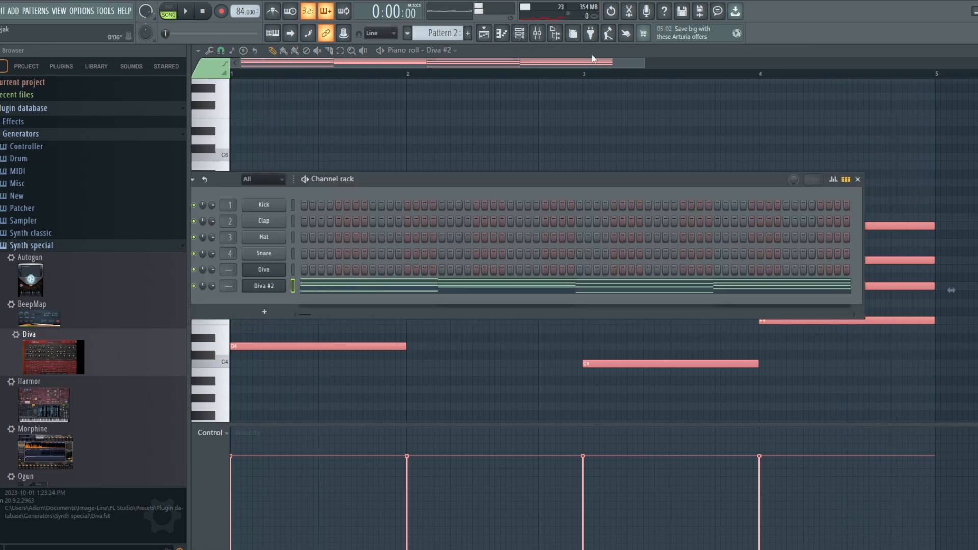
Try Pattern 2's chords one octave higher in the piano roll and audition them with the arrangement
{"action": "key", "text": "F6"}
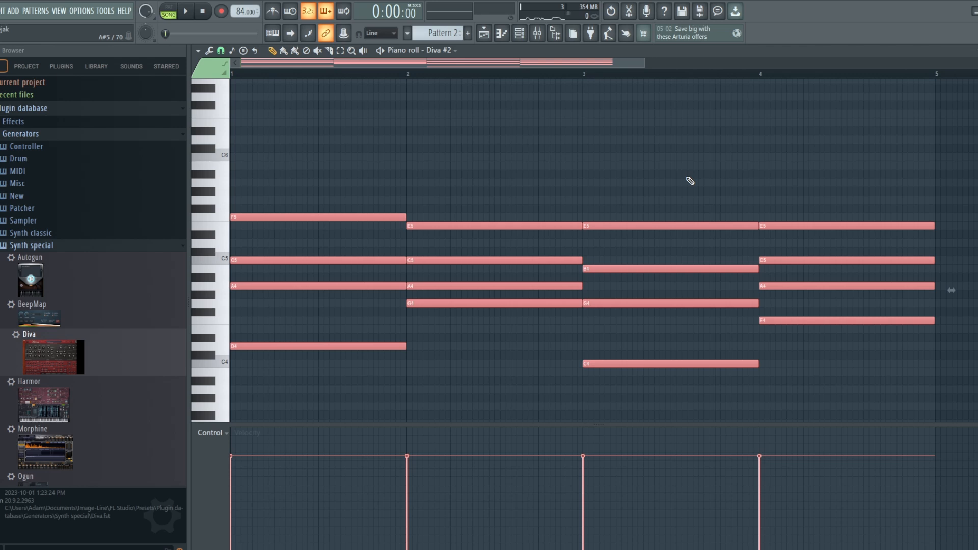
{"action": "key", "text": "ctrl+Up"}
{"action": "key", "text": "space"}
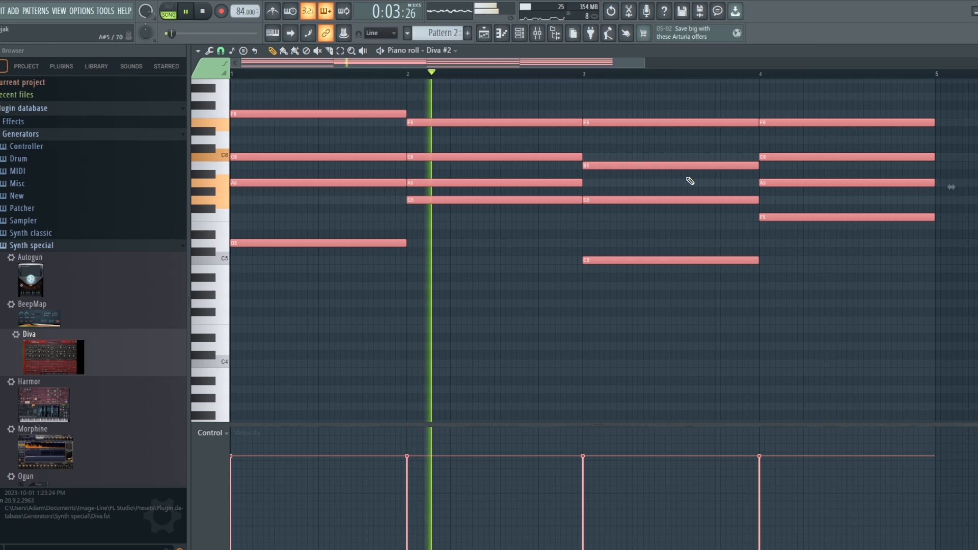
{"action": "key", "text": "space"}
{"action": "key", "text": "ctrl+Down"}
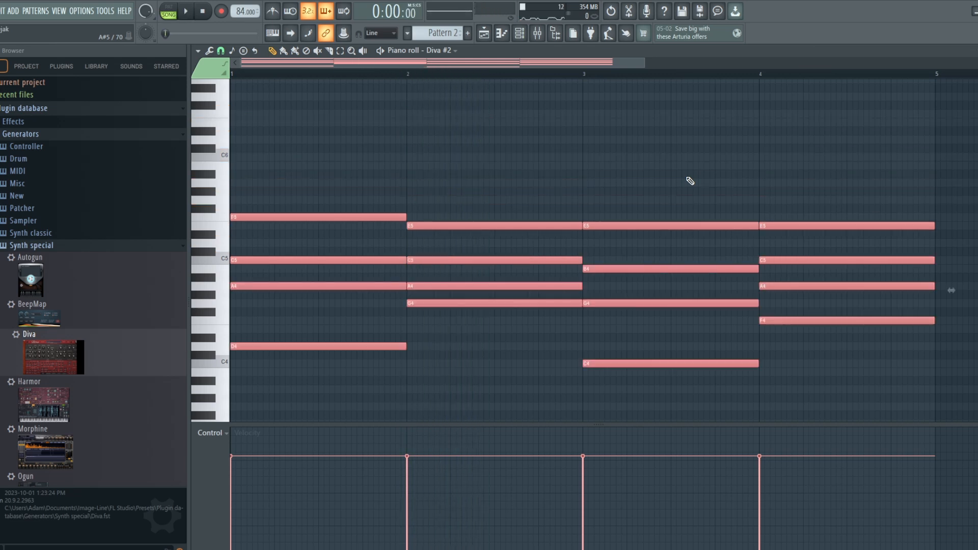
While the song plays, set Diva #2's high-pass frequency to 2 and its filter's Env 2 modulation depth to 24
{"action": "key", "text": "space"}
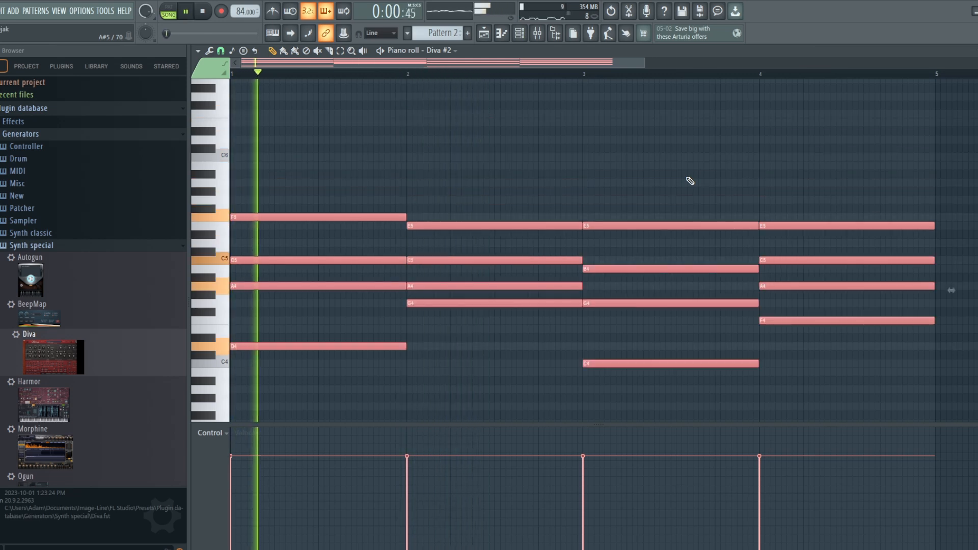
{"action": "left_click", "coordinate": [519, 33]}
{"action": "left_click", "coordinate": [260, 286]}
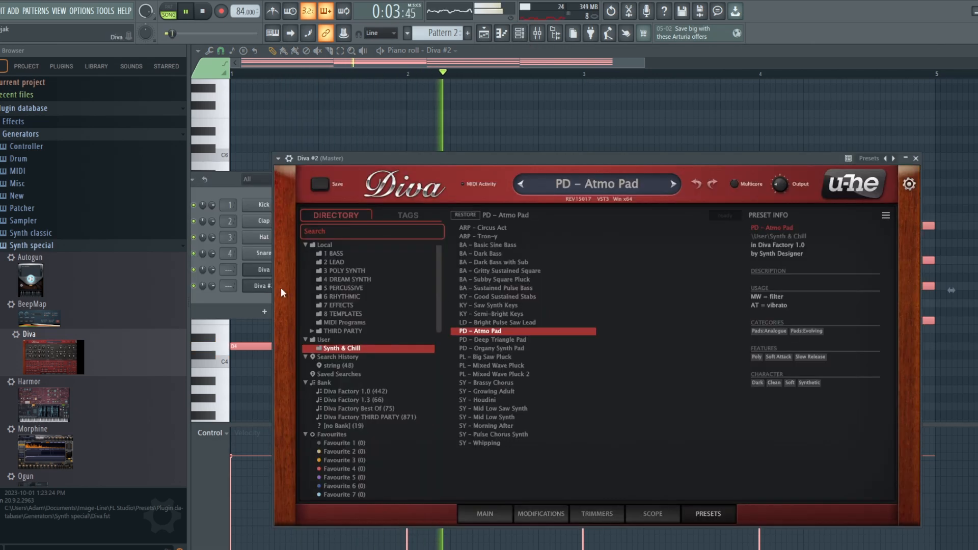
{"action": "left_click", "coordinate": [485, 513]}
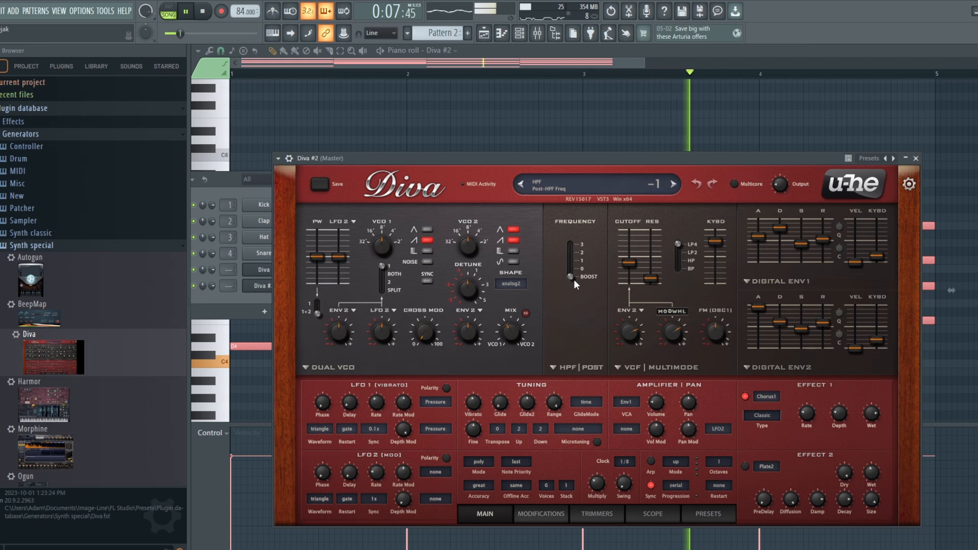
{"action": "left_click_drag", "start_coordinate": [573, 279], "coordinate": [578, 252]}
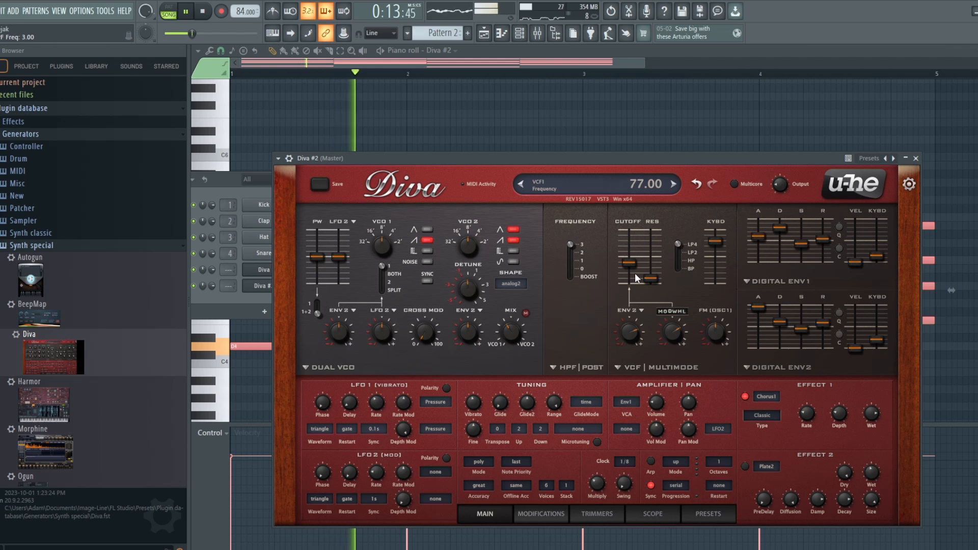
{"action": "mouse_move", "coordinate": [571, 249]}
{"action": "left_mouse_down"}
{"action": "mouse_move", "coordinate": [572, 265]}
{"action": "mouse_move", "coordinate": [572, 255]}
{"action": "left_mouse_up"}
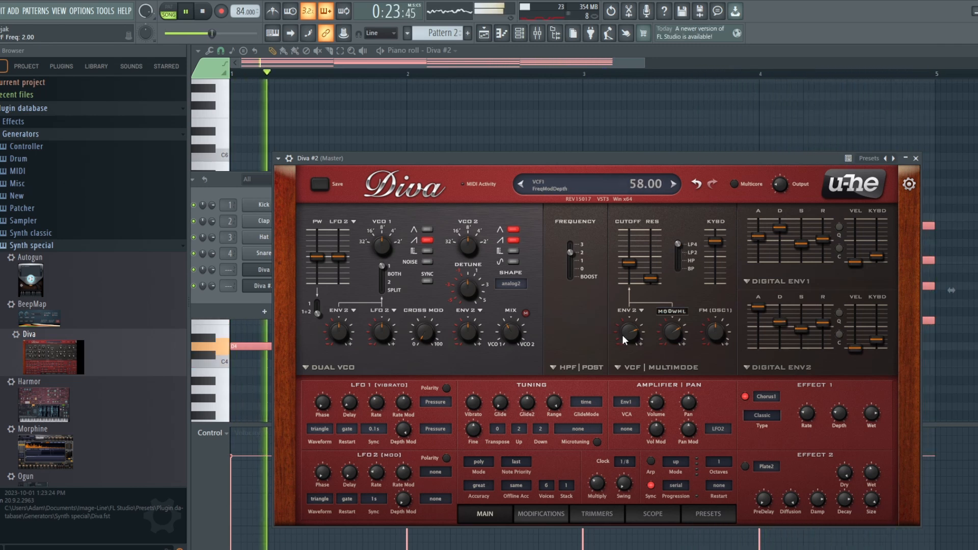
{"action": "left_click_drag", "start_coordinate": [622, 335], "coordinate": [622, 344]}
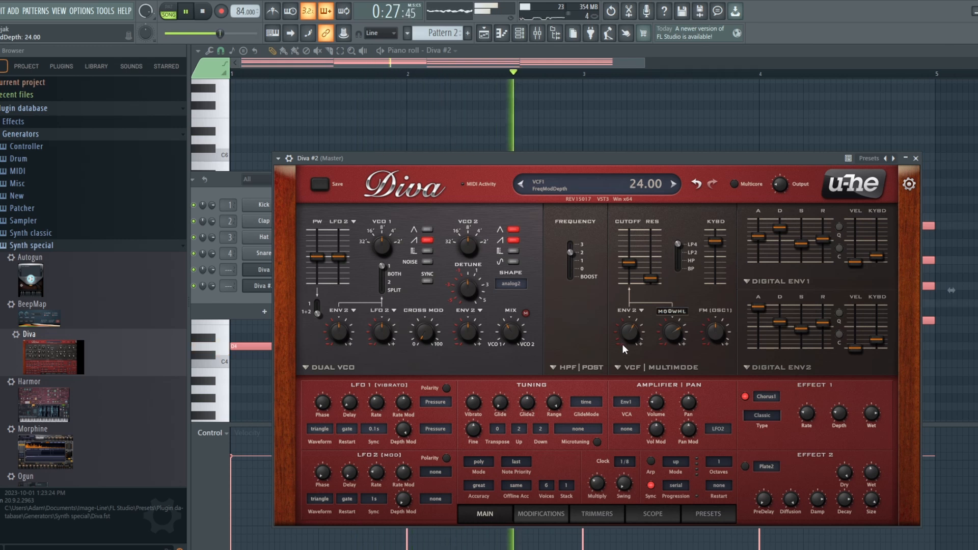
Route Diva to mixer track 8 and Diva #2 to track 9, and check their levels in the mixer
{"action": "left_click", "coordinate": [536, 34]}
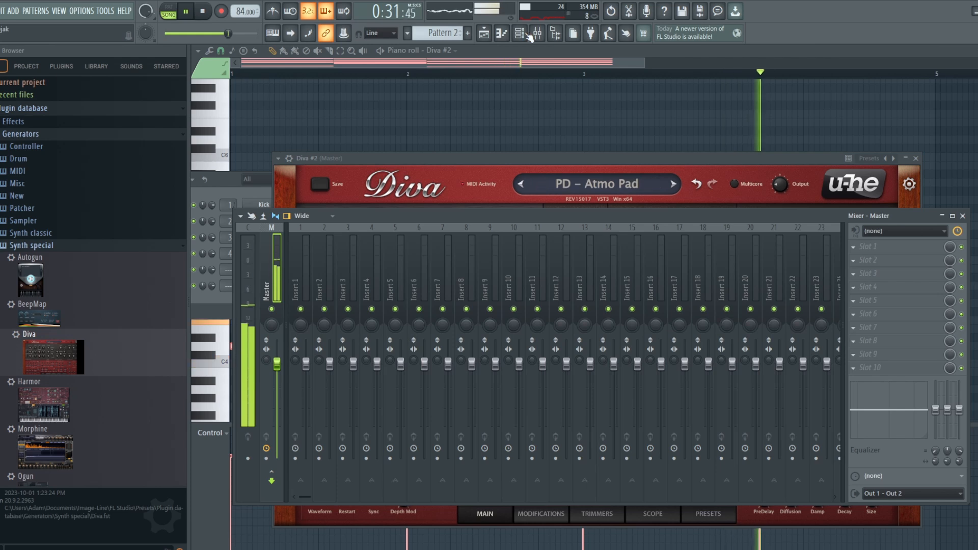
{"action": "left_click", "coordinate": [528, 33]}
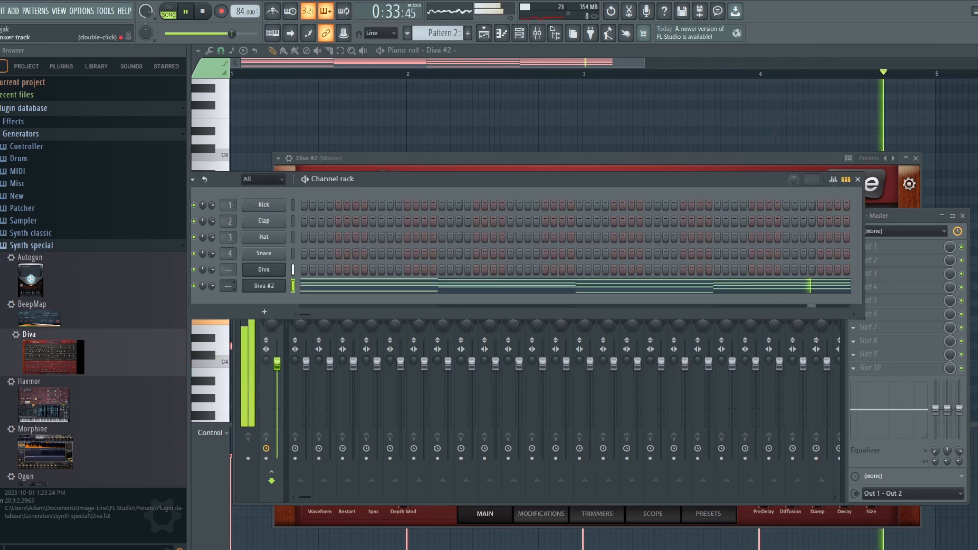
{"action": "mouse_move", "coordinate": [229, 286]}
{"action": "left_mouse_down"}
{"action": "mouse_move", "coordinate": [226, 257]}
{"action": "mouse_move", "coordinate": [229, 278]}
{"action": "left_mouse_up"}
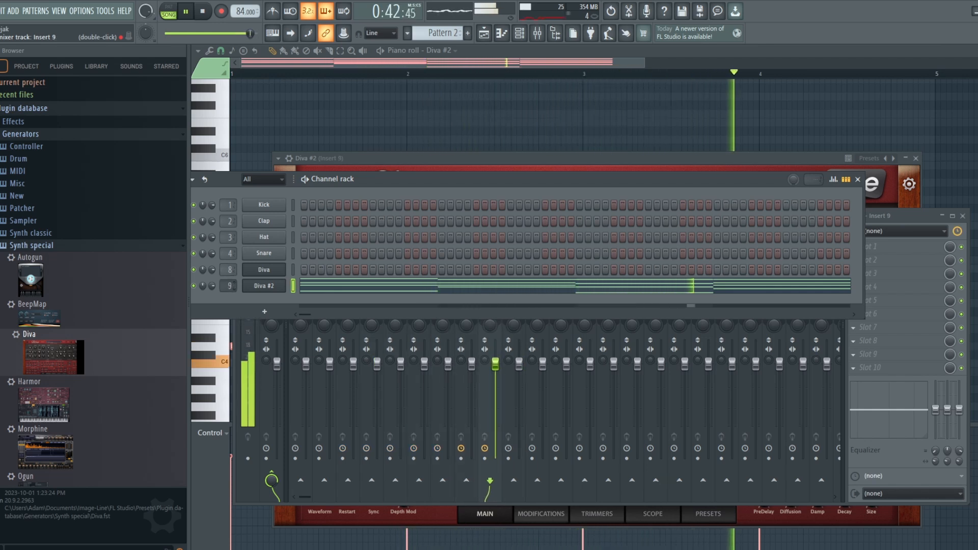
{"action": "left_click", "coordinate": [909, 216]}
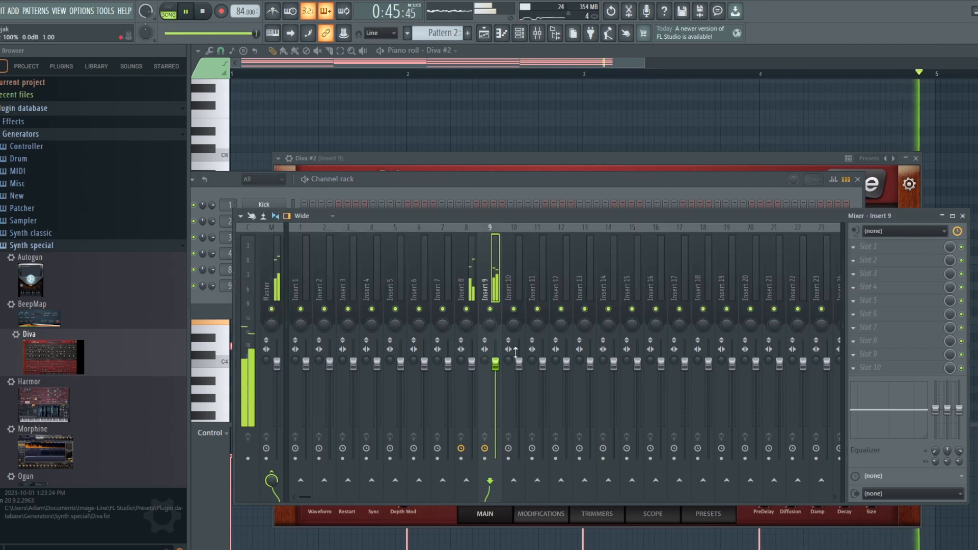
{"action": "key", "text": "space"}
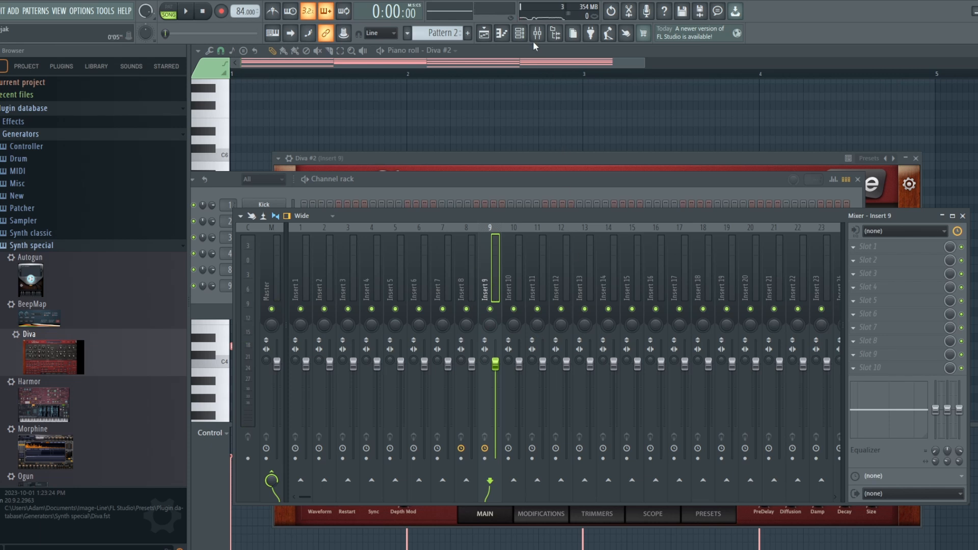
Audition the Synth & Chill presets on Diva #2 while the song plays, from PD – Deep Triangle Pad onward, and load SY – Houdini
{"action": "left_click", "coordinate": [520, 33]}
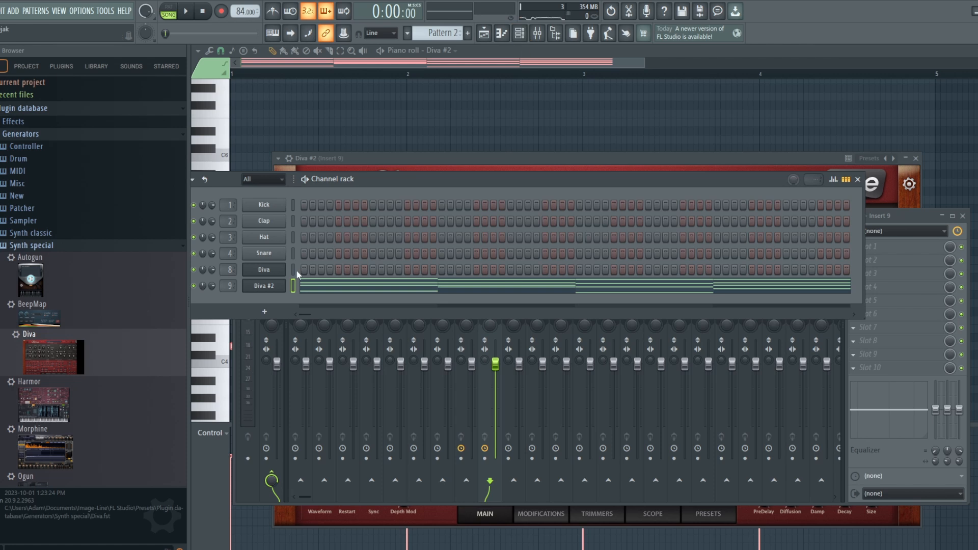
{"action": "left_click", "coordinate": [264, 289]}
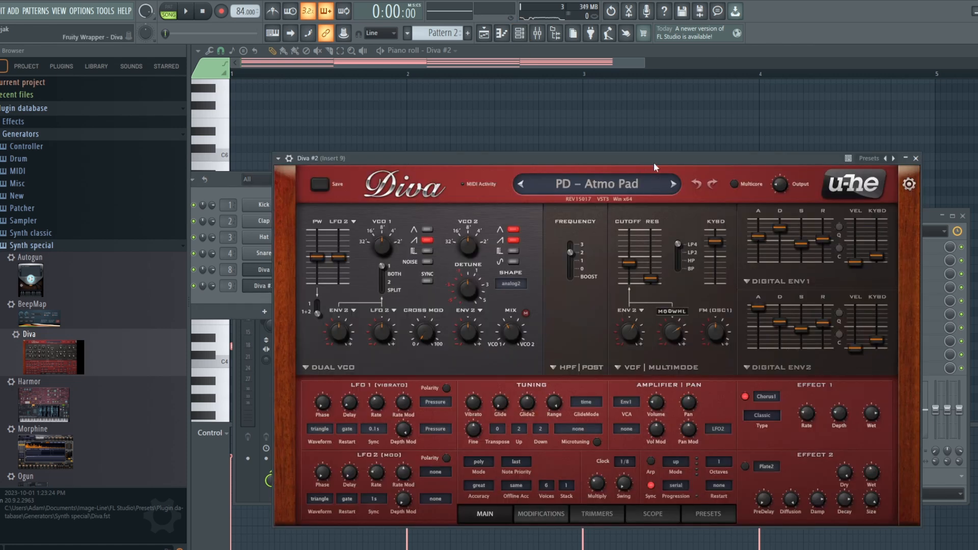
{"action": "left_click", "coordinate": [710, 510]}
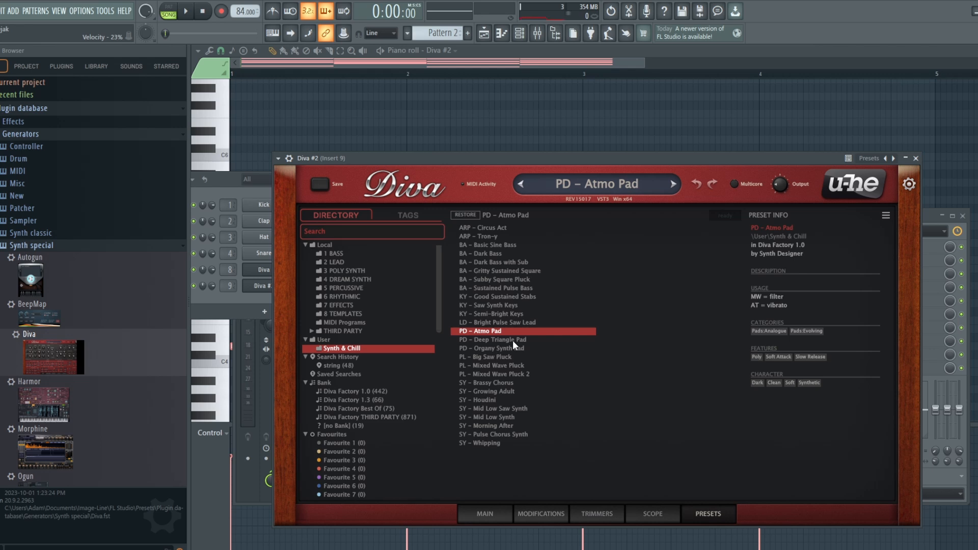
{"action": "left_click", "coordinate": [193, 11]}
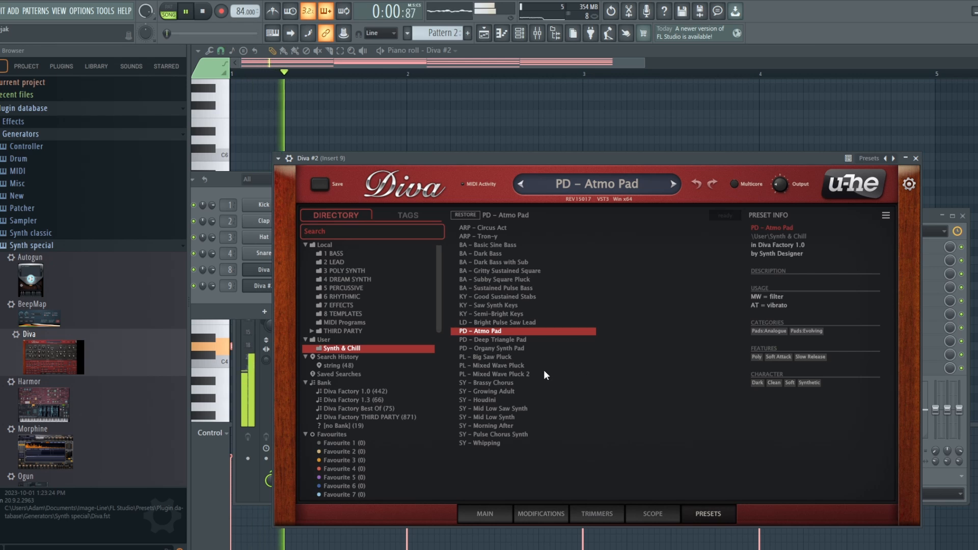
{"action": "left_click", "coordinate": [509, 340]}
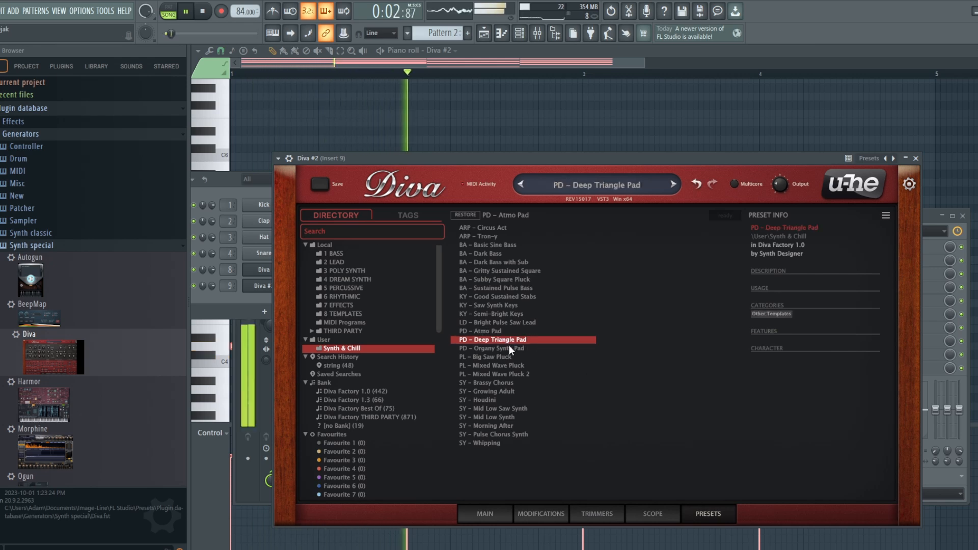
{"action": "left_click", "coordinate": [504, 350]}
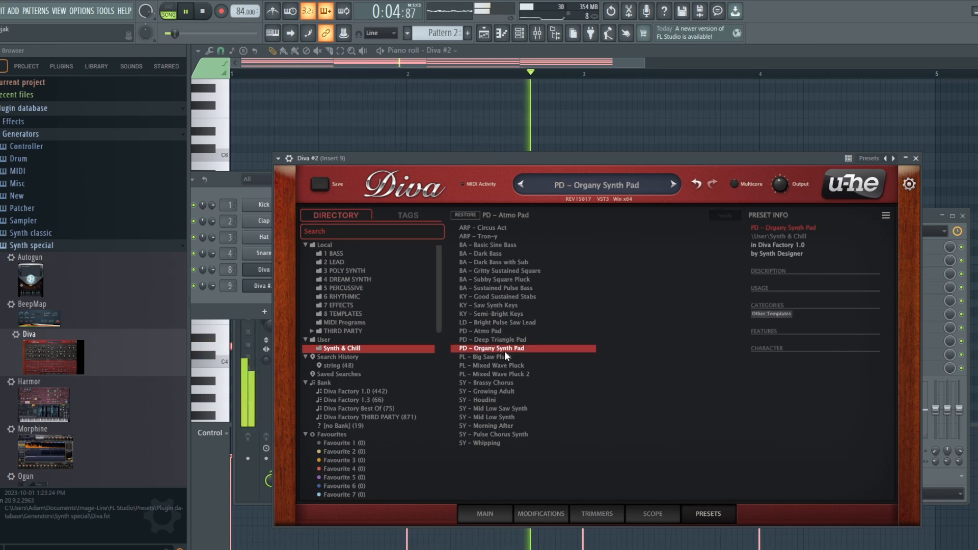
{"action": "left_click", "coordinate": [497, 359]}
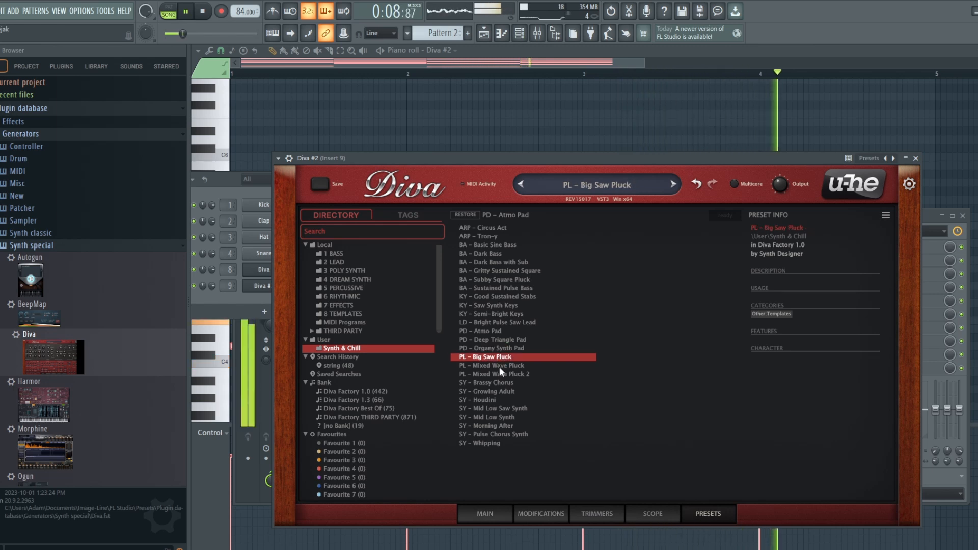
{"action": "left_click", "coordinate": [490, 384]}
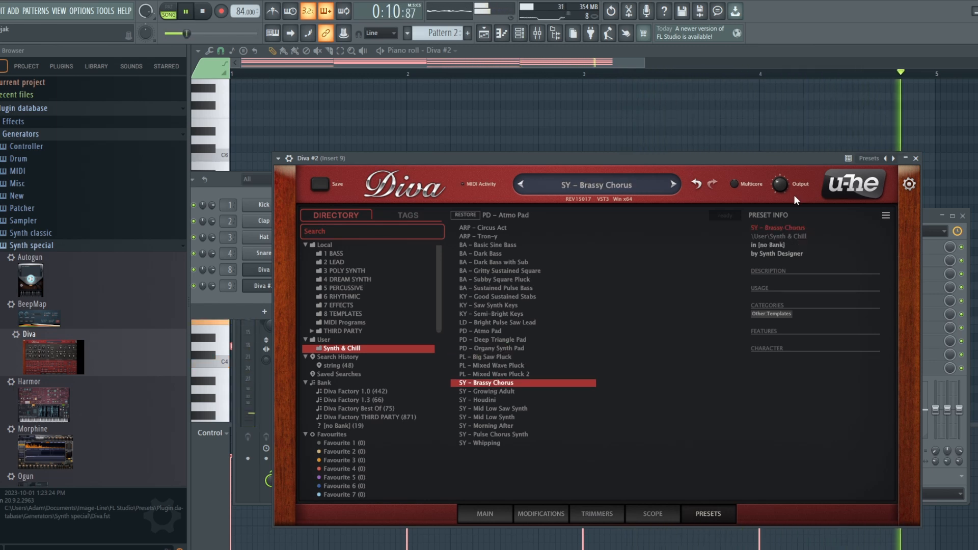
{"action": "mouse_move", "coordinate": [783, 188]}
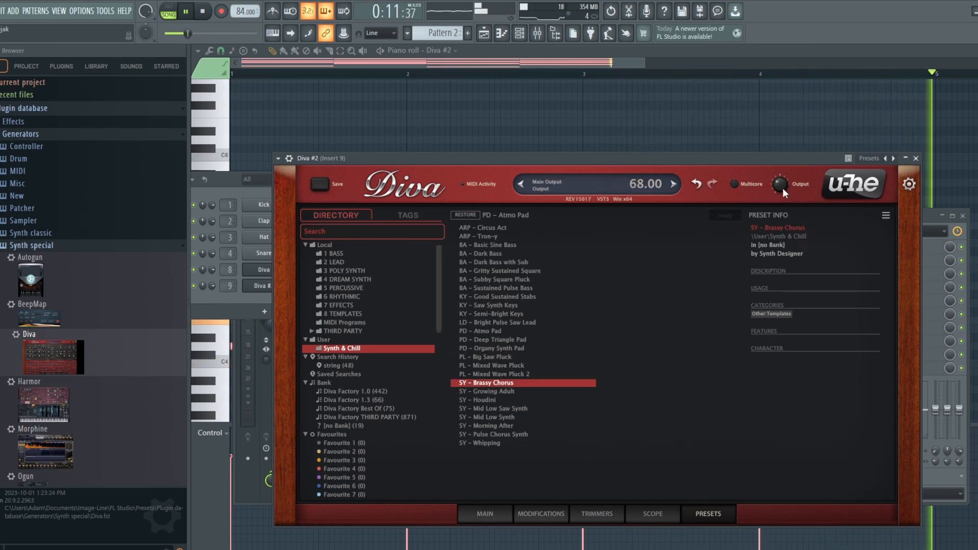
{"action": "left_click", "coordinate": [500, 390]}
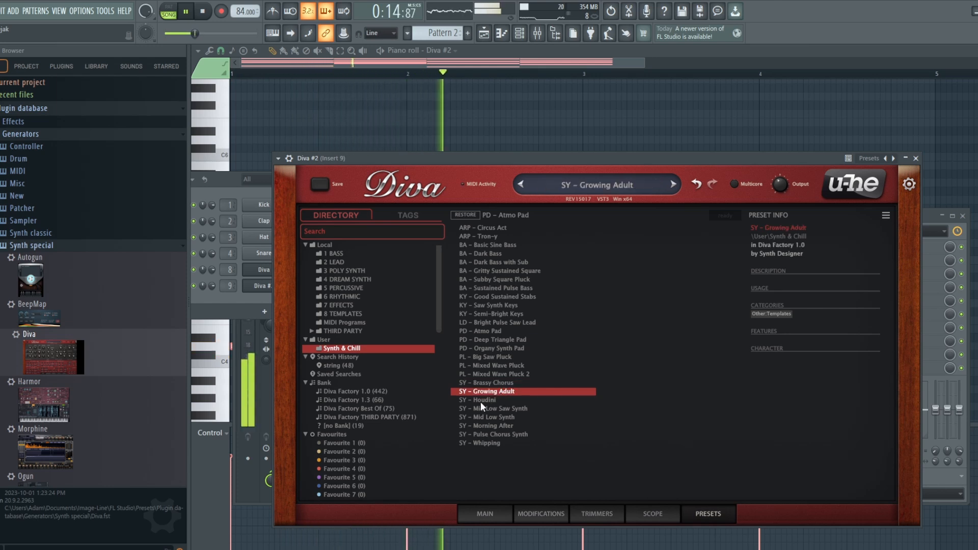
{"action": "left_click", "coordinate": [481, 400]}
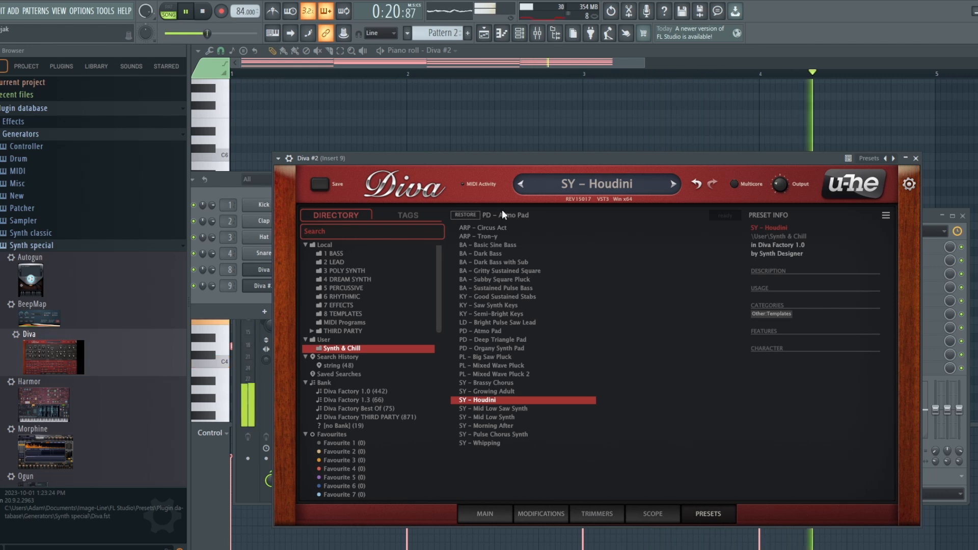
Set Diva #2's filter Env 2 modulation depth to 10, its cutoff to 99 and its high-pass frequency to 76 during playback
{"action": "left_click", "coordinate": [495, 515]}
{"action": "mouse_move", "coordinate": [531, 278]}
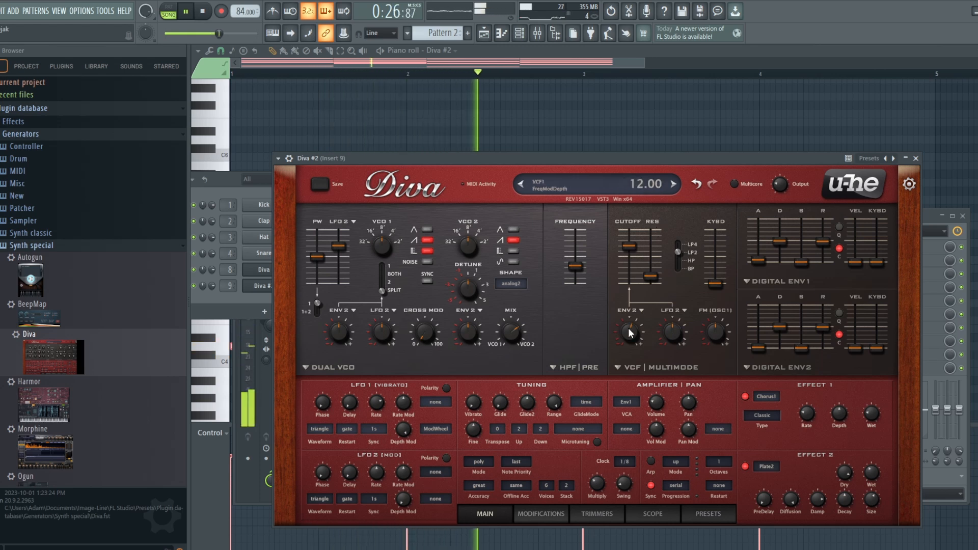
{"action": "scroll", "coordinate": [628, 334], "scroll_direction": "down", "scroll_amount": 8}
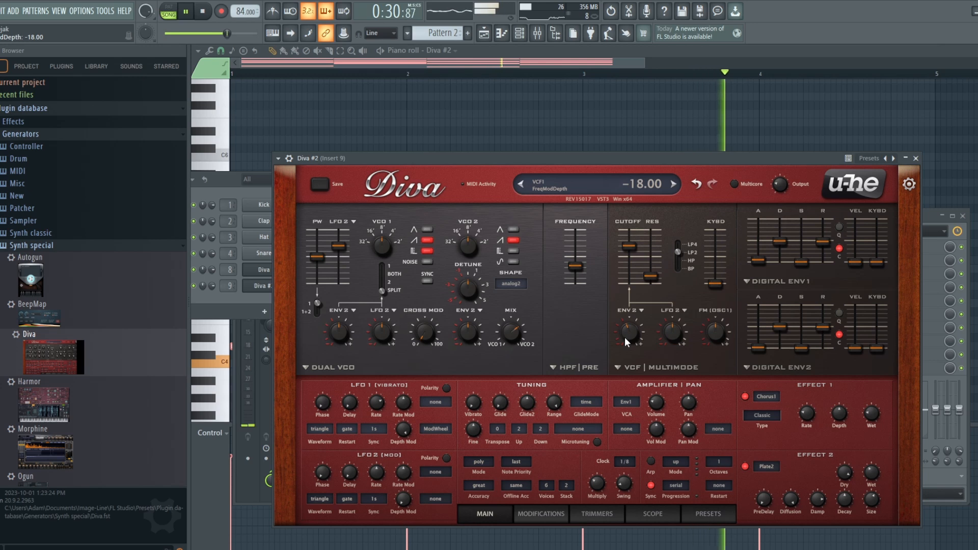
{"action": "scroll", "coordinate": [624, 336], "scroll_direction": "up", "scroll_amount": 2}
{"action": "scroll", "coordinate": [625, 333], "scroll_direction": "up", "scroll_amount": 5}
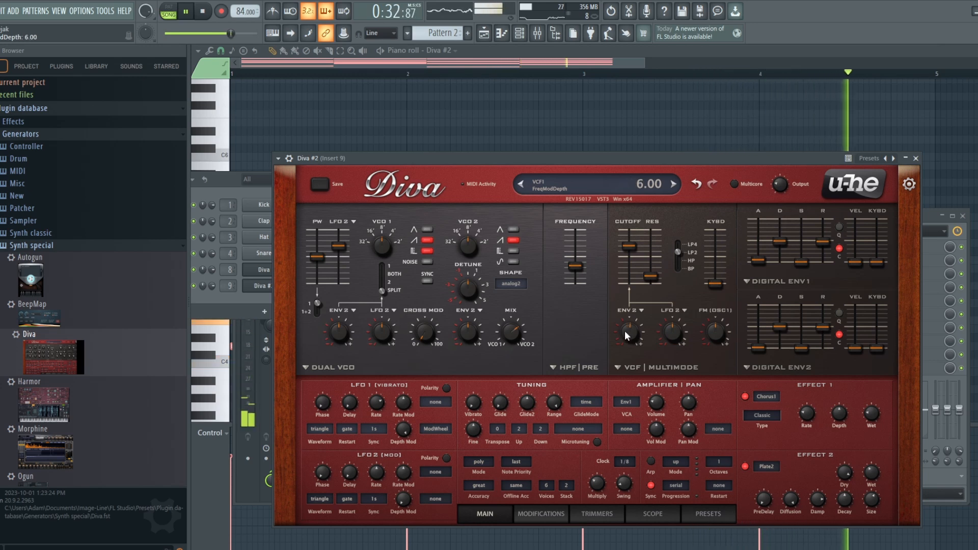
{"action": "left_click_drag", "start_coordinate": [630, 248], "coordinate": [630, 255]}
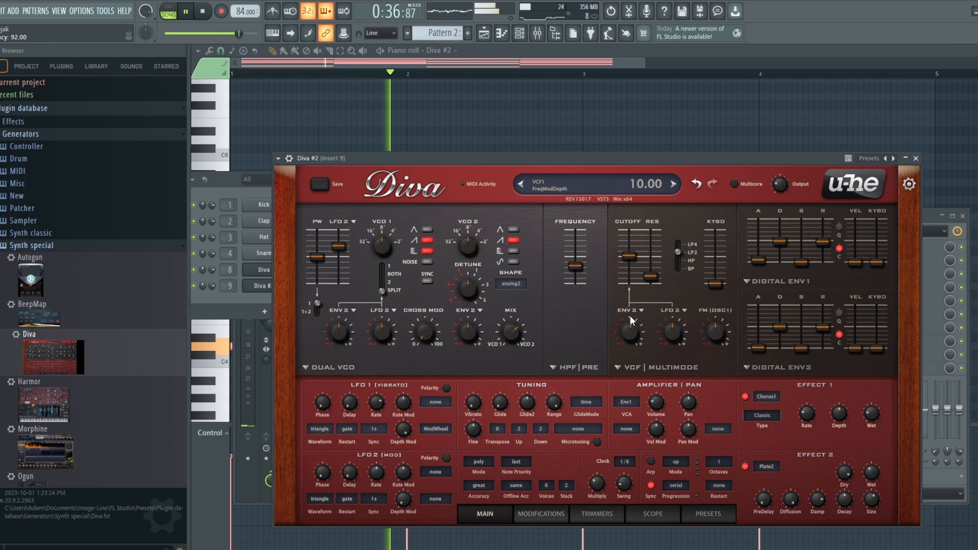
{"action": "left_click_drag", "start_coordinate": [628, 254], "coordinate": [628, 250]}
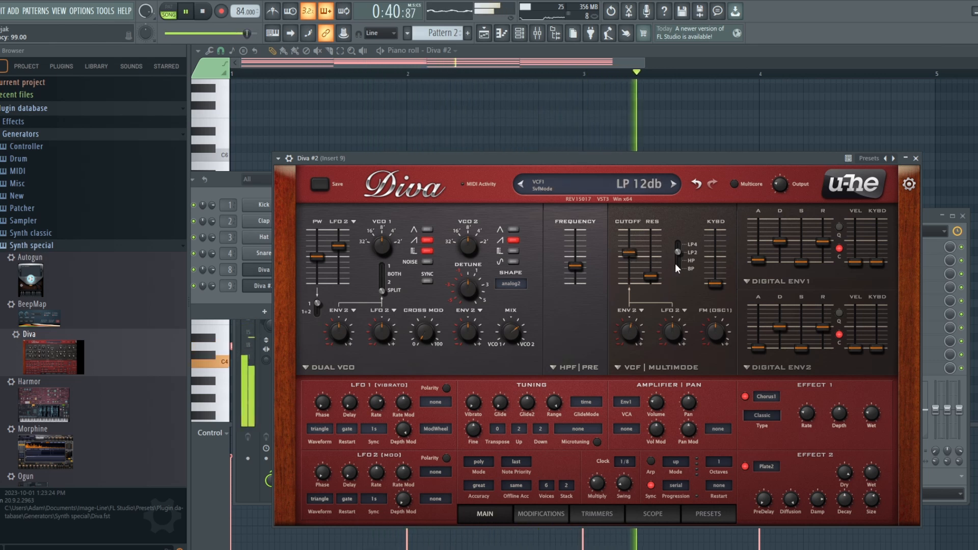
{"action": "left_click_drag", "start_coordinate": [575, 266], "coordinate": [575, 261]}
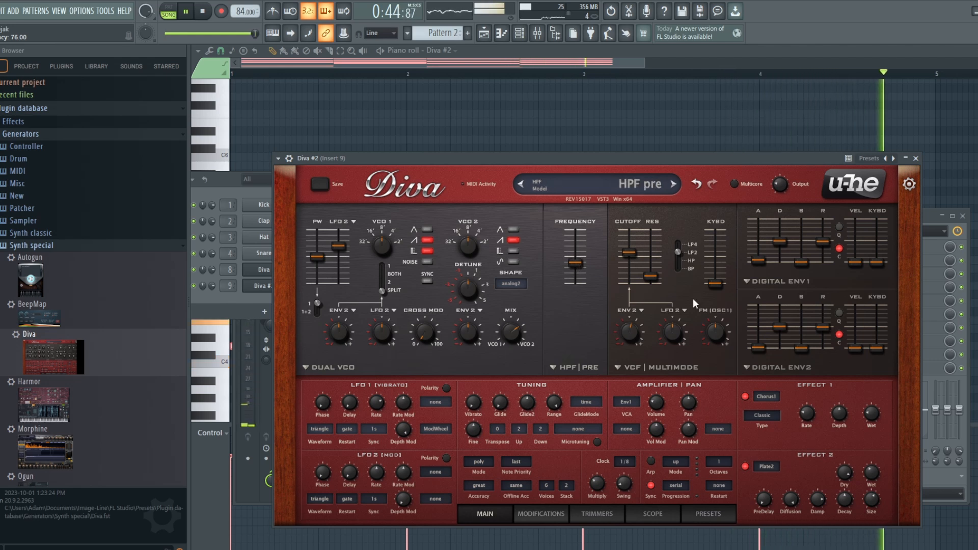
Switch Diva #2's second effect to Delay2, adjust its Dry level and stop playback
{"action": "left_click", "coordinate": [763, 466]}
{"action": "left_click", "coordinate": [791, 509]}
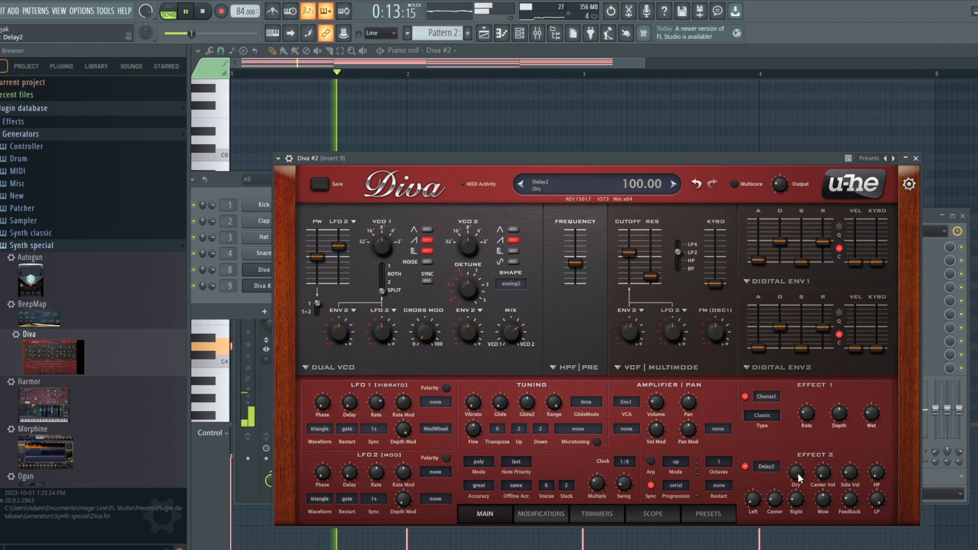
{"action": "left_click_drag", "start_coordinate": [799, 477], "coordinate": [802, 549]}
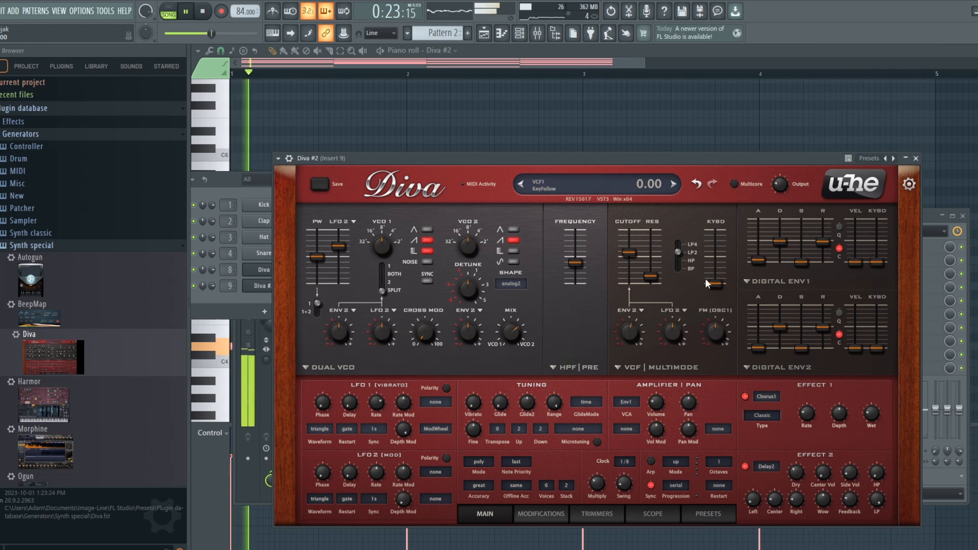
{"action": "left_click", "coordinate": [203, 12]}
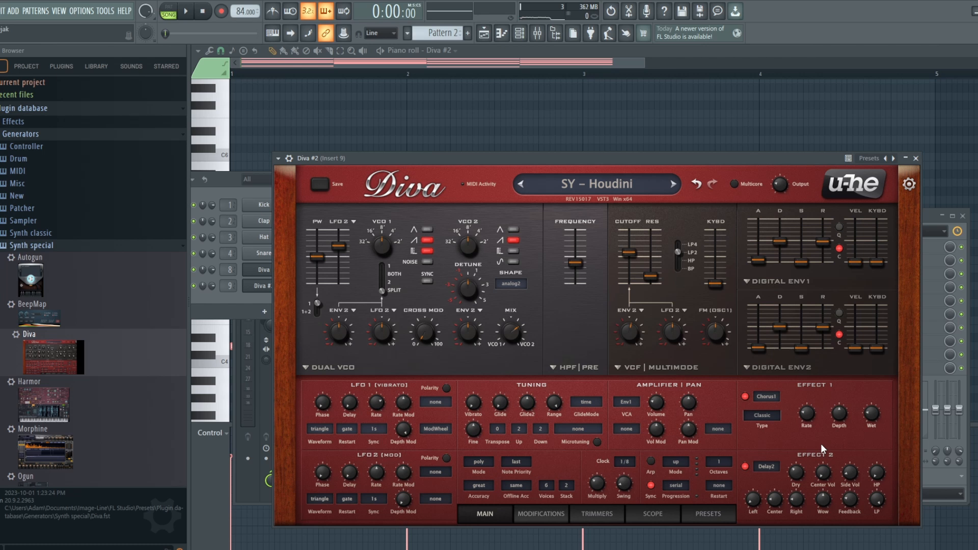
Play the playlist arrangement from the start to check the Houdini chords entering over the pluck at bar 5
{"action": "left_click", "coordinate": [187, 11]}
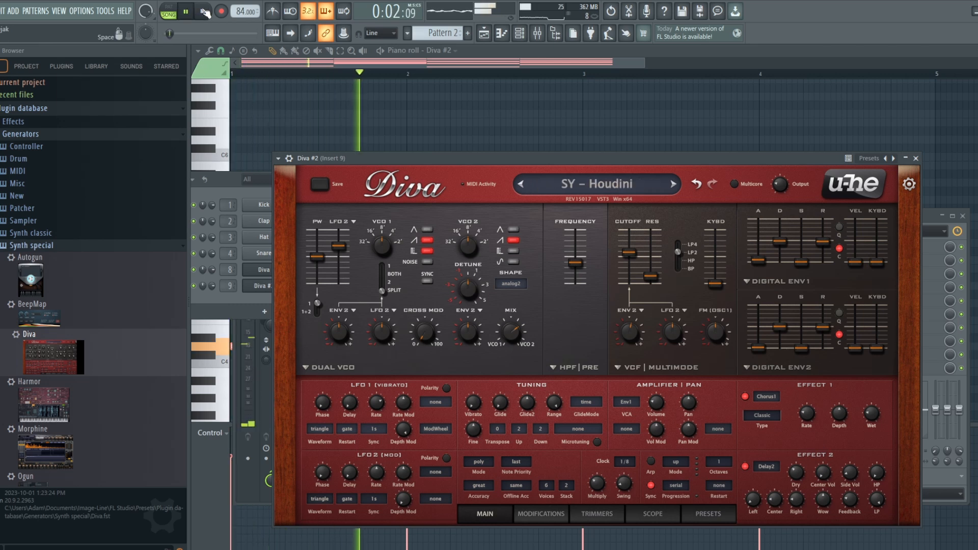
{"action": "left_click", "coordinate": [519, 34]}
{"action": "key", "text": "space"}
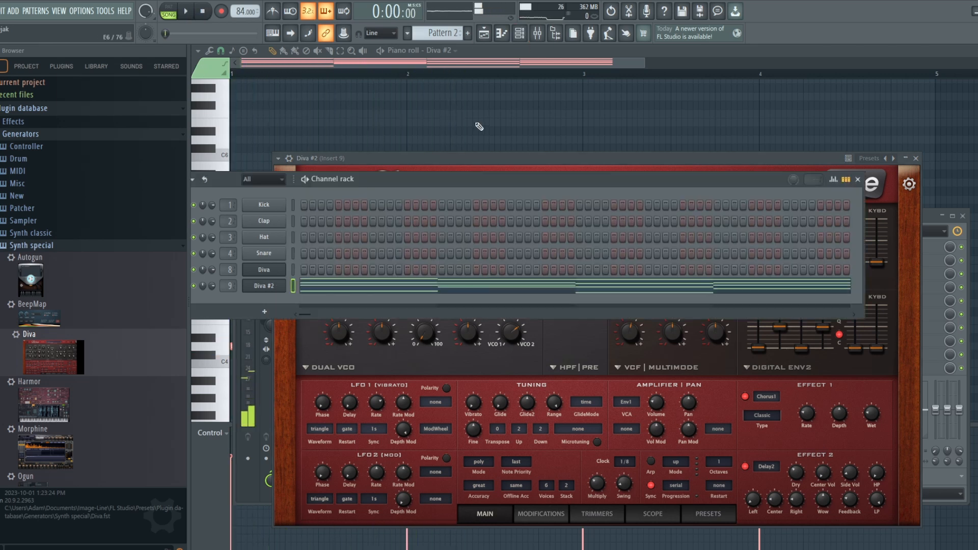
{"action": "left_click", "coordinate": [484, 33]}
{"action": "right_click", "coordinate": [406, 121]}
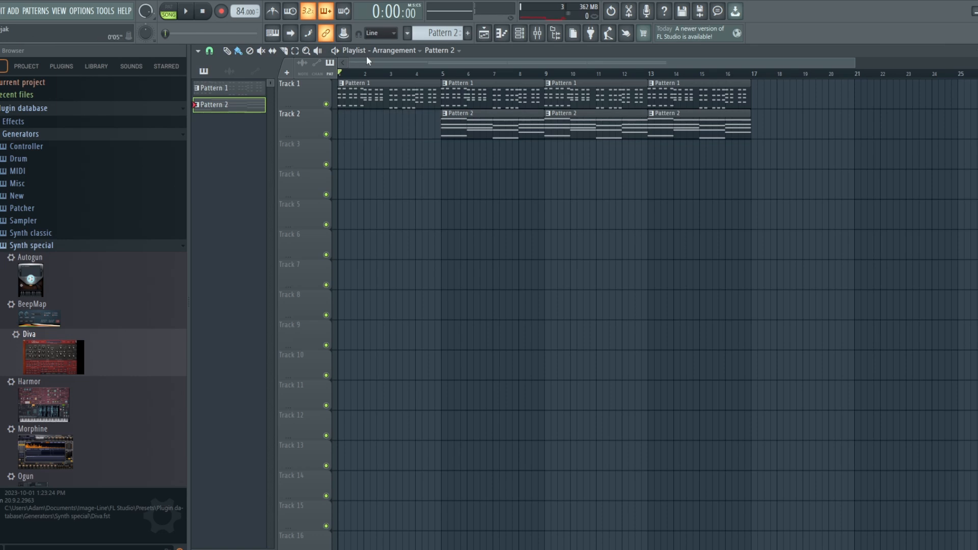
{"action": "key", "text": "space"}
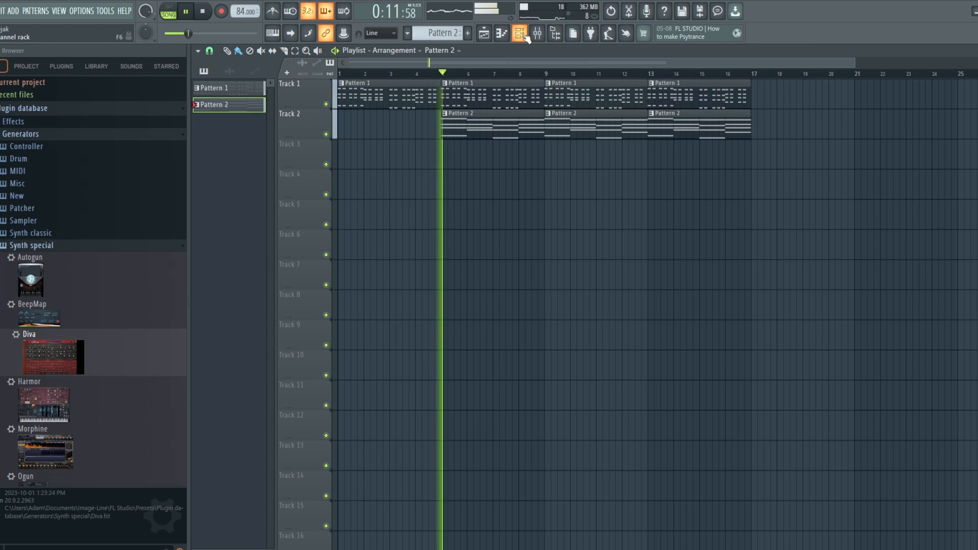
{"action": "left_click", "coordinate": [206, 12]}
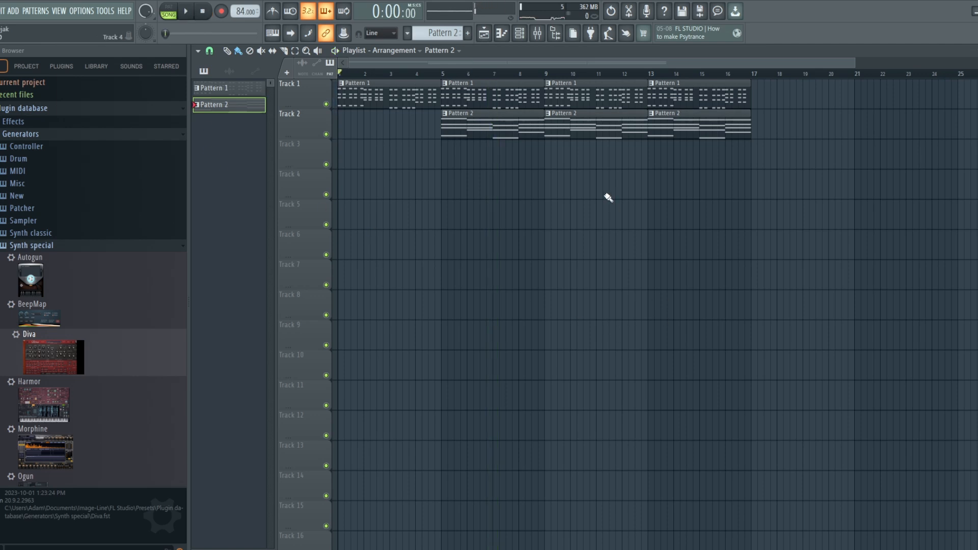
Copy all of Pattern 2's chord notes from the piano roll and create an empty Pattern 3
{"action": "double_click", "coordinate": [468, 118]}
{"action": "left_click_drag", "start_coordinate": [577, 66], "coordinate": [481, 64]}
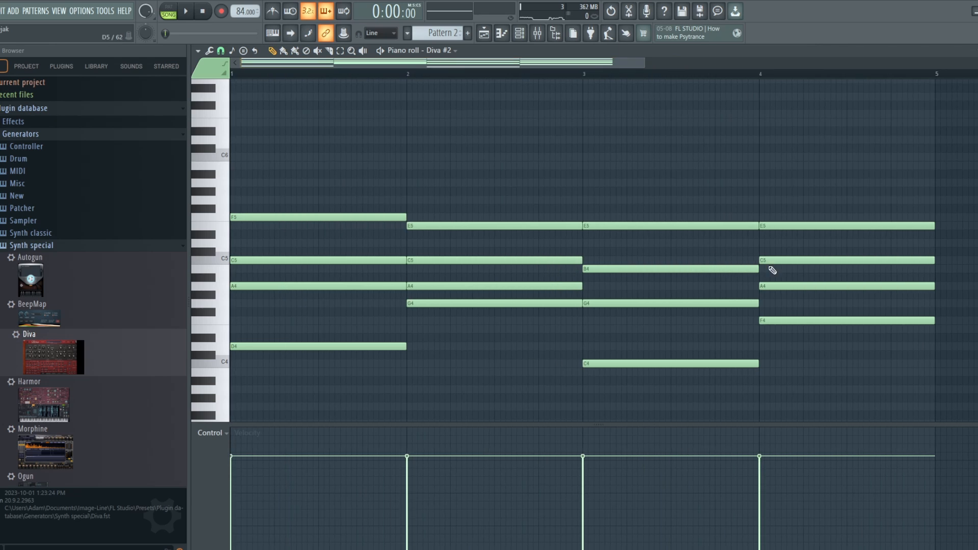
{"action": "left_click_drag", "start_coordinate": [904, 408], "coordinate": [240, 188]}
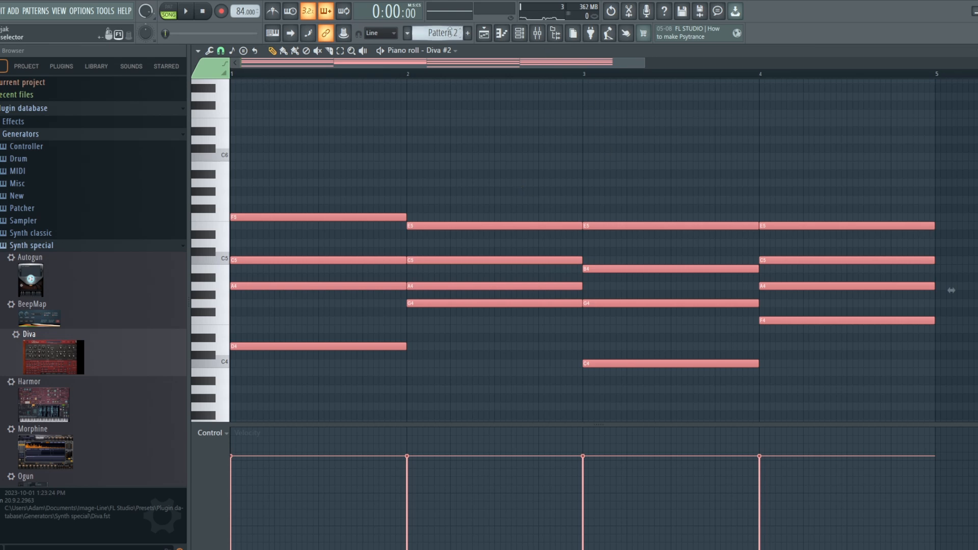
{"action": "key", "text": "F4"}
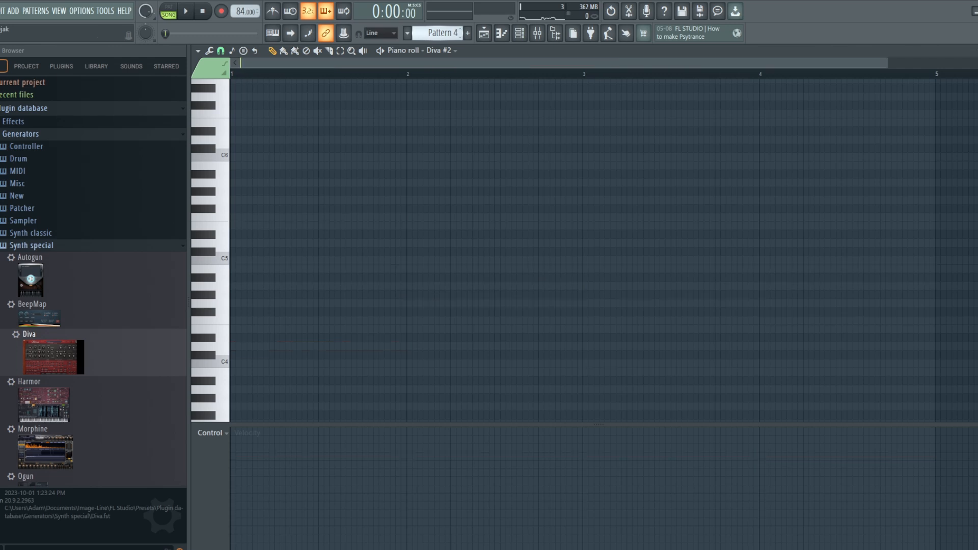
{"action": "left_click_drag", "start_coordinate": [437, 34], "coordinate": [437, 40]}
Add a third Diva instrument below Diva #2 and route it to mixer track 10
{"action": "left_click", "coordinate": [524, 38]}
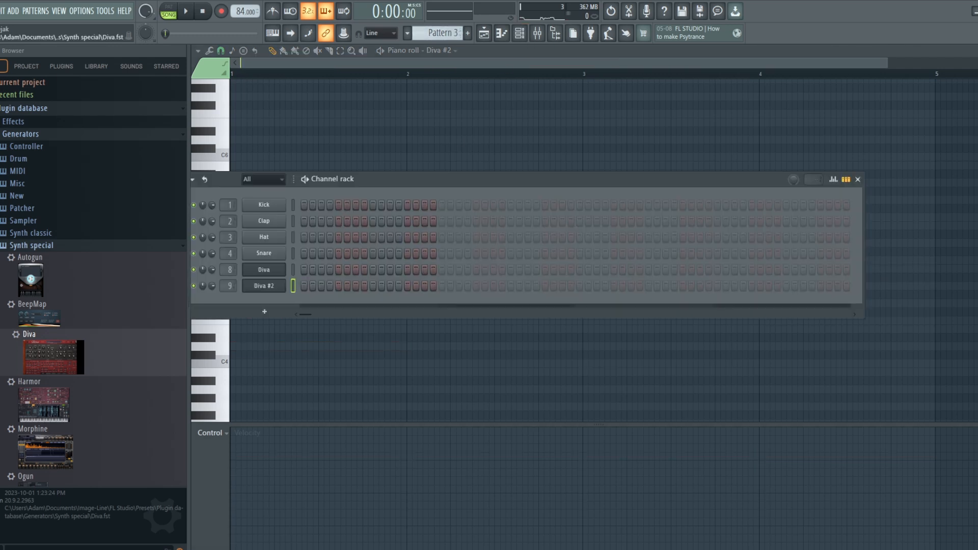
{"action": "left_click_drag", "start_coordinate": [39, 342], "coordinate": [140, 320]}
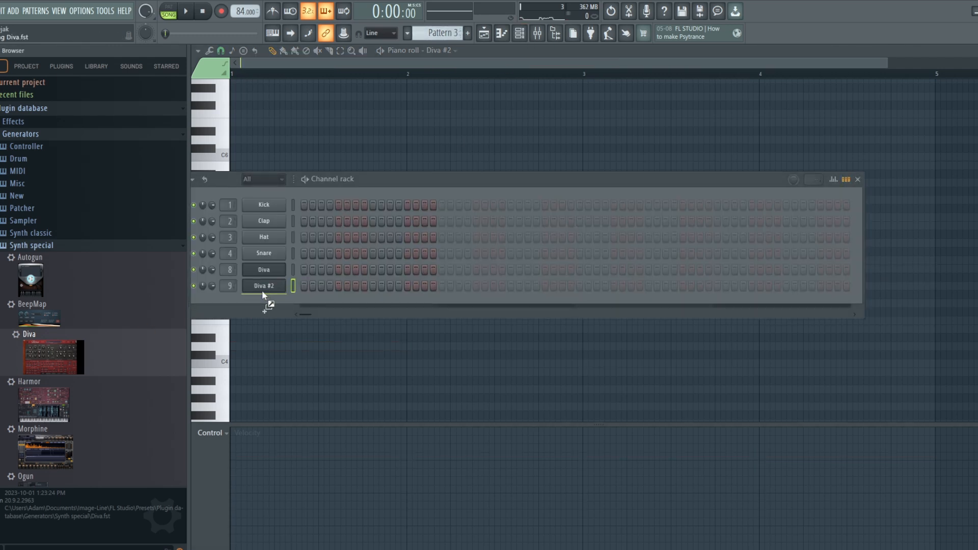
{"action": "left_click_drag", "start_coordinate": [263, 291], "coordinate": [262, 292]}
{"action": "left_click_drag", "start_coordinate": [679, 103], "coordinate": [785, 166]}
{"action": "left_click_drag", "start_coordinate": [234, 298], "coordinate": [234, 294]}
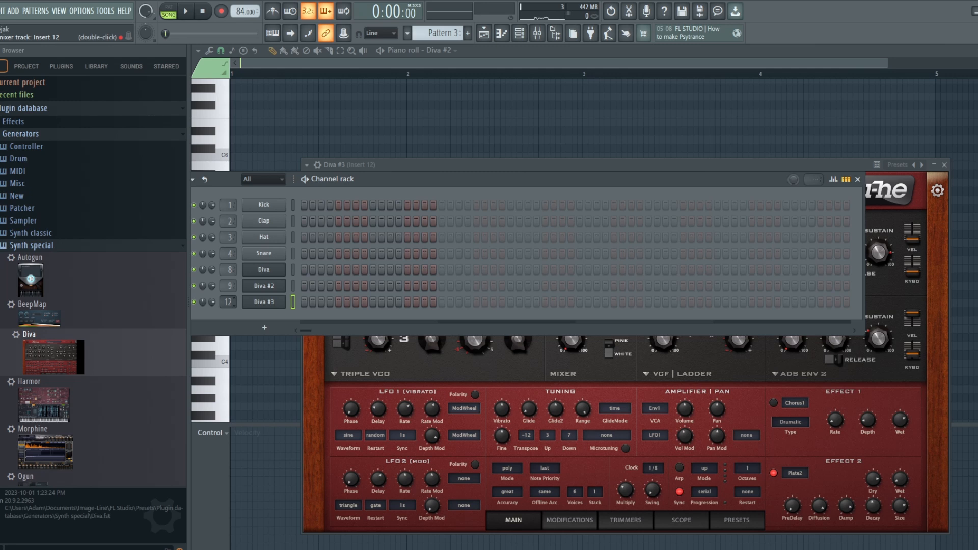
{"action": "left_click", "coordinate": [538, 34]}
Paste the copied chords into Diva #3's piano roll in Pattern 3 and open the Diva #3 synth
{"action": "left_click", "coordinate": [484, 34]}
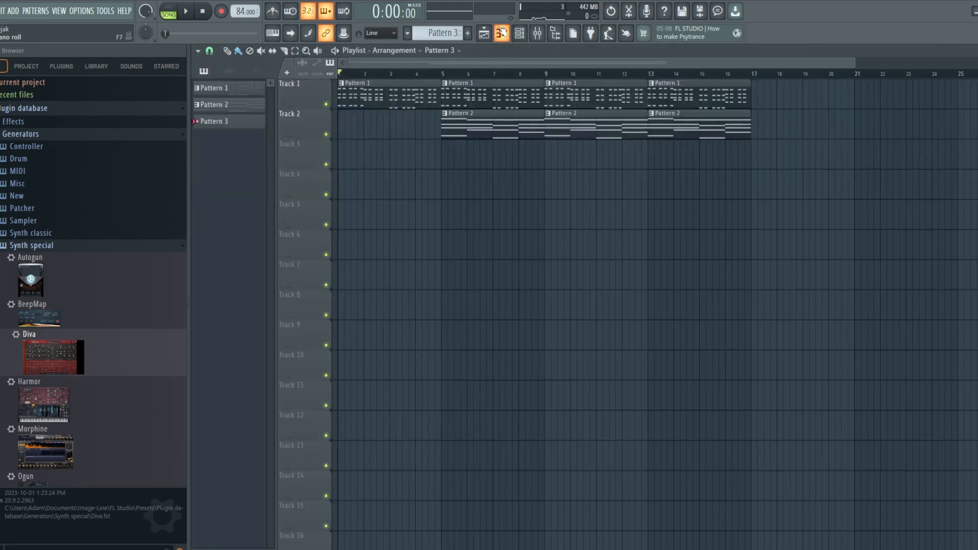
{"action": "left_click", "coordinate": [502, 34]}
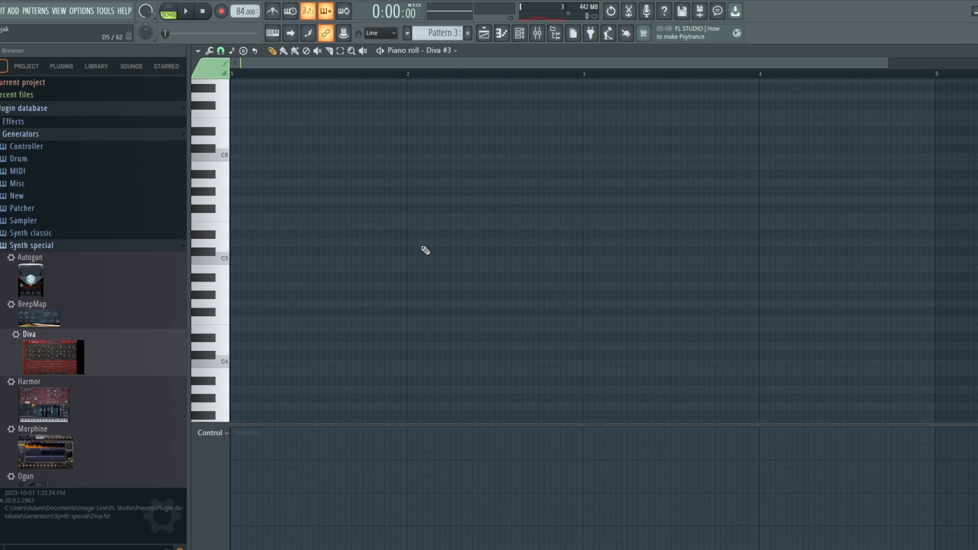
{"action": "key", "text": "ctrl+v"}
{"action": "left_click", "coordinate": [538, 33]}
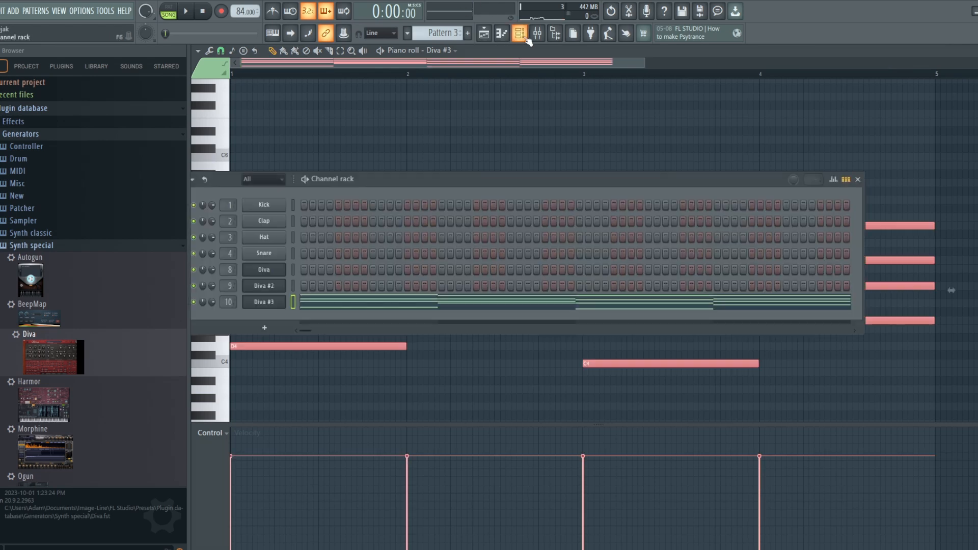
{"action": "left_click", "coordinate": [263, 302]}
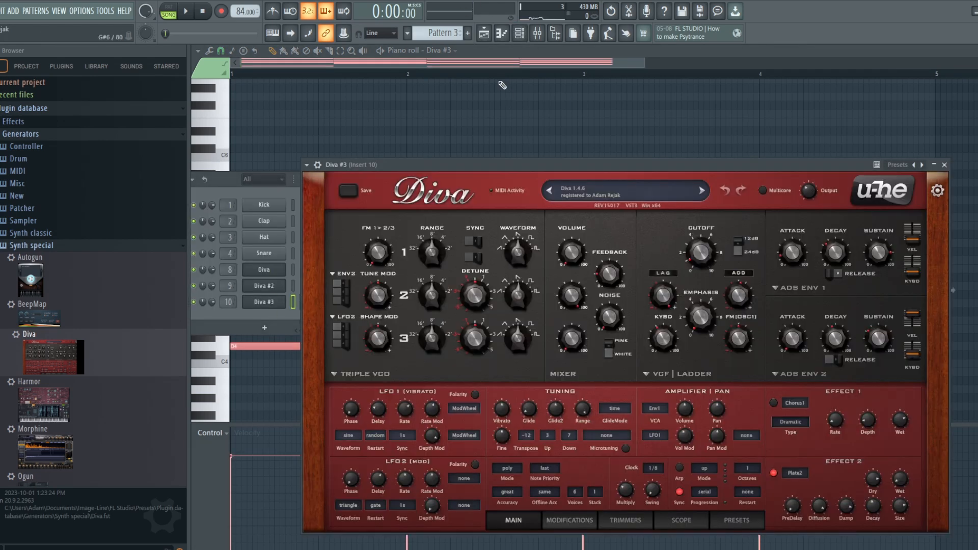
Fill bars 1 to 16 of playlist Track 3 with four consecutive Pattern 3 clips and mute Track 2
{"action": "left_click", "coordinate": [484, 34]}
{"action": "left_click", "coordinate": [359, 153]}
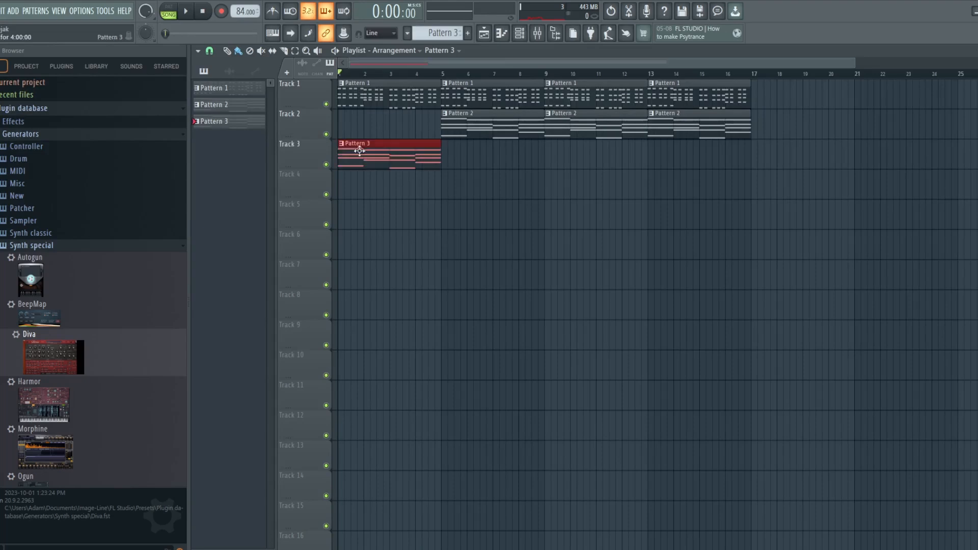
{"action": "right_click", "coordinate": [328, 135]}
{"action": "right_click", "coordinate": [328, 134]}
{"action": "left_click", "coordinate": [329, 135]}
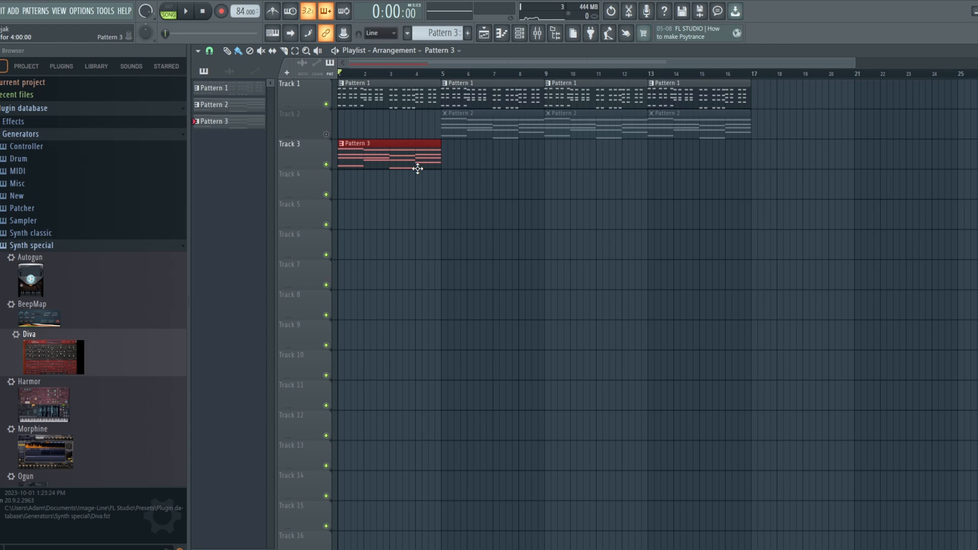
{"action": "key", "text": "ctrl+b"}
{"action": "key", "text": "ctrl+b"}
{"action": "key", "text": "ctrl+b"}
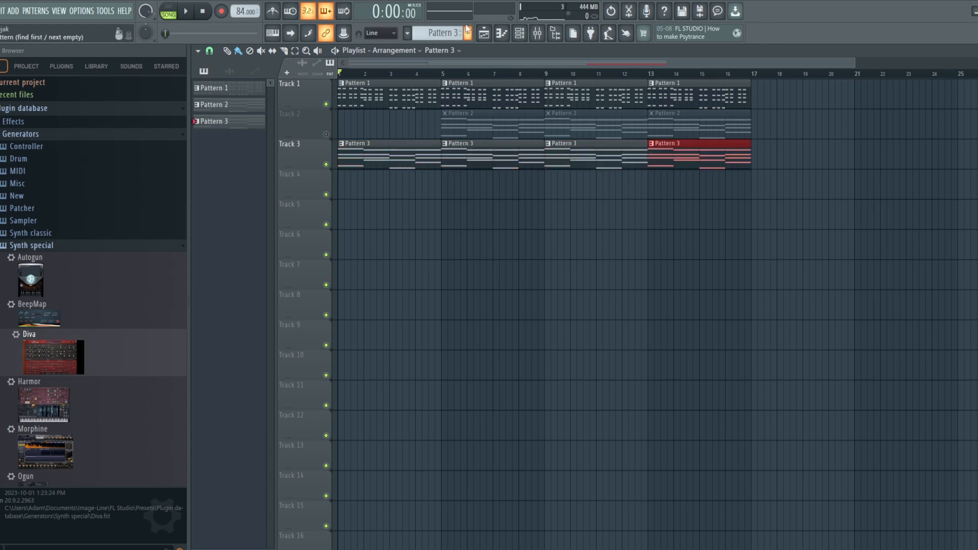
Load the SY - Whipping preset from the Synth & Chill user folder into Diva #3 and start playback
{"action": "left_click", "coordinate": [525, 32]}
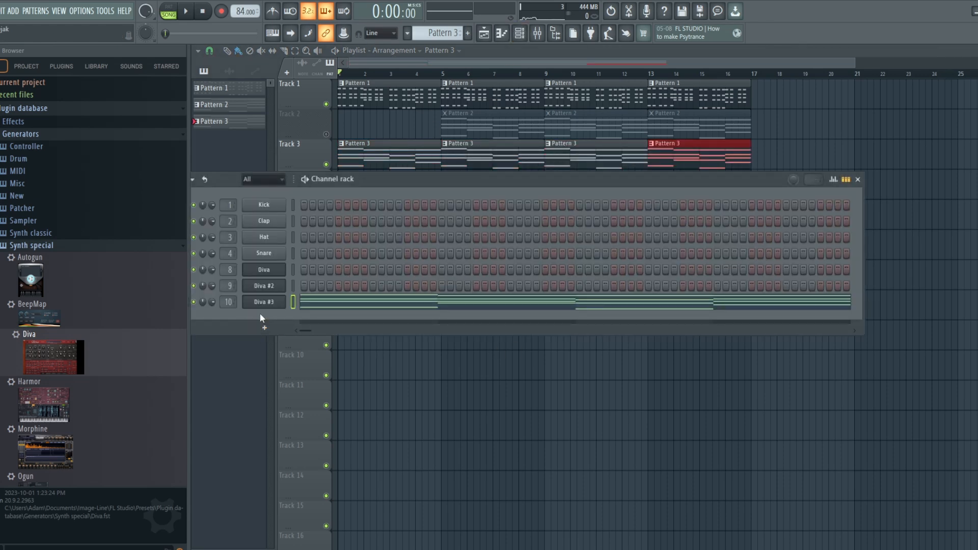
{"action": "left_click", "coordinate": [267, 303]}
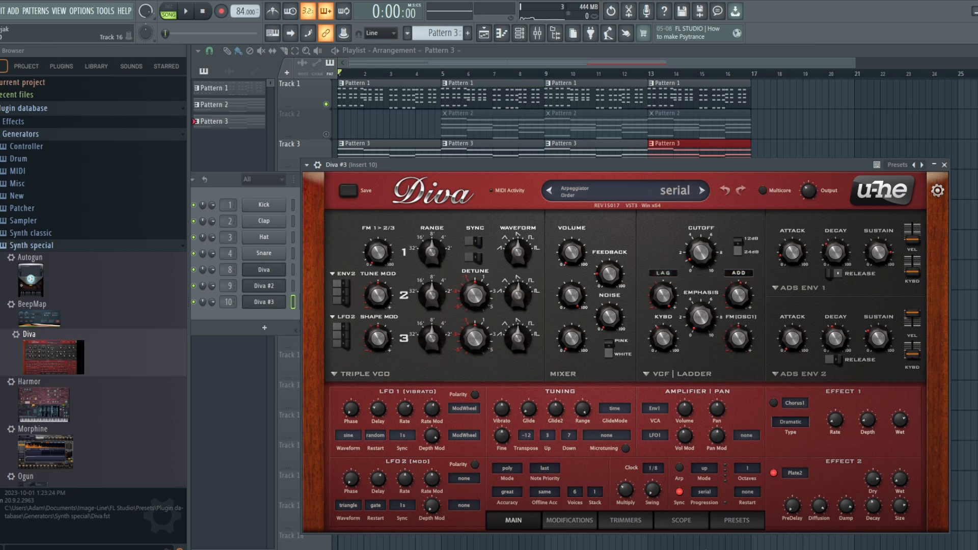
{"action": "left_click", "coordinate": [726, 517]}
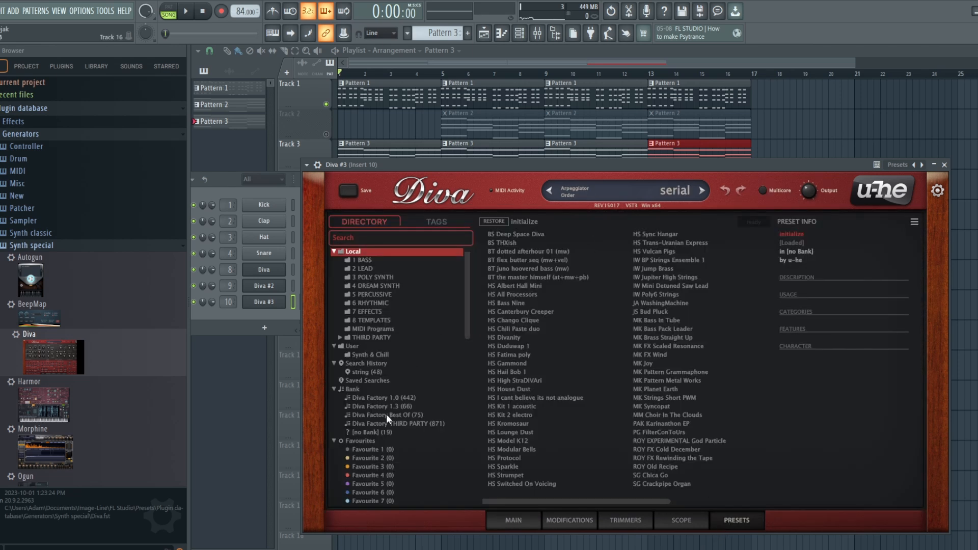
{"action": "left_click", "coordinate": [374, 353]}
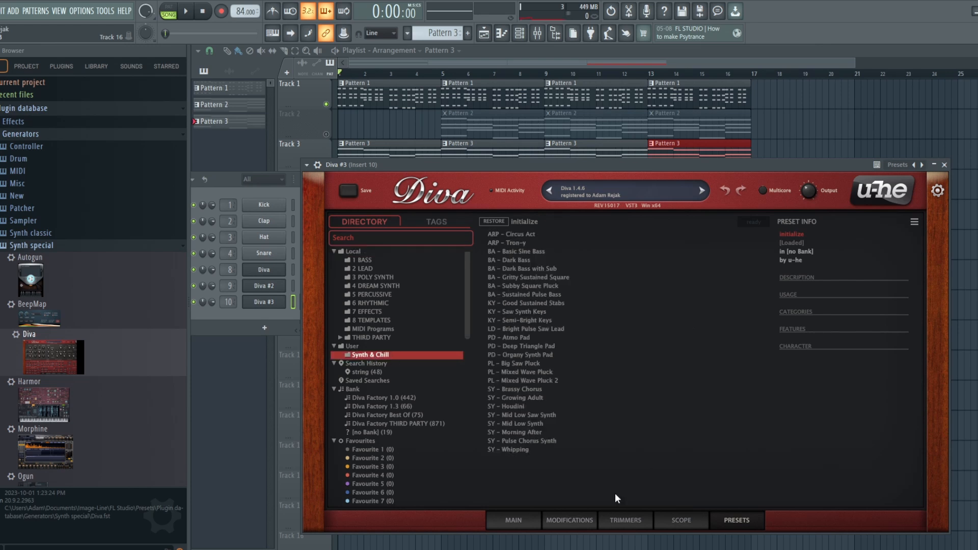
{"action": "left_click", "coordinate": [514, 448]}
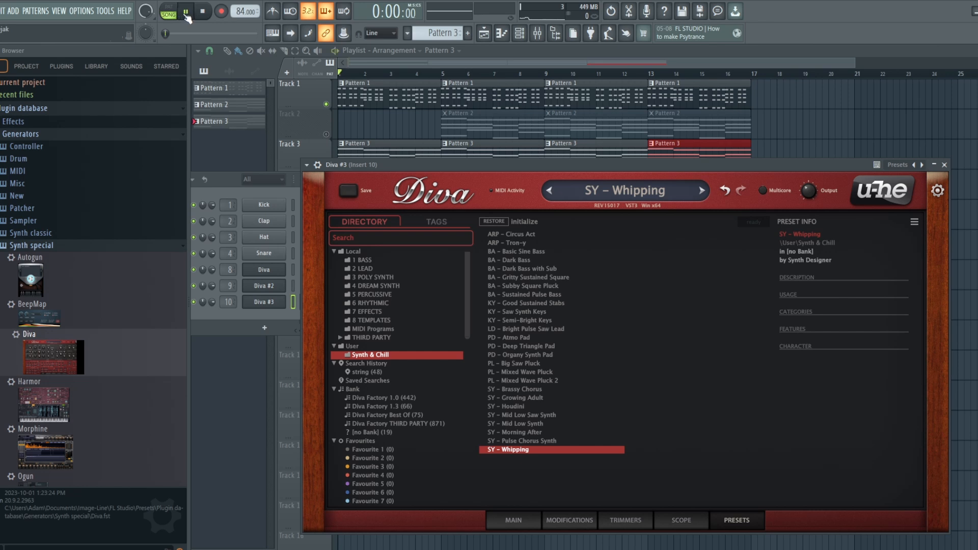
Audition the Pulse Chorus Synth, Morning After, Mid Low Synth and Mid Low Saw Synth presets on Diva #3, then close the synth
{"action": "left_click", "coordinate": [549, 440]}
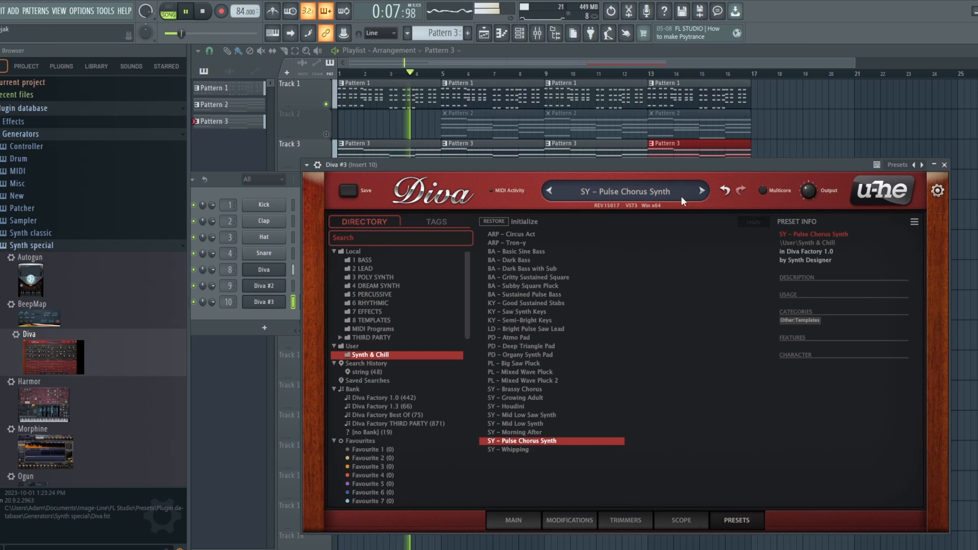
{"action": "left_click", "coordinate": [512, 519]}
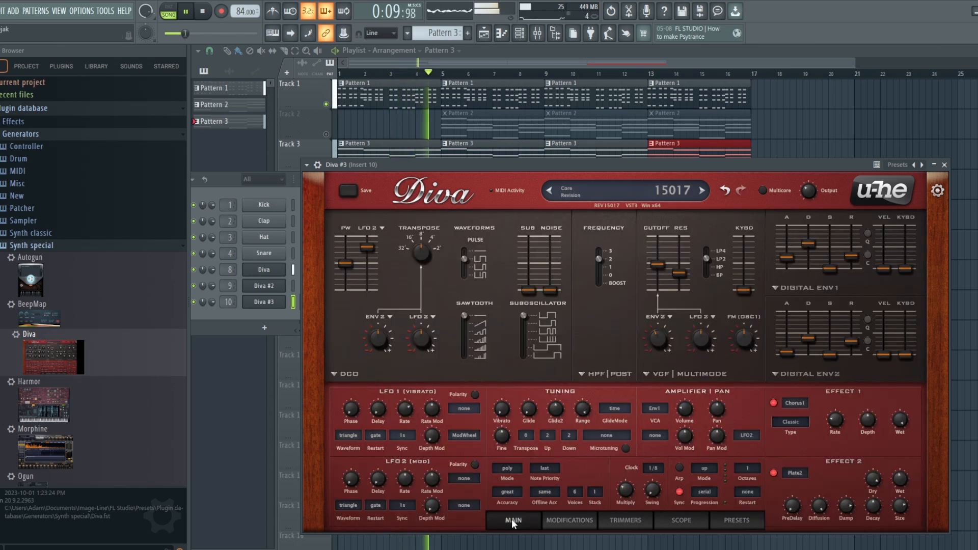
{"action": "left_click", "coordinate": [720, 522]}
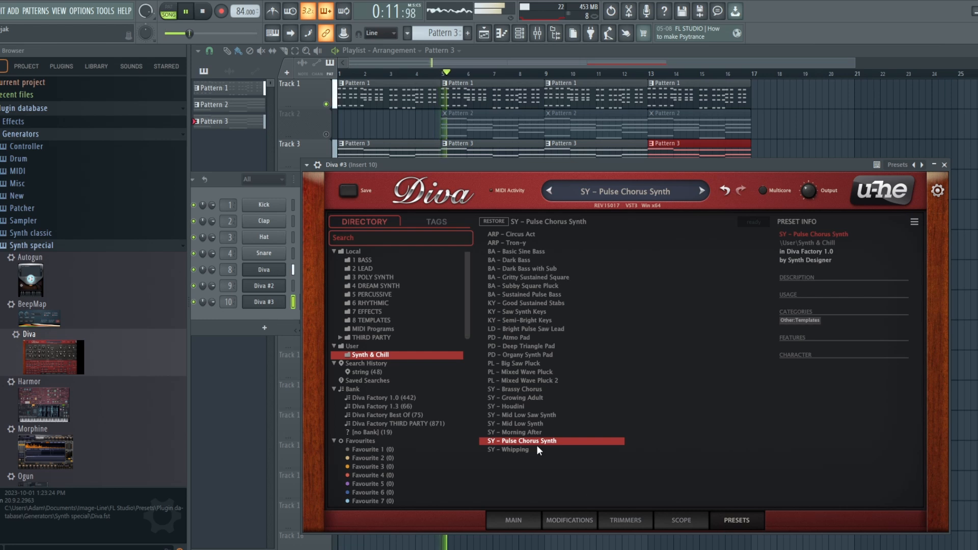
{"action": "left_click", "coordinate": [537, 432]}
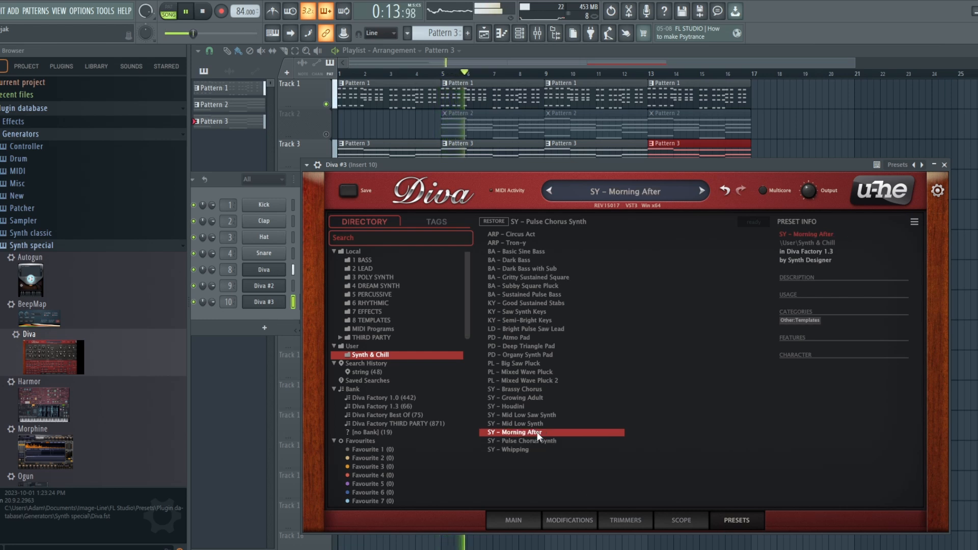
{"action": "left_click", "coordinate": [536, 424]}
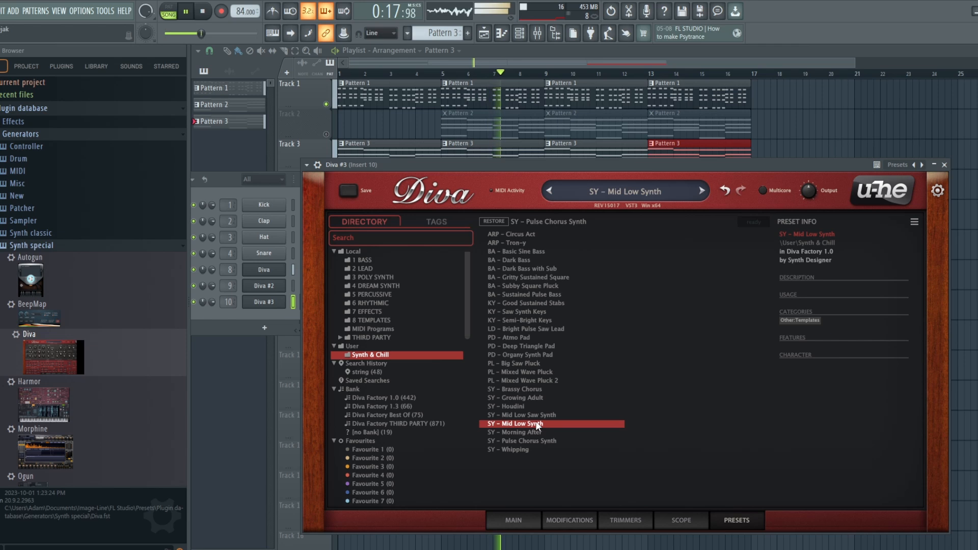
{"action": "left_click", "coordinate": [538, 416]}
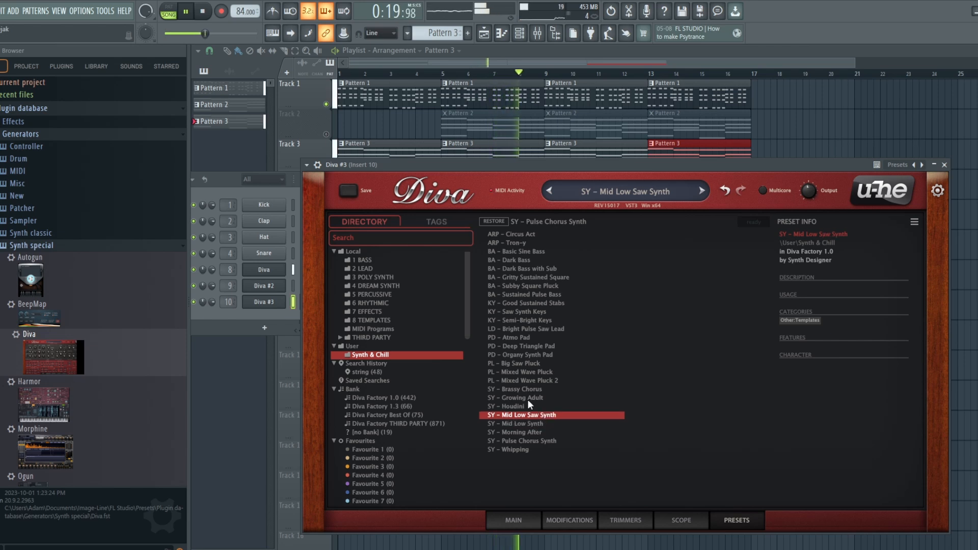
{"action": "key", "text": "space"}
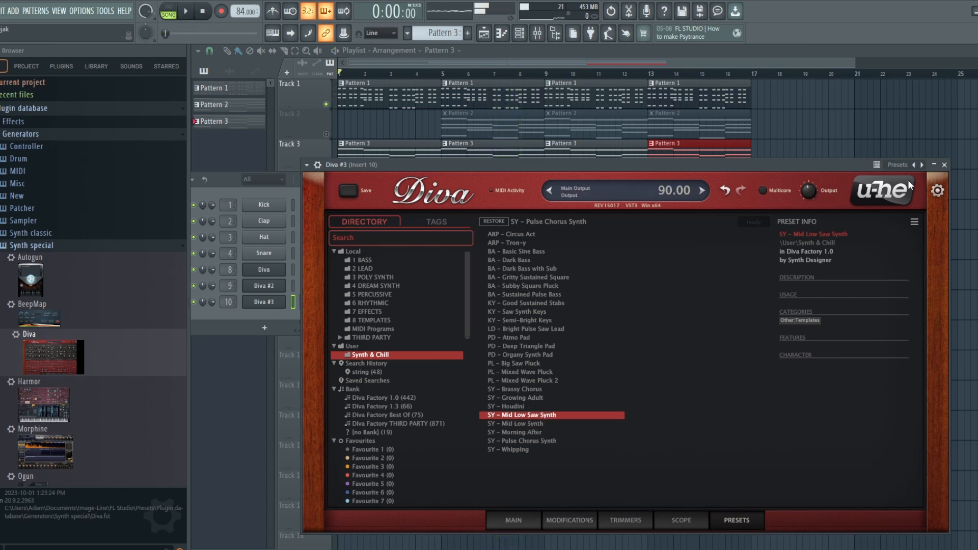
{"action": "left_click", "coordinate": [944, 165]}
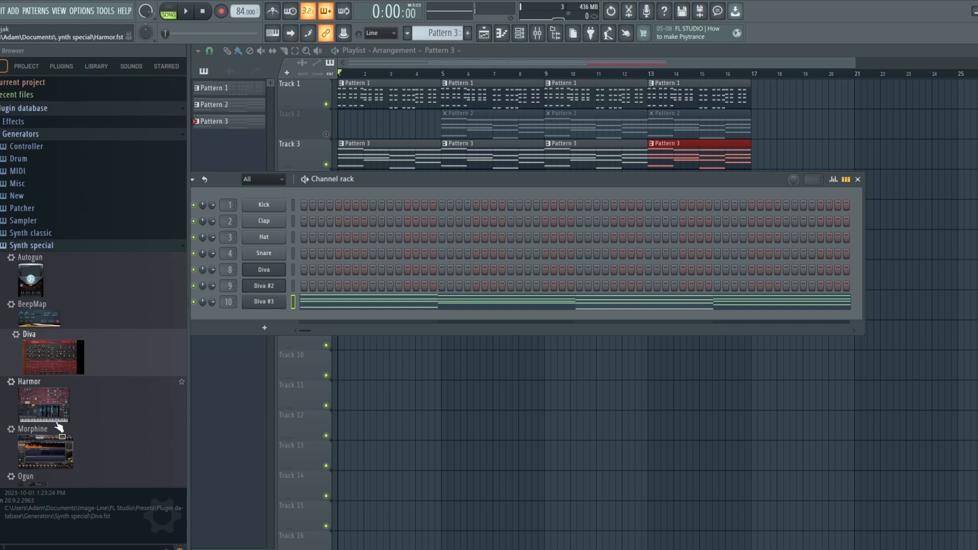
Replace the Diva #3 channel with a Serum instrument, keeping its Pattern 3 chords, and place the synth window higher
{"action": "scroll", "coordinate": [69, 388], "scroll_direction": "down", "scroll_amount": 5}
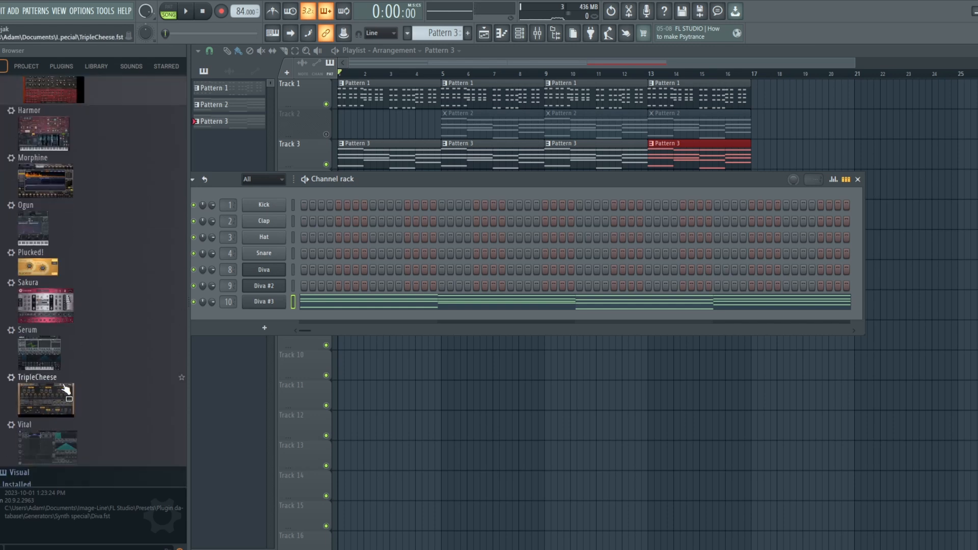
{"action": "left_click_drag", "start_coordinate": [44, 352], "coordinate": [241, 294]}
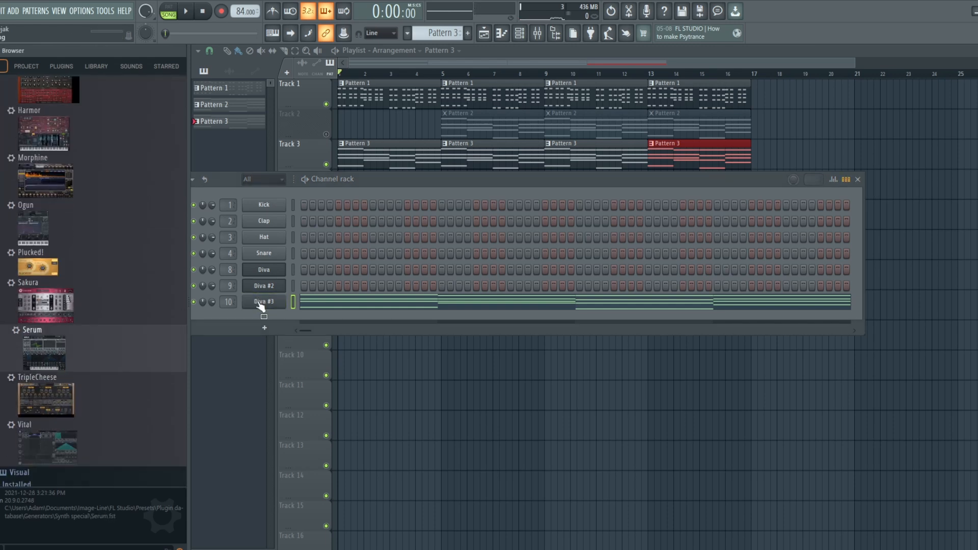
{"action": "left_click_drag", "start_coordinate": [260, 304], "coordinate": [260, 304]}
{"action": "left_click_drag", "start_coordinate": [618, 164], "coordinate": [597, 91]}
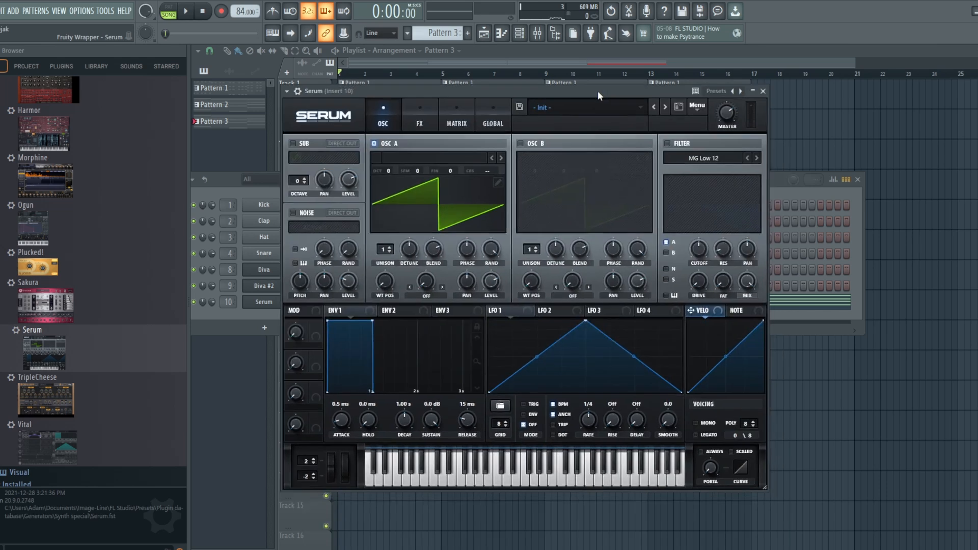
Load Serum's PD - Alternating Frequencies preset from Synthwave Essentials Vol. 4 and play the arrangement from the start
{"action": "left_click", "coordinate": [606, 108]}
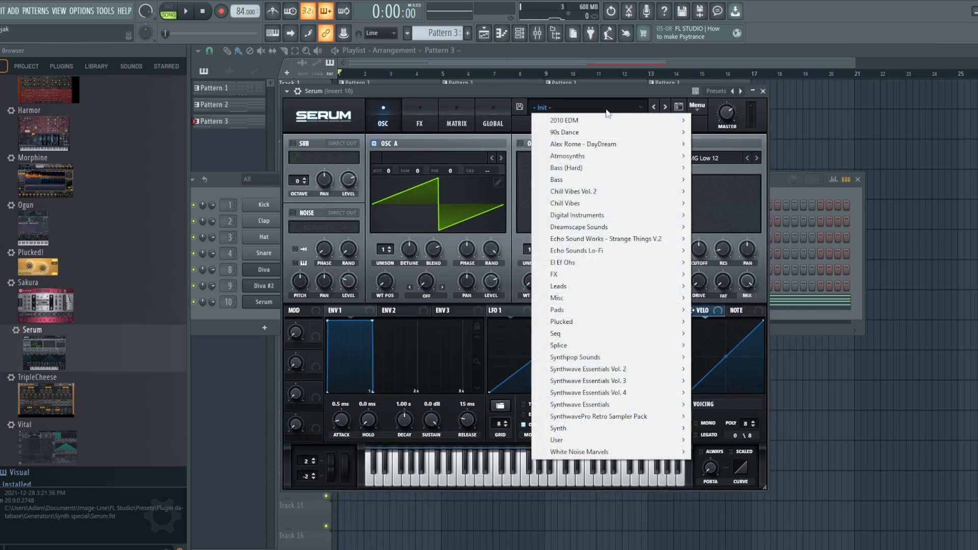
{"action": "mouse_move", "coordinate": [619, 395]}
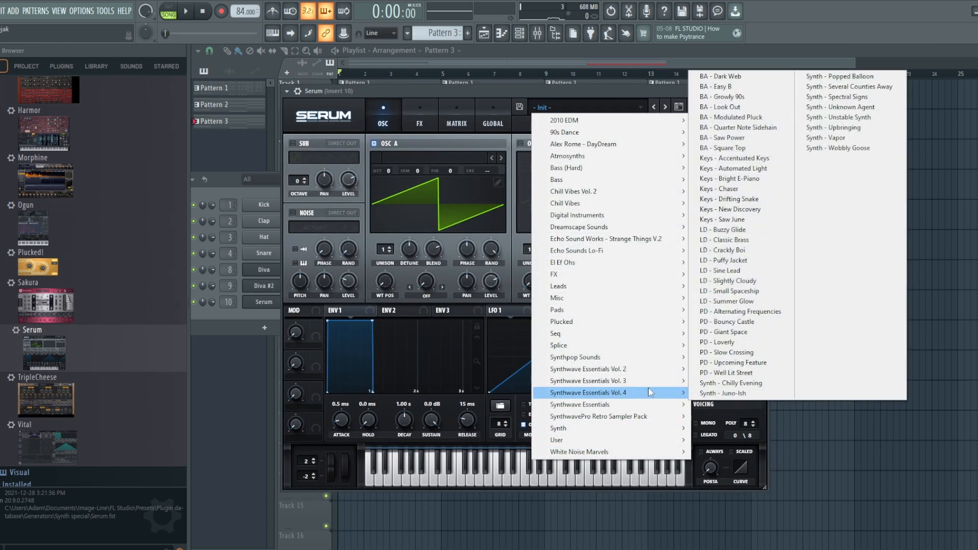
{"action": "left_click", "coordinate": [731, 311]}
{"action": "key", "text": "space"}
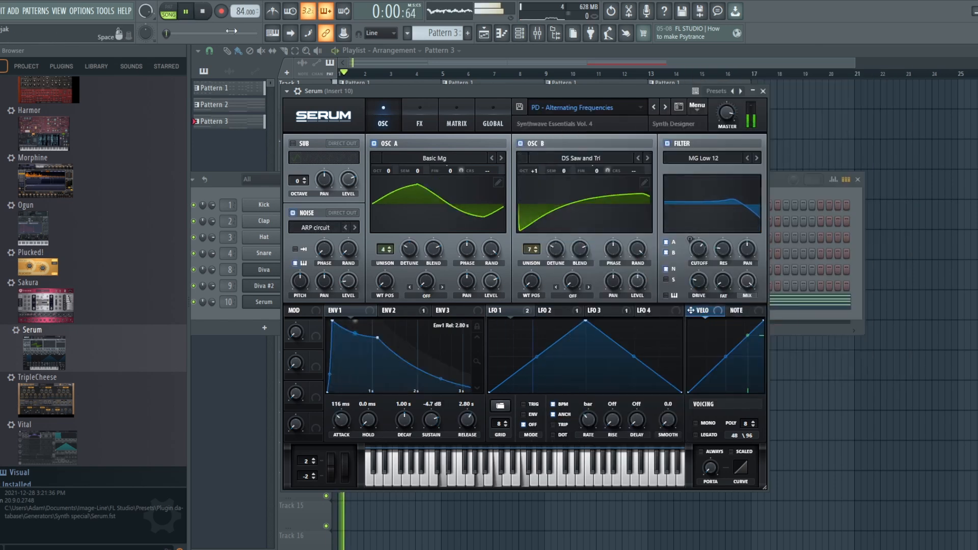
{"action": "mouse_move", "coordinate": [721, 116]}
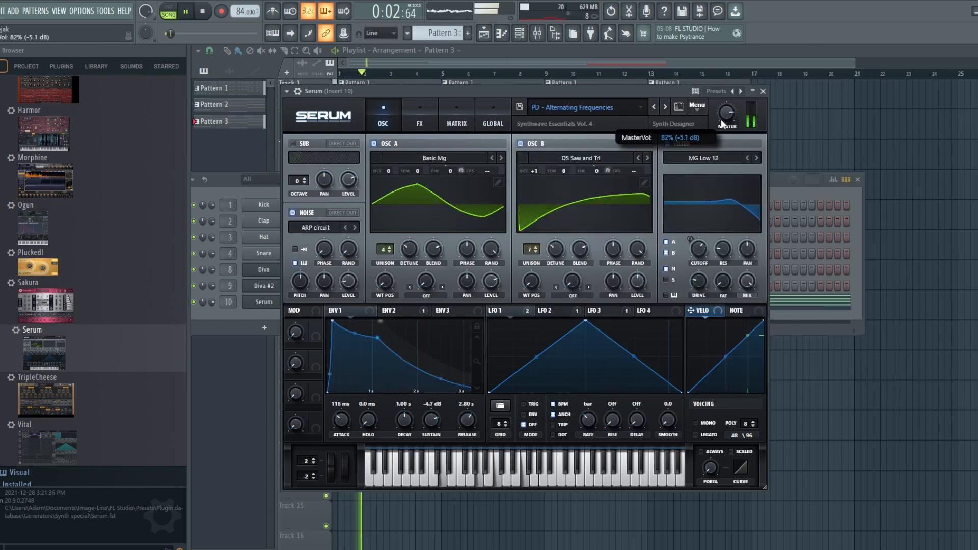
Lower Serum's filter cutoff to 161 Hz and change the filter type to MG Low 18
{"action": "mouse_move", "coordinate": [702, 249]}
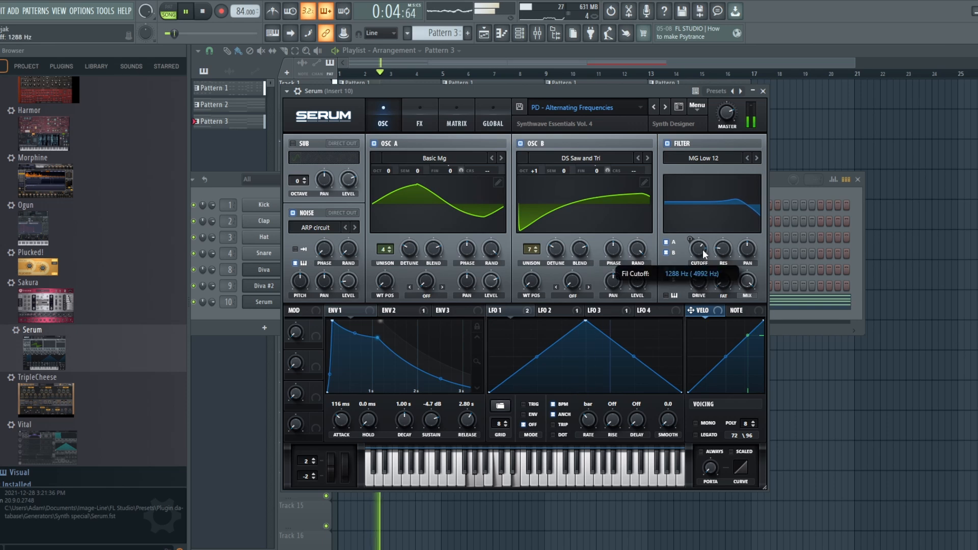
{"action": "left_click_drag", "start_coordinate": [704, 250], "coordinate": [704, 283]}
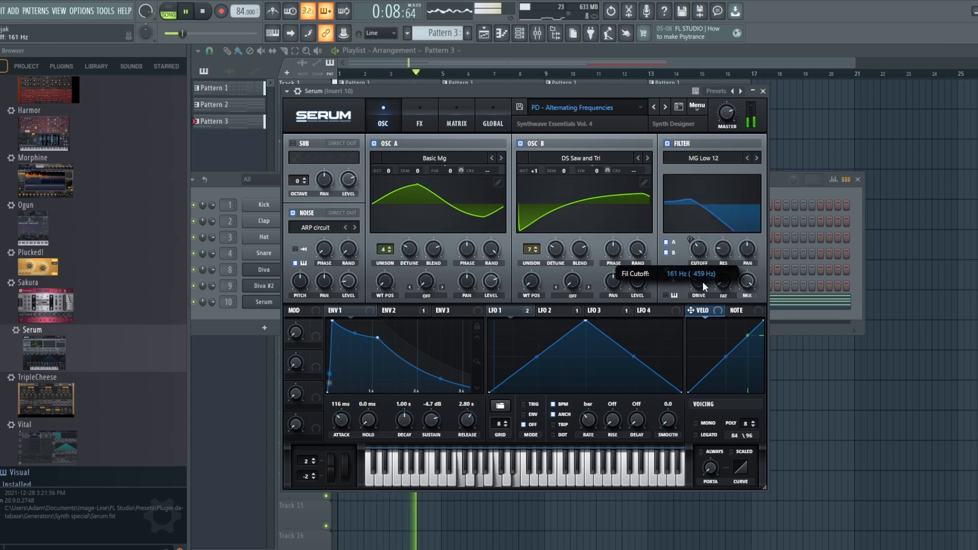
{"action": "left_click", "coordinate": [758, 157]}
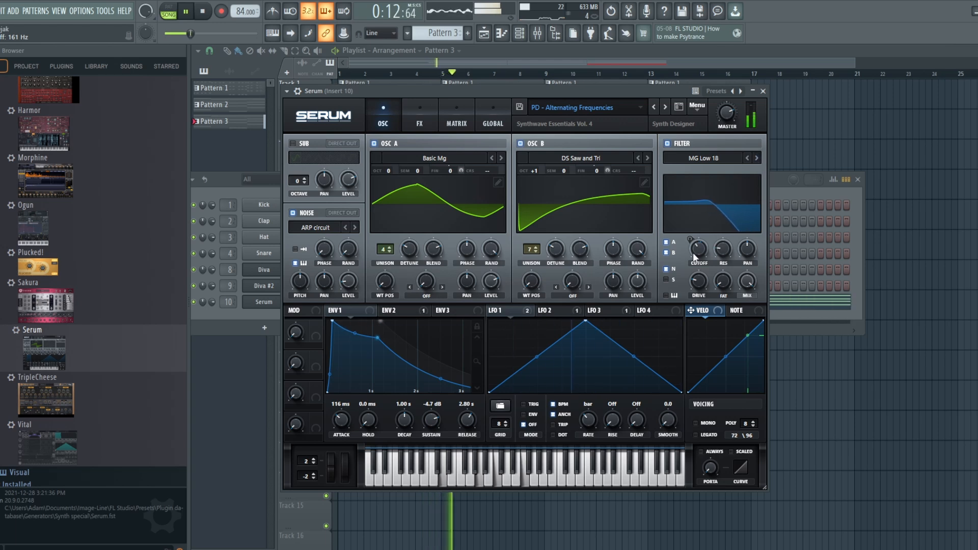
Check the LFO 3 modulation on Serum's EQ effect and raise the EQ's low-band frequency to 283 Hz
{"action": "left_click", "coordinate": [423, 119]}
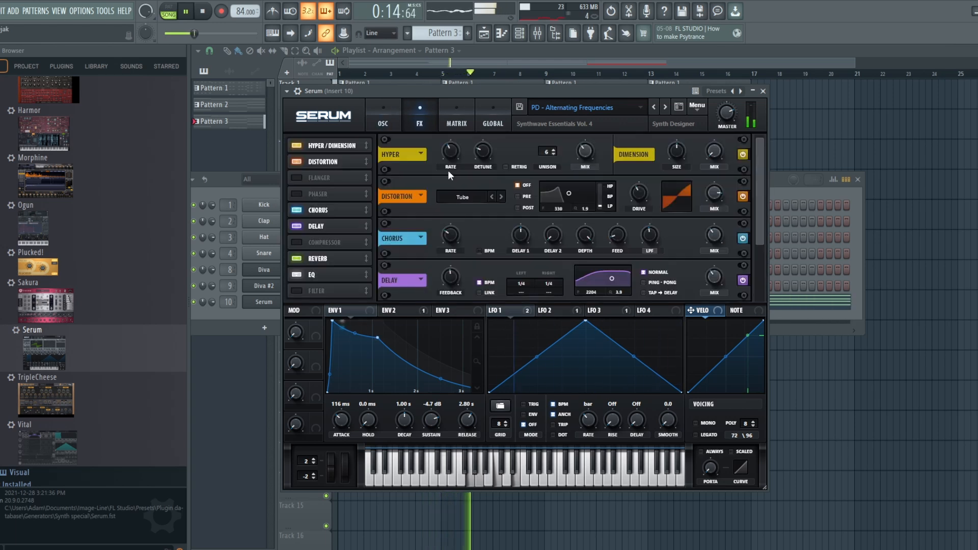
{"action": "left_click_drag", "start_coordinate": [760, 193], "coordinate": [760, 254]}
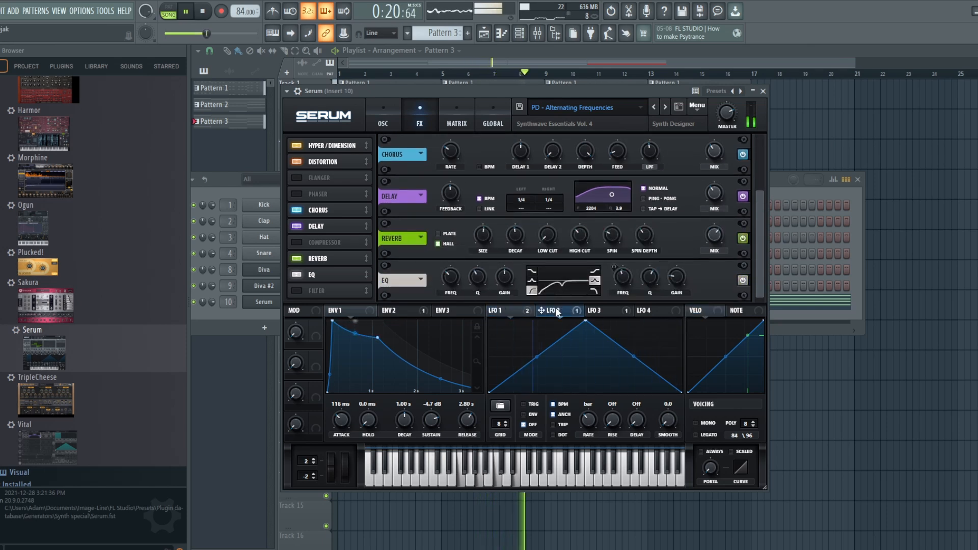
{"action": "left_click", "coordinate": [597, 310]}
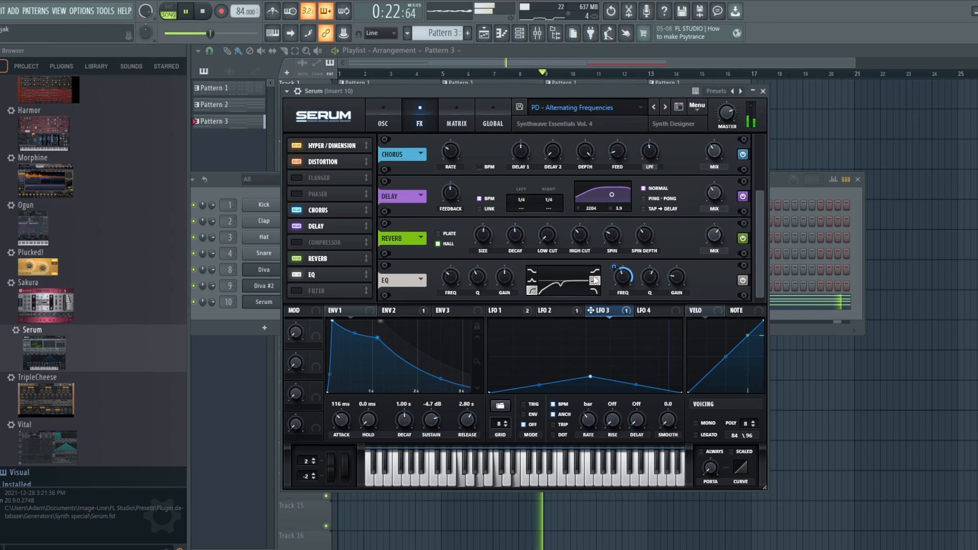
{"action": "mouse_move", "coordinate": [616, 275]}
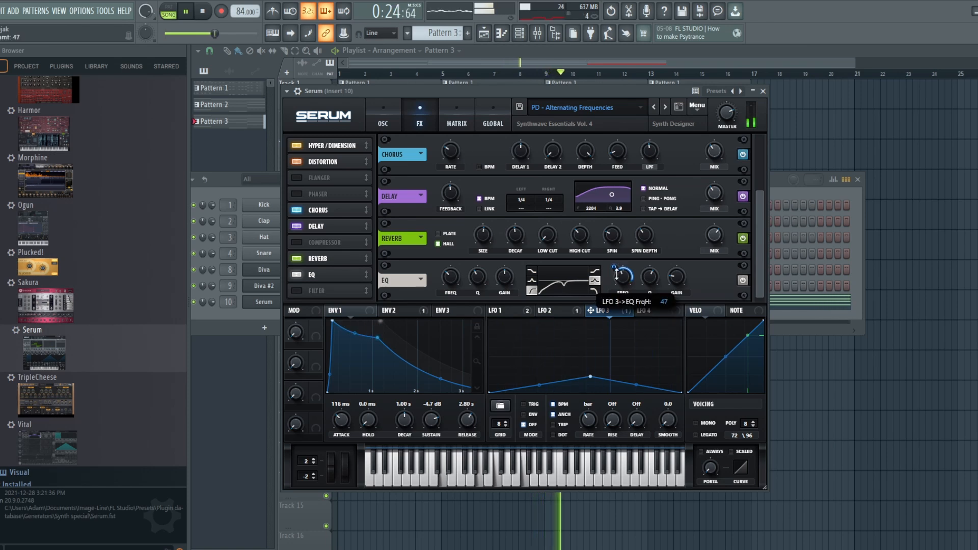
{"action": "mouse_move", "coordinate": [455, 274]}
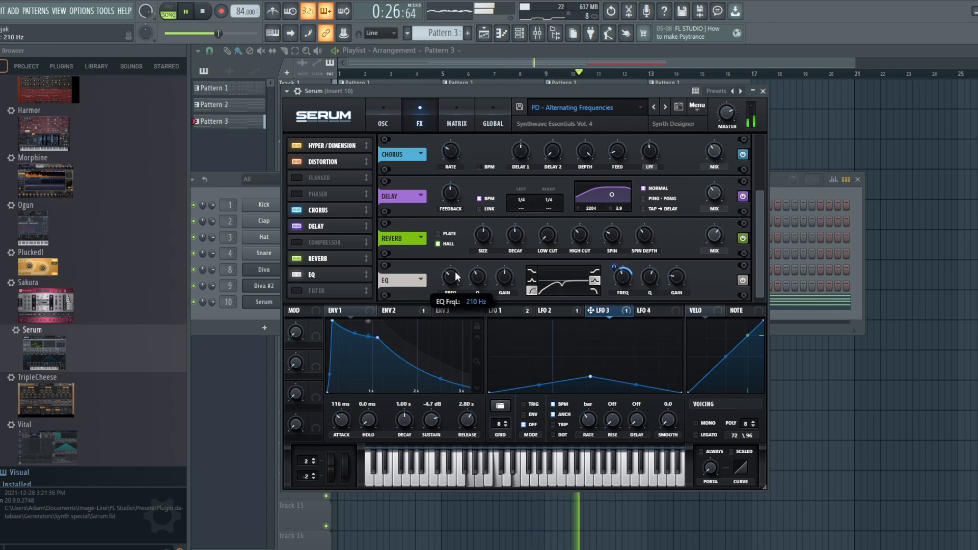
{"action": "left_click_drag", "start_coordinate": [455, 271], "coordinate": [454, 266]}
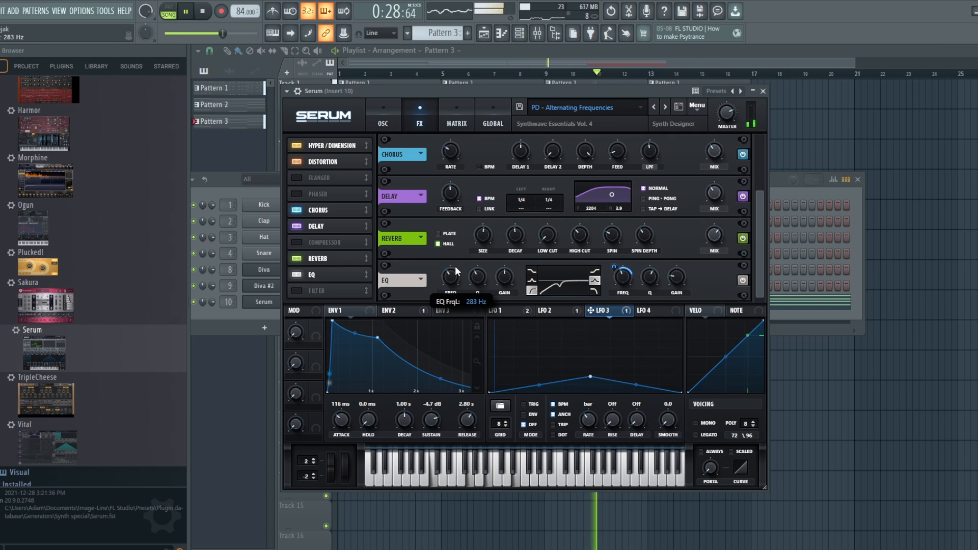
Set Serum's filter cutoff to 179 Hz and switch off the noise oscillator
{"action": "left_click", "coordinate": [381, 121]}
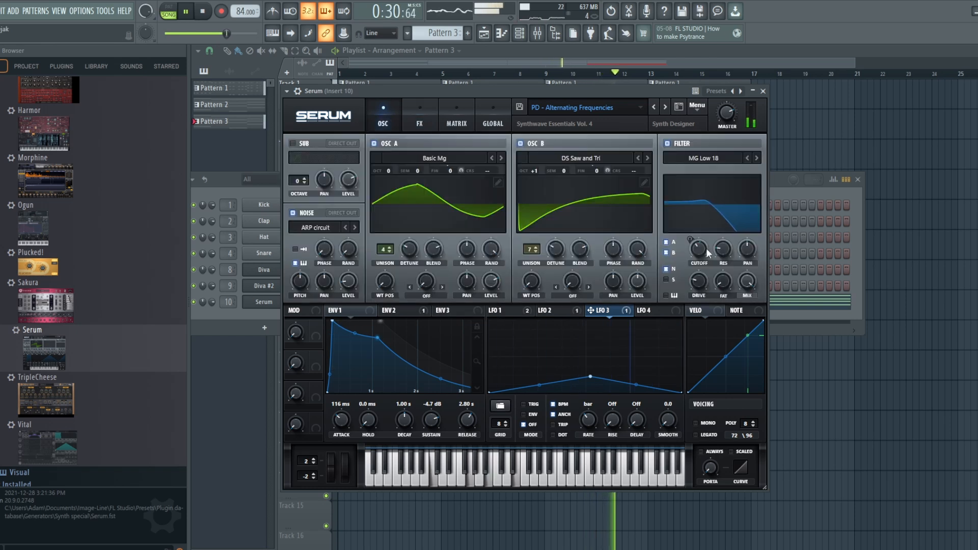
{"action": "mouse_move", "coordinate": [707, 252]}
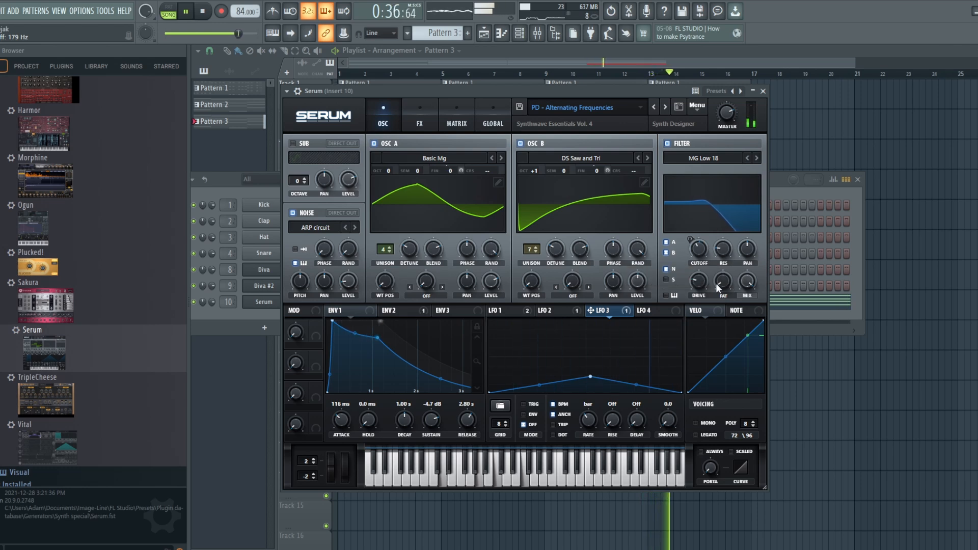
{"action": "left_click", "coordinate": [293, 213]}
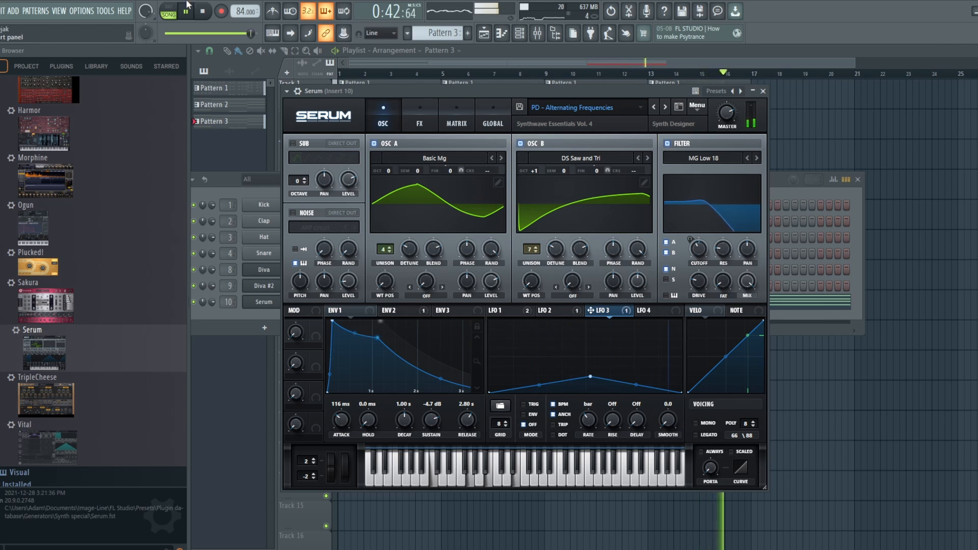
Play Pattern 3 on its own and remove all modulators from the high-band frequency of Serum's EQ effect
{"action": "left_click", "coordinate": [169, 7]}
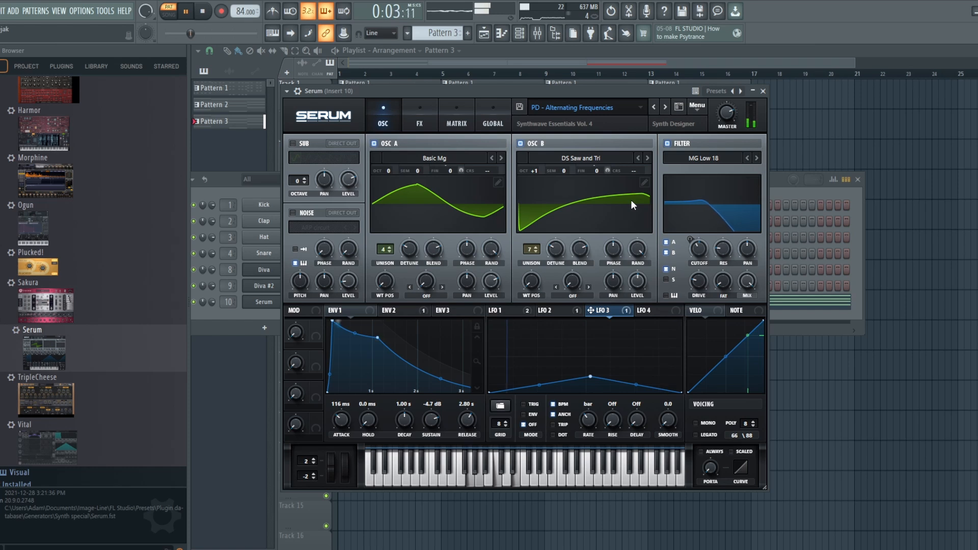
{"action": "left_click", "coordinate": [419, 113]}
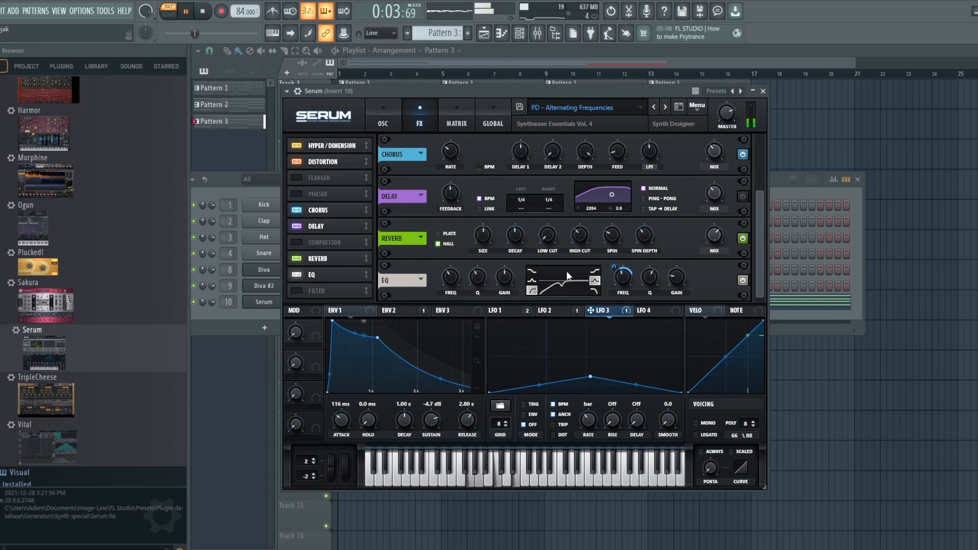
{"action": "right_click", "coordinate": [622, 278]}
{"action": "left_click", "coordinate": [603, 273]}
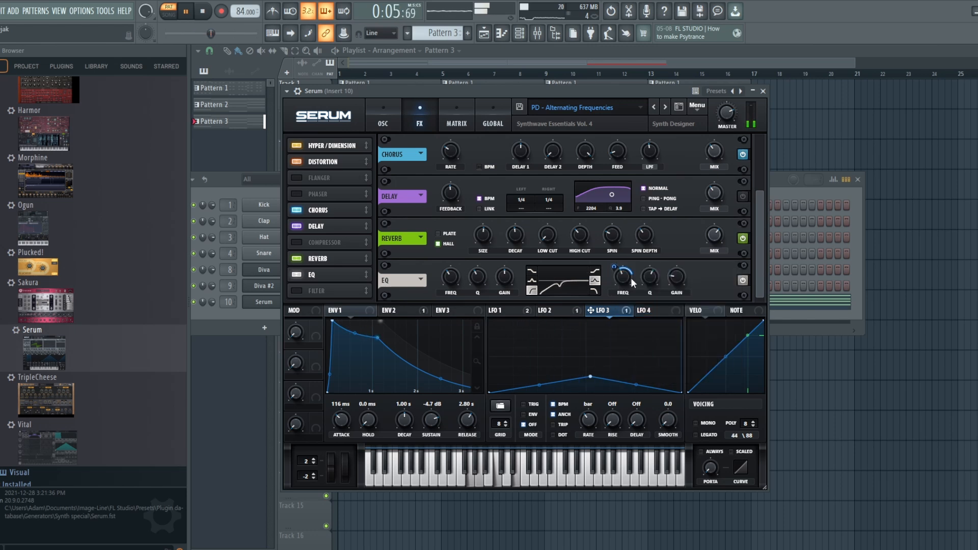
{"action": "right_click", "coordinate": [629, 277]}
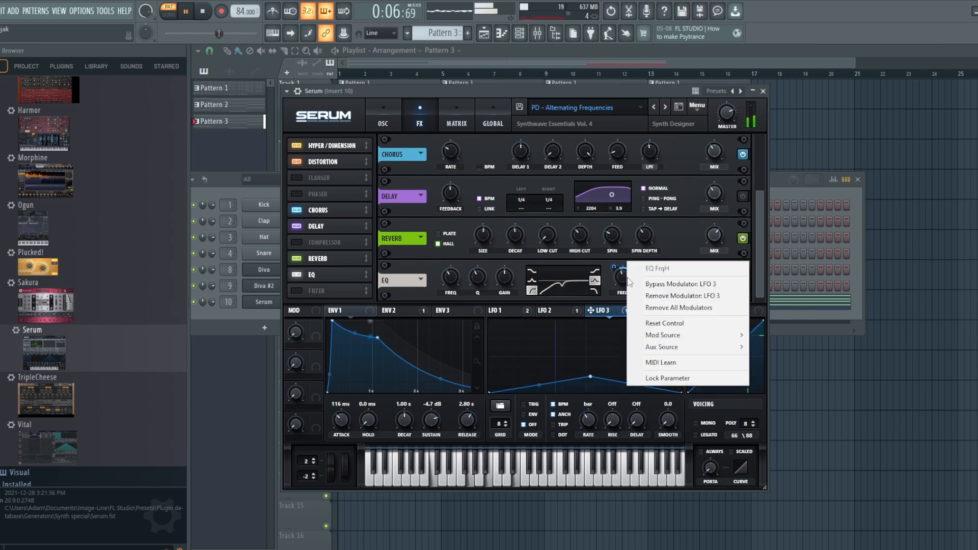
{"action": "left_click", "coordinate": [677, 306]}
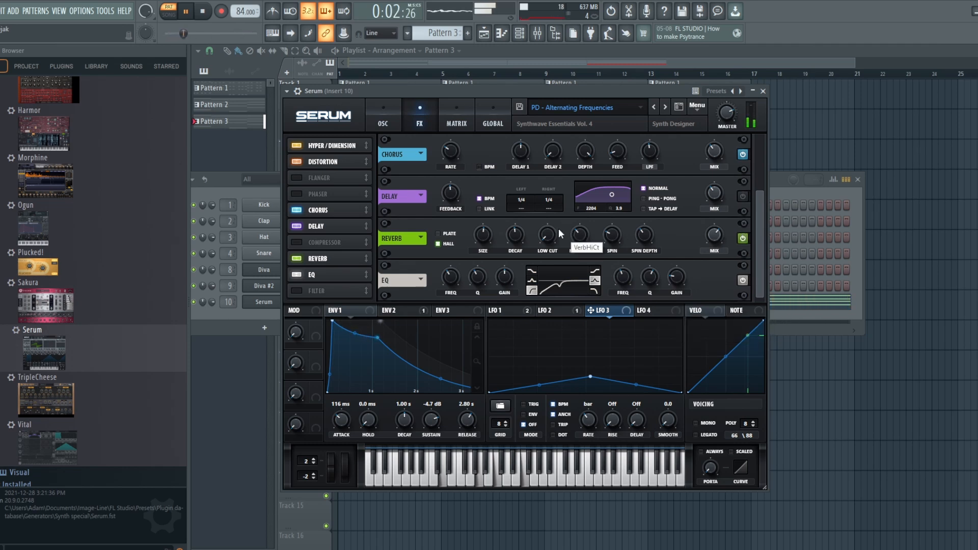
Bypass Serum's reverb and audition the sound in the full arrangement and in Pattern 3 alone
{"action": "left_click", "coordinate": [163, 17]}
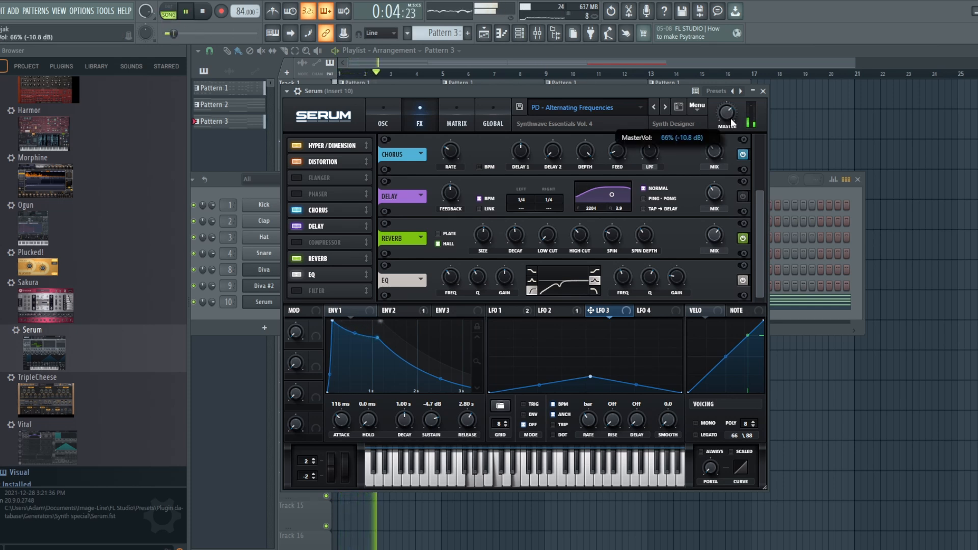
{"action": "key", "text": "space"}
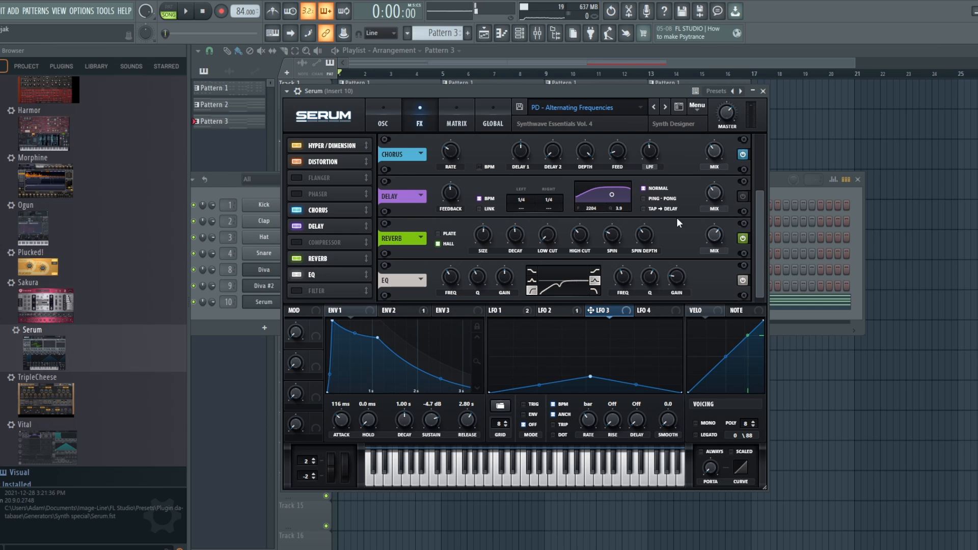
{"action": "left_click", "coordinate": [741, 239]}
{"action": "key", "text": "space"}
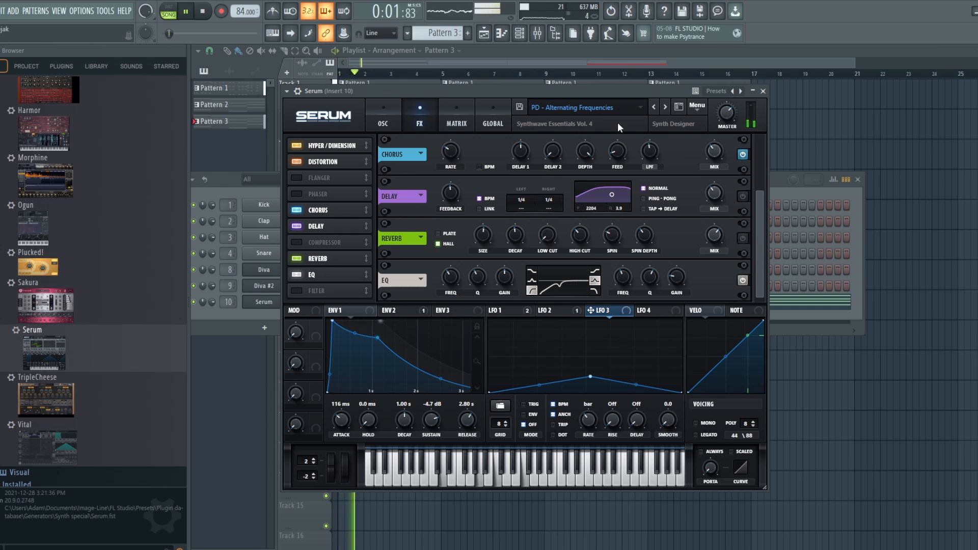
{"action": "key", "text": "space"}
{"action": "left_click", "coordinate": [168, 7]}
{"action": "key", "text": "space"}
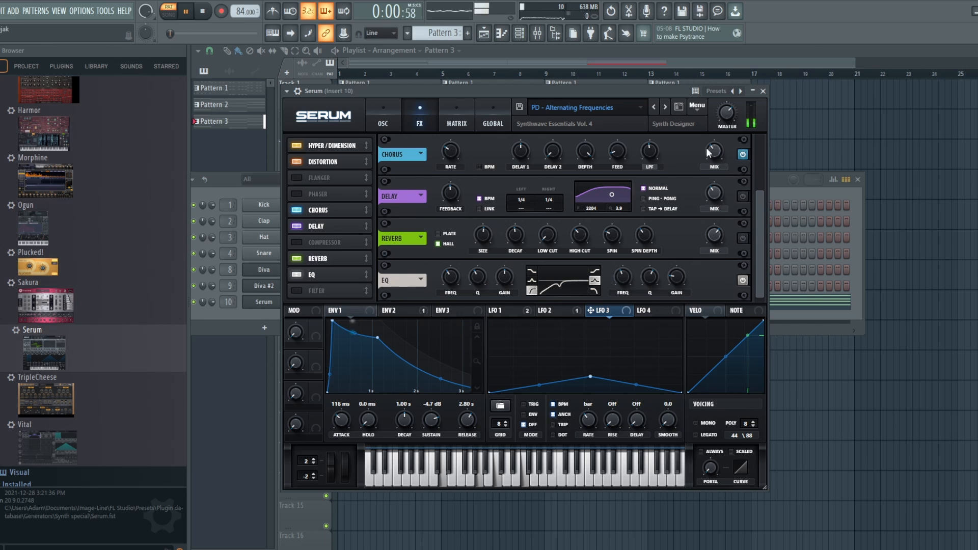
Sweep Serum's filter cutoff up to 690 Hz and down to 42 Hz, and adjust the master volume
{"action": "left_click", "coordinate": [392, 113]}
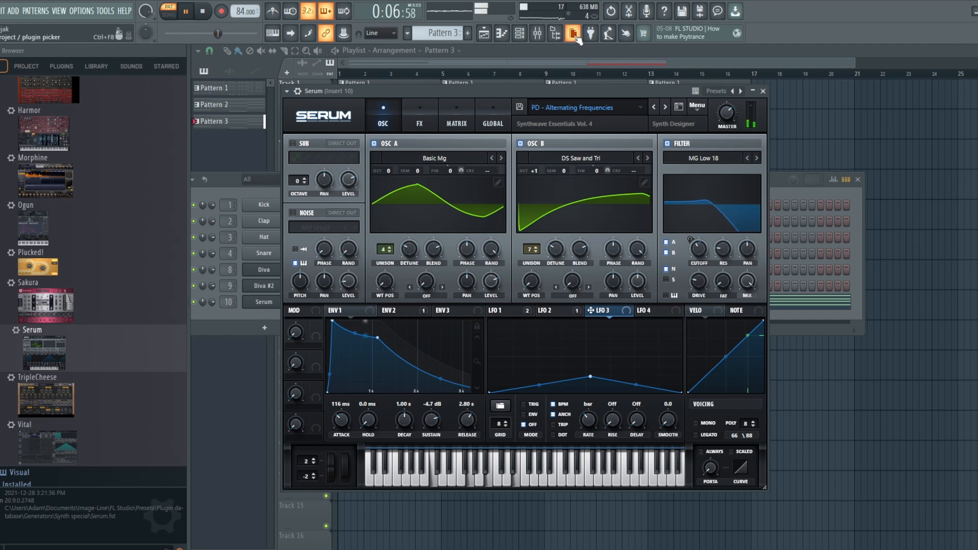
{"action": "left_click_drag", "start_coordinate": [706, 251], "coordinate": [701, 224]}
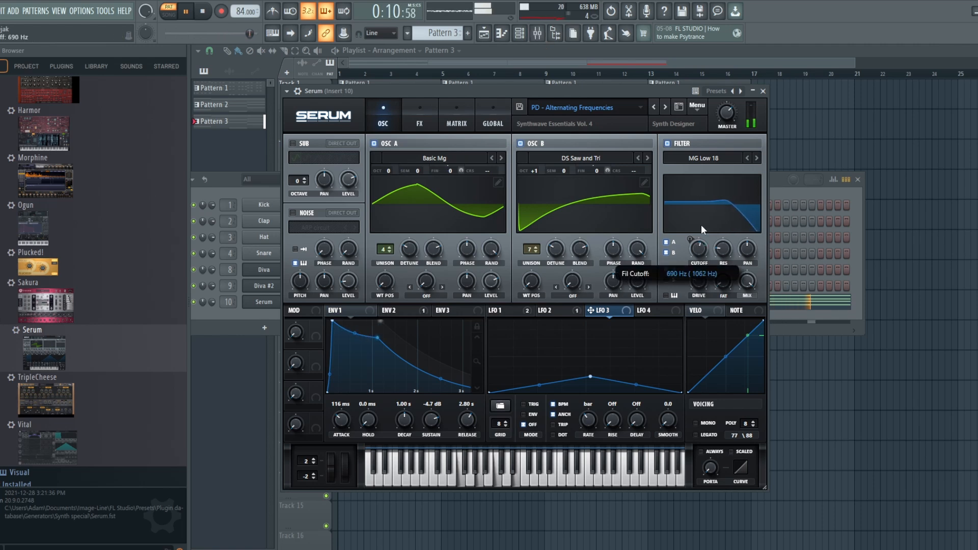
{"action": "left_click_drag", "start_coordinate": [700, 225], "coordinate": [700, 262]}
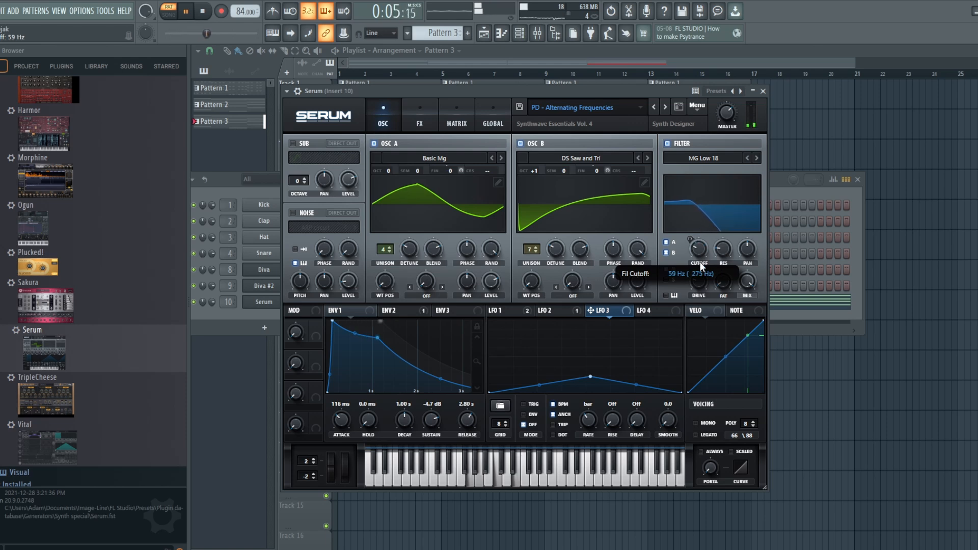
{"action": "left_click_drag", "start_coordinate": [700, 262], "coordinate": [700, 267]}
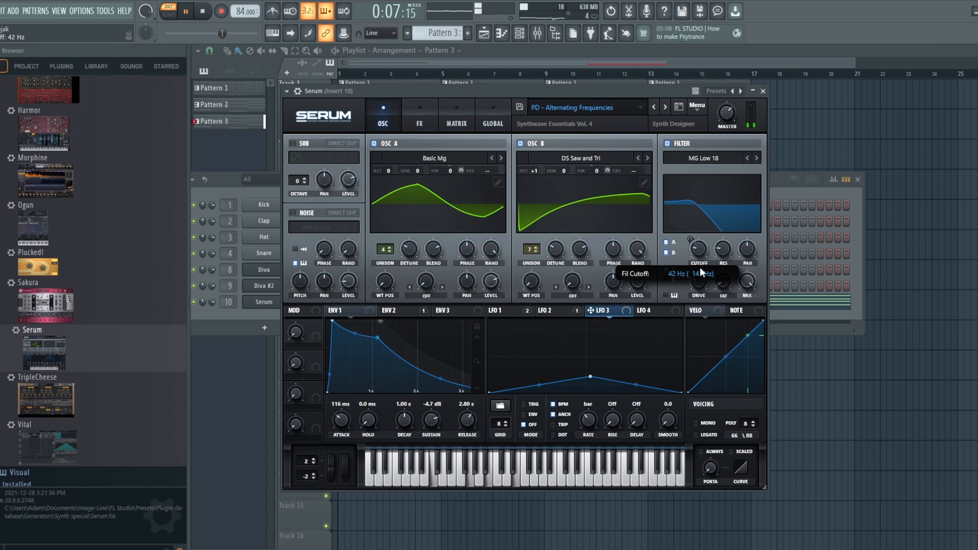
{"action": "left_click_drag", "start_coordinate": [725, 124], "coordinate": [726, 113]}
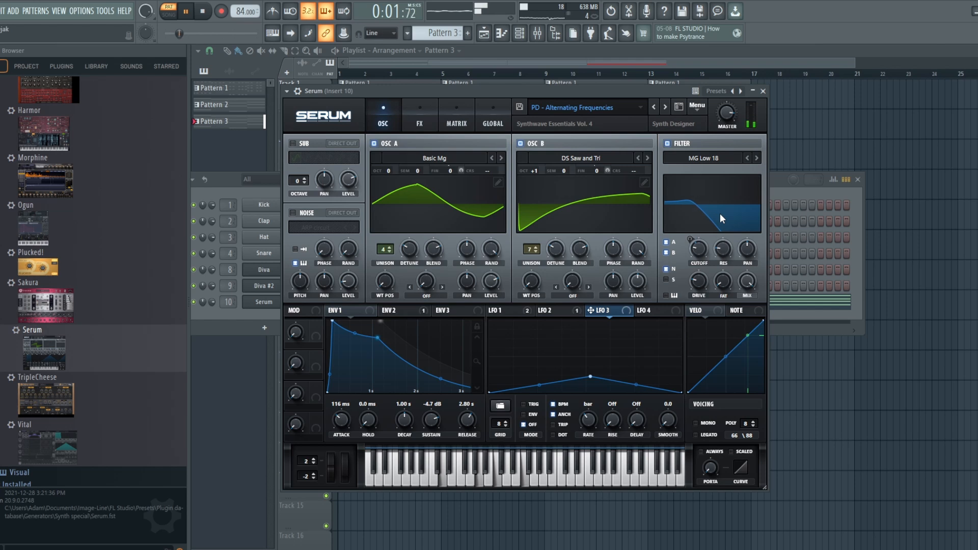
Lower the centre peak of Serum's LFO 1 shape to about 60% height and set the filter cutoff to 63 Hz
{"action": "left_click", "coordinate": [421, 310]}
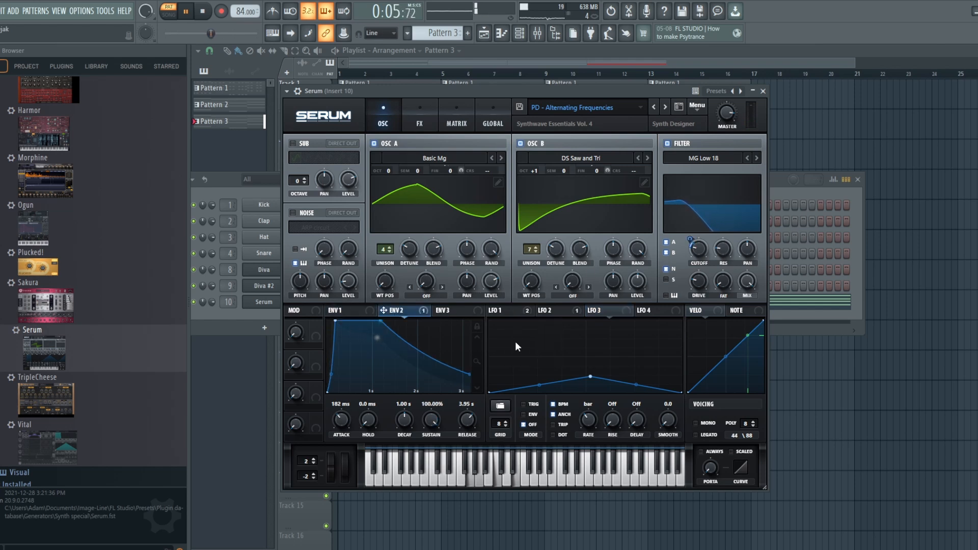
{"action": "left_click", "coordinate": [531, 311]}
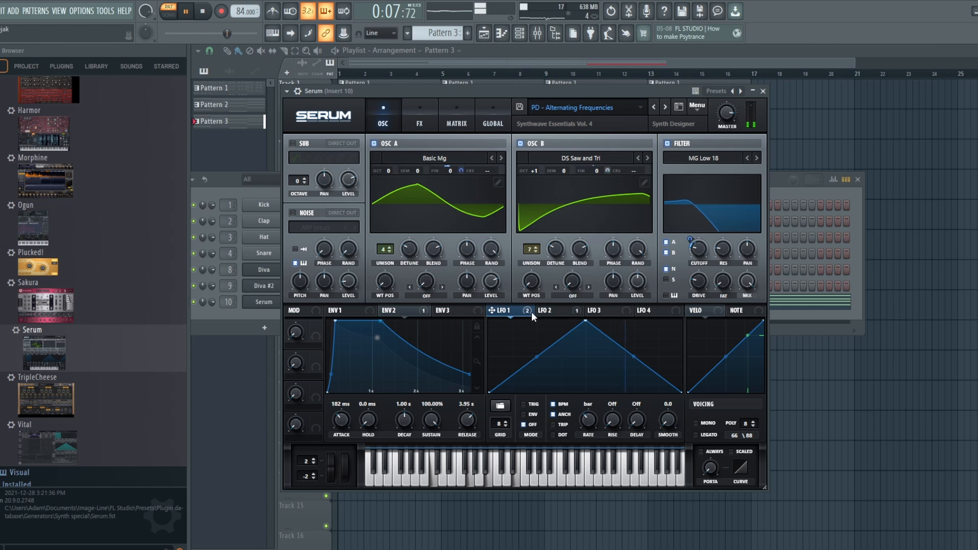
{"action": "left_click_drag", "start_coordinate": [587, 324], "coordinate": [588, 350]}
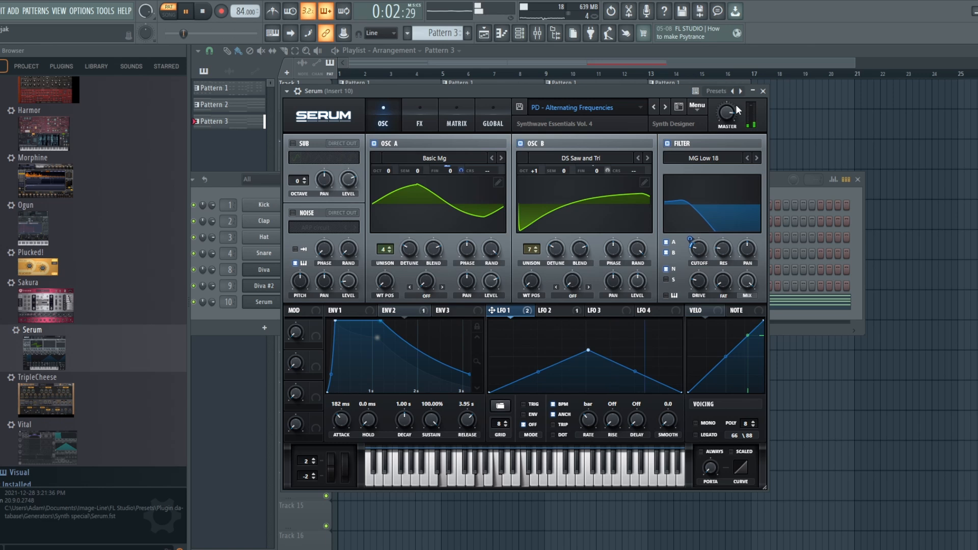
{"action": "mouse_move", "coordinate": [699, 252]}
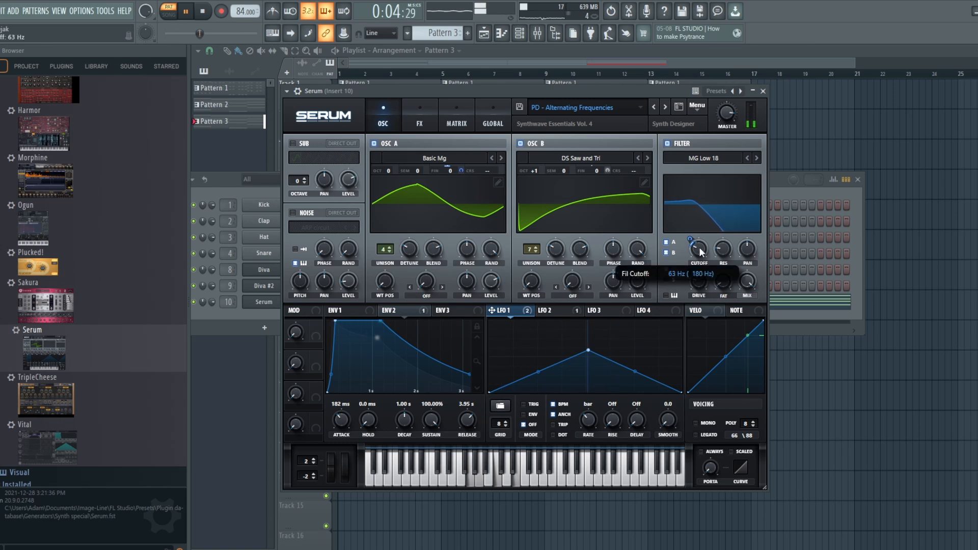
Switch on Serum's reverb and delay effects and set the delay filter to 3908 Hz with a Q of 1.2
{"action": "left_click", "coordinate": [423, 118]}
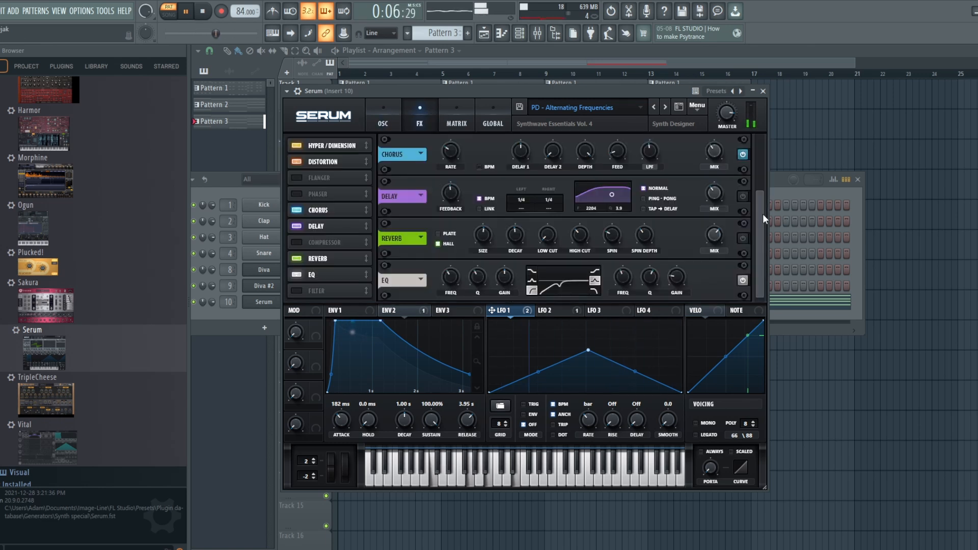
{"action": "scroll", "coordinate": [759, 214], "scroll_direction": "up", "scroll_amount": 2}
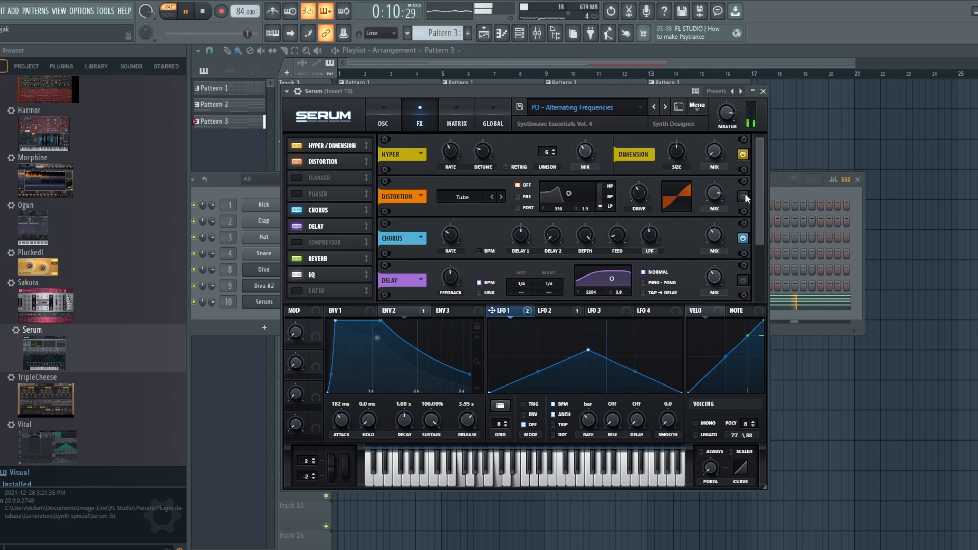
{"action": "scroll", "coordinate": [756, 214], "scroll_direction": "down", "scroll_amount": 1}
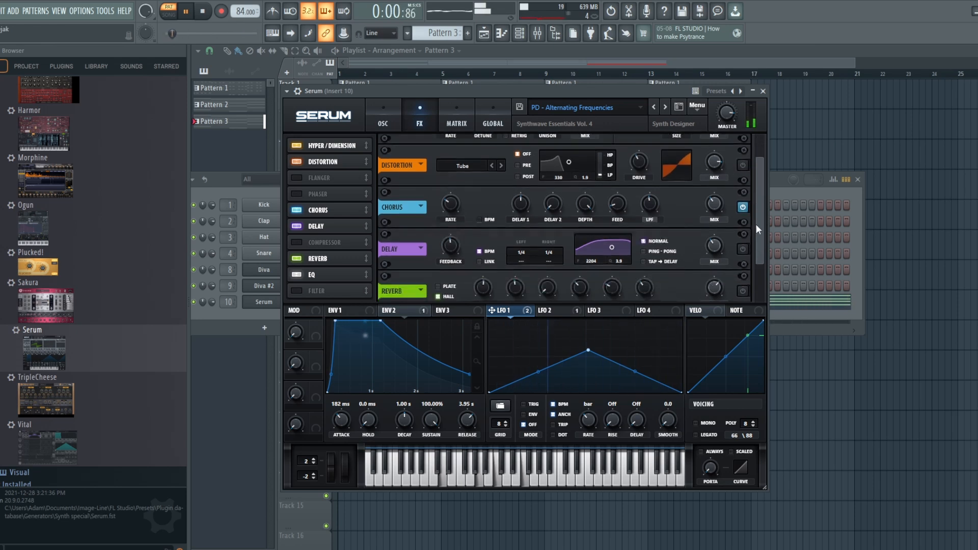
{"action": "scroll", "coordinate": [756, 224], "scroll_direction": "down", "scroll_amount": 1}
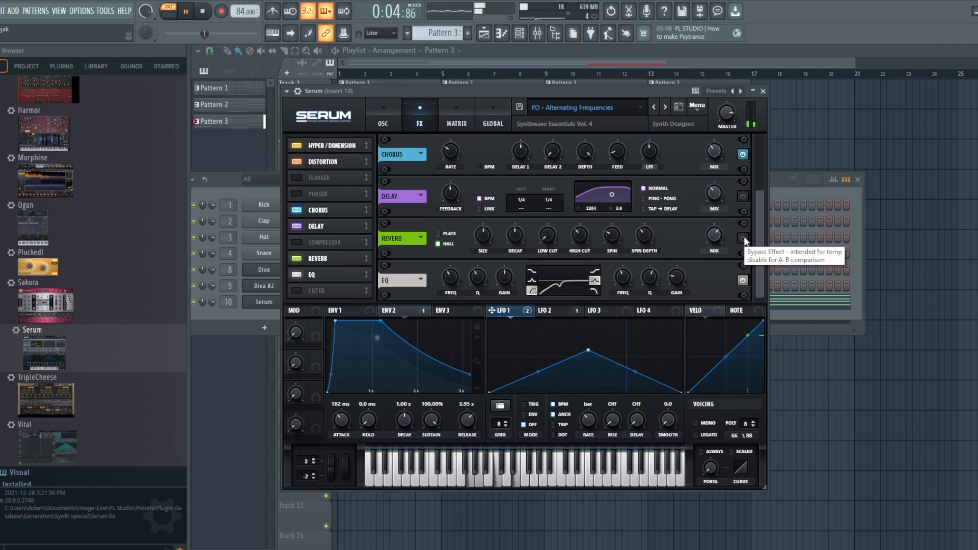
{"action": "left_click", "coordinate": [203, 12]}
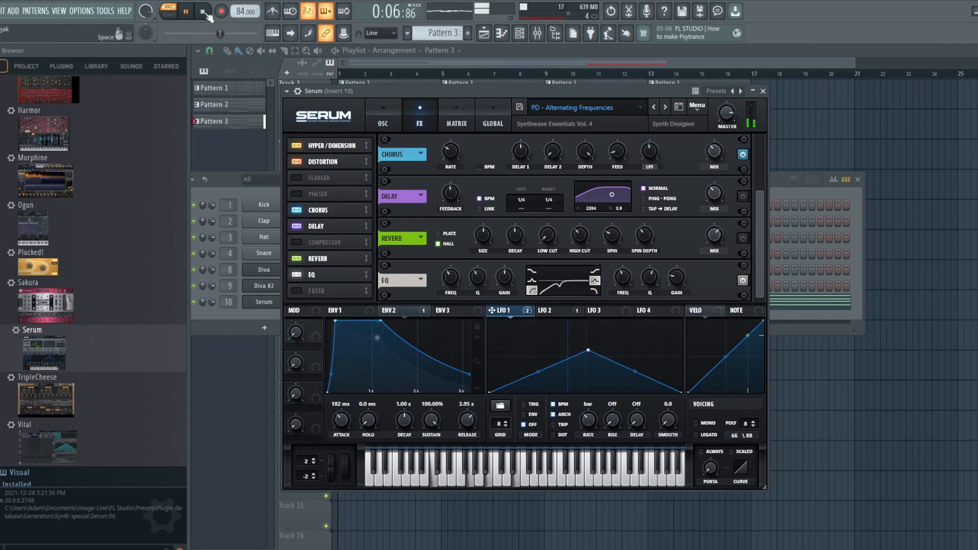
{"action": "left_click", "coordinate": [745, 238]}
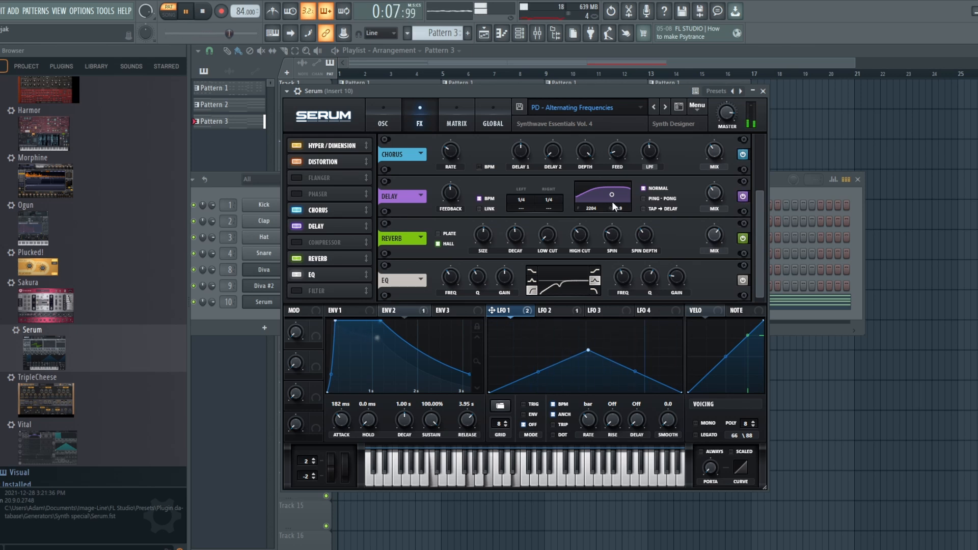
{"action": "left_click_drag", "start_coordinate": [617, 194], "coordinate": [618, 200]}
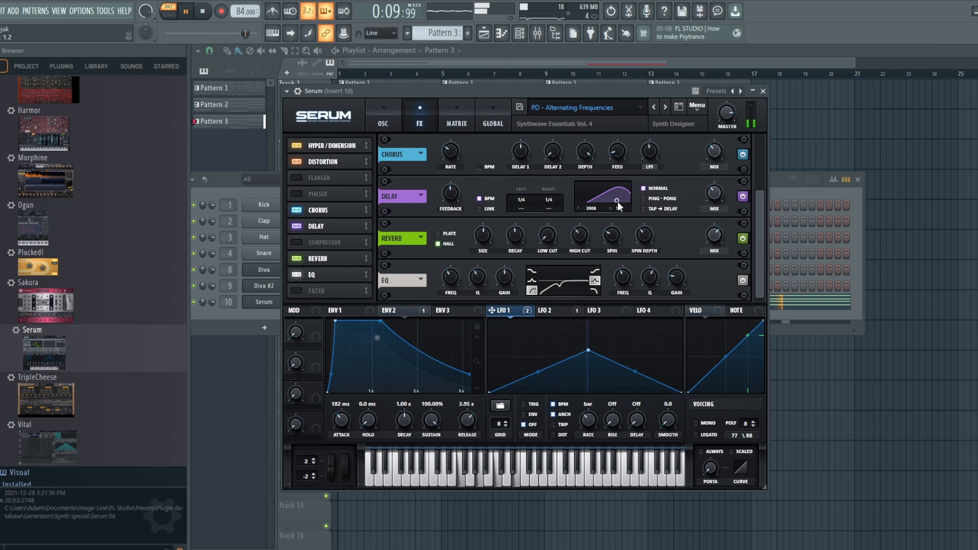
Play the arrangement from the start and set Serum's filter cutoff to 118 Hz
{"action": "left_click", "coordinate": [389, 114]}
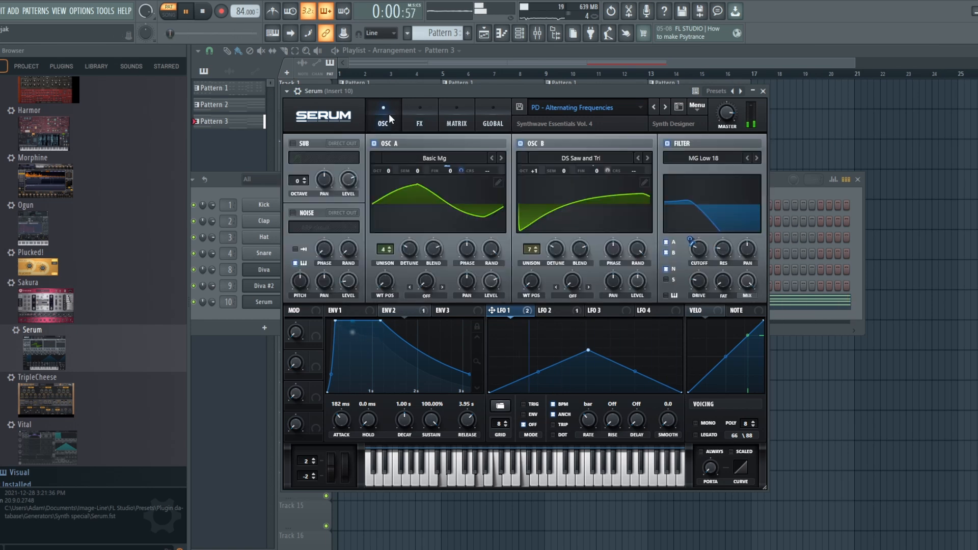
{"action": "mouse_move", "coordinate": [704, 249]}
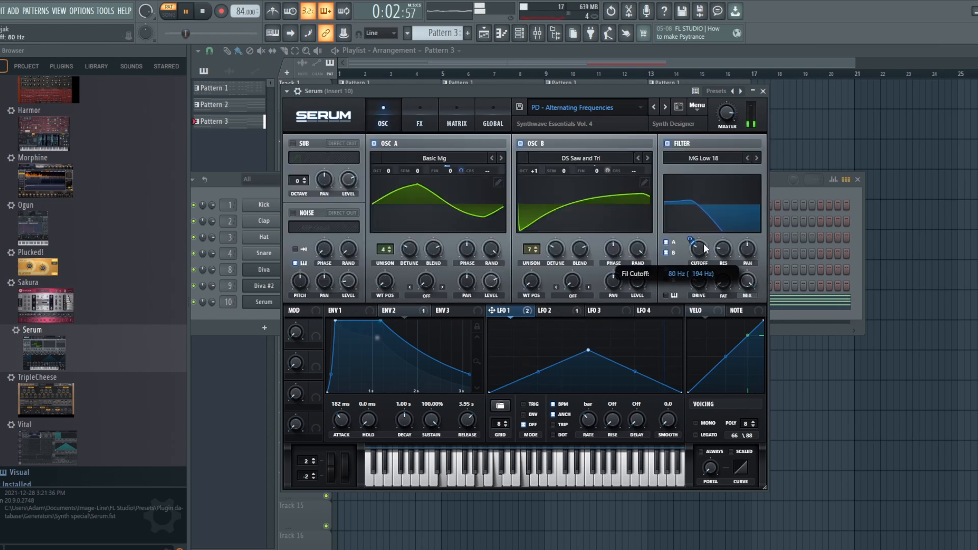
{"action": "left_click", "coordinate": [203, 11]}
{"action": "left_click", "coordinate": [186, 11]}
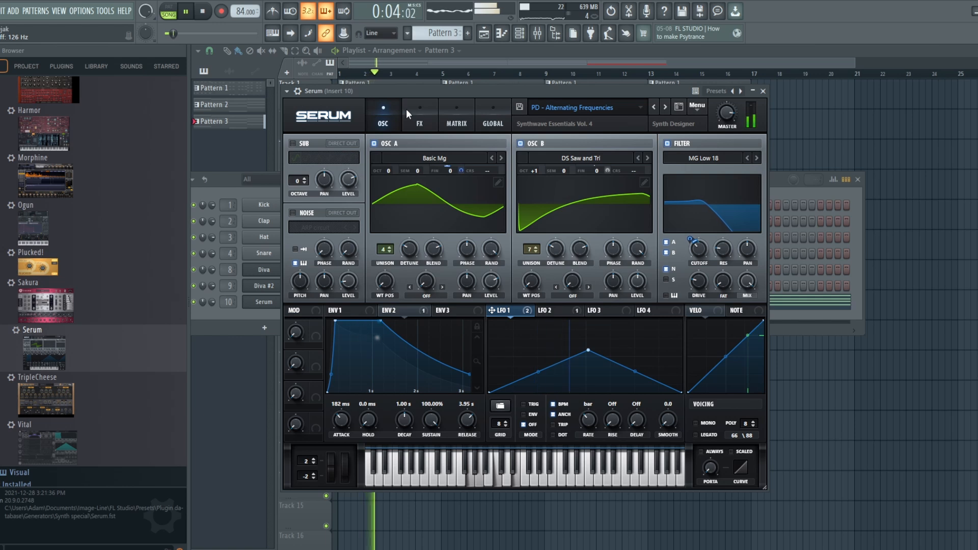
{"action": "mouse_move", "coordinate": [699, 260]}
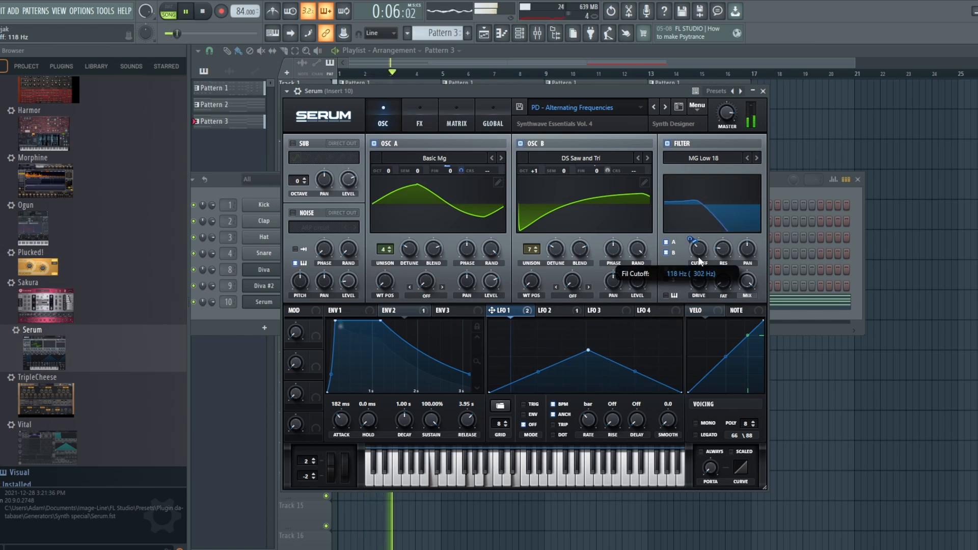
{"action": "mouse_move", "coordinate": [720, 121]}
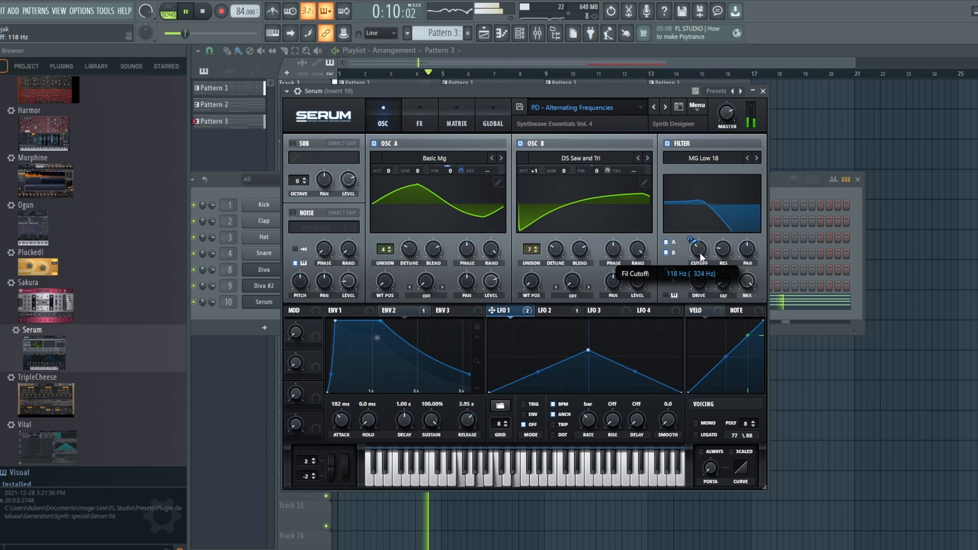
{"action": "mouse_move", "coordinate": [705, 283]}
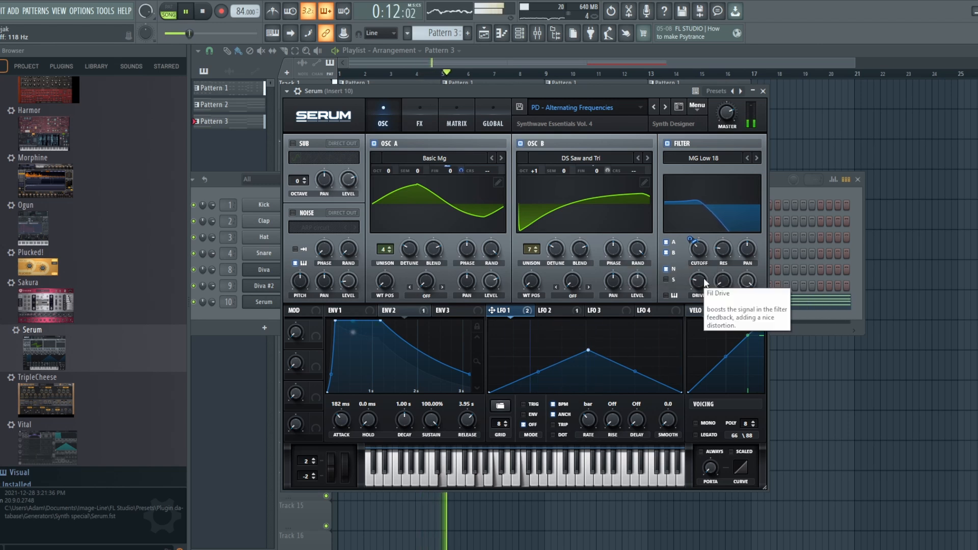
Check Serum's LFO 2 and LFO 3 assignments and its effects chain while the arrangement plays
{"action": "left_click", "coordinate": [422, 120]}
{"action": "left_click", "coordinate": [380, 120]}
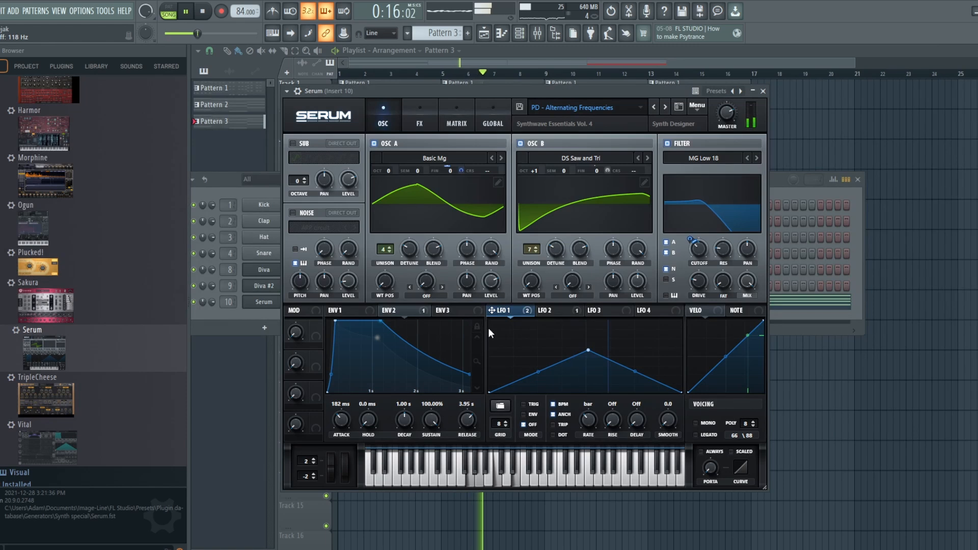
{"action": "left_click", "coordinate": [611, 310]}
{"action": "left_click", "coordinate": [561, 308]}
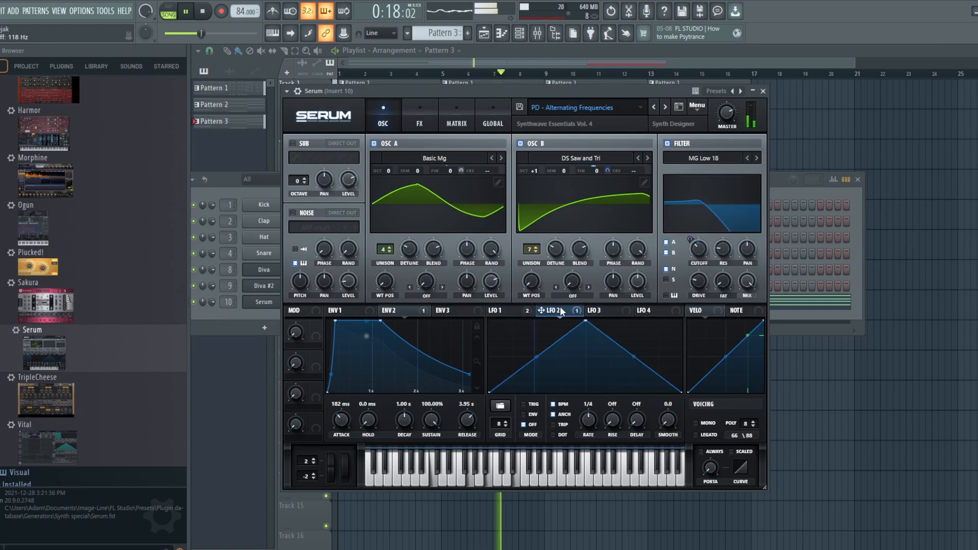
{"action": "left_click", "coordinate": [429, 107]}
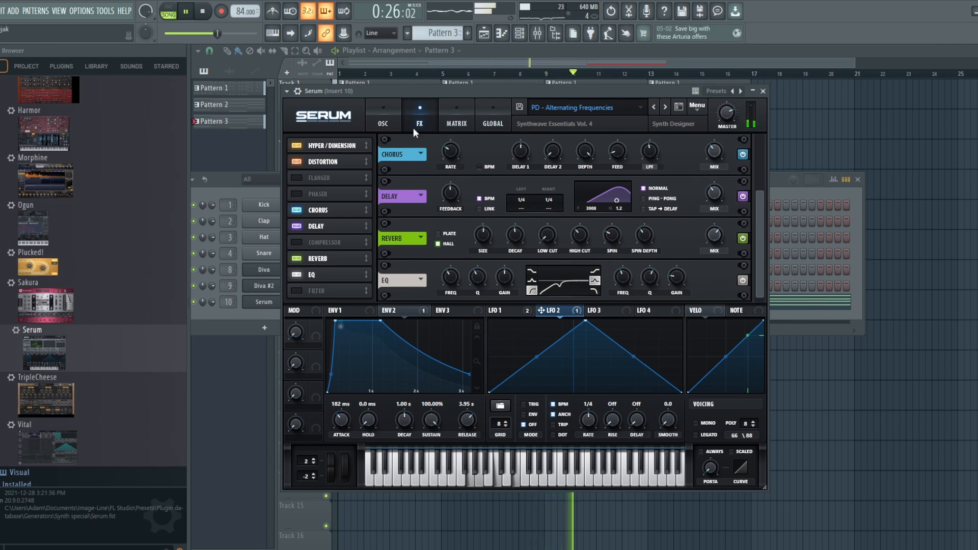
{"action": "left_click", "coordinate": [390, 115]}
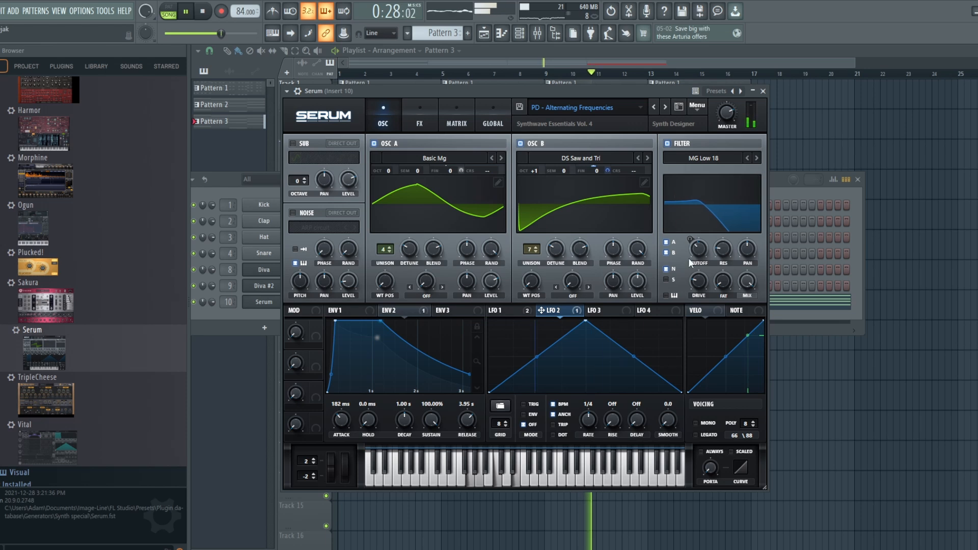
Set Serum's filter cutoff to 122 Hz during playback and look through its effects chain with playback stopped
{"action": "mouse_move", "coordinate": [695, 255]}
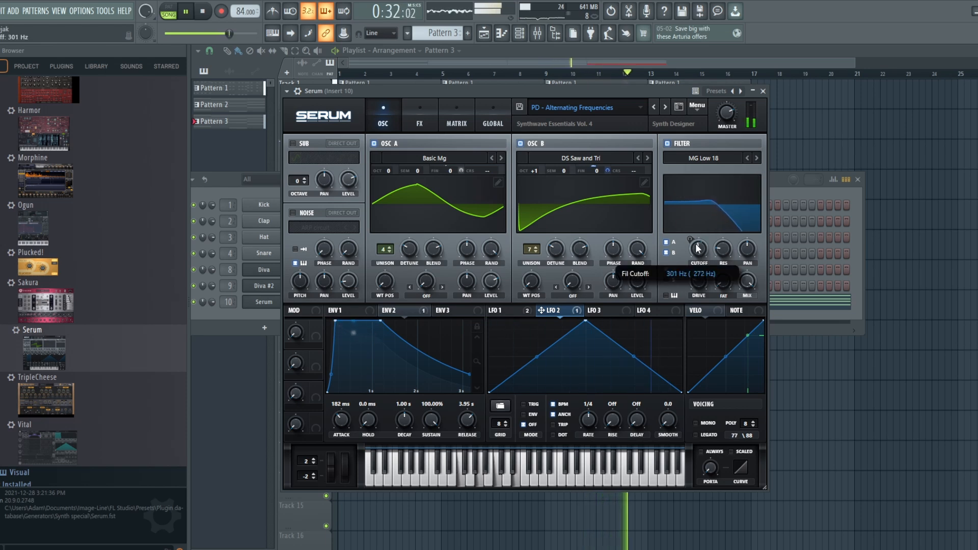
{"action": "left_click_drag", "start_coordinate": [697, 245], "coordinate": [692, 257]}
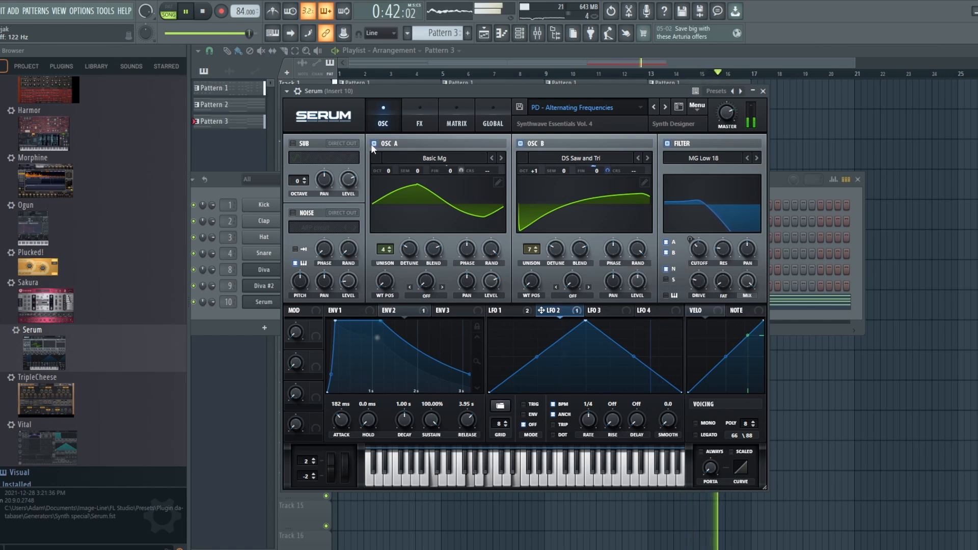
{"action": "left_click", "coordinate": [422, 116]}
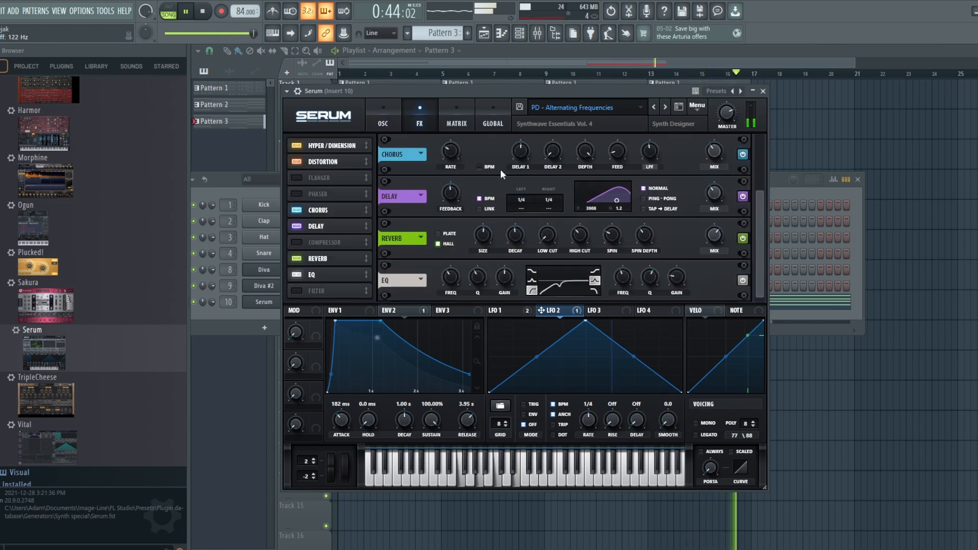
{"action": "key", "text": "space"}
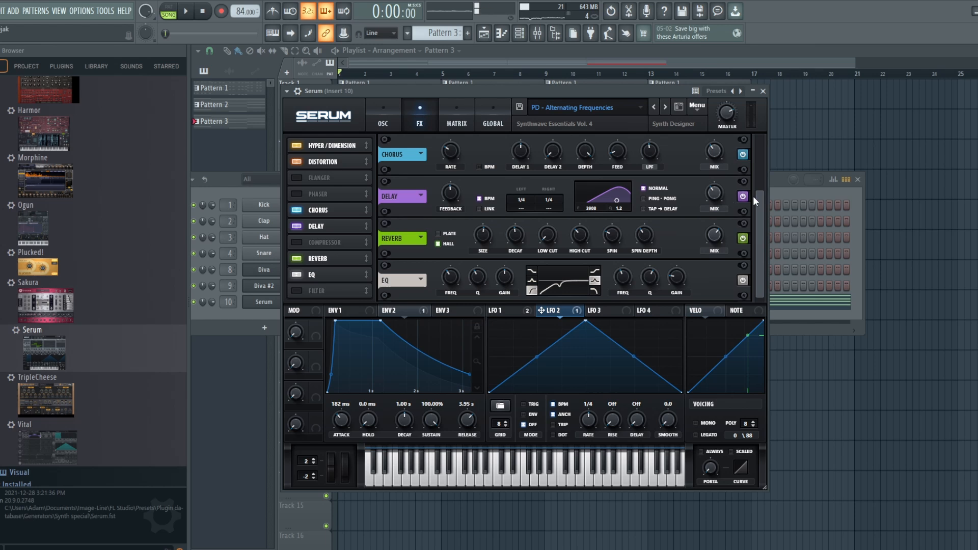
{"action": "left_click_drag", "start_coordinate": [755, 196], "coordinate": [759, 140]}
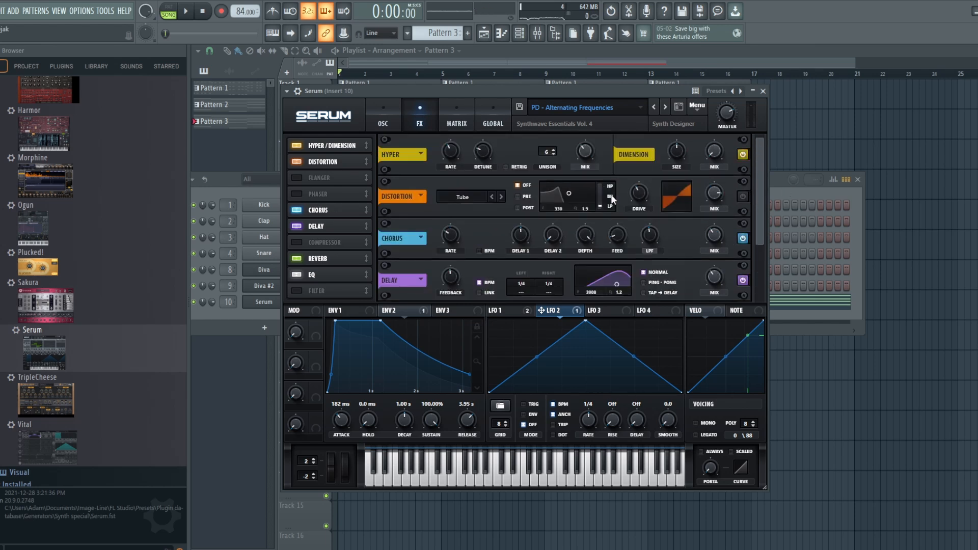
{"action": "left_click", "coordinate": [386, 109]}
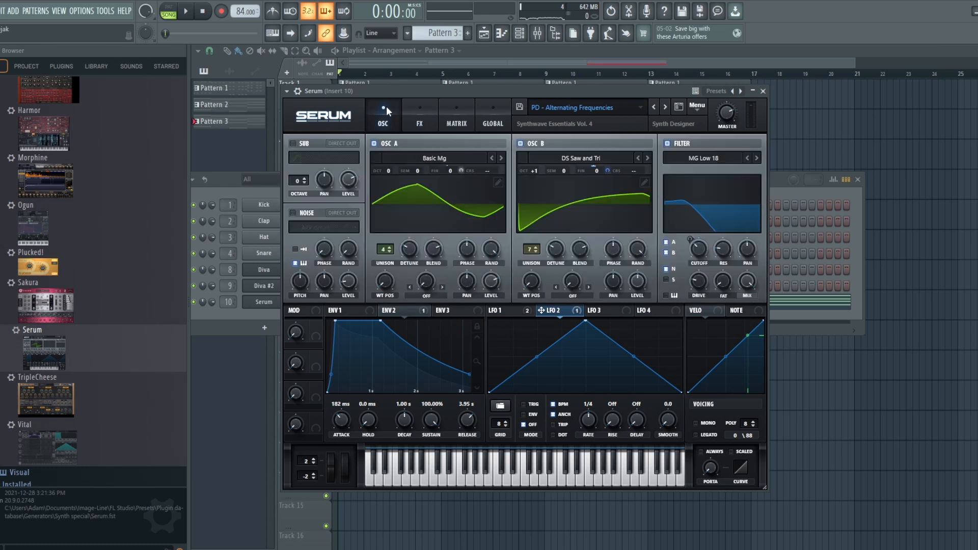
Unmute Track 2 and stagger the chord clips in the playlist so Pattern 3 starts at bar 5 and Pattern 2 at bar 9
{"action": "left_click", "coordinate": [483, 34]}
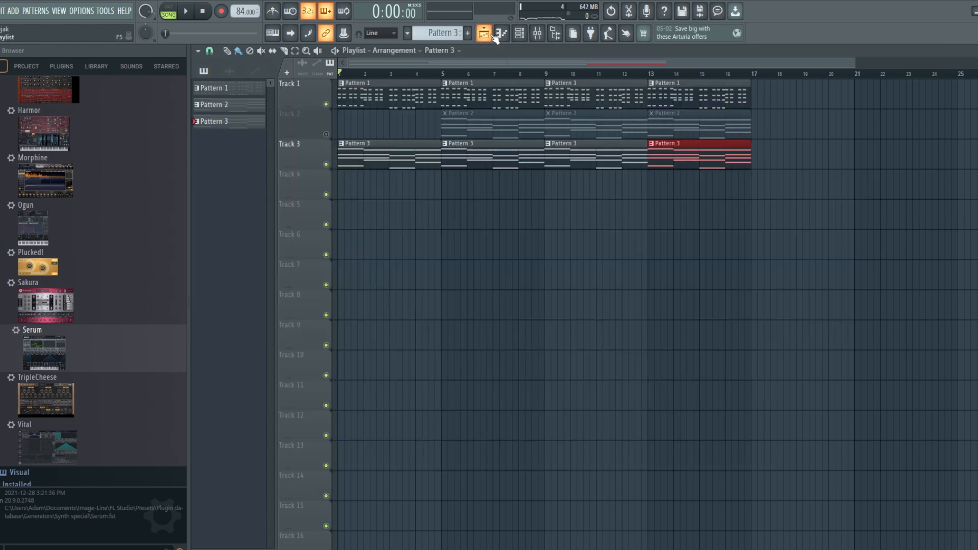
{"action": "left_click", "coordinate": [326, 134]}
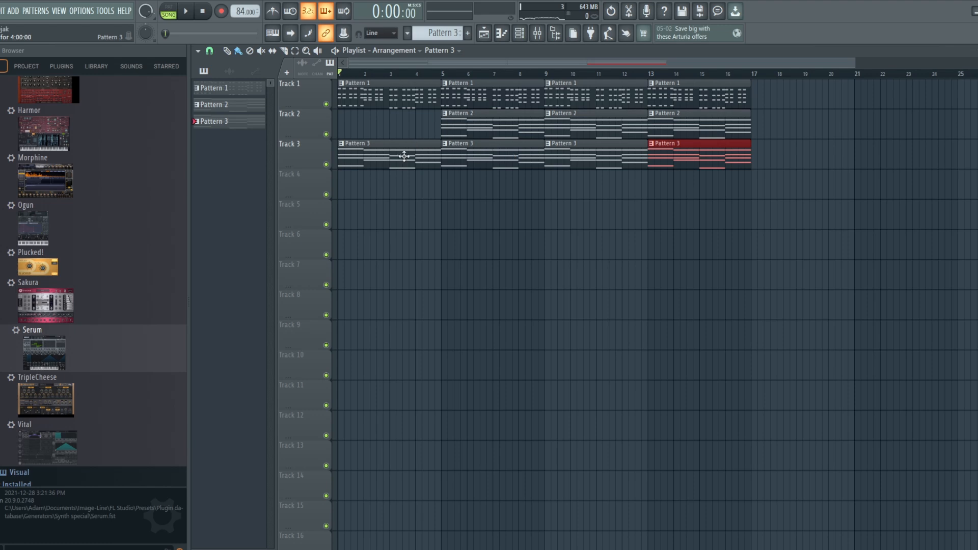
{"action": "right_click", "coordinate": [475, 129]}
{"action": "right_click", "coordinate": [419, 151]}
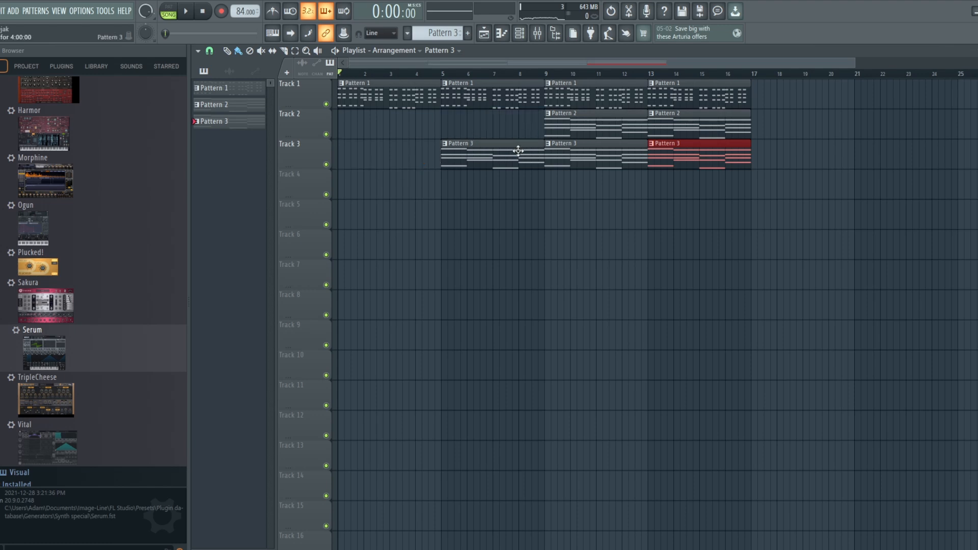
{"action": "right_click", "coordinate": [474, 162]}
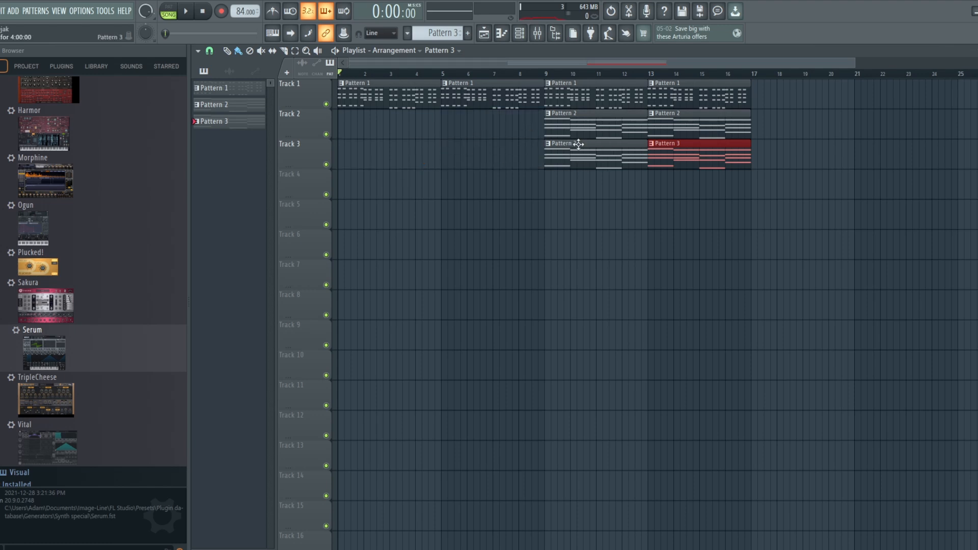
{"action": "left_click", "coordinate": [487, 155], "text": "ctrl"}
{"action": "left_click", "coordinate": [449, 154]}
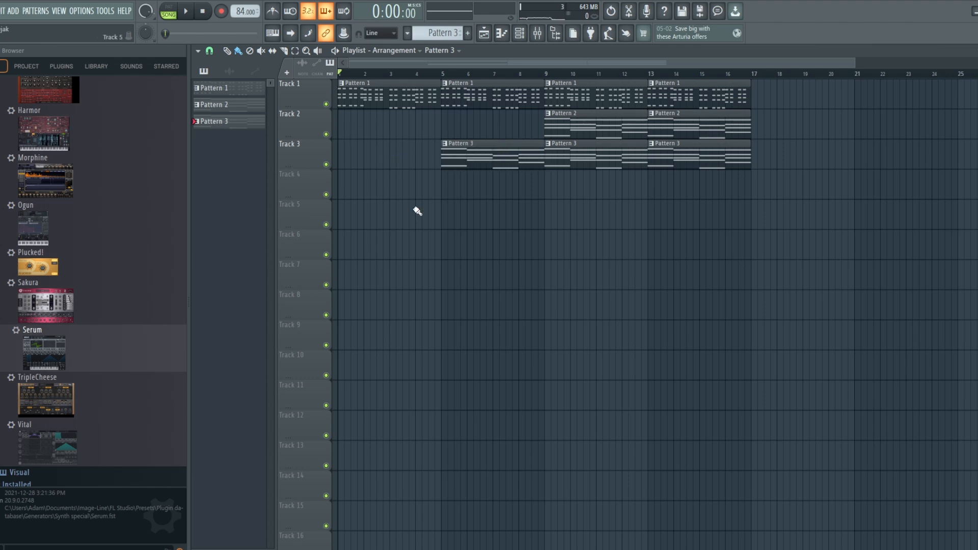
Play the staggered arrangement from the start and open the mixer to check the instrument levels
{"action": "left_click", "coordinate": [186, 12]}
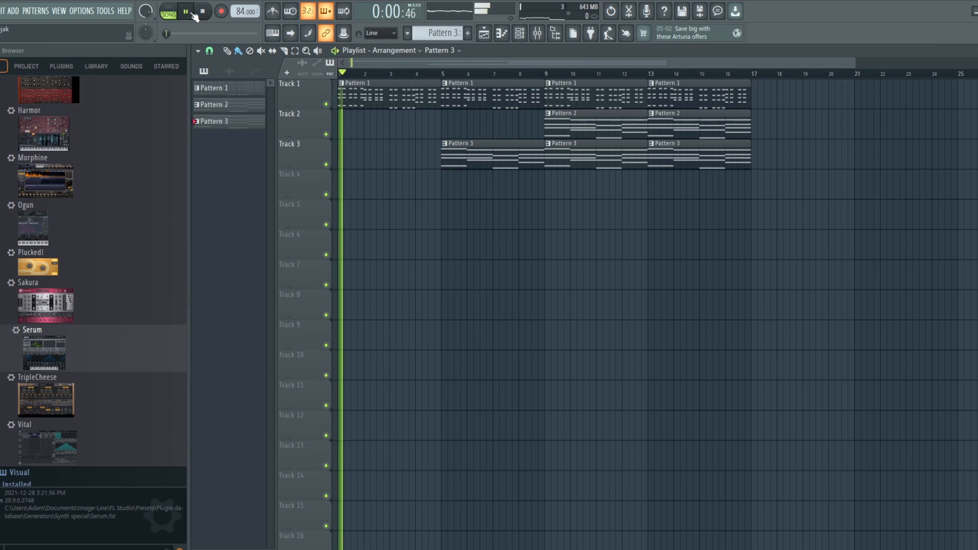
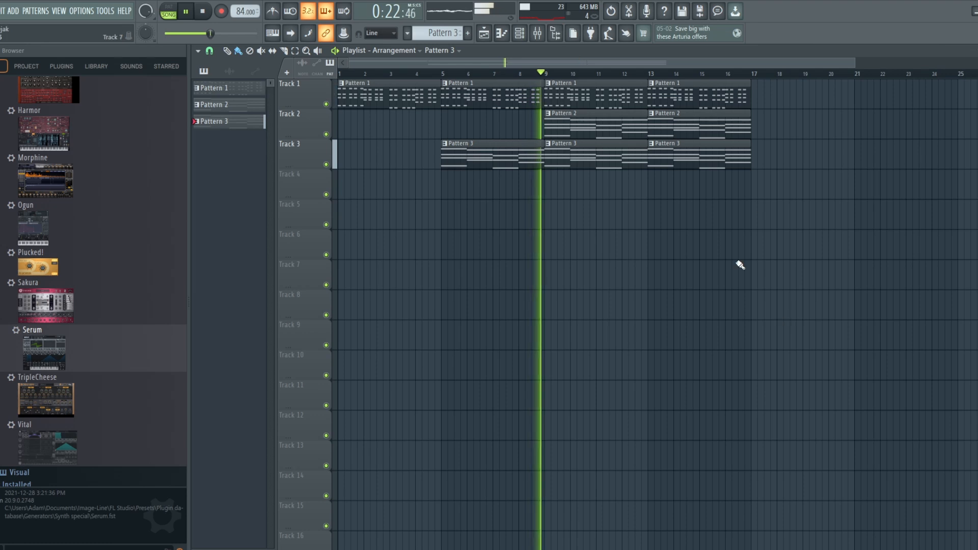
{"action": "left_click", "coordinate": [522, 36]}
{"action": "left_click", "coordinate": [539, 35]}
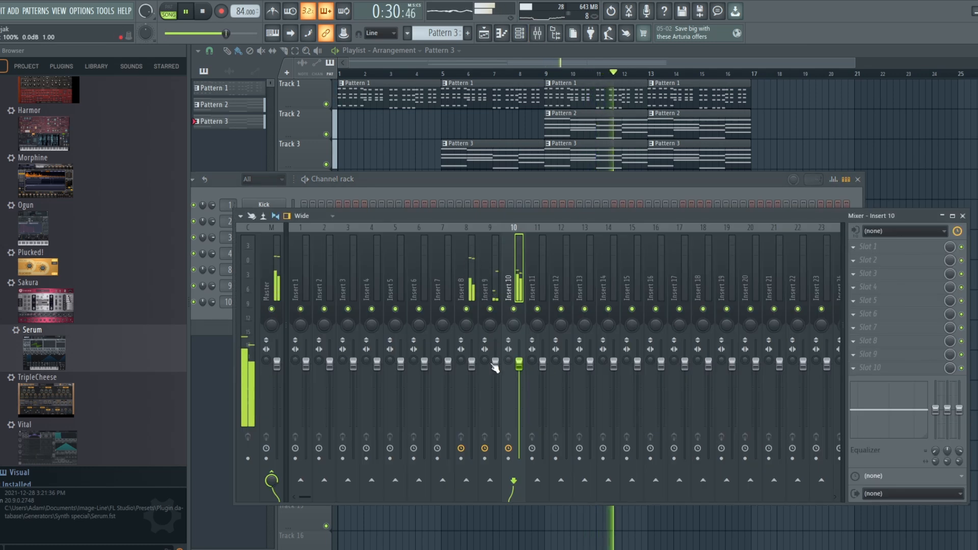
Lower the Insert 9 mixer fader, then stop playback and return to the playlist
{"action": "left_click_drag", "start_coordinate": [495, 363], "coordinate": [495, 387]}
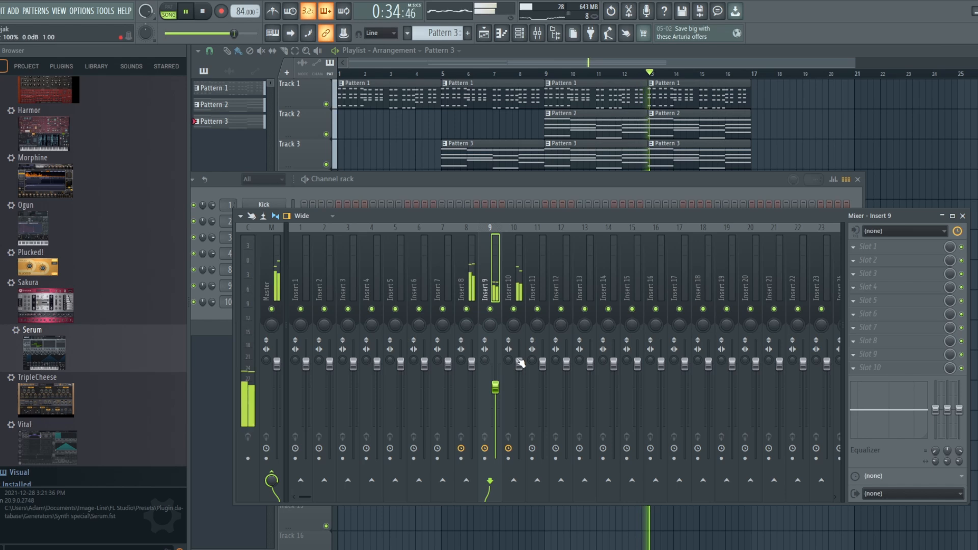
{"action": "key", "text": "space"}
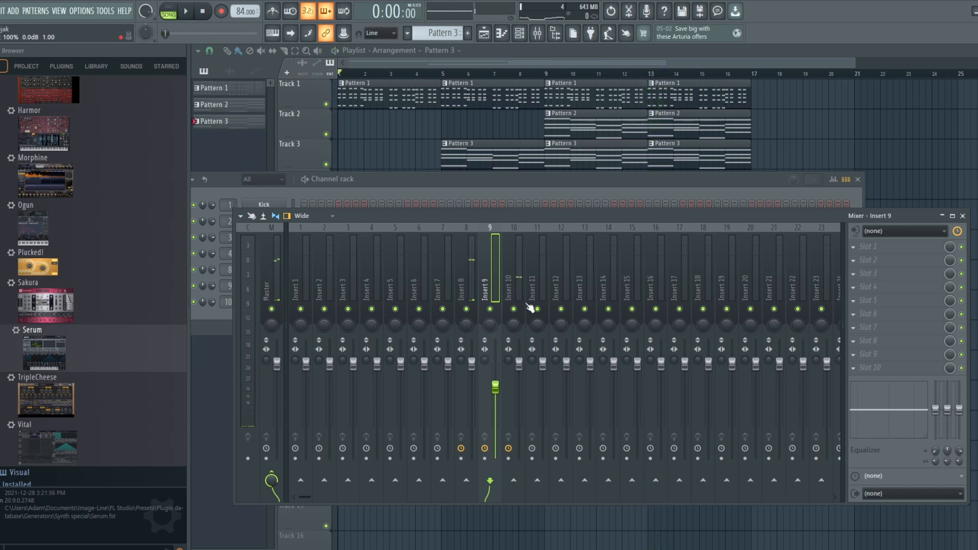
{"action": "left_click", "coordinate": [595, 53]}
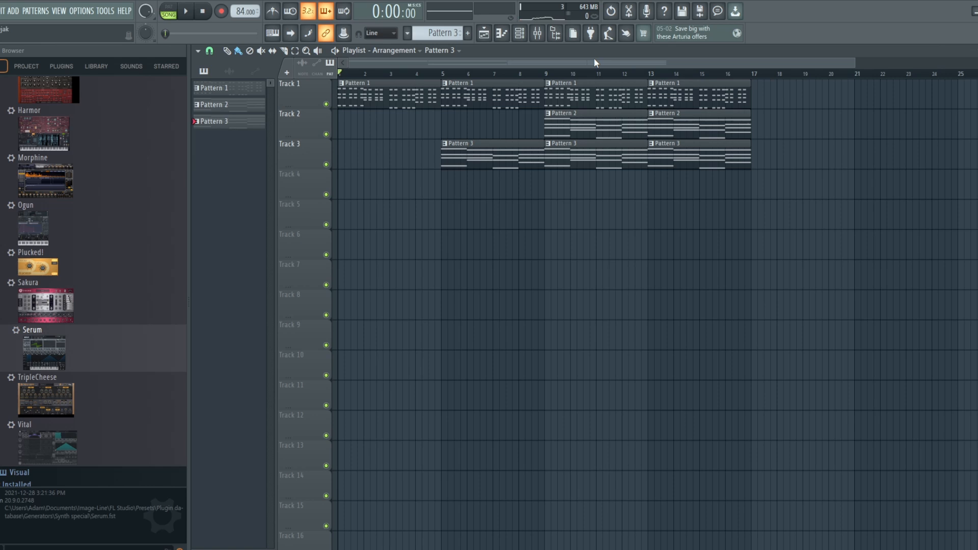
Review Pattern 3's chord notes and place a Pattern 3 clip at bar 1 on Track 3 of the playlist
{"action": "double_click", "coordinate": [475, 156]}
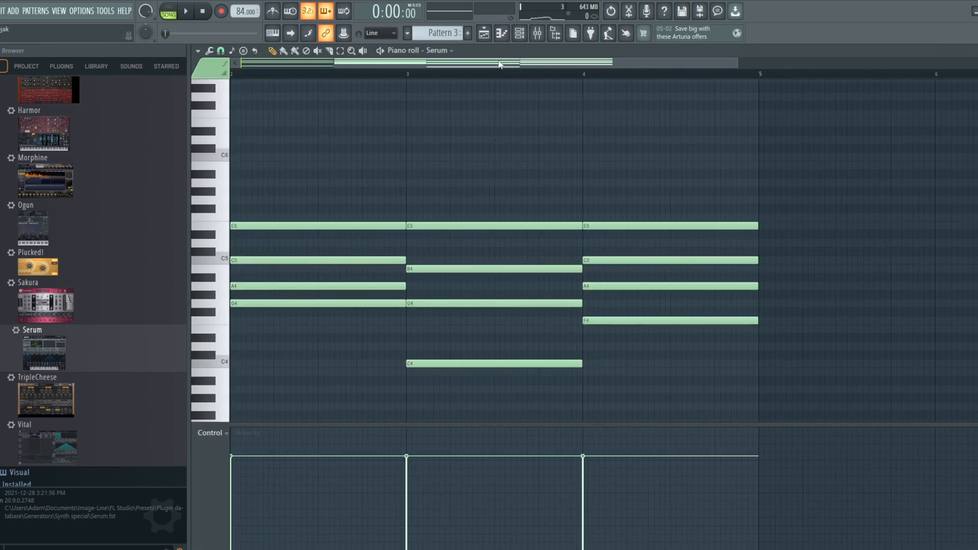
{"action": "left_click_drag", "start_coordinate": [501, 65], "coordinate": [311, 66]}
{"action": "left_click", "coordinate": [484, 34]}
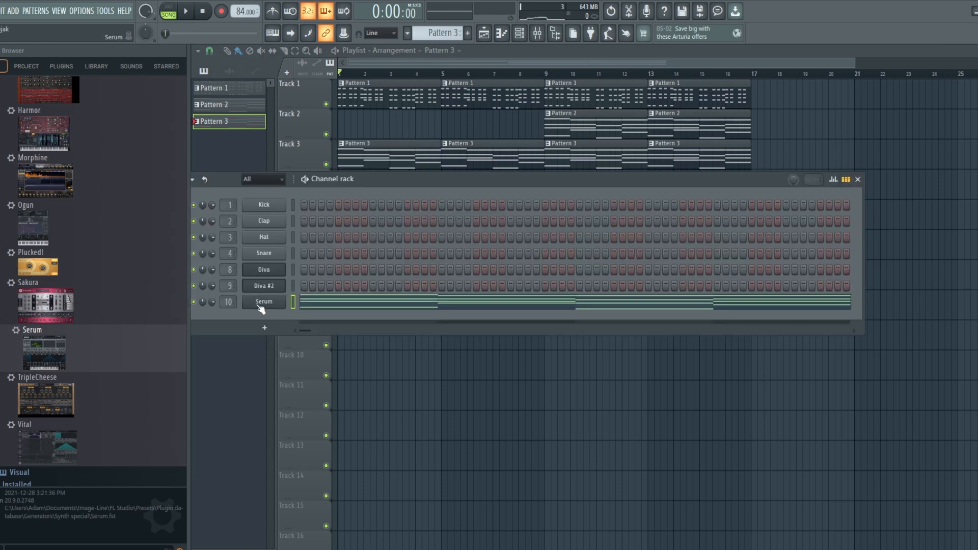
Try all of Pattern 3's Serum chords one octave higher during playback, then move them back down an octave and stop
{"action": "left_click", "coordinate": [262, 305]}
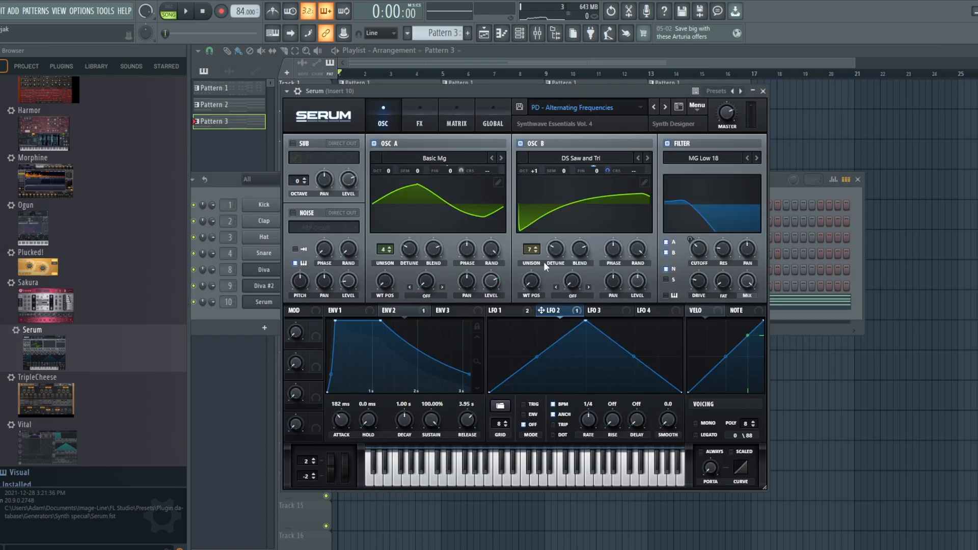
{"action": "left_click", "coordinate": [775, 180]}
{"action": "left_click", "coordinate": [390, 307]}
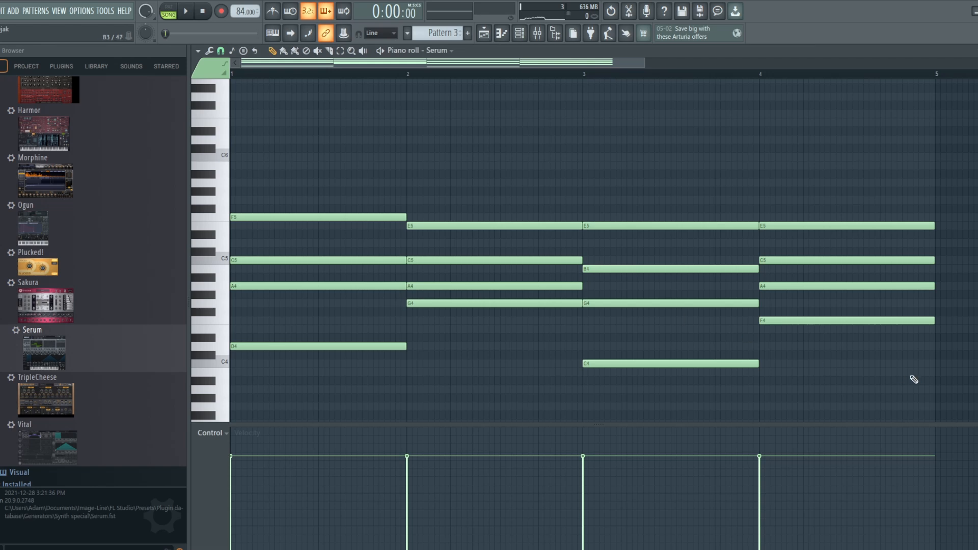
{"action": "left_click_drag", "start_coordinate": [911, 390], "coordinate": [351, 153]}
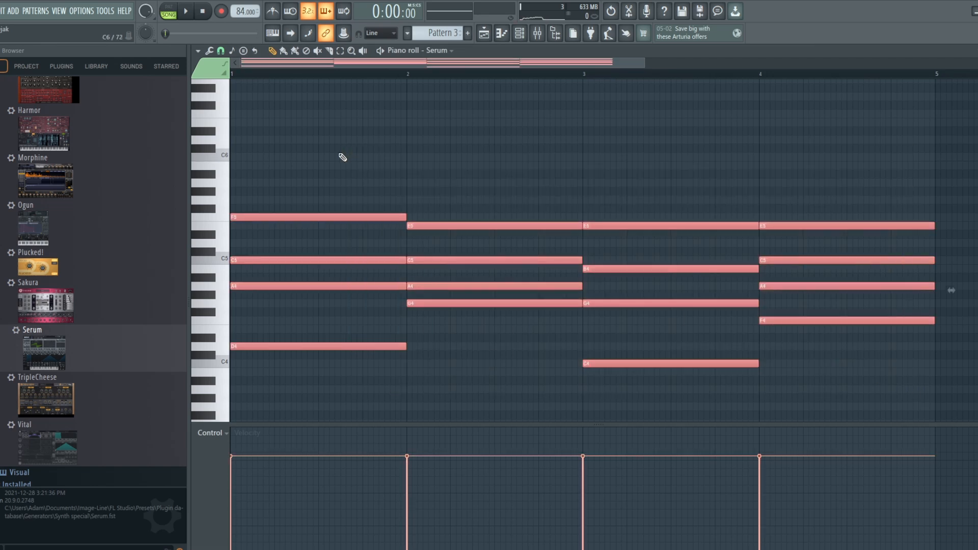
{"action": "key", "text": "space"}
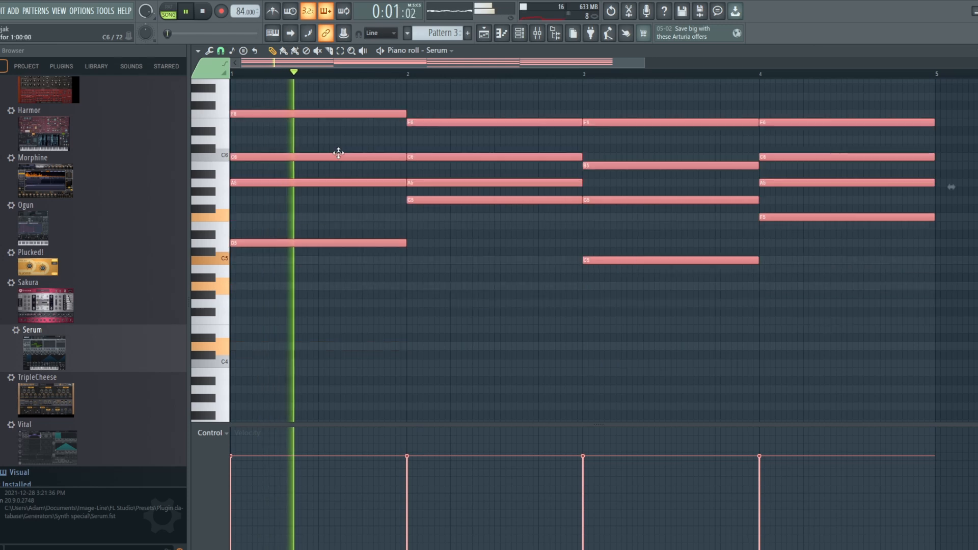
{"action": "key", "text": "ctrl+Up"}
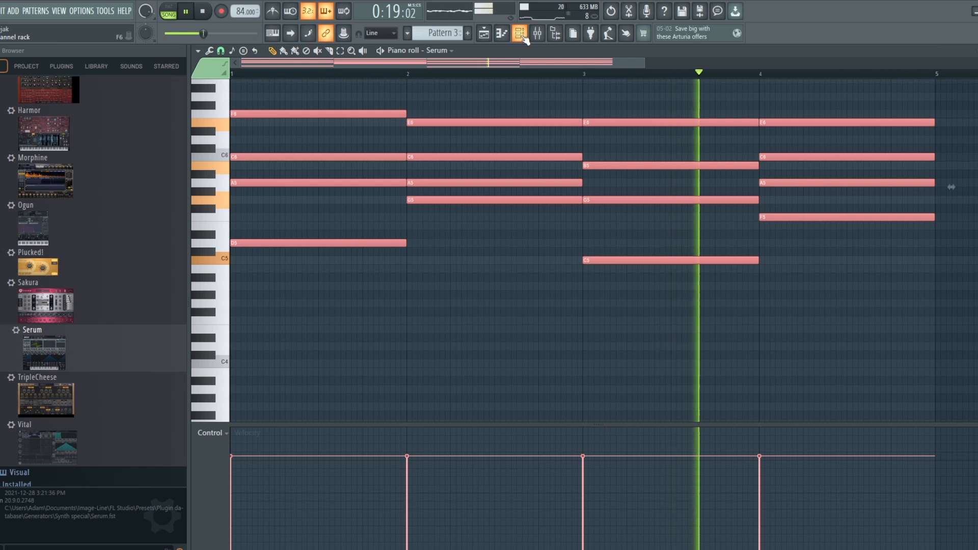
{"action": "key", "text": "ctrl+Down"}
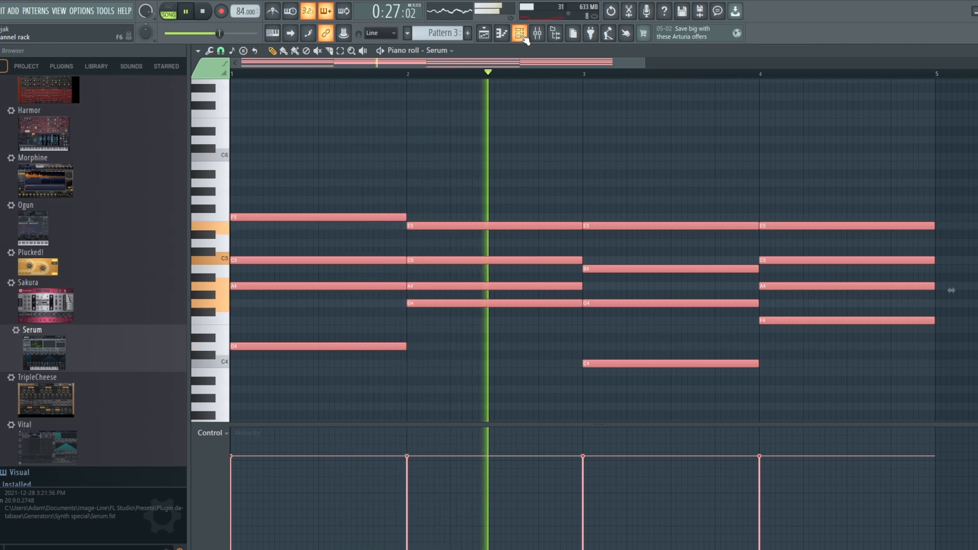
{"action": "key", "text": "space"}
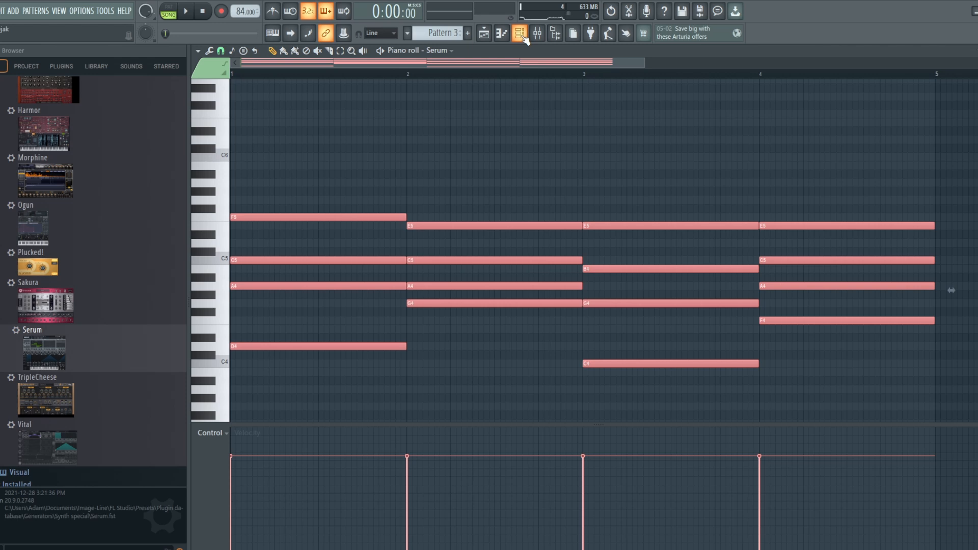
Return to the playlist and collapse the Synth special folder in the browser
{"action": "left_click", "coordinate": [521, 35]}
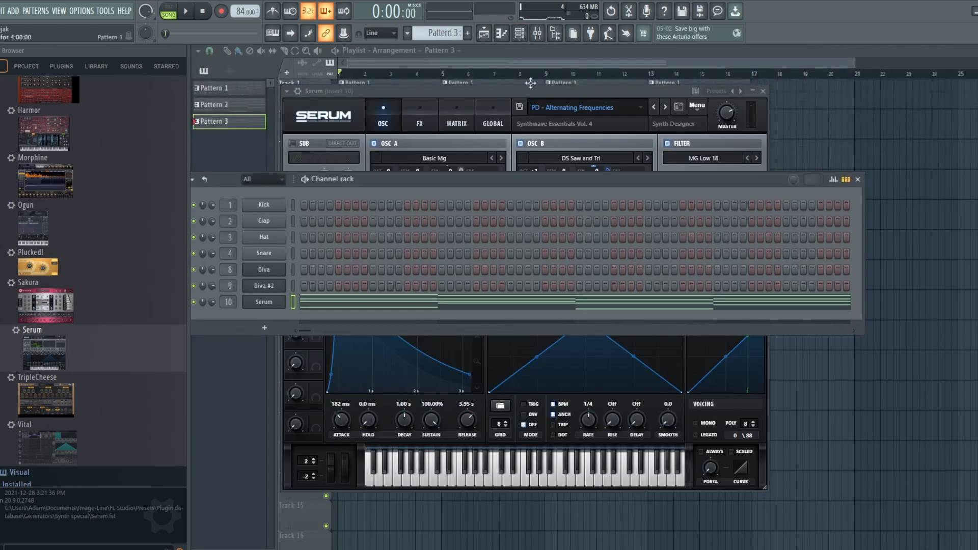
{"action": "left_click", "coordinate": [485, 36]}
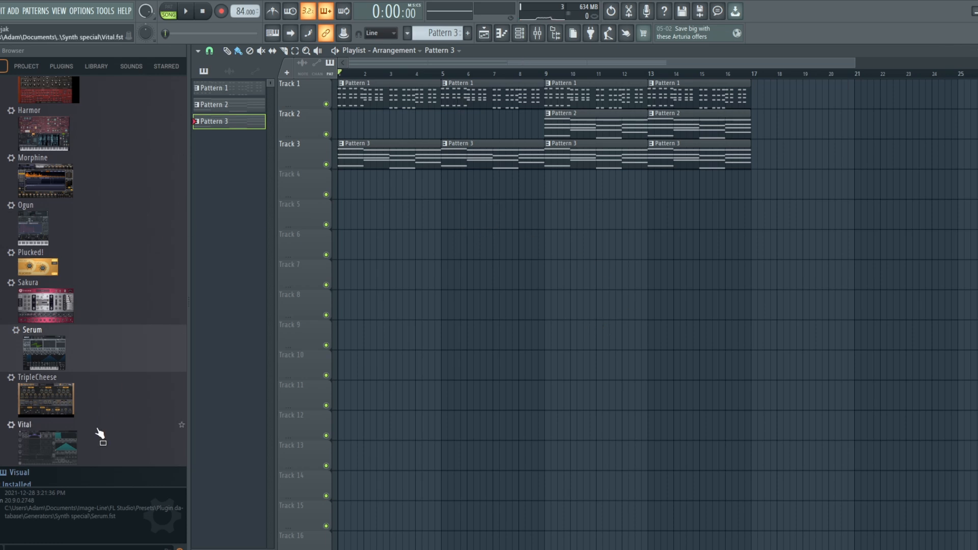
{"action": "scroll", "coordinate": [98, 434], "scroll_direction": "up", "scroll_amount": 5}
{"action": "left_click", "coordinate": [50, 246]}
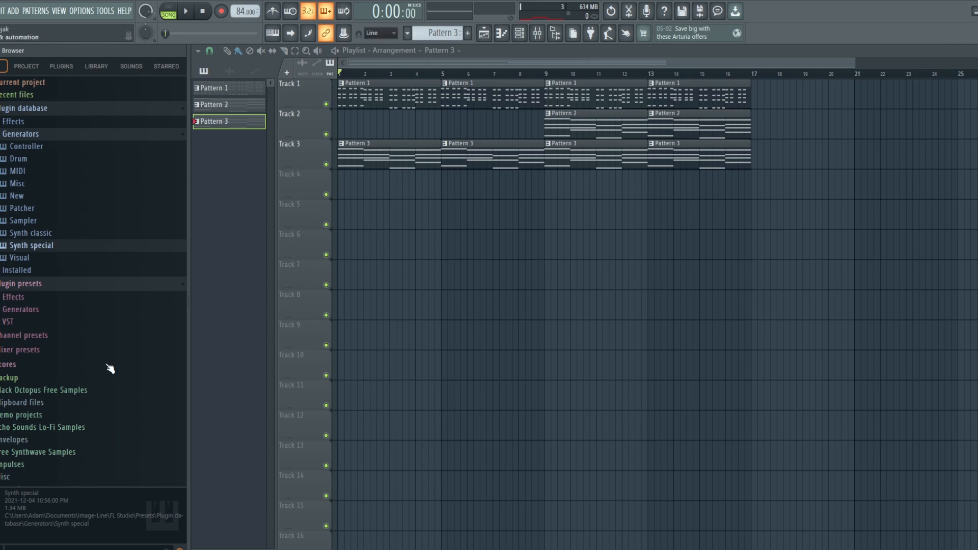
Create Pattern 4 and place its clip at bar 1 on Track 4
{"action": "left_click", "coordinate": [468, 33]}
{"action": "key", "text": "ctrl+z"}
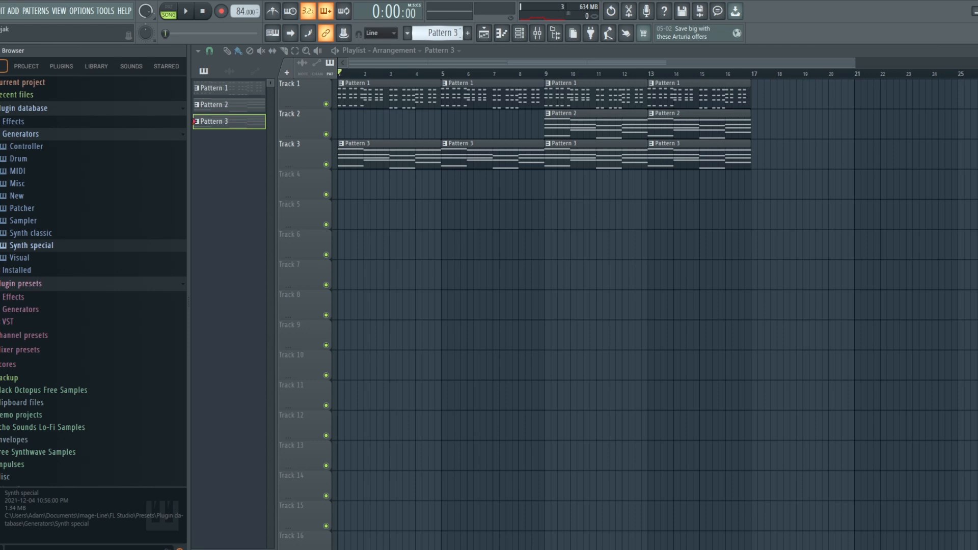
{"action": "left_click_drag", "start_coordinate": [437, 33], "coordinate": [434, 53]}
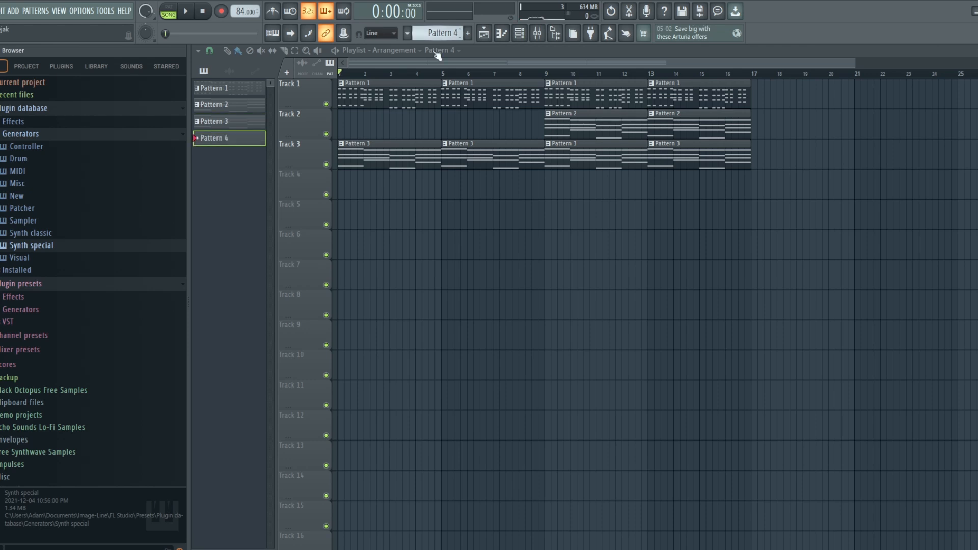
{"action": "left_click", "coordinate": [11, 135]}
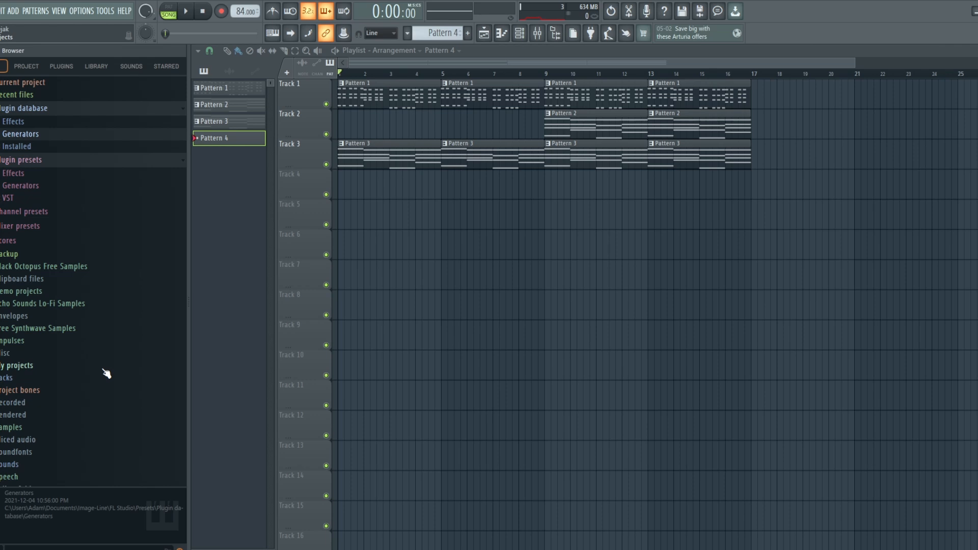
{"action": "left_click", "coordinate": [347, 179]}
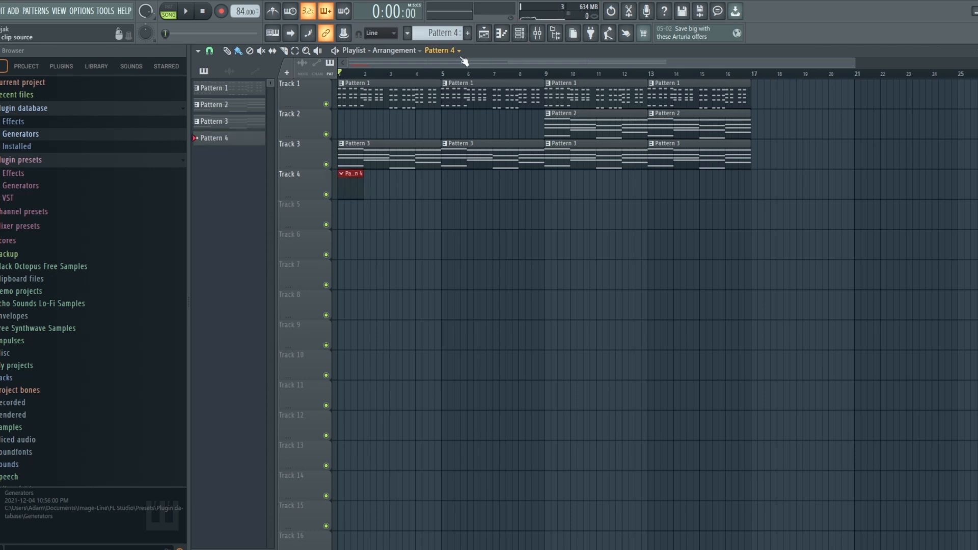
Show the channel rack and expand the Kick folder within the Drums samples in the browser
{"action": "left_click", "coordinate": [519, 34]}
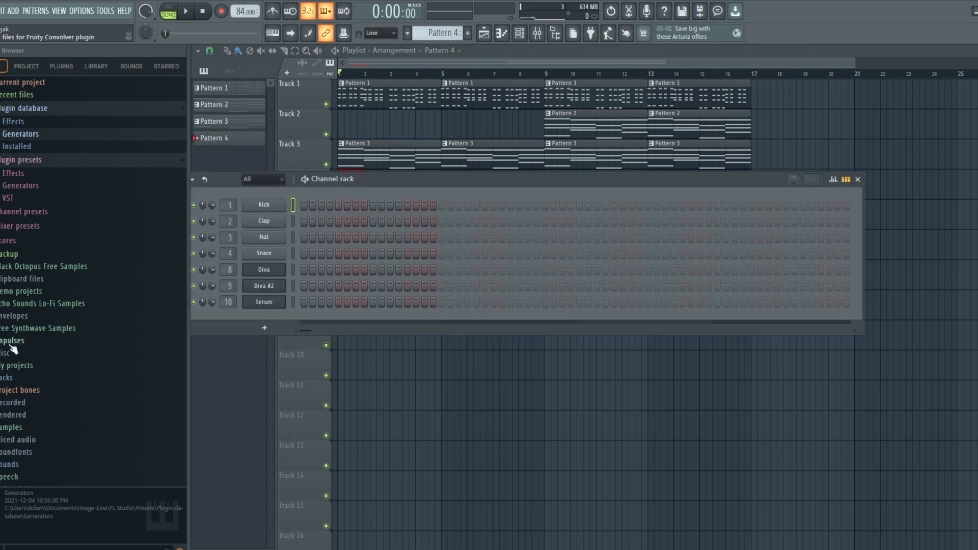
{"action": "scroll", "coordinate": [31, 356], "scroll_direction": "down", "scroll_amount": 1}
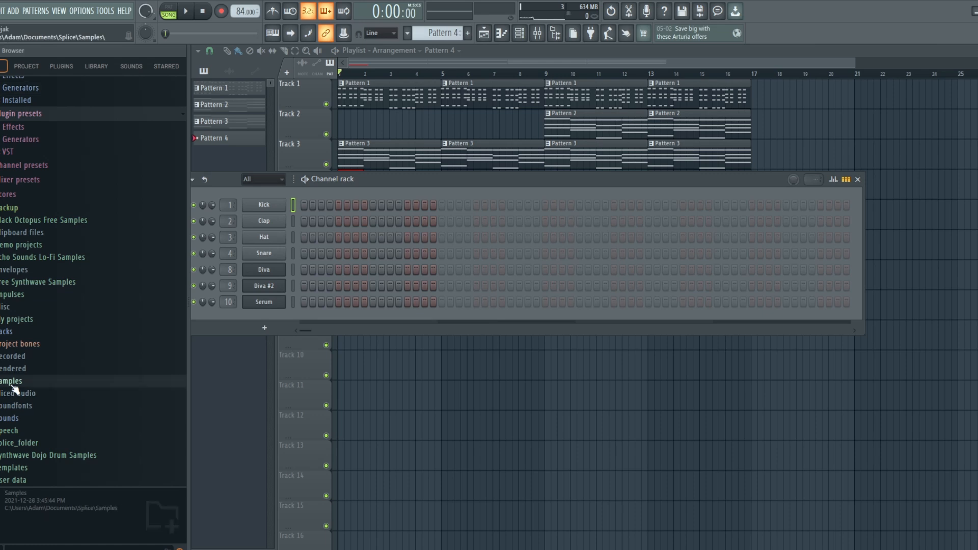
{"action": "left_click", "coordinate": [62, 381]}
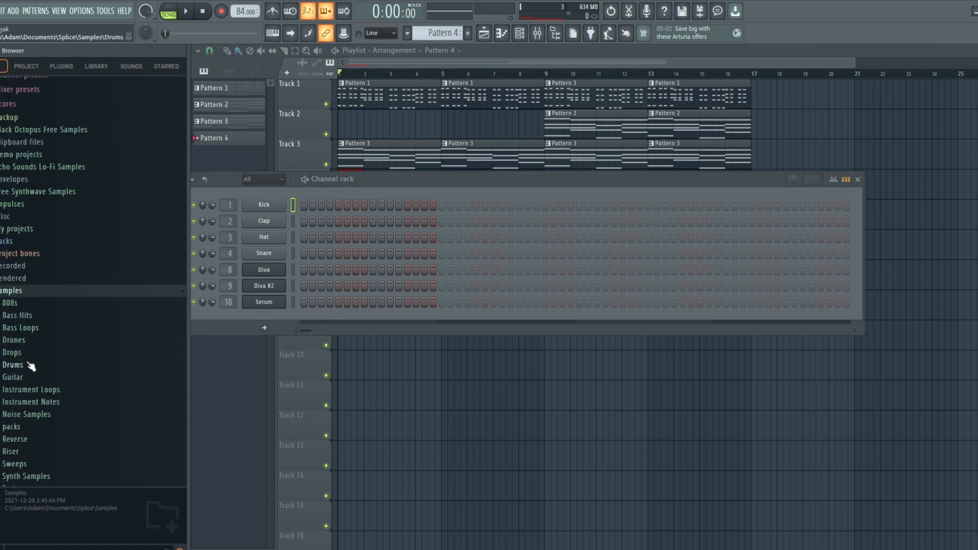
{"action": "scroll", "coordinate": [31, 439], "scroll_direction": "down", "scroll_amount": 2}
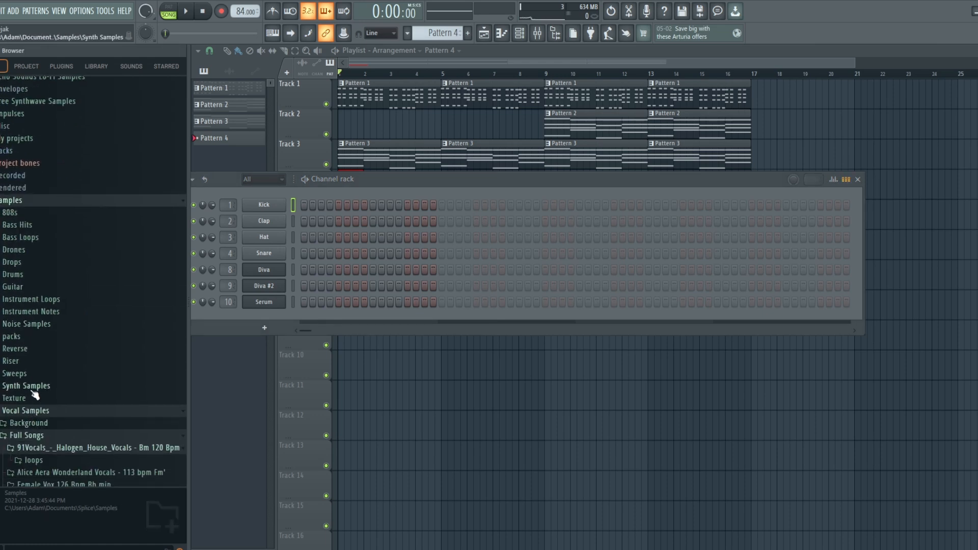
{"action": "scroll", "coordinate": [65, 255], "scroll_direction": "down", "scroll_amount": 2}
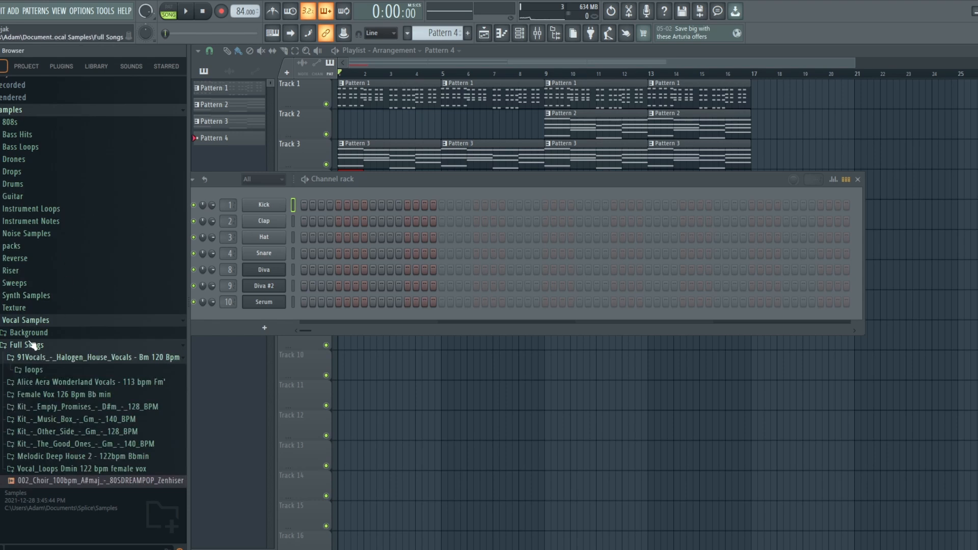
{"action": "left_click", "coordinate": [37, 321]}
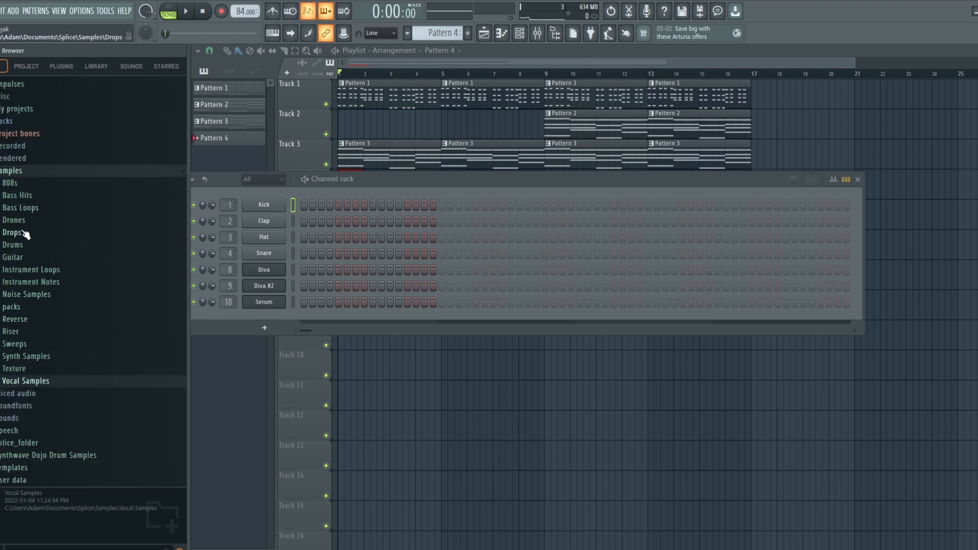
{"action": "left_click", "coordinate": [21, 245]}
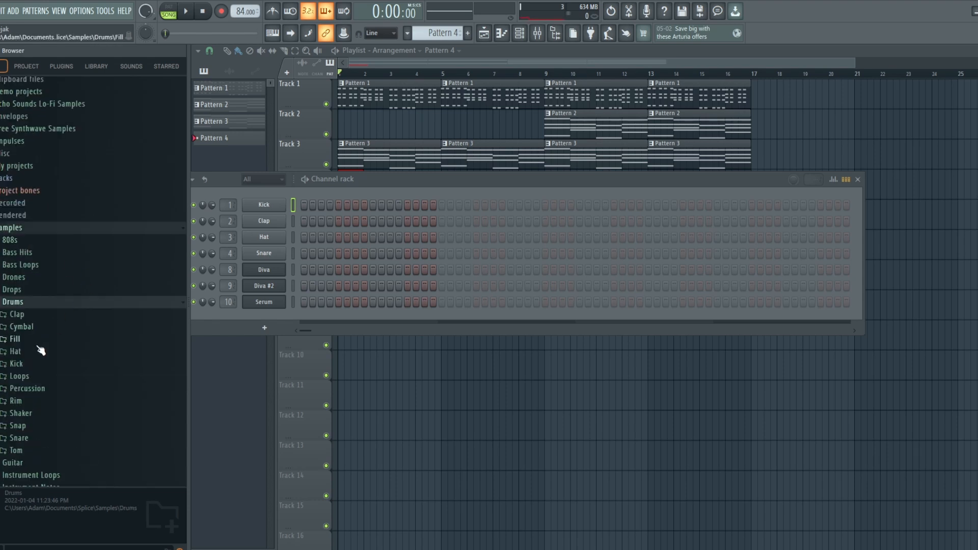
{"action": "scroll", "coordinate": [41, 350], "scroll_direction": "down", "scroll_amount": 3}
{"action": "left_click", "coordinate": [18, 273]}
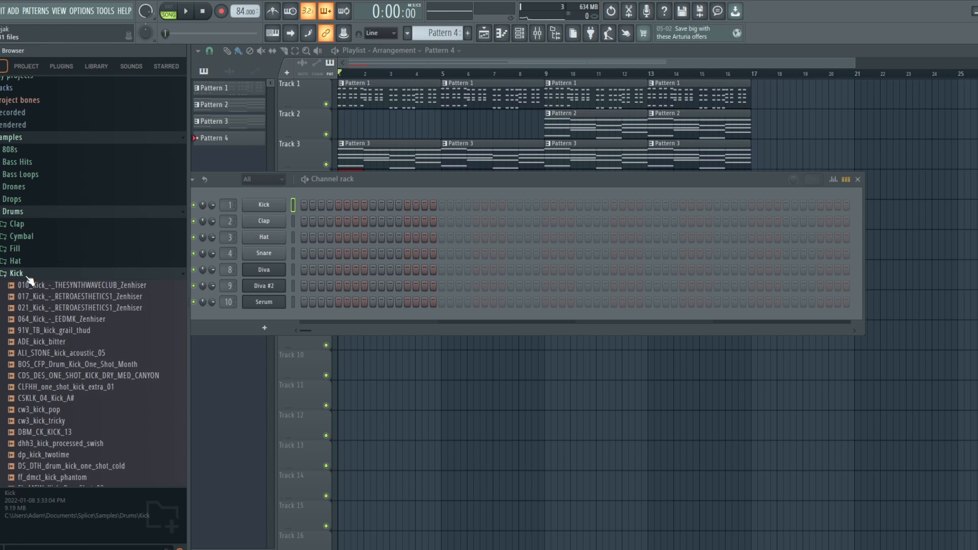
Audition kick samples against the playing song, including 010_Kick_-_THESYNTHWAVECLUB_Zenhiser, cw3_kick_pop and CLFHH_one_shot_kick_extra_01
{"action": "left_click", "coordinate": [91, 290]}
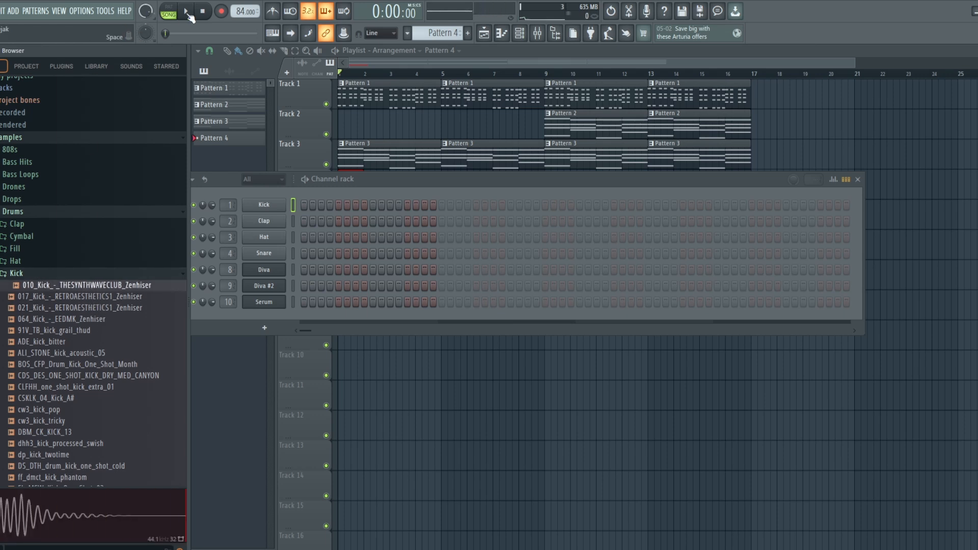
{"action": "left_click", "coordinate": [186, 12]}
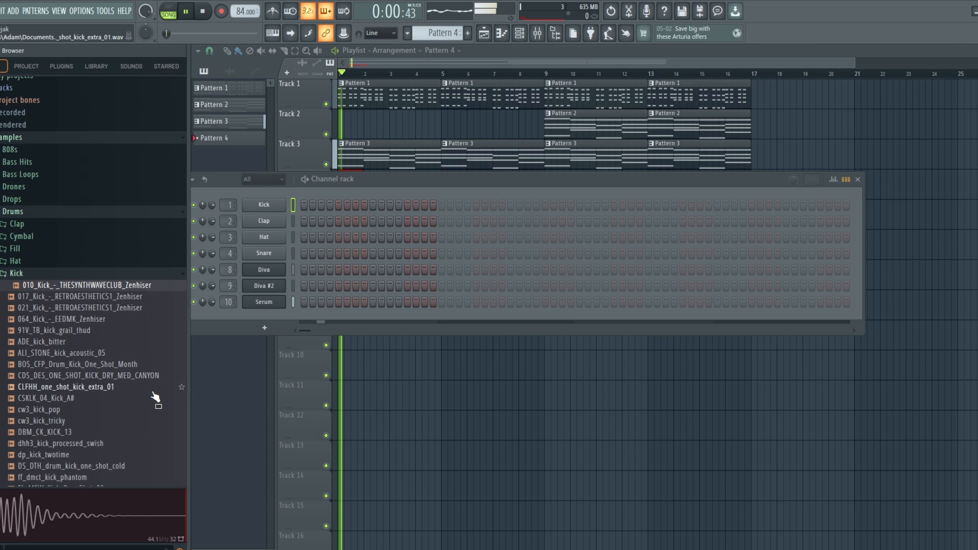
{"action": "left_click", "coordinate": [63, 320]}
{"action": "left_click", "coordinate": [35, 388]}
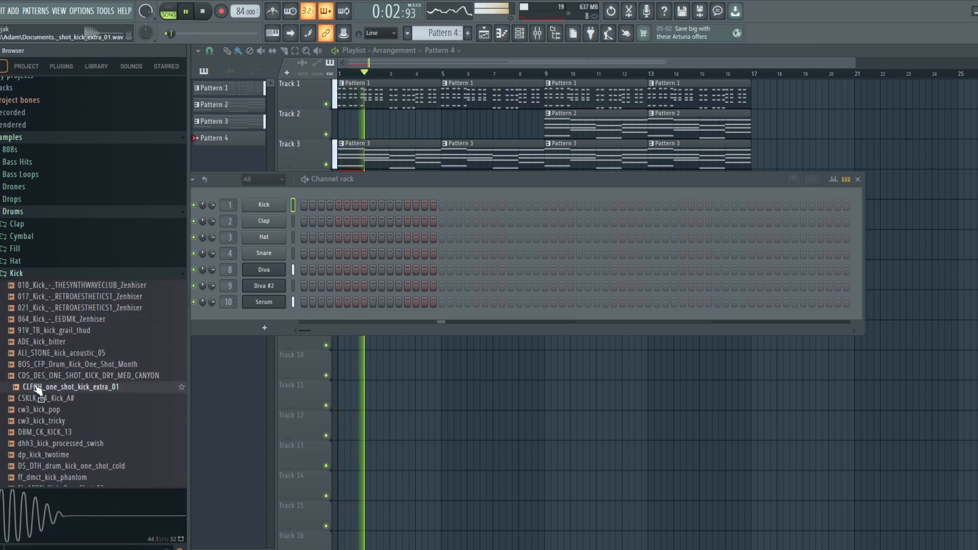
{"action": "left_click", "coordinate": [80, 367]}
{"action": "left_click", "coordinate": [77, 391]}
{"action": "left_click", "coordinate": [76, 409]}
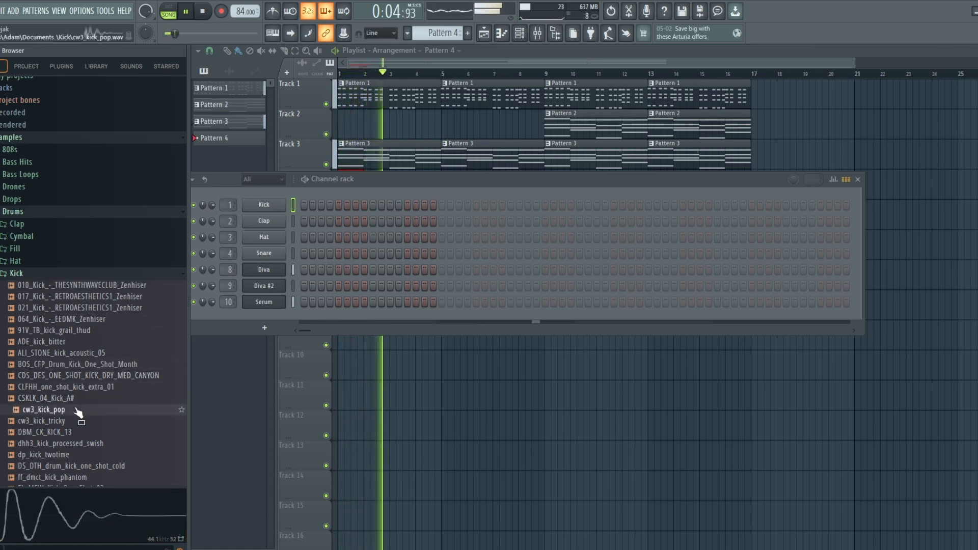
{"action": "left_click", "coordinate": [82, 390]}
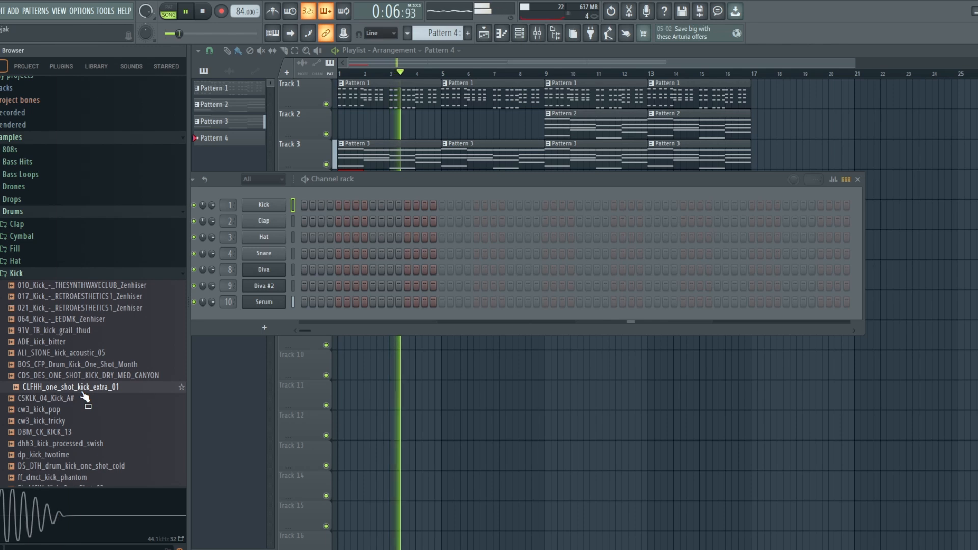
Replace the Kick channel's sample with CLFHH_one_shot_kick_extra_01 and enable its first step in Pattern 4
{"action": "scroll", "coordinate": [84, 397], "scroll_direction": "down", "scroll_amount": 8}
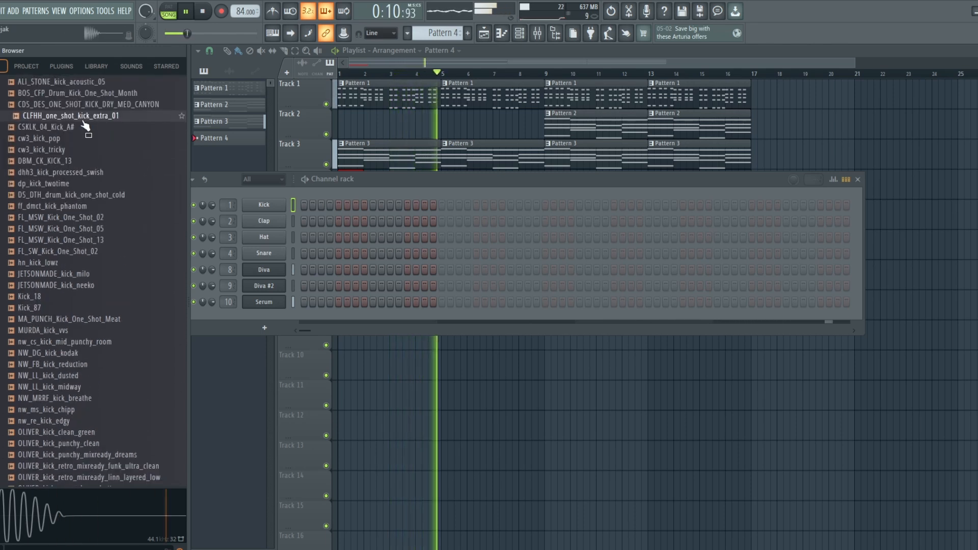
{"action": "left_click_drag", "start_coordinate": [85, 126], "coordinate": [272, 203]}
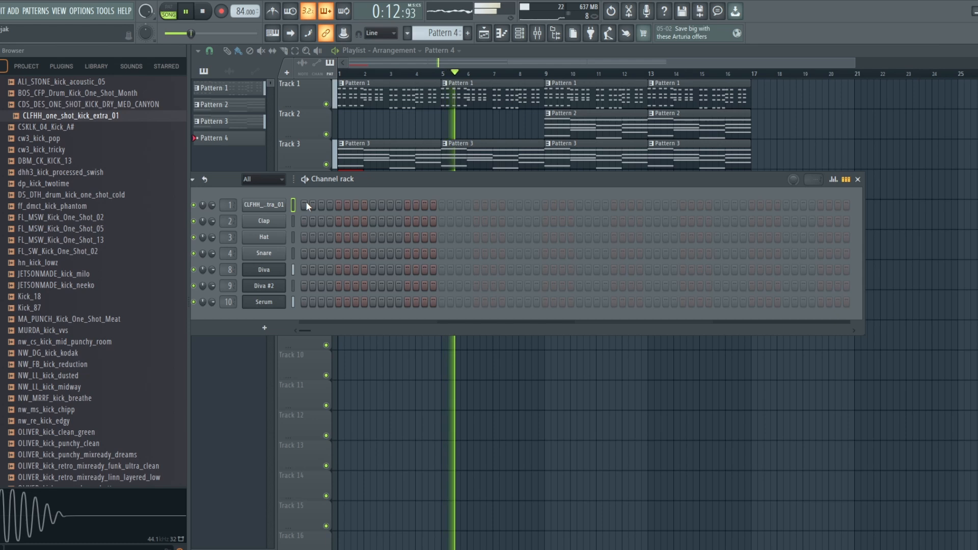
{"action": "left_click", "coordinate": [305, 204]}
{"action": "right_click", "coordinate": [266, 203]}
{"action": "left_click", "coordinate": [269, 205]}
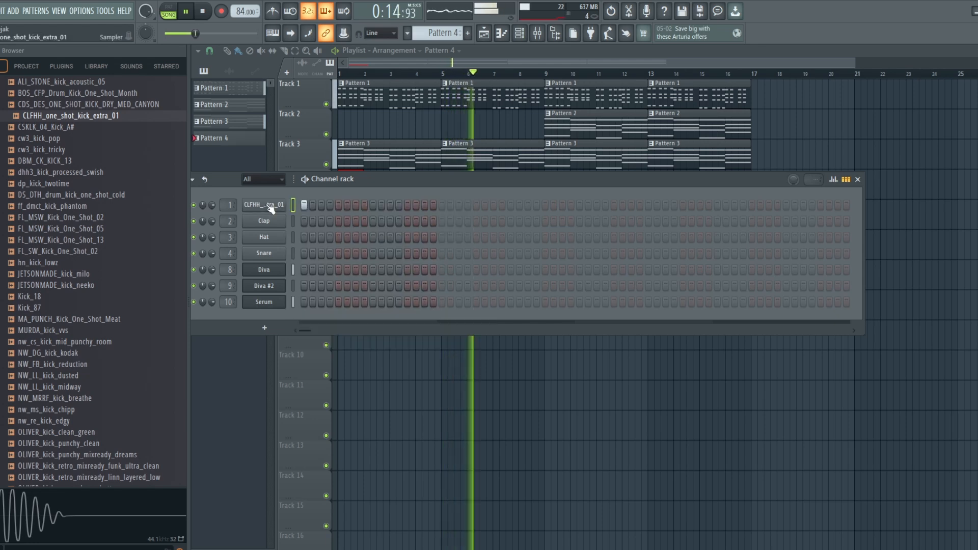
Clear the kick's first step, fill the kick row every 4 steps across 32 steps, and stop playback
{"action": "right_click", "coordinate": [304, 205]}
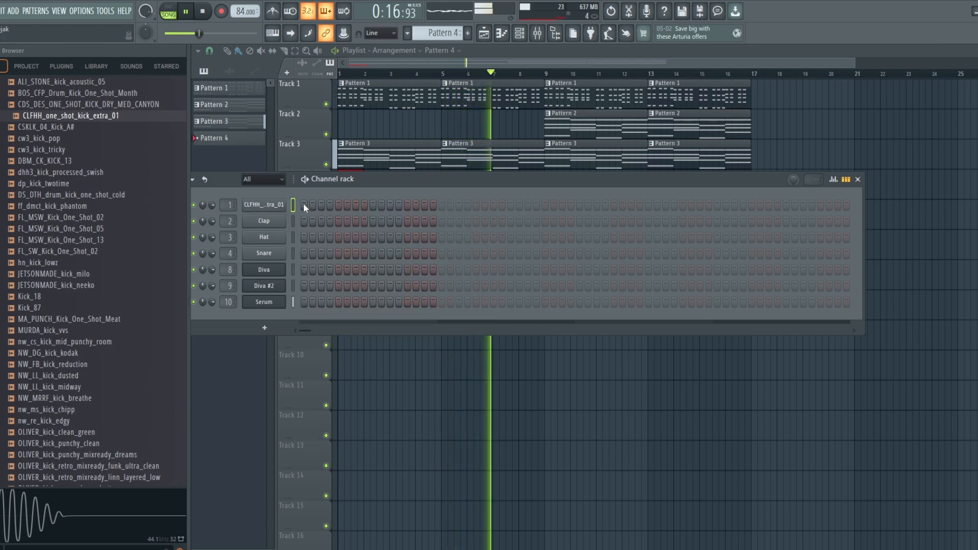
{"action": "right_click", "coordinate": [250, 210]}
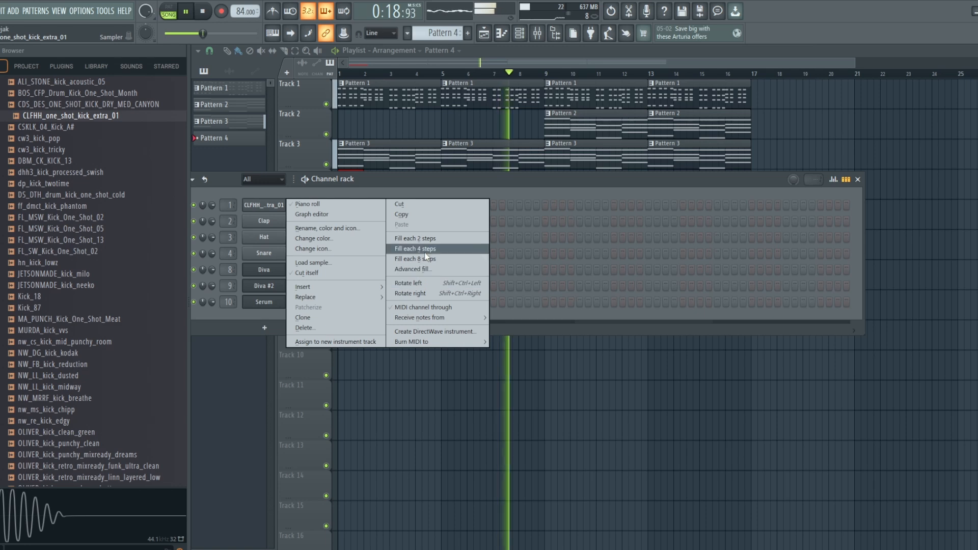
{"action": "left_click", "coordinate": [414, 290]}
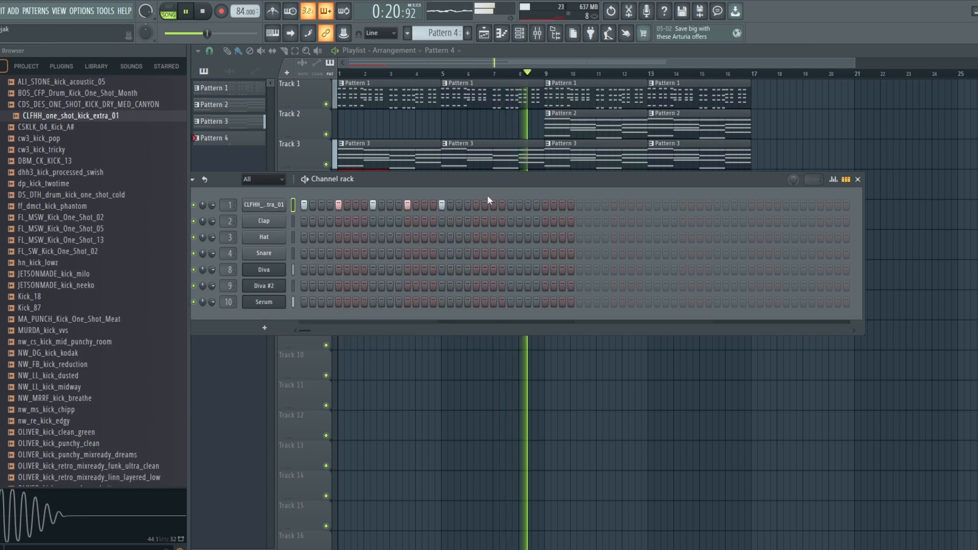
{"action": "right_click", "coordinate": [250, 205]}
{"action": "left_click", "coordinate": [422, 247]}
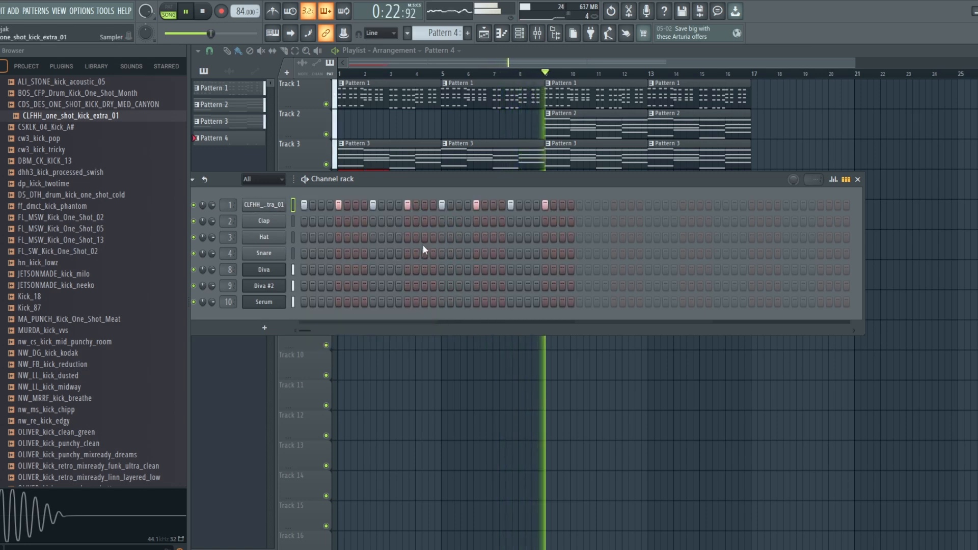
{"action": "left_click", "coordinate": [187, 11]}
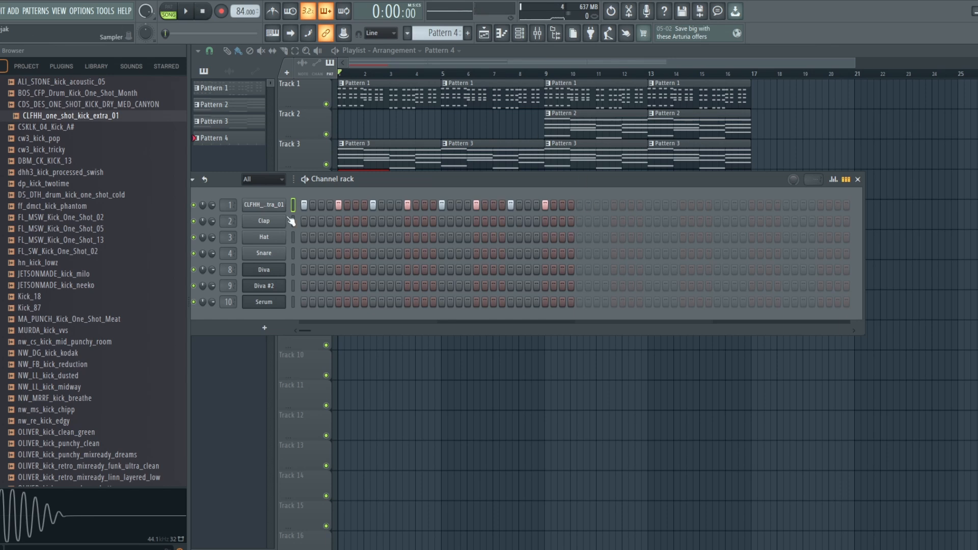
Extend the kick row to 64 steps and fill it with a hit every 4 steps
{"action": "left_click", "coordinate": [580, 203]}
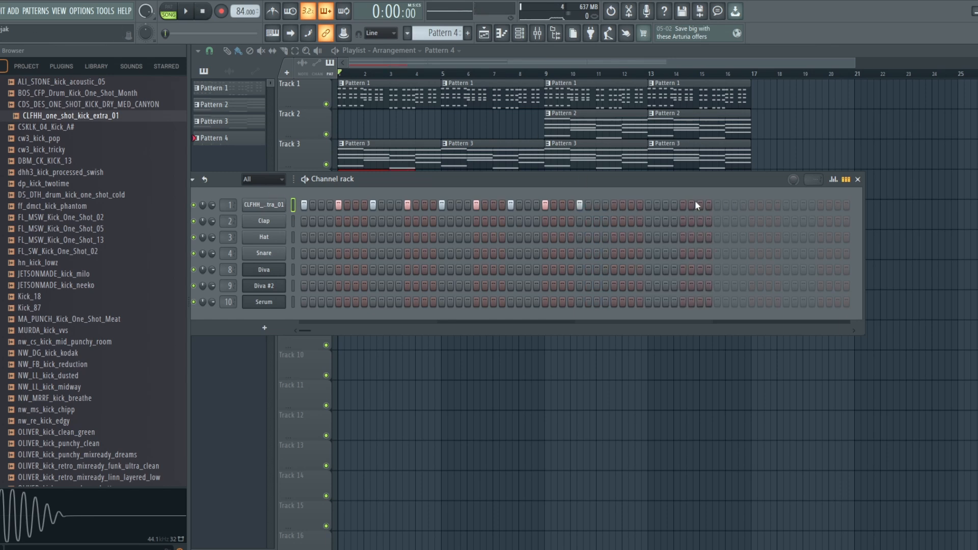
{"action": "left_click", "coordinate": [718, 204]}
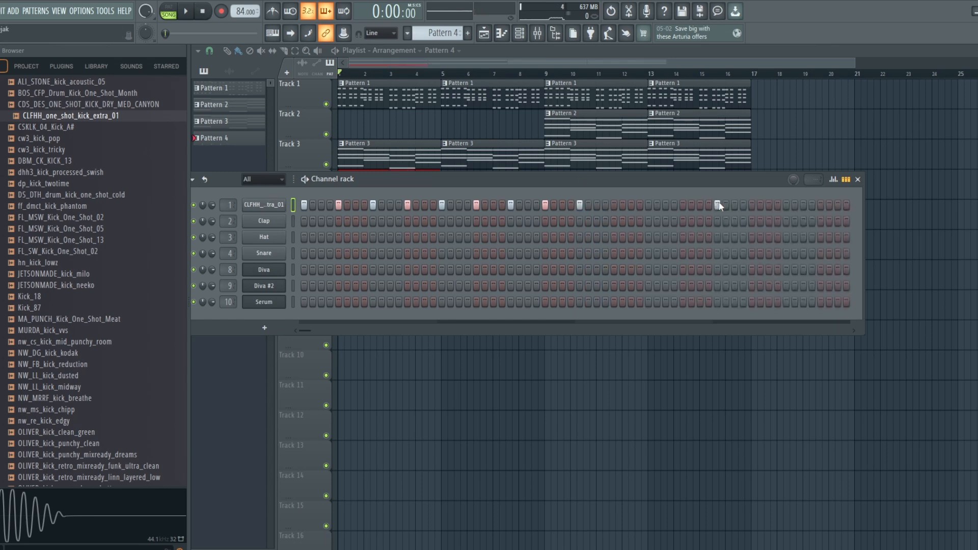
{"action": "right_click", "coordinate": [251, 207]}
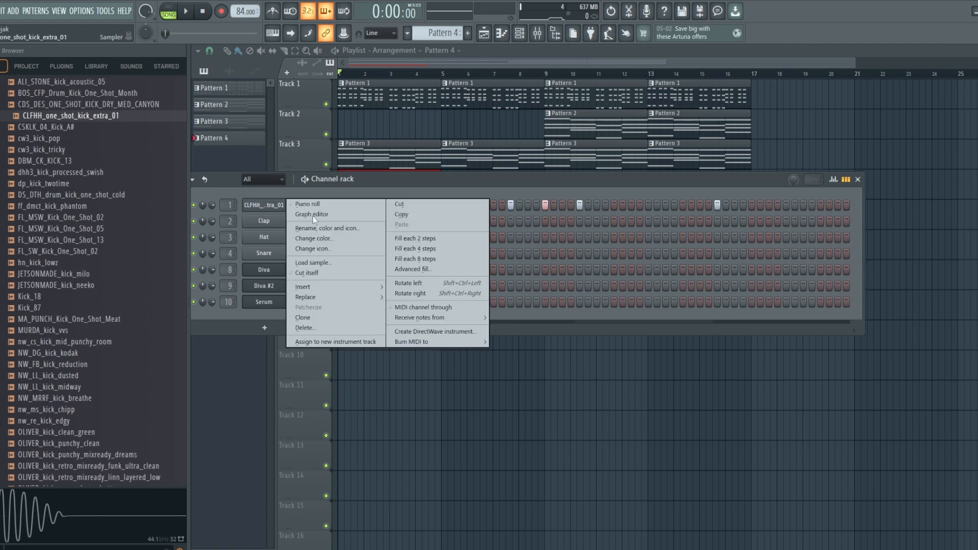
{"action": "left_click", "coordinate": [433, 252]}
Audition NW_FB_kick_reduction and NW_LL_kick_dusted against the playing song, and replace the kick channel's sample with OLIVER_kick_punchy_clean
{"action": "key", "text": "space"}
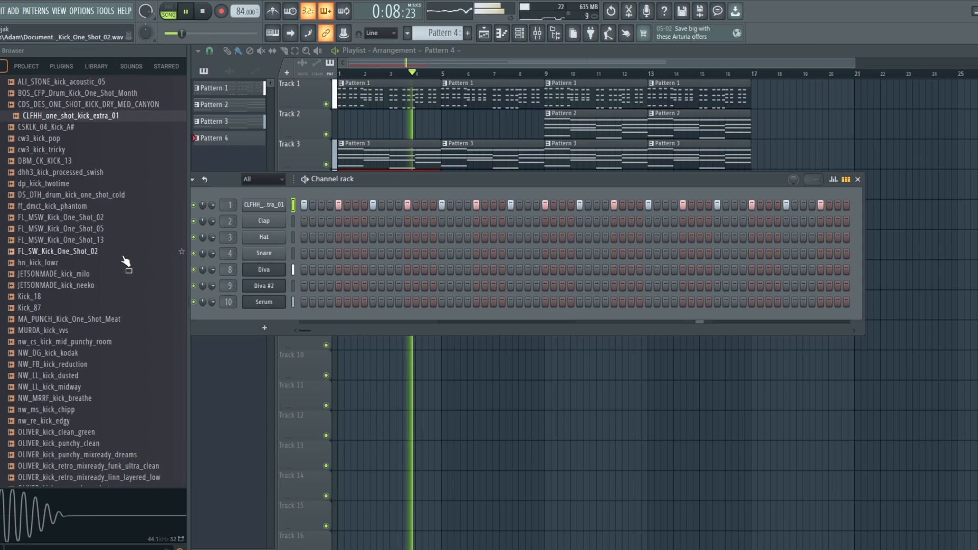
{"action": "scroll", "coordinate": [124, 259], "scroll_direction": "down", "scroll_amount": 3}
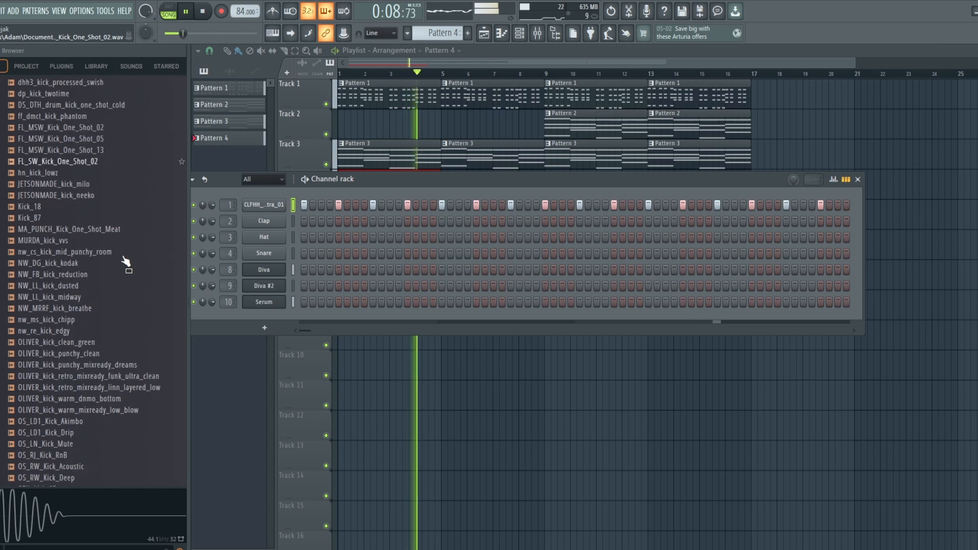
{"action": "left_click", "coordinate": [64, 274]}
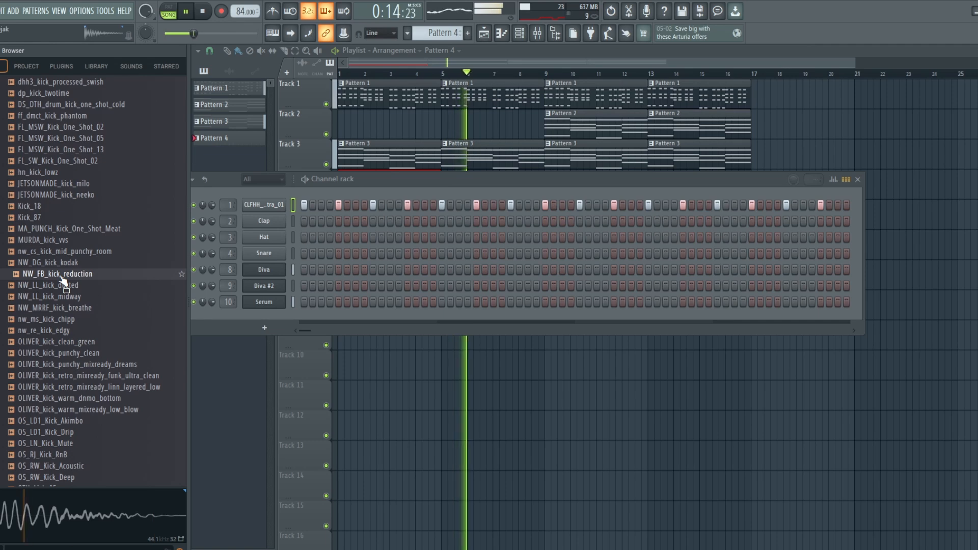
{"action": "left_click", "coordinate": [61, 285]}
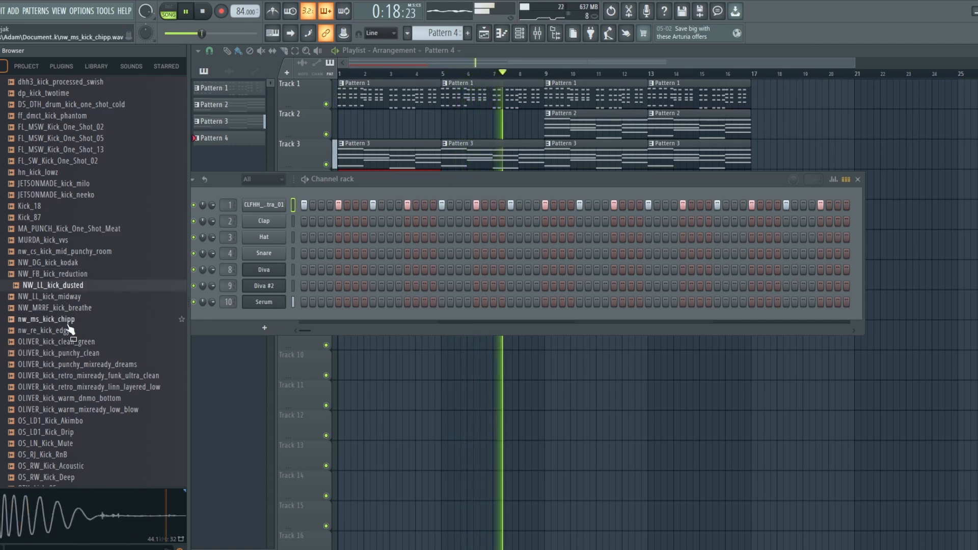
{"action": "left_click", "coordinate": [69, 355]}
{"action": "left_click_drag", "start_coordinate": [69, 355], "coordinate": [273, 212]}
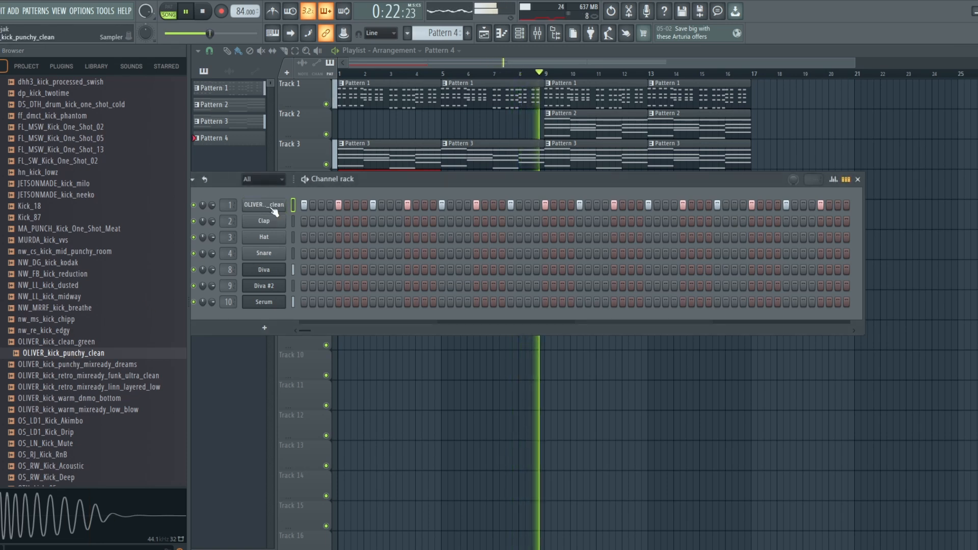
Restart the song, hide the channel rack, and duplicate the Pattern 4 clip three times along Track 4 up to bar 17
{"action": "key", "text": "space"}
{"action": "key", "text": "space"}
{"action": "left_click", "coordinate": [520, 34]}
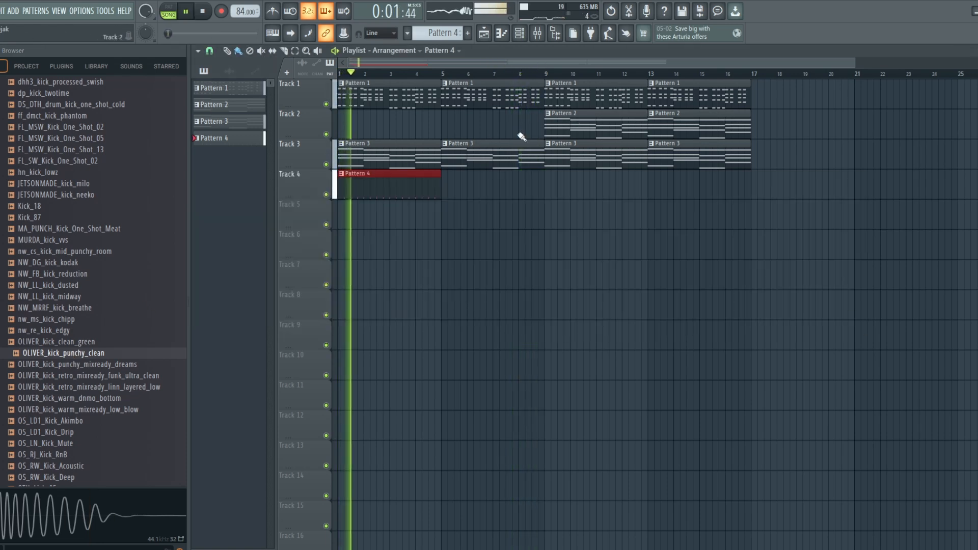
{"action": "key", "text": "ctrl+b"}
{"action": "key", "text": "ctrl+b"}
{"action": "key", "text": "ctrl+b"}
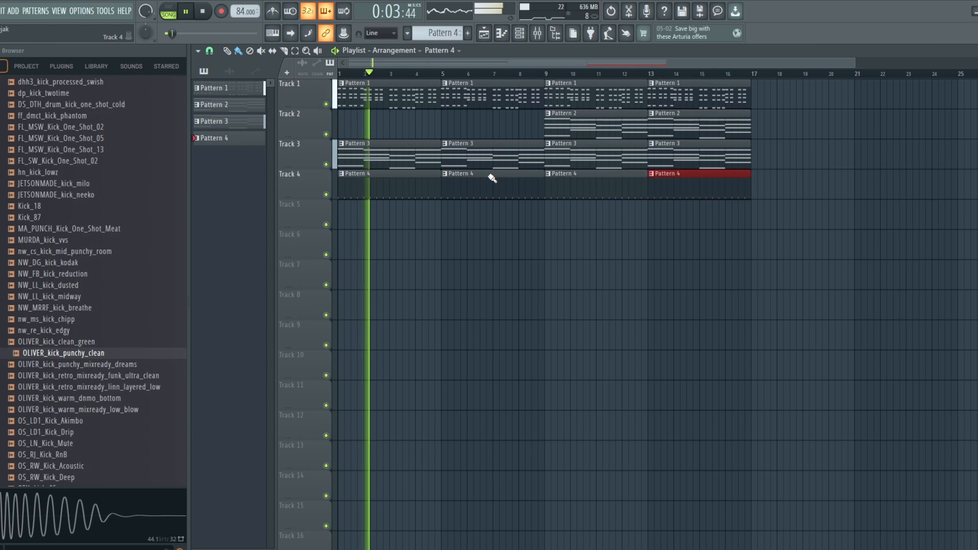
Show the mixer and channel rack, audition more kicks, and replace the kick channel's sample with OS_RW_Kick_Acoustic
{"action": "left_click", "coordinate": [538, 35]}
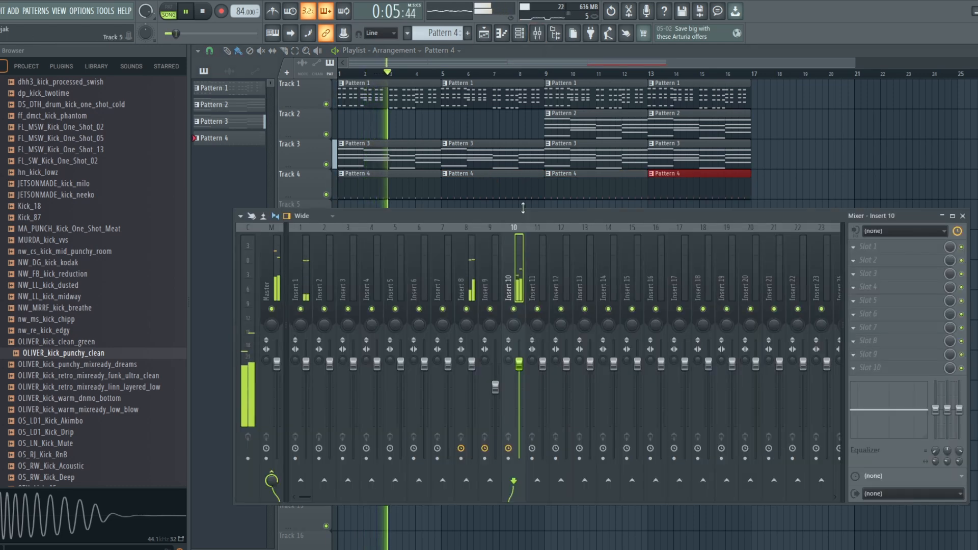
{"action": "left_click", "coordinate": [519, 34]}
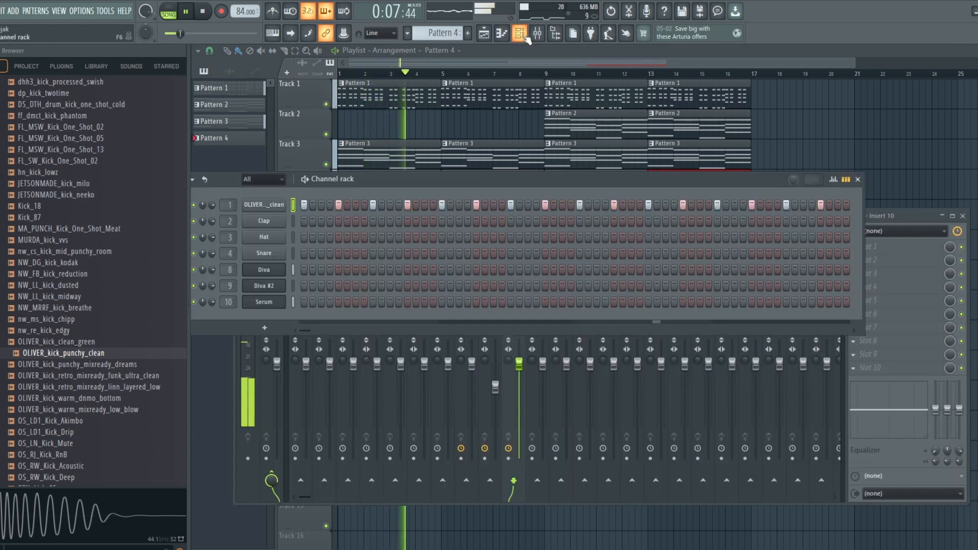
{"action": "scroll", "coordinate": [59, 356], "scroll_direction": "down", "scroll_amount": 5}
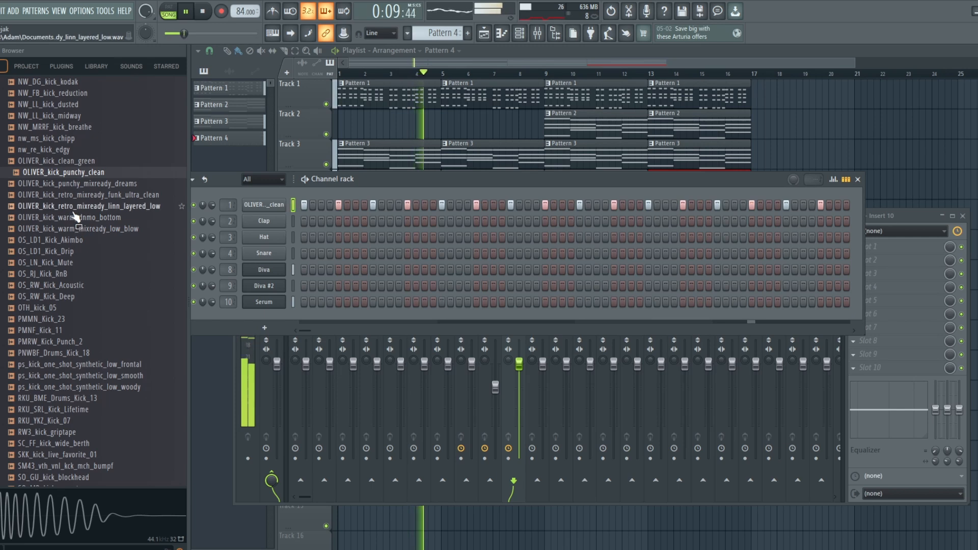
{"action": "left_click", "coordinate": [73, 207]}
{"action": "left_click", "coordinate": [74, 228]}
{"action": "left_click", "coordinate": [74, 218]}
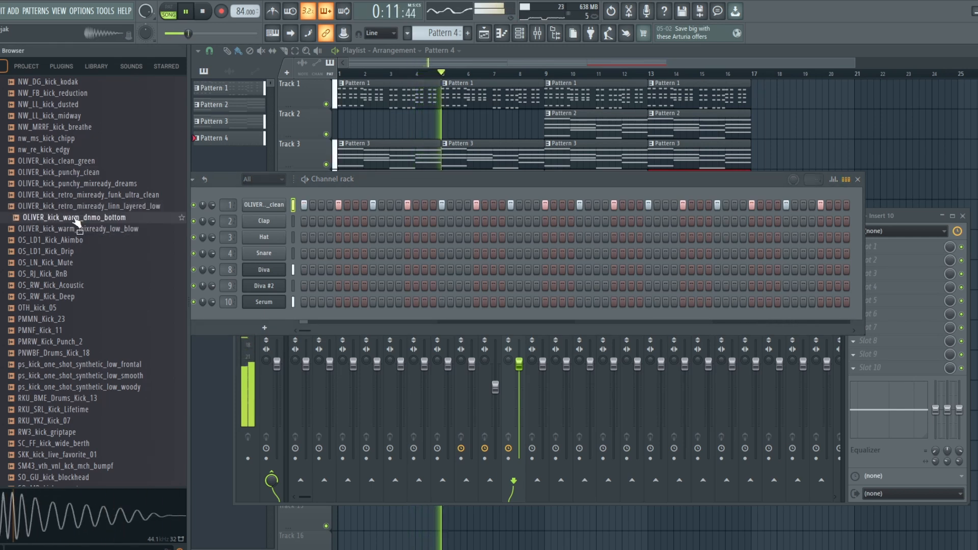
{"action": "left_click", "coordinate": [89, 196]}
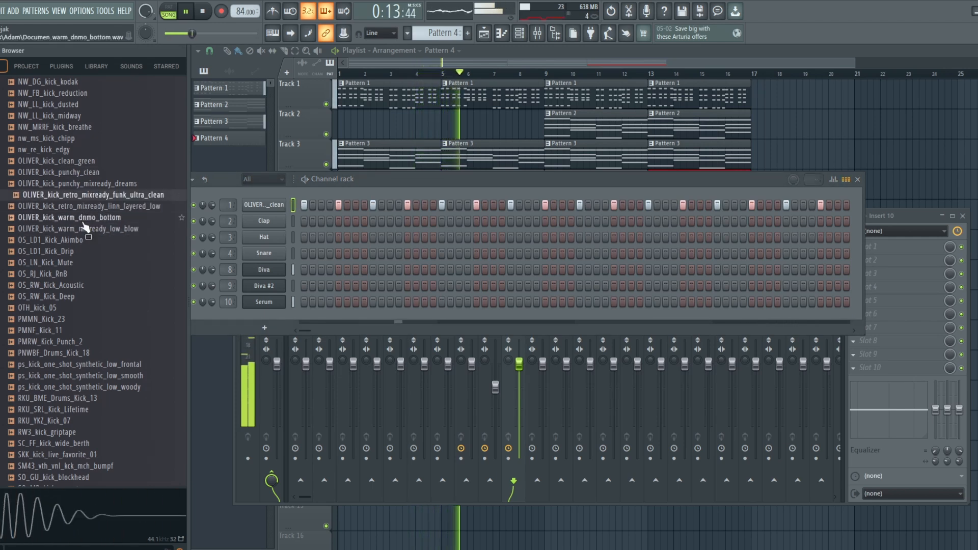
{"action": "left_click", "coordinate": [71, 286]}
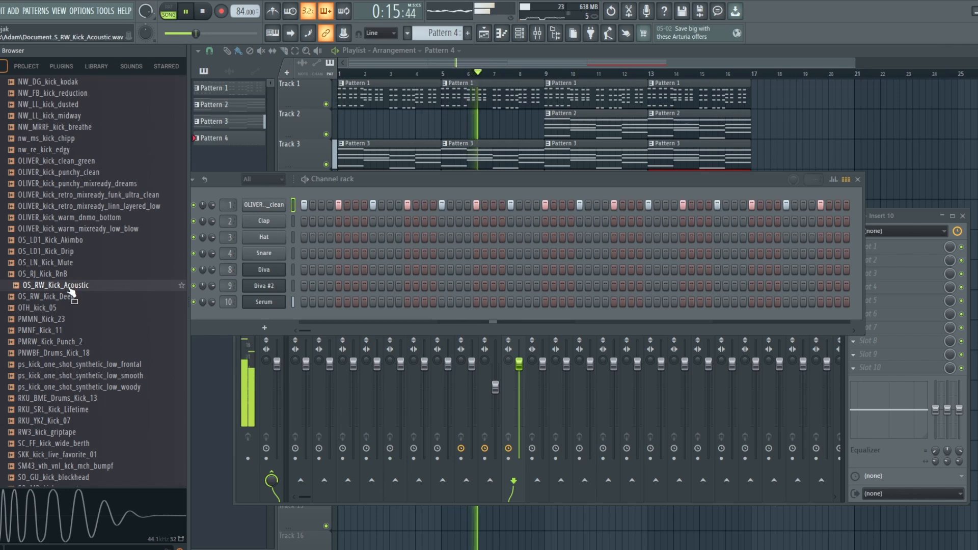
{"action": "left_click_drag", "start_coordinate": [71, 290], "coordinate": [273, 206]}
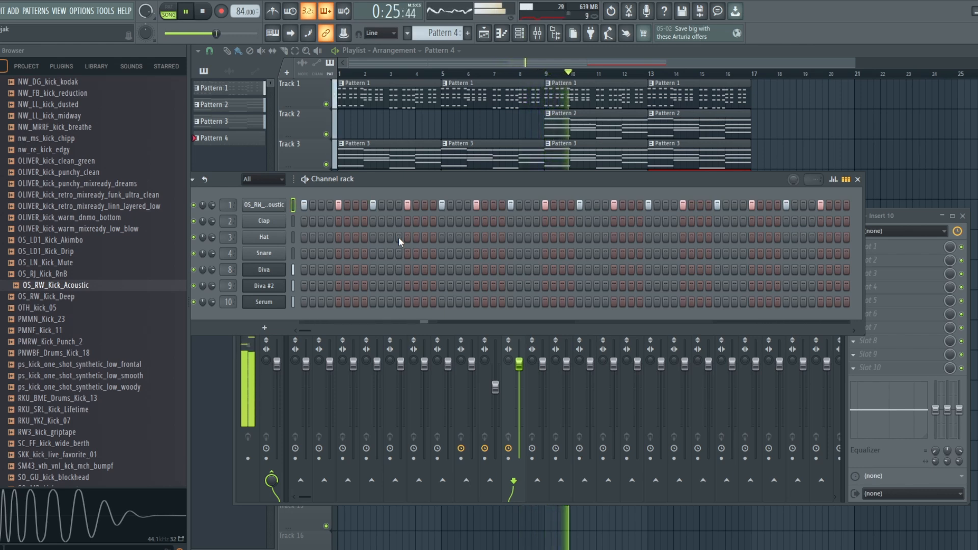
{"action": "key", "text": "space"}
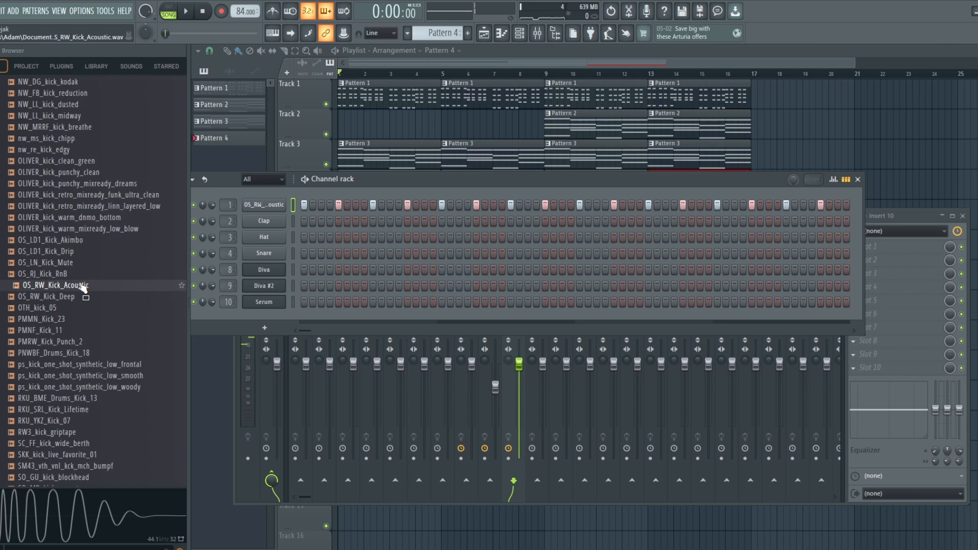
Load Fruity Parametric EQ 2 in the first effect slot of mixer track Insert 1
{"action": "left_click", "coordinate": [909, 216]}
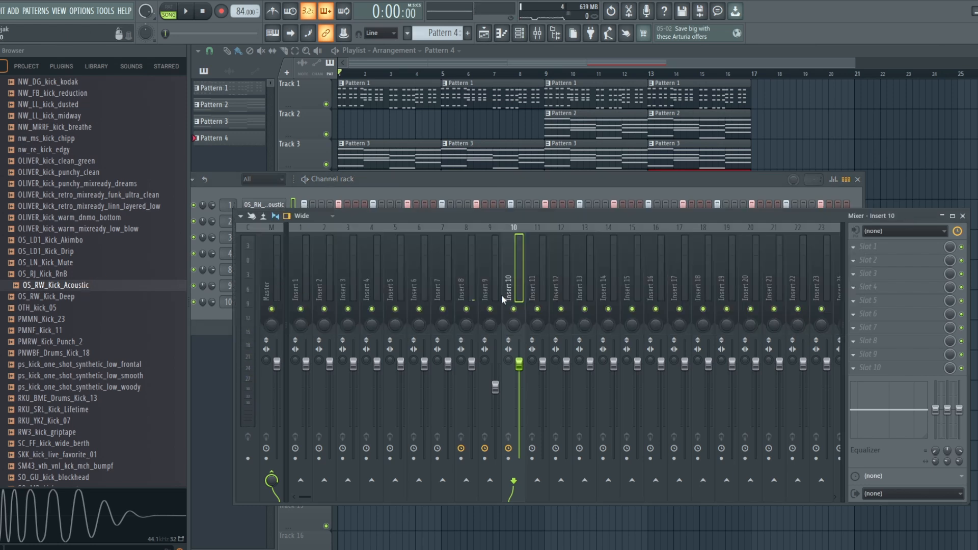
{"action": "left_click", "coordinate": [295, 291]}
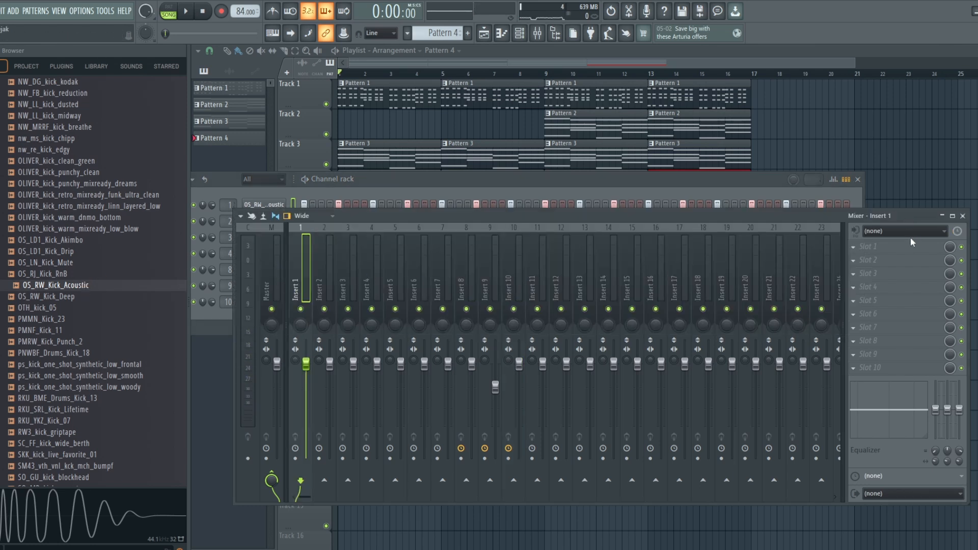
{"action": "left_click", "coordinate": [854, 247]}
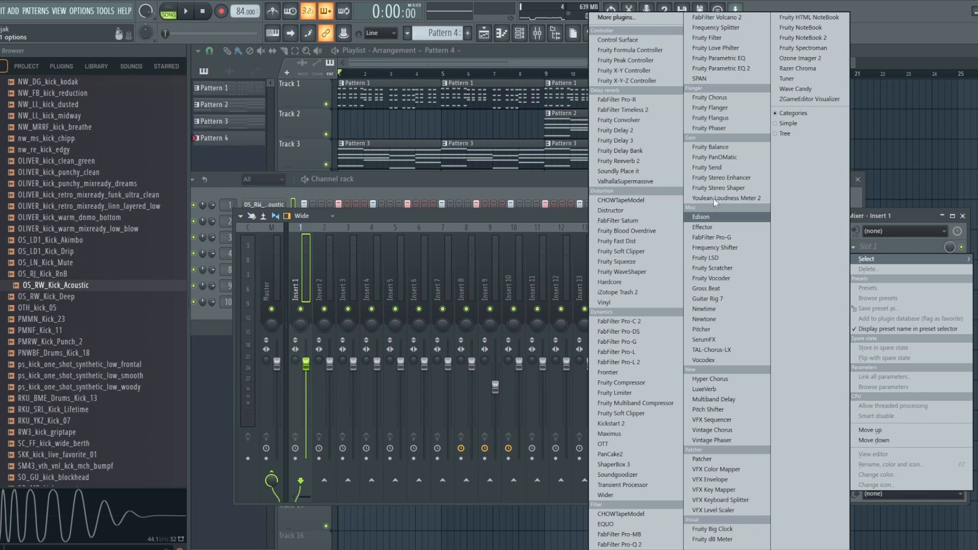
{"action": "left_click", "coordinate": [730, 68]}
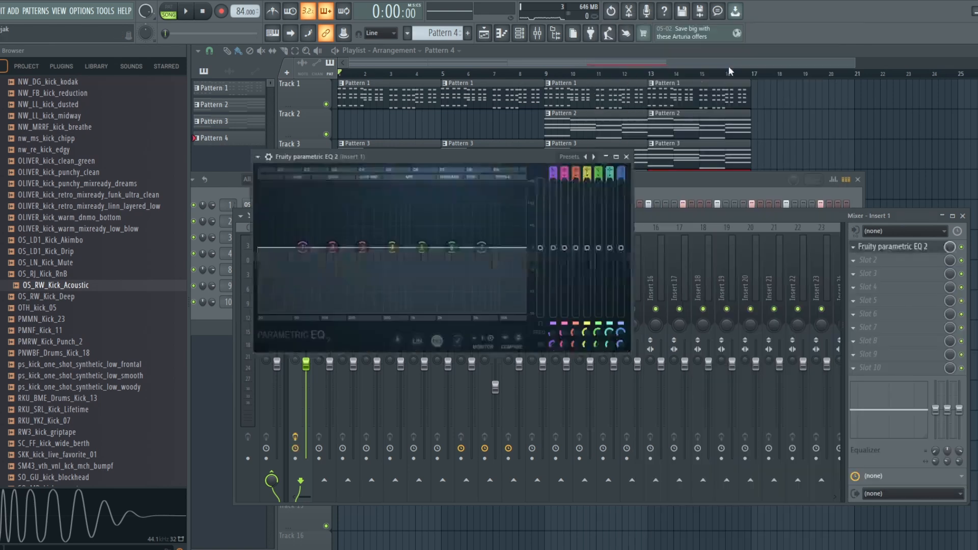
Boost EQ band 2 around 70 Hz on the kick during playback, and lower the Insert 1 fader to about -2.8 dB
{"action": "key", "text": "space"}
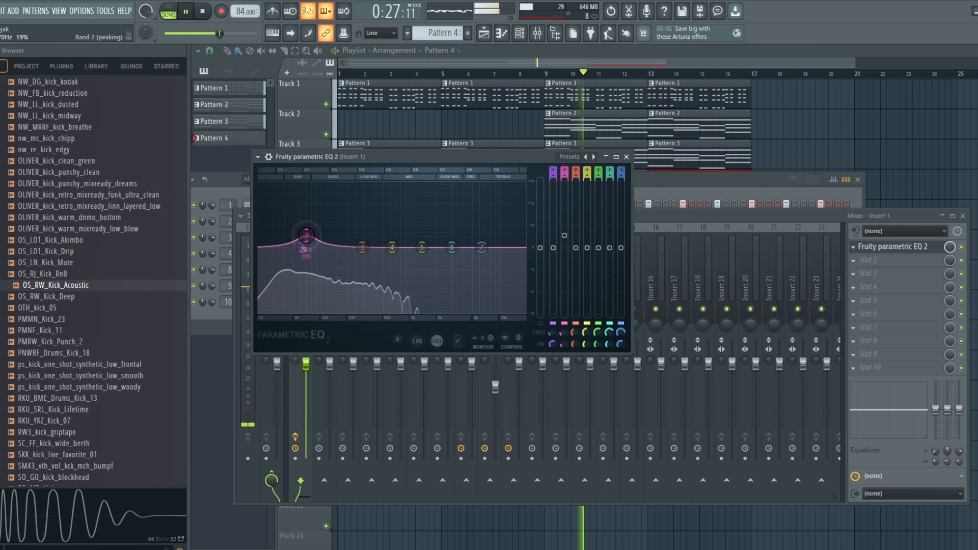
{"action": "left_click", "coordinate": [967, 247]}
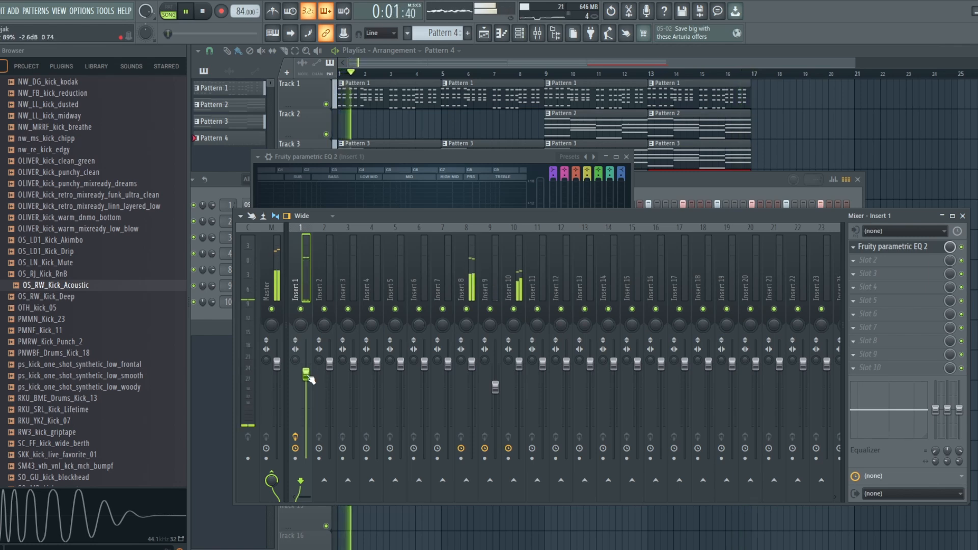
{"action": "left_click_drag", "start_coordinate": [308, 377], "coordinate": [309, 379]}
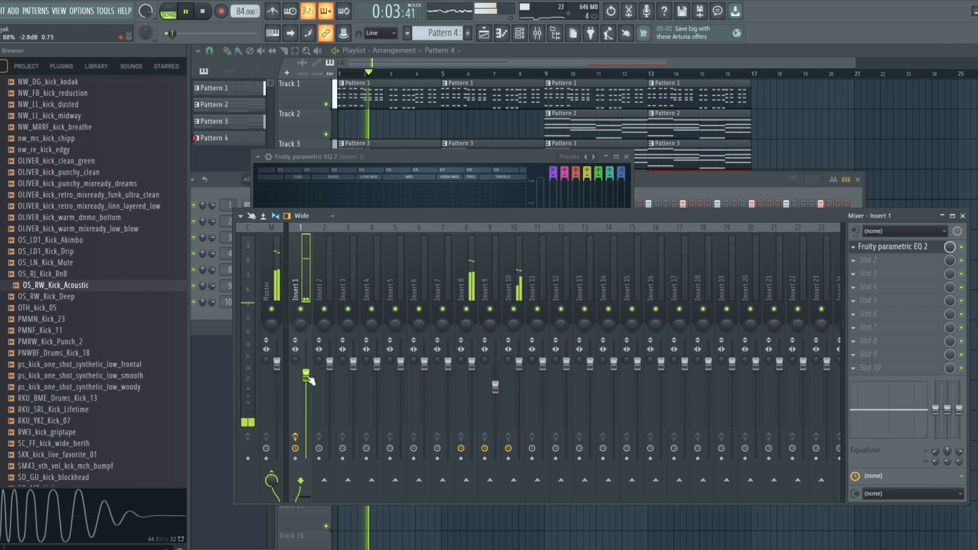
{"action": "left_click", "coordinate": [567, 61]}
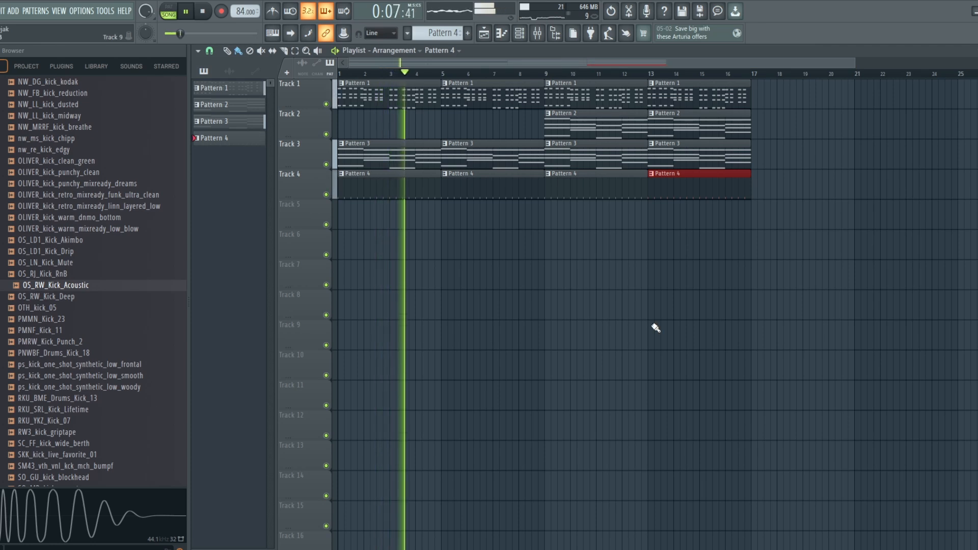
{"action": "key", "text": "space"}
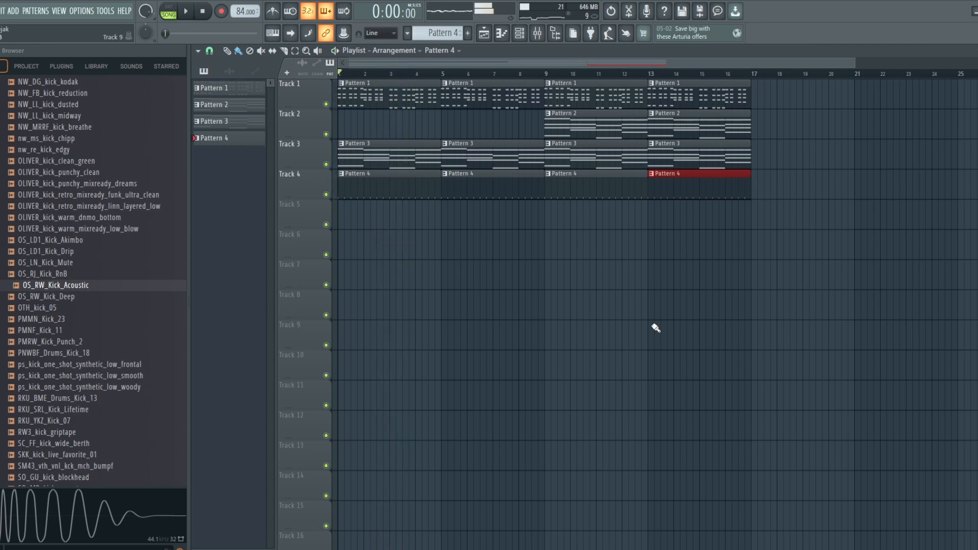
Show the channel rack, collapse the Kick folder, and expand the Snare folder within the Drums samples
{"action": "left_click", "coordinate": [519, 33]}
{"action": "scroll", "coordinate": [98, 224], "scroll_direction": "up", "scroll_amount": 20}
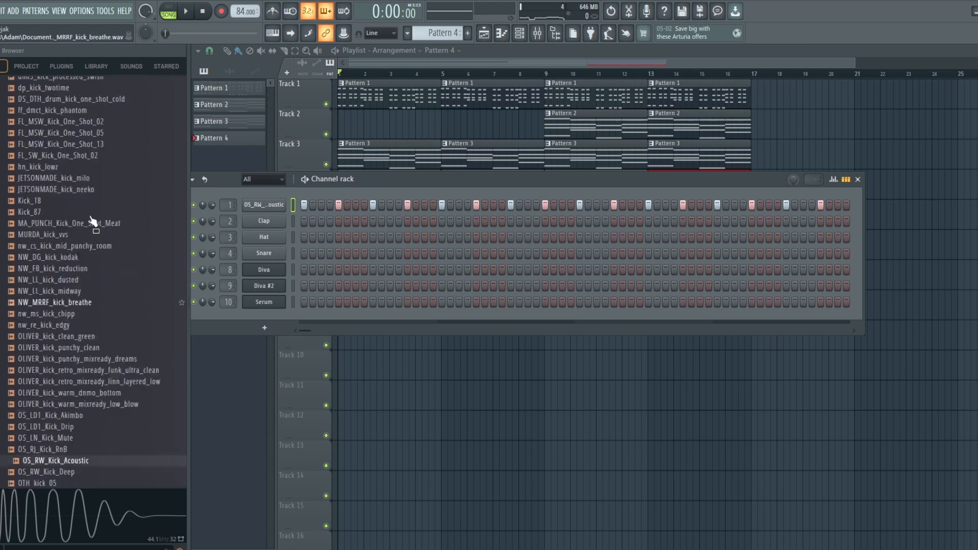
{"action": "left_click", "coordinate": [39, 183]}
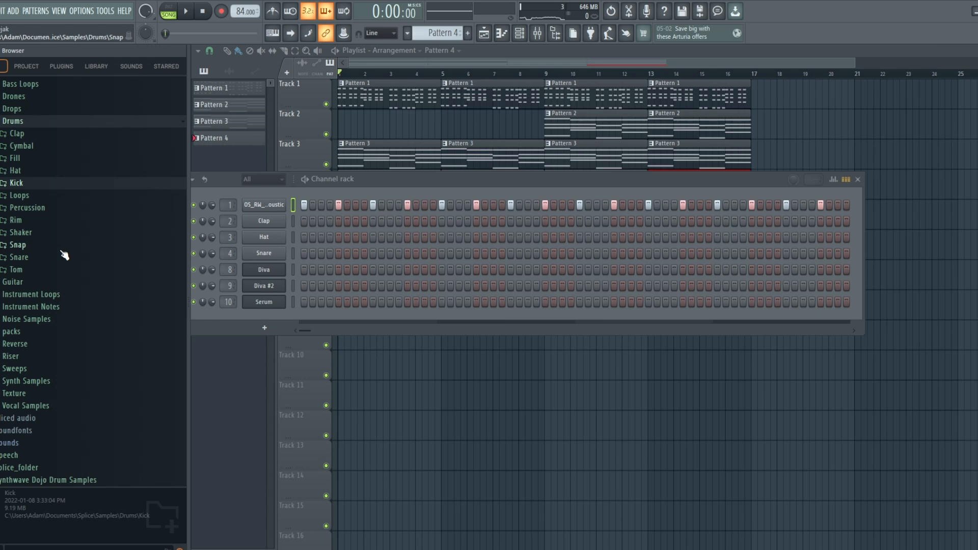
{"action": "left_click", "coordinate": [19, 257]}
{"action": "scroll", "coordinate": [102, 341], "scroll_direction": "down", "scroll_amount": 2}
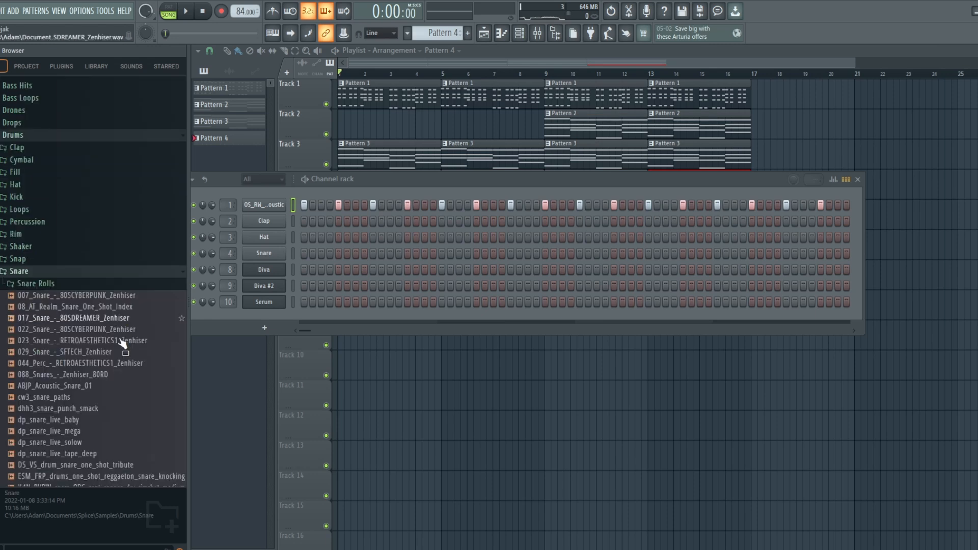
Audition NW_LL_snare_frag from the Snare folder and load it into the Clap channel while the arrangement plays
{"action": "left_click", "coordinate": [109, 348]}
{"action": "left_click", "coordinate": [5, 201]}
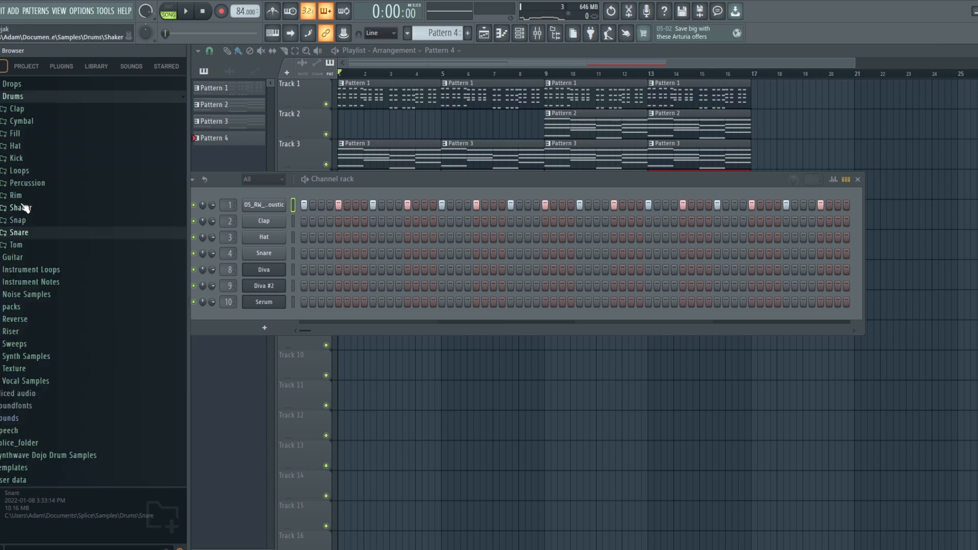
{"action": "left_click", "coordinate": [22, 234]}
{"action": "scroll", "coordinate": [71, 237], "scroll_direction": "down", "scroll_amount": 5}
{"action": "left_click", "coordinate": [70, 236]}
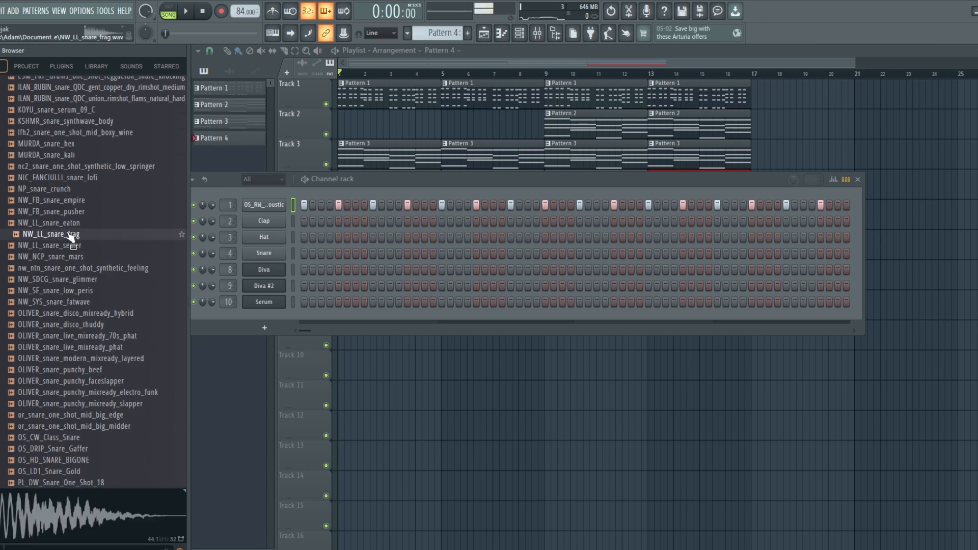
{"action": "key", "text": "space"}
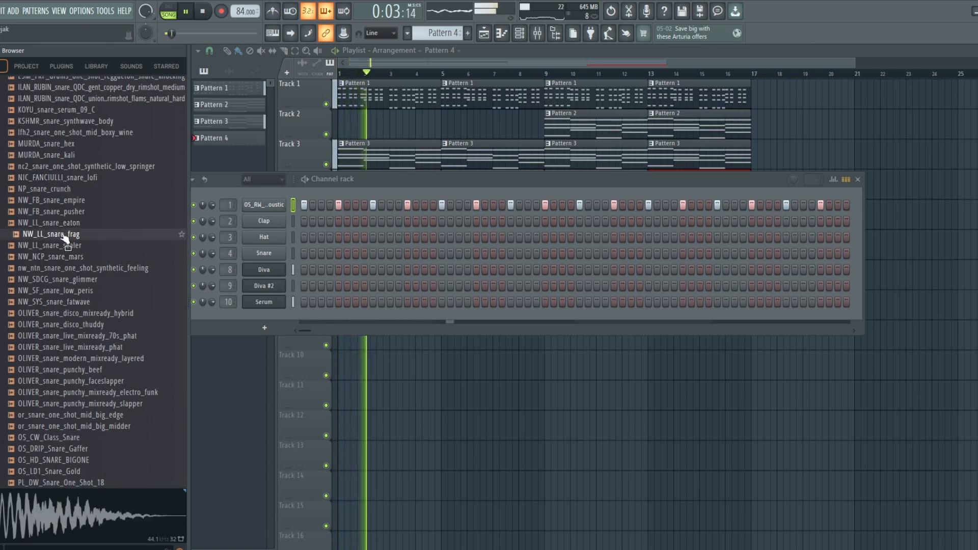
{"action": "left_click_drag", "start_coordinate": [63, 235], "coordinate": [261, 220]}
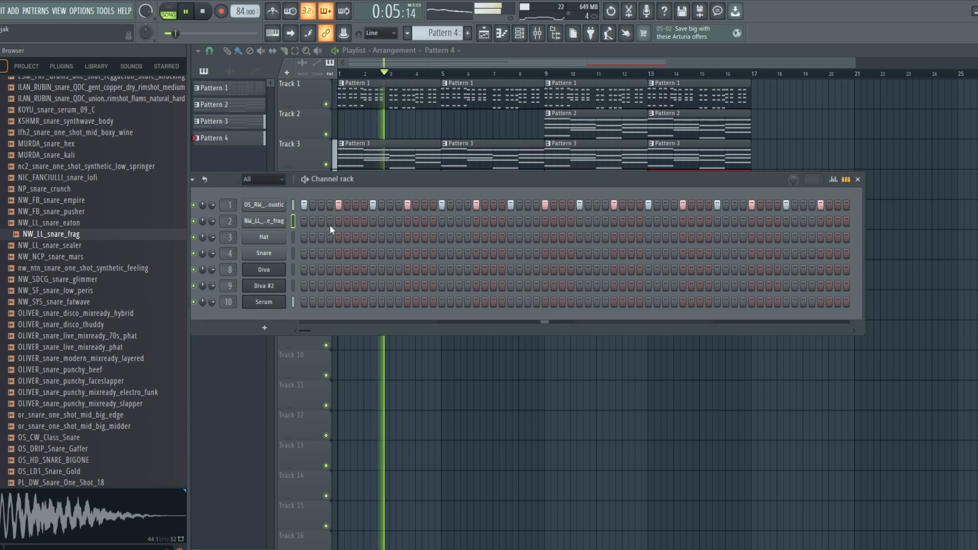
Program the NW_LL_snare_frag channel on steps 5, 13, 21, 29, 37, 45, 53 and 61 of Pattern 4, and stop playback
{"action": "left_click", "coordinate": [339, 221]}
{"action": "left_click", "coordinate": [407, 221]}
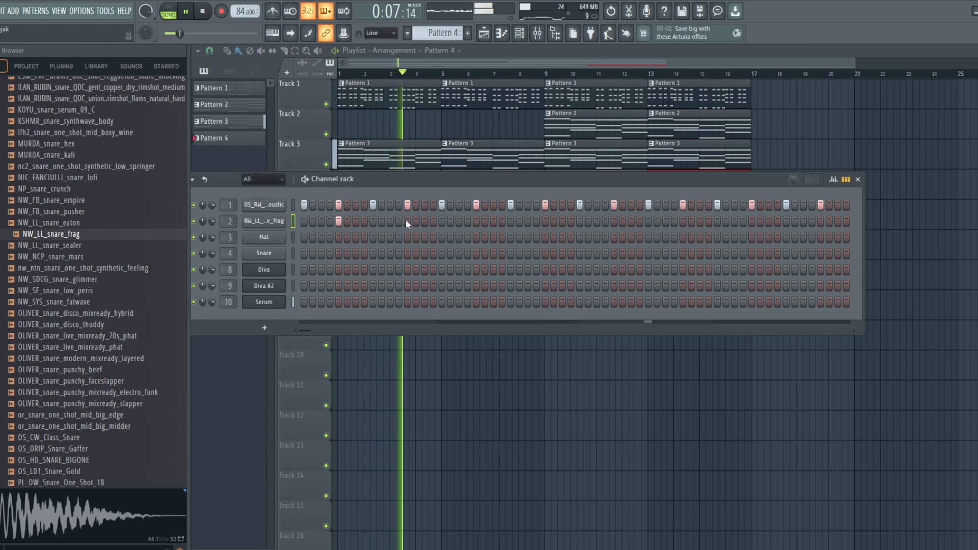
{"action": "left_click", "coordinate": [477, 222]}
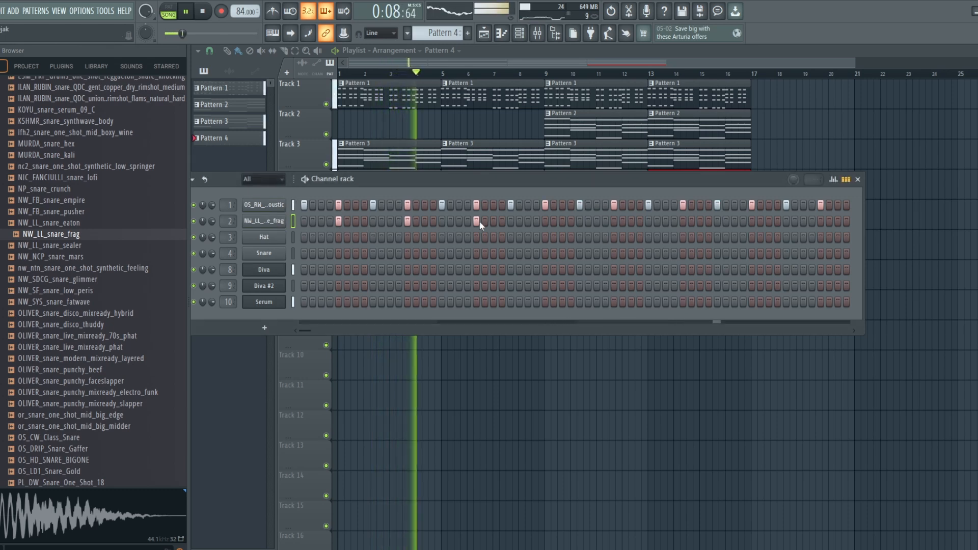
{"action": "left_click", "coordinate": [545, 221]}
{"action": "left_click", "coordinate": [614, 221]}
{"action": "left_click", "coordinate": [683, 221]}
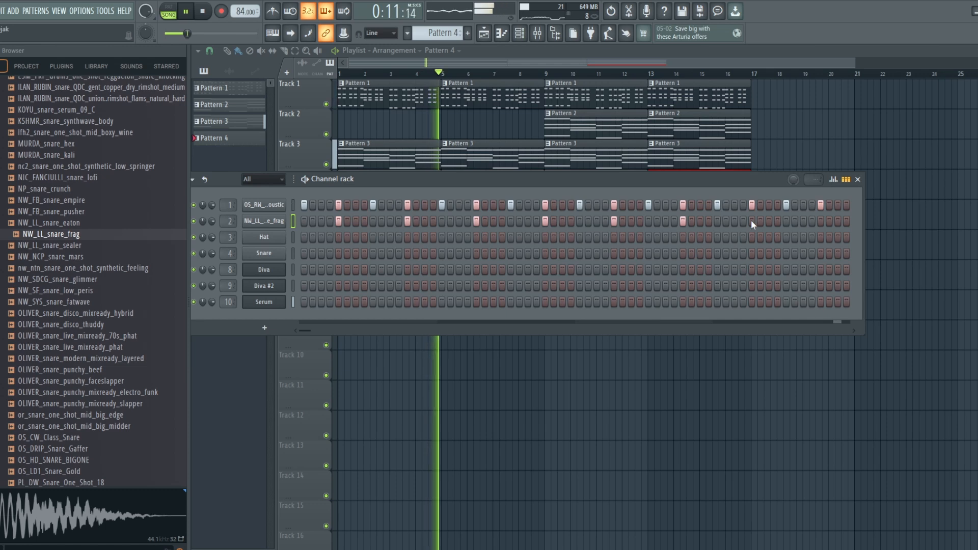
{"action": "left_click", "coordinate": [752, 221]}
{"action": "left_click", "coordinate": [821, 221]}
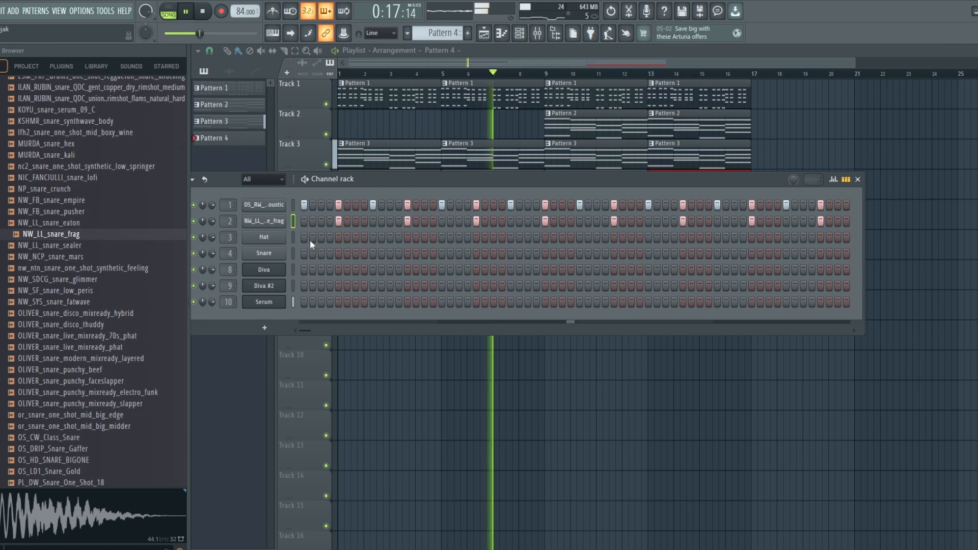
{"action": "key", "text": "space"}
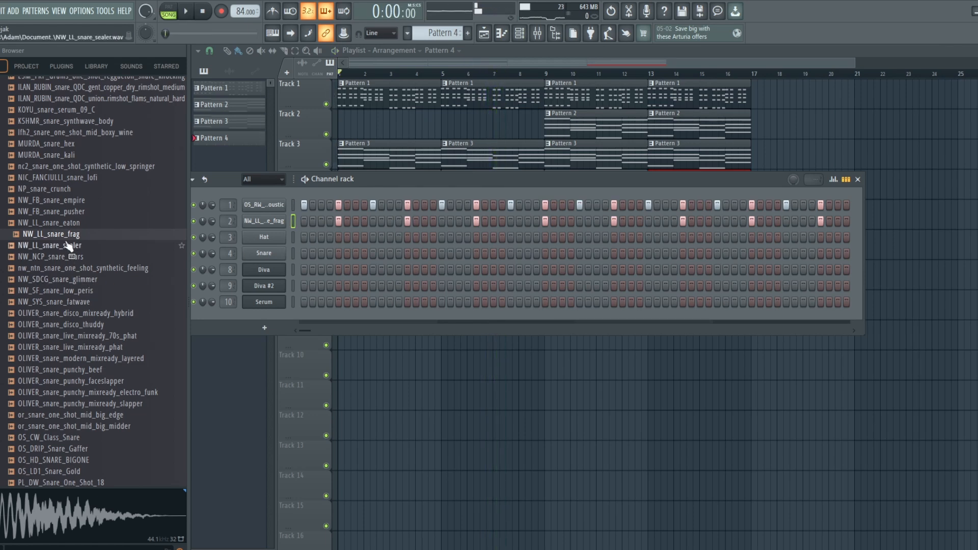
Audition alternative snares from NW_LL_snare_sealer back to NP_snare_crunch in the Snare folder
{"action": "left_click", "coordinate": [69, 247]}
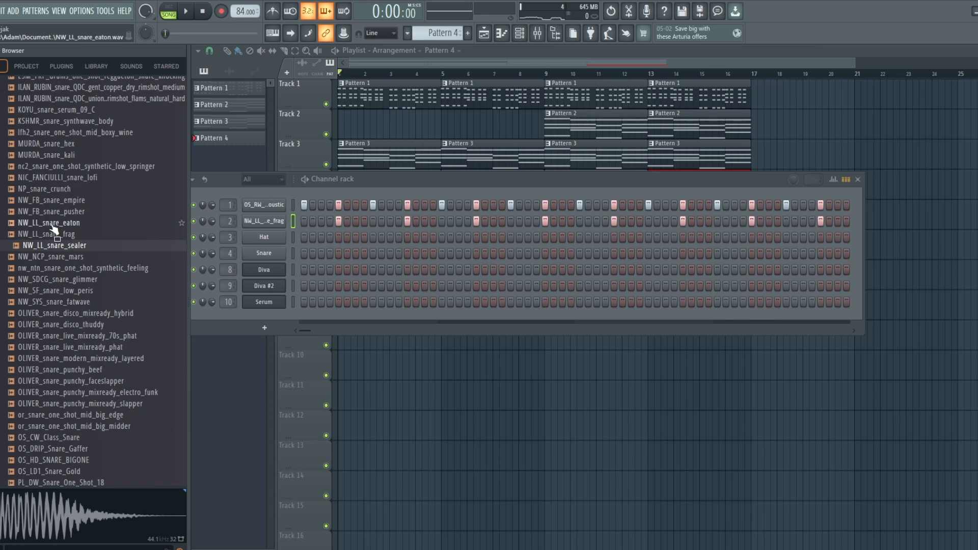
{"action": "left_click", "coordinate": [50, 249]}
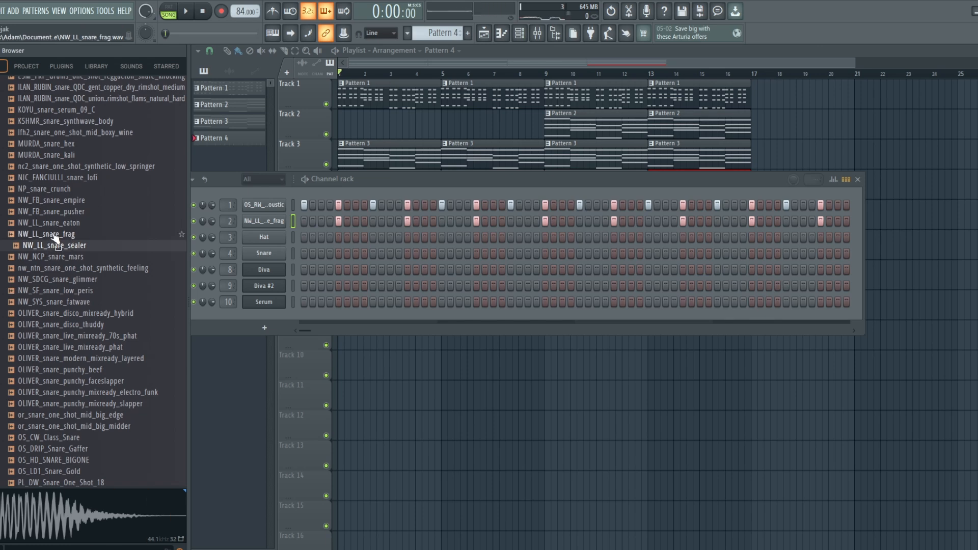
{"action": "left_click", "coordinate": [54, 237]}
{"action": "left_click", "coordinate": [57, 215]}
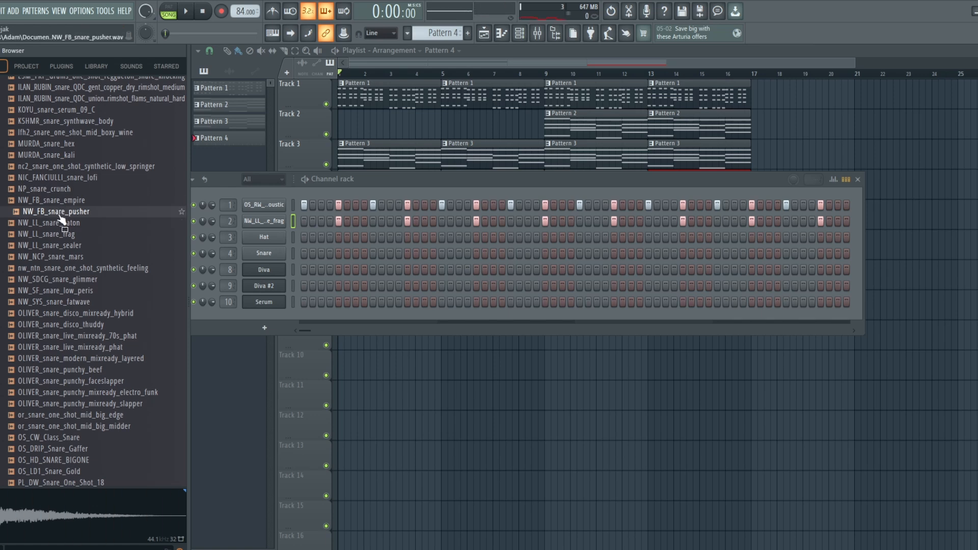
{"action": "left_click", "coordinate": [63, 189]}
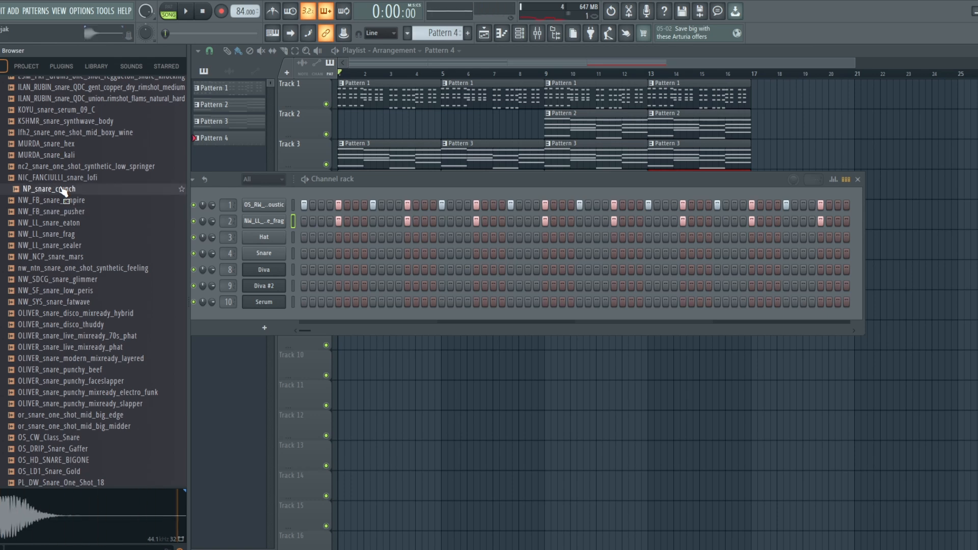
{"action": "left_click_drag", "start_coordinate": [245, 211], "coordinate": [251, 216]}
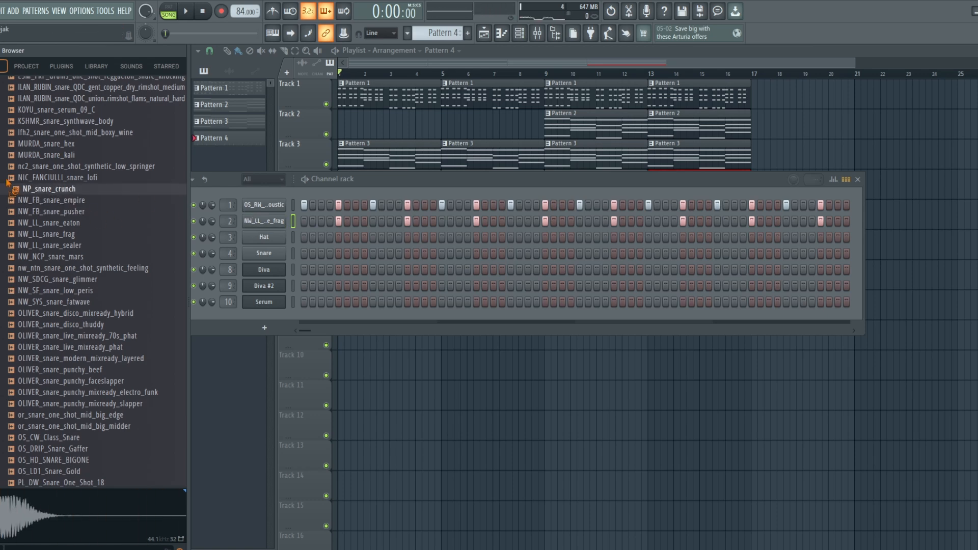
Audition further snares, including lfh2_snare_one_shot_mid_boxy_wine, the MURDA snares, NW_SYS_snare_fatwave and several OLIVER snares
{"action": "left_click", "coordinate": [67, 134]}
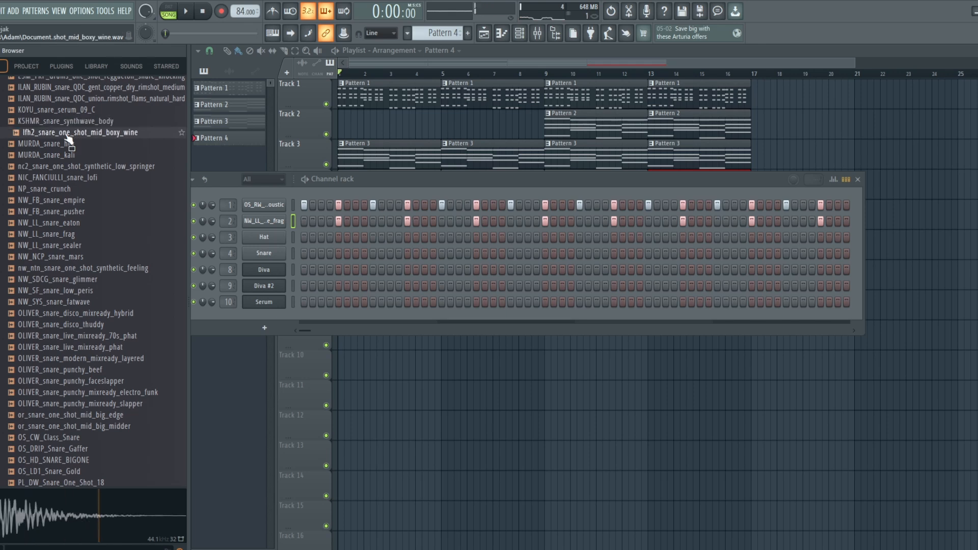
{"action": "left_click", "coordinate": [59, 154]}
{"action": "left_click", "coordinate": [60, 145]}
{"action": "left_click", "coordinate": [76, 99]}
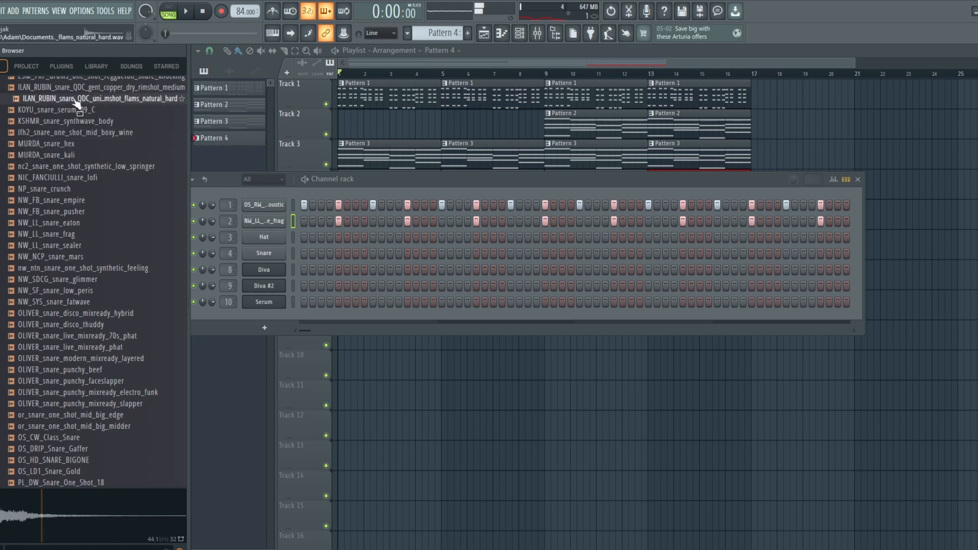
{"action": "left_click", "coordinate": [75, 89]}
{"action": "left_click", "coordinate": [56, 301]}
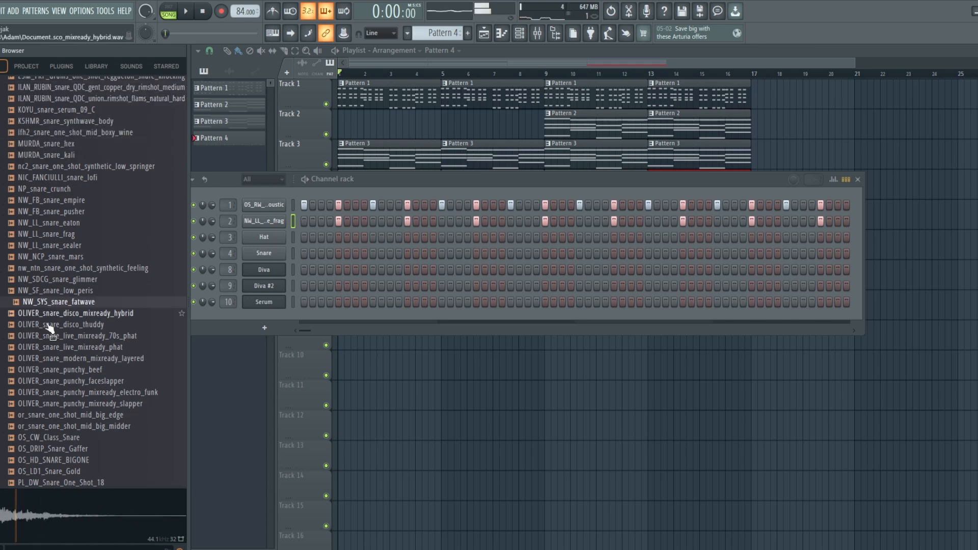
{"action": "left_click", "coordinate": [79, 358]}
{"action": "left_click", "coordinate": [78, 350]}
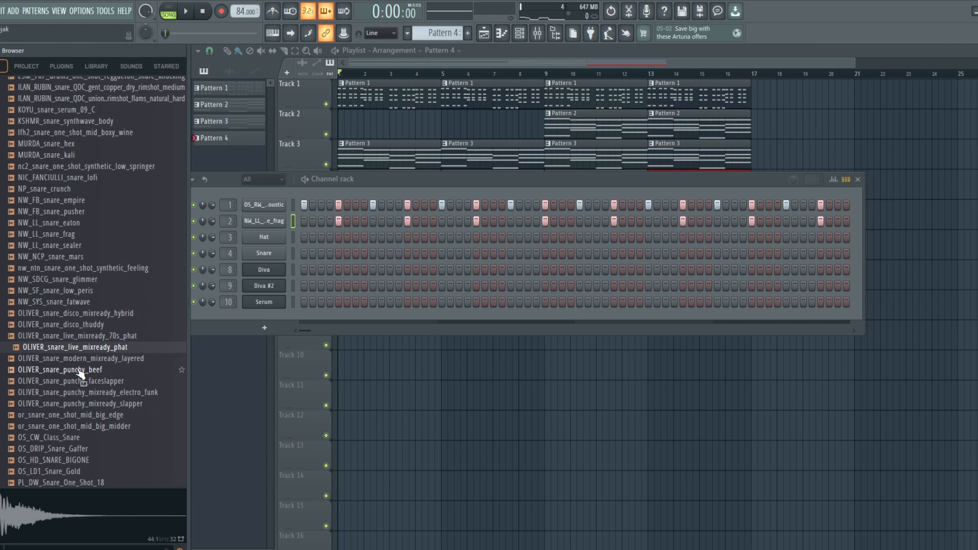
{"action": "left_click", "coordinate": [79, 372]}
Try NW_SDCG_snare_glimmer as the second channel's sample during playback, and audition nw_ntn_snare_one_shot_synthetic_feeling
{"action": "left_click", "coordinate": [82, 348]}
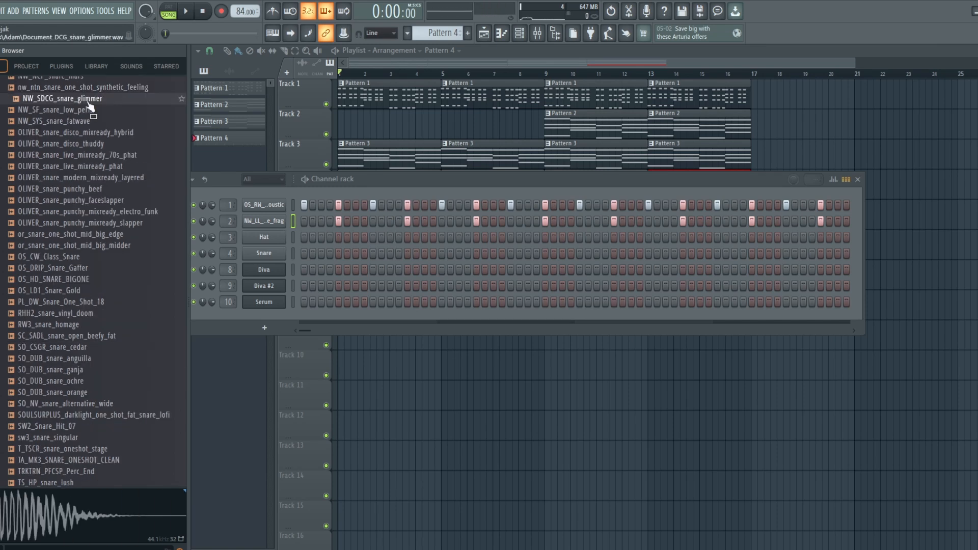
{"action": "left_click_drag", "start_coordinate": [261, 219], "coordinate": [264, 221]}
{"action": "key", "text": "space"}
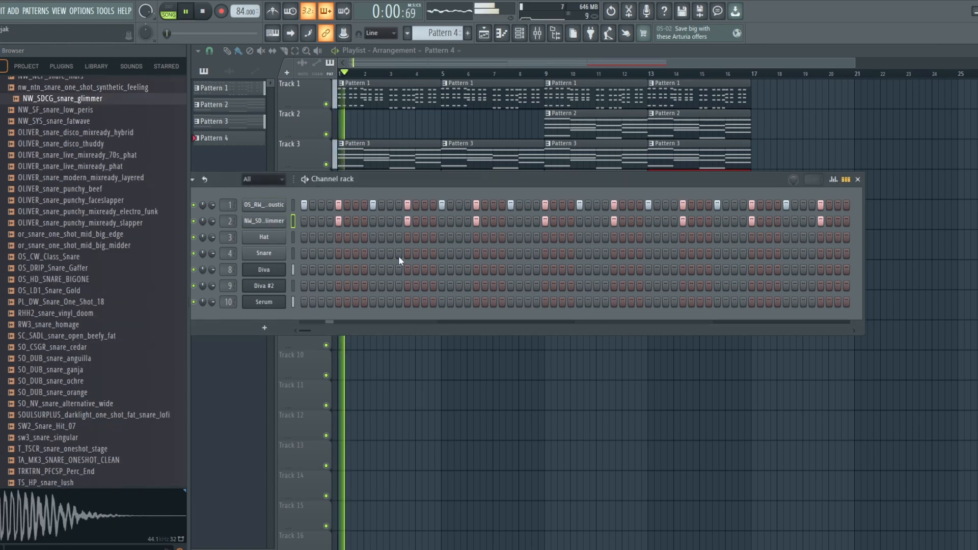
{"action": "left_click", "coordinate": [122, 88]}
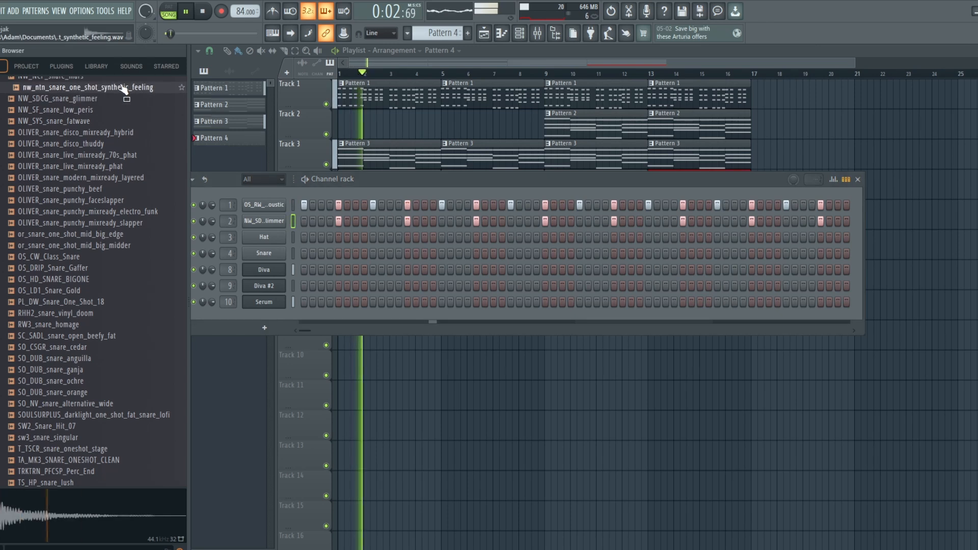
{"action": "key", "text": "space"}
Compare NW_LL_snare_eaton with NW_LL_snare_frag, and replace the second channel's sample with NW_LL_snare_frag
{"action": "scroll", "coordinate": [99, 195], "scroll_direction": "up", "scroll_amount": 5}
{"action": "left_click", "coordinate": [76, 222]}
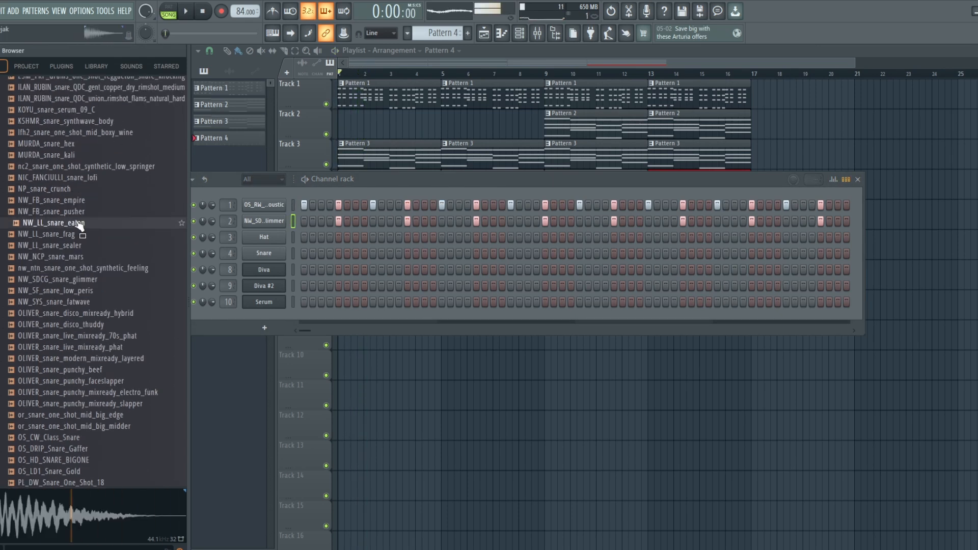
{"action": "left_click", "coordinate": [72, 235]}
{"action": "left_click", "coordinate": [72, 227]}
{"action": "left_click", "coordinate": [70, 235]}
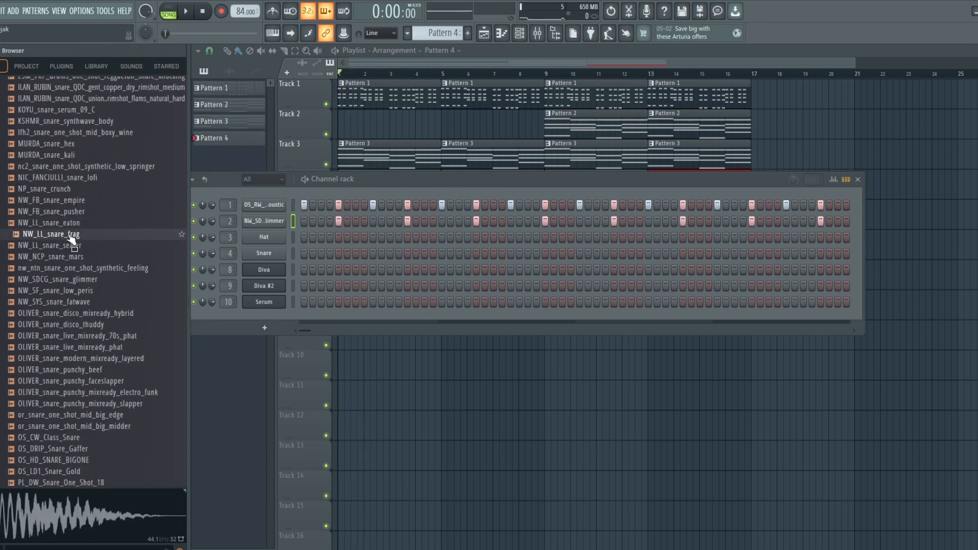
{"action": "left_click_drag", "start_coordinate": [264, 216], "coordinate": [264, 216]}
Play the arrangement twice from the start to check how the snare sits with the synths
{"action": "key", "text": "space"}
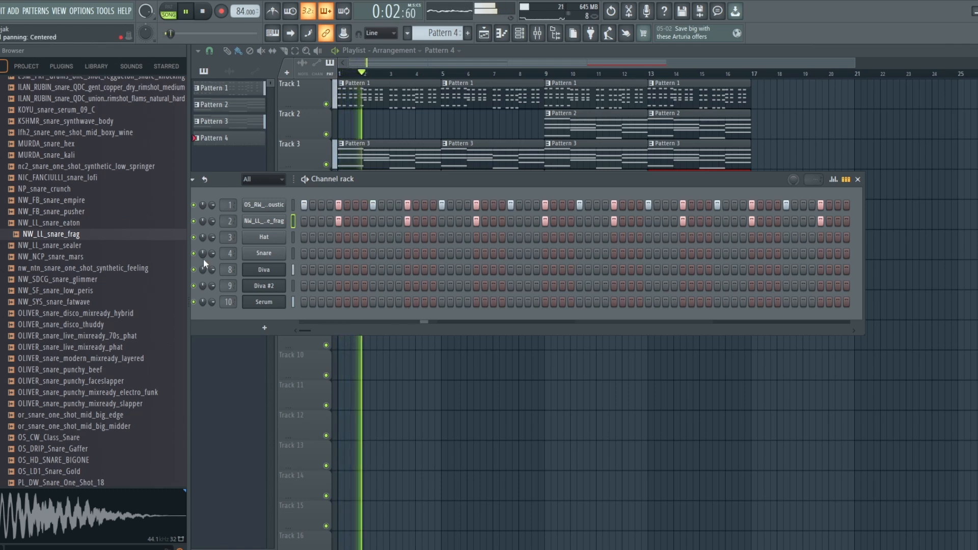
{"action": "key", "text": "space"}
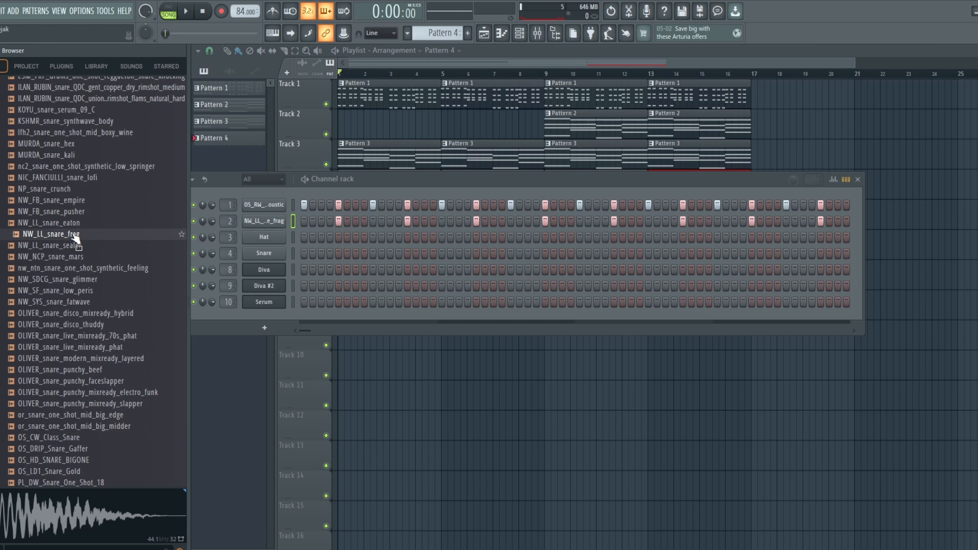
{"action": "key", "text": "space"}
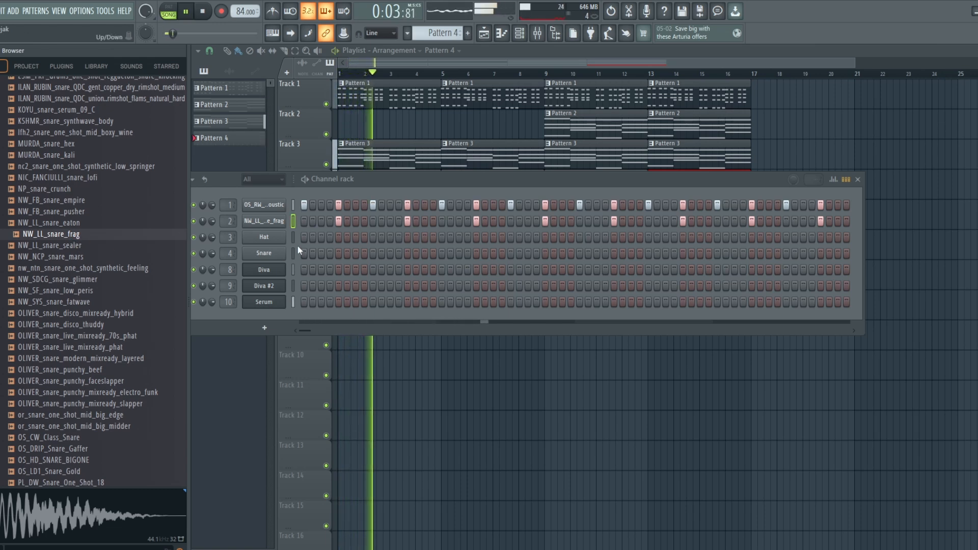
{"action": "key", "text": "space"}
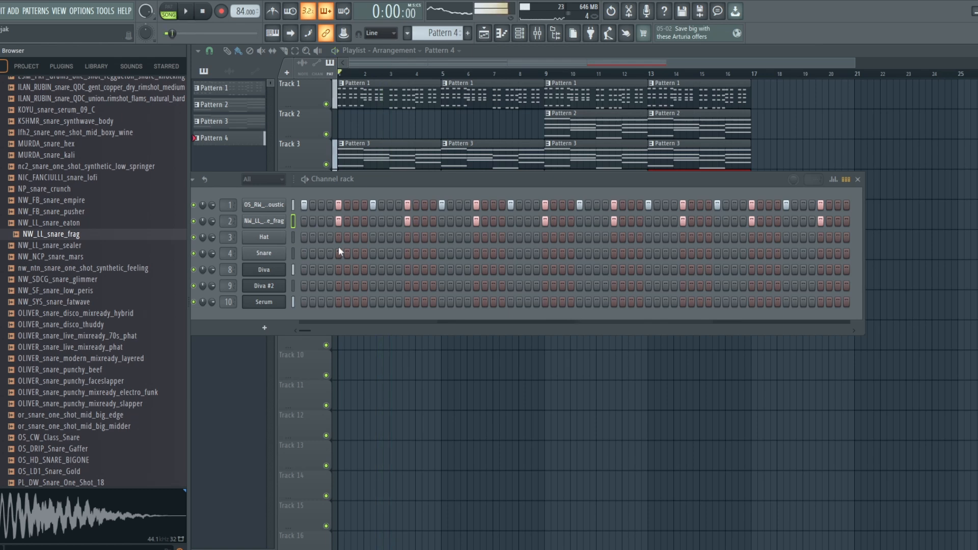
Audition the snares around NP_snare_crunch and those listed above it, including the MURDA, KSHMR and KOYU samples and both QDC rimshots
{"action": "left_click", "coordinate": [75, 193]}
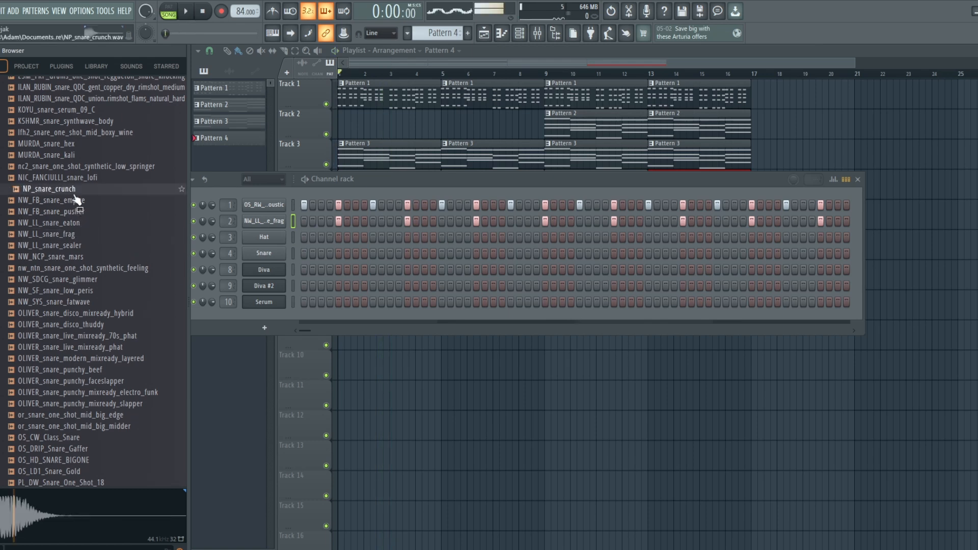
{"action": "left_click", "coordinate": [72, 202]}
{"action": "left_click", "coordinate": [76, 178]}
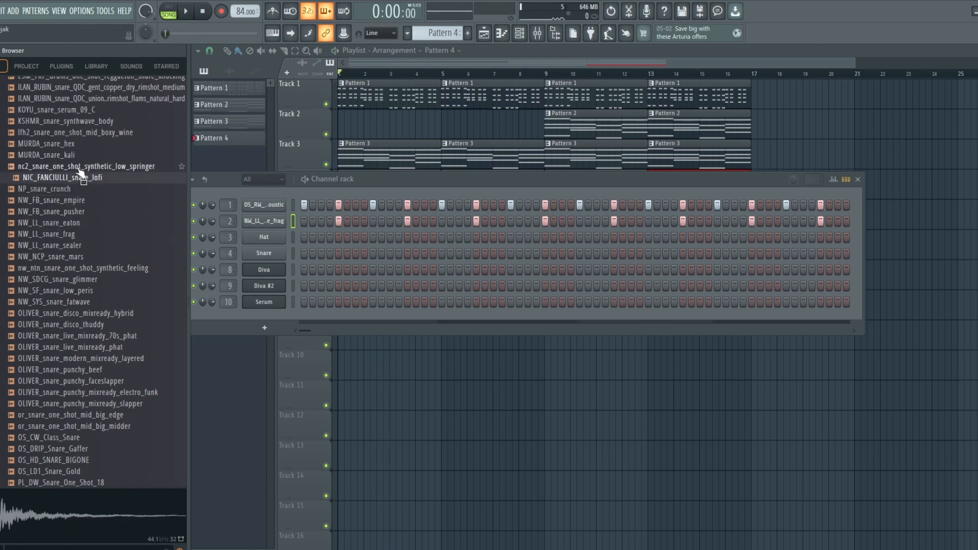
{"action": "left_click", "coordinate": [79, 167]}
{"action": "key", "text": "Up"}
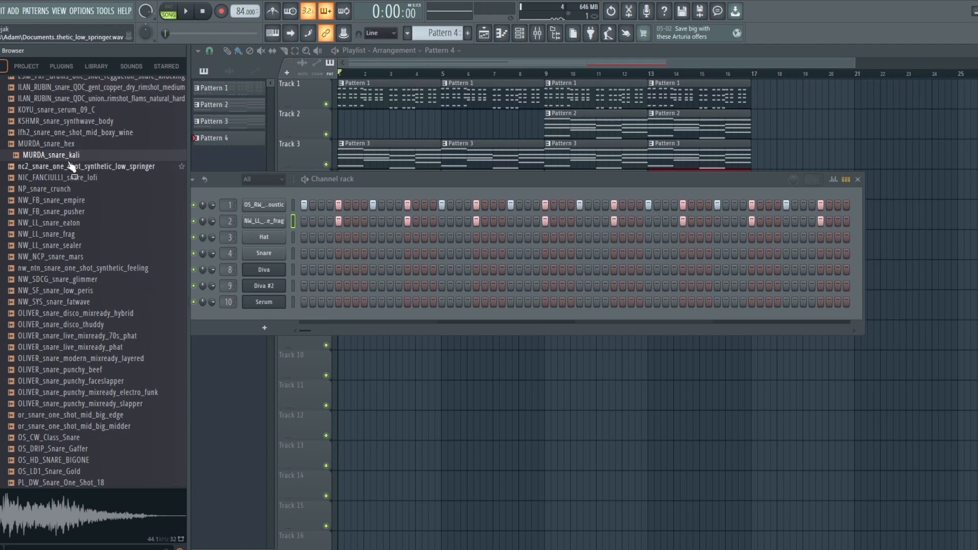
{"action": "left_click", "coordinate": [76, 145]}
{"action": "left_click", "coordinate": [77, 133]}
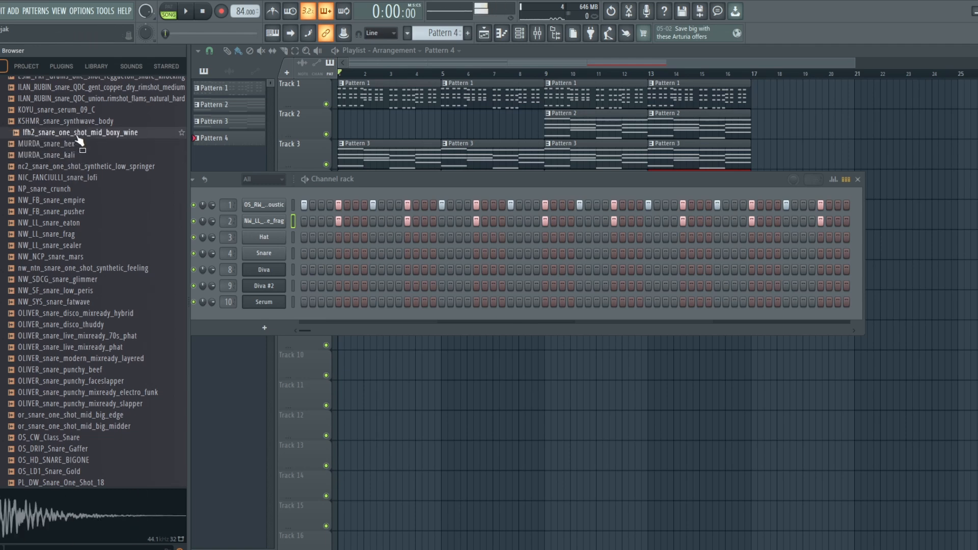
{"action": "left_click", "coordinate": [78, 122]}
{"action": "left_click", "coordinate": [75, 110]}
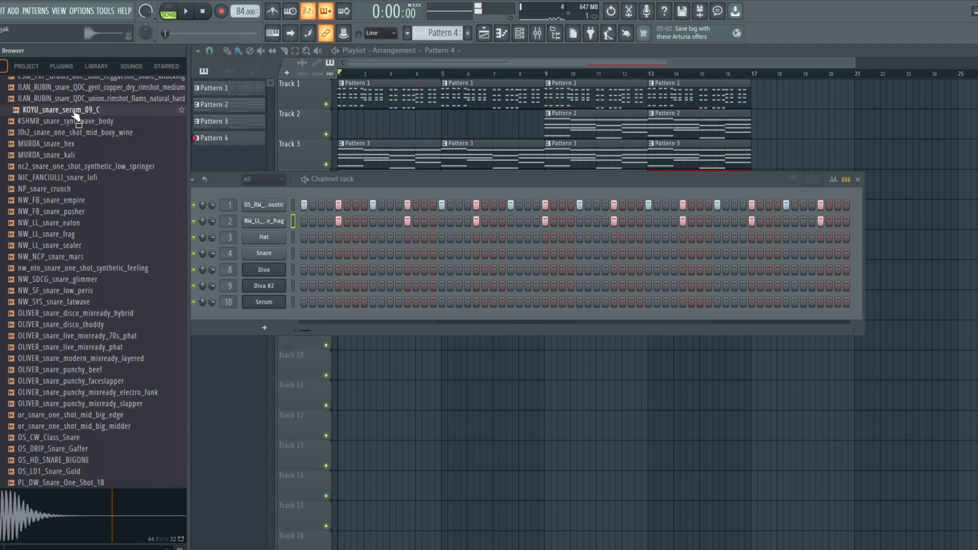
{"action": "left_click", "coordinate": [77, 102]}
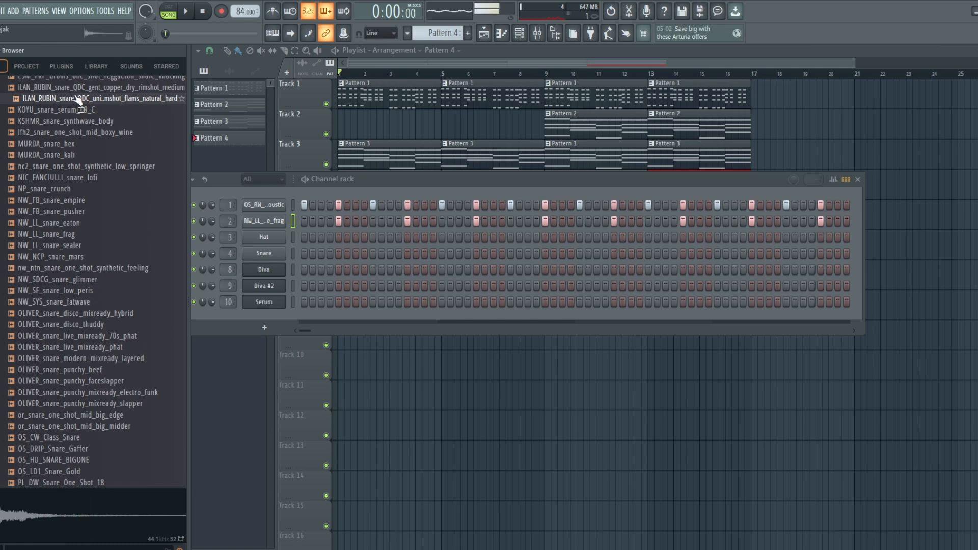
{"action": "left_click", "coordinate": [77, 90]}
Audition the snares at the start of the Snare folder, including dp_snare_live_baby, dp_snare_live_mega, ABJP_Acoustic_Snare_01 and dhh3_snare_punch_smack
{"action": "scroll", "coordinate": [101, 137], "scroll_direction": "up", "scroll_amount": 8}
{"action": "left_click", "coordinate": [79, 281]}
{"action": "left_click", "coordinate": [80, 292]}
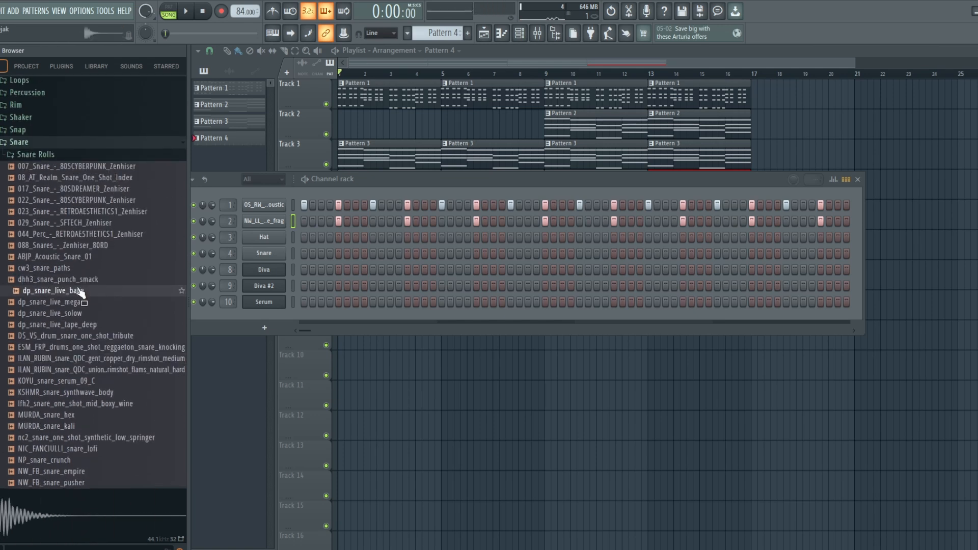
{"action": "left_click", "coordinate": [73, 313]}
{"action": "left_click", "coordinate": [77, 304]}
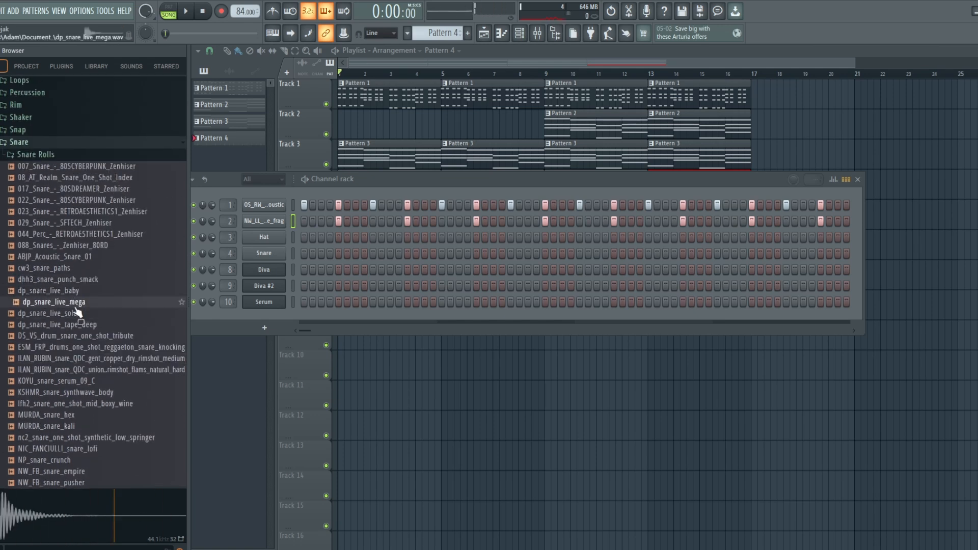
{"action": "left_click", "coordinate": [76, 257]}
{"action": "left_click", "coordinate": [75, 280]}
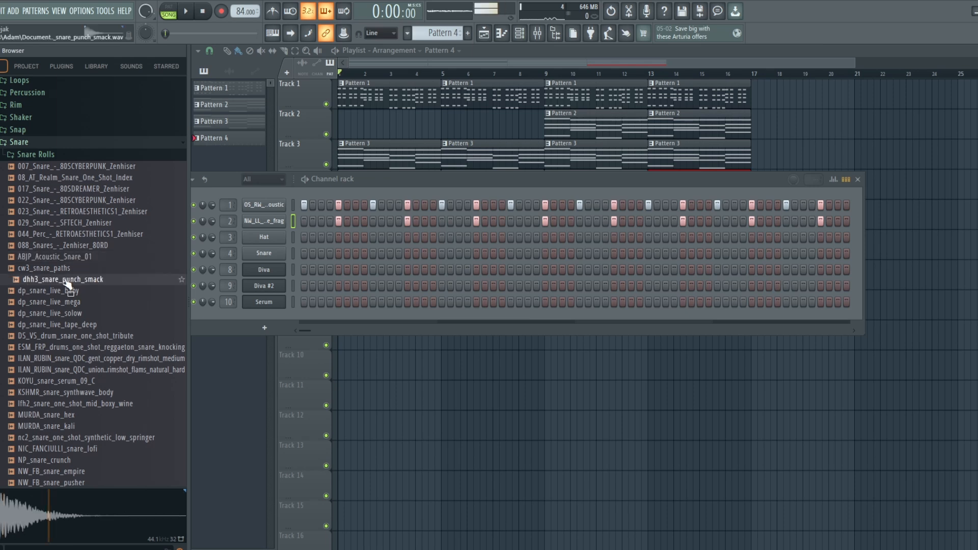
{"action": "left_click", "coordinate": [66, 270]}
Load or_snare_one_shot_mid_big_midder into the Hat channel, add hits matching the fourth and eighth snare hits, and play the arrangement
{"action": "scroll", "coordinate": [68, 278], "scroll_direction": "down", "scroll_amount": 10}
{"action": "left_click", "coordinate": [71, 266]}
{"action": "left_click", "coordinate": [76, 246]}
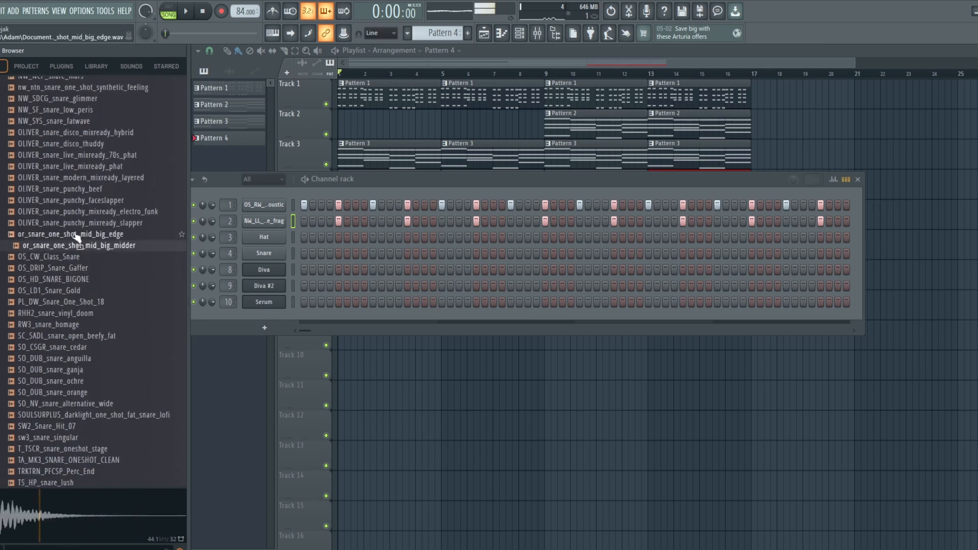
{"action": "left_click", "coordinate": [76, 236]}
{"action": "left_click", "coordinate": [76, 245]}
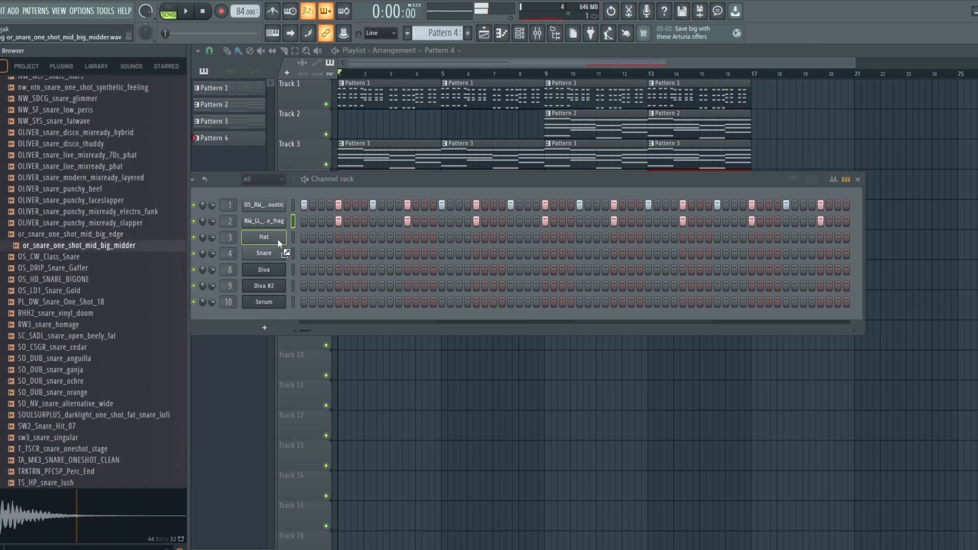
{"action": "left_click_drag", "start_coordinate": [277, 239], "coordinate": [276, 239]}
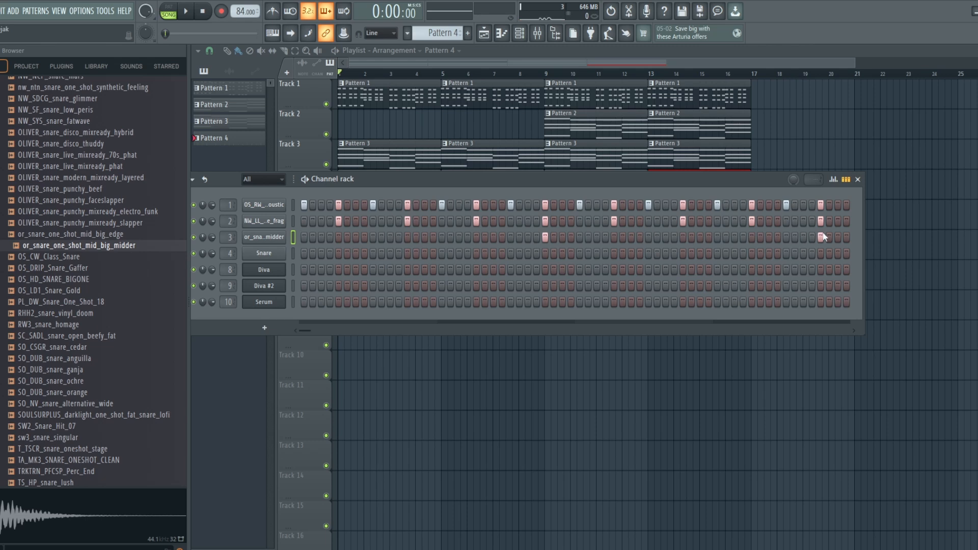
{"action": "key", "text": "space"}
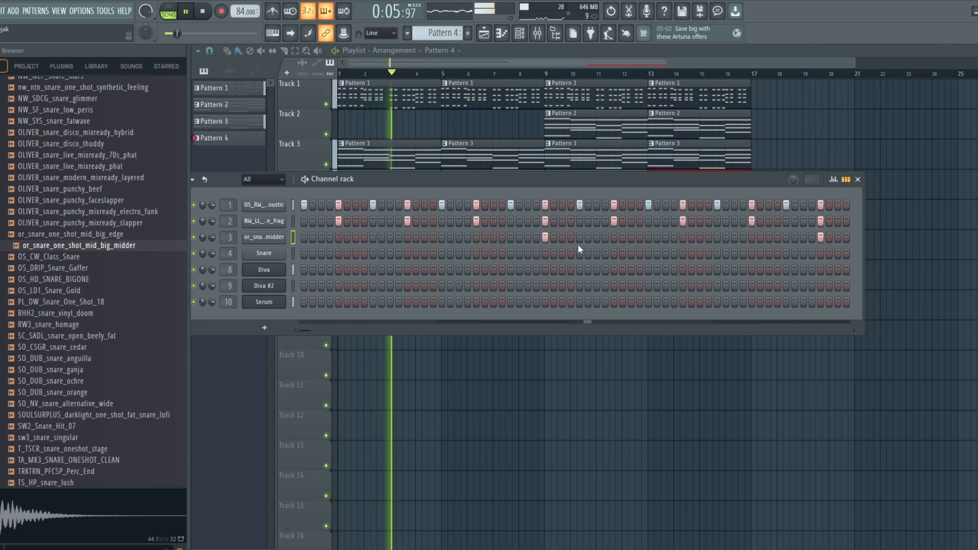
{"action": "key", "text": "space"}
Try PL_DW_Snare_One_Shot_18 as the third channel's sample and play the arrangement with it
{"action": "left_click", "coordinate": [76, 279]}
{"action": "left_click", "coordinate": [59, 302]}
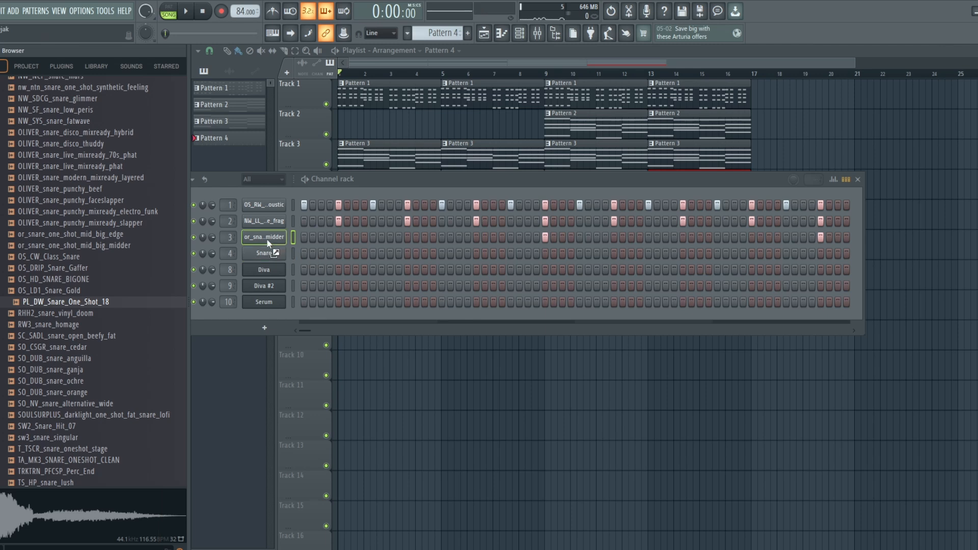
{"action": "left_click_drag", "start_coordinate": [266, 239], "coordinate": [265, 238]}
{"action": "key", "text": "space"}
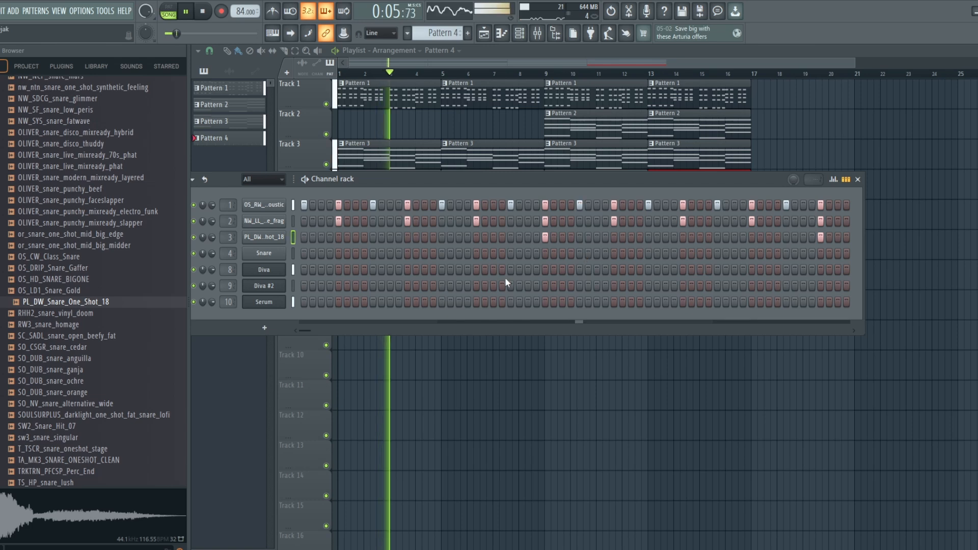
{"action": "key", "text": "space"}
Compare the SO_DUB, SOULSURPLUS and SO_NV snares, replace the third channel's sample with SO_NV_snare_alternative_wide and play the arrangement
{"action": "left_click", "coordinate": [51, 369]}
{"action": "left_click", "coordinate": [51, 392]}
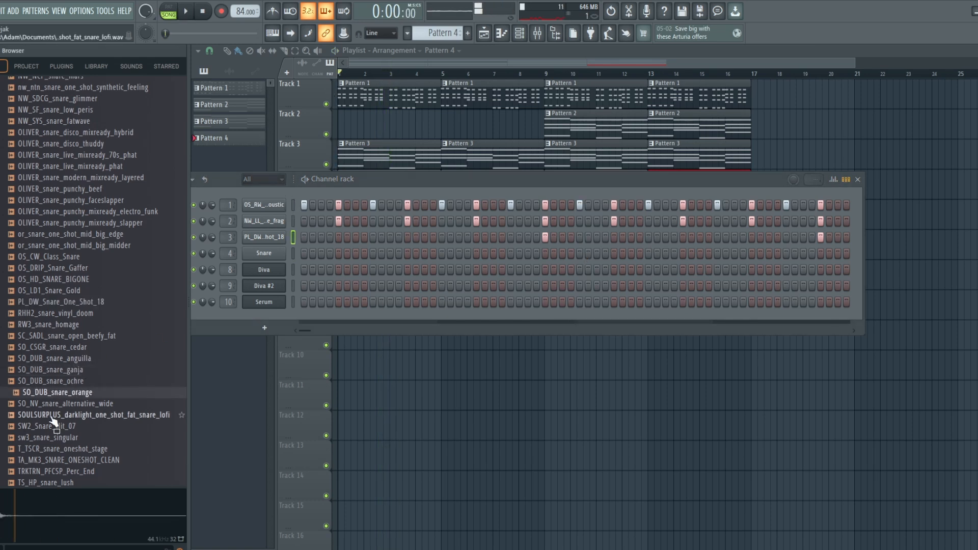
{"action": "left_click", "coordinate": [51, 416]}
{"action": "left_click", "coordinate": [53, 404]}
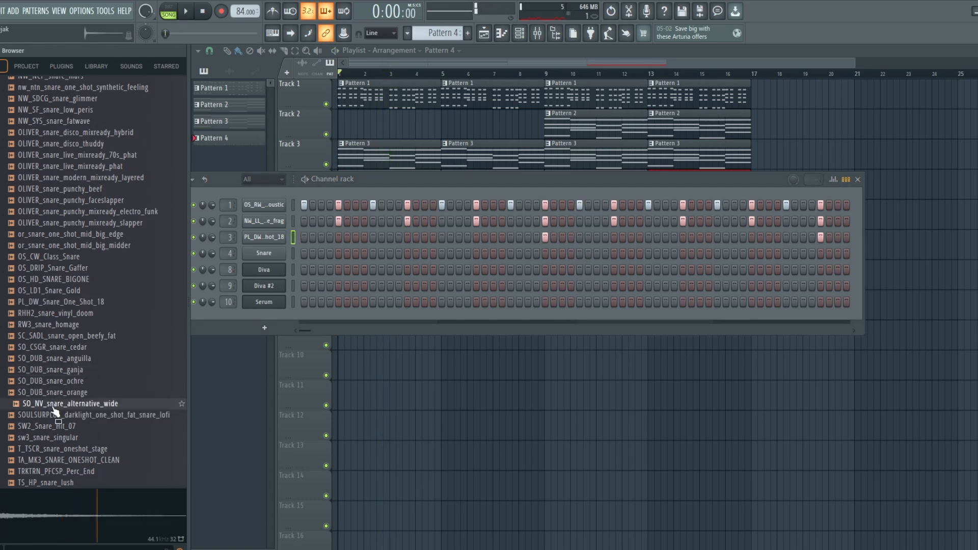
{"action": "left_click_drag", "start_coordinate": [234, 264], "coordinate": [261, 239]}
{"action": "key", "text": "space"}
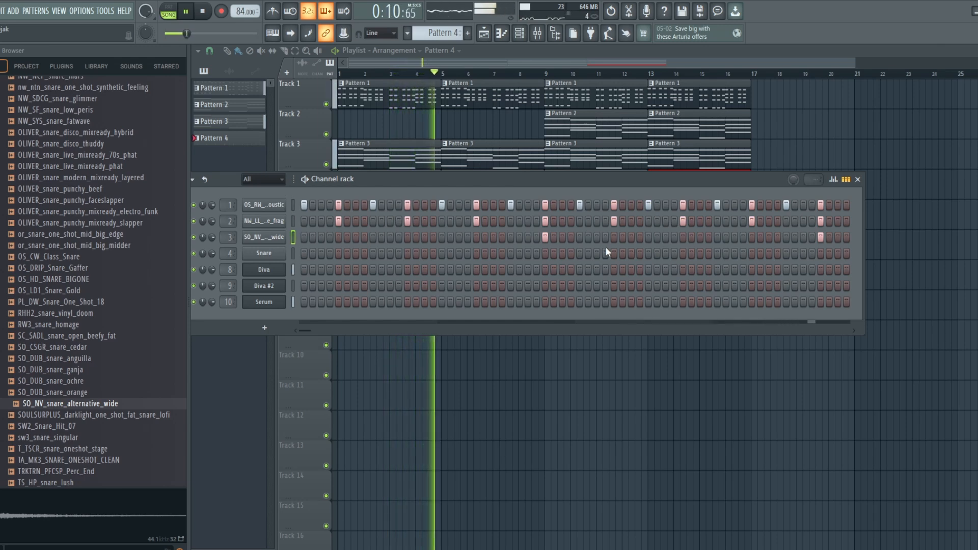
{"action": "key", "text": "space"}
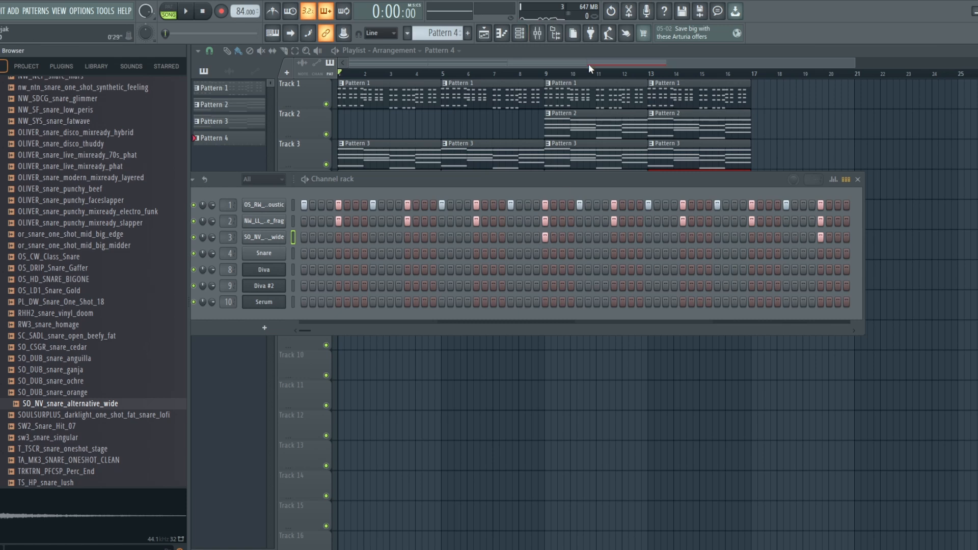
Open the mixer and select the insert that the NW_LL_snare_frag channel is routed to
{"action": "left_click", "coordinate": [538, 34]}
{"action": "key", "text": "space"}
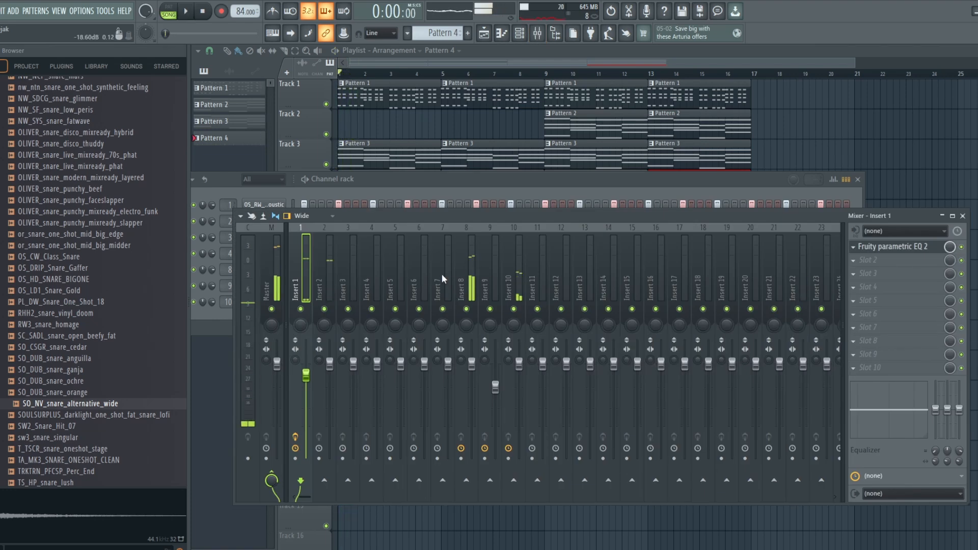
{"action": "left_click", "coordinate": [519, 33]}
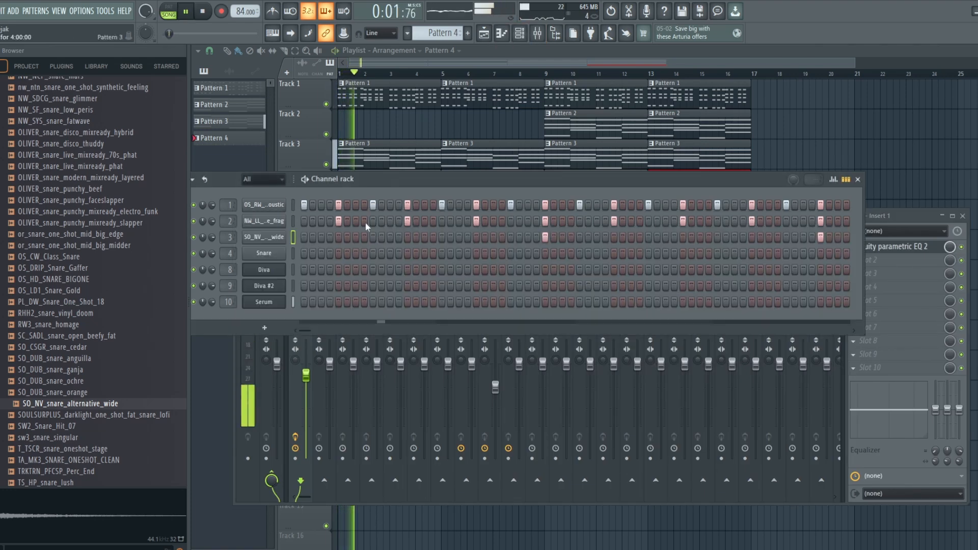
{"action": "key", "text": "space"}
{"action": "left_click", "coordinate": [274, 222]}
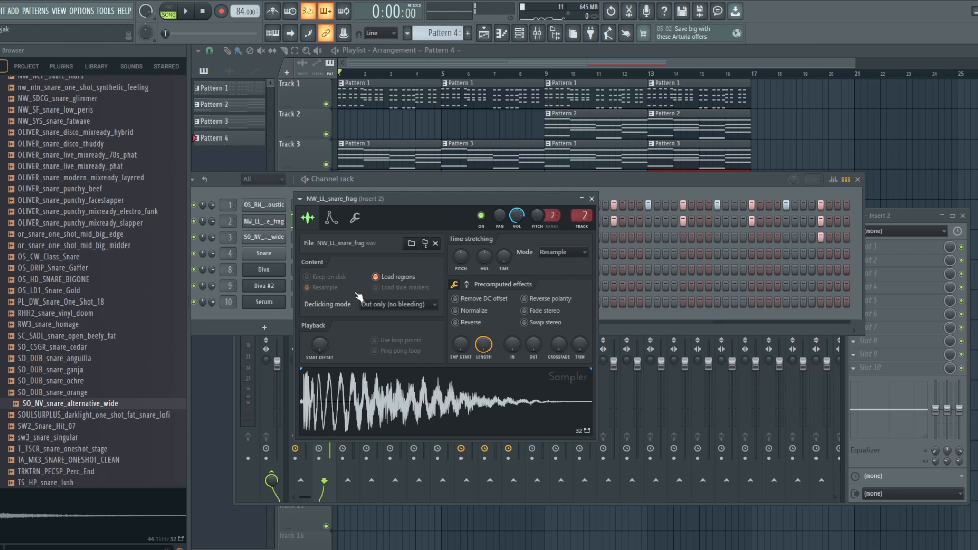
{"action": "left_click", "coordinate": [593, 198]}
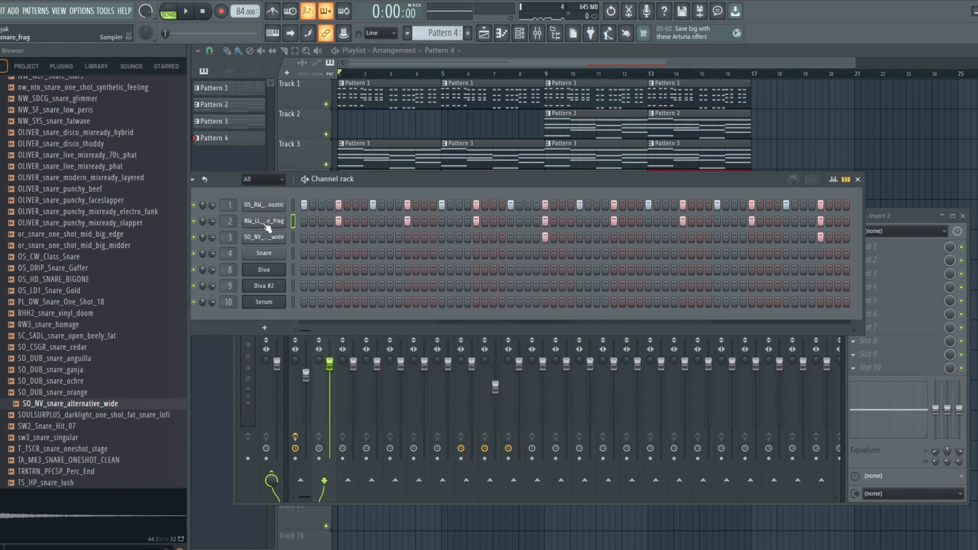
Add Fruity parametric EQ 2 to Insert 2 during playback and set its band 7 to low pass
{"action": "left_click", "coordinate": [907, 218]}
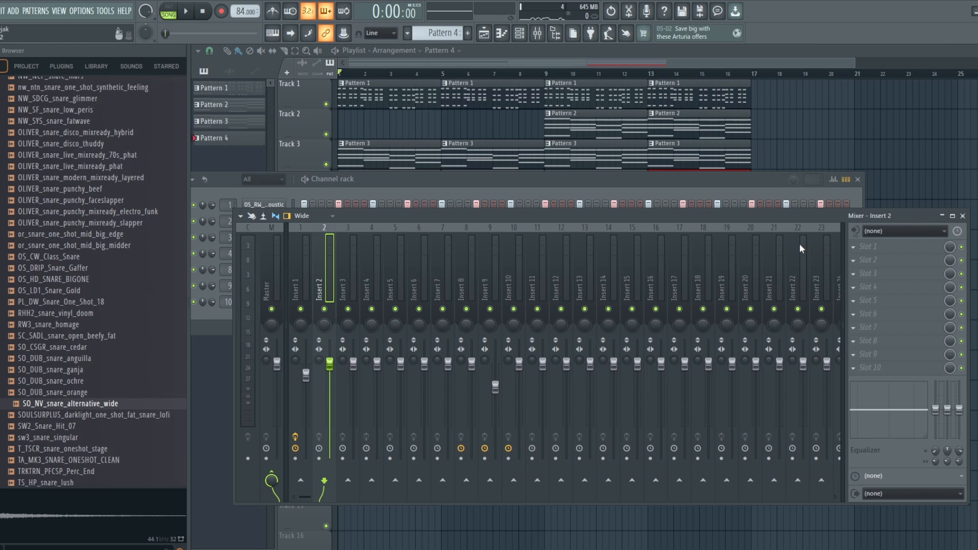
{"action": "key", "text": "space"}
{"action": "left_click", "coordinate": [879, 246]}
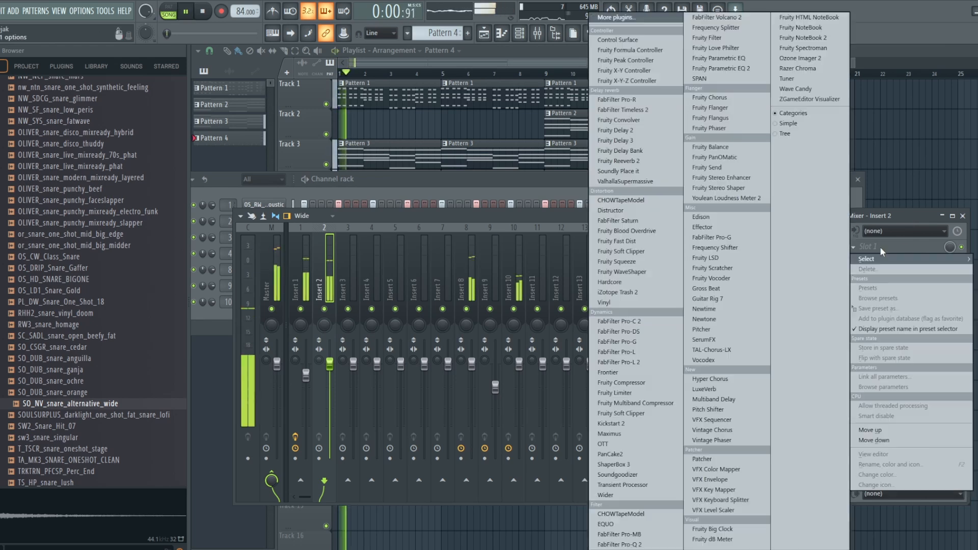
{"action": "left_click", "coordinate": [717, 68]}
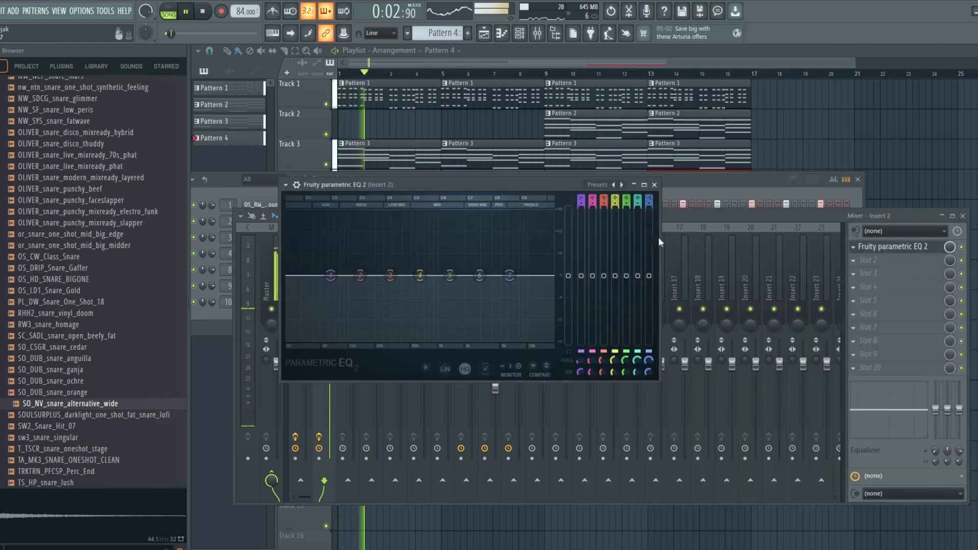
{"action": "left_click_drag", "start_coordinate": [649, 202], "coordinate": [649, 224]}
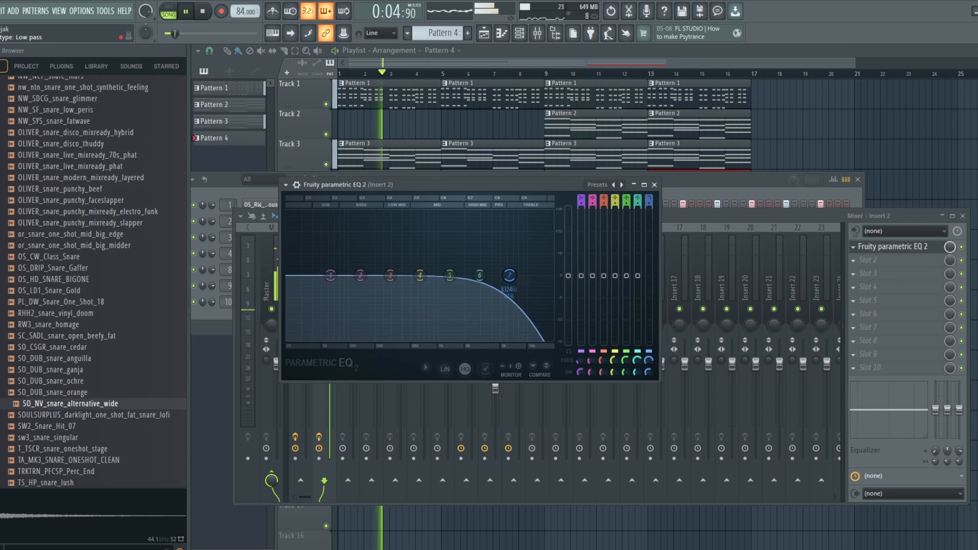
Sweep the low-pass cutoff on Insert 2's EQ during playback, steepen its slope and leave the cutoff slightly below its default frequency
{"action": "key", "text": "space"}
{"action": "key", "text": "space"}
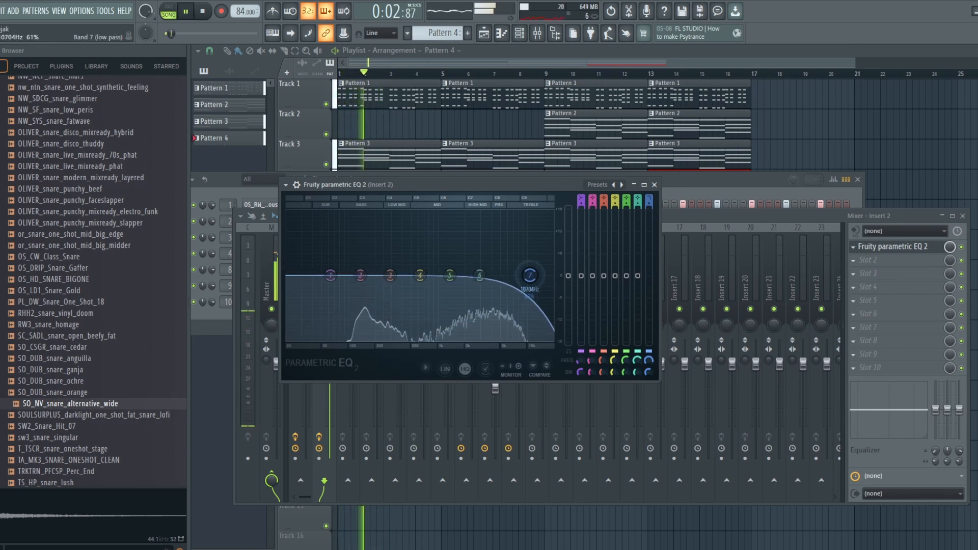
{"action": "mouse_move", "coordinate": [510, 275]}
{"action": "left_mouse_down"}
{"action": "mouse_move", "coordinate": [555, 277]}
{"action": "mouse_move", "coordinate": [503, 276]}
{"action": "left_mouse_up"}
{"action": "key", "text": "space"}
{"action": "key", "text": "space"}
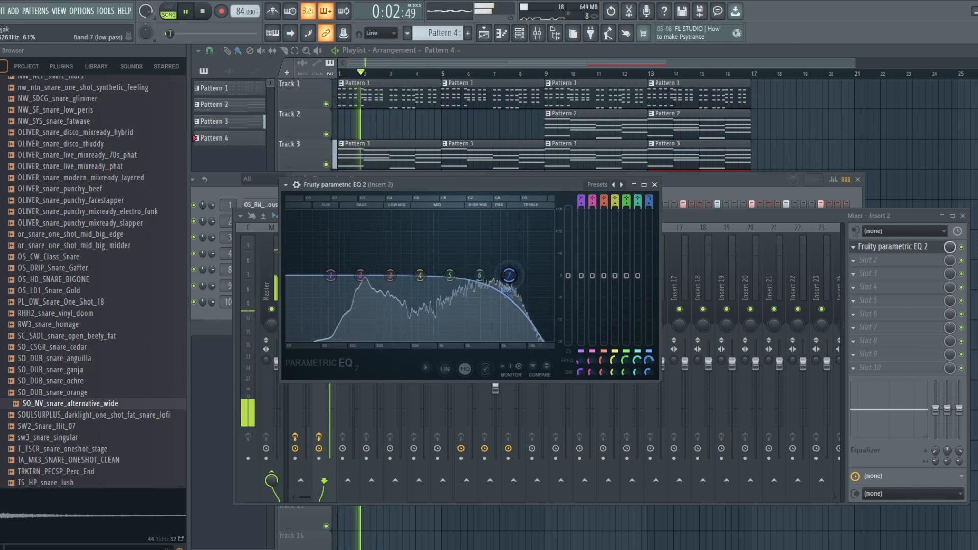
{"action": "left_click_drag", "start_coordinate": [504, 276], "coordinate": [500, 276]}
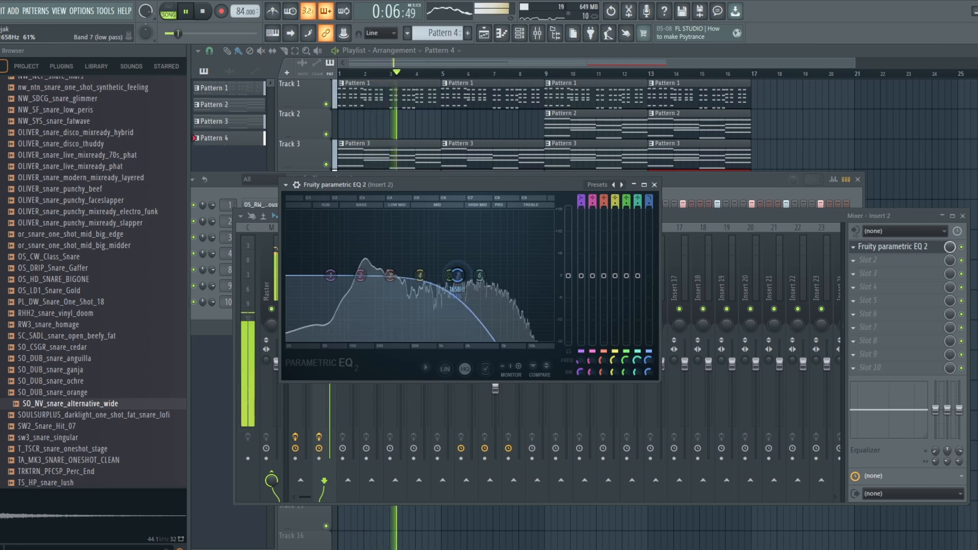
{"action": "left_click_drag", "start_coordinate": [506, 276], "coordinate": [510, 275]}
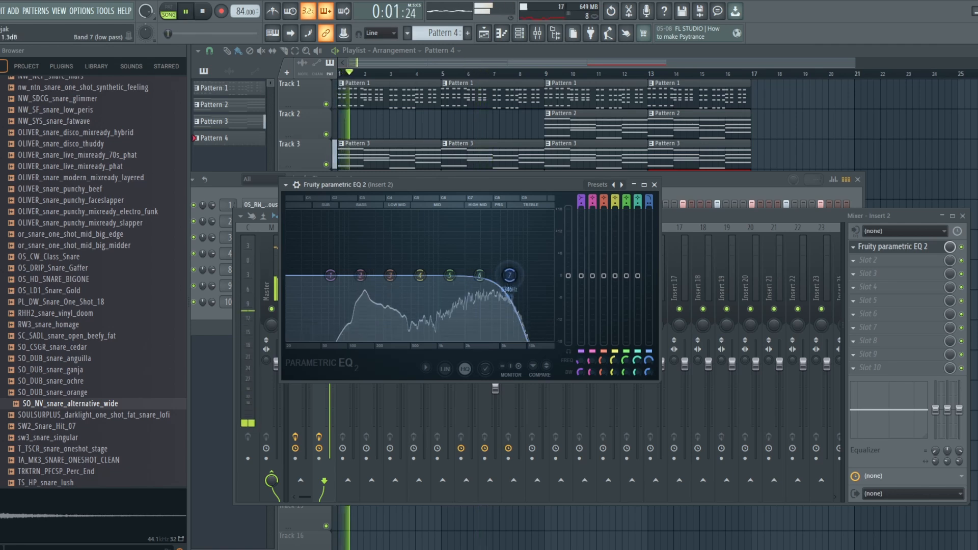
{"action": "left_click_drag", "start_coordinate": [510, 275], "coordinate": [502, 275]}
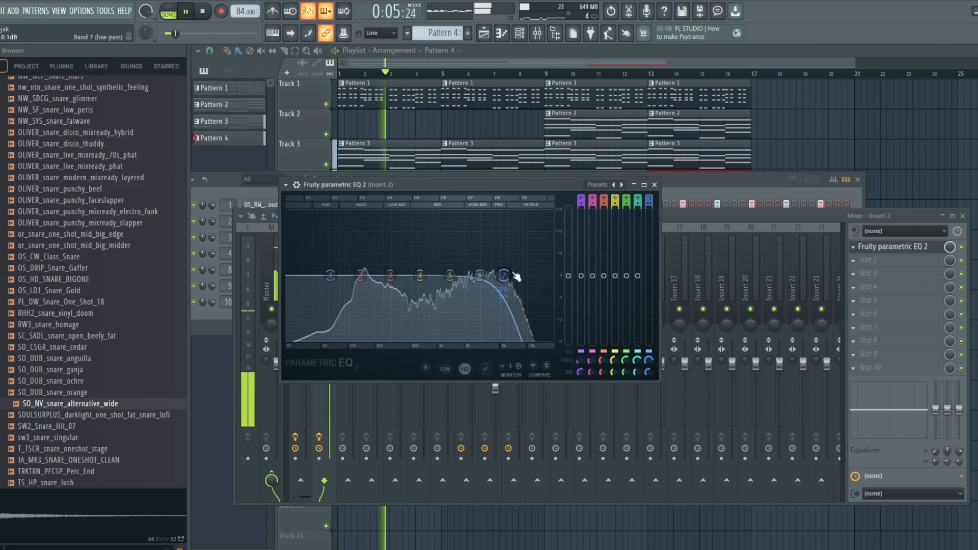
Lower the Insert 2 and Insert 3 mixer faders to about -4.5 dB each while the arrangement plays
{"action": "left_click", "coordinate": [703, 224]}
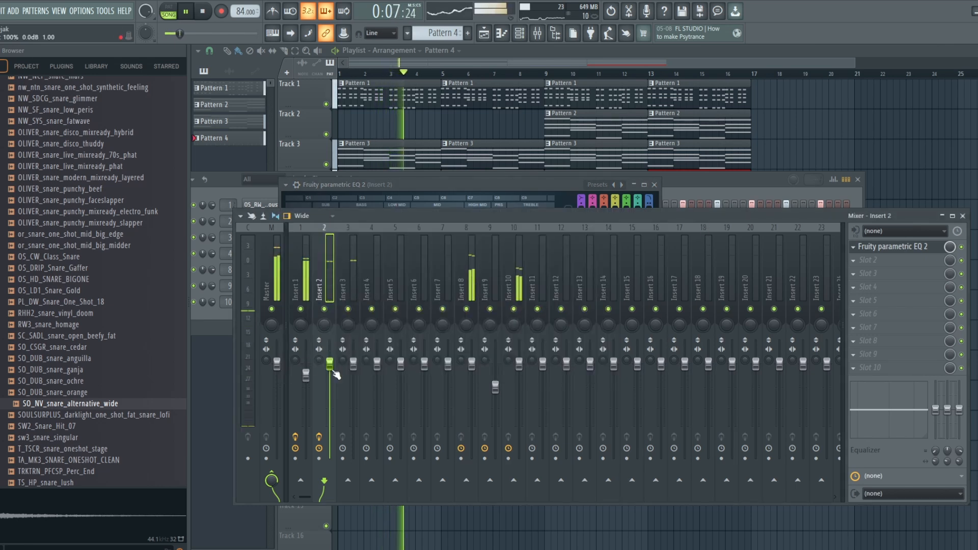
{"action": "left_click_drag", "start_coordinate": [330, 365], "coordinate": [330, 382]}
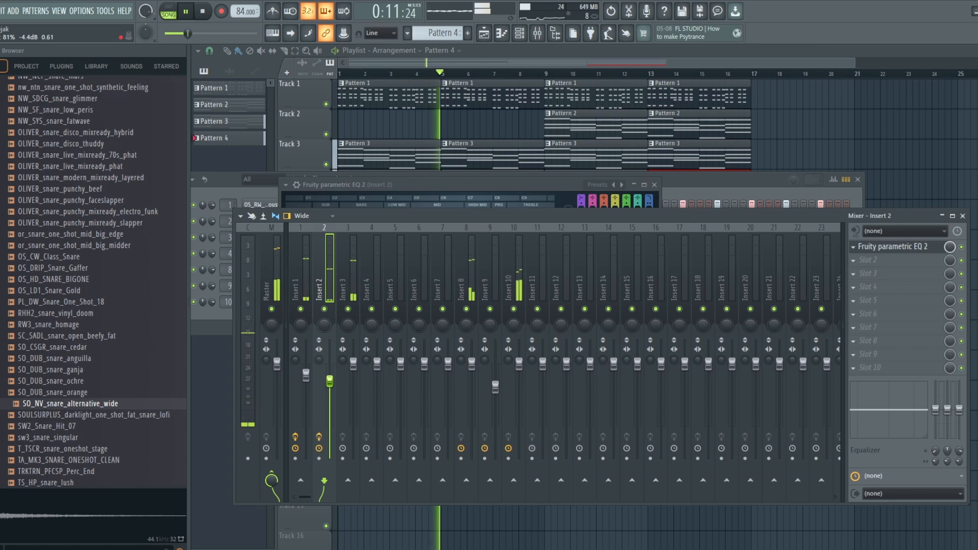
{"action": "left_click_drag", "start_coordinate": [353, 362], "coordinate": [353, 382]}
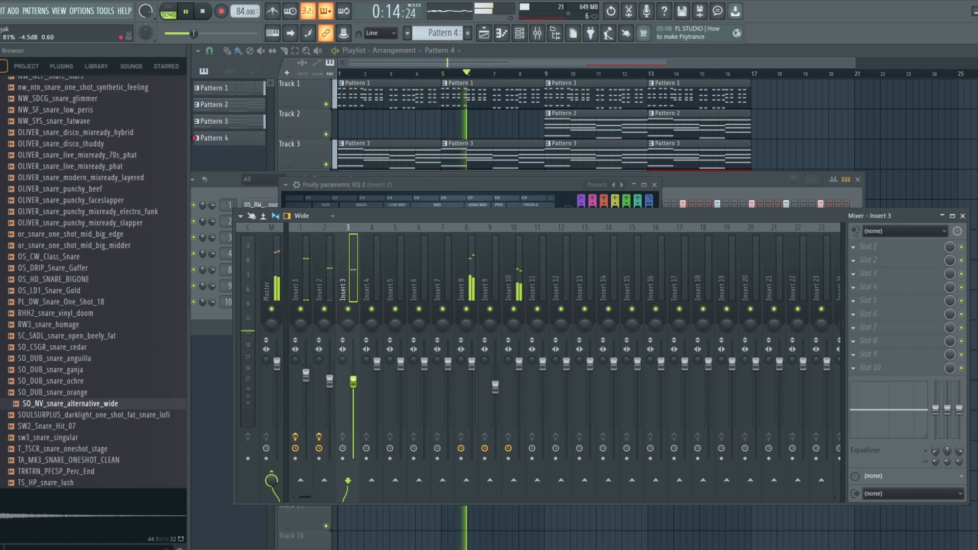
{"action": "left_click", "coordinate": [330, 380]}
{"action": "left_click", "coordinate": [353, 381]}
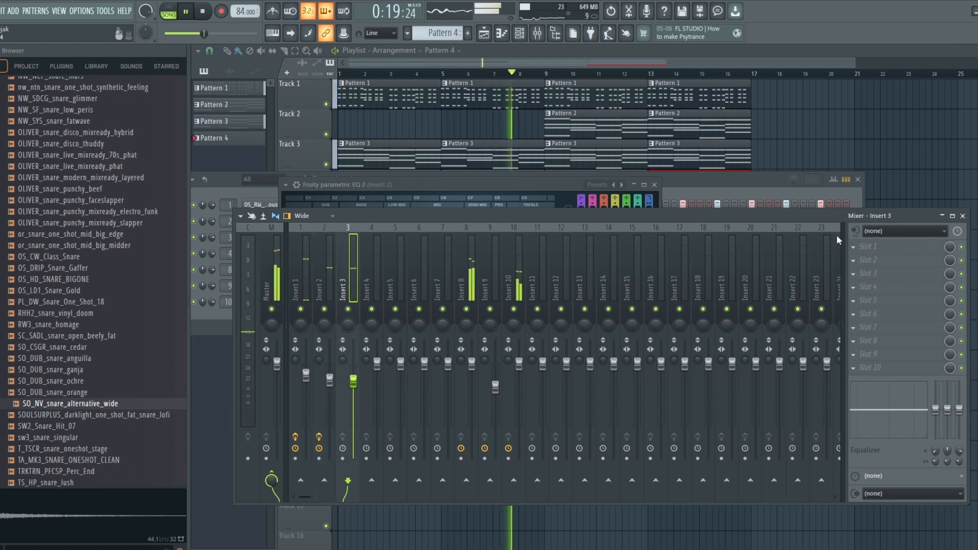
Add Fruity parametric EQ 2 to Insert 3 and set its band 7 to low pass
{"action": "left_click", "coordinate": [865, 247]}
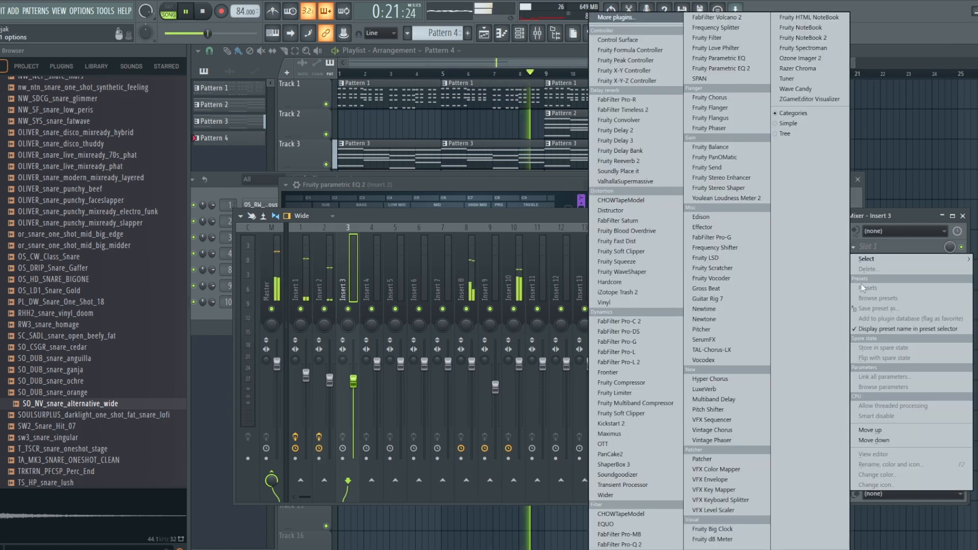
{"action": "left_click", "coordinate": [716, 68]}
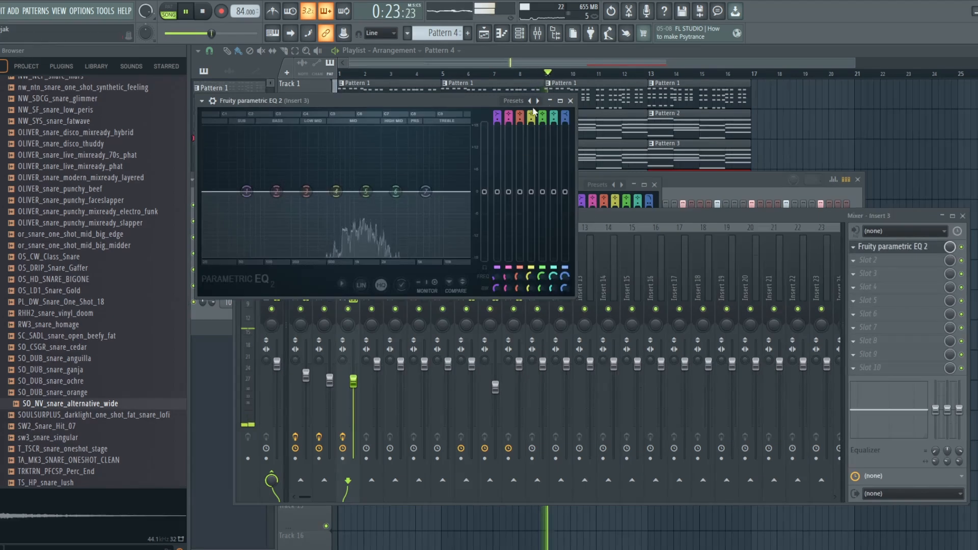
{"action": "left_click_drag", "start_coordinate": [565, 117], "coordinate": [565, 143]}
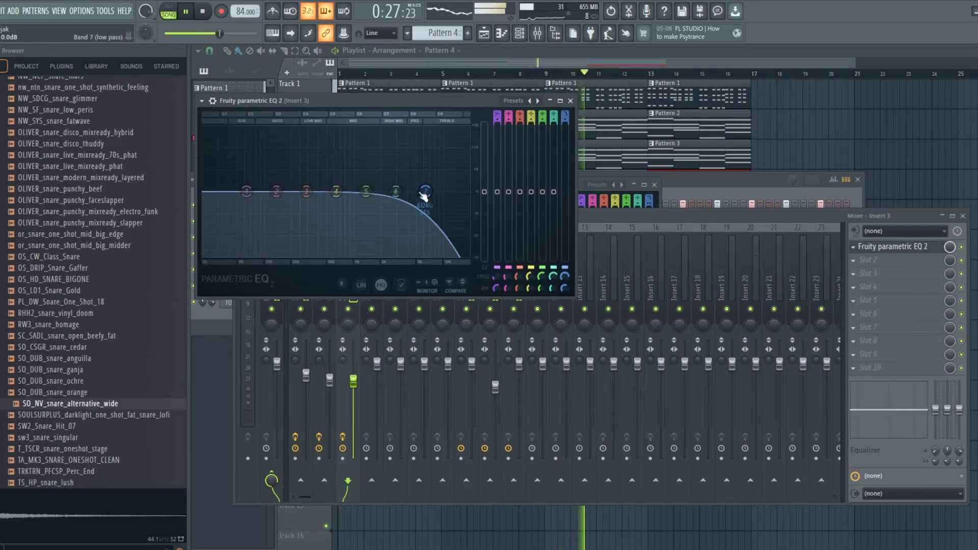
Lower the low-pass cutoff on Insert 3's EQ to just above band 6, return to the mixer and stop playback
{"action": "left_click_drag", "start_coordinate": [426, 192], "coordinate": [402, 192]}
{"action": "left_click_drag", "start_coordinate": [566, 121], "coordinate": [565, 111]}
{"action": "left_click_drag", "start_coordinate": [402, 192], "coordinate": [408, 191]}
{"action": "left_click_drag", "start_coordinate": [408, 191], "coordinate": [402, 191]}
{"action": "left_click", "coordinate": [633, 216]}
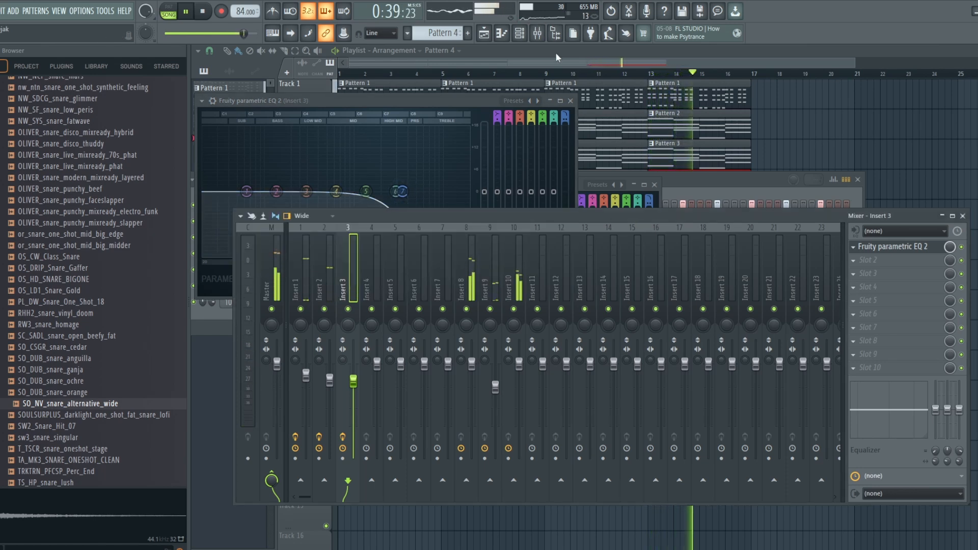
{"action": "key", "text": "space"}
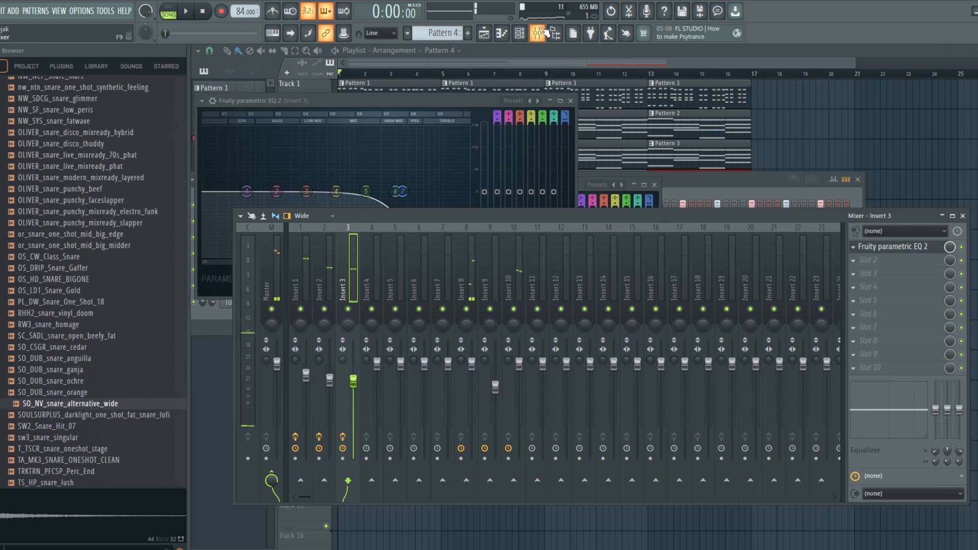
Return to the playlist and bring up the channel rack for Pattern 4
{"action": "left_click", "coordinate": [483, 50]}
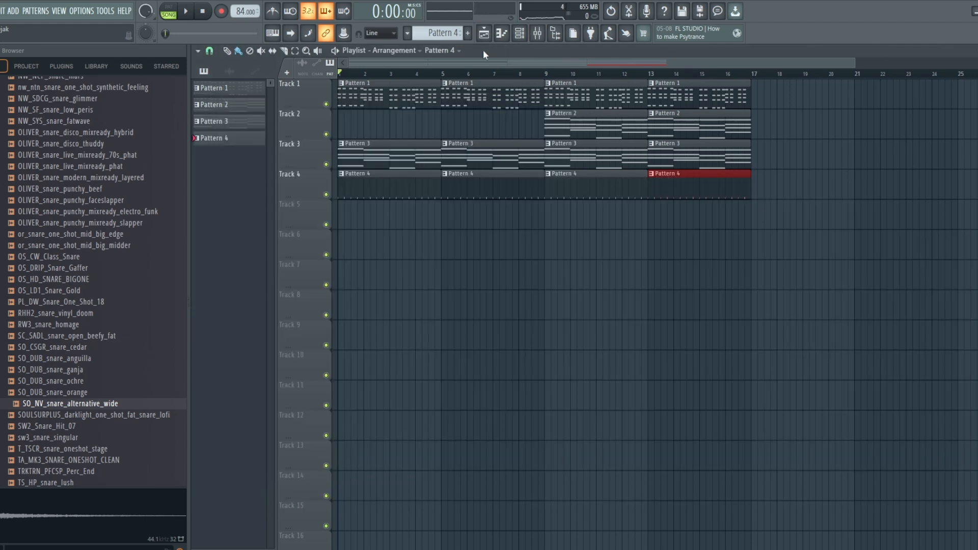
{"action": "left_click", "coordinate": [397, 189]}
{"action": "double_click", "coordinate": [397, 189]}
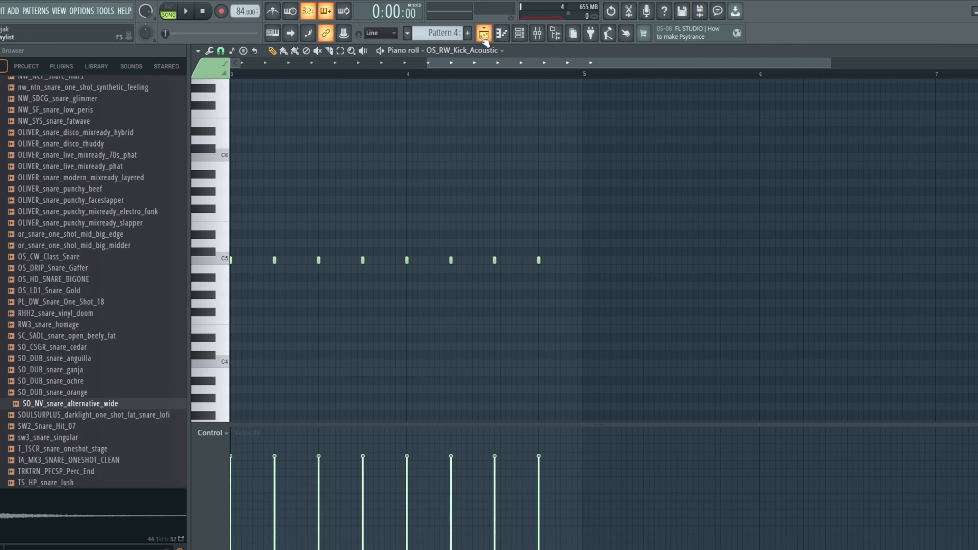
{"action": "left_click", "coordinate": [520, 34]}
{"action": "left_click", "coordinate": [522, 38]}
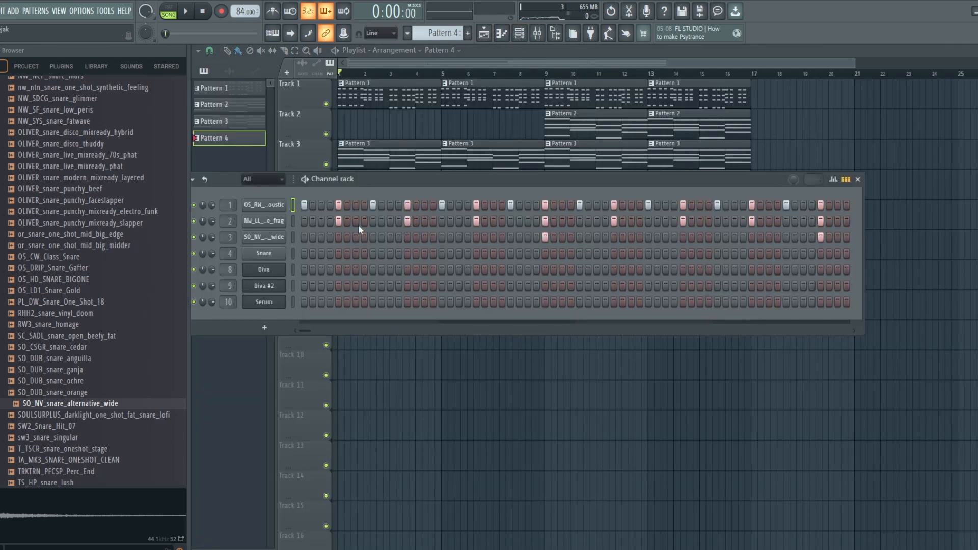
Audition the OS_RW_Kick_Acoustic sample from its sampler channel and close the sampler window
{"action": "left_click", "coordinate": [264, 204]}
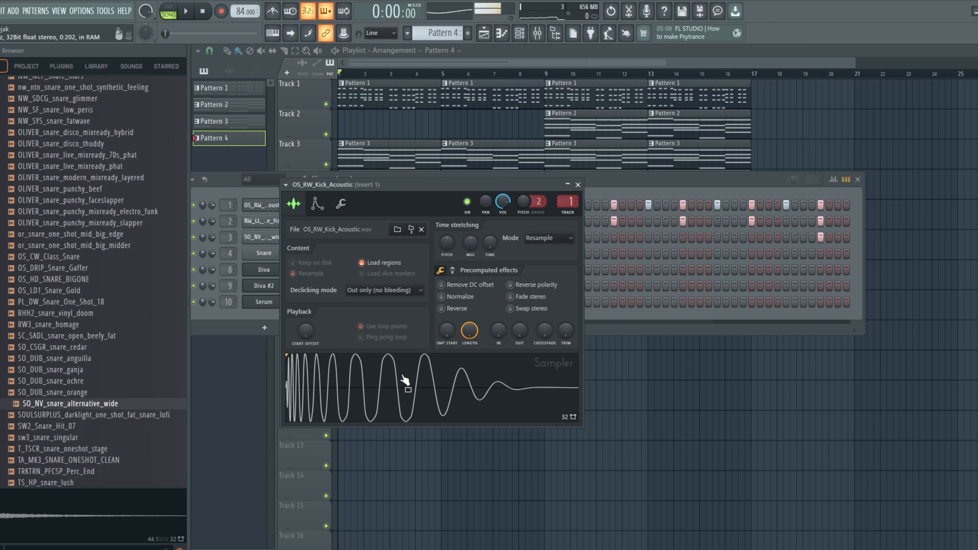
{"action": "left_click", "coordinate": [577, 184]}
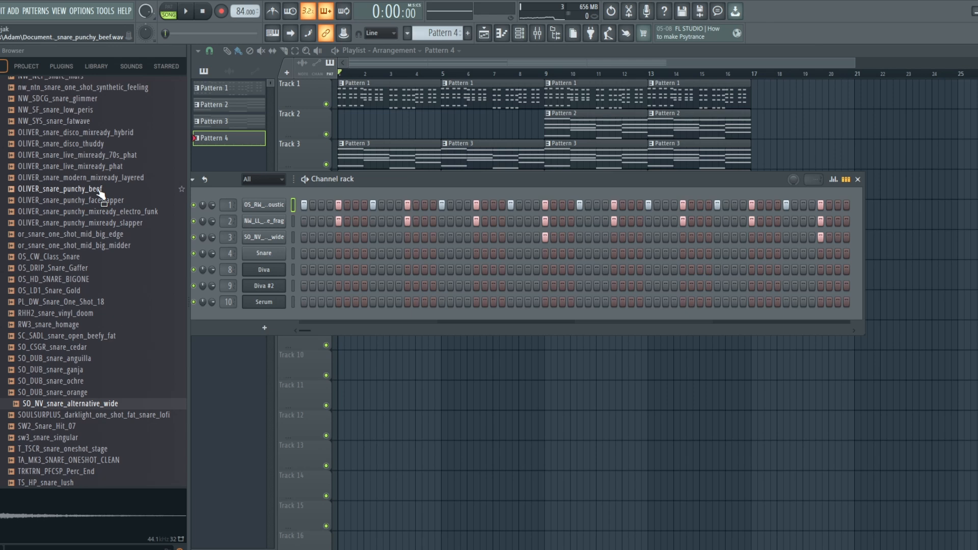
{"action": "left_click", "coordinate": [256, 210]}
{"action": "left_click", "coordinate": [413, 381]}
{"action": "left_click", "coordinate": [578, 185]}
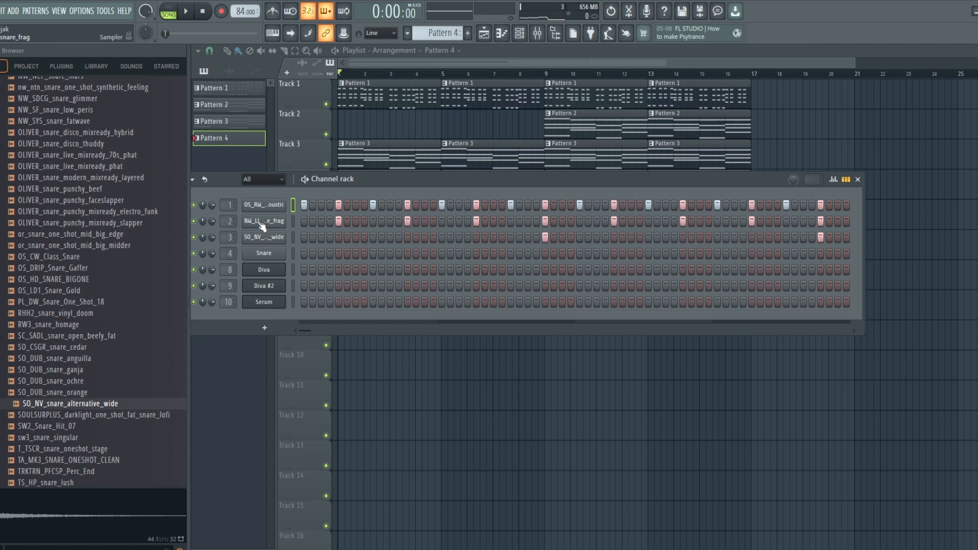
Audition the NW_LL_snare_frag and SO_NV_snare_alternative_wide samples from their sampler channels, closing each window
{"action": "left_click", "coordinate": [263, 222]}
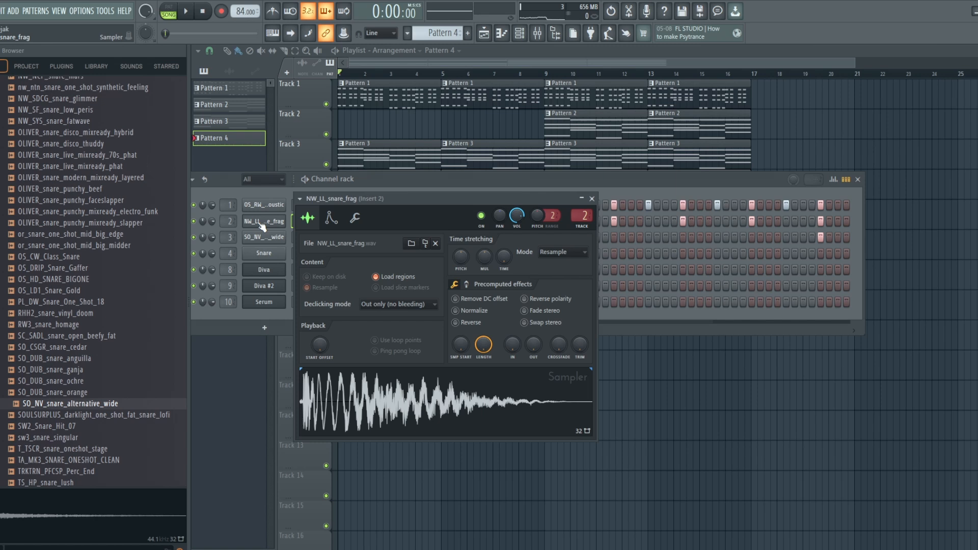
{"action": "left_click", "coordinate": [425, 406]}
{"action": "left_click", "coordinate": [425, 405]}
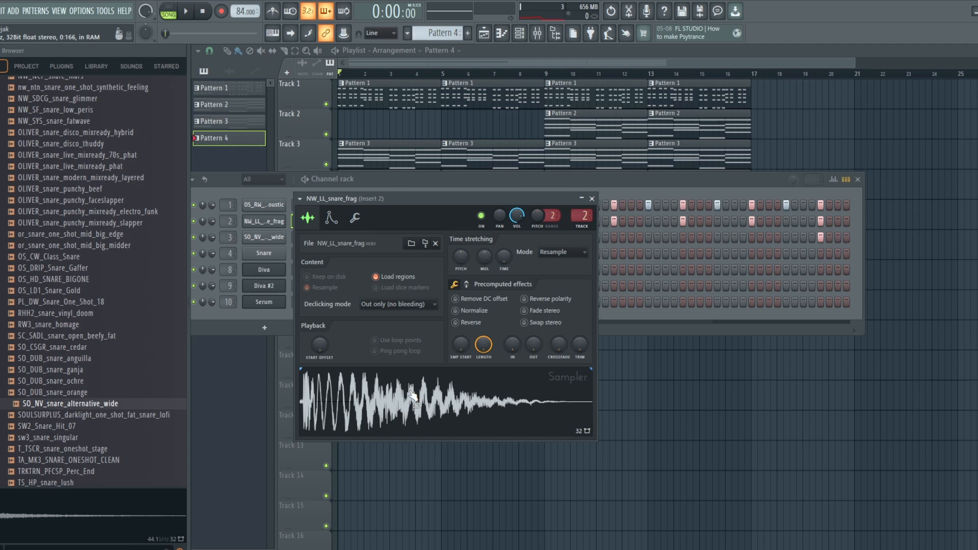
{"action": "left_click", "coordinate": [412, 397]}
{"action": "left_click", "coordinate": [592, 199]}
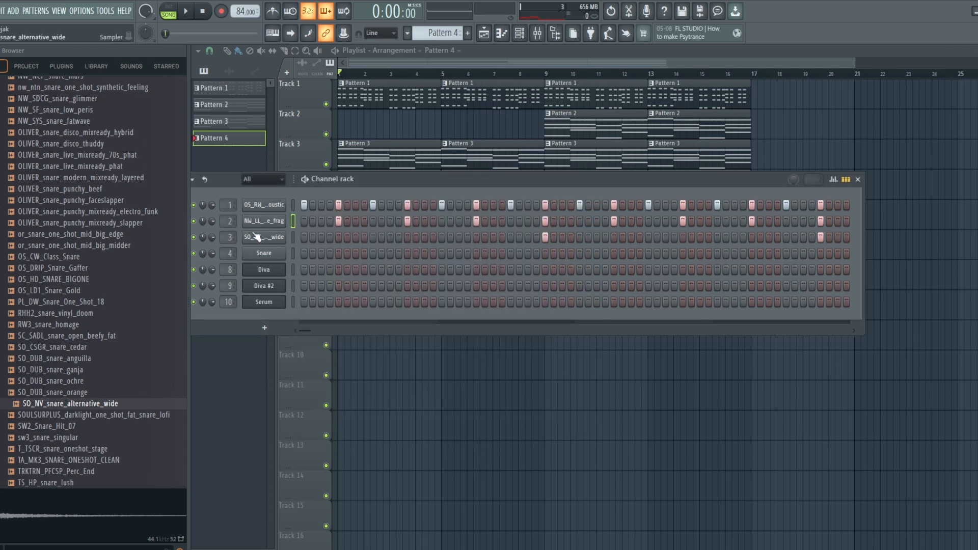
{"action": "left_click", "coordinate": [264, 237]}
{"action": "left_click", "coordinate": [361, 308]}
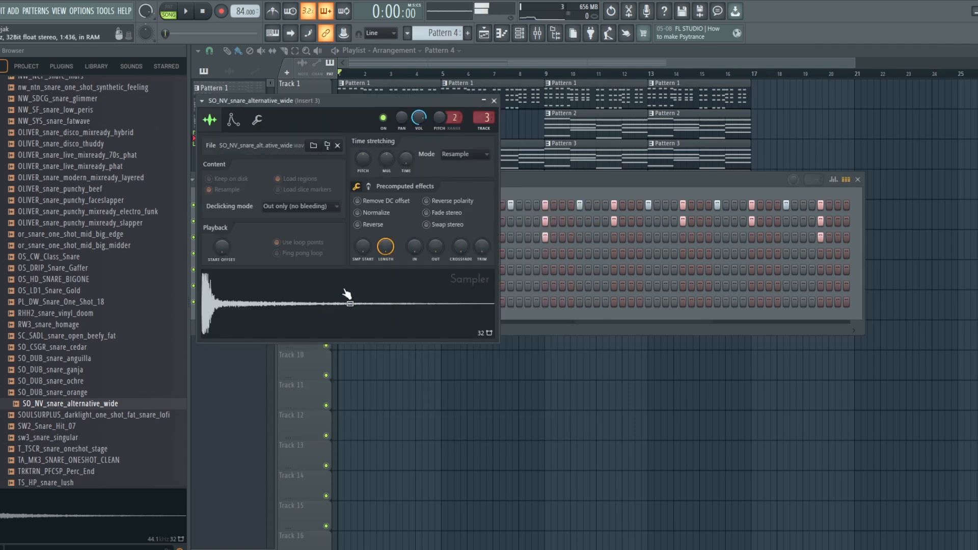
{"action": "left_click", "coordinate": [494, 101]}
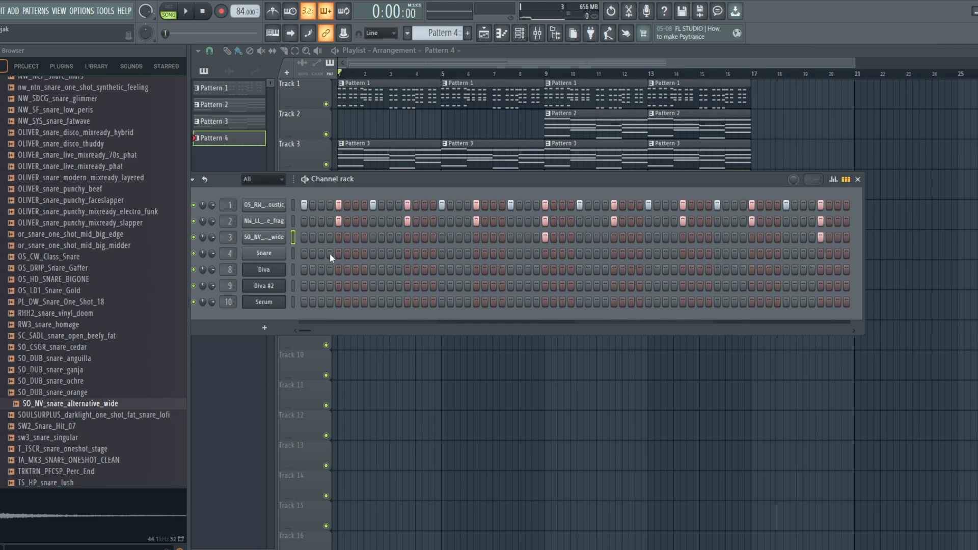
Collapse the Snare sample folder in the browser and expand the Hat folder
{"action": "scroll", "coordinate": [32, 244], "scroll_direction": "up", "scroll_amount": 10}
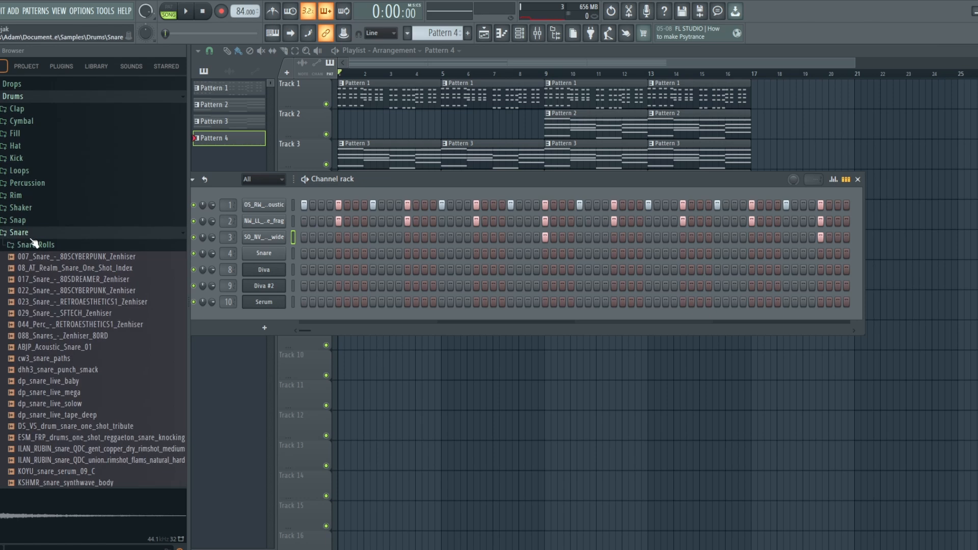
{"action": "left_click", "coordinate": [32, 240]}
{"action": "left_click", "coordinate": [17, 147]}
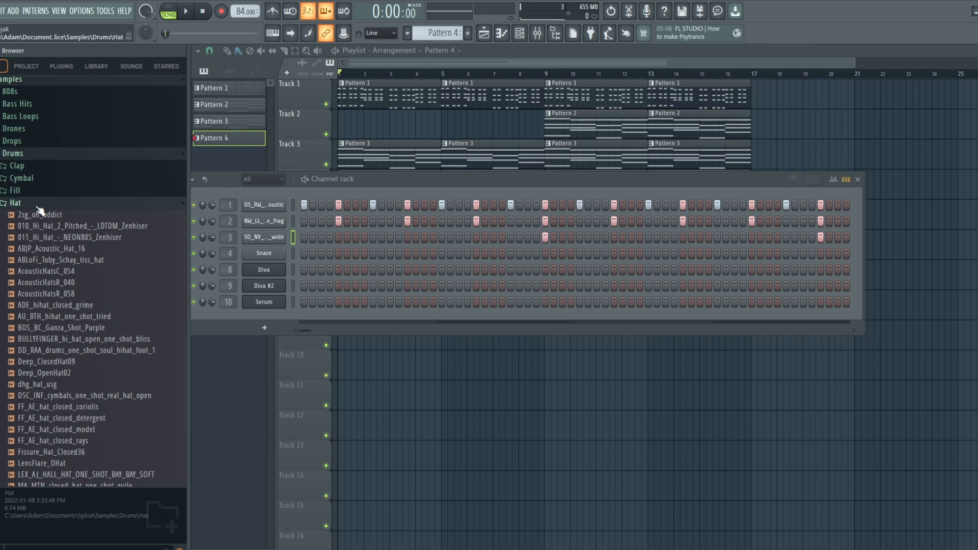
Audition hi-hat samples in the Hat folder, including Deep_ClosedHat09, FF_AE_hat_closed_rays and Fissure_Hat_Closed36
{"action": "scroll", "coordinate": [61, 305], "scroll_direction": "down", "scroll_amount": 3}
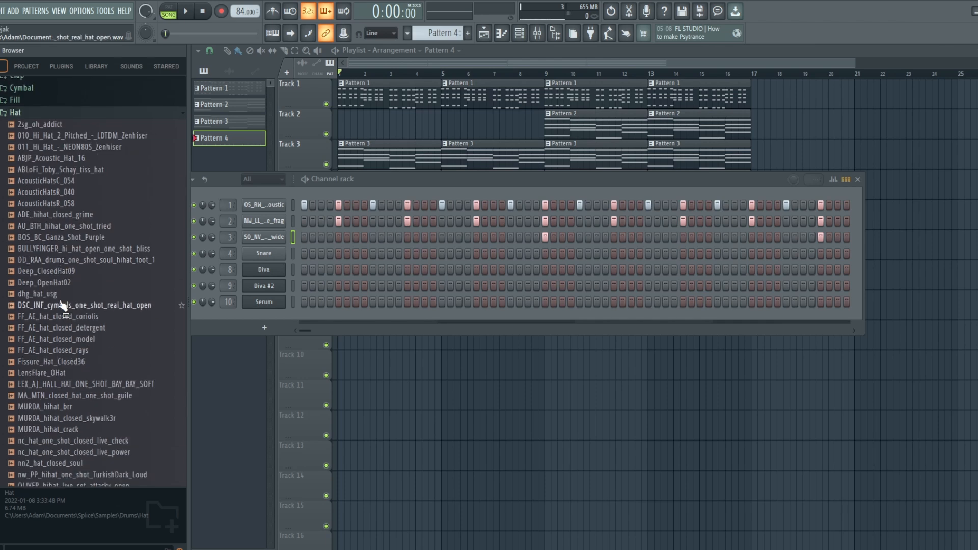
{"action": "left_click", "coordinate": [61, 272]}
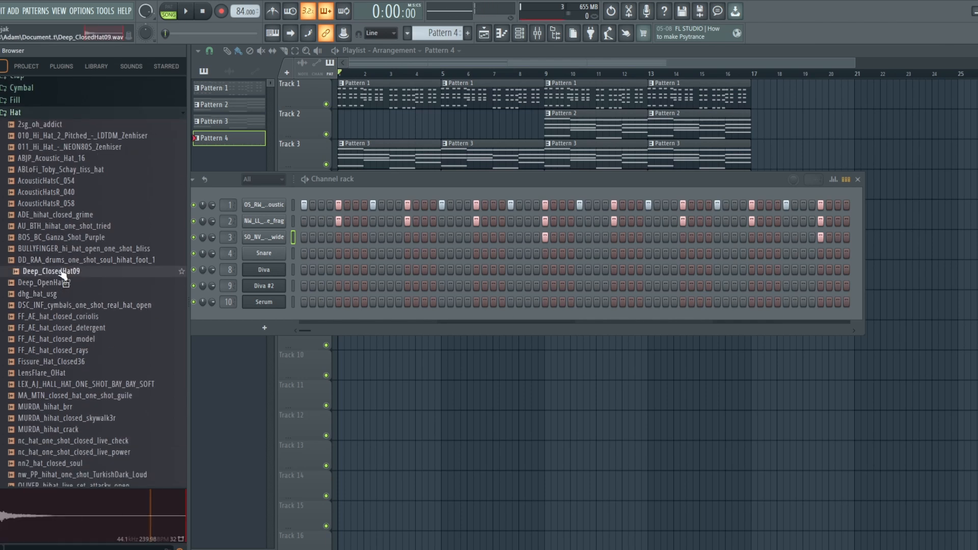
{"action": "left_click", "coordinate": [61, 305]}
{"action": "left_click", "coordinate": [59, 350]}
{"action": "left_click", "coordinate": [48, 406]}
{"action": "left_click", "coordinate": [51, 350]}
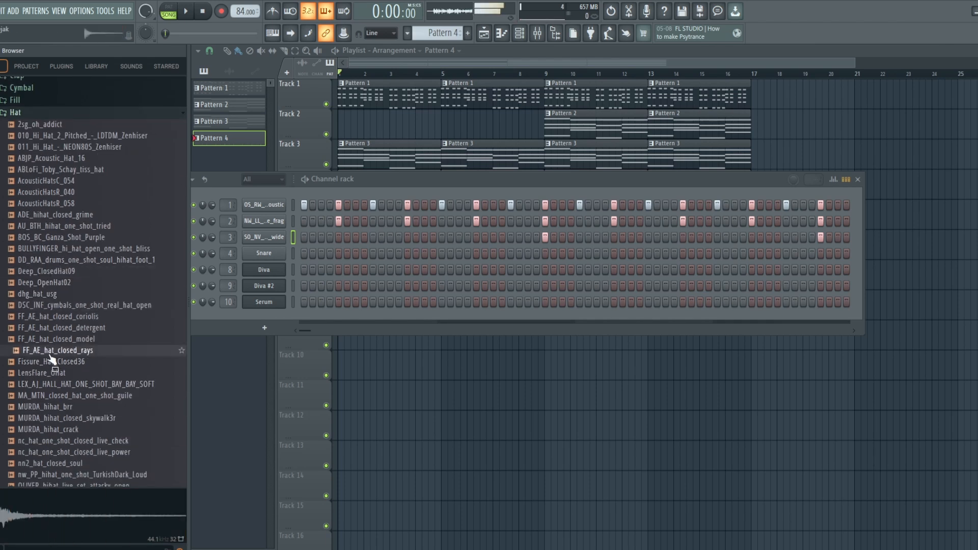
{"action": "left_click", "coordinate": [48, 384]}
{"action": "left_click", "coordinate": [46, 374]}
{"action": "left_click", "coordinate": [47, 383]}
Load OLIVER_hihat_mixready_thicc onto channel 4 in place of the Snare and fill every step of its row
{"action": "scroll", "coordinate": [48, 357], "scroll_direction": "down", "scroll_amount": 5}
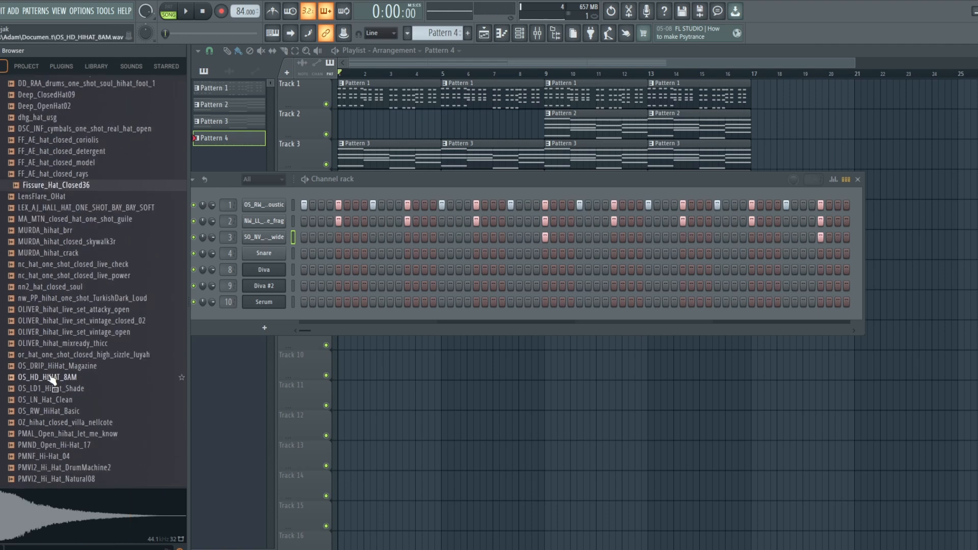
{"action": "left_click", "coordinate": [51, 340]}
{"action": "left_click_drag", "start_coordinate": [53, 346], "coordinate": [864, 256]}
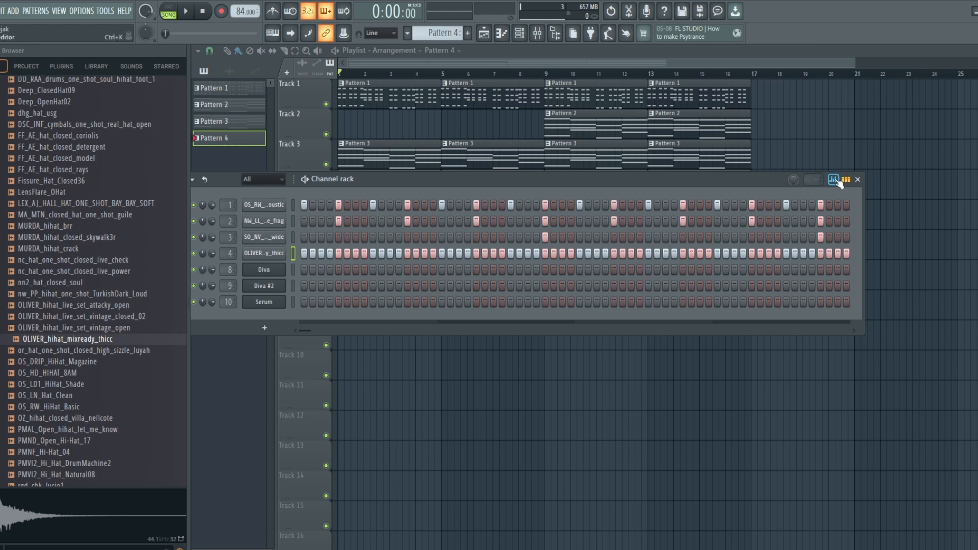
Add Kickstart 2 to mixer Insert 4 and play the arrangement to hear its effect on the hi-hat
{"action": "left_click", "coordinate": [539, 35]}
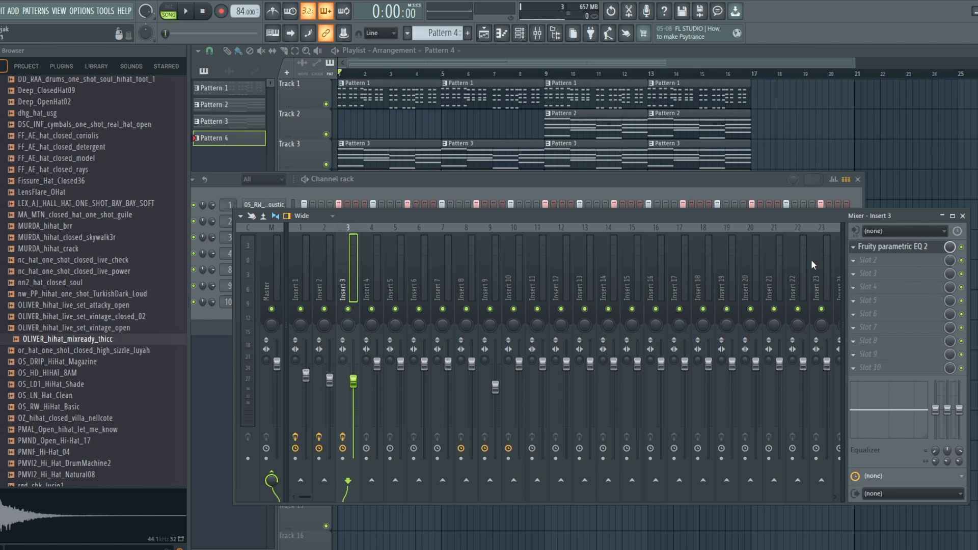
{"action": "left_click", "coordinate": [378, 269]}
{"action": "left_click", "coordinate": [875, 249]}
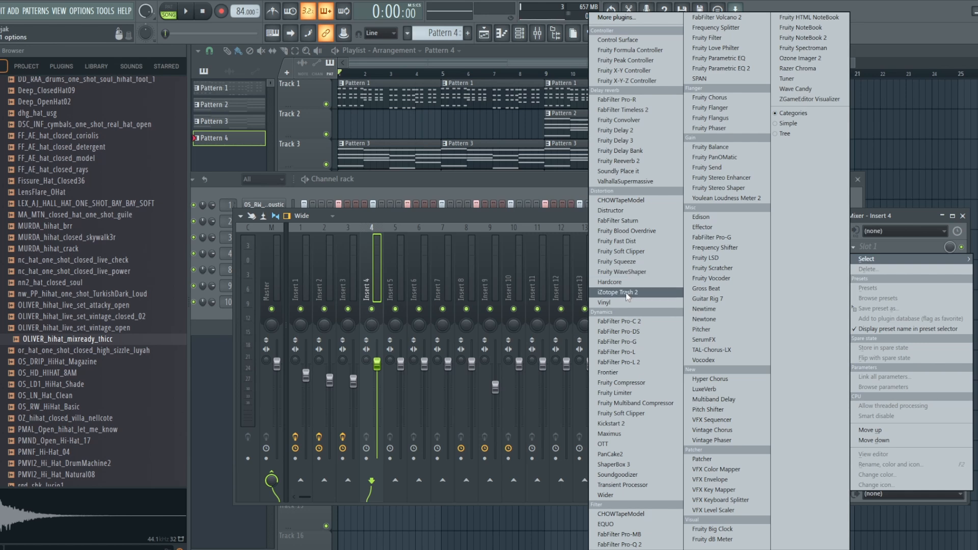
{"action": "left_click", "coordinate": [609, 423]}
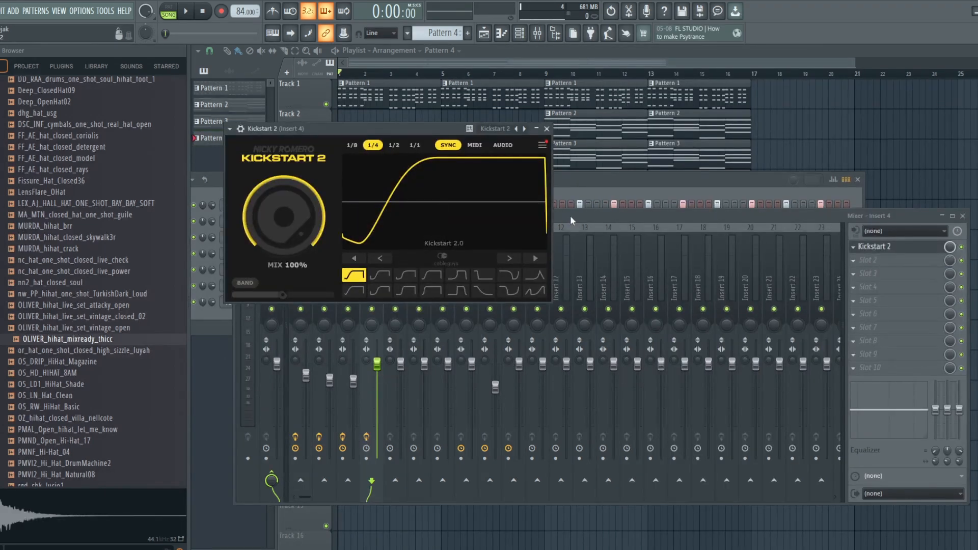
{"action": "key", "text": "space"}
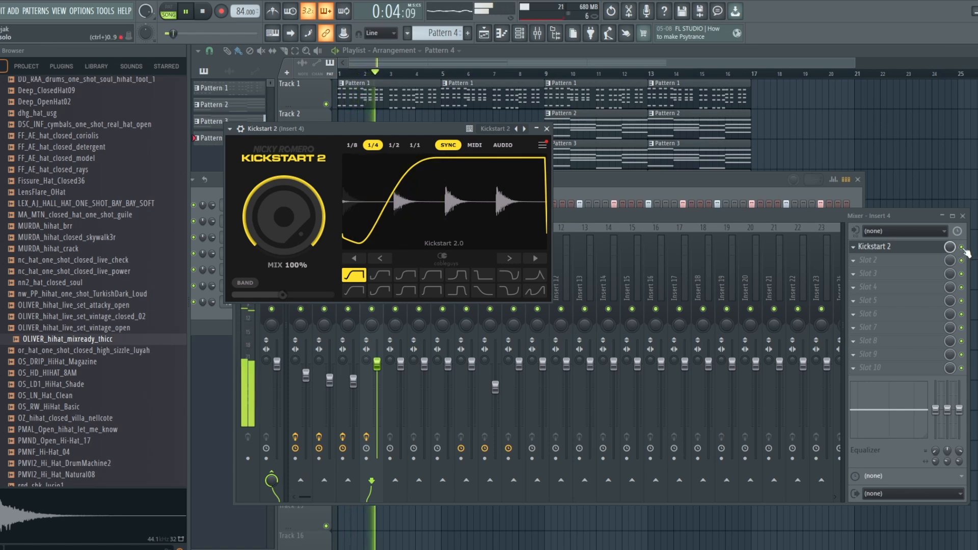
{"action": "left_click", "coordinate": [565, 211]}
{"action": "key", "text": "space"}
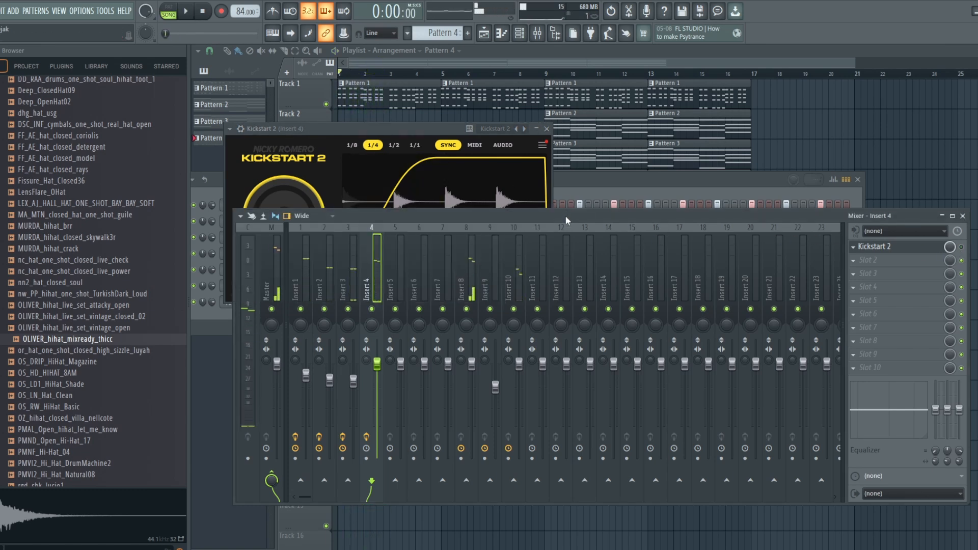
Lower the Insert 4 fader slightly below Insert 3's during playback and close the Kickstart 2 window
{"action": "key", "text": "space"}
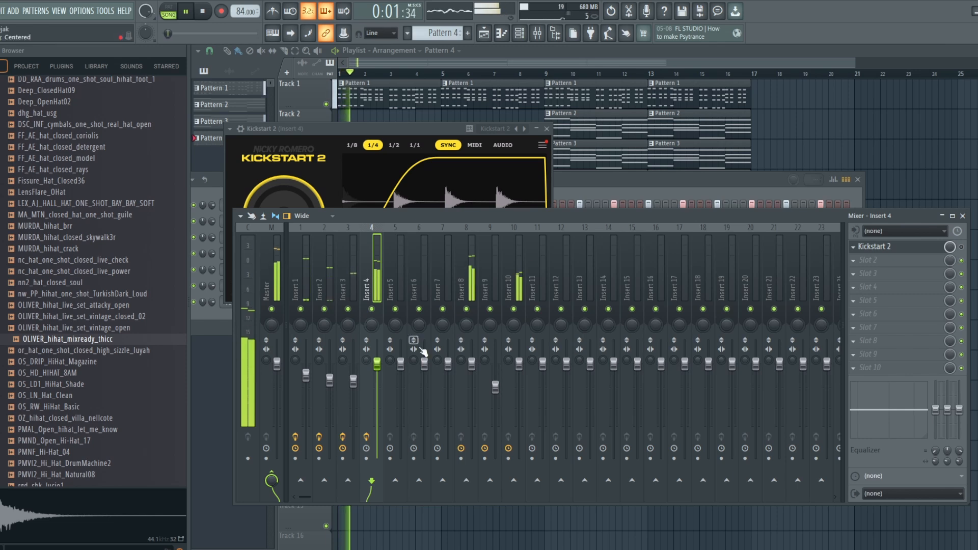
{"action": "left_click_drag", "start_coordinate": [377, 364], "coordinate": [377, 389]}
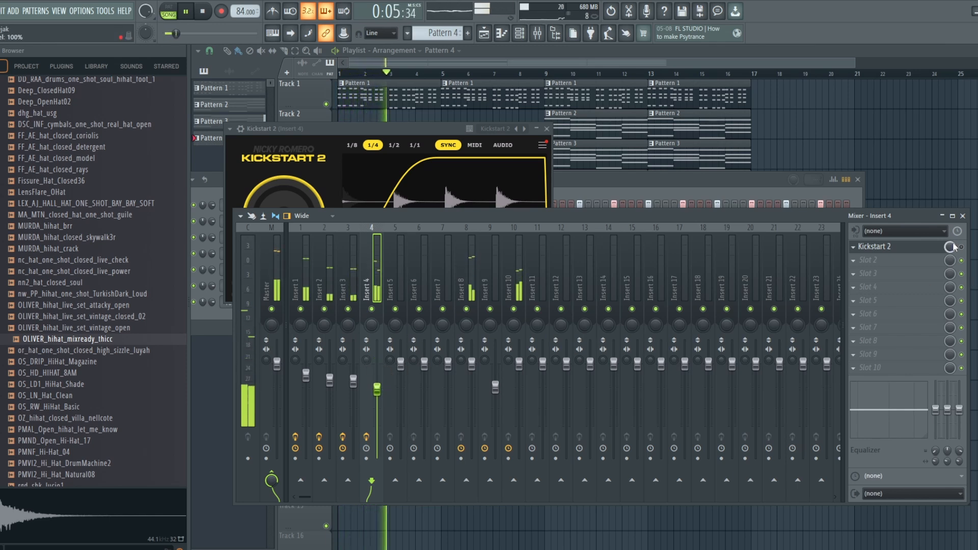
{"action": "key", "text": "space"}
{"action": "key", "text": "space"}
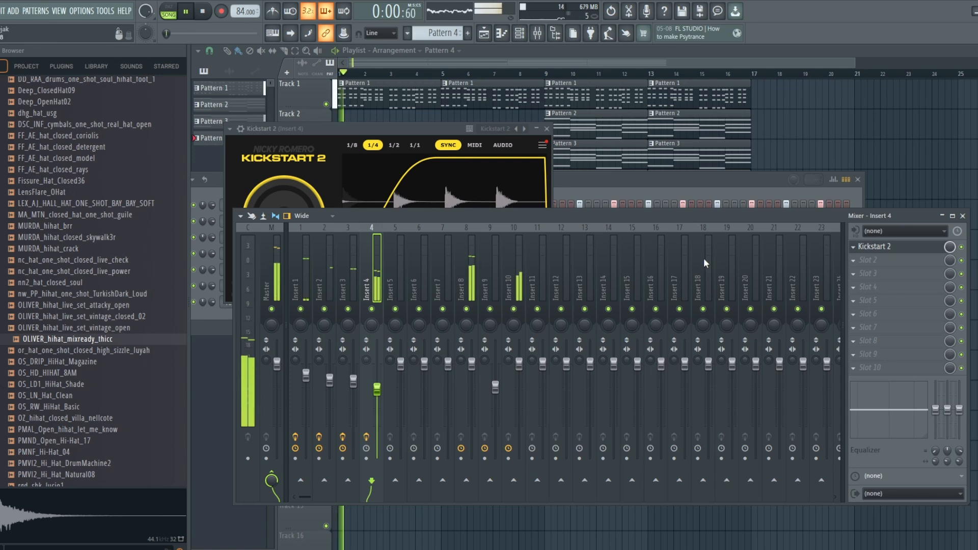
{"action": "left_click", "coordinate": [547, 130]}
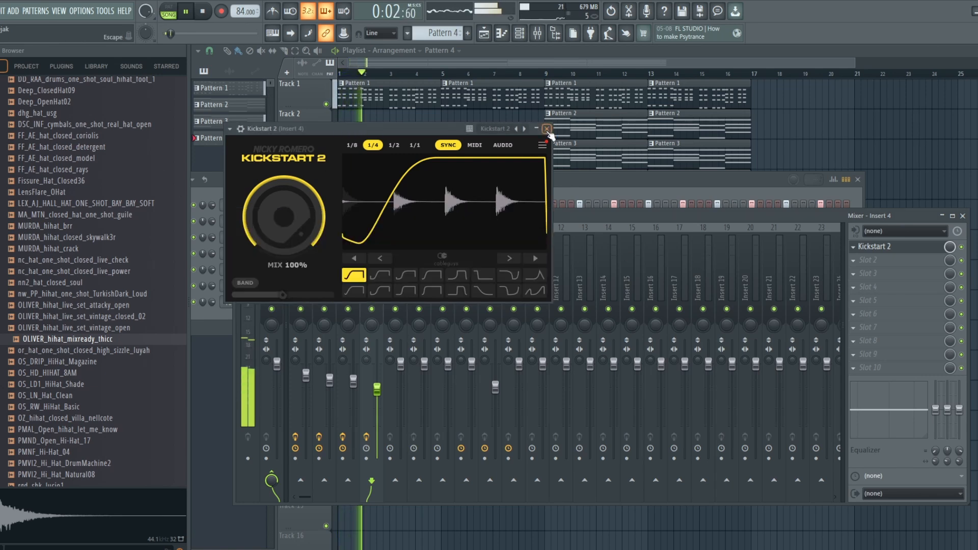
{"action": "key", "text": "space"}
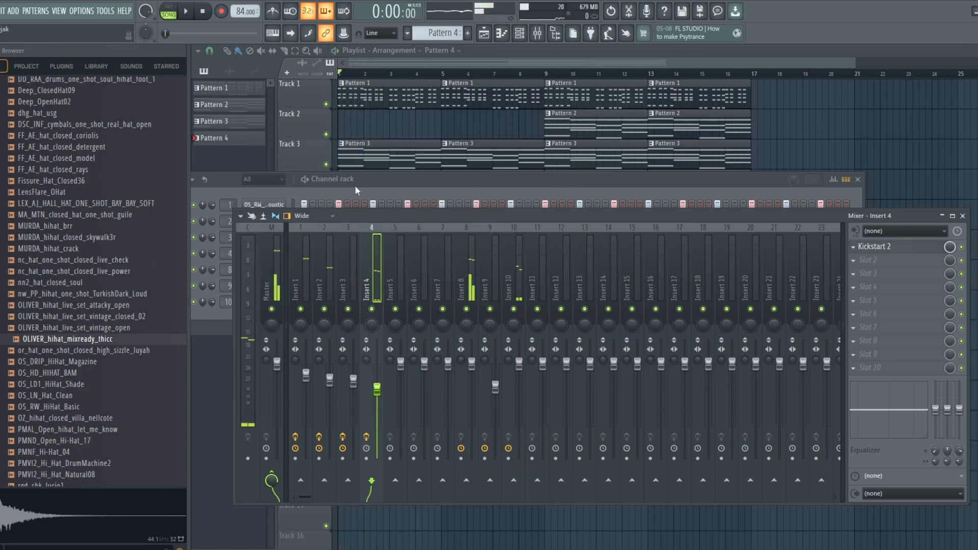
Try other hi-hat samples from the Hat folder and load FF_AE_hat_closed_coriolis onto channel 4
{"action": "left_click", "coordinate": [386, 183]}
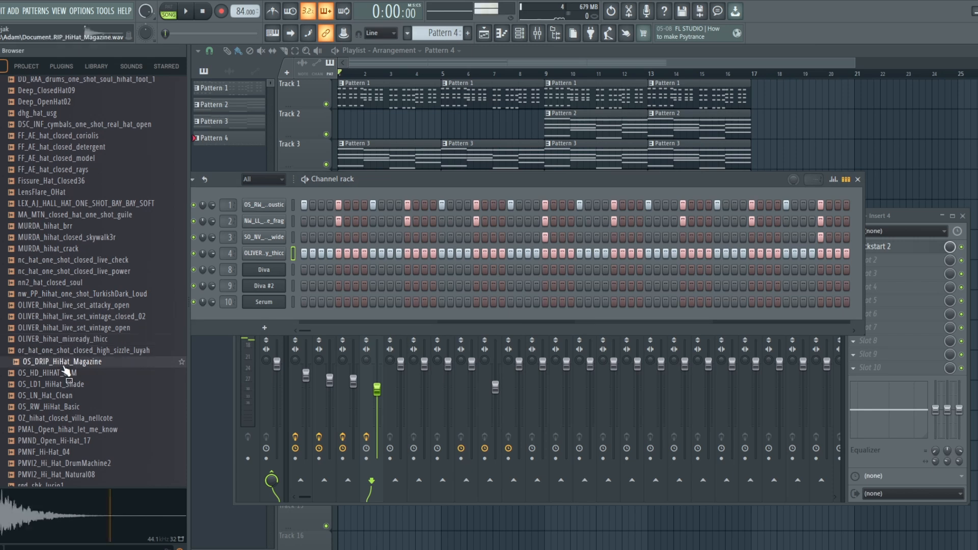
{"action": "left_click_drag", "start_coordinate": [51, 396], "coordinate": [263, 253]}
{"action": "left_click", "coordinate": [51, 431]}
{"action": "scroll", "coordinate": [57, 418], "scroll_direction": "down", "scroll_amount": 4}
{"action": "left_click", "coordinate": [66, 386]}
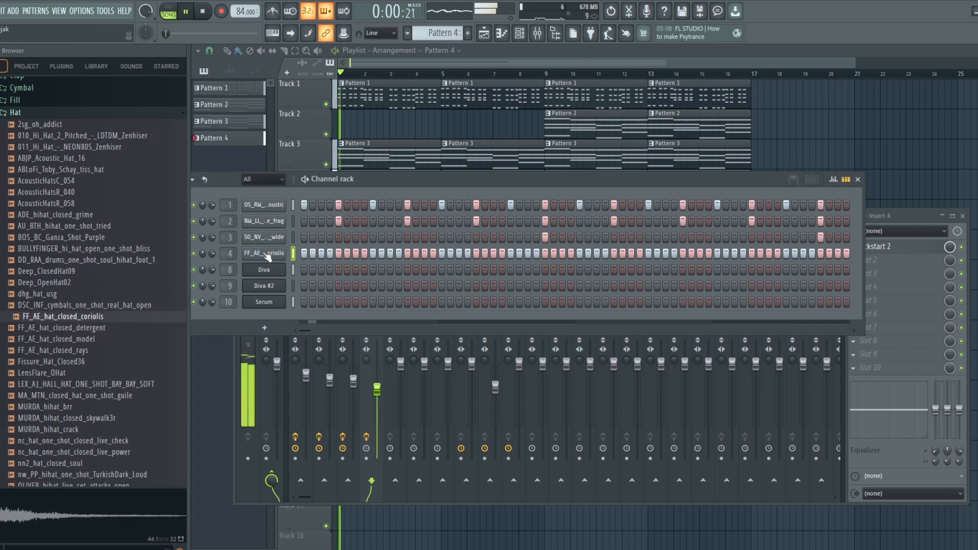
{"action": "left_click", "coordinate": [91, 339]}
{"action": "key", "text": "Up"}
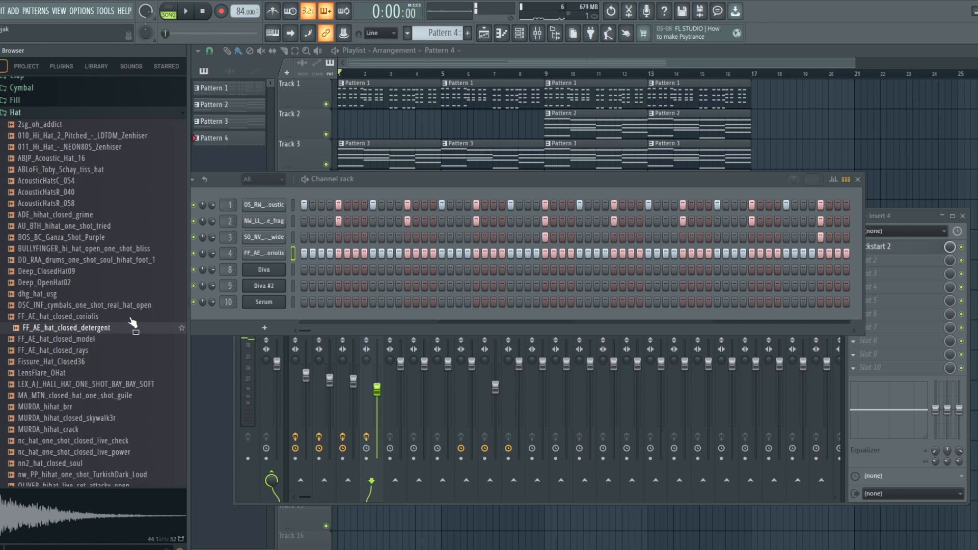
Add Fruity parametric EQ 2 to slot 2 of Insert 4 and set its band 7 to low pass
{"action": "left_click", "coordinate": [885, 252]}
{"action": "left_click", "coordinate": [854, 260]}
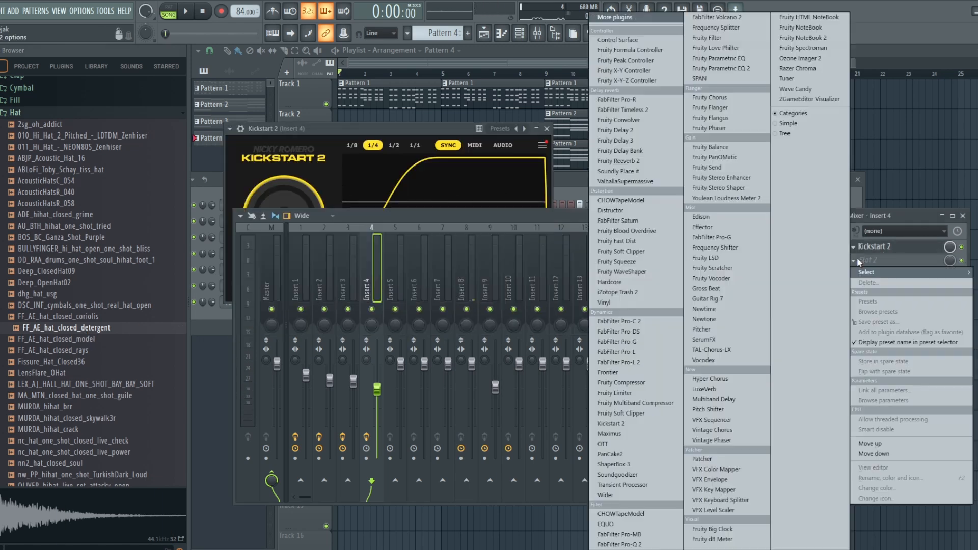
{"action": "left_click", "coordinate": [719, 69]}
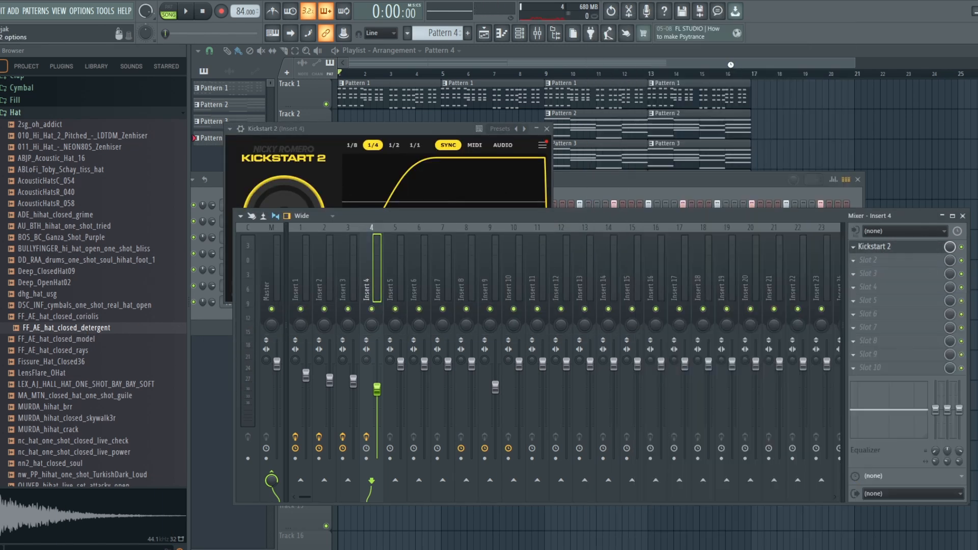
{"action": "left_click_drag", "start_coordinate": [608, 159], "coordinate": [608, 182]}
Lower the low-pass cutoff on Insert 4's EQ to just above band 6 while the arrangement plays
{"action": "key", "text": "space"}
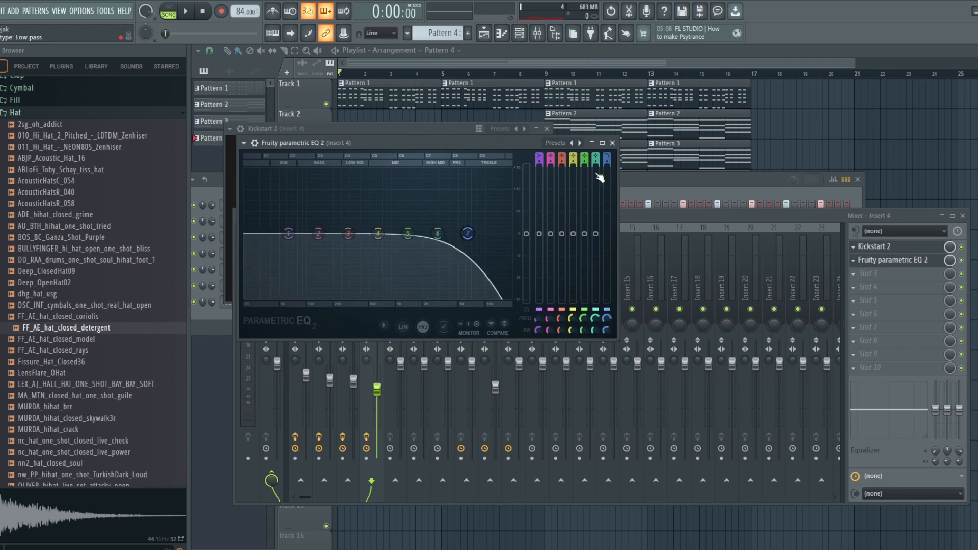
{"action": "left_click_drag", "start_coordinate": [467, 233], "coordinate": [447, 234]}
{"action": "key", "text": "space"}
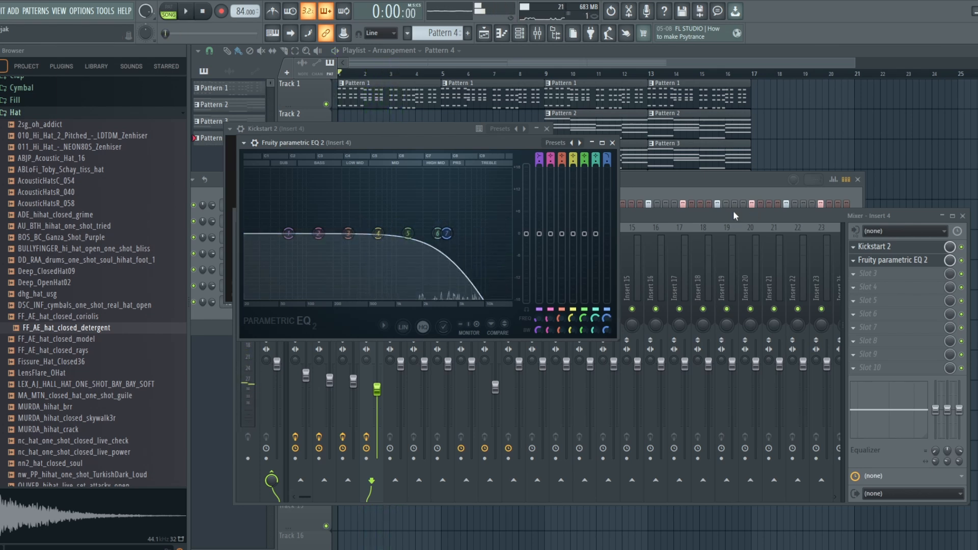
Bring the channel rack forward and audition the MURDA, nc, nn2 and OLIVER hi-hat samples in the Hat folder
{"action": "left_click", "coordinate": [693, 216]}
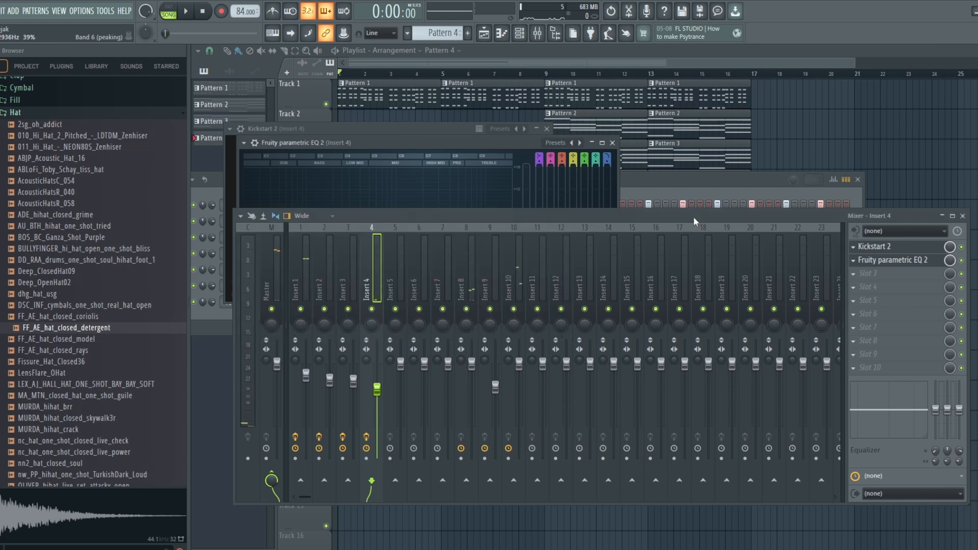
{"action": "left_click", "coordinate": [654, 176]}
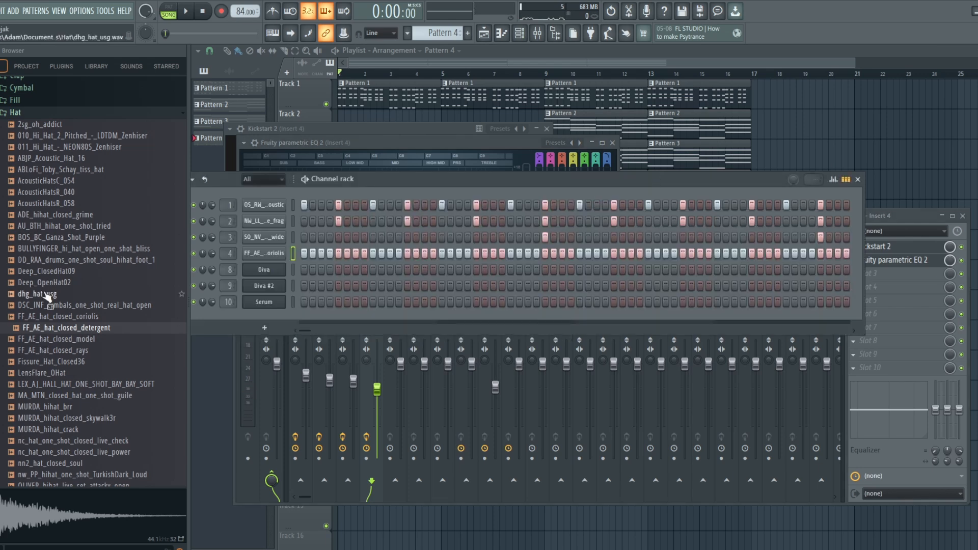
{"action": "scroll", "coordinate": [61, 310], "scroll_direction": "down", "scroll_amount": 3}
{"action": "left_click", "coordinate": [60, 307]}
{"action": "left_click", "coordinate": [60, 328]}
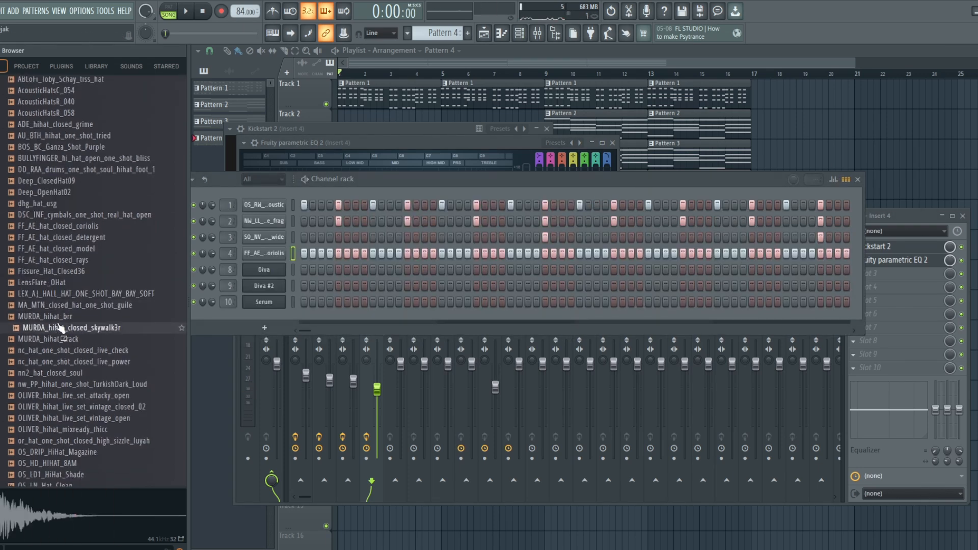
{"action": "left_click", "coordinate": [60, 338]}
{"action": "left_click", "coordinate": [60, 351]}
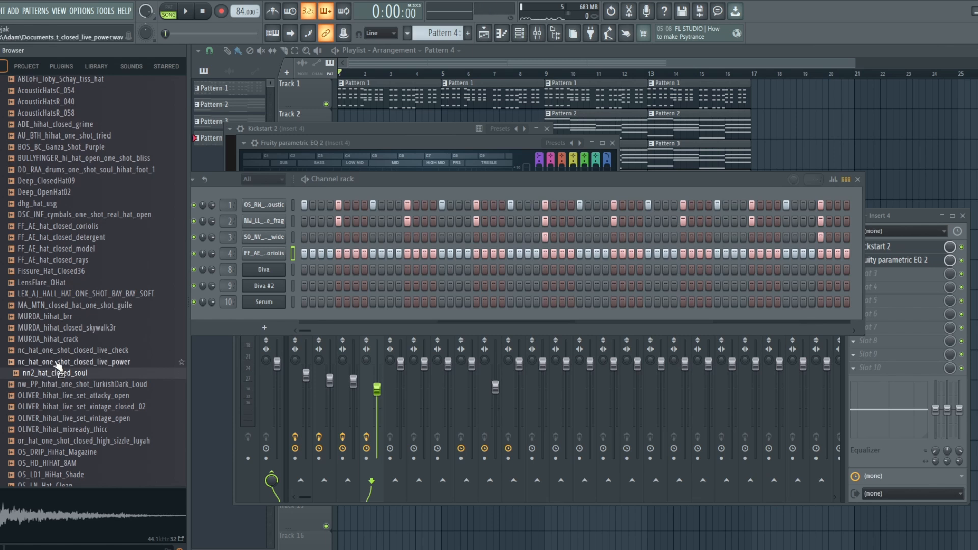
{"action": "left_click", "coordinate": [49, 396]}
{"action": "left_click", "coordinate": [51, 418]}
{"action": "left_click", "coordinate": [51, 407]}
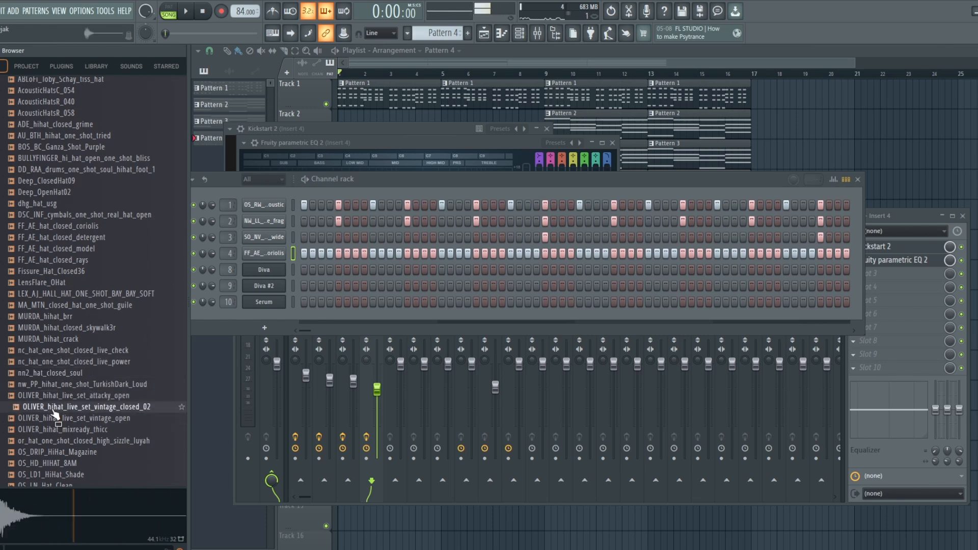
{"action": "left_click", "coordinate": [63, 373]}
Audition samples near the end of the Hat folder and replace channel 4's sample with TAIKO_percussion_paris
{"action": "scroll", "coordinate": [70, 374], "scroll_direction": "down", "scroll_amount": 8}
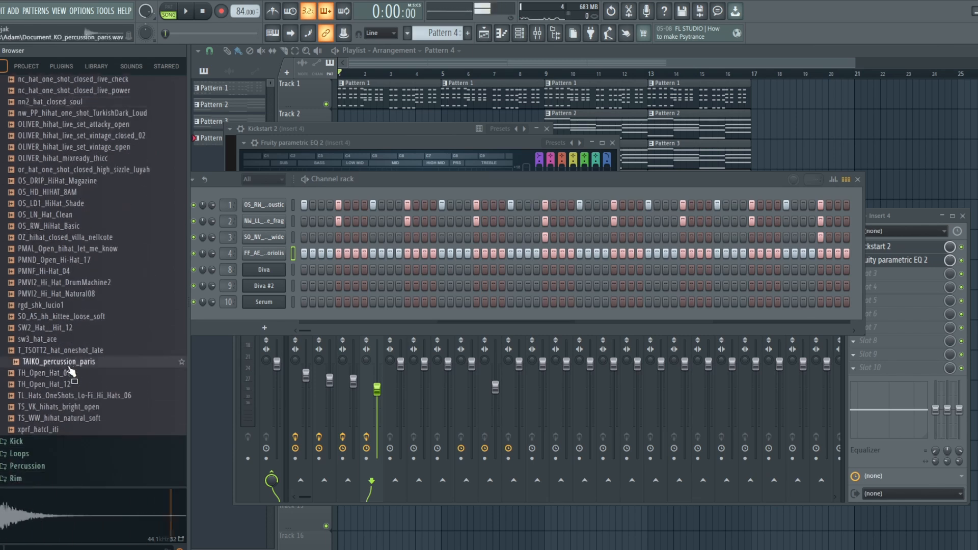
{"action": "left_click", "coordinate": [68, 351]}
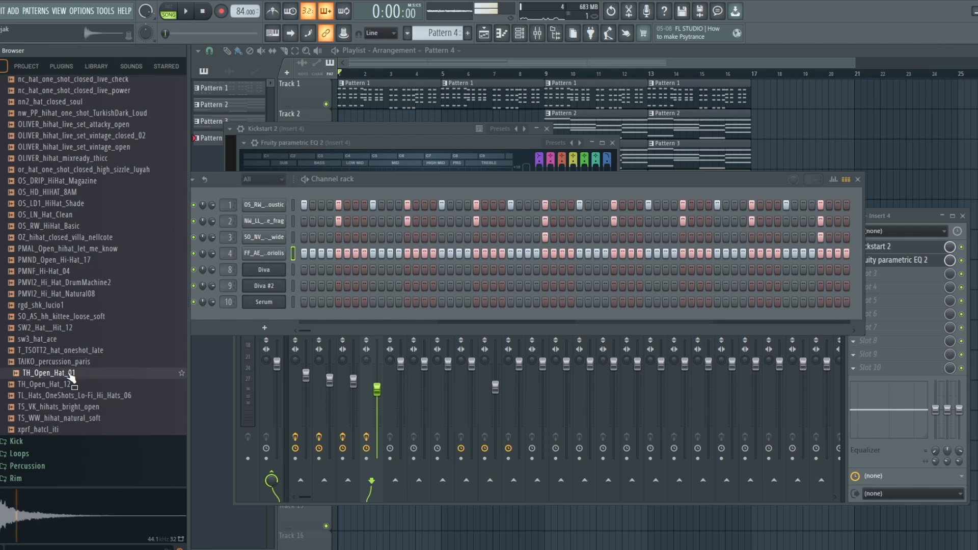
{"action": "left_click_drag", "start_coordinate": [72, 362], "coordinate": [228, 283]}
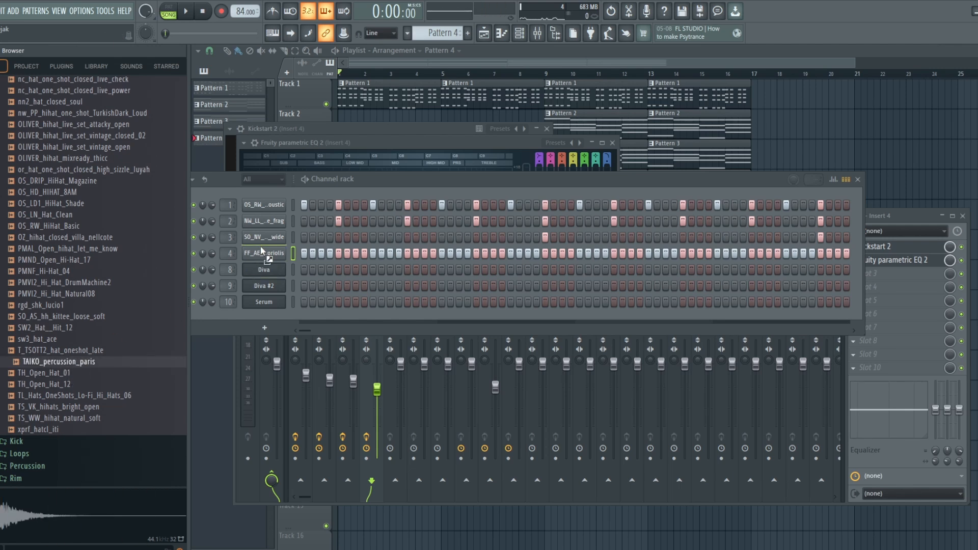
{"action": "left_click_drag", "start_coordinate": [261, 255], "coordinate": [261, 255]}
Play the arrangement and raise band 7's low-pass cutoff on Insert 4's EQ slightly further above band 6
{"action": "key", "text": "space"}
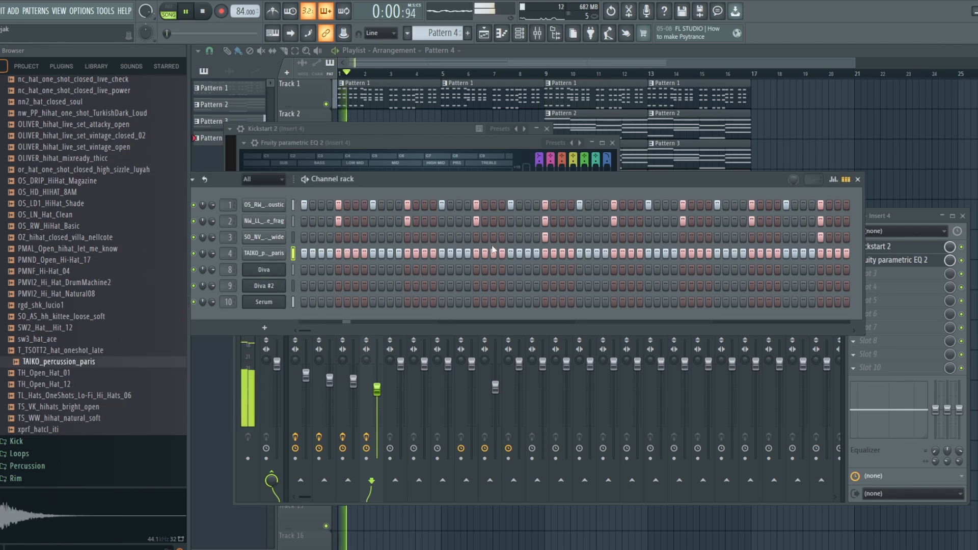
{"action": "left_click", "coordinate": [914, 218]}
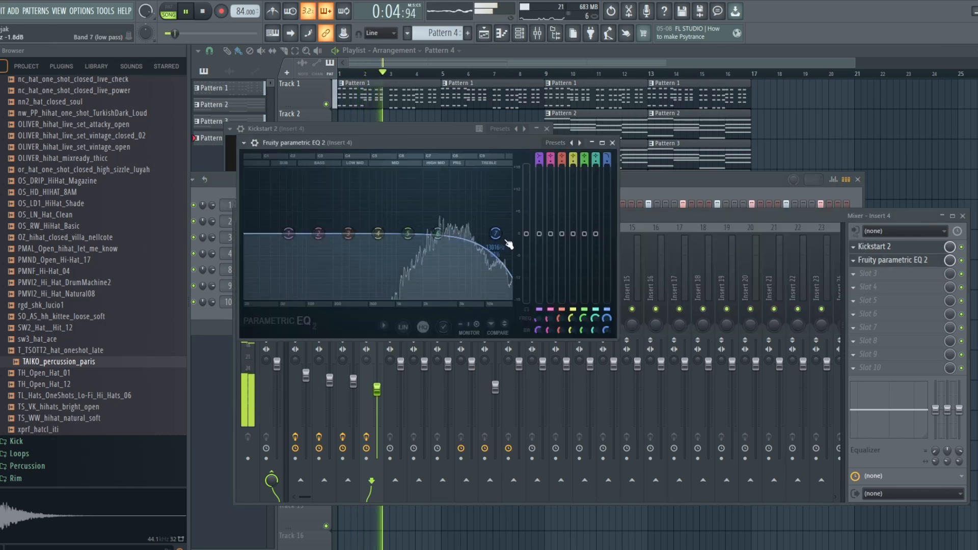
{"action": "left_click_drag", "start_coordinate": [496, 233], "coordinate": [458, 233]}
Lower the Insert 4 fader to about -12 dB, checking the hi-hat's EQ curve during playback
{"action": "left_click_drag", "start_coordinate": [377, 389], "coordinate": [377, 409]}
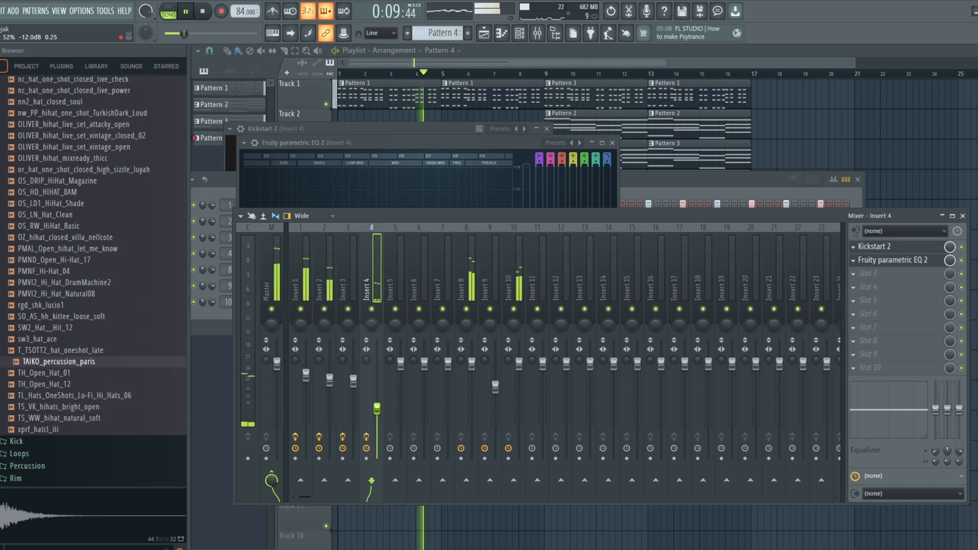
{"action": "left_click", "coordinate": [500, 139]}
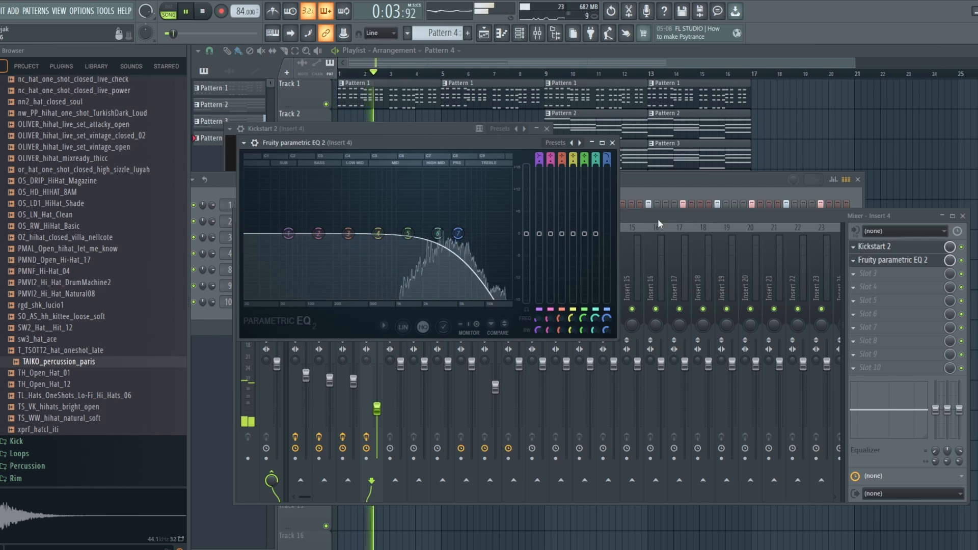
{"action": "left_click", "coordinate": [674, 213]}
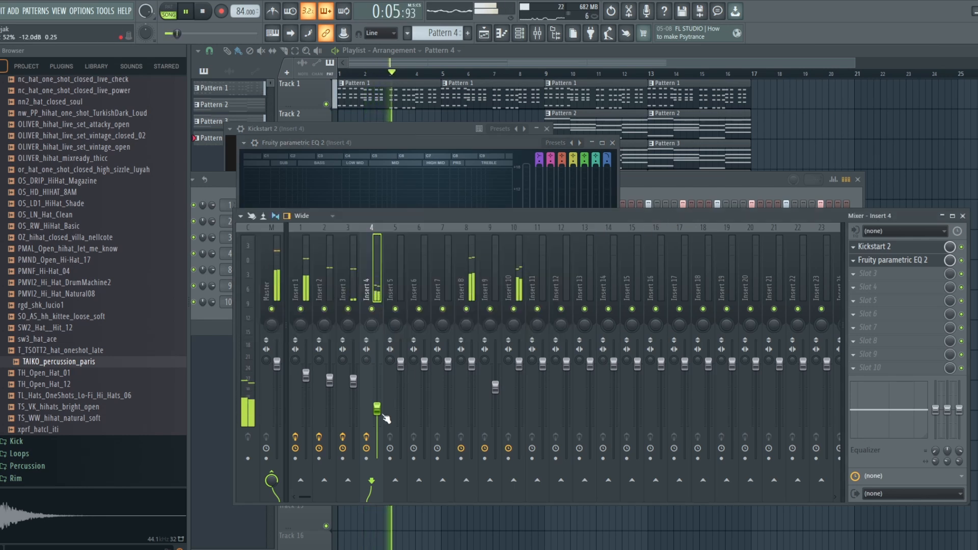
{"action": "mouse_move", "coordinate": [377, 417]}
{"action": "left_mouse_down"}
{"action": "mouse_move", "coordinate": [377, 366]}
{"action": "mouse_move", "coordinate": [377, 409]}
{"action": "left_mouse_up"}
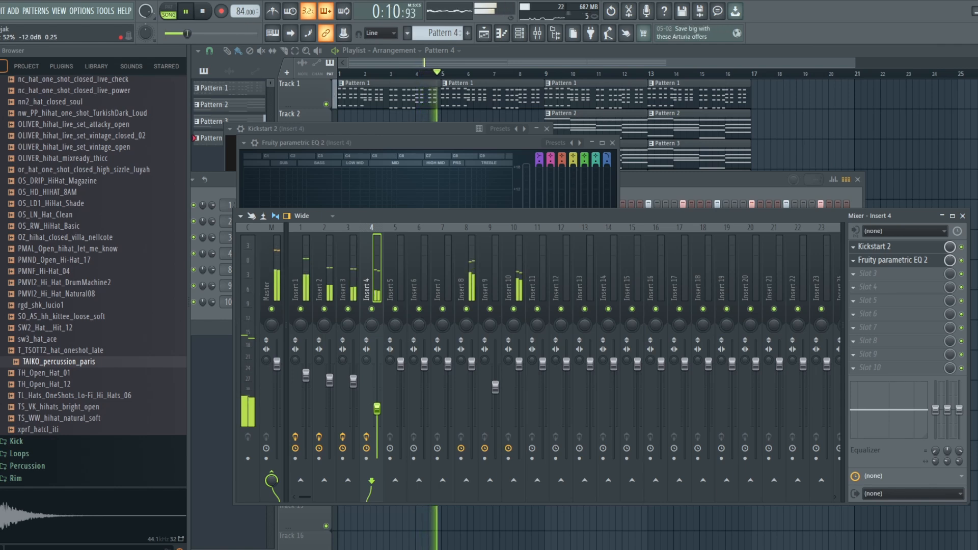
Stop playback and audition TH_Open_Hat_01 and TS_VK_hihats_bright_open in the Hat folder
{"action": "key", "text": "space"}
{"action": "left_click", "coordinate": [61, 395]}
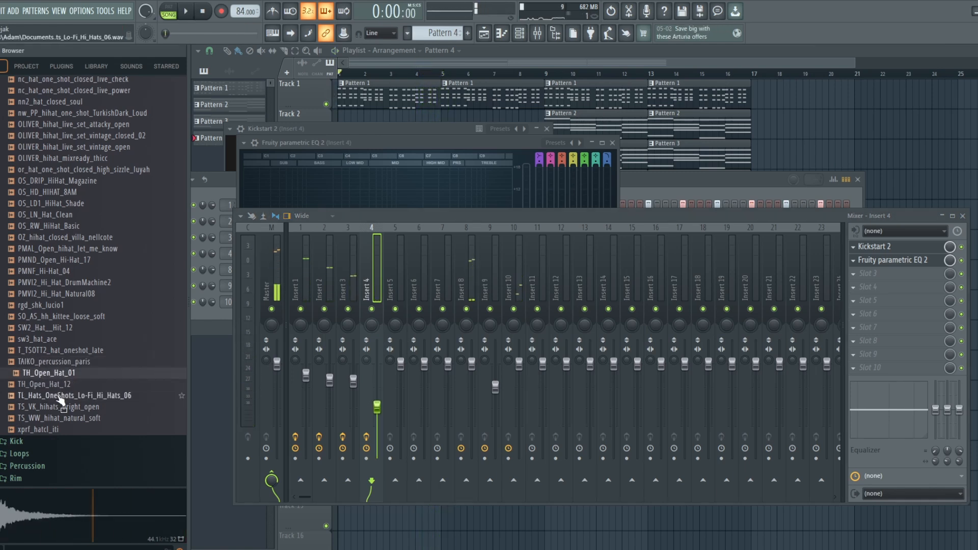
{"action": "left_click", "coordinate": [62, 407]}
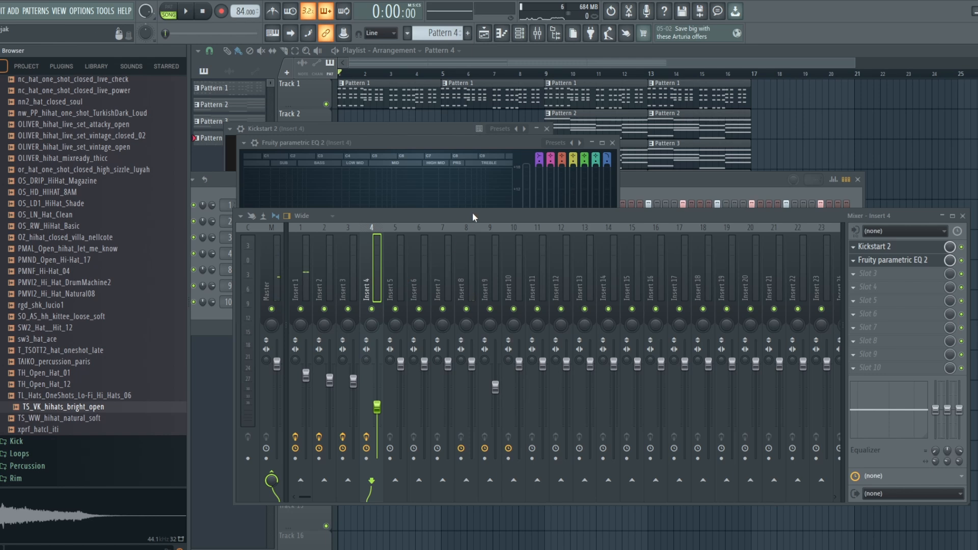
Play the arrangement and nudge the low-pass cutoff on Insert 4's EQ up very slightly
{"action": "key", "text": "space"}
{"action": "left_click", "coordinate": [463, 143]}
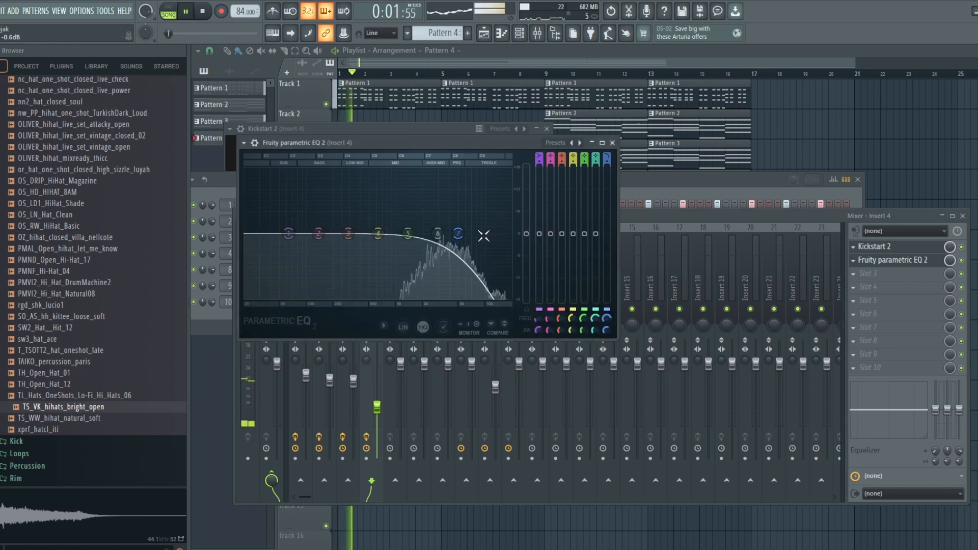
{"action": "mouse_move", "coordinate": [458, 234]}
{"action": "left_mouse_down"}
{"action": "mouse_move", "coordinate": [511, 234]}
{"action": "mouse_move", "coordinate": [460, 234]}
{"action": "left_mouse_up"}
{"action": "left_click", "coordinate": [655, 219]}
Audition OS_RW_HiHat_Basic, ADE_hihat_closed_grime and other hi-hat samples in the Hat folder
{"action": "left_click", "coordinate": [46, 226]}
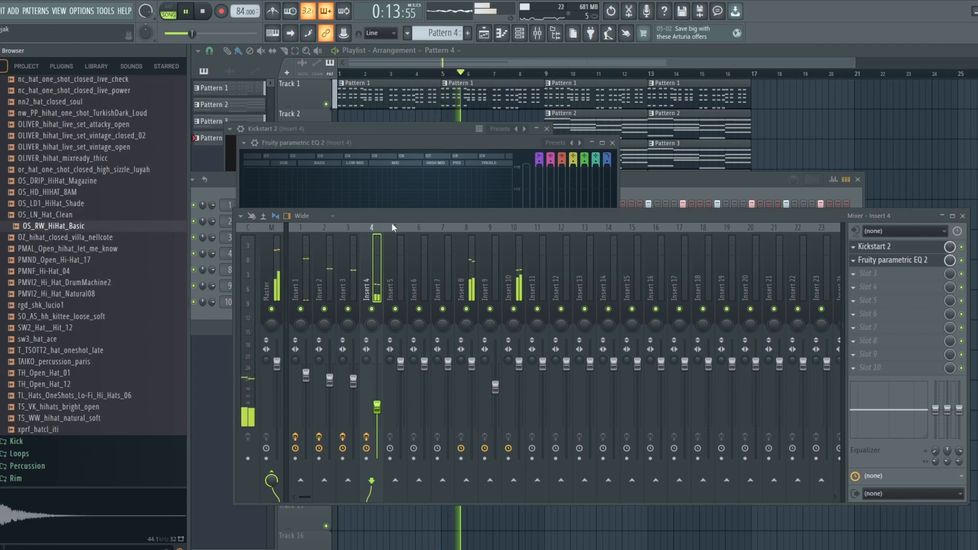
{"action": "left_click", "coordinate": [693, 178]}
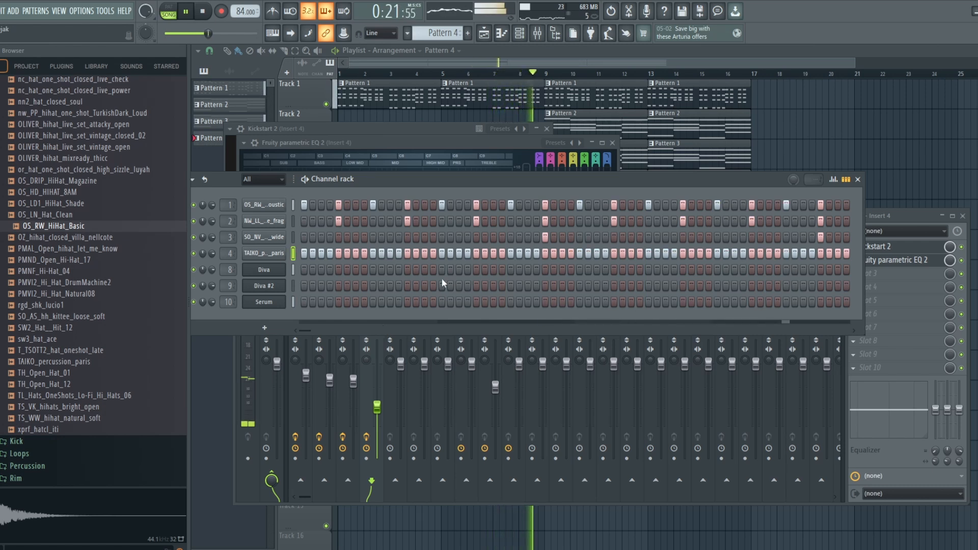
{"action": "key", "text": "space"}
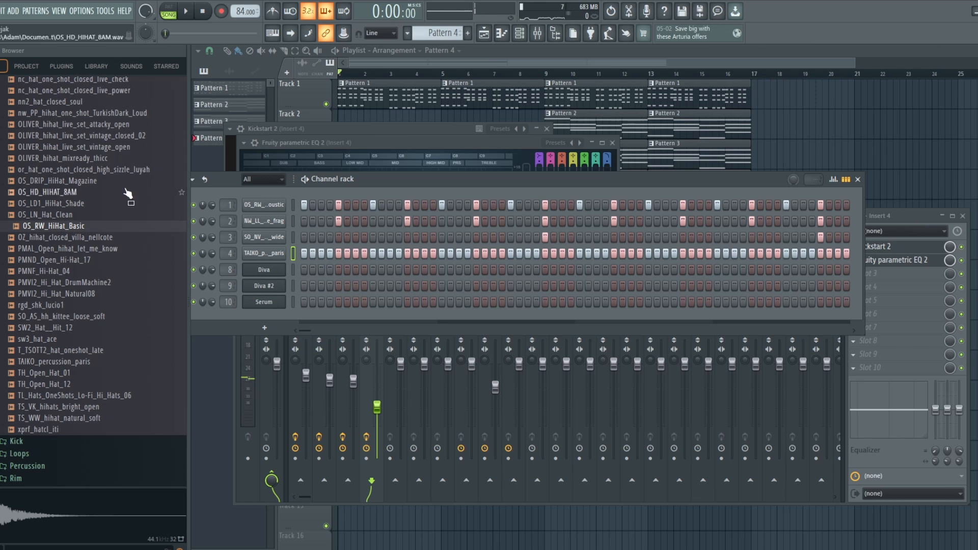
{"action": "scroll", "coordinate": [60, 162], "scroll_direction": "up", "scroll_amount": 15}
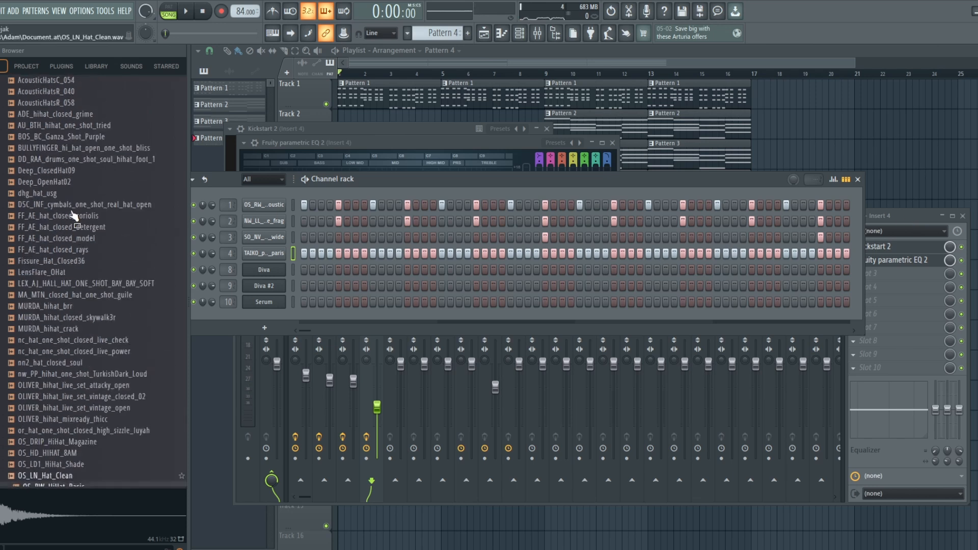
{"action": "left_click", "coordinate": [61, 259]}
{"action": "left_click", "coordinate": [66, 305]}
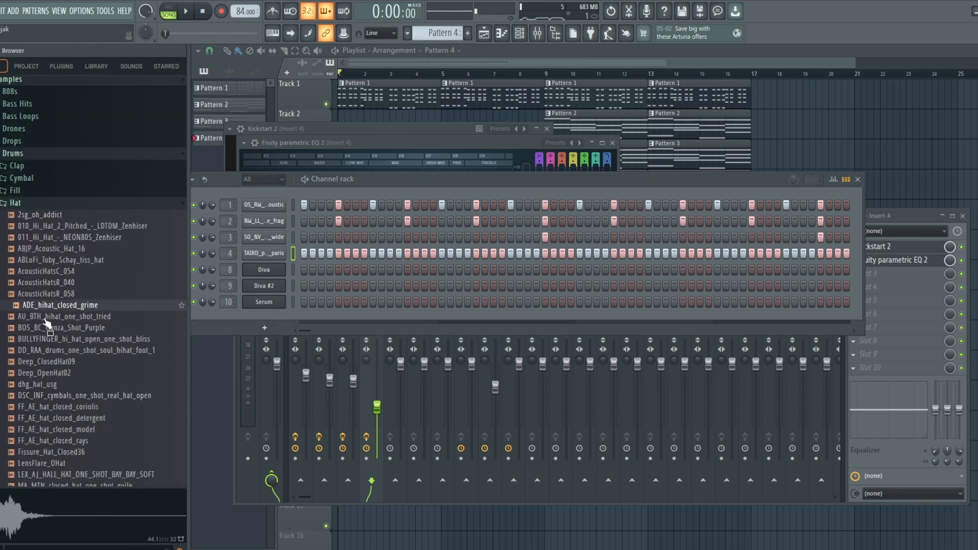
{"action": "left_click", "coordinate": [71, 351]}
{"action": "left_click", "coordinate": [77, 429]}
{"action": "left_click", "coordinate": [78, 305]}
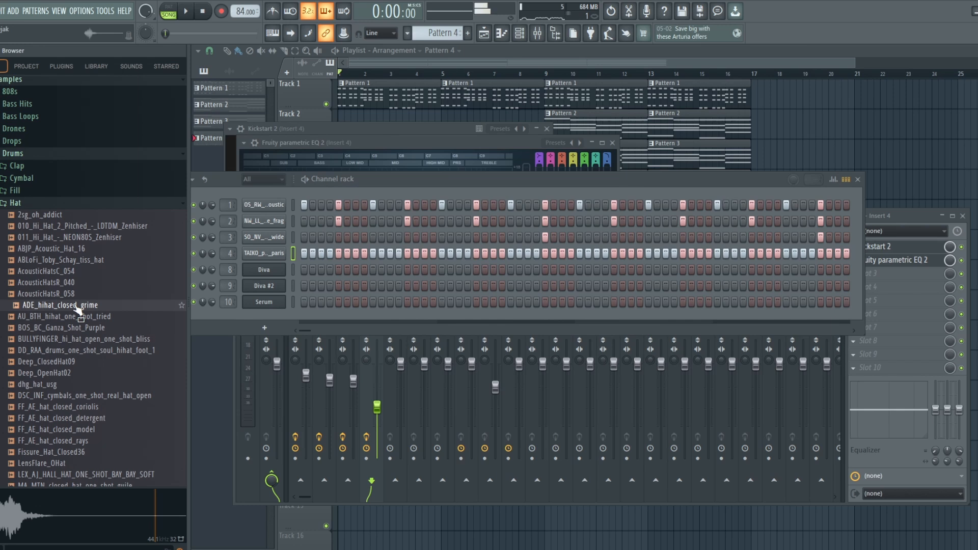
Audition the Percussion folder, then add OS_FRNB_Snare_Ambient as a new channel below the hi-hat, routed to mixer Insert 5
{"action": "left_click", "coordinate": [53, 204]}
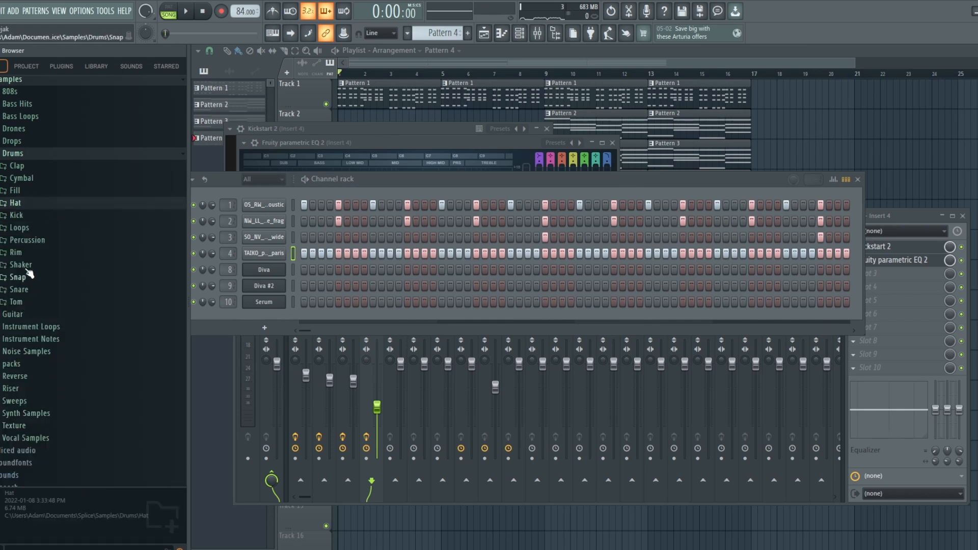
{"action": "left_click", "coordinate": [31, 243]}
{"action": "scroll", "coordinate": [42, 315], "scroll_direction": "down", "scroll_amount": 3}
{"action": "left_click", "coordinate": [56, 289]}
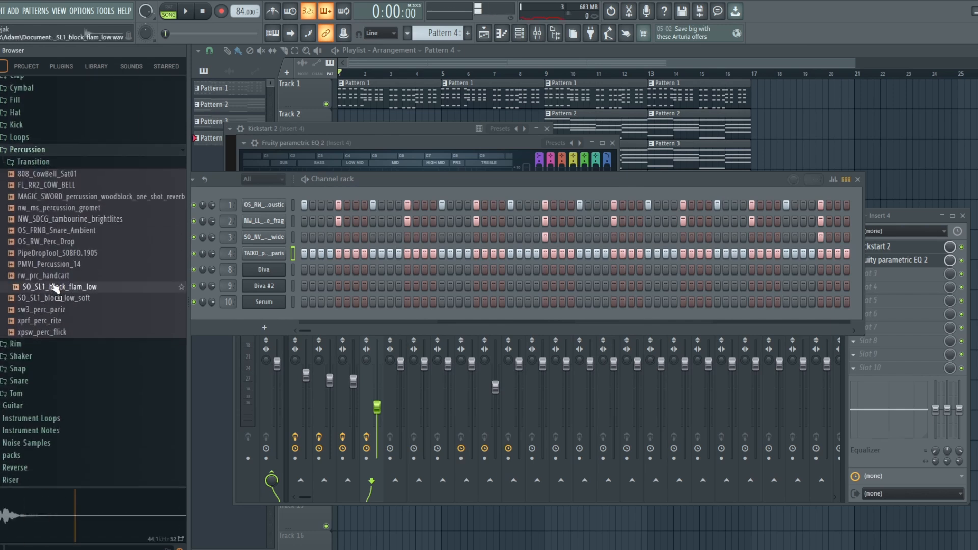
{"action": "left_click", "coordinate": [61, 254]}
{"action": "left_click", "coordinate": [62, 232]}
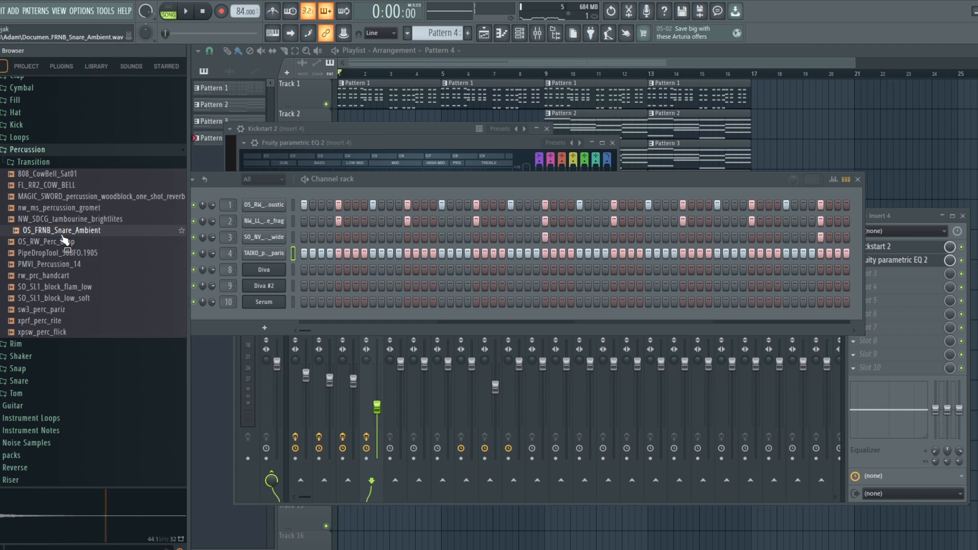
{"action": "left_click_drag", "start_coordinate": [264, 265], "coordinate": [270, 261]}
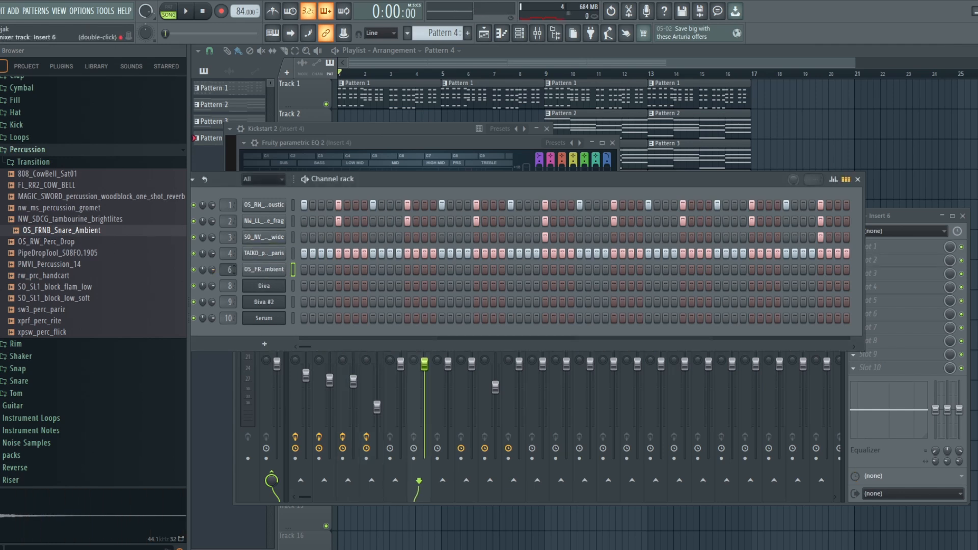
{"action": "scroll", "coordinate": [232, 271], "scroll_direction": "down", "scroll_amount": 1}
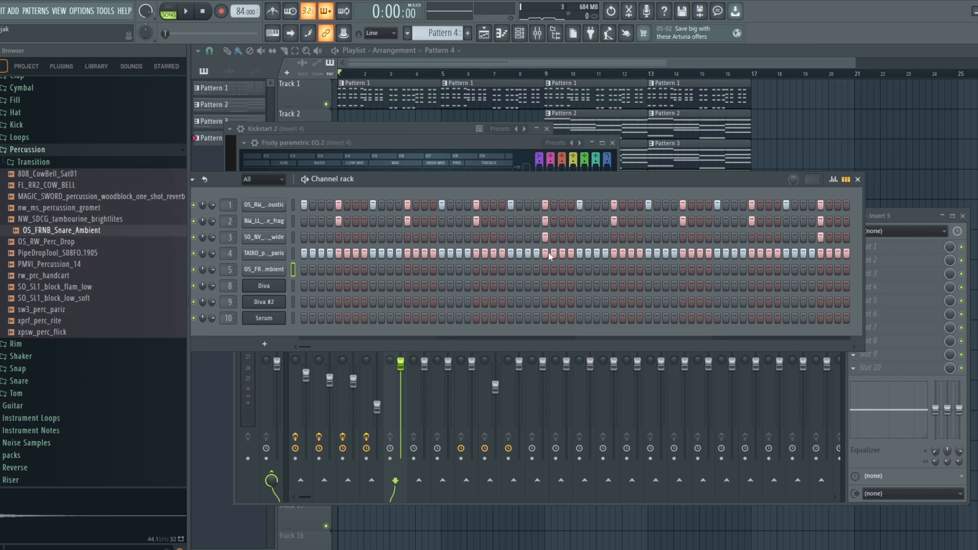
Place an OS_FRNB_Snare_Ambient hit on step 31 during playback and lower the Insert 5 fader to about -9 dB
{"action": "key", "text": "space"}
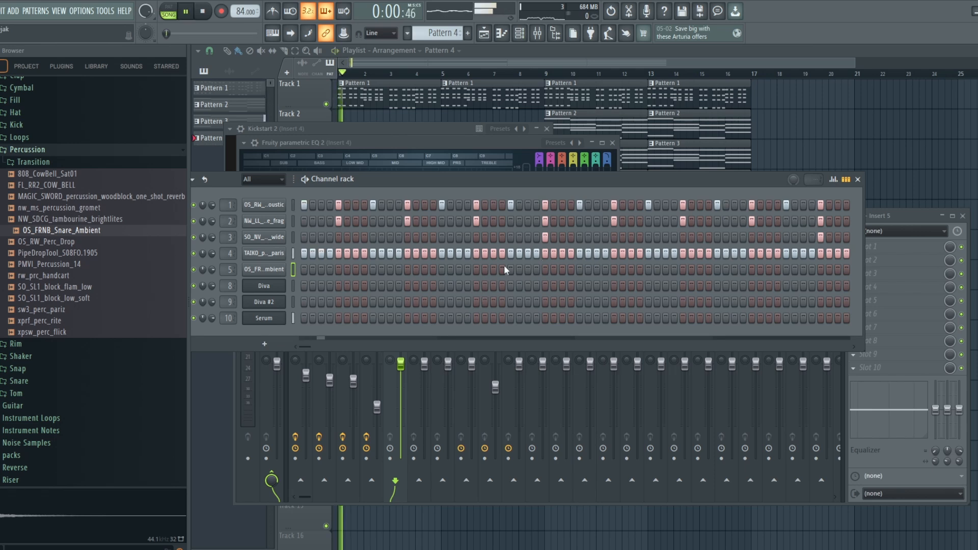
{"action": "left_click", "coordinate": [494, 269]}
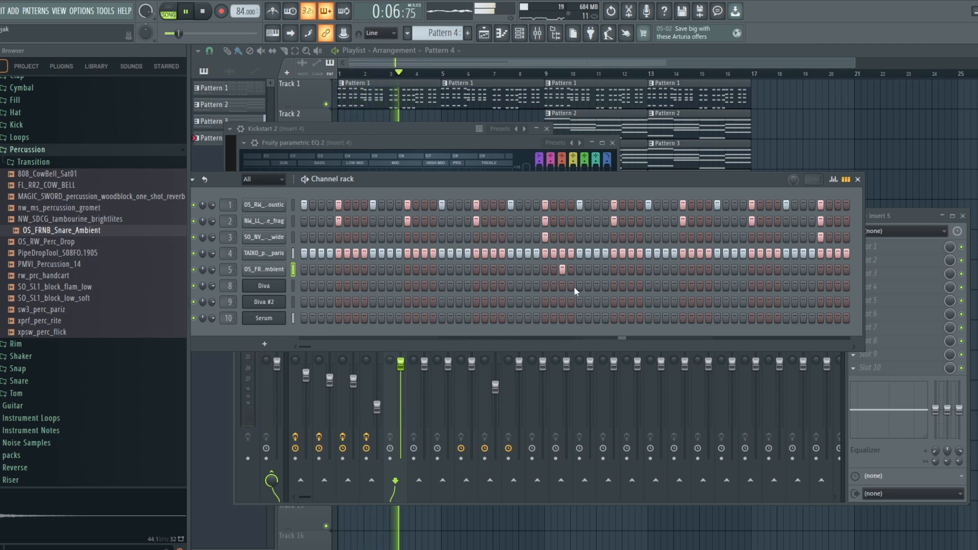
{"action": "left_click", "coordinate": [927, 212]}
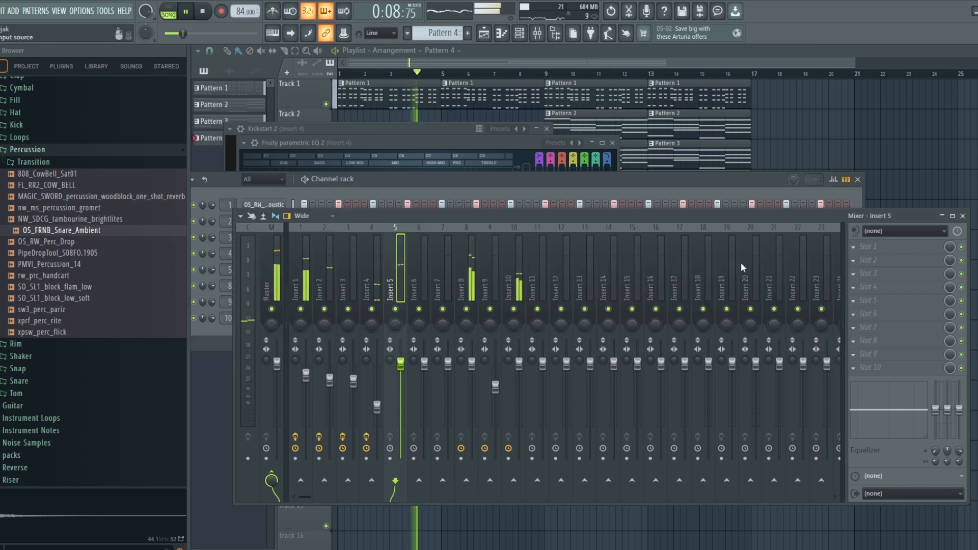
{"action": "left_click_drag", "start_coordinate": [401, 364], "coordinate": [400, 399]}
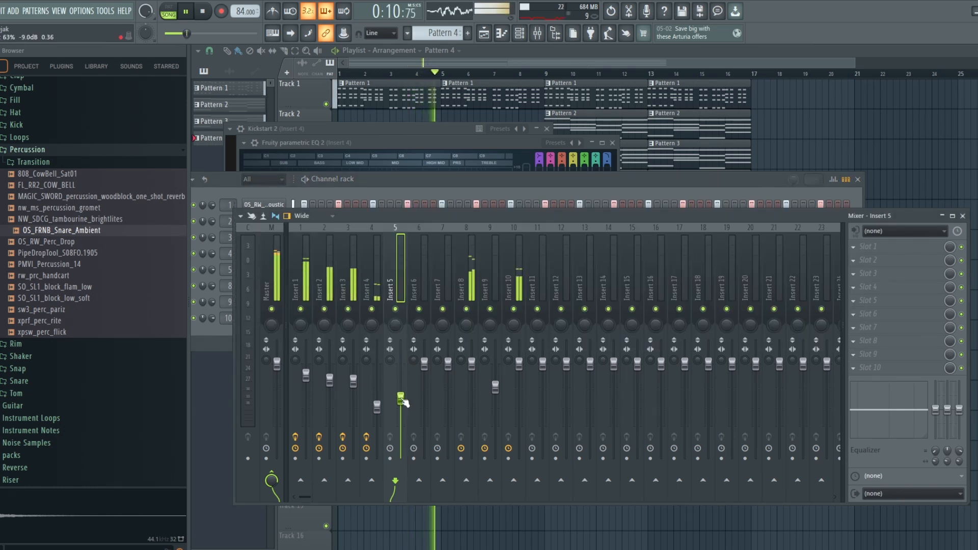
Add a second OS_FRNB_Snare_Ambient hit on step 63, trim the Insert 5 fader slightly, and stop playback
{"action": "left_click", "coordinate": [660, 183]}
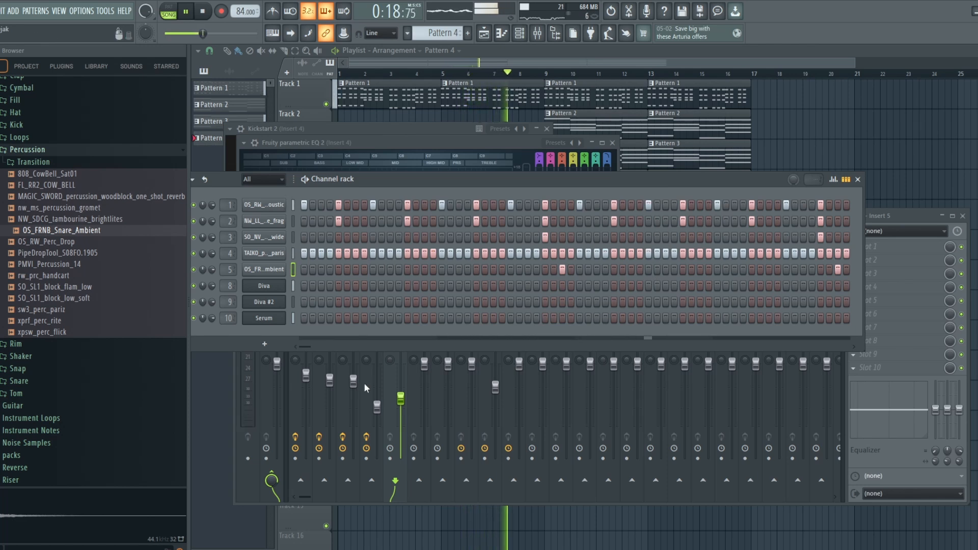
{"action": "left_click", "coordinate": [405, 404]}
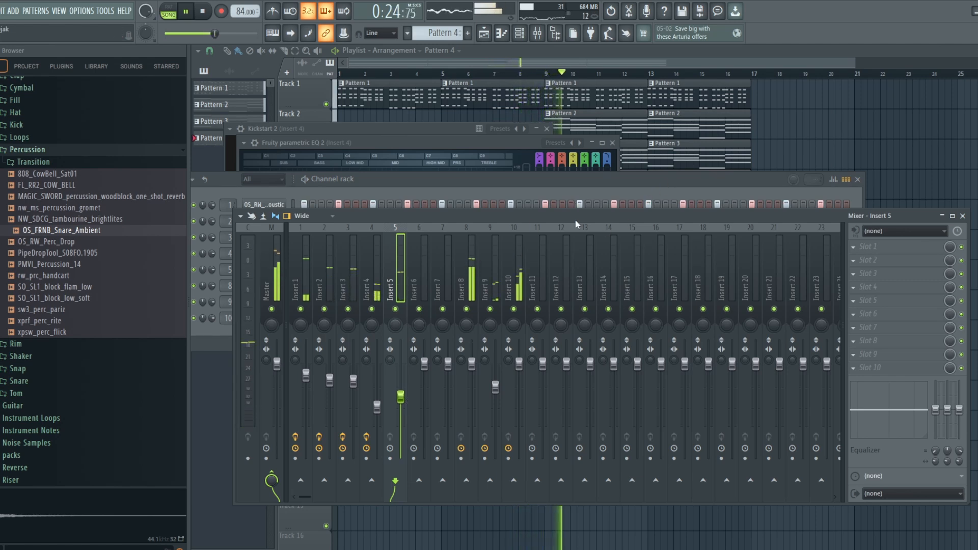
{"action": "key", "text": "space"}
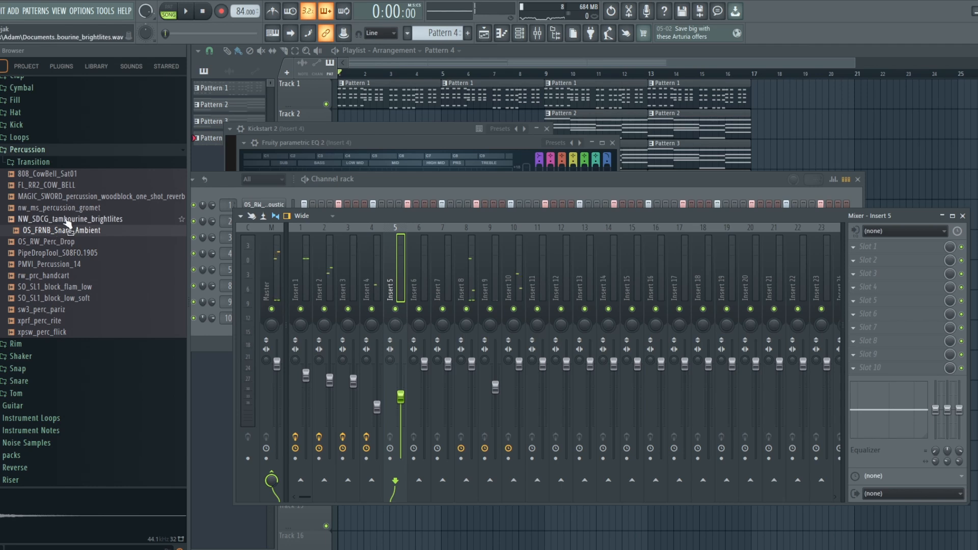
Audition FL_RR2_COW_BELL, SO_SL1_block_low_soft, sw3_perc_pariz, xprf_perc_rite and other samples in the Percussion folder
{"action": "left_click", "coordinate": [71, 186]}
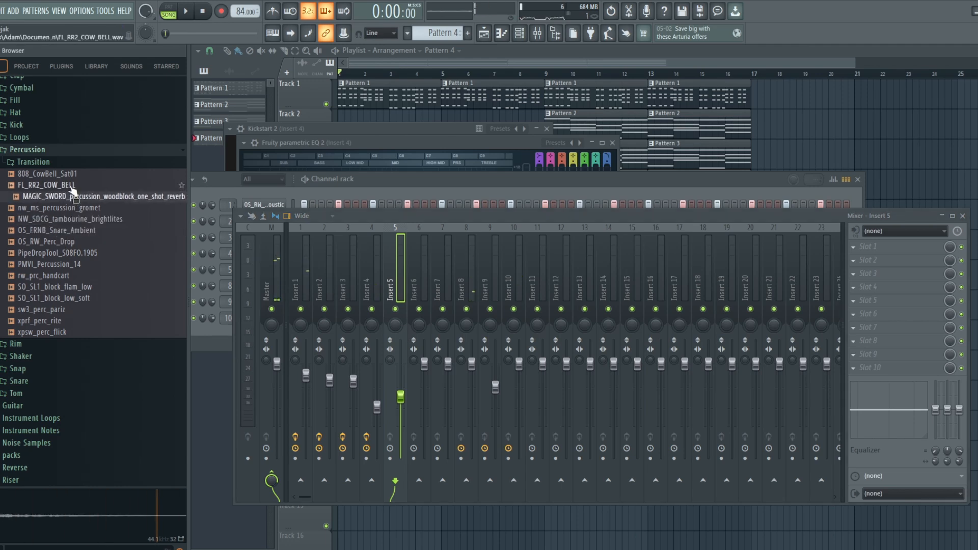
{"action": "left_click", "coordinate": [71, 187]}
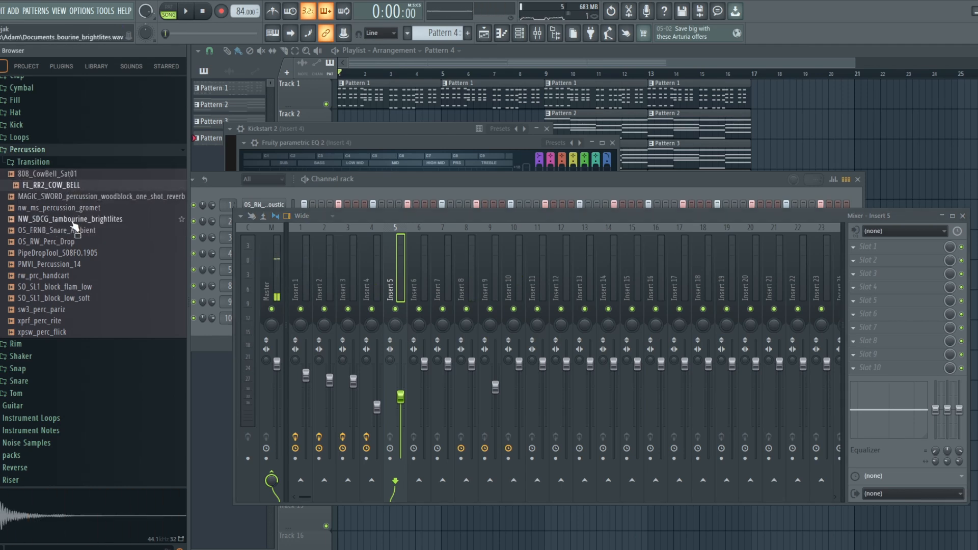
{"action": "left_click", "coordinate": [75, 176]}
{"action": "left_click", "coordinate": [76, 189]}
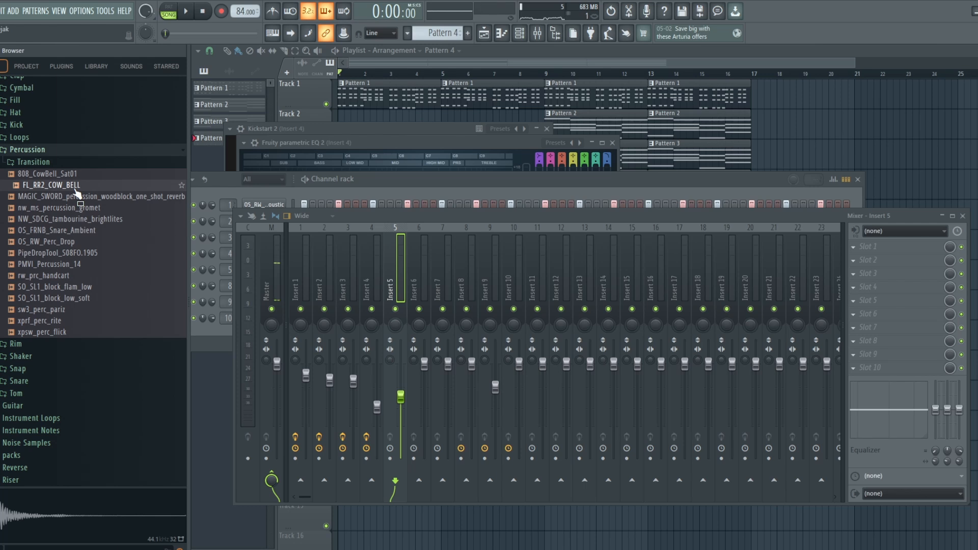
{"action": "left_click", "coordinate": [53, 298]}
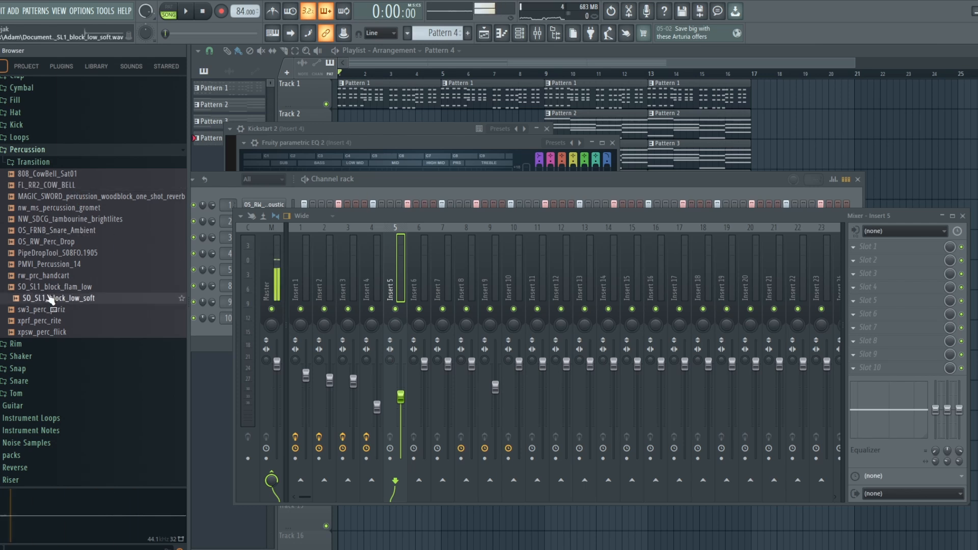
{"action": "left_click", "coordinate": [49, 288]}
{"action": "left_click", "coordinate": [53, 298]}
{"action": "left_click", "coordinate": [51, 309]}
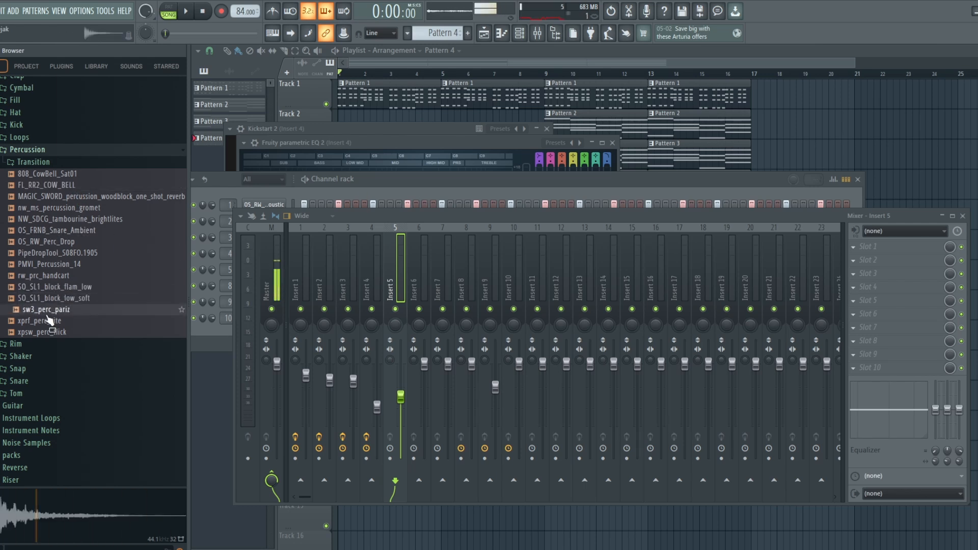
{"action": "left_click", "coordinate": [54, 275]}
{"action": "left_click", "coordinate": [53, 321]}
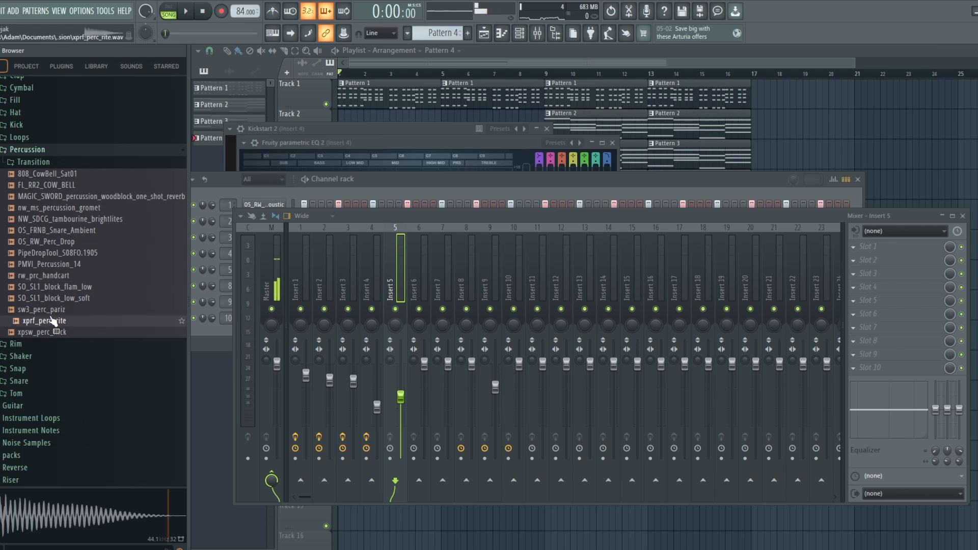
{"action": "left_click", "coordinate": [56, 299]}
{"action": "left_click", "coordinate": [65, 186]}
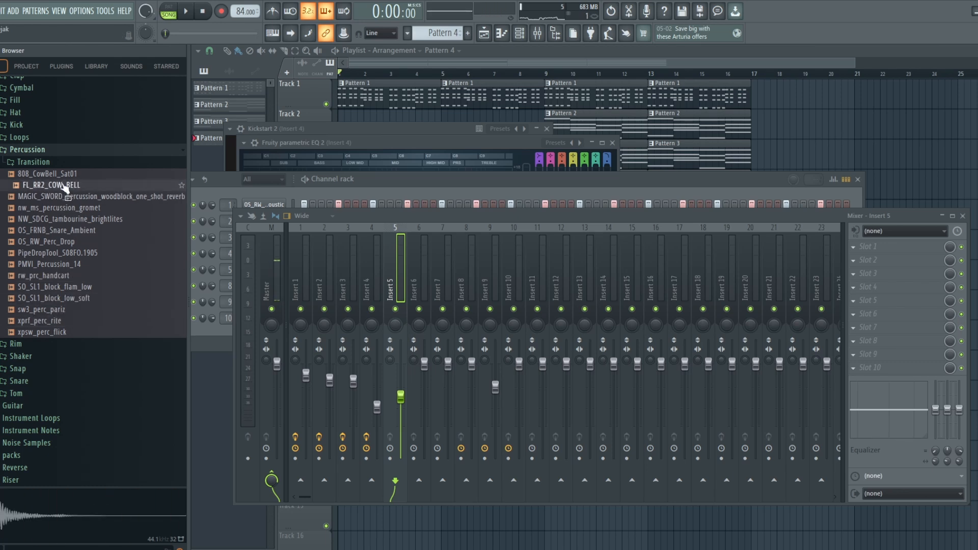
Add FL_RR2_COW_BELL as a new channel below the ambient snare, routed to mixer Insert 6
{"action": "left_click_drag", "start_coordinate": [349, 189], "coordinate": [416, 180]}
{"action": "left_click", "coordinate": [399, 182]}
{"action": "left_click_drag", "start_coordinate": [40, 187], "coordinate": [231, 270]}
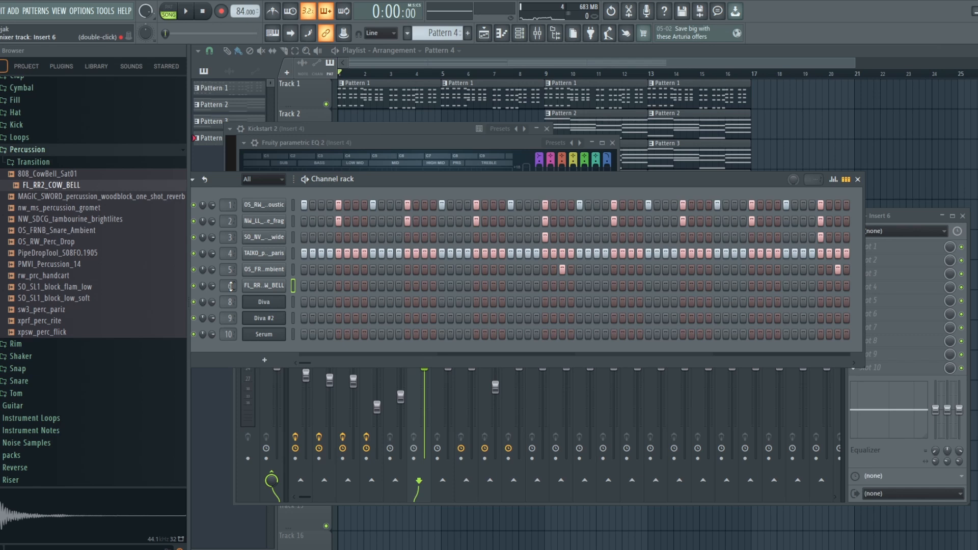
Place cowbell hits on steps 6–7, 22–23, 38–39 and 54–55, checking the rhythm with playback
{"action": "left_click", "coordinate": [348, 287]}
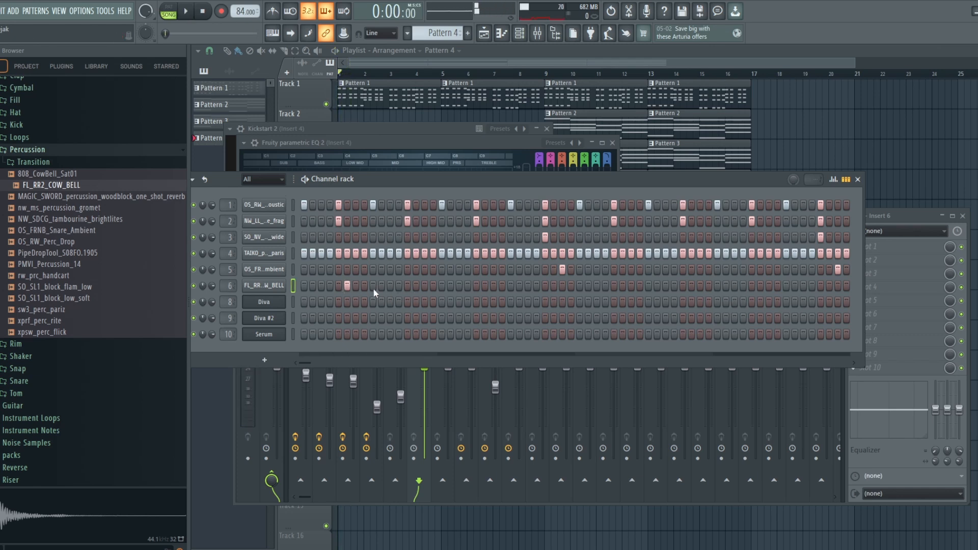
{"action": "left_click", "coordinate": [364, 286]}
{"action": "key", "text": "space"}
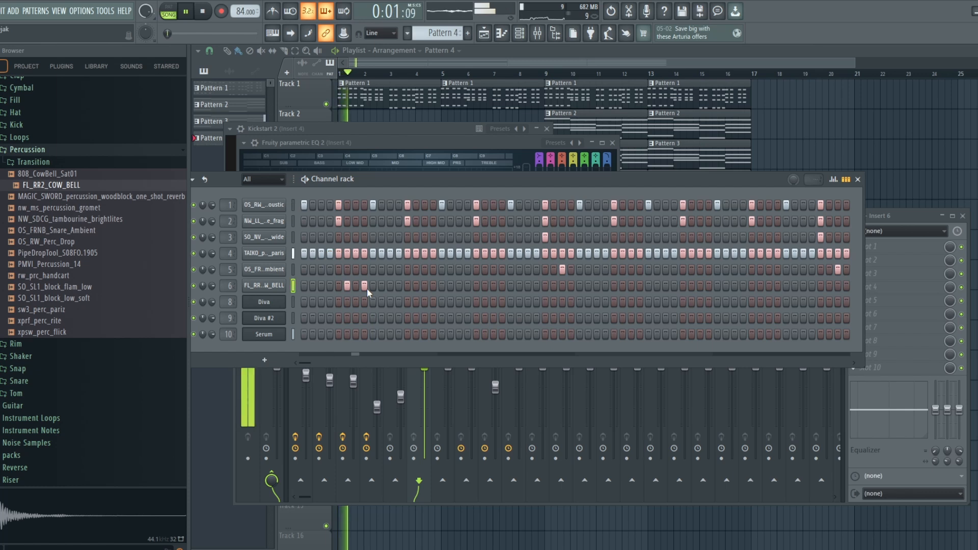
{"action": "key", "text": "space"}
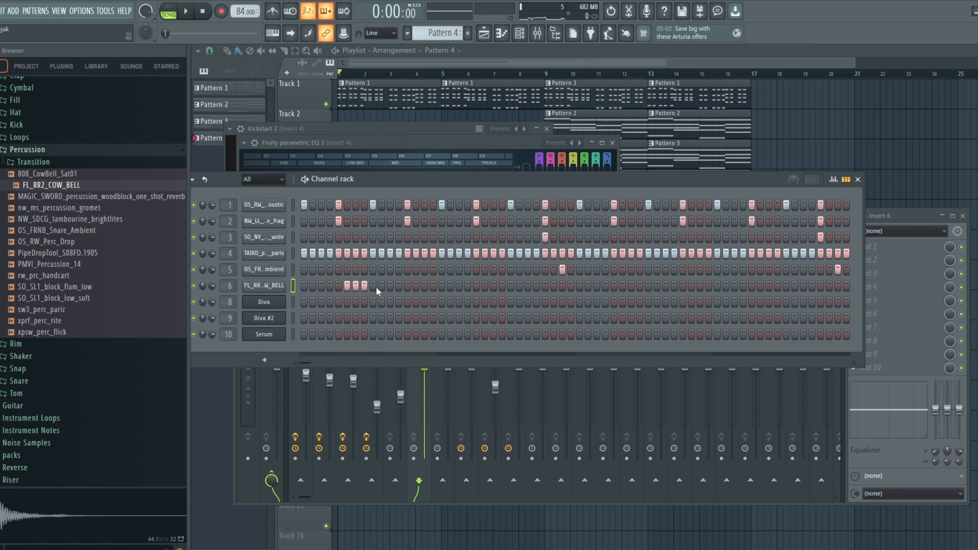
{"action": "left_click", "coordinate": [364, 286]}
{"action": "key", "text": "space"}
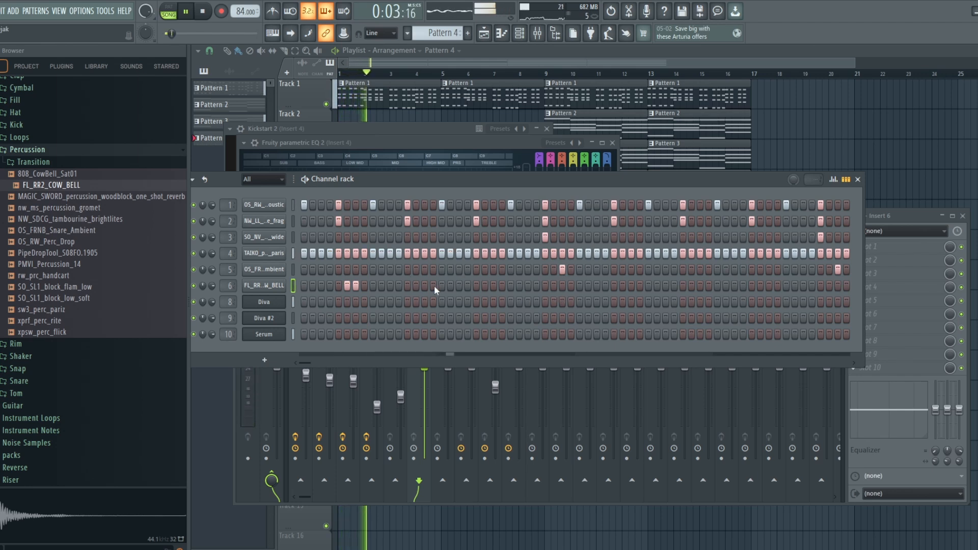
{"action": "key", "text": "space"}
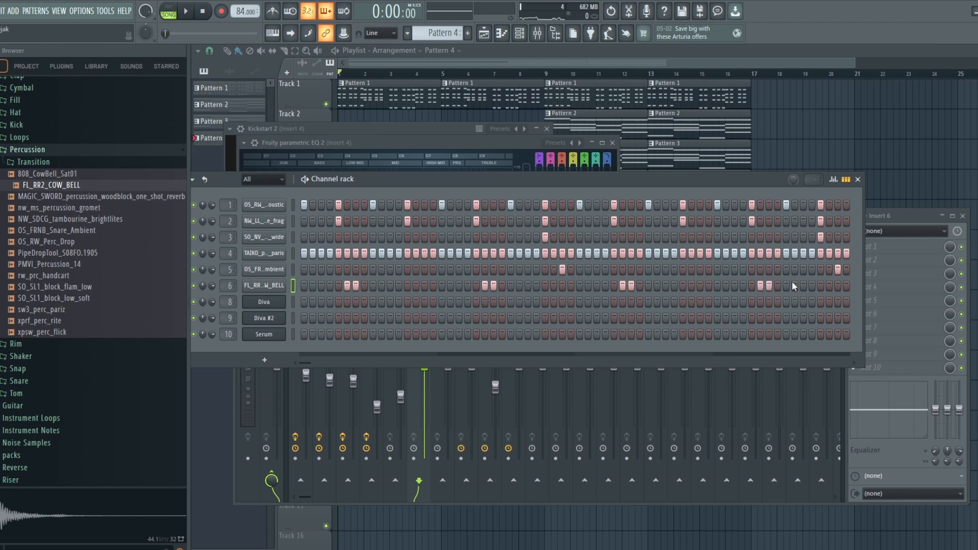
Lower the cowbell's Insert 6 fader and load Fruity Parametric EQ 2 into its first effect slot
{"action": "left_click", "coordinate": [917, 213]}
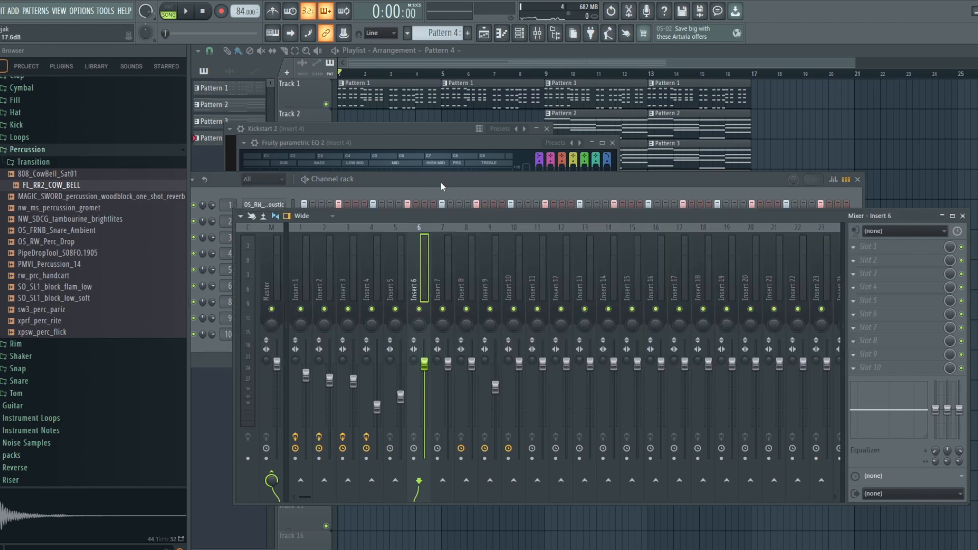
{"action": "left_click", "coordinate": [454, 178]}
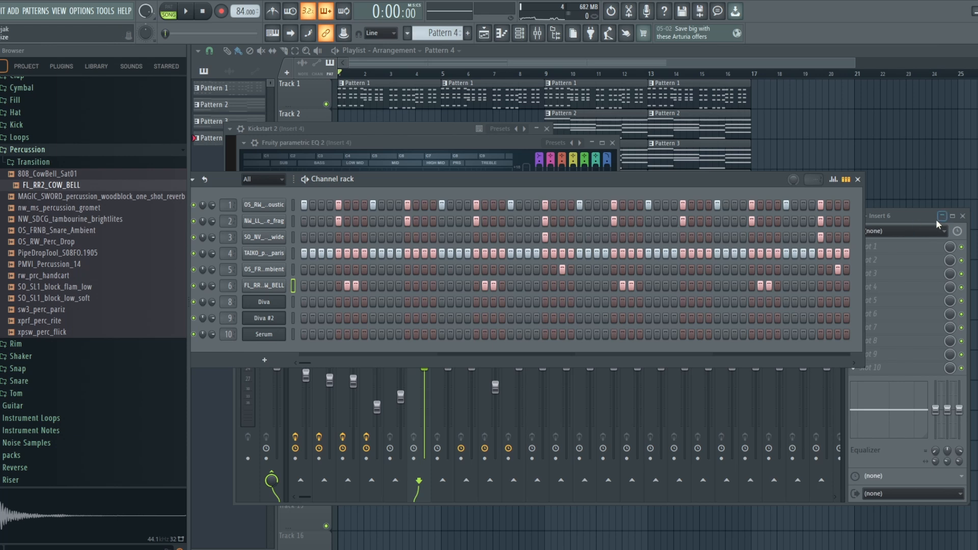
{"action": "left_click", "coordinate": [905, 220]}
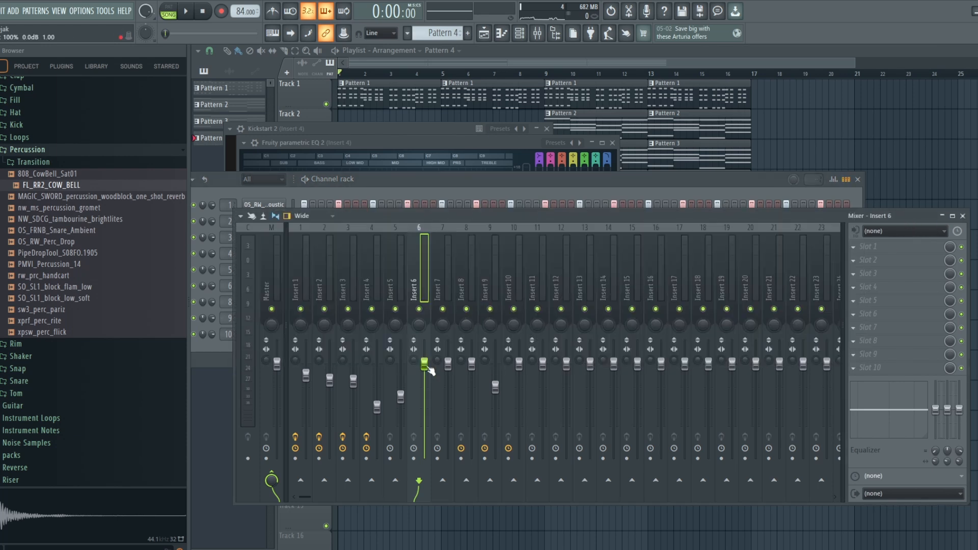
{"action": "left_click", "coordinate": [861, 248]}
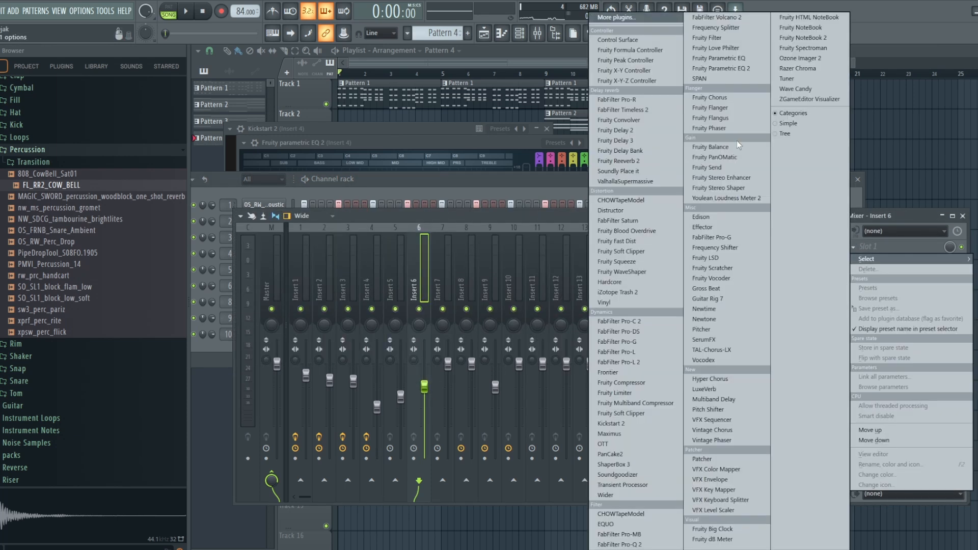
{"action": "left_click", "coordinate": [728, 68]}
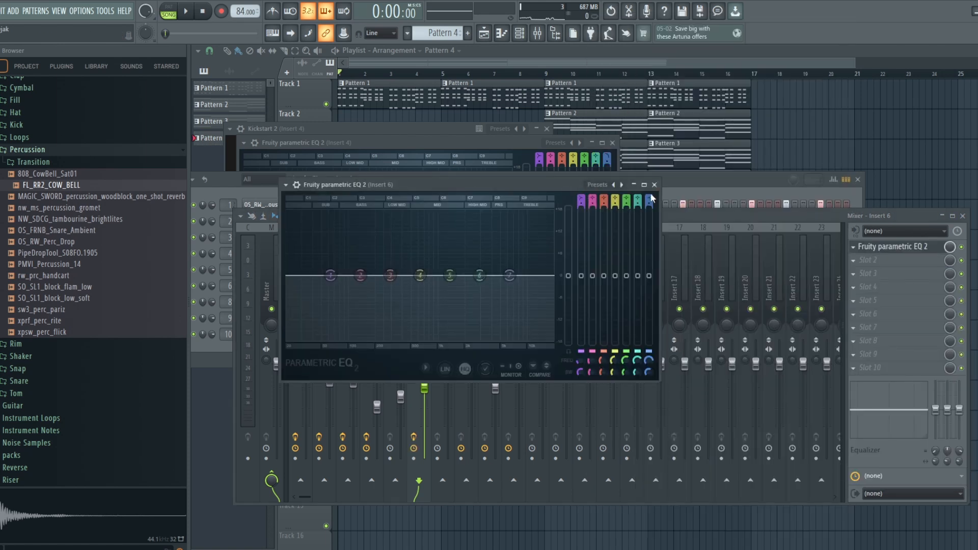
Set band 7 of the cowbell EQ to a Gentle 4 low pass at about 1.6 kHz during playback
{"action": "left_click_drag", "start_coordinate": [649, 198], "coordinate": [649, 231]}
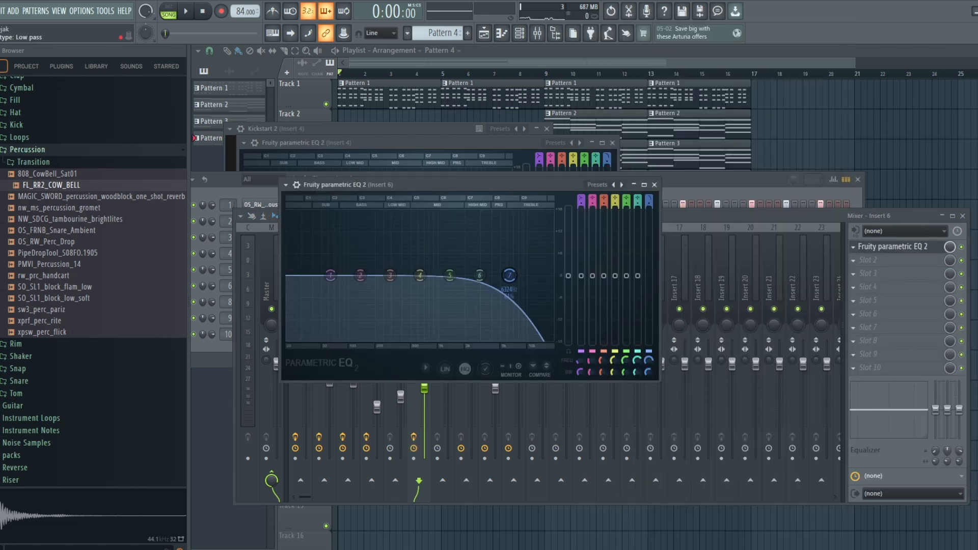
{"action": "key", "text": "space"}
{"action": "left_click_drag", "start_coordinate": [510, 275], "coordinate": [443, 275]}
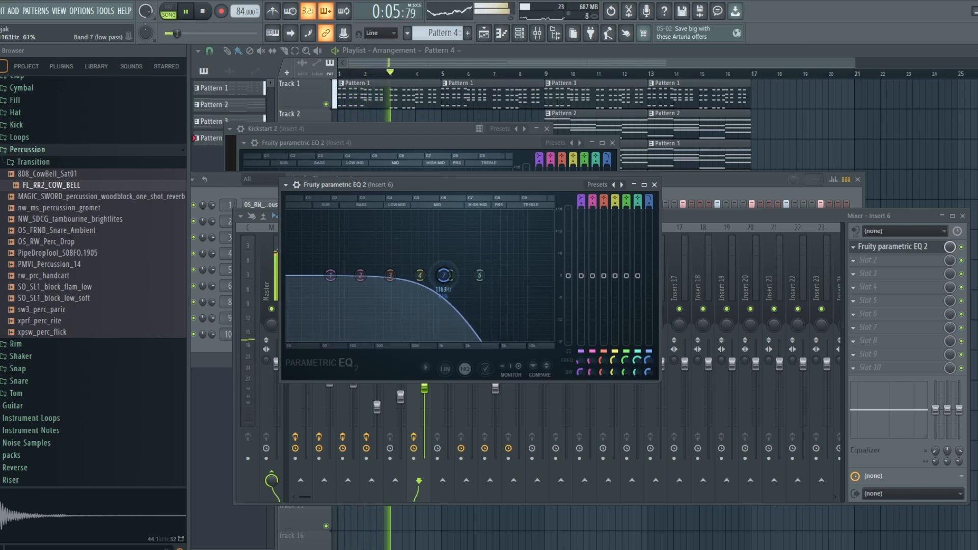
{"action": "left_click_drag", "start_coordinate": [652, 205], "coordinate": [652, 199]}
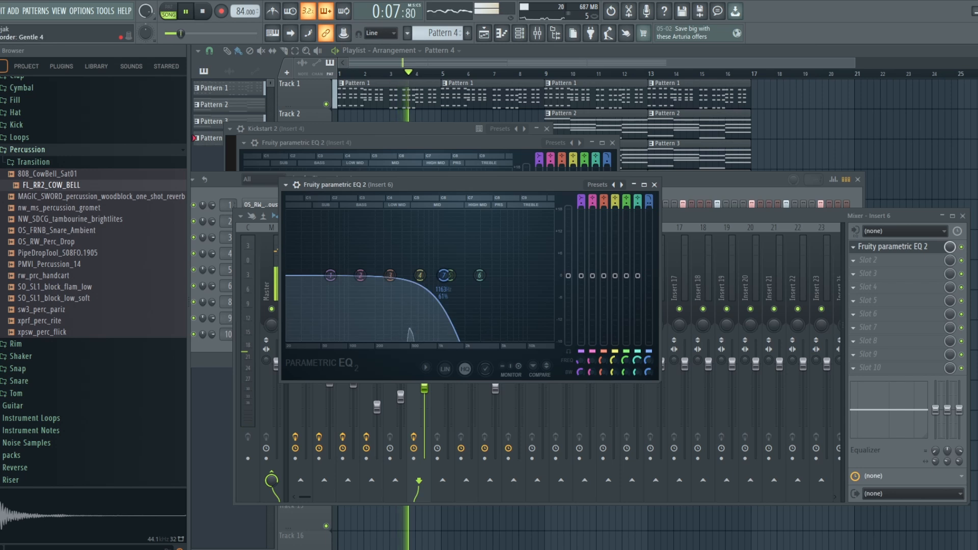
{"action": "left_click_drag", "start_coordinate": [444, 276], "coordinate": [456, 276]}
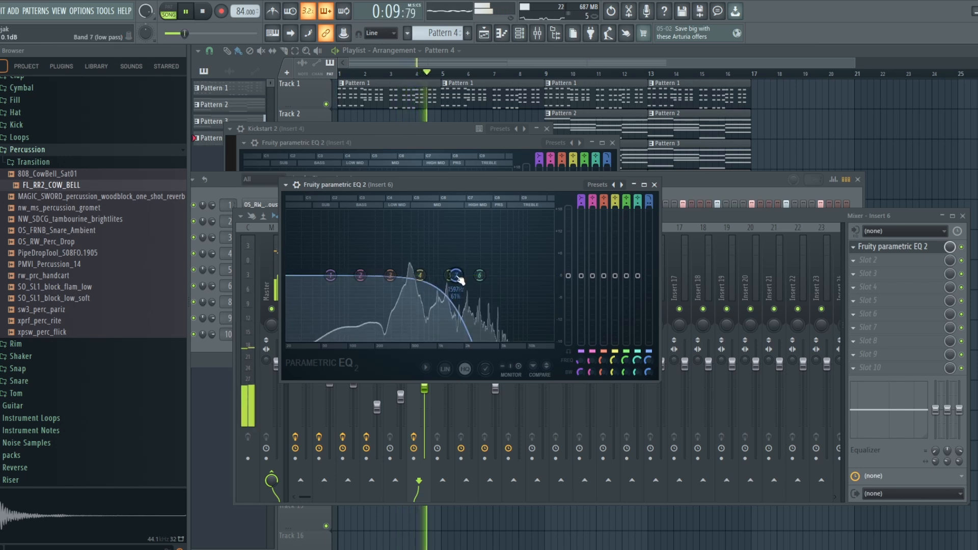
Raise the Insert 6 fader slightly, then pan Insert 4 to the right and Insert 6 to the left
{"action": "left_click", "coordinate": [429, 401]}
{"action": "left_click_drag", "start_coordinate": [429, 394], "coordinate": [428, 390]}
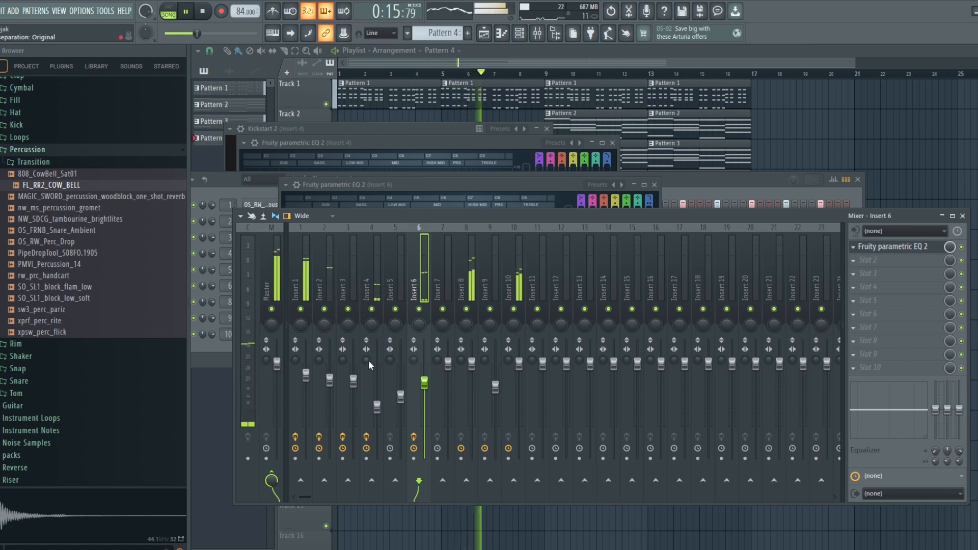
{"action": "left_click_drag", "start_coordinate": [376, 326], "coordinate": [421, 354]}
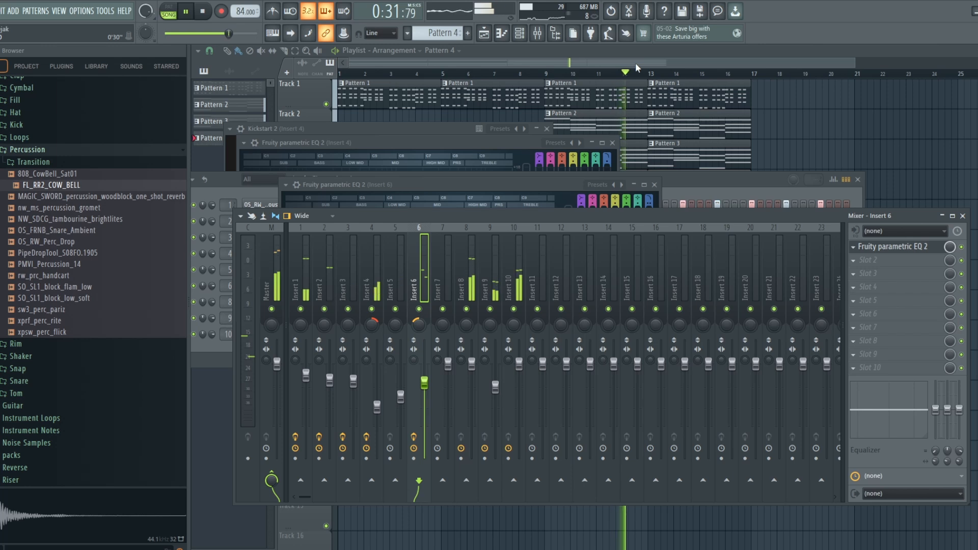
Close the overlapping windows, reopen the mixer and lower the Insert 6 cowbell fader
{"action": "key", "text": "F12"}
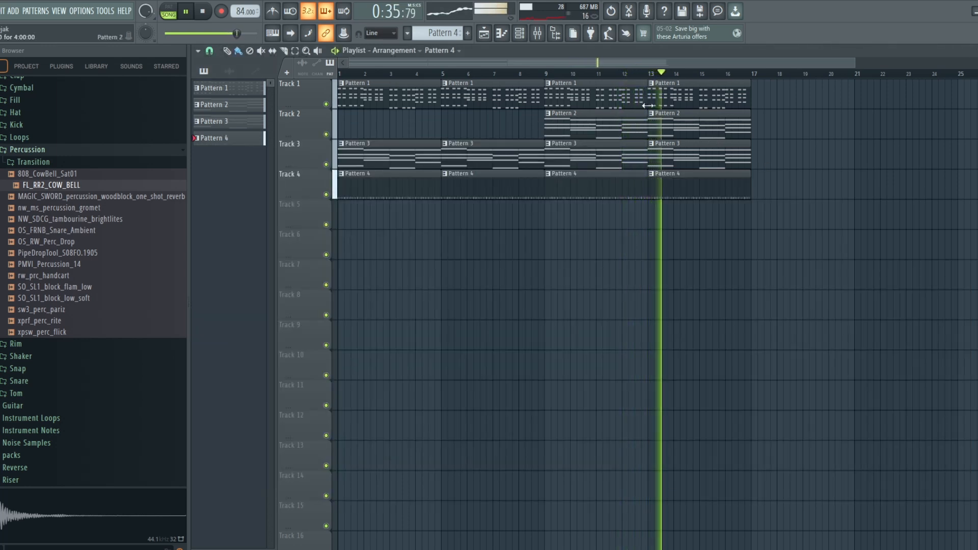
{"action": "left_click", "coordinate": [537, 33]}
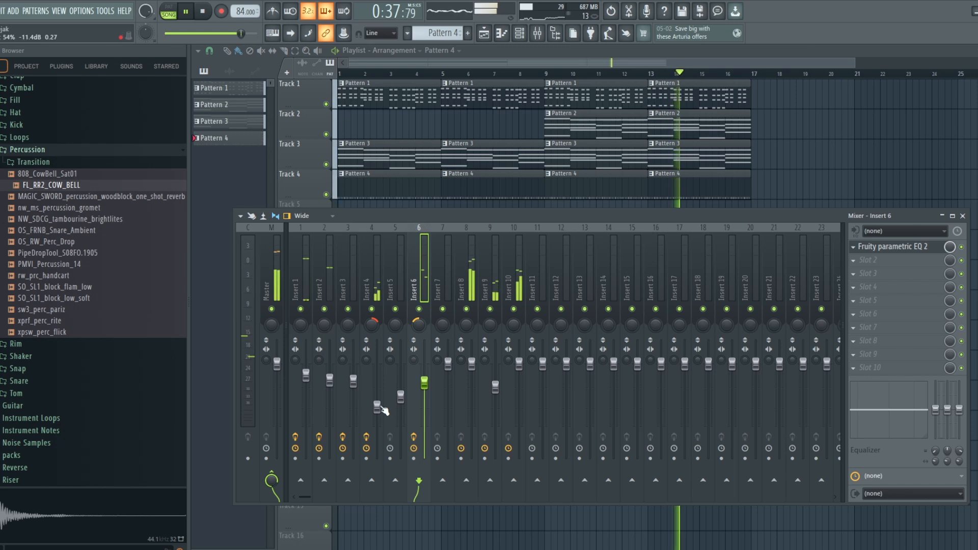
{"action": "left_click_drag", "start_coordinate": [424, 383], "coordinate": [426, 394]}
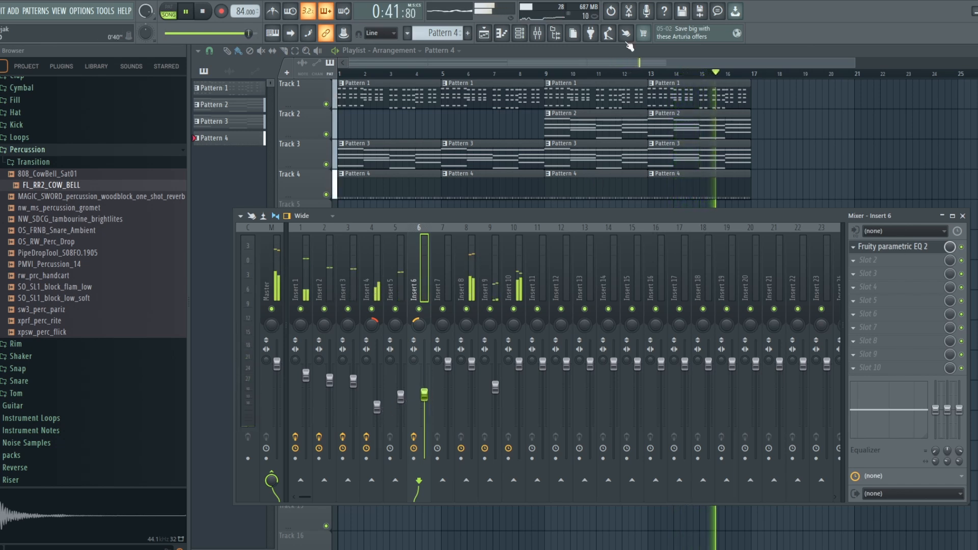
Remove the cowbell hits on steps 22, 23, 54 and 55, listen to the pattern and stop playback
{"action": "left_click", "coordinate": [520, 35]}
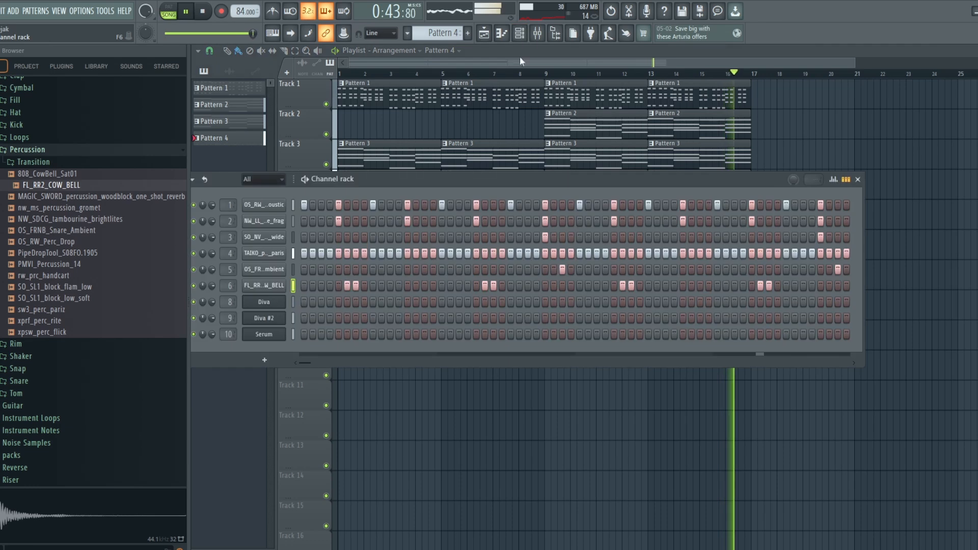
{"action": "right_click", "coordinate": [486, 284]}
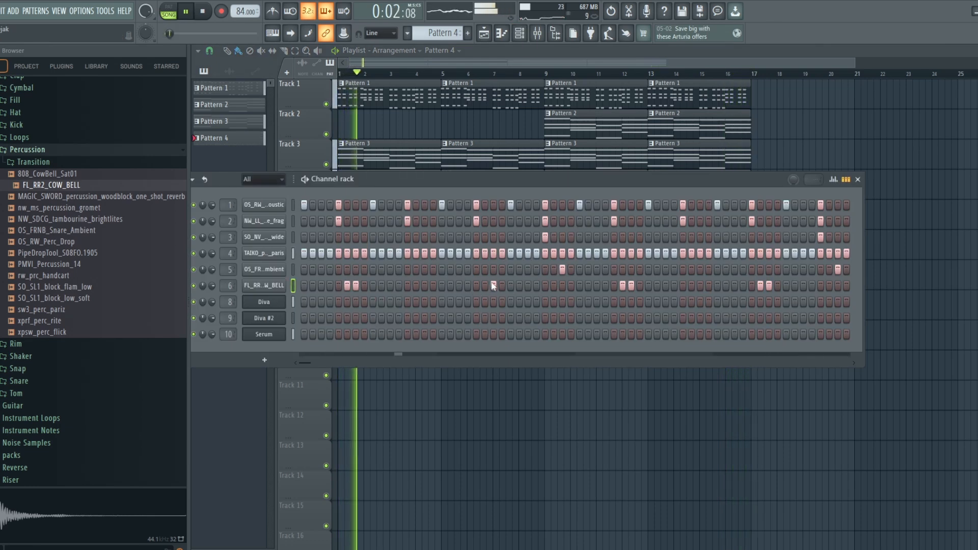
{"action": "right_click", "coordinate": [493, 285]}
{"action": "right_click", "coordinate": [762, 286]}
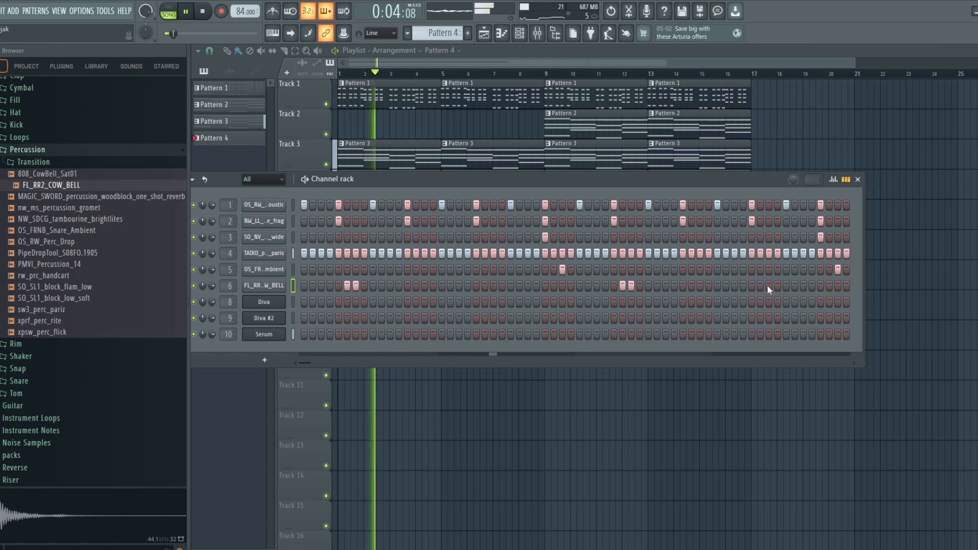
{"action": "right_click", "coordinate": [767, 285]}
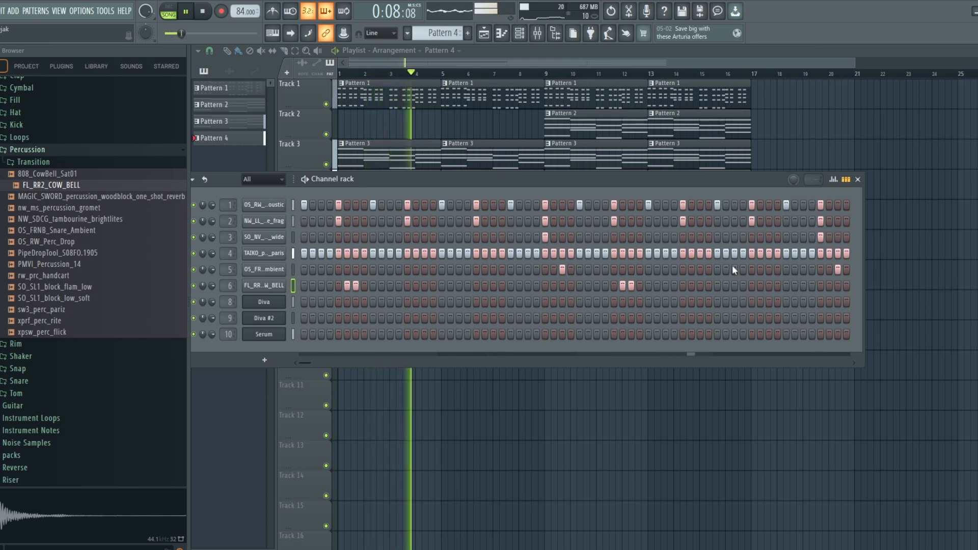
{"action": "key", "text": "space"}
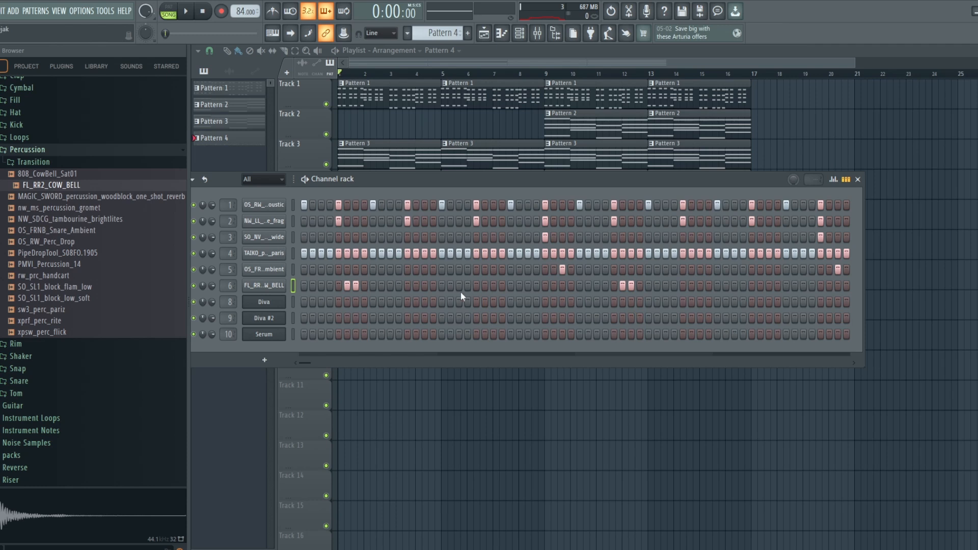
Examine the sampler settings of the FL_RR2_COW_BELL and OS_FRNB_Snare_Ambient channels and close both windows
{"action": "left_click", "coordinate": [273, 289]}
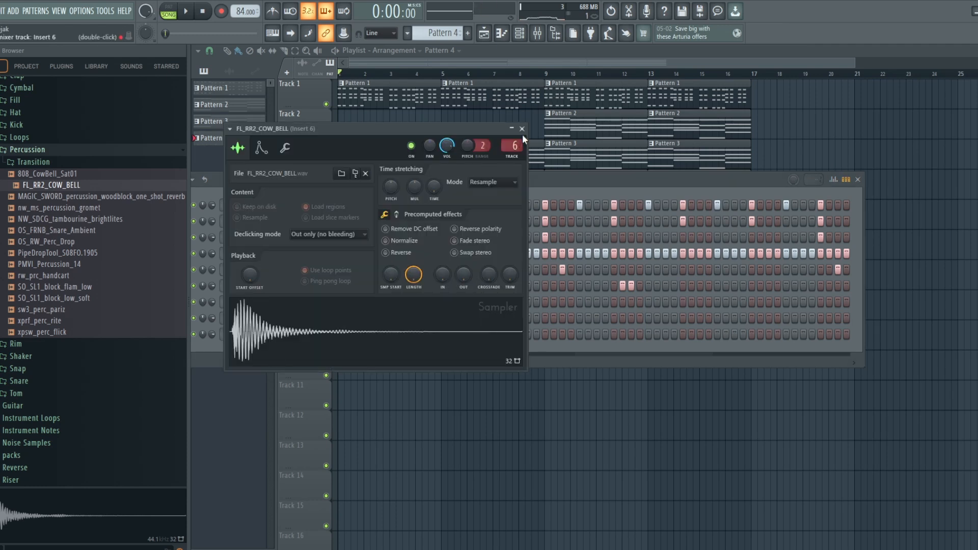
{"action": "left_click", "coordinate": [522, 128]}
{"action": "left_click", "coordinate": [275, 269]}
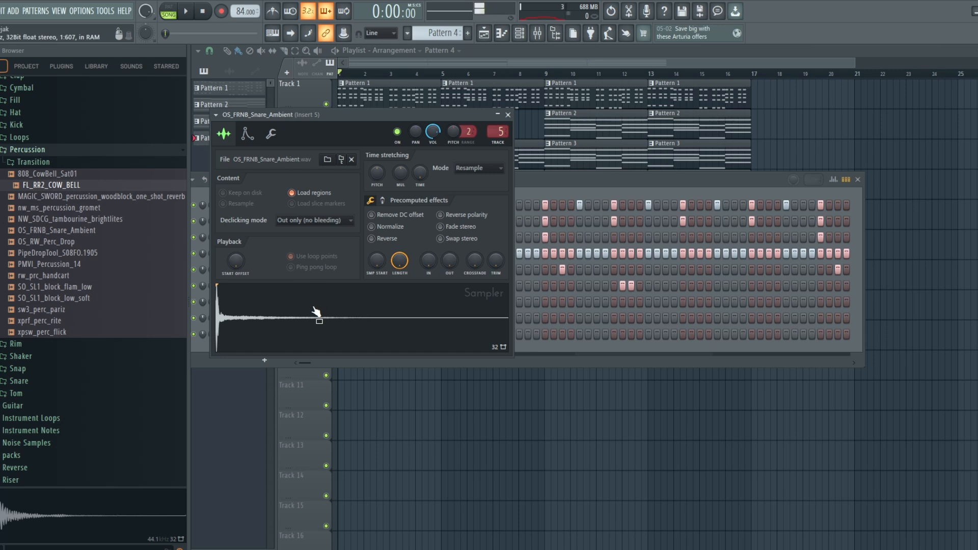
{"action": "left_click", "coordinate": [509, 115]}
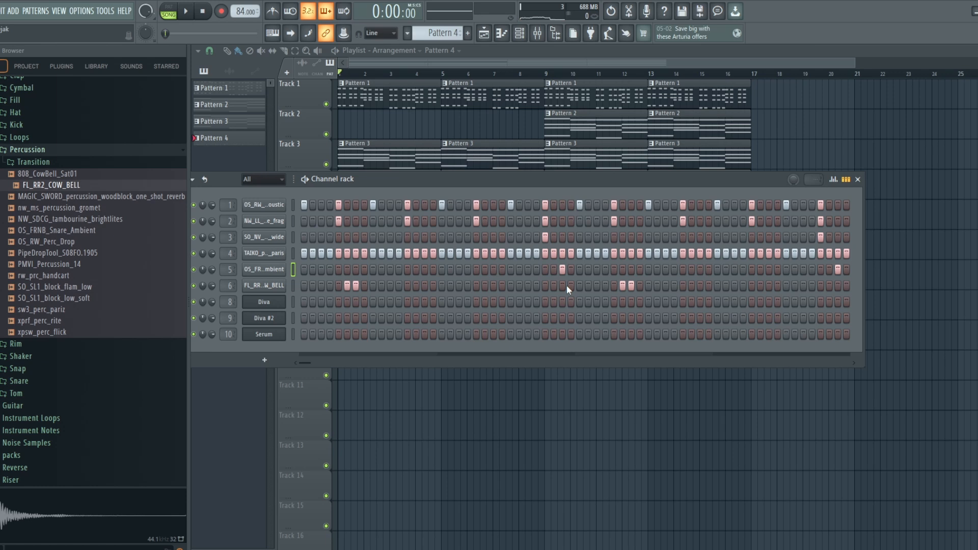
Audition several hi-hat one-shots in the Hat sample folder, including Deep_ClosedHat09, and look through the Rim folder
{"action": "left_click", "coordinate": [25, 150]}
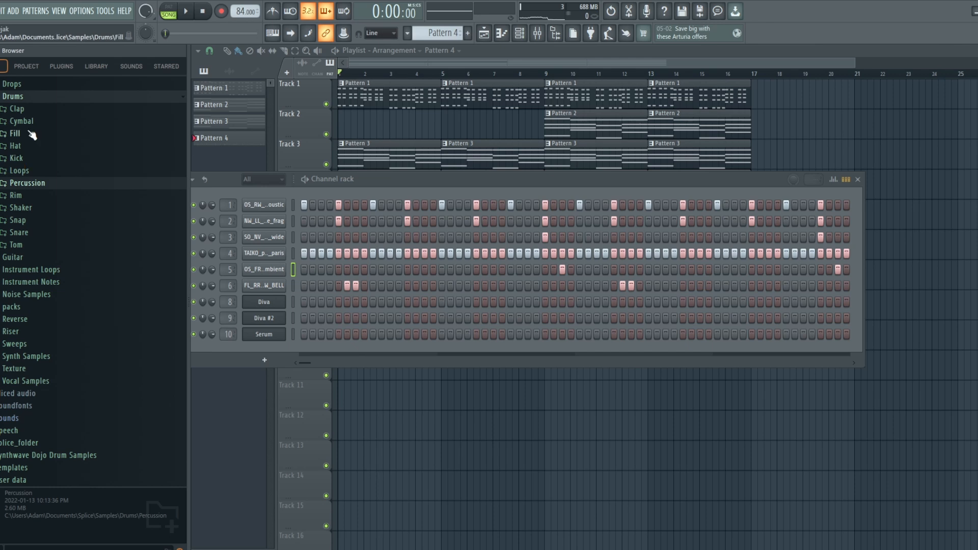
{"action": "left_click", "coordinate": [15, 146]}
{"action": "left_click", "coordinate": [45, 225]}
{"action": "left_click", "coordinate": [61, 271]}
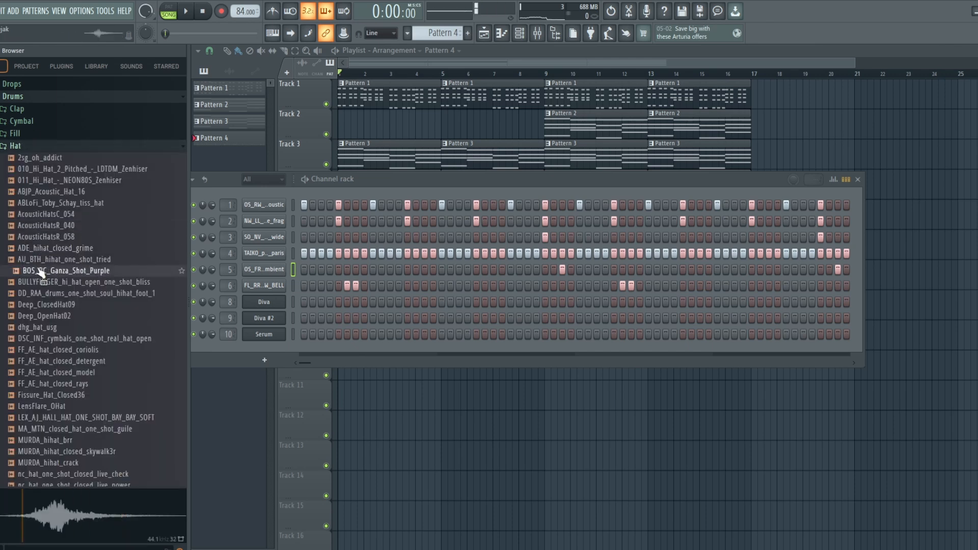
{"action": "left_click", "coordinate": [51, 306]}
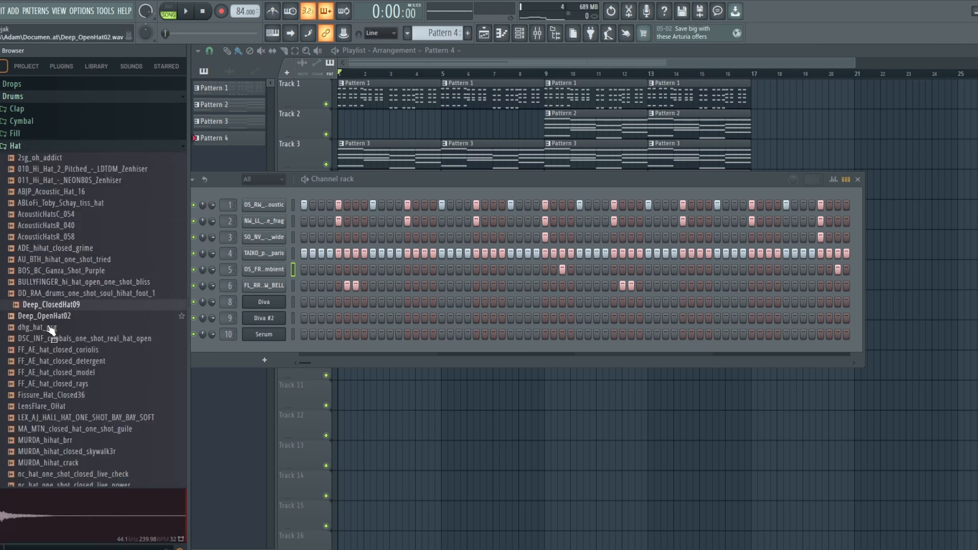
{"action": "left_click", "coordinate": [31, 147]}
{"action": "left_click", "coordinate": [20, 195]}
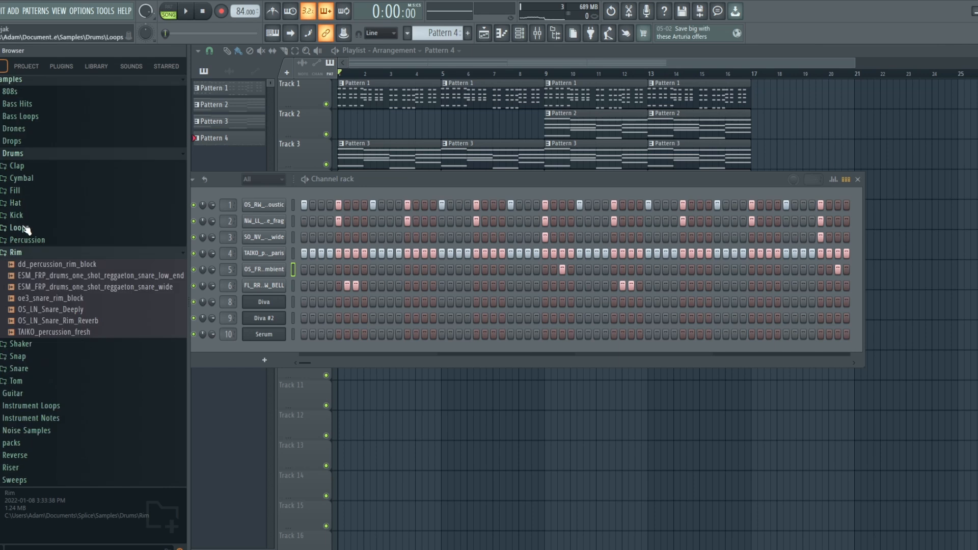
{"action": "left_click", "coordinate": [24, 255]}
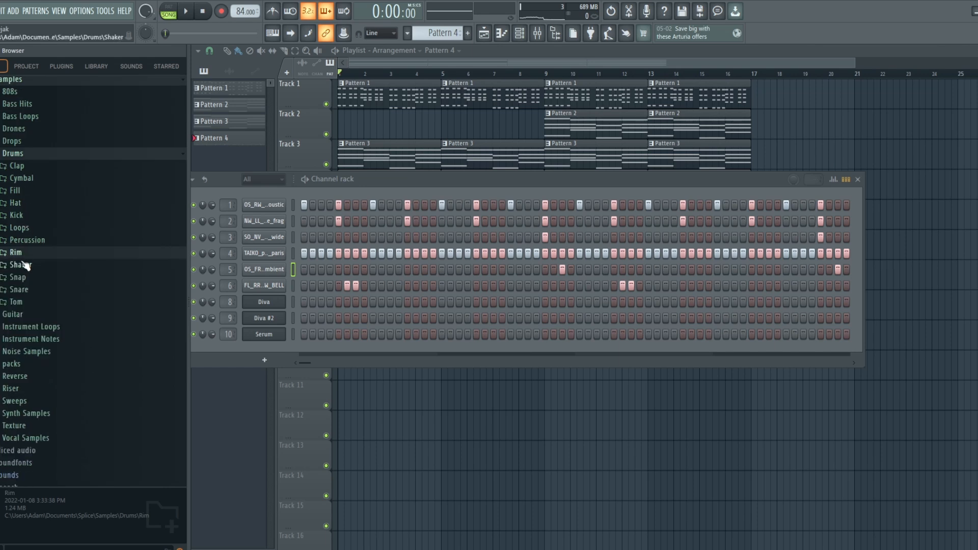
Audition one-shots in the Shaker sample folder and replace the channel 4 hi-hat sample with dhh_shaker_short
{"action": "left_click", "coordinate": [21, 265]}
{"action": "left_click", "coordinate": [54, 324]}
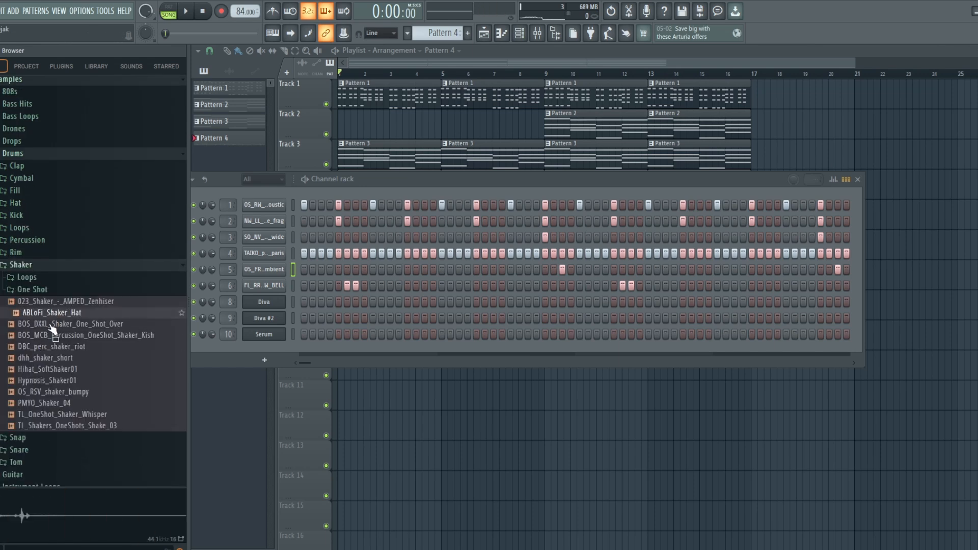
{"action": "left_click", "coordinate": [55, 336]}
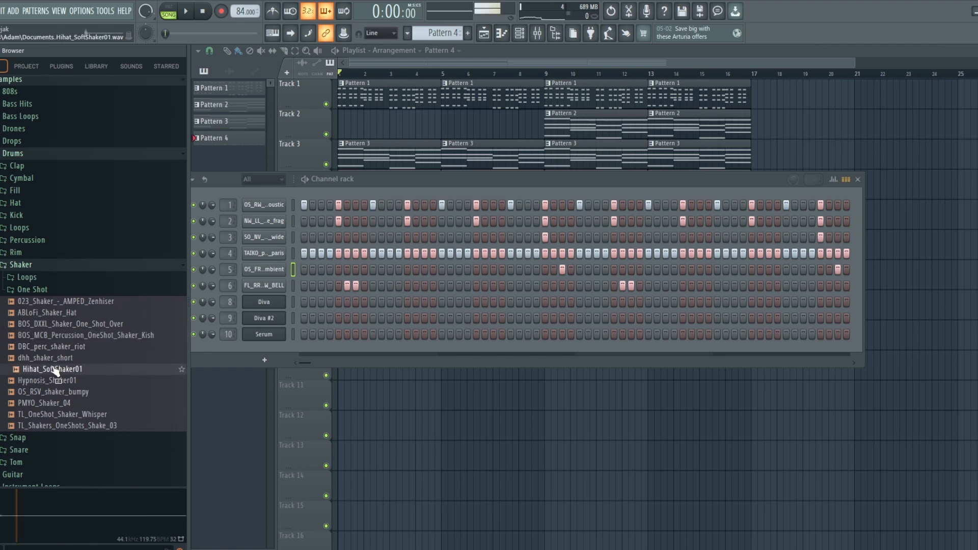
{"action": "left_click", "coordinate": [55, 358]}
{"action": "left_click", "coordinate": [54, 359]}
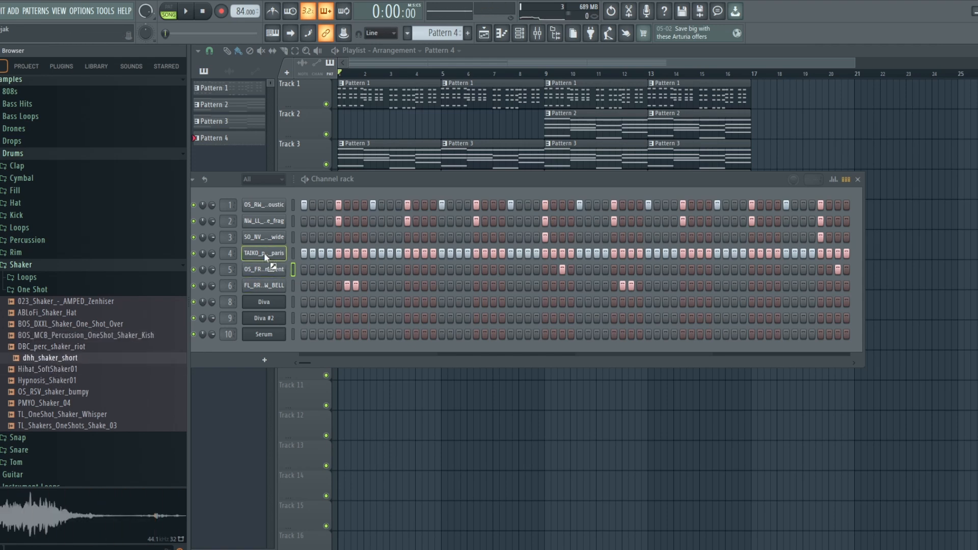
{"action": "left_click_drag", "start_coordinate": [264, 253], "coordinate": [263, 253]}
Play the song and compare the shaker with the former hi-hat by undoing and restoring the sample replacement
{"action": "key", "text": "space"}
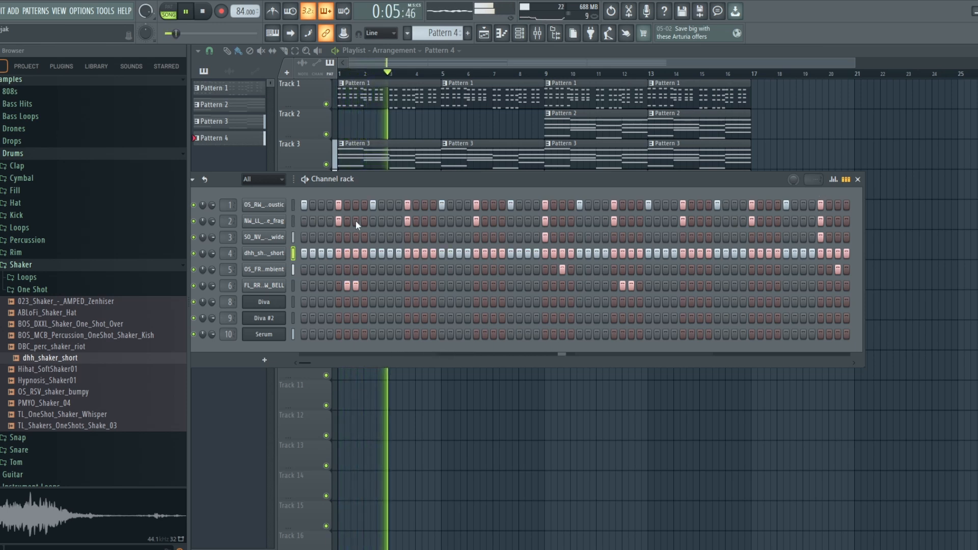
{"action": "key", "text": "ctrl+z"}
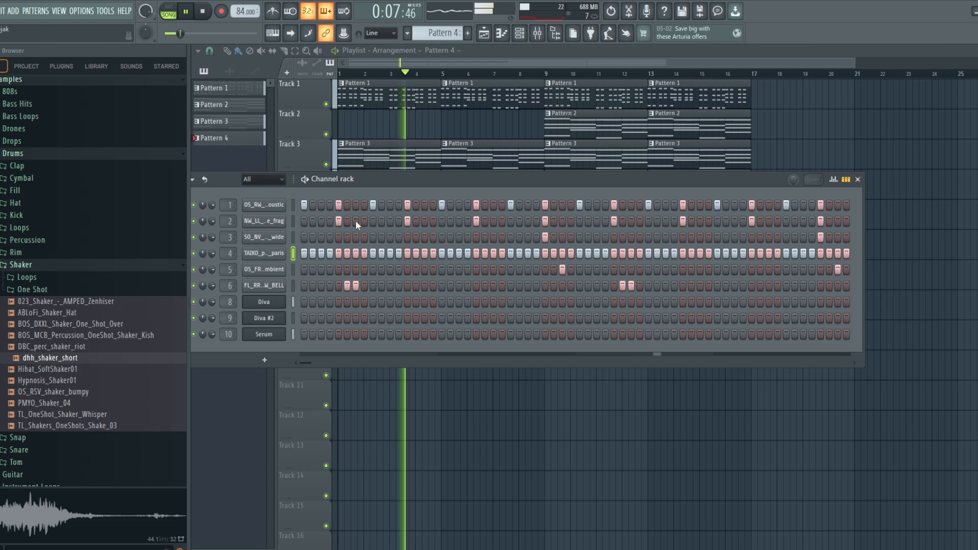
{"action": "key", "text": "ctrl+z"}
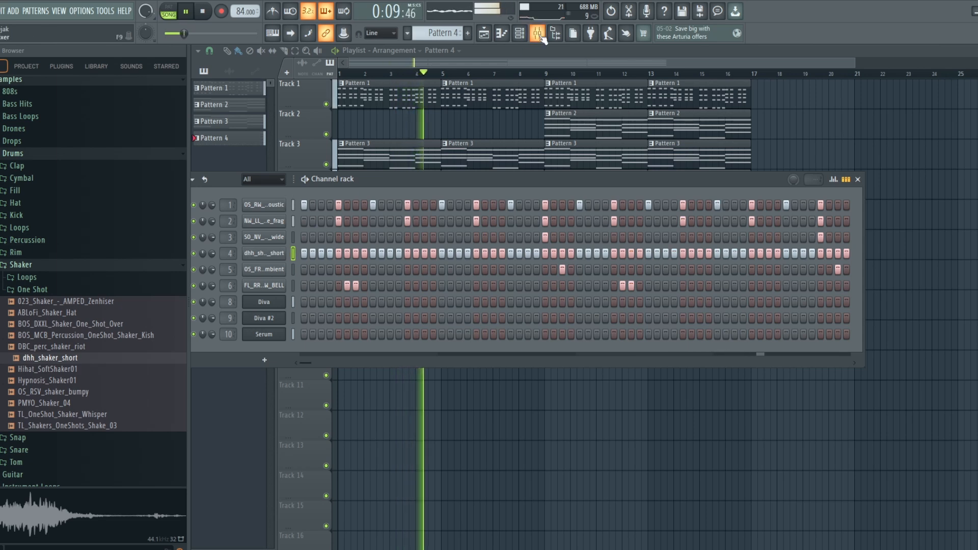
Move the low-pass band of Insert 4's Fruity parametric EQ 2 to a slightly higher frequency
{"action": "key", "text": "F9"}
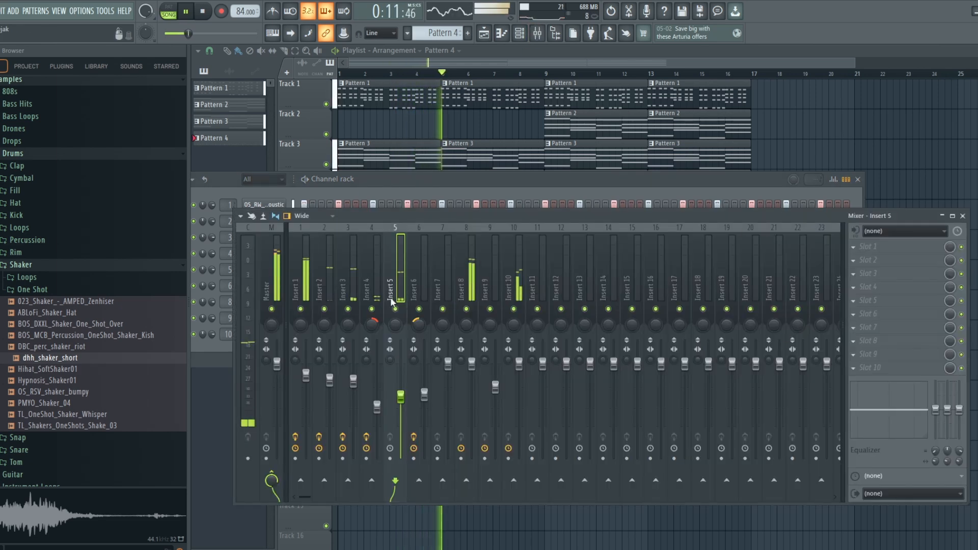
{"action": "left_click", "coordinate": [375, 298]}
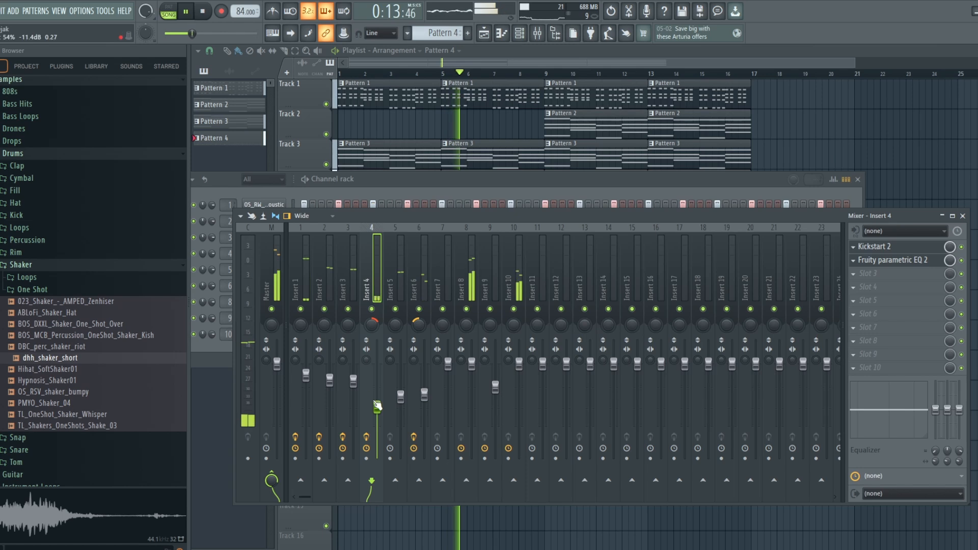
{"action": "left_click", "coordinate": [882, 261]}
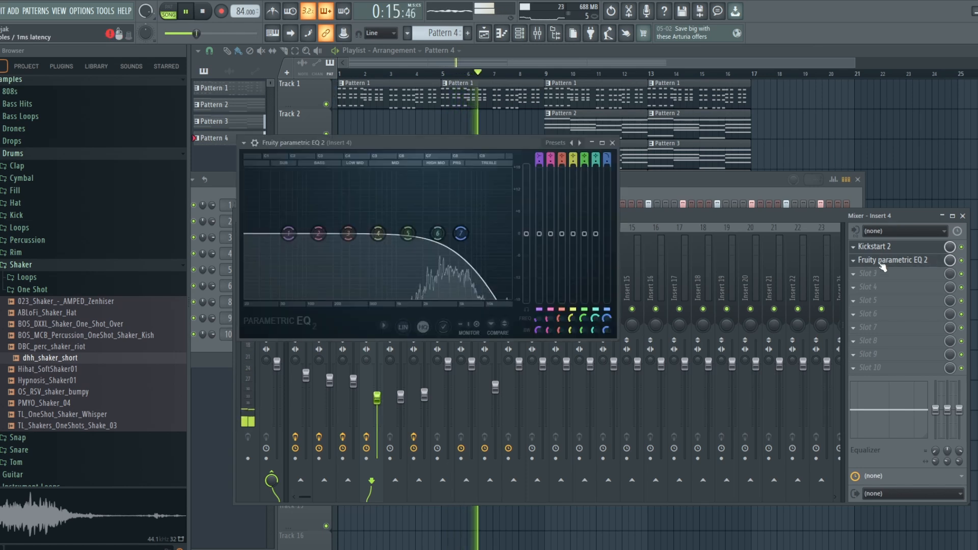
{"action": "left_click_drag", "start_coordinate": [479, 233], "coordinate": [468, 235]}
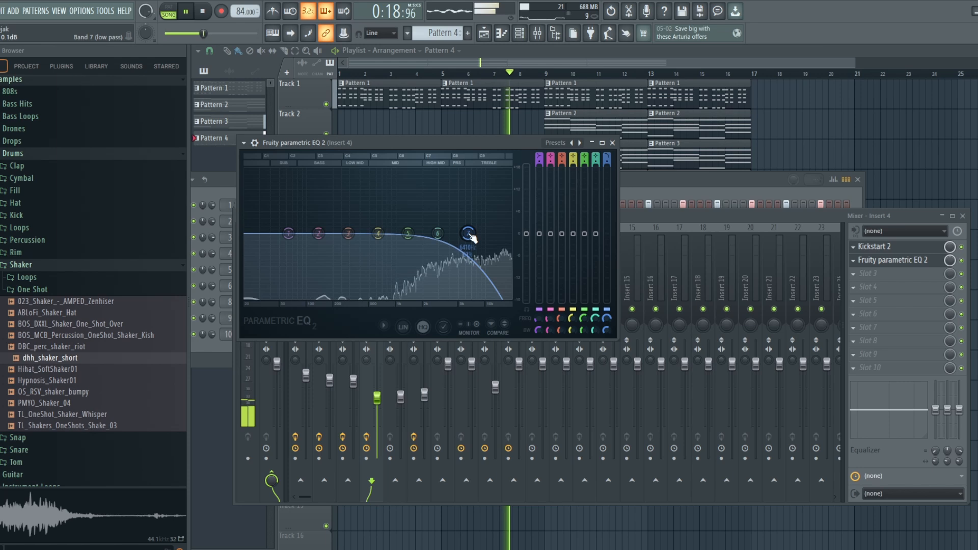
{"action": "left_click", "coordinate": [647, 219]}
Reduce Insert 4's panning to 27% right, lower its fader slightly, and stop playback with all windows closed
{"action": "left_click_drag", "start_coordinate": [375, 320], "coordinate": [371, 331]}
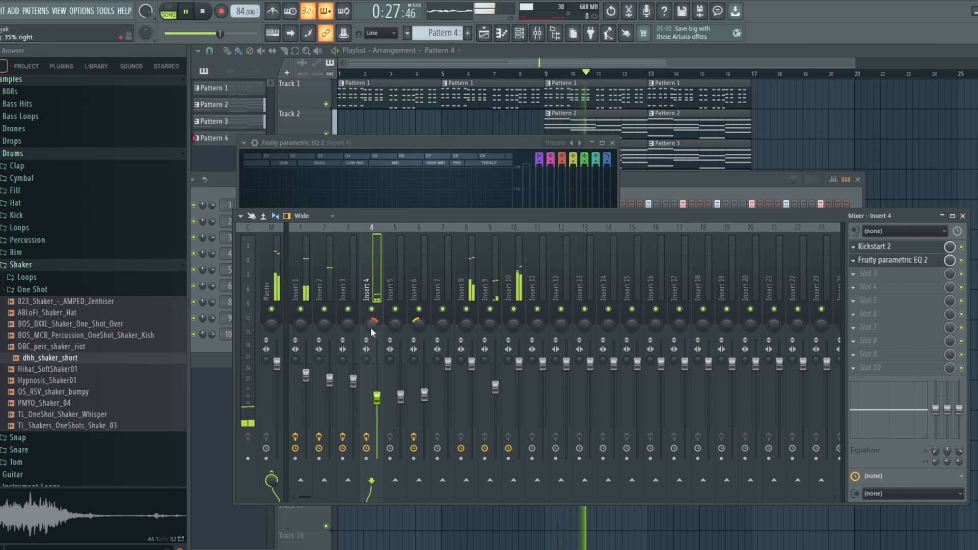
{"action": "left_click_drag", "start_coordinate": [371, 327], "coordinate": [371, 332]}
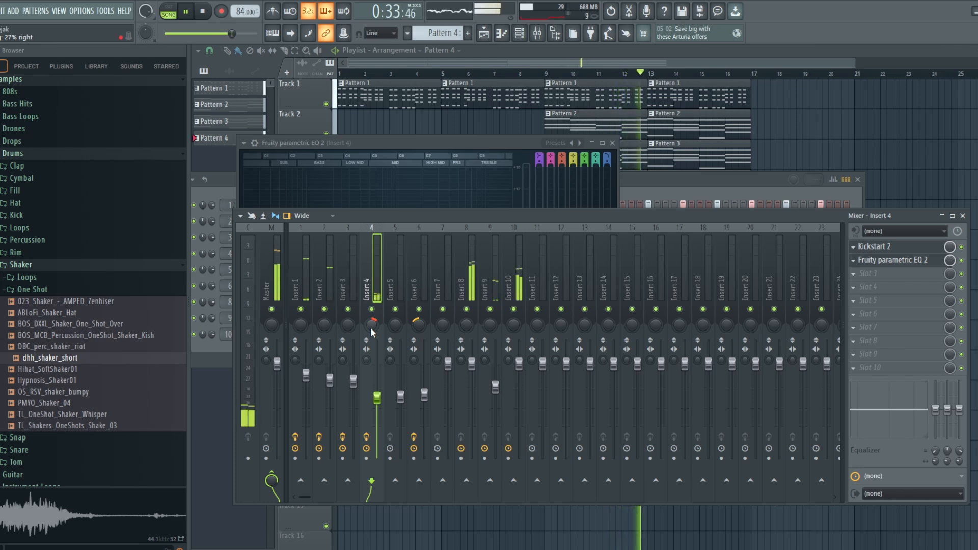
{"action": "left_click_drag", "start_coordinate": [377, 397], "coordinate": [380, 410]}
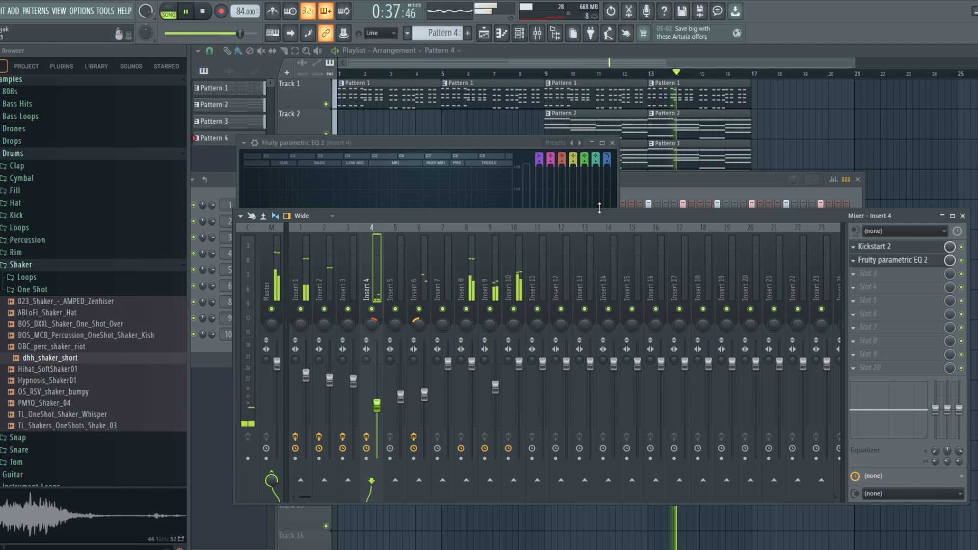
{"action": "key", "text": "space"}
{"action": "key", "text": "F12"}
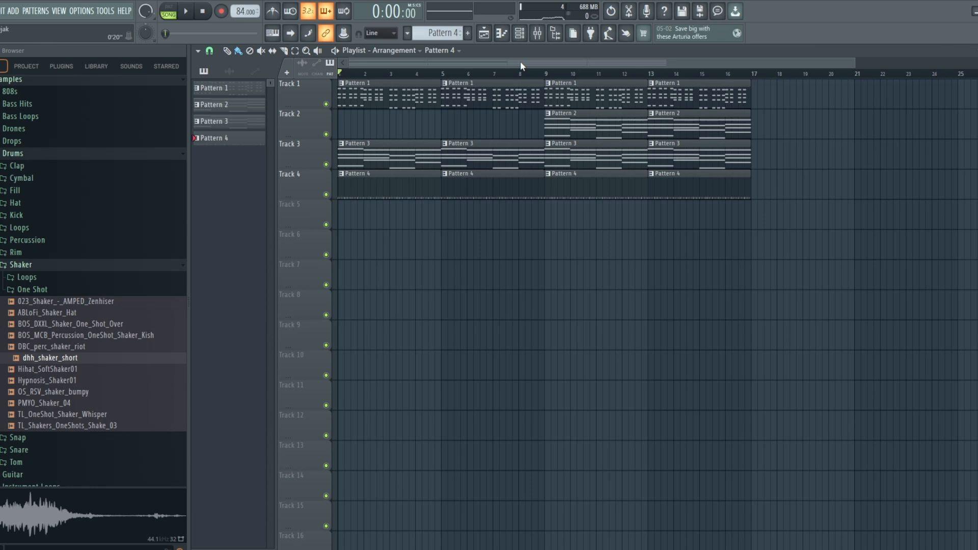
{"action": "left_click", "coordinate": [521, 37]}
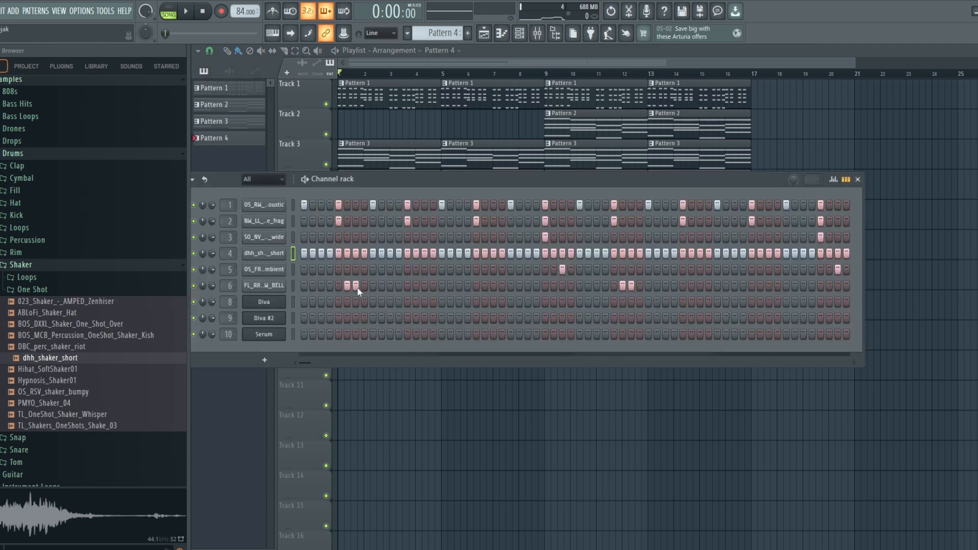
{"action": "left_click", "coordinate": [520, 59]}
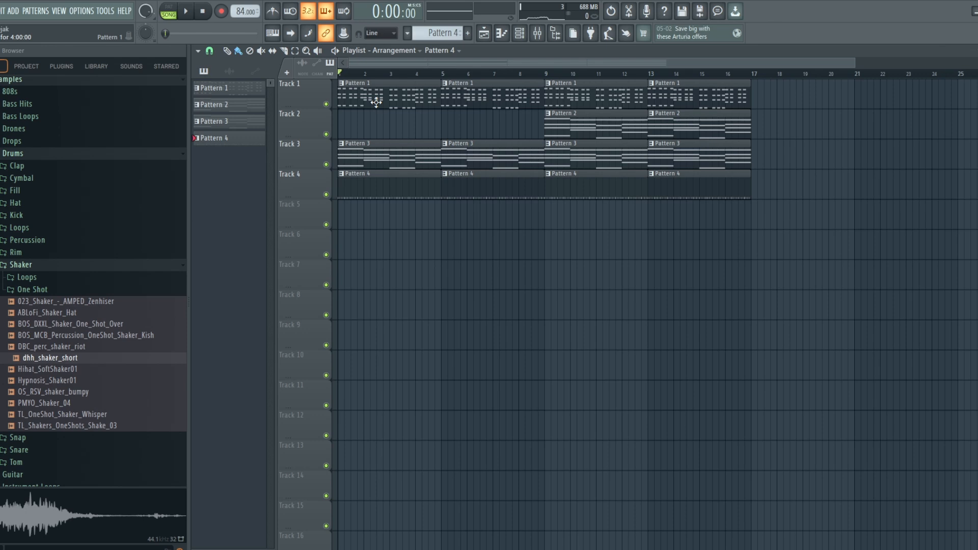
Open Pattern 3's Serum notes and copy one note per bar: D4, A4, C4 and F4
{"action": "double_click", "coordinate": [395, 154]}
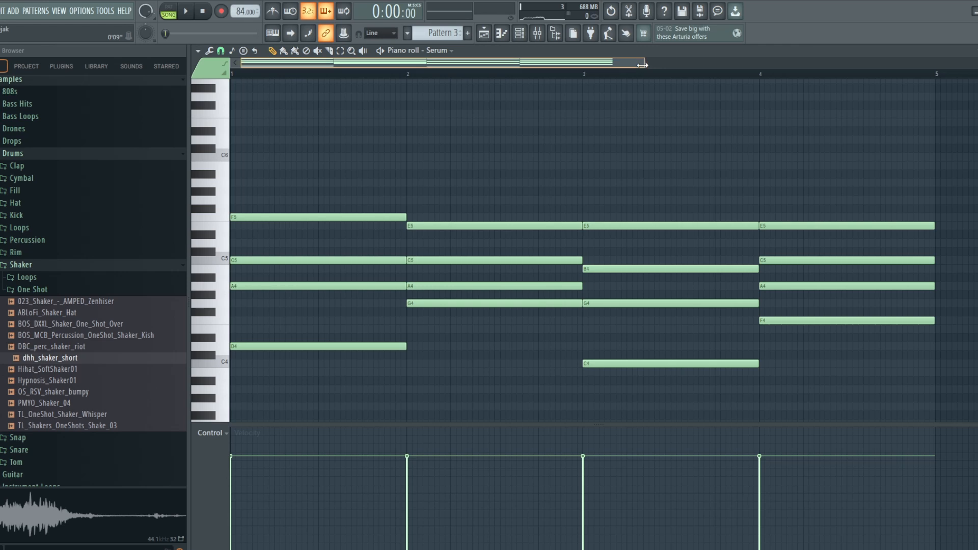
{"action": "left_click_drag", "start_coordinate": [644, 64], "coordinate": [680, 65]}
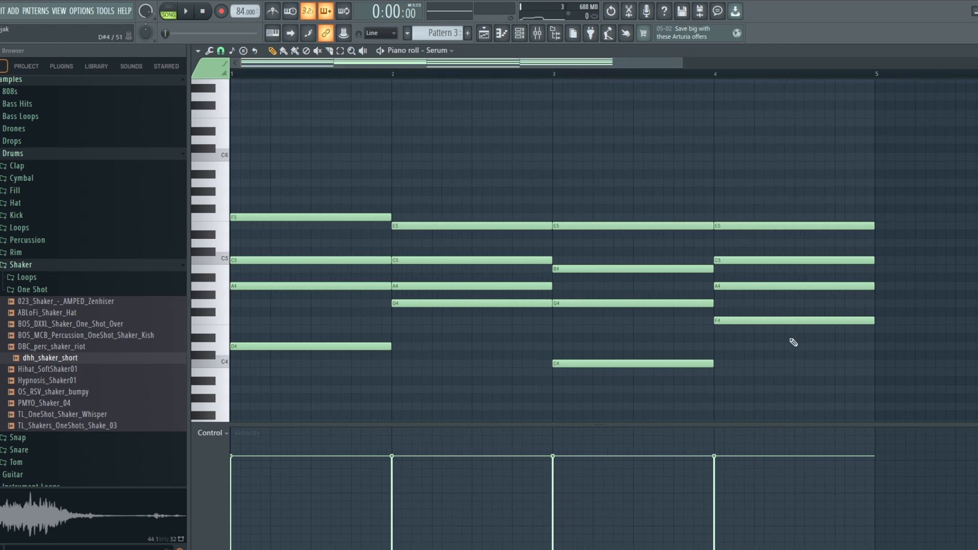
{"action": "left_click", "coordinate": [271, 347]}
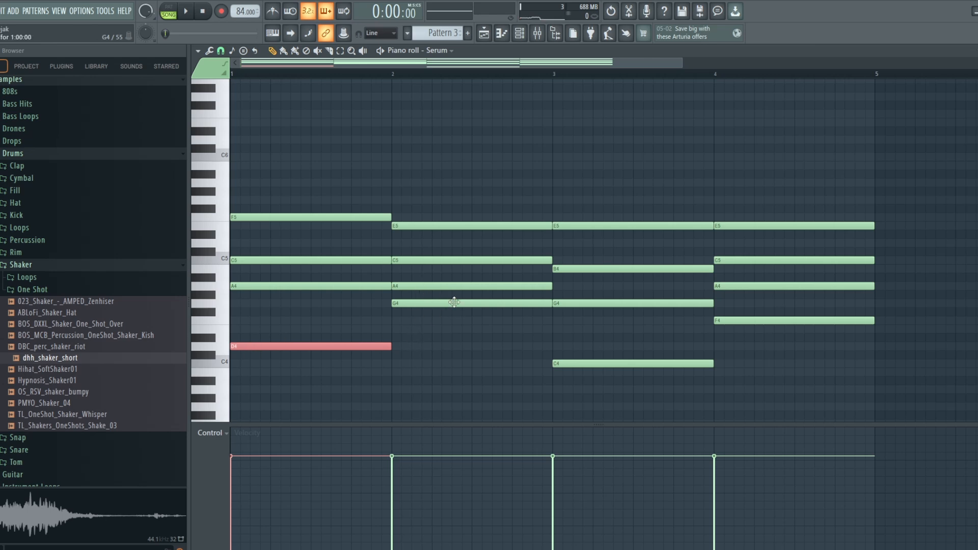
{"action": "left_click", "coordinate": [437, 285], "text": "shift"}
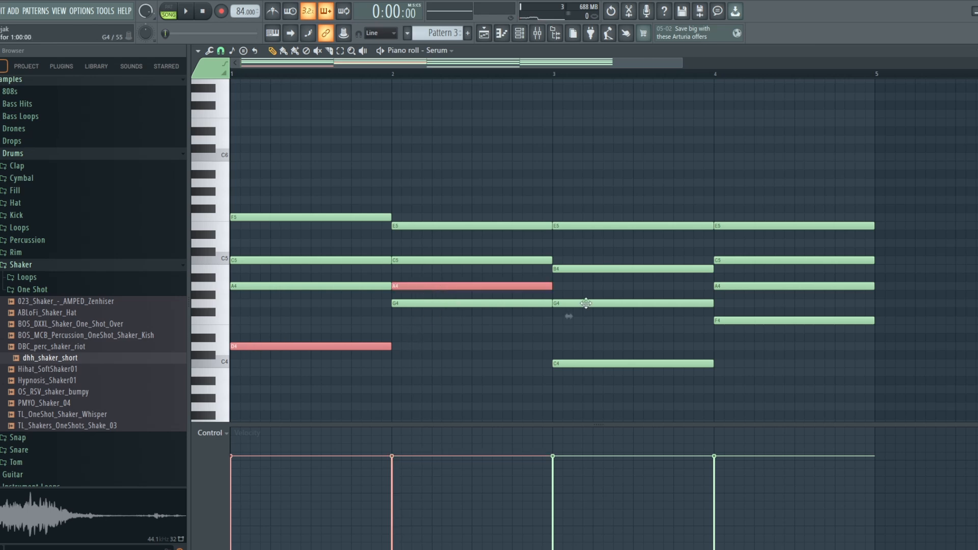
{"action": "left_click", "coordinate": [586, 365], "text": "shift"}
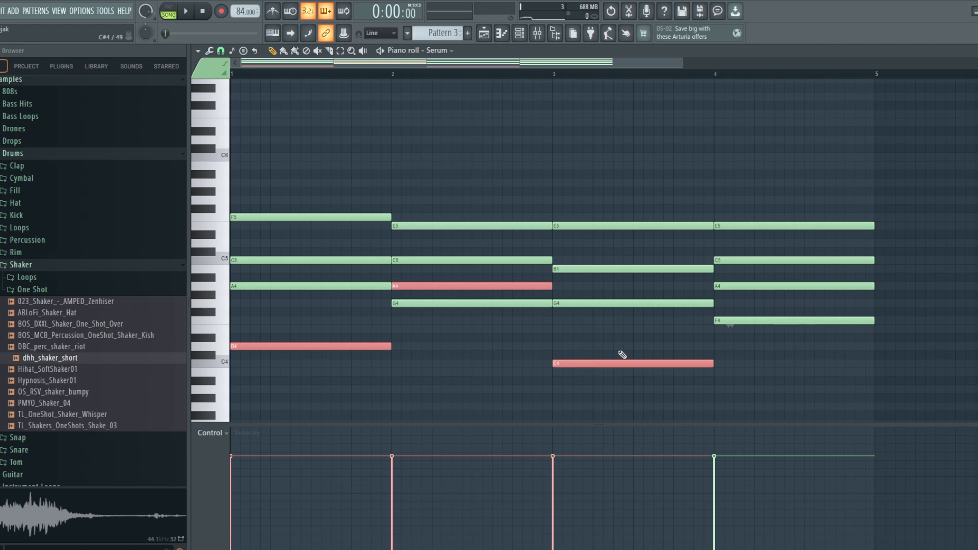
{"action": "left_click", "coordinate": [765, 319], "text": "shift"}
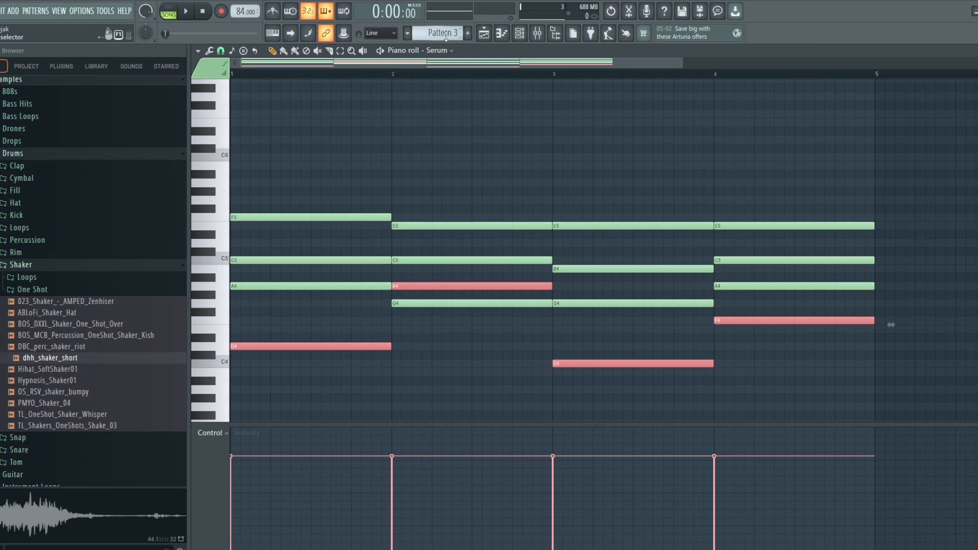
Switch to the empty Pattern 5 and add another Diva from the Synth special generators to the channel rack
{"action": "left_click_drag", "start_coordinate": [446, 38], "coordinate": [447, 32]}
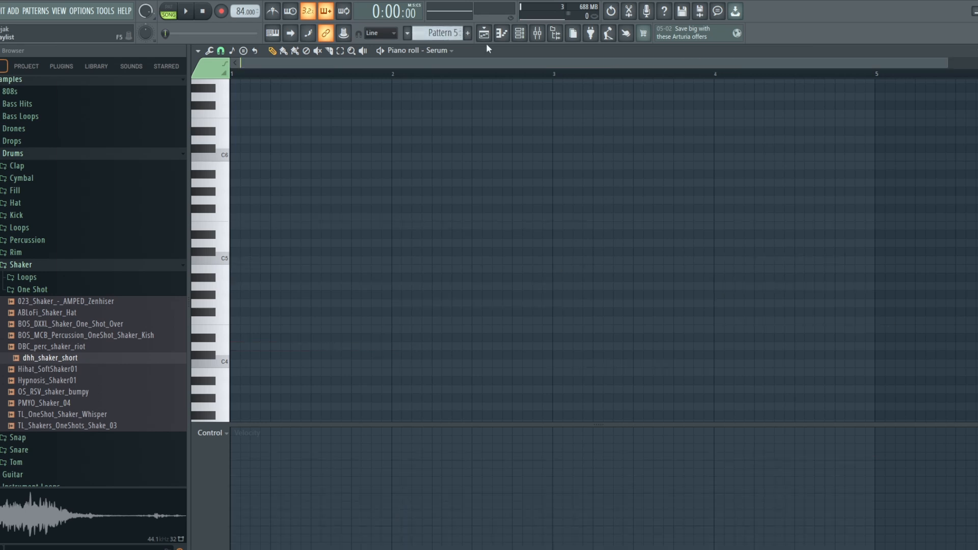
{"action": "key", "text": "F5"}
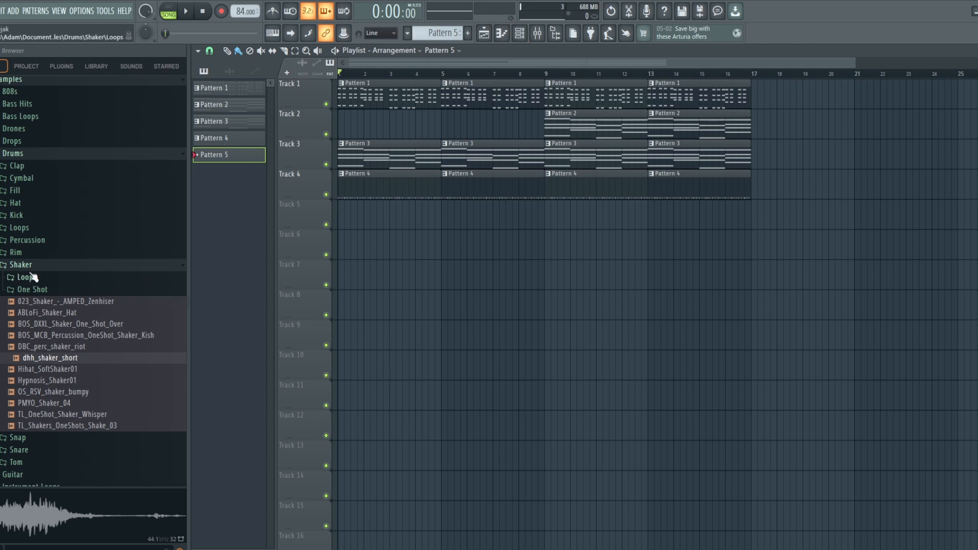
{"action": "scroll", "coordinate": [87, 219], "scroll_direction": "up", "scroll_amount": 10}
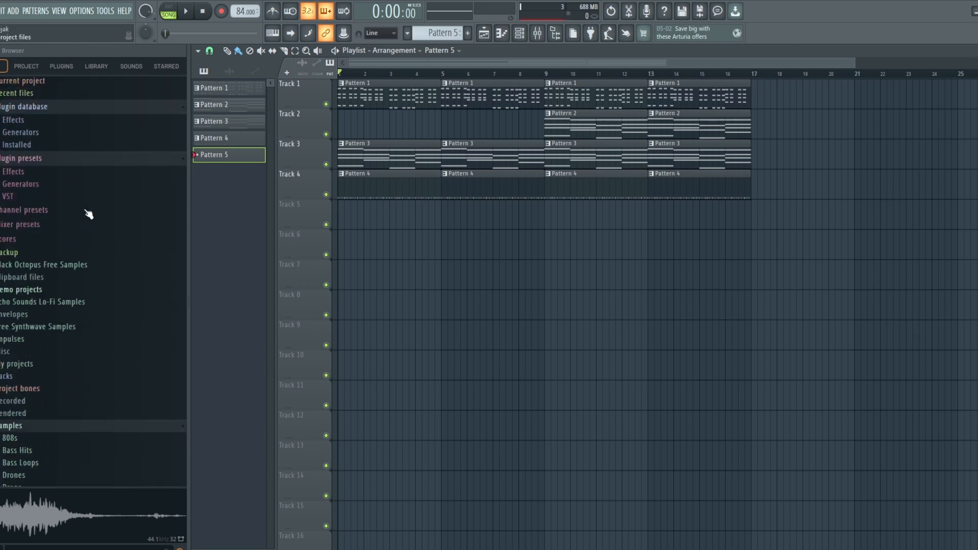
{"action": "left_click", "coordinate": [41, 133]}
{"action": "left_click", "coordinate": [34, 245]}
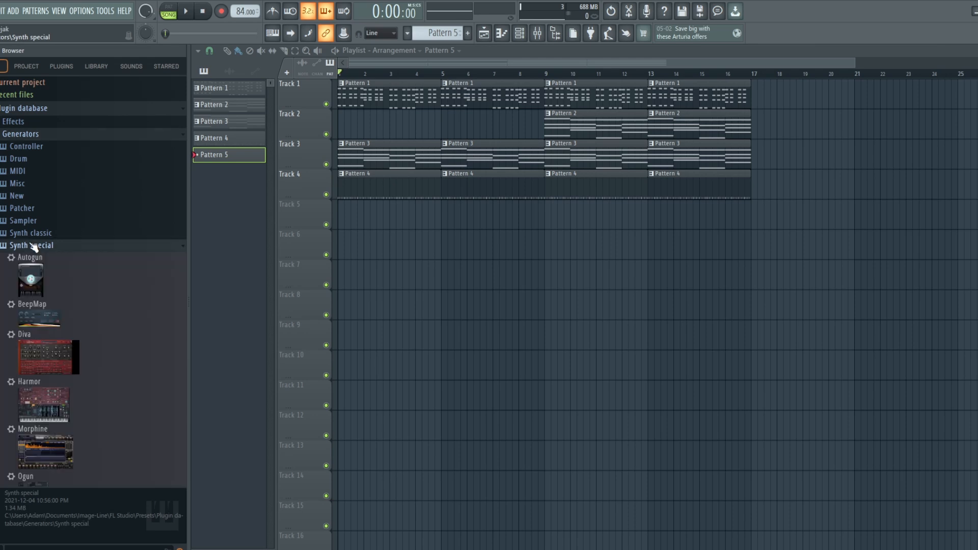
{"action": "scroll", "coordinate": [148, 342], "scroll_direction": "down", "scroll_amount": 3}
{"action": "left_click", "coordinate": [519, 33]}
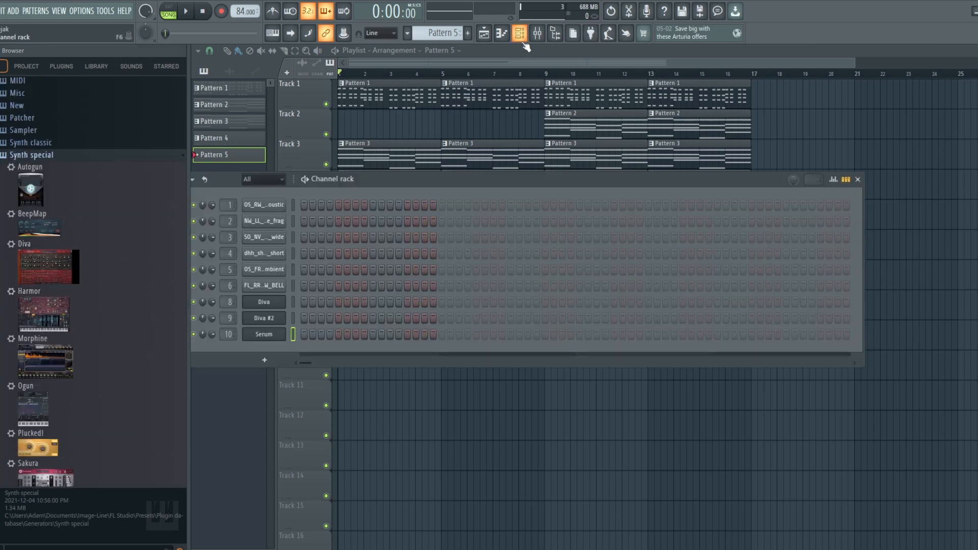
{"action": "left_click_drag", "start_coordinate": [32, 265], "coordinate": [258, 345]}
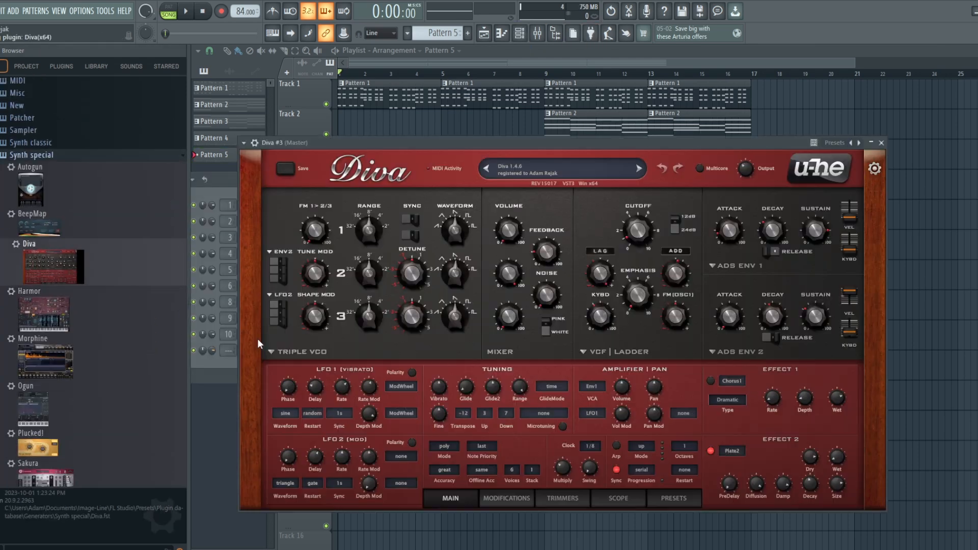
Paste the copied D4, A4, C4 and F4 notes into the new Diva's piano roll in Pattern 5
{"action": "left_click", "coordinate": [502, 33]}
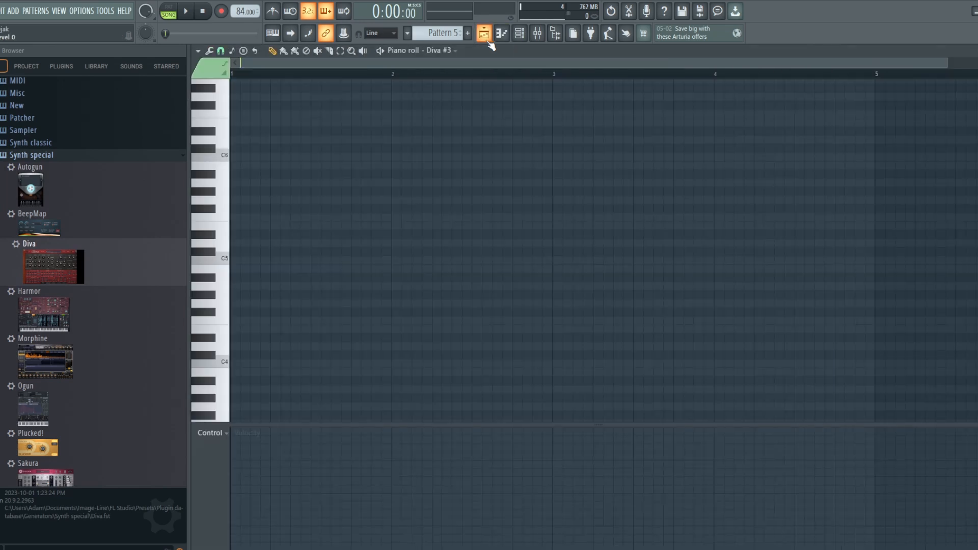
{"action": "key", "text": "ctrl+v"}
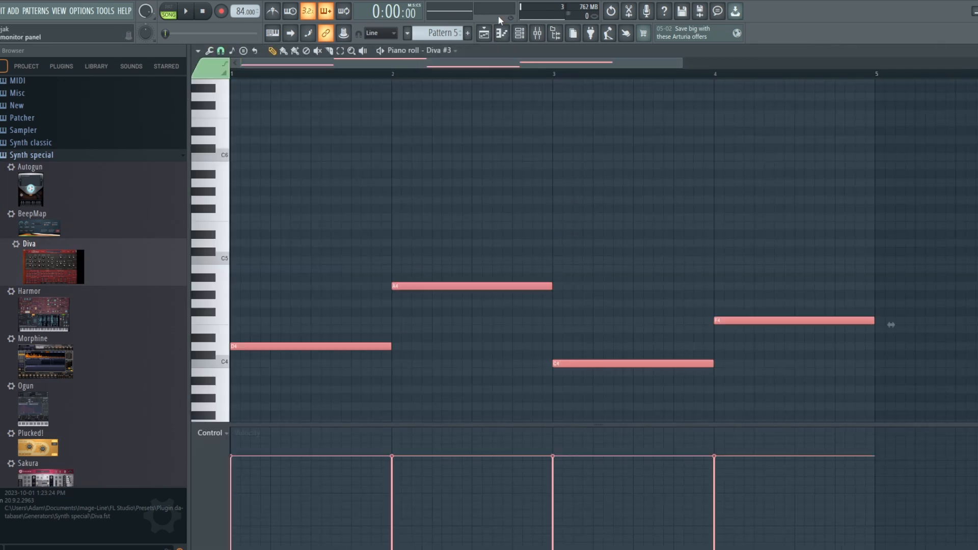
Set playback to pattern mode, briefly play Pattern 5, and stop it
{"action": "left_click", "coordinate": [170, 12]}
{"action": "key", "text": "space"}
{"action": "left_click", "coordinate": [201, 11]}
Open Diva #3 from the channel rack and show the Synth & Chill user folder in its preset browser
{"action": "key", "text": "F6"}
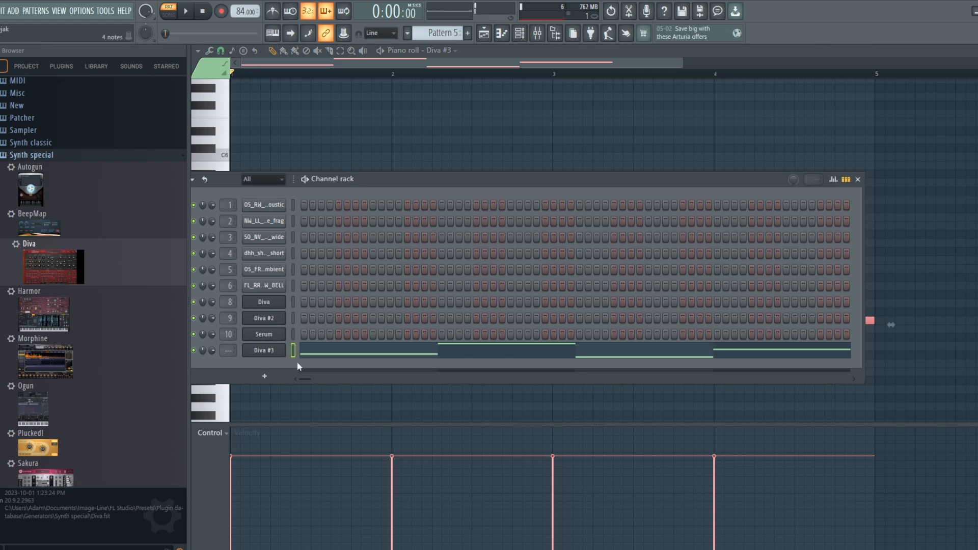
{"action": "left_click", "coordinate": [261, 353]}
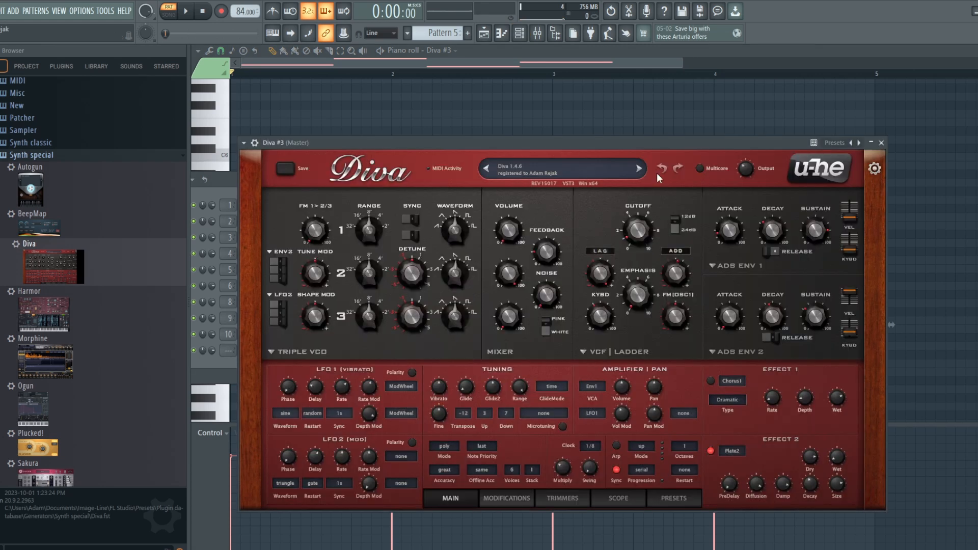
{"action": "left_click", "coordinate": [671, 499]}
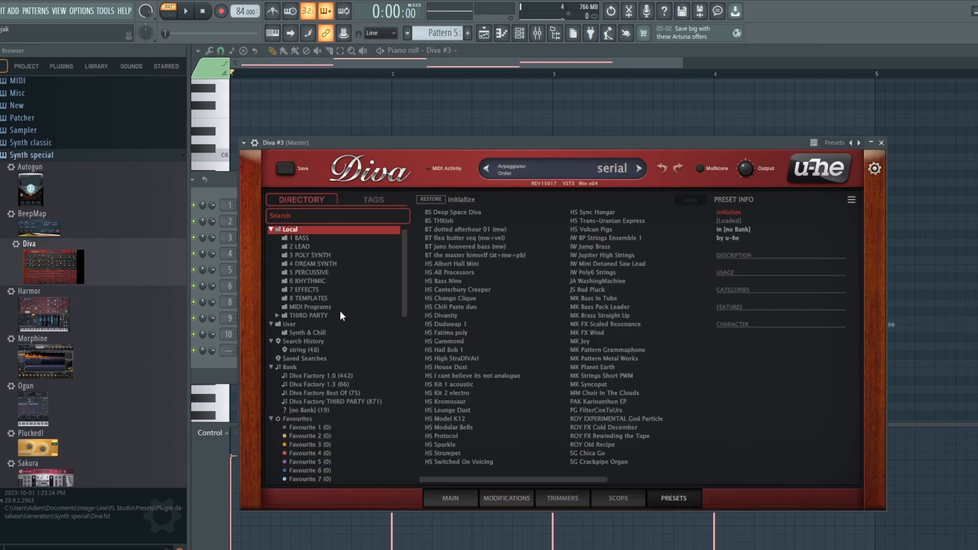
{"action": "left_click", "coordinate": [306, 333]}
Audition the bass presets from BA – Basic Sine Bass to BA – Subby Square Pluck during playback, and load BA – Gritty Sustained Square
{"action": "left_click", "coordinate": [449, 229]}
{"action": "left_click", "coordinate": [186, 11]}
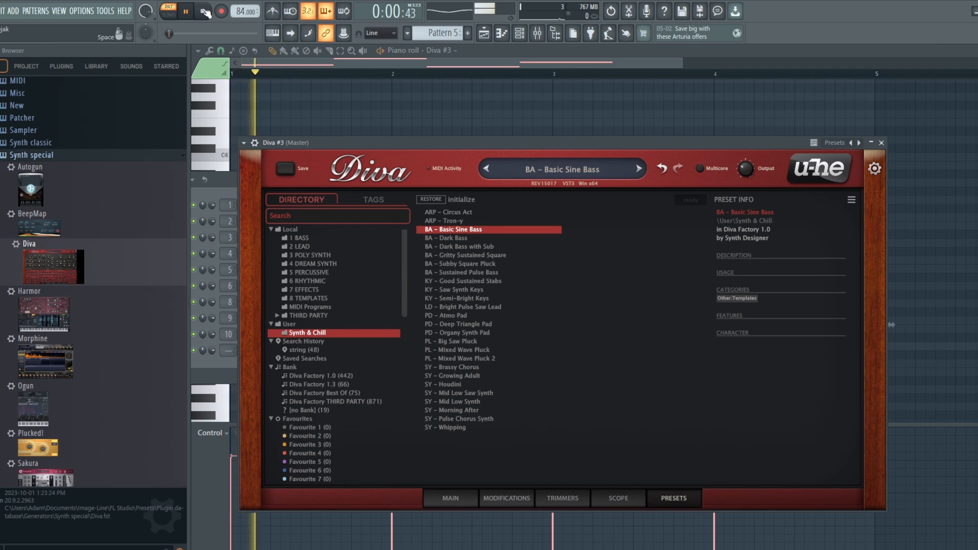
{"action": "left_click", "coordinate": [460, 238]}
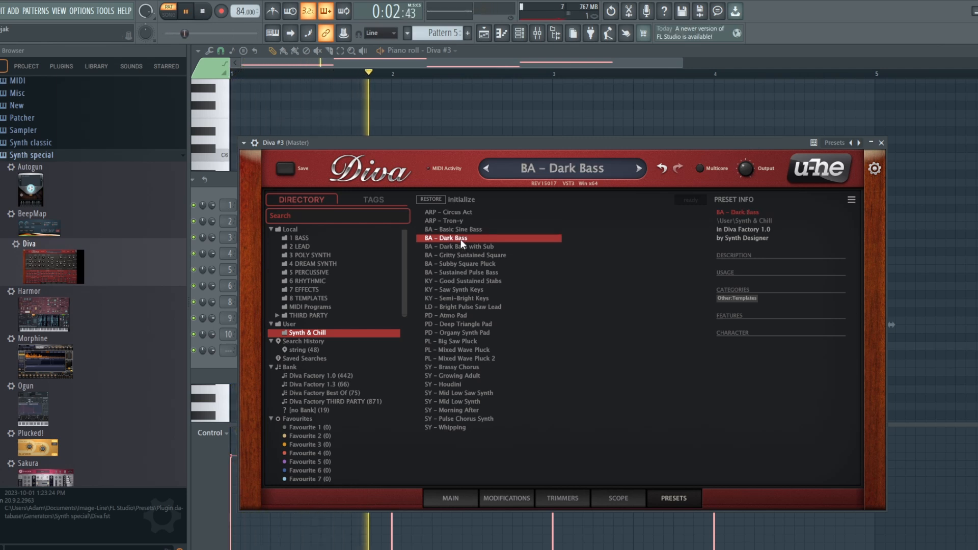
{"action": "left_click", "coordinate": [463, 245]}
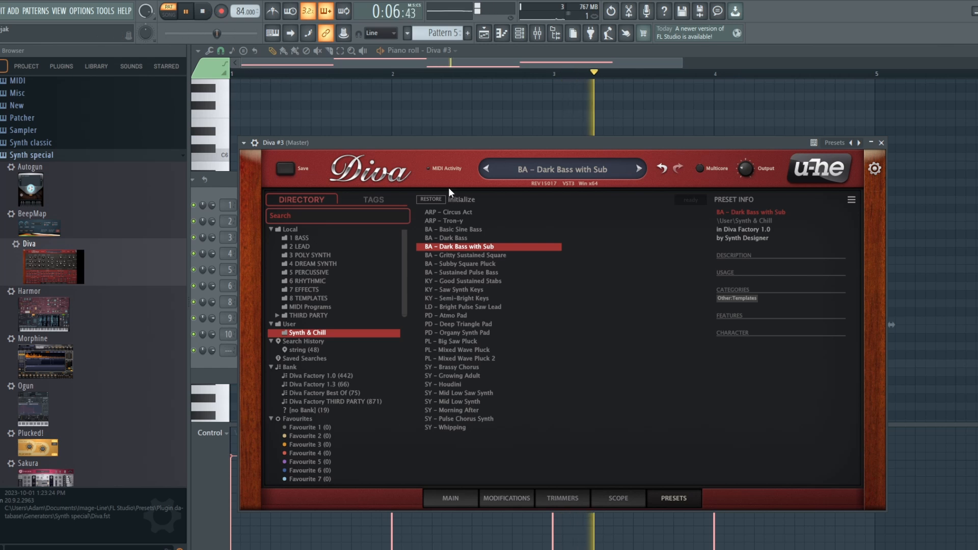
{"action": "key", "text": "Down"}
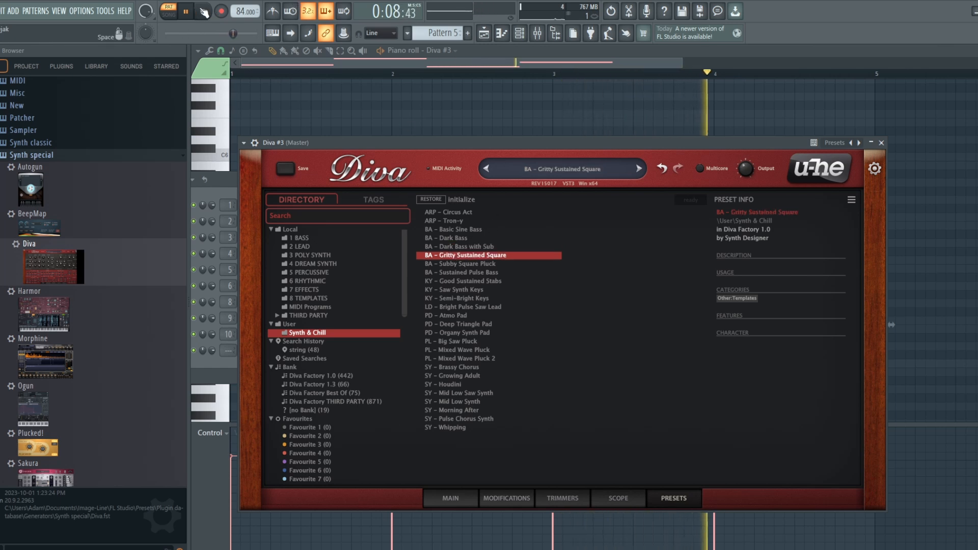
{"action": "left_click", "coordinate": [473, 264]}
{"action": "left_click", "coordinate": [476, 254]}
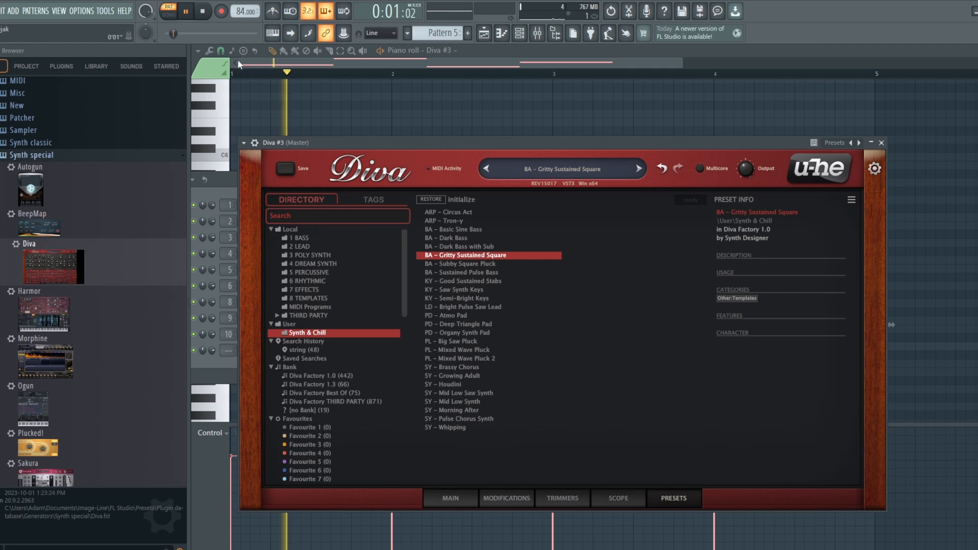
Lower the filter cutoff on Diva's main page for the Gritty Sustained Square bass while the pattern plays
{"action": "key", "text": "space"}
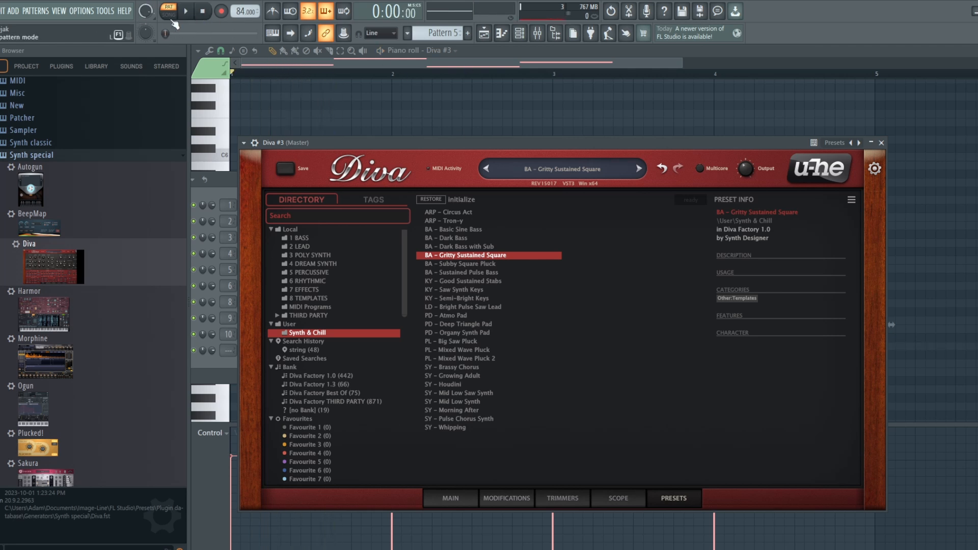
{"action": "key", "text": "space"}
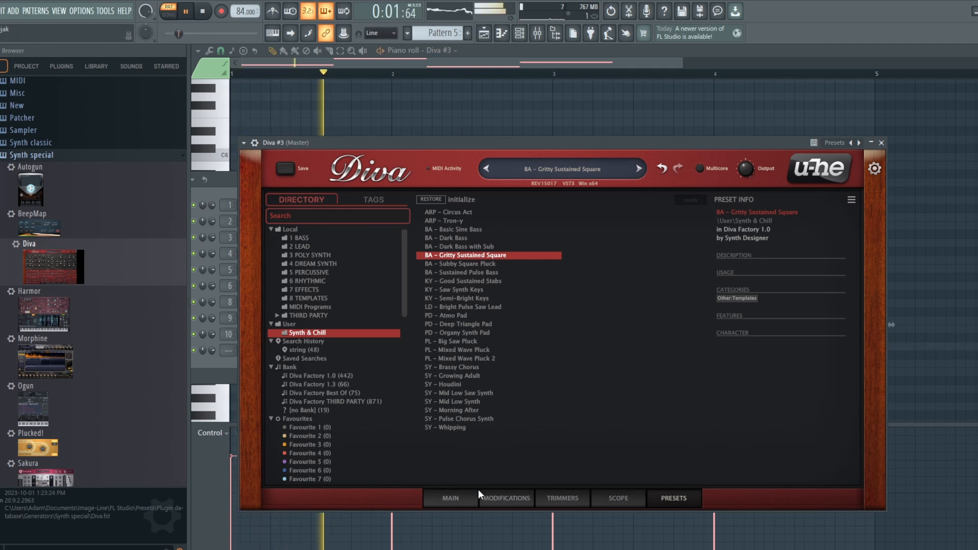
{"action": "left_click", "coordinate": [458, 498]}
{"action": "left_click_drag", "start_coordinate": [599, 237], "coordinate": [595, 247]}
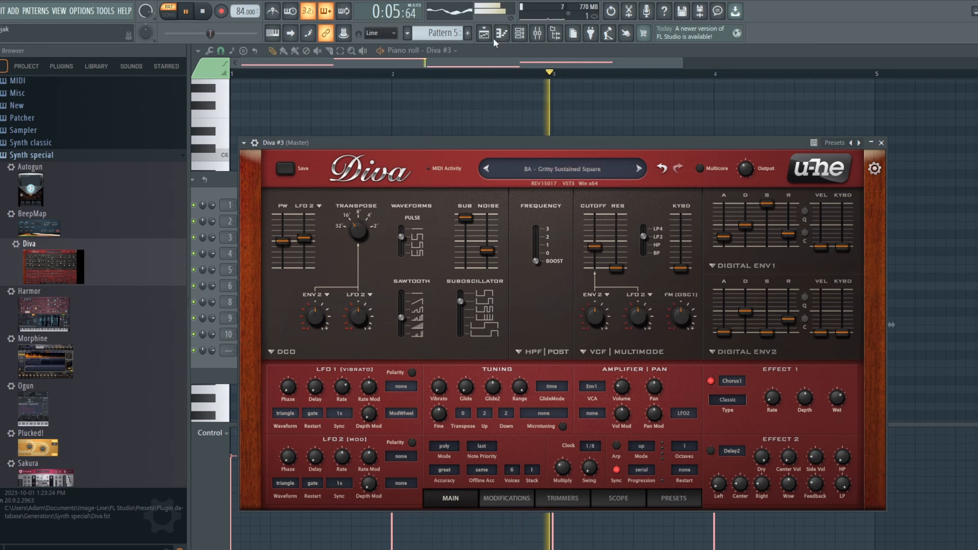
Place Pattern 5 at bar 1 of Track 5 in the playlist and duplicate it three times to fill 16 bars
{"action": "key", "text": "F5"}
{"action": "key", "text": "space"}
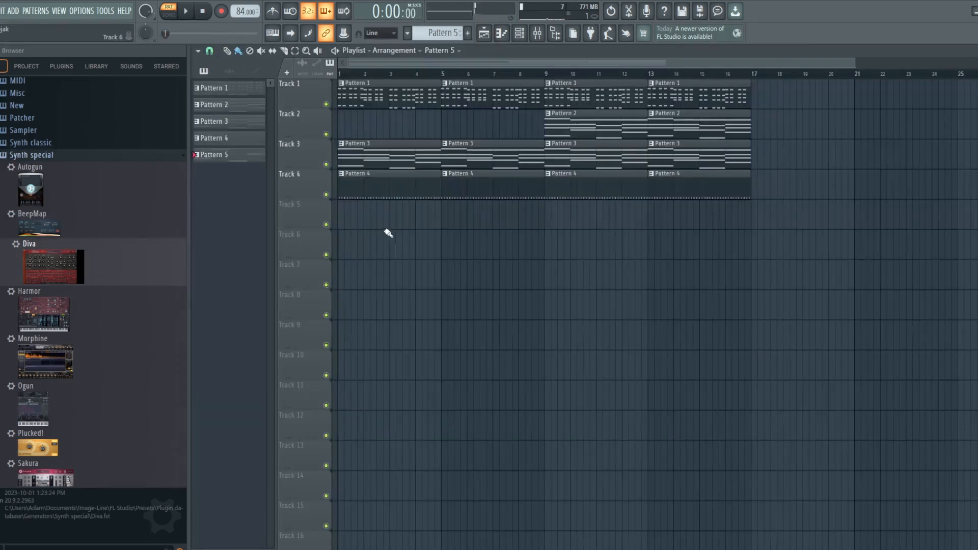
{"action": "left_click", "coordinate": [342, 216]}
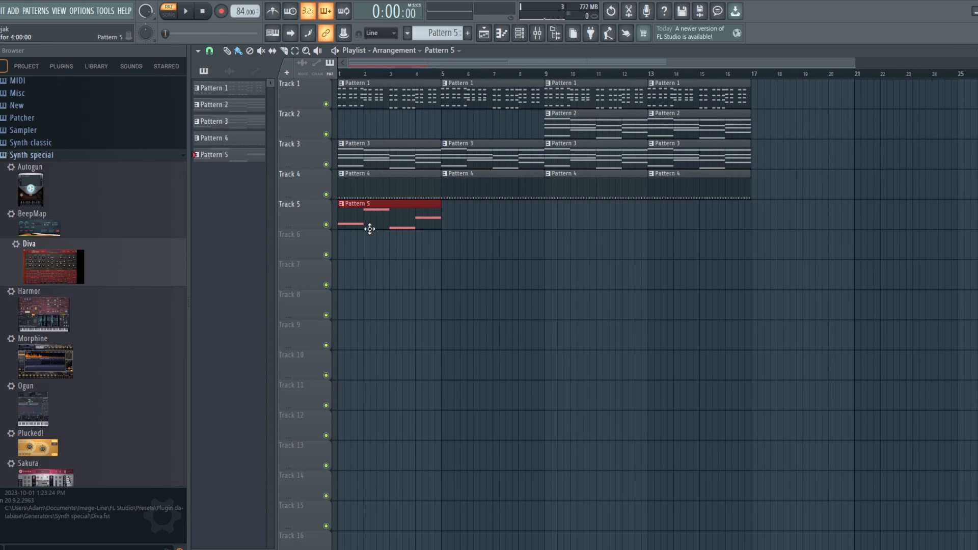
{"action": "key", "text": "ctrl+b"}
{"action": "key", "text": "ctrl+b"}
{"action": "key", "text": "ctrl+b"}
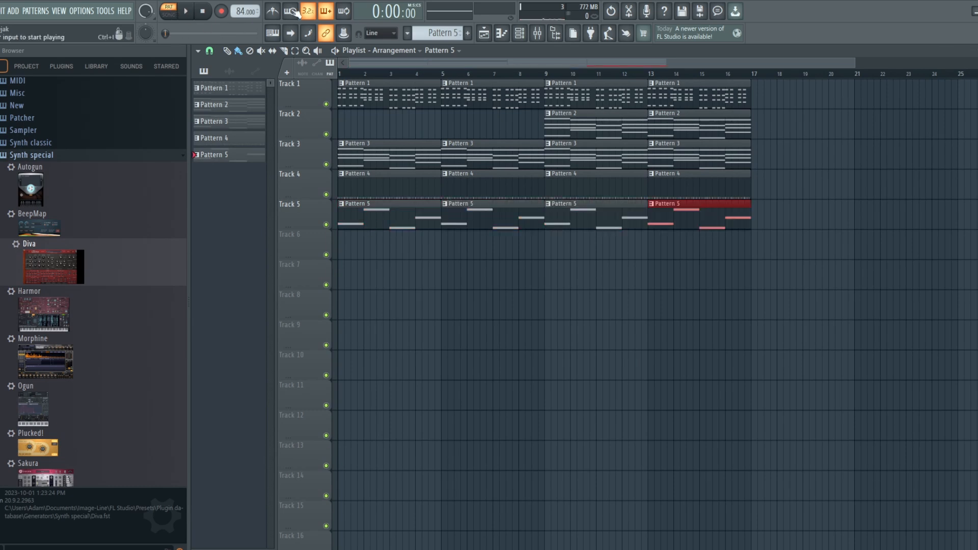
Route the Diva #3 channel to mixer track Insert 11
{"action": "left_click", "coordinate": [538, 33]}
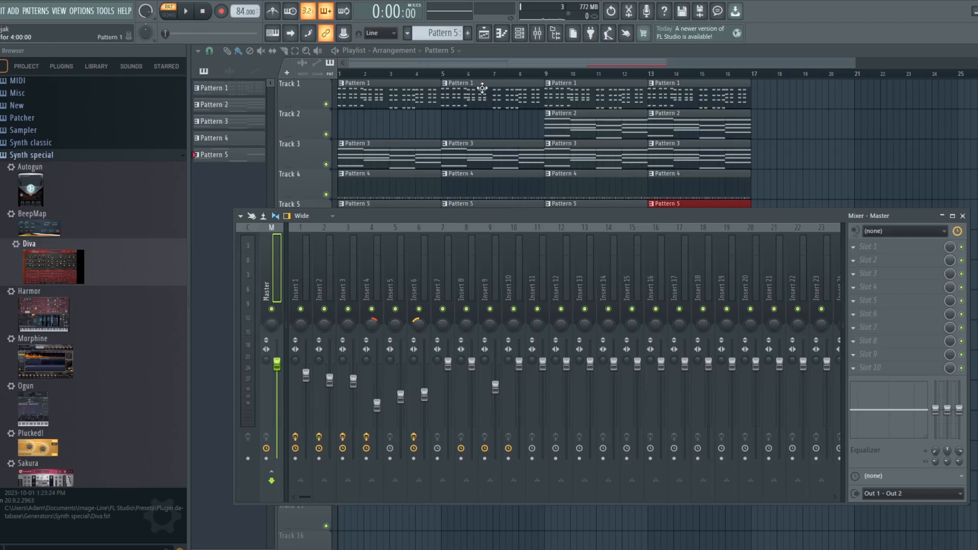
{"action": "left_click", "coordinate": [520, 34]}
{"action": "left_click_drag", "start_coordinate": [223, 347], "coordinate": [222, 329]}
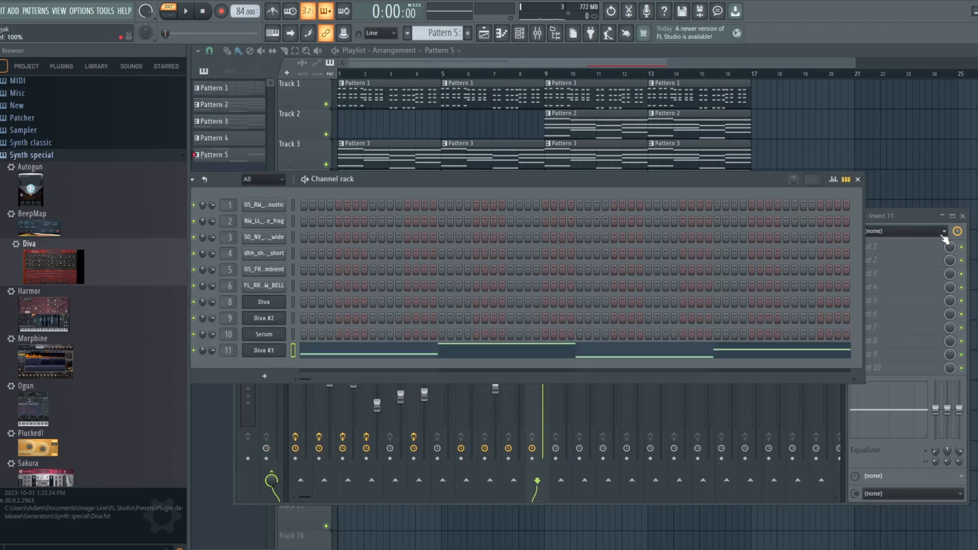
{"action": "left_click", "coordinate": [928, 225]}
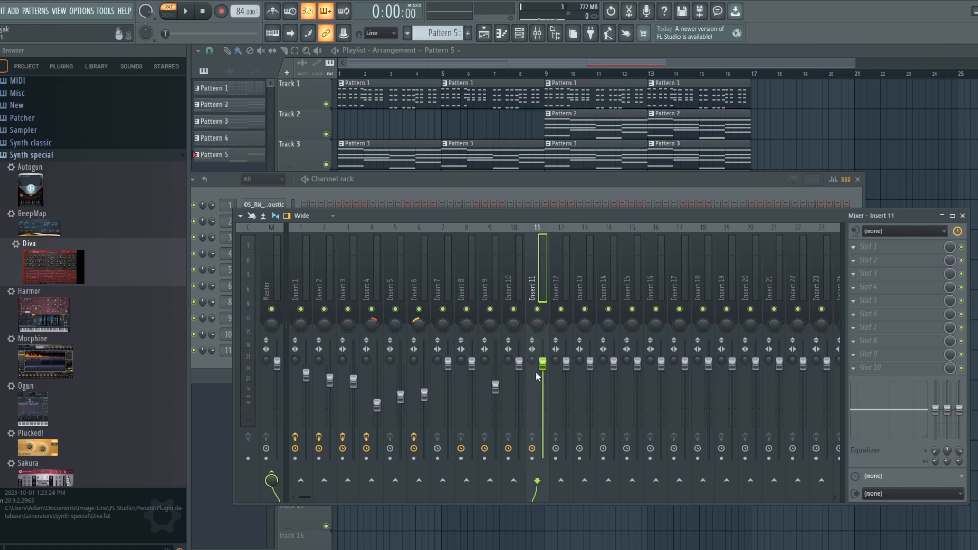
Lower the Insert 11 fader to balance the bass against the full arrangement during song-mode playback
{"action": "key", "text": "space"}
{"action": "key", "text": "space"}
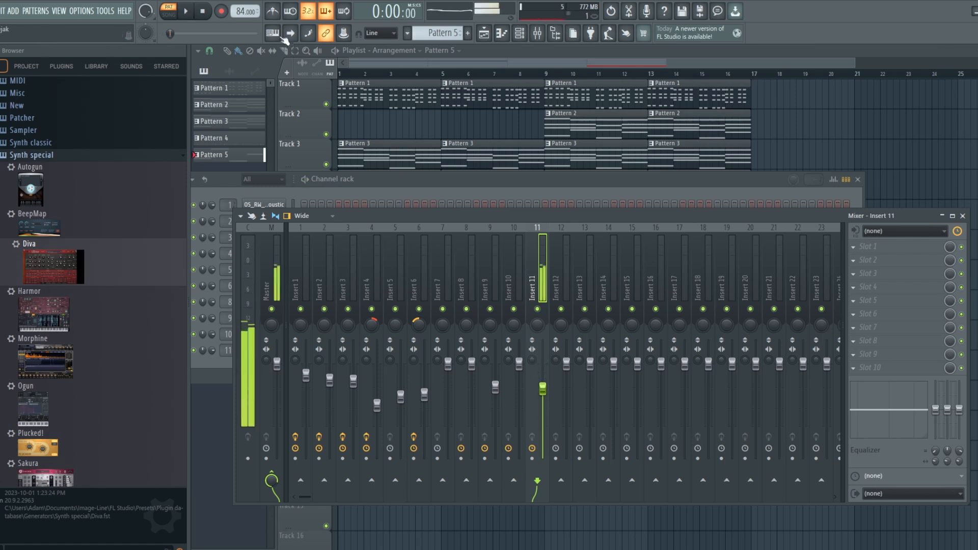
{"action": "left_click", "coordinate": [187, 16]}
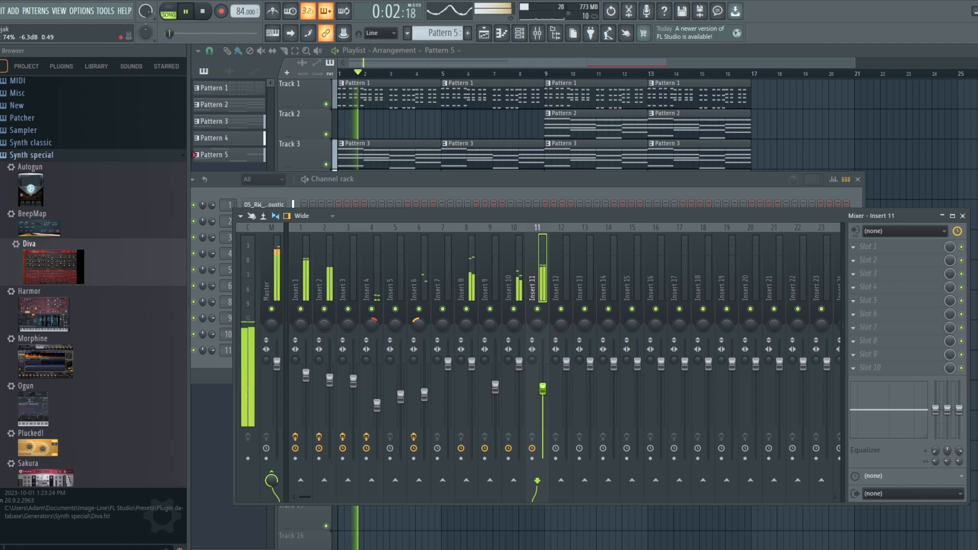
{"action": "left_click_drag", "start_coordinate": [543, 390], "coordinate": [543, 395]}
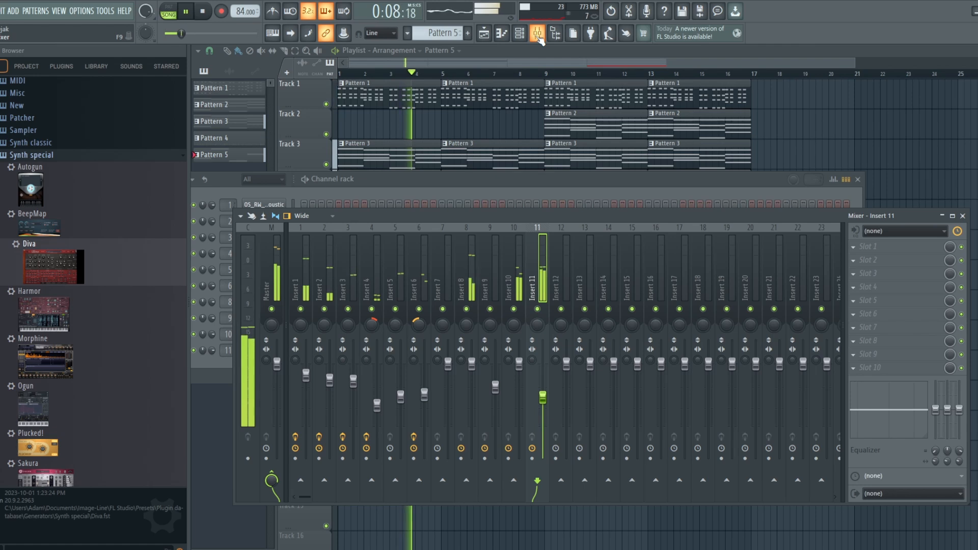
Load Fruity parametric EQ 2 on Insert 11 and set band 7 as a steeper low pass at about 1.6 kHz
{"action": "left_click", "coordinate": [858, 247]}
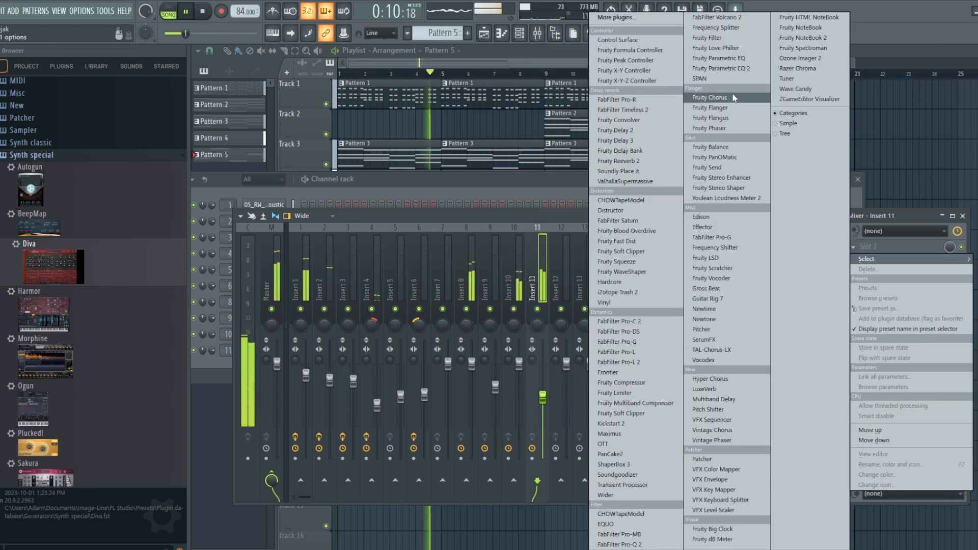
{"action": "left_click", "coordinate": [717, 68]}
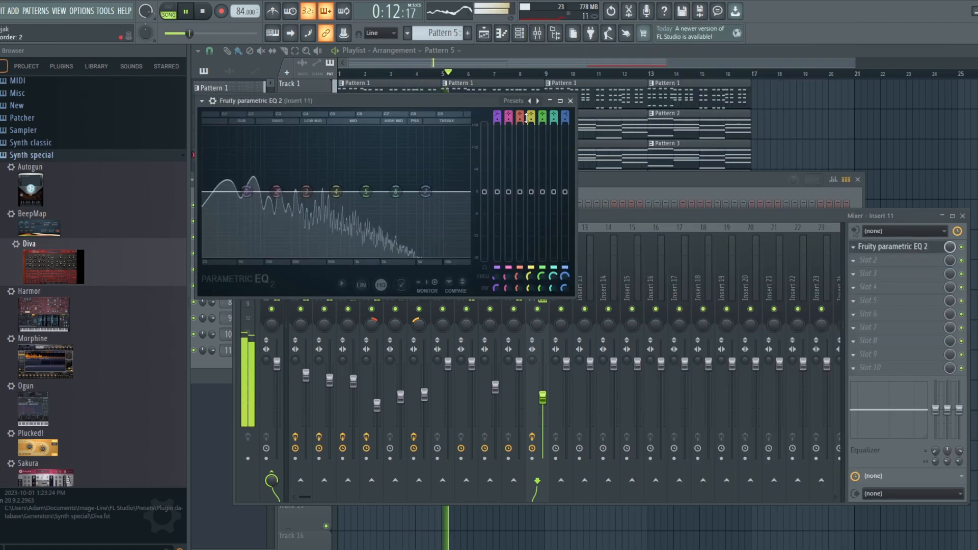
{"action": "left_click_drag", "start_coordinate": [565, 117], "coordinate": [565, 153]}
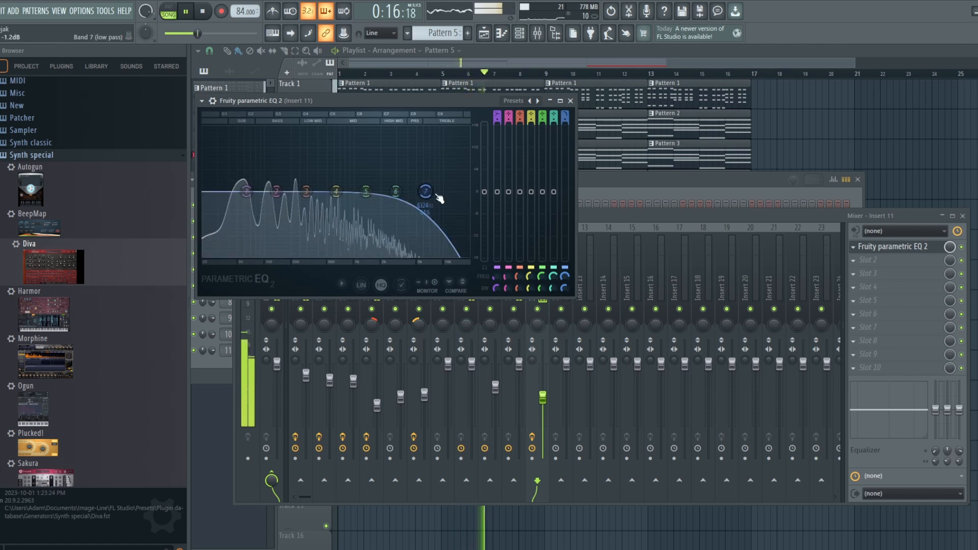
{"action": "left_click_drag", "start_coordinate": [425, 191], "coordinate": [371, 191]}
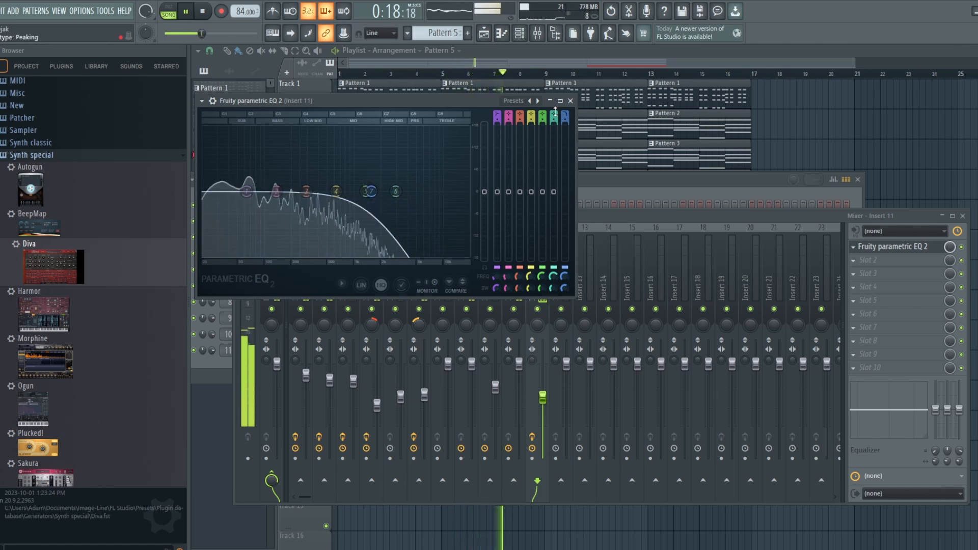
{"action": "left_click_drag", "start_coordinate": [565, 122], "coordinate": [565, 117]}
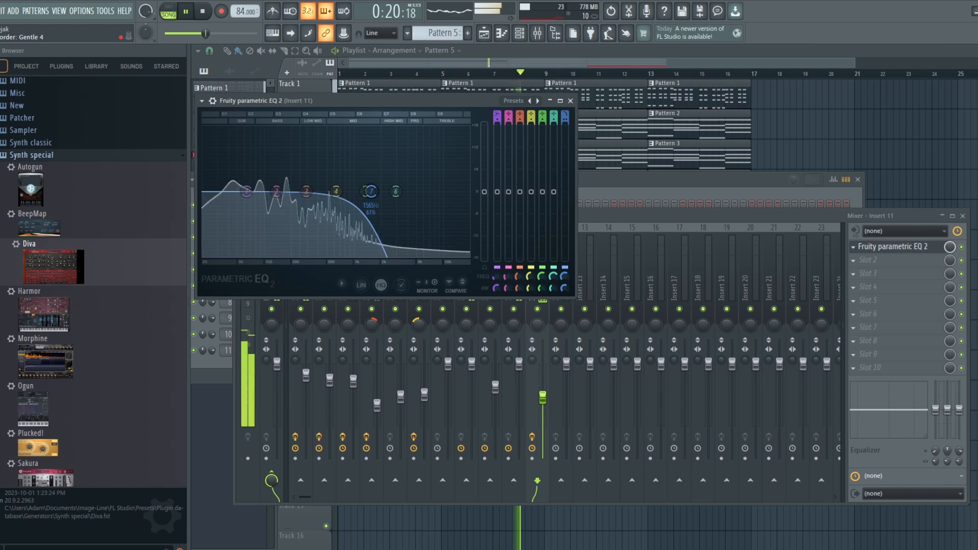
{"action": "left_click_drag", "start_coordinate": [371, 191], "coordinate": [369, 191]}
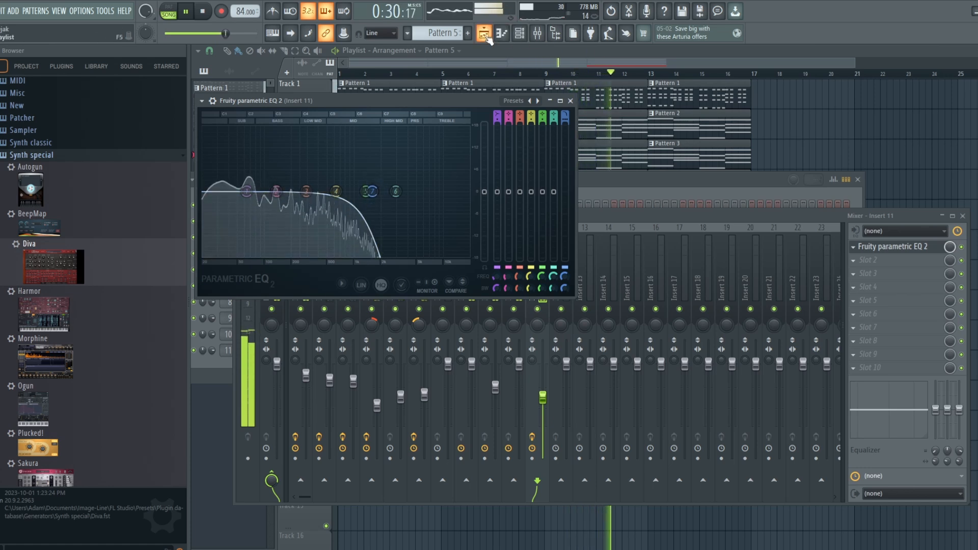
Return to the mixer, raise the Insert 9 fader to -5.4 dB and stop playback
{"action": "left_click", "coordinate": [537, 33]}
{"action": "left_click", "coordinate": [537, 33]}
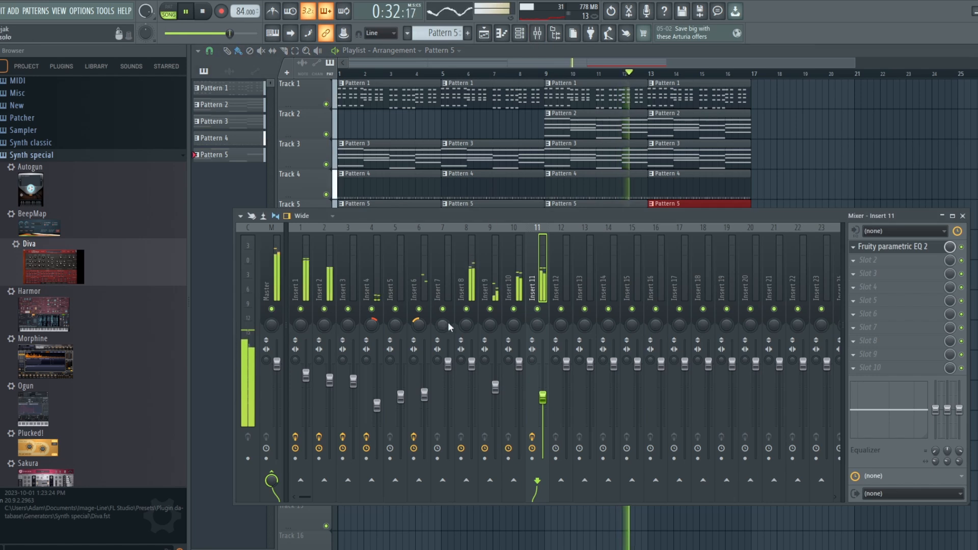
{"action": "left_click", "coordinate": [494, 387]}
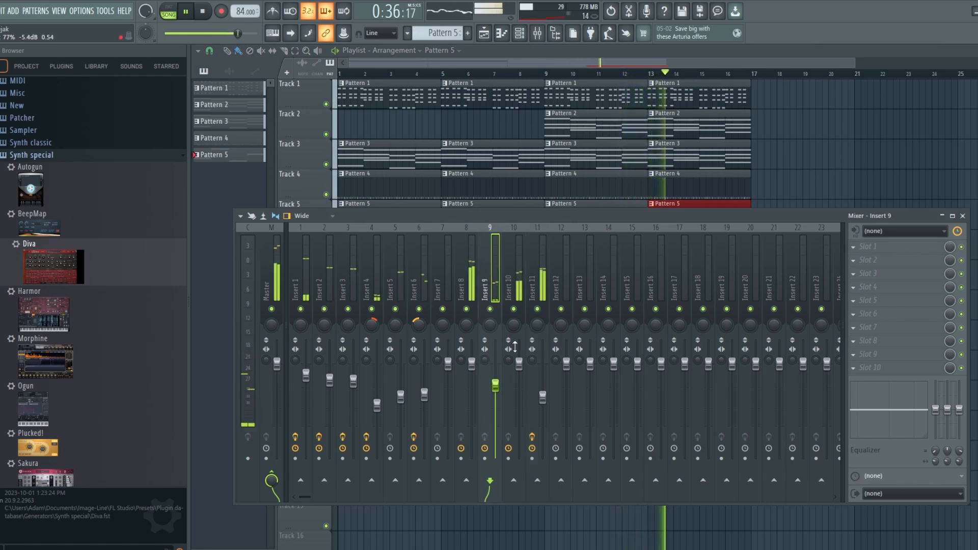
{"action": "key", "text": "space"}
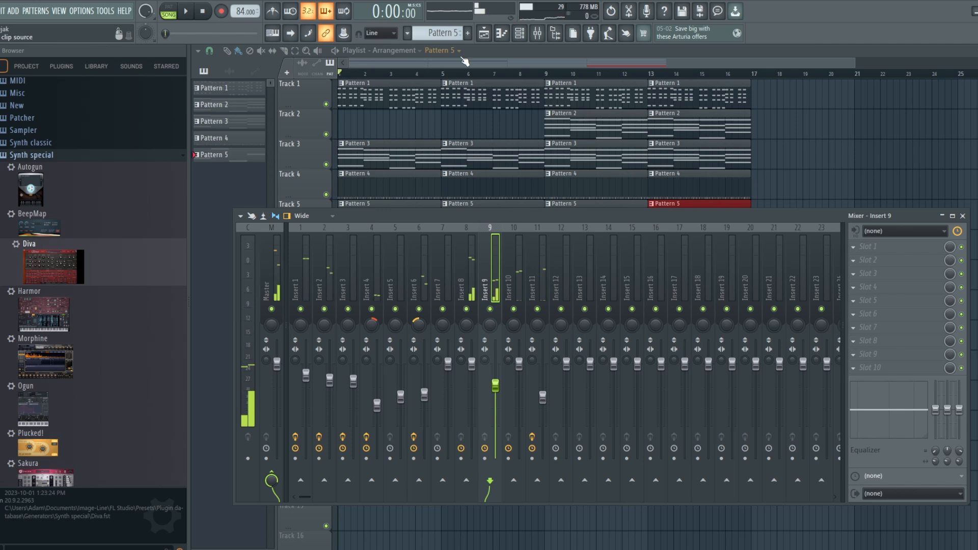
Delete the Pattern 3 and Pattern 4 clips from bars 1 to 8 and the first Pattern 5 clip from the playlist
{"action": "key", "text": "F9"}
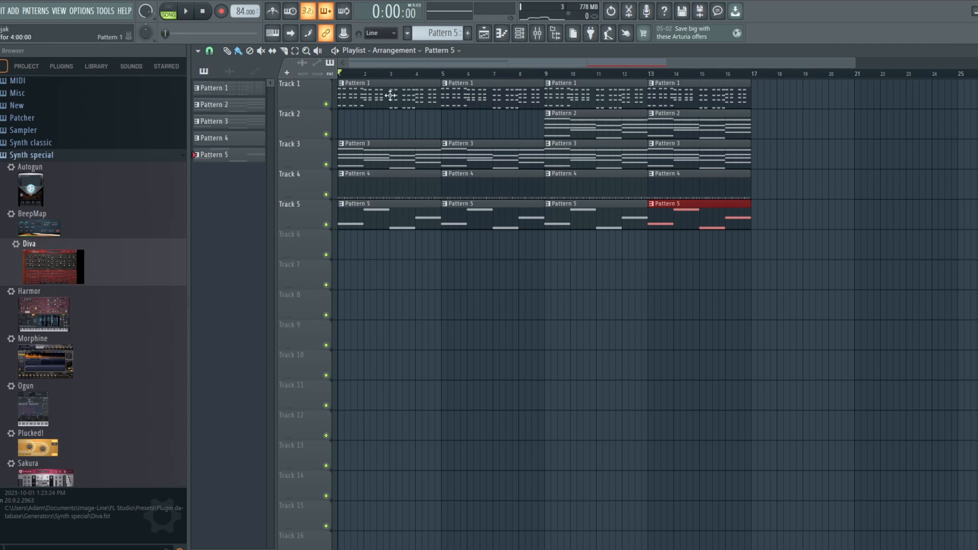
{"action": "right_click", "coordinate": [405, 190]}
{"action": "right_click", "coordinate": [489, 187]}
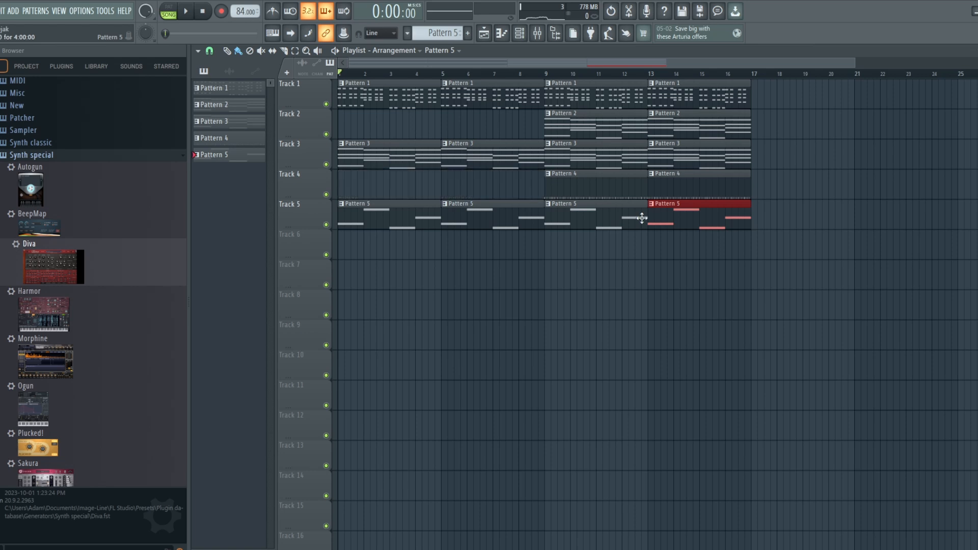
{"action": "right_click", "coordinate": [415, 150]}
{"action": "right_click", "coordinate": [415, 214]}
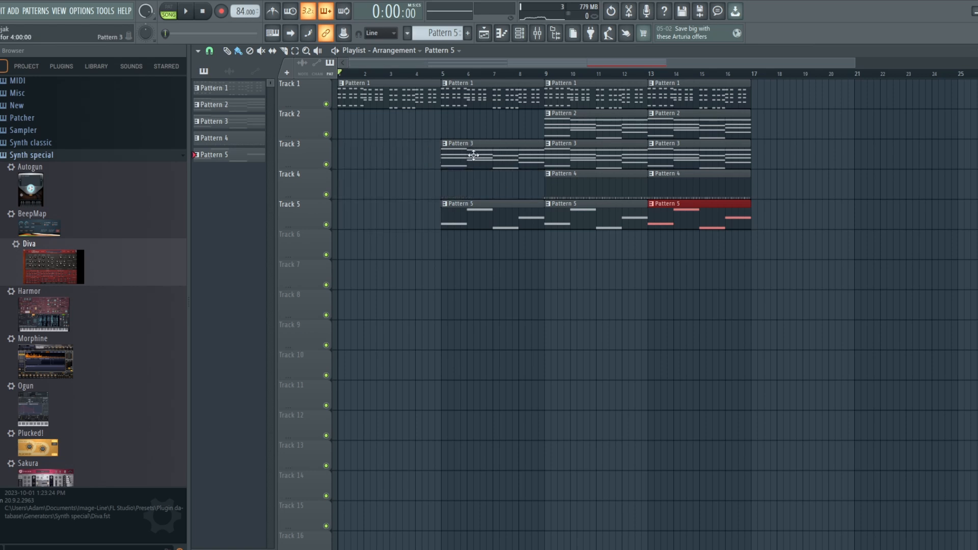
{"action": "right_click", "coordinate": [491, 147]}
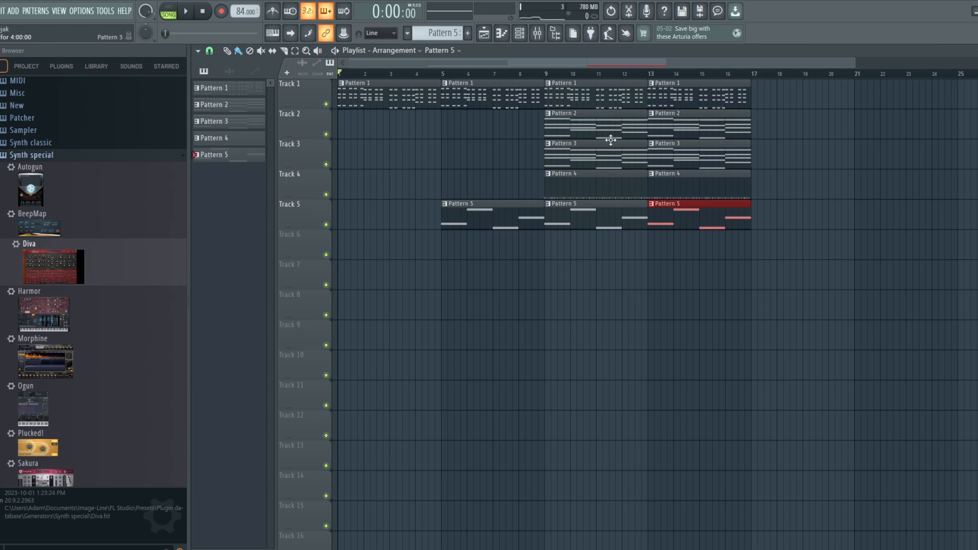
Rename Track 1 as Pluck Chords and Track 2 as Synth 1
{"action": "right_click", "coordinate": [293, 83]}
{"action": "left_click", "coordinate": [318, 84]}
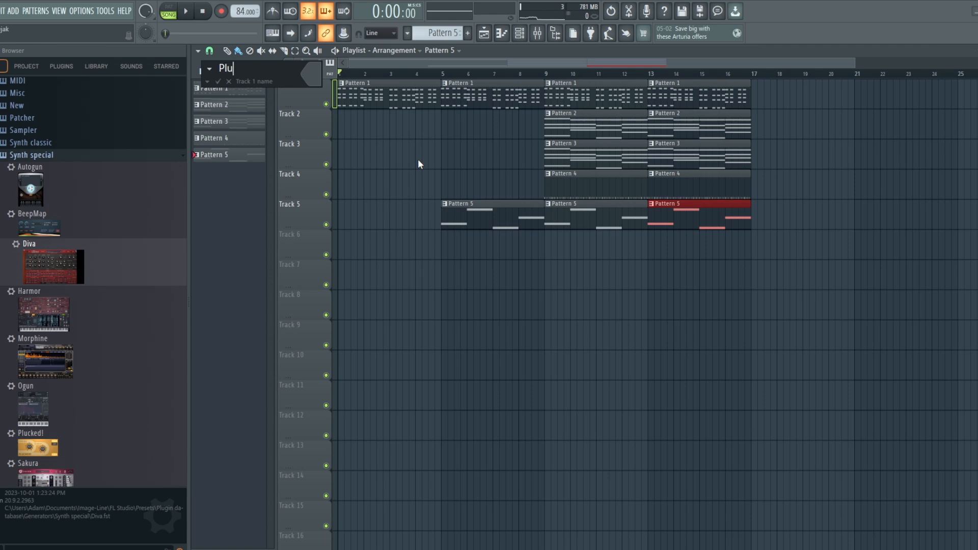
{"action": "type", "text": "Pluck Chords"}
{"action": "key", "text": "Return"}
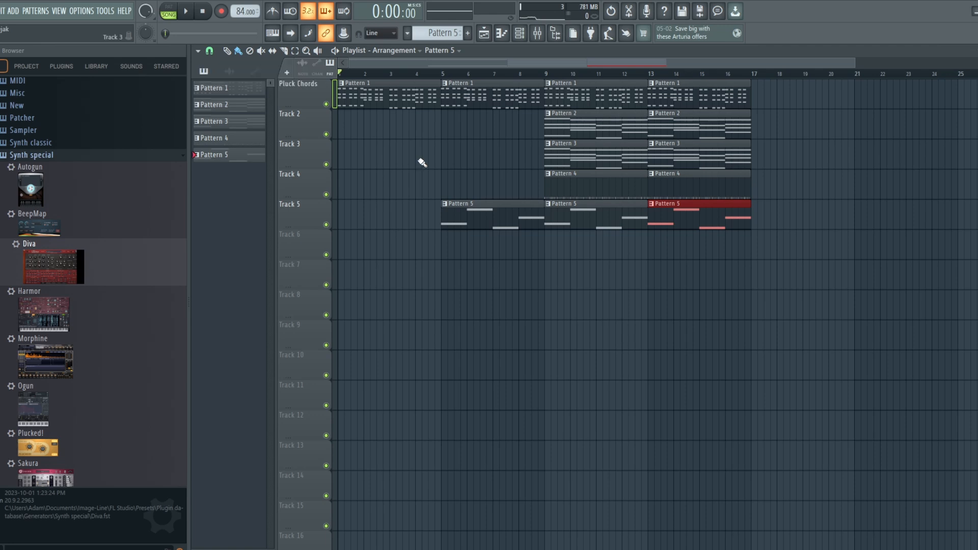
{"action": "right_click", "coordinate": [310, 126]}
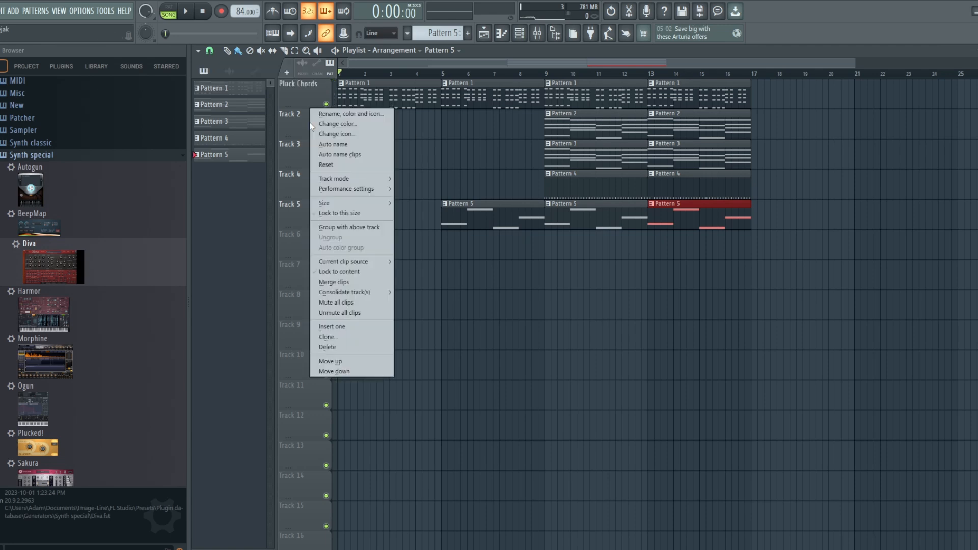
{"action": "left_click", "coordinate": [341, 114]}
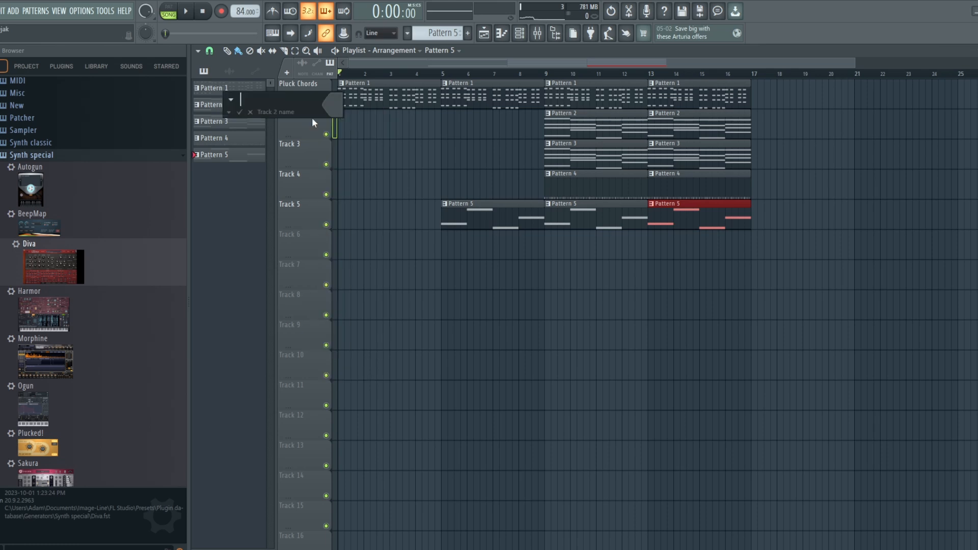
{"action": "type", "text": "Synth 1"}
{"action": "key", "text": "Return"}
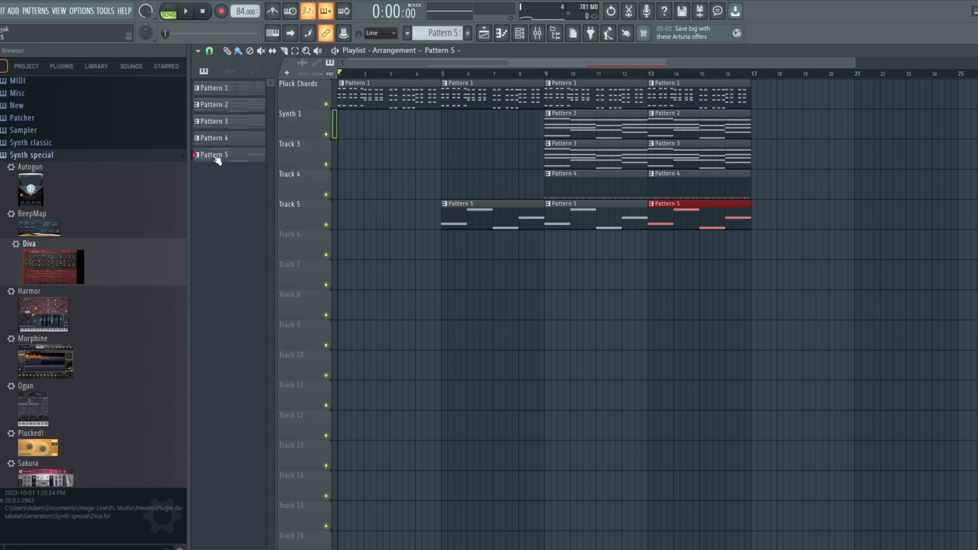
Rename Track 3 as Pad and Track 4 as Drums
{"action": "right_click", "coordinate": [294, 150]}
{"action": "left_click", "coordinate": [346, 144]}
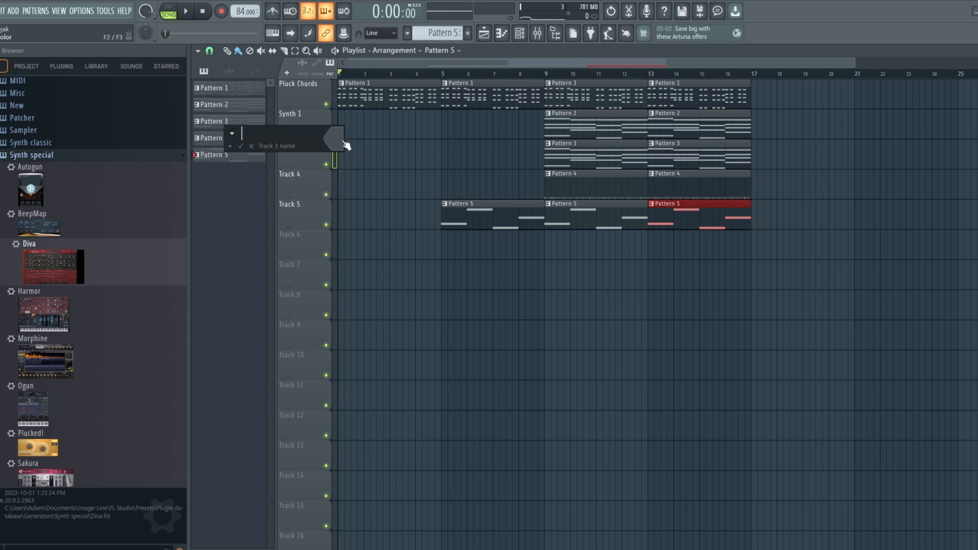
{"action": "type", "text": "Pad"}
{"action": "key", "text": "Return"}
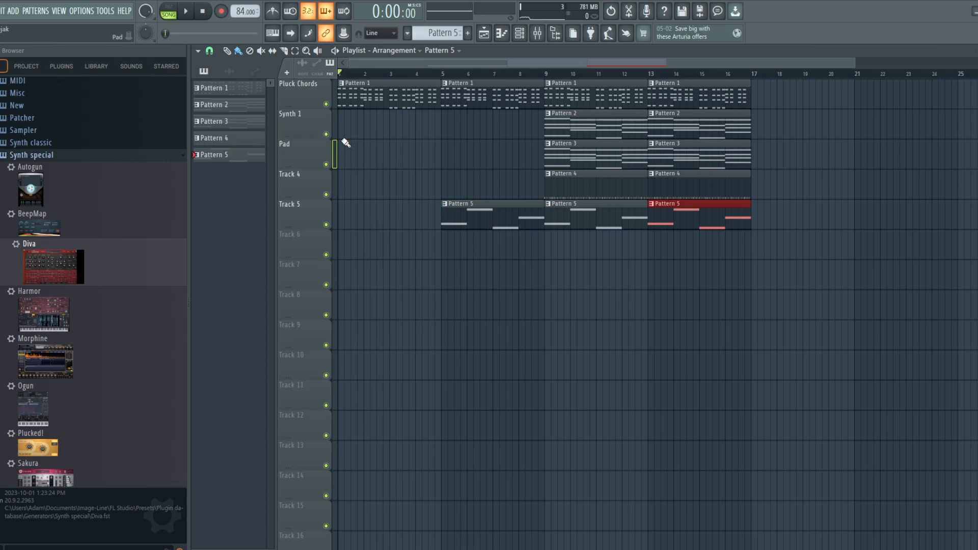
{"action": "right_click", "coordinate": [310, 187]}
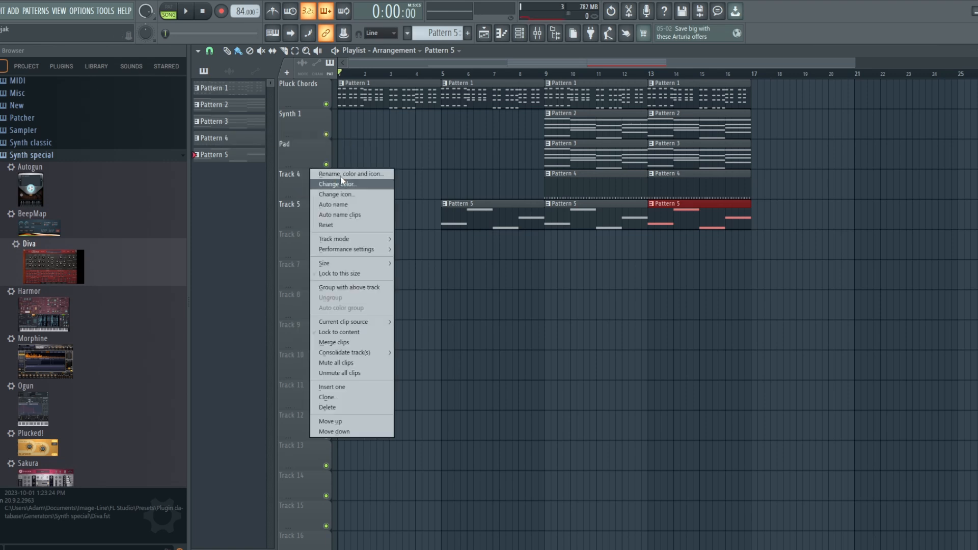
{"action": "left_click", "coordinate": [344, 176]}
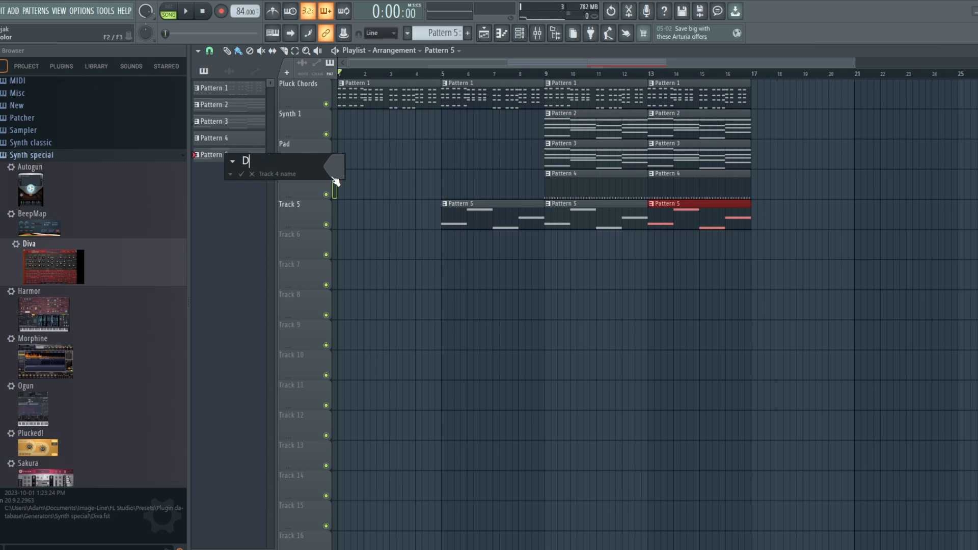
{"action": "type", "text": "Drums"}
{"action": "key", "text": "Return"}
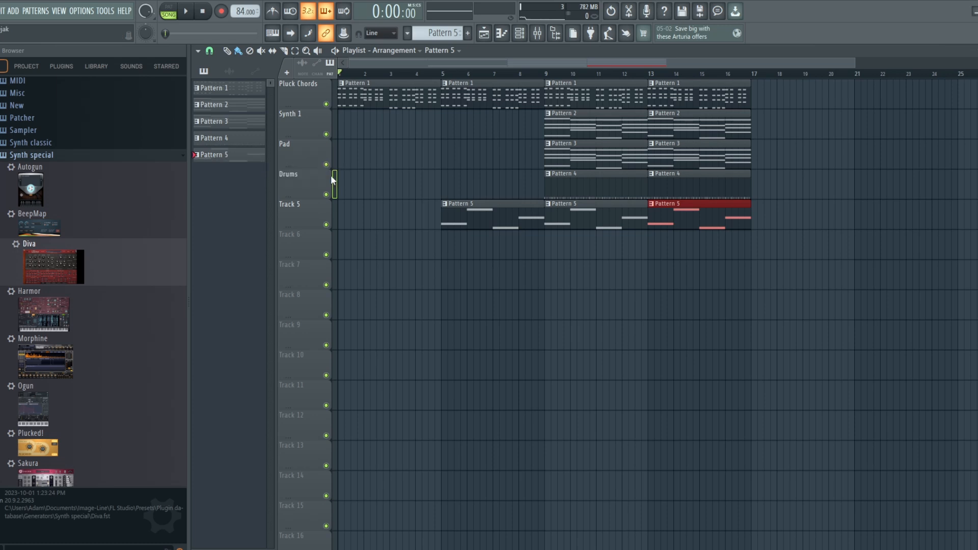
Rename Track 5 as Bass
{"action": "right_click", "coordinate": [292, 211]}
{"action": "left_click", "coordinate": [368, 202]}
{"action": "type", "text": "B"}
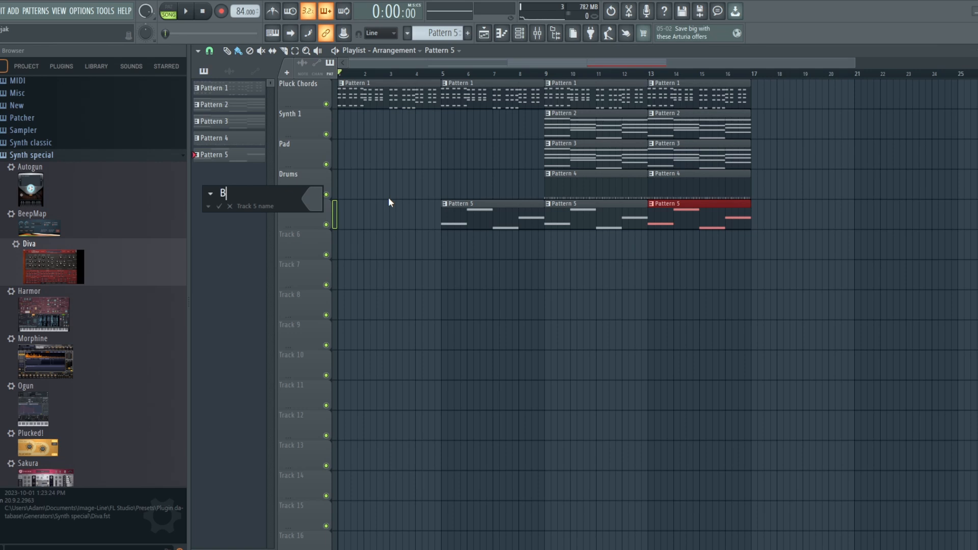
{"action": "type", "text": "ass"}
{"action": "key", "text": "Return"}
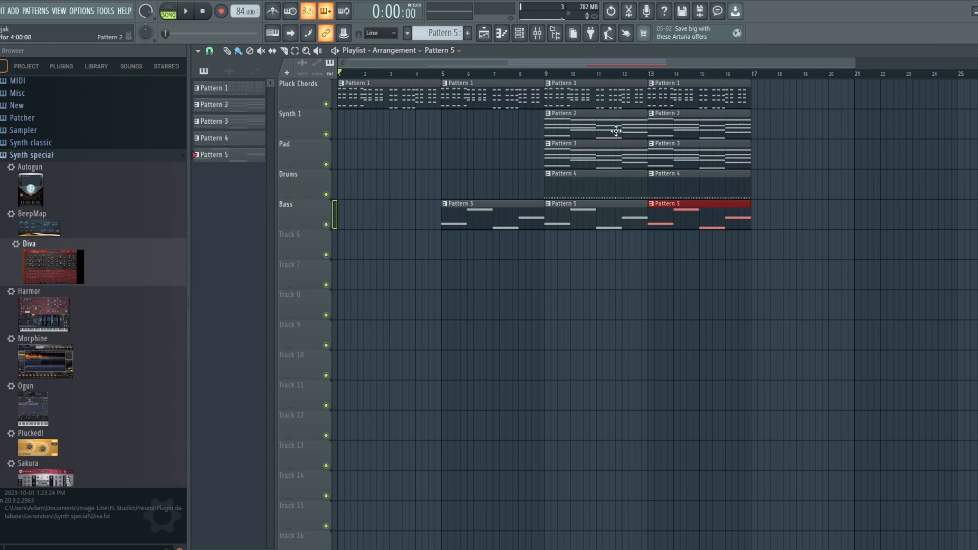
Delete the Pattern 2 and Pattern 3 clips at bar 9 and duplicate the bar 13 clips of all tracks to bar 17
{"action": "right_click", "coordinate": [615, 131]}
{"action": "right_click", "coordinate": [613, 144]}
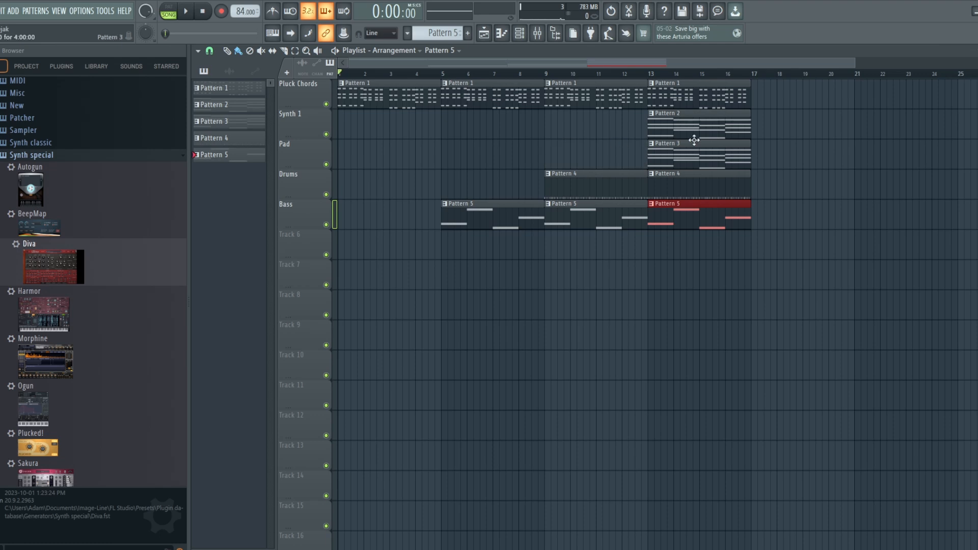
{"action": "left_click_drag", "start_coordinate": [791, 153], "coordinate": [798, 110]}
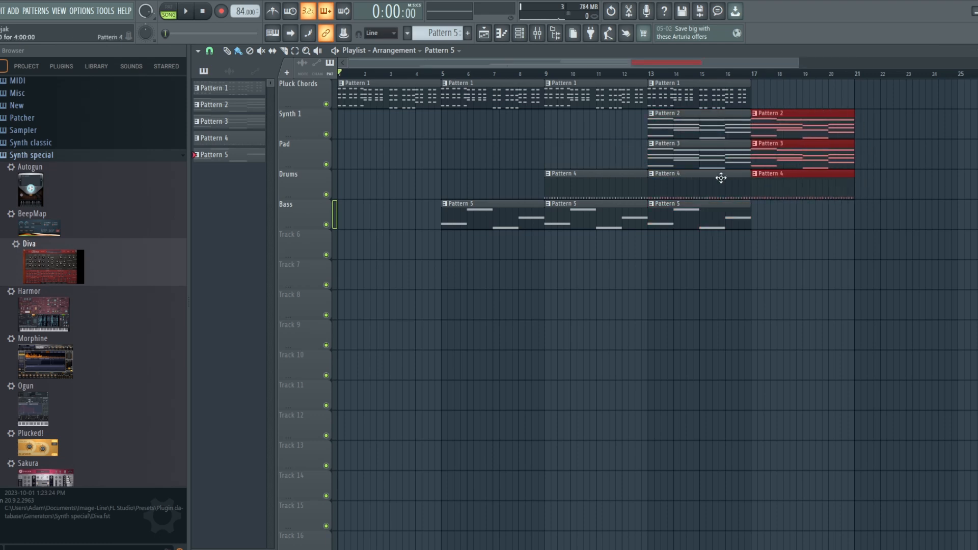
{"action": "left_click", "coordinate": [710, 103], "text": "ctrl"}
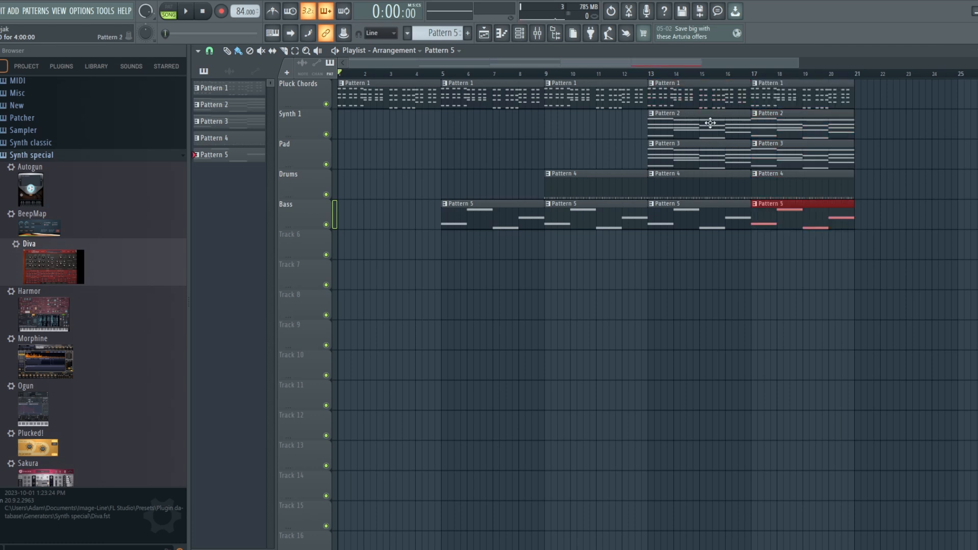
Delete the Pattern 2 clip at bar 13, then play the arrangement from the start and stop it
{"action": "right_click", "coordinate": [710, 122]}
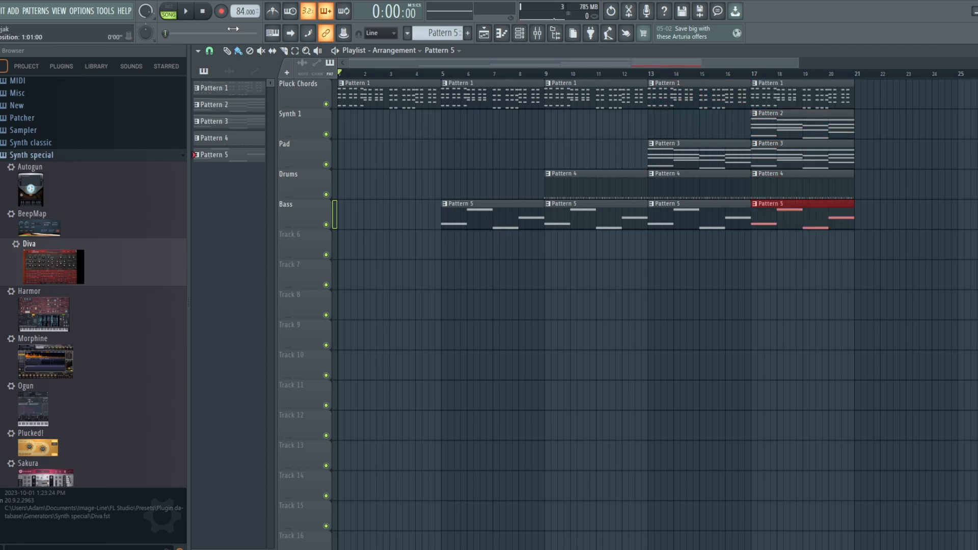
{"action": "left_click", "coordinate": [191, 7]}
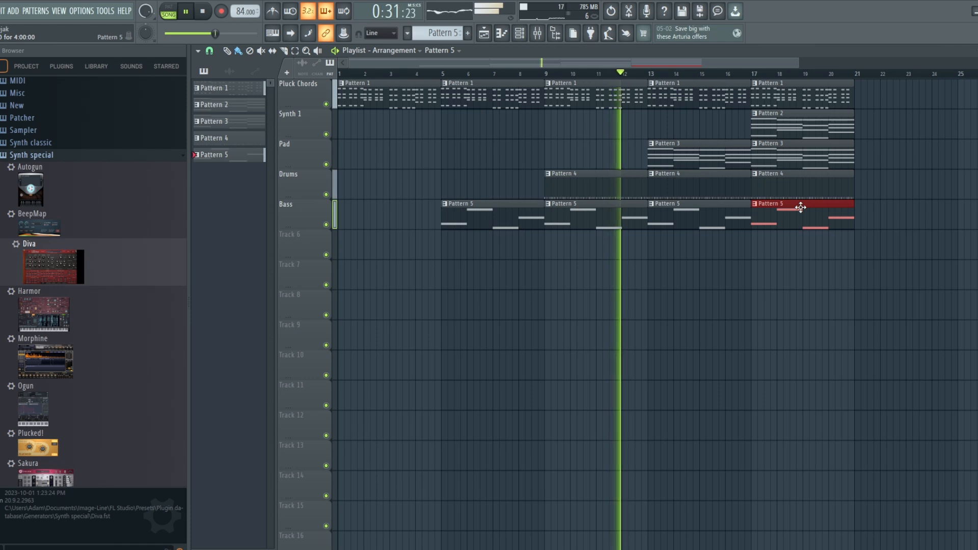
{"action": "left_click", "coordinate": [203, 12]}
{"action": "double_click", "coordinate": [579, 190]}
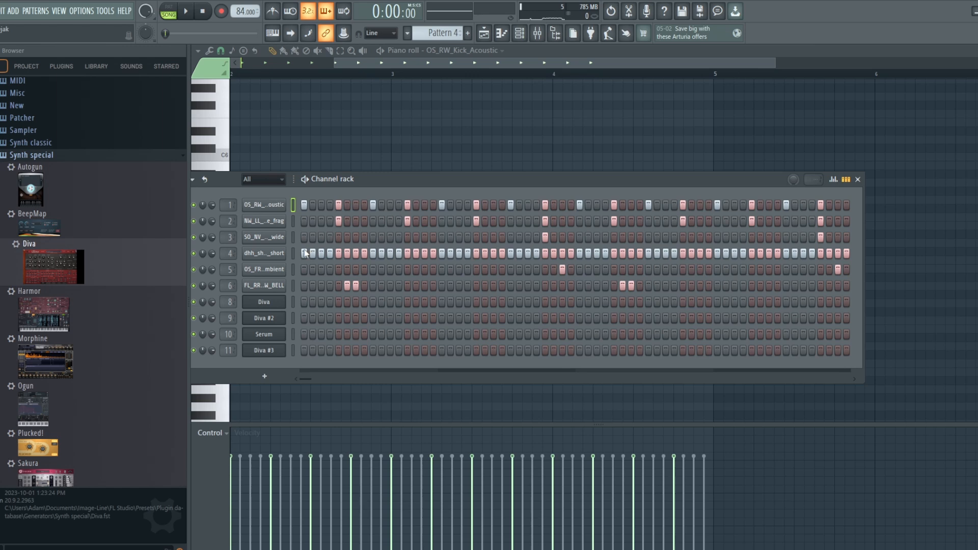
{"action": "left_click_drag", "start_coordinate": [303, 253], "coordinate": [843, 251]}
{"action": "left_click", "coordinate": [505, 32]}
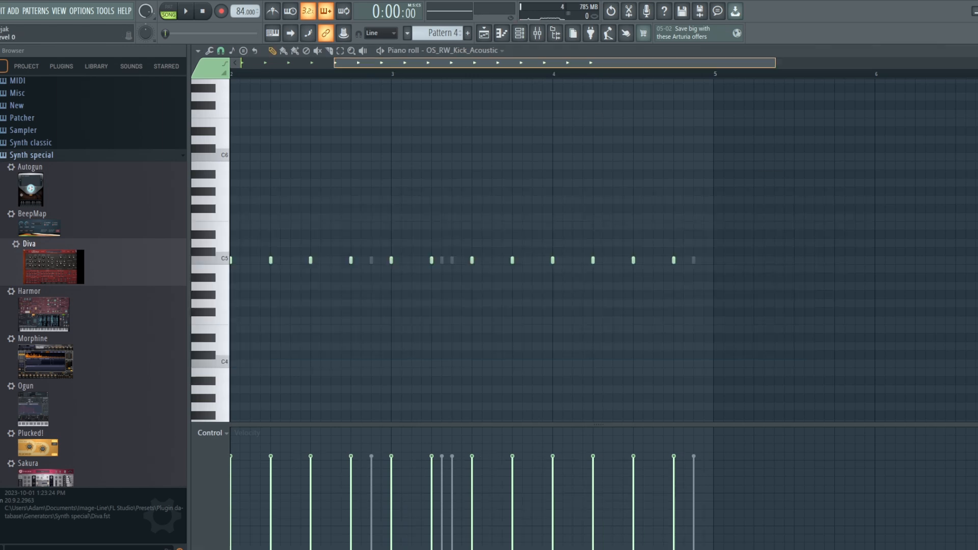
{"action": "left_click", "coordinate": [484, 32]}
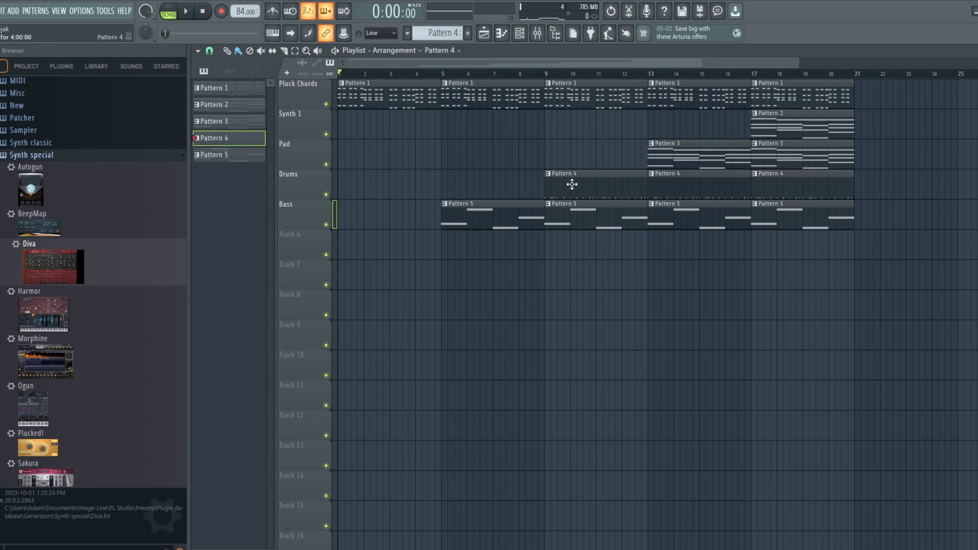
{"action": "left_click", "coordinate": [2, 12]}
{"action": "left_click", "coordinate": [3, 29]}
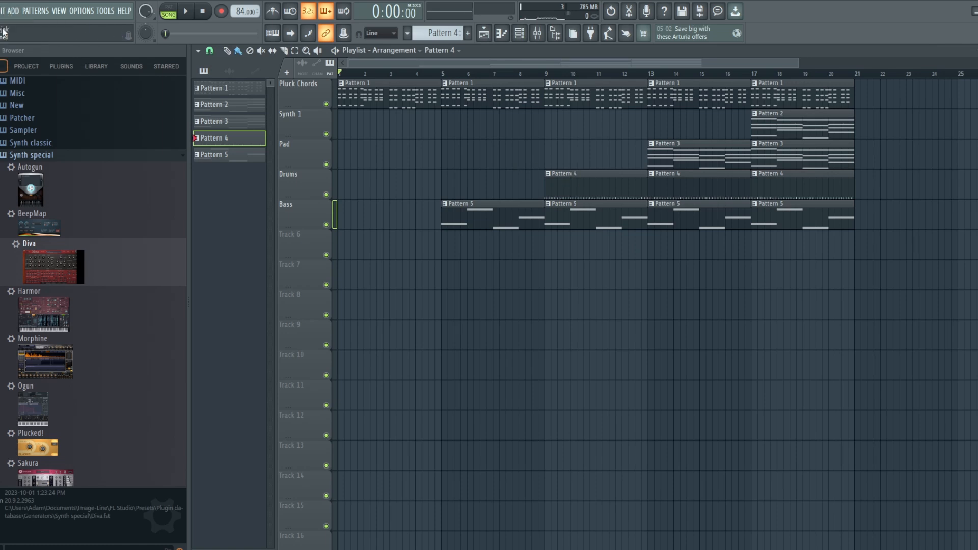
Make the Drums clip at bar 9 unique and open its new pattern in the channel rack
{"action": "right_click", "coordinate": [554, 176]}
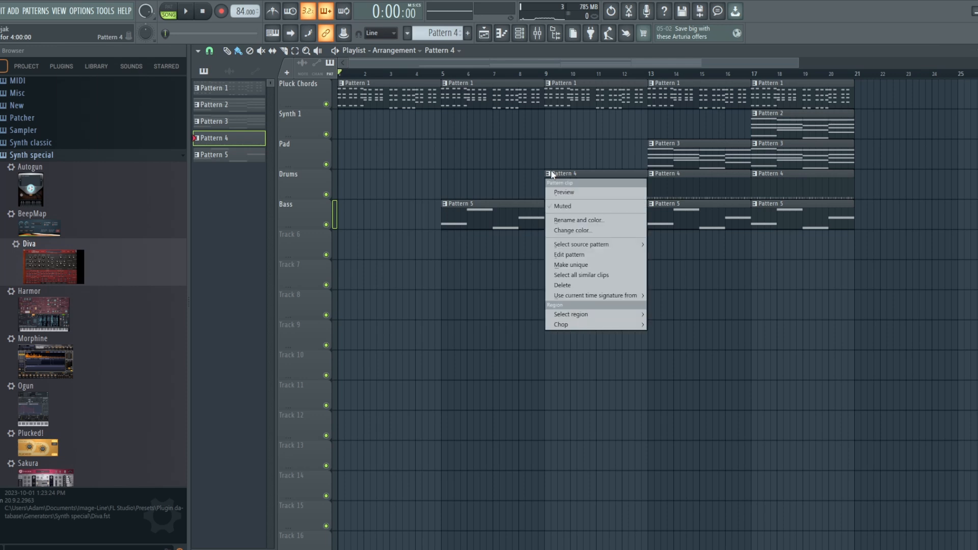
{"action": "left_click", "coordinate": [588, 265]}
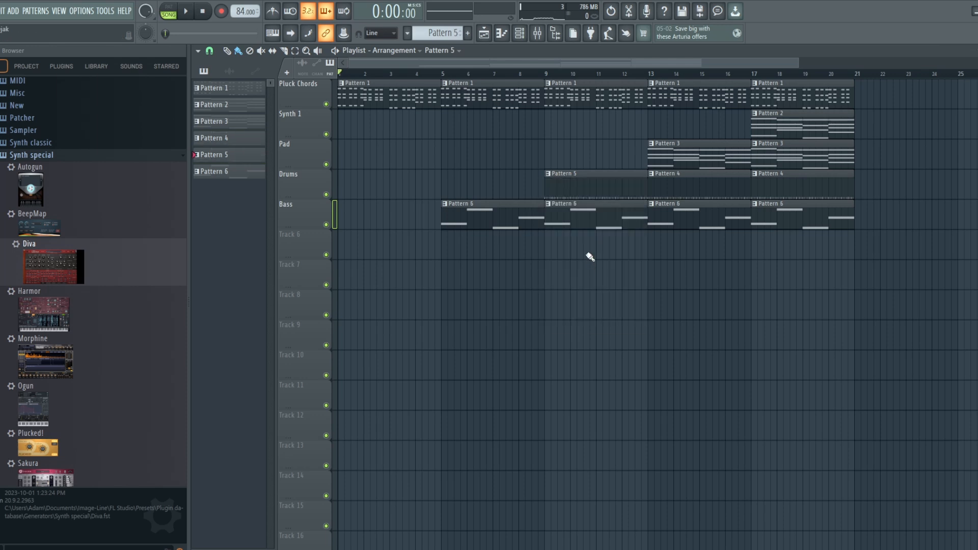
{"action": "double_click", "coordinate": [578, 175]}
{"action": "left_click", "coordinate": [520, 35]}
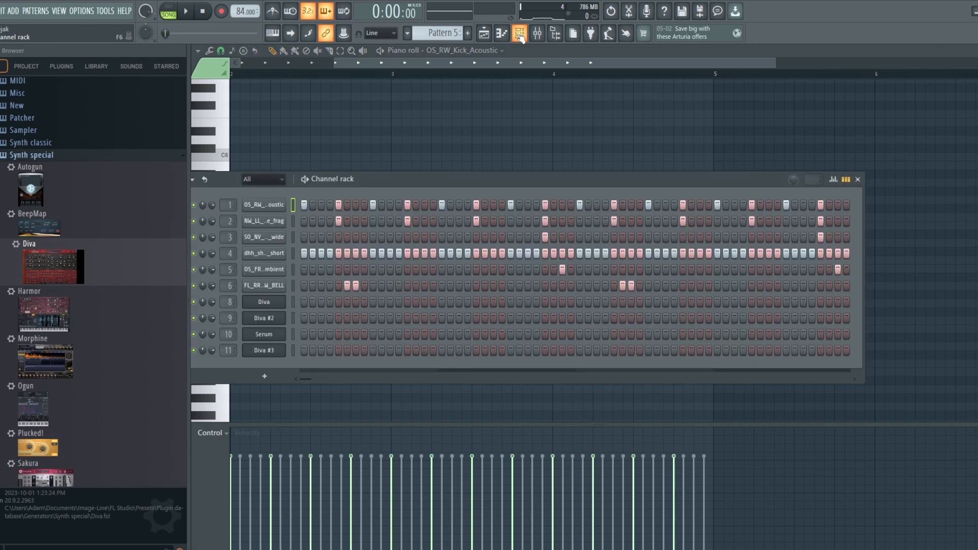
Clear all steps from channels 4, 5 and 6 of the unique drum pattern and return to the playlist
{"action": "mouse_move", "coordinate": [848, 255]}
{"action": "left_mouse_down"}
{"action": "mouse_move", "coordinate": [339, 255]}
{"action": "mouse_move", "coordinate": [454, 283]}
{"action": "mouse_move", "coordinate": [843, 283]}
{"action": "left_mouse_up"}
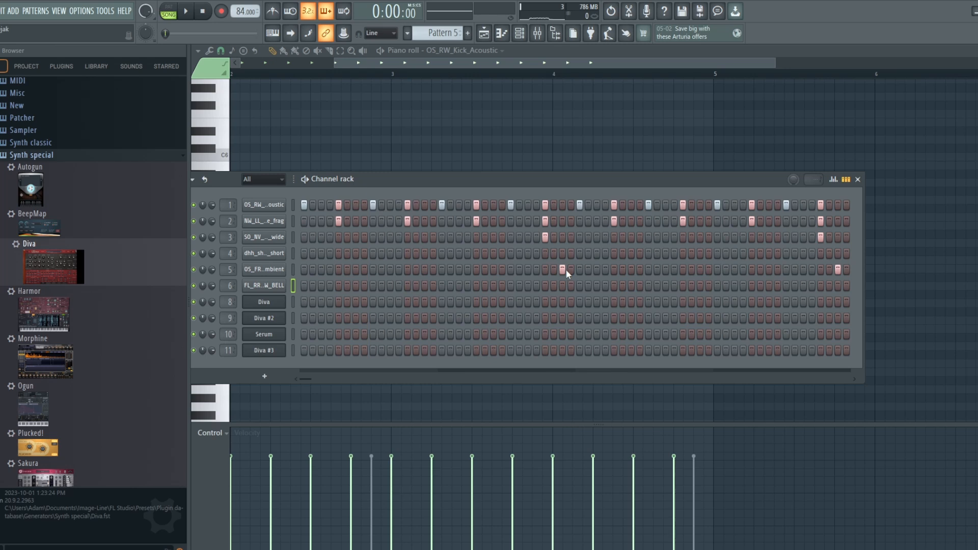
{"action": "left_click_drag", "start_coordinate": [566, 270], "coordinate": [629, 270]}
{"action": "left_click_drag", "start_coordinate": [828, 271], "coordinate": [839, 270]}
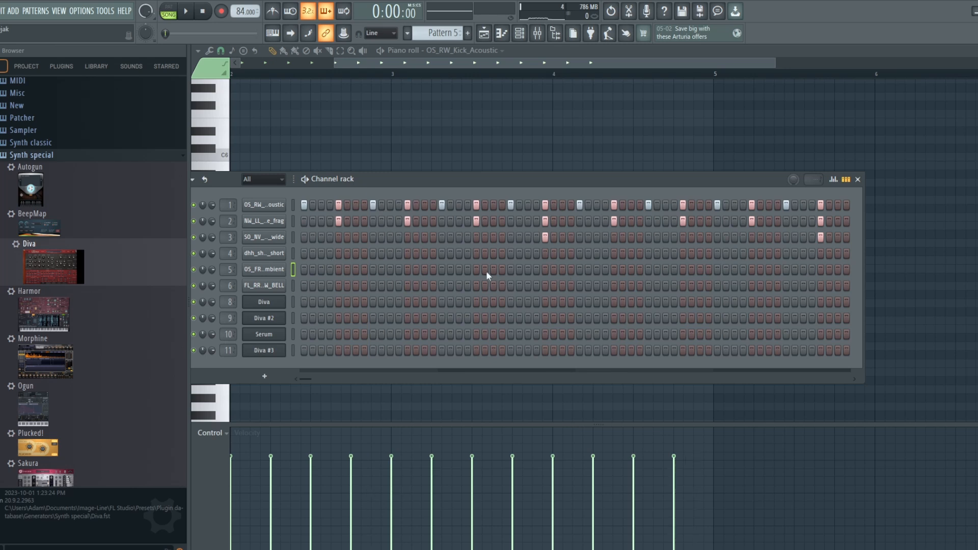
{"action": "left_click", "coordinate": [486, 40]}
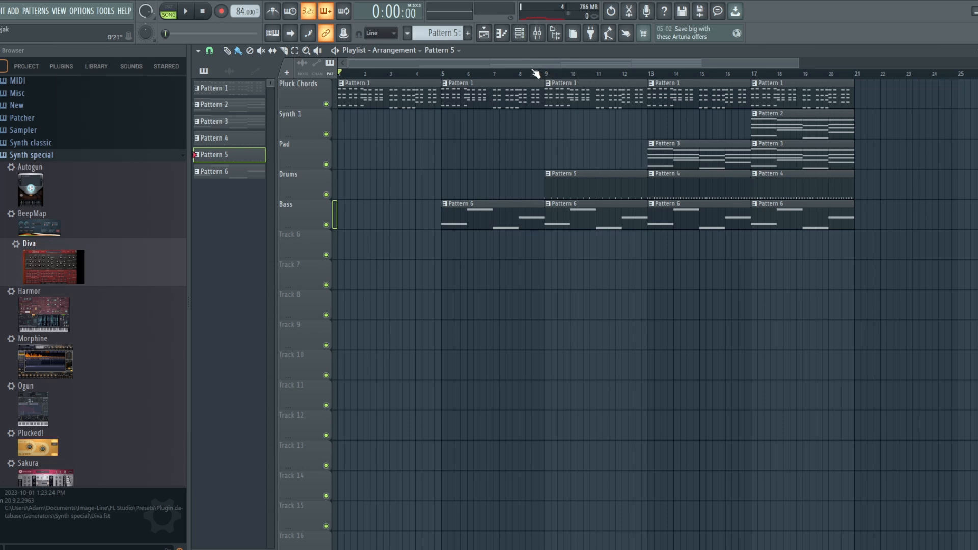
Play the arrangement from just before bar 9 to near its end, then stop playback
{"action": "left_click", "coordinate": [528, 74]}
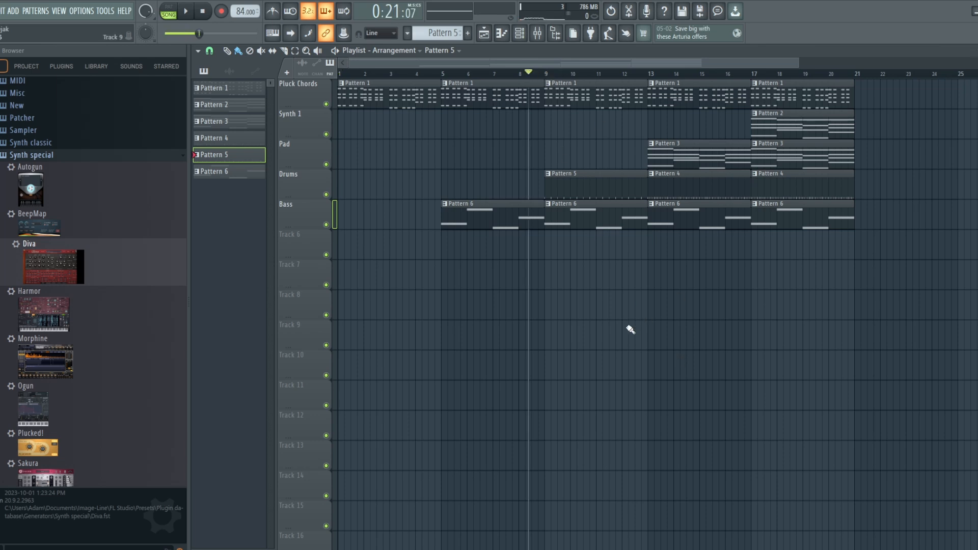
{"action": "key", "text": "space"}
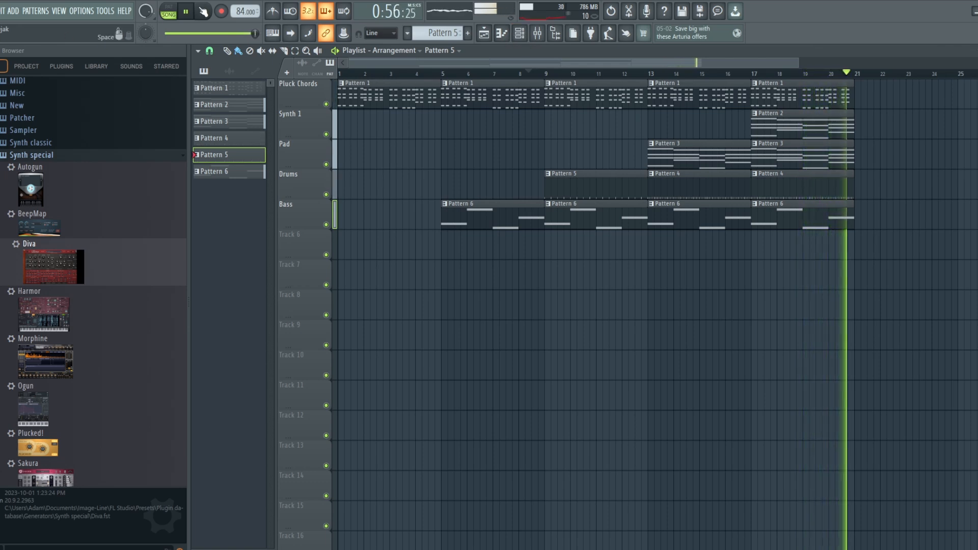
{"action": "left_click", "coordinate": [203, 11]}
{"action": "left_click", "coordinate": [204, 12]}
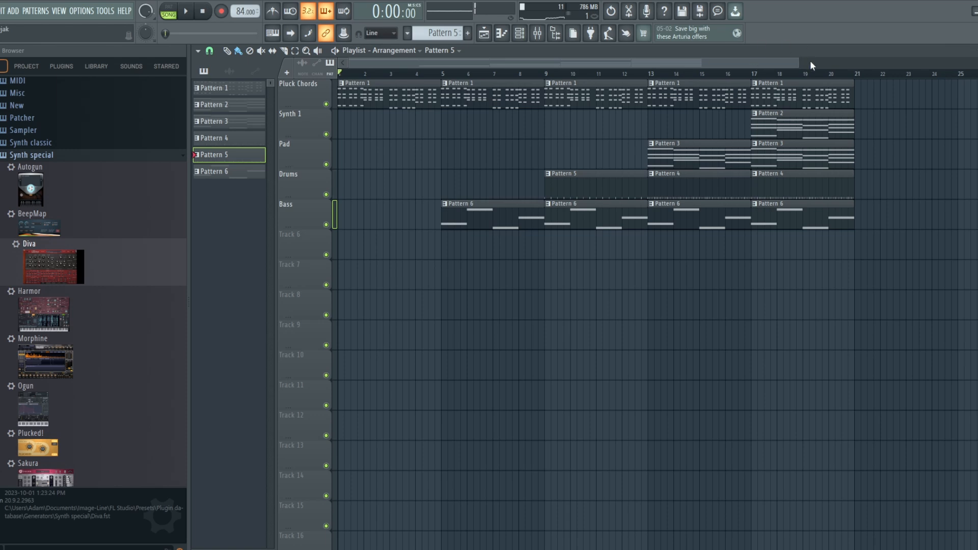
Duplicate the bar 17 to 20 clips of all five tracks twice, extending the arrangement through bar 28
{"action": "left_click_drag", "start_coordinate": [795, 66], "coordinate": [897, 66]}
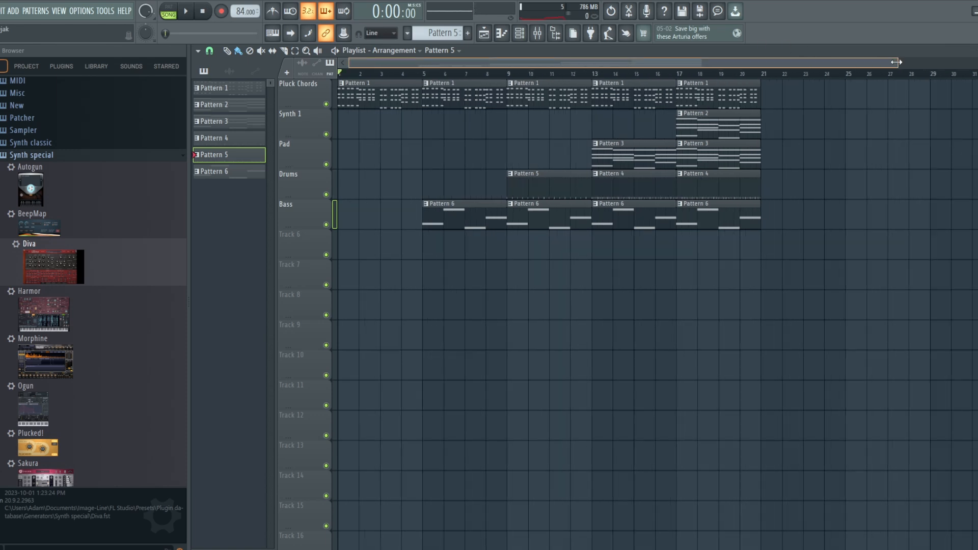
{"action": "left_click_drag", "start_coordinate": [785, 260], "coordinate": [701, 93]}
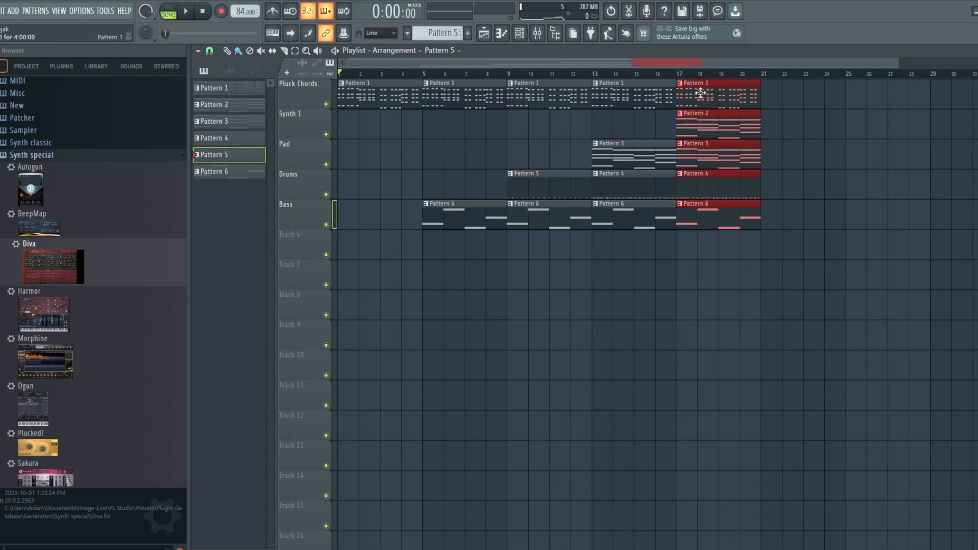
{"action": "key", "text": "ctrl+b"}
{"action": "key", "text": "ctrl+b"}
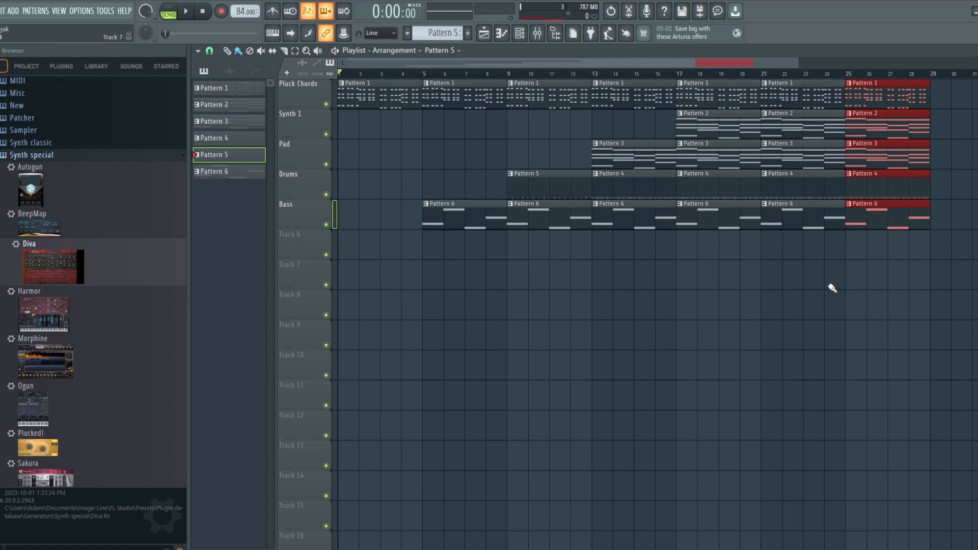
Create a new empty pattern and add another Diva instance to the channel rack
{"action": "left_click", "coordinate": [523, 33]}
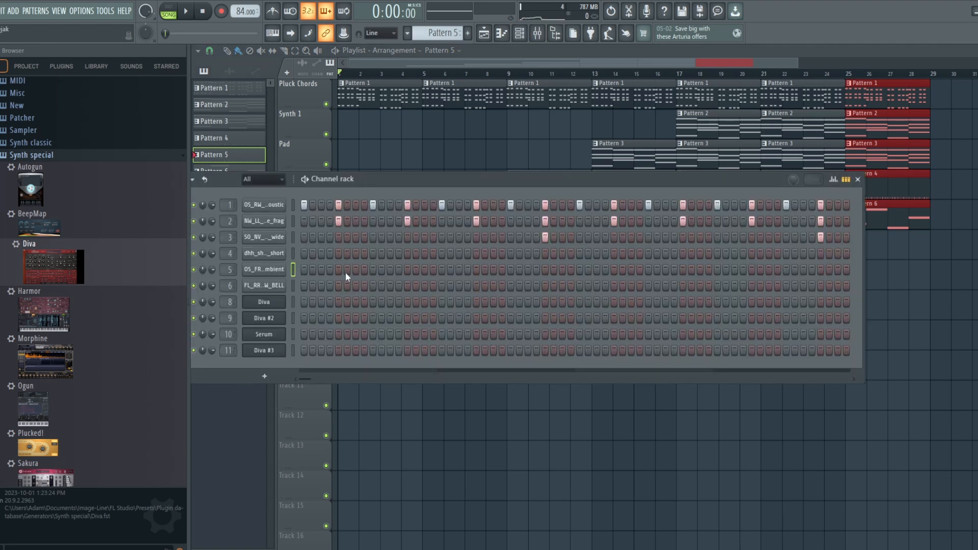
{"action": "key", "text": "F6"}
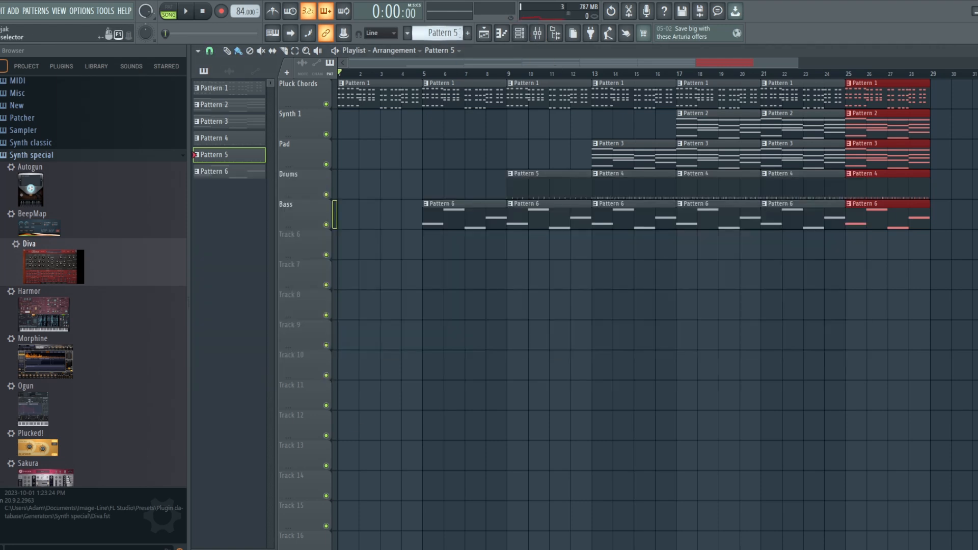
{"action": "key", "text": "F4"}
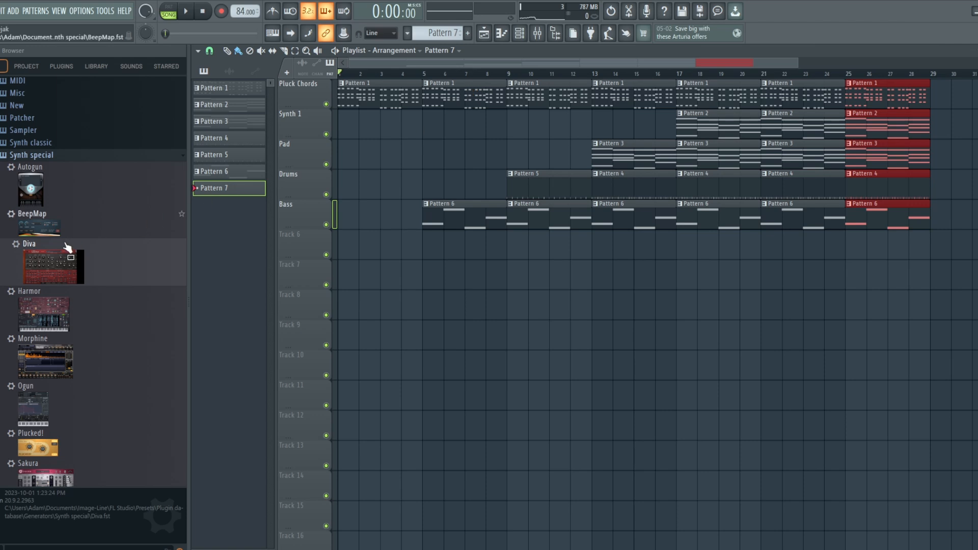
{"action": "key", "text": "F6"}
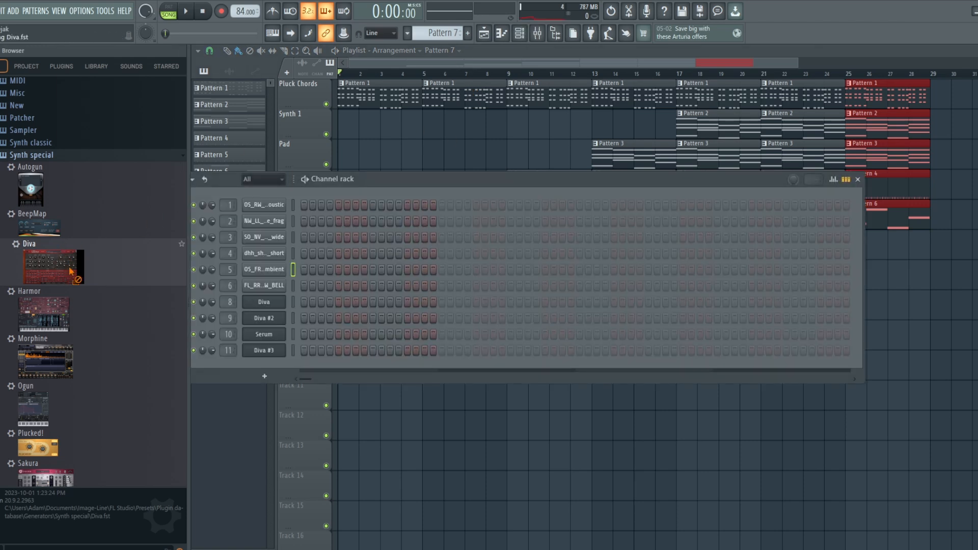
{"action": "left_click_drag", "start_coordinate": [72, 276], "coordinate": [277, 362]}
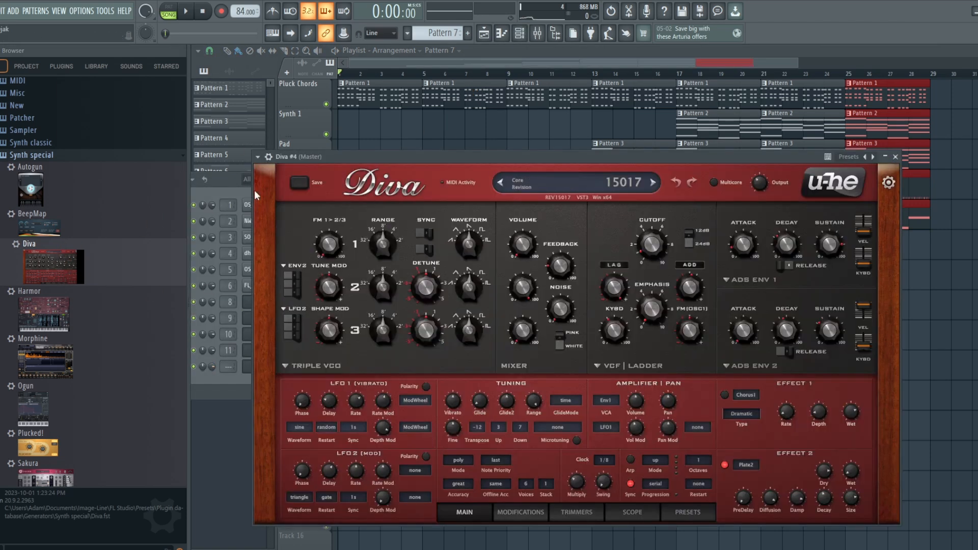
Route the new Diva channel to mixer track Insert 12 and open the plugin's preset browser
{"action": "left_click", "coordinate": [231, 176]}
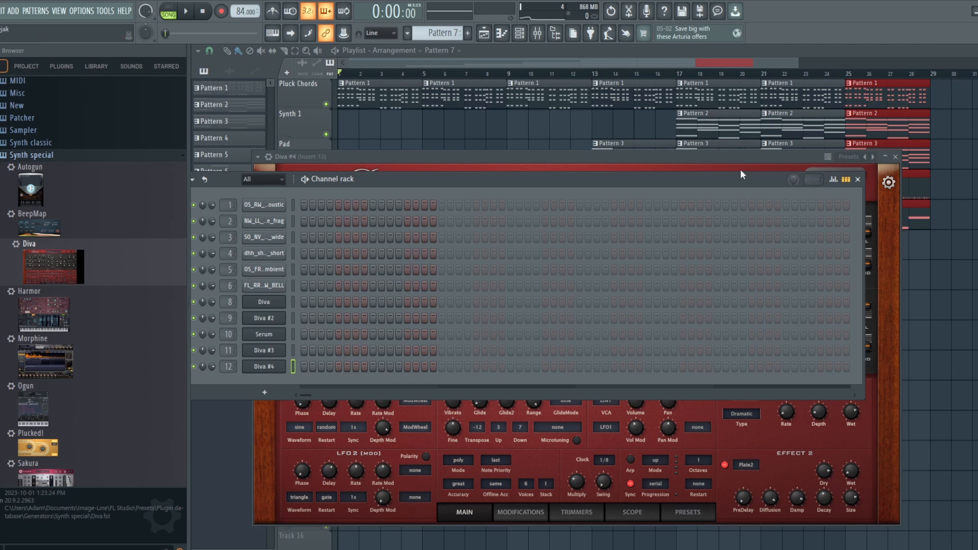
{"action": "left_click", "coordinate": [660, 157]}
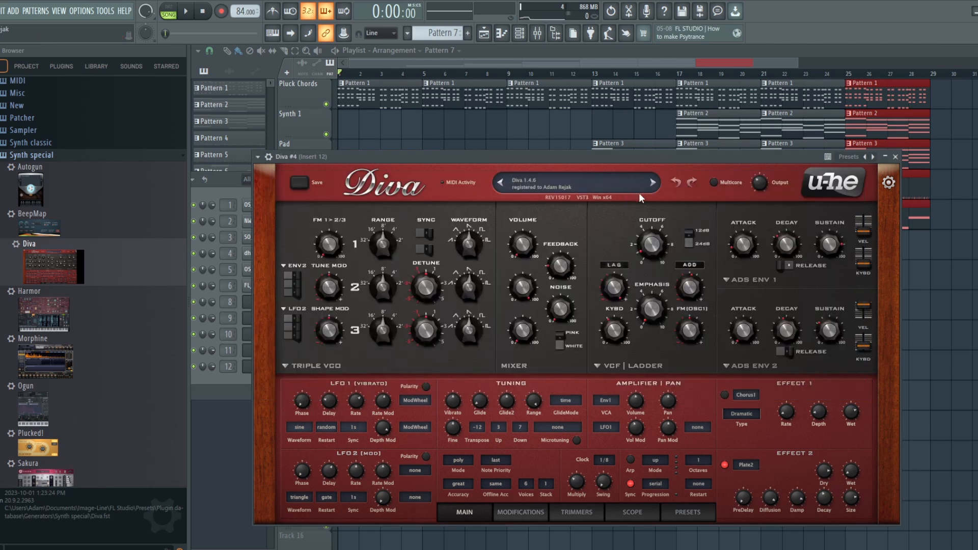
{"action": "mouse_move", "coordinate": [767, 184]}
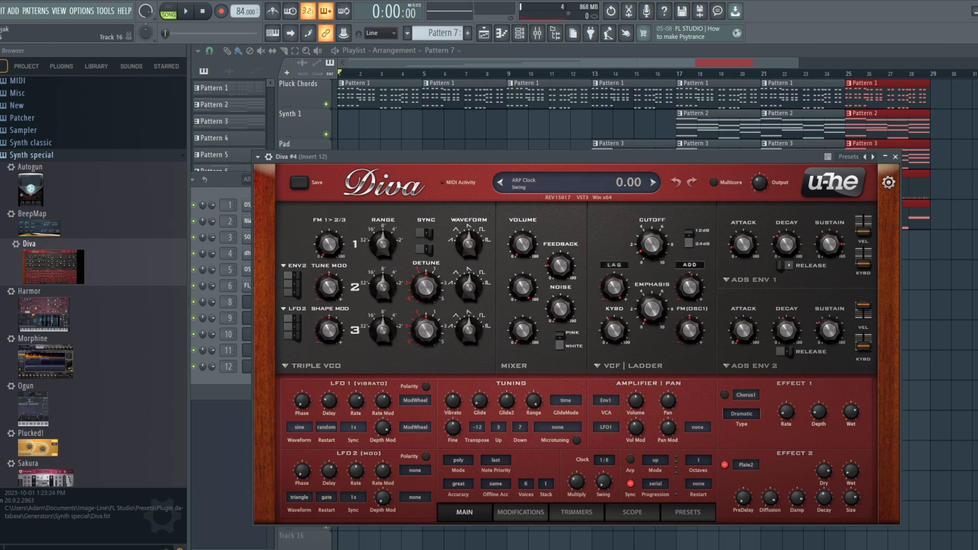
{"action": "left_click", "coordinate": [692, 512]}
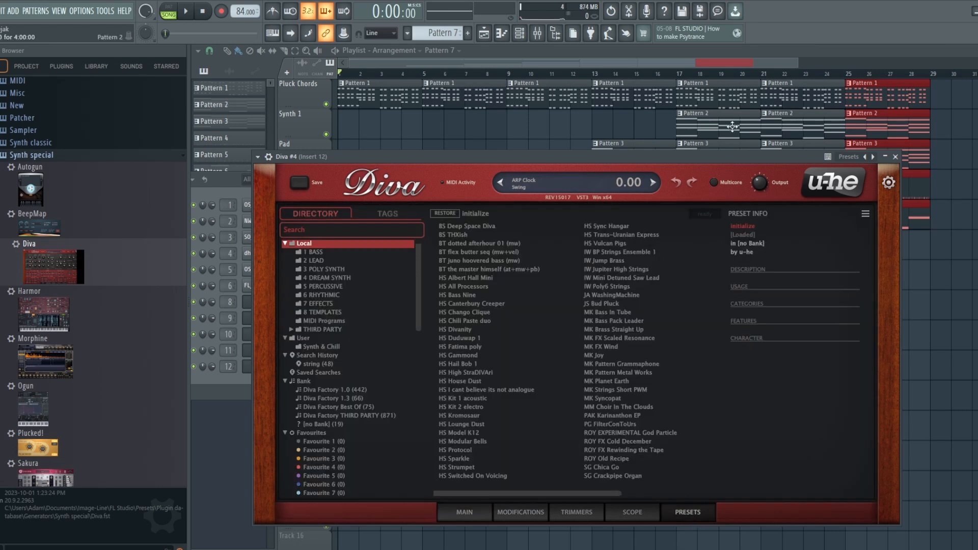
Close the open plugin windows, place the playhead at the start of bar 17 and open the mixer
{"action": "left_click", "coordinate": [679, 76]}
{"action": "key", "text": "F12"}
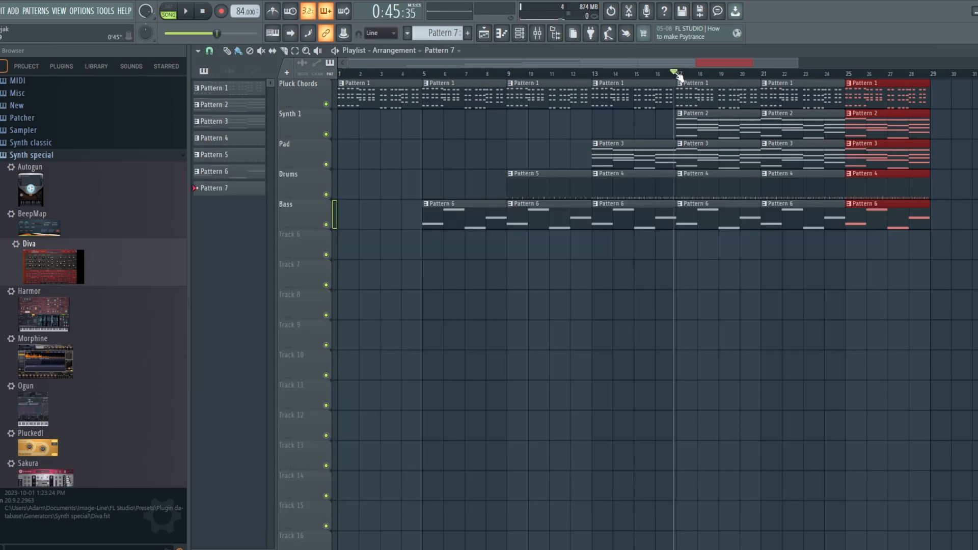
{"action": "left_click_drag", "start_coordinate": [678, 74], "coordinate": [681, 76]}
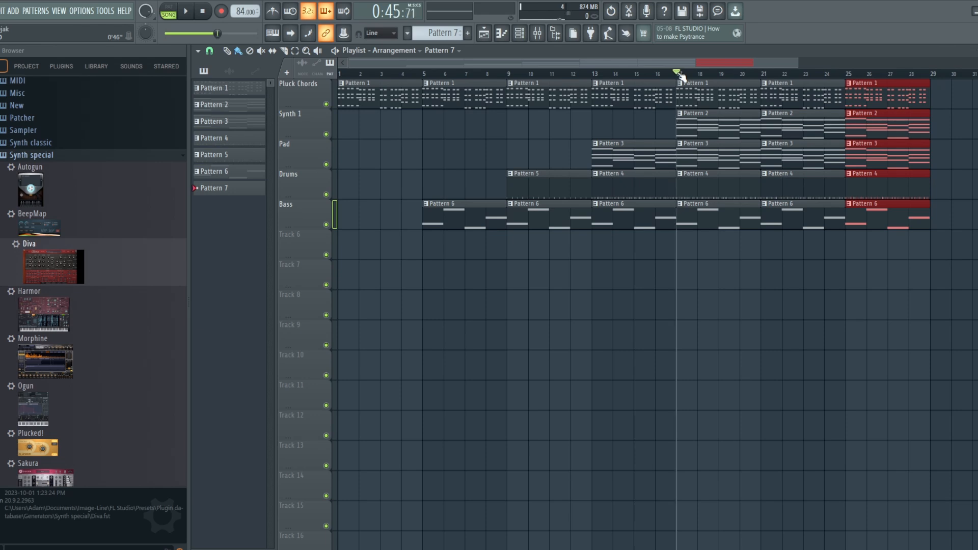
{"action": "left_click", "coordinate": [539, 35]}
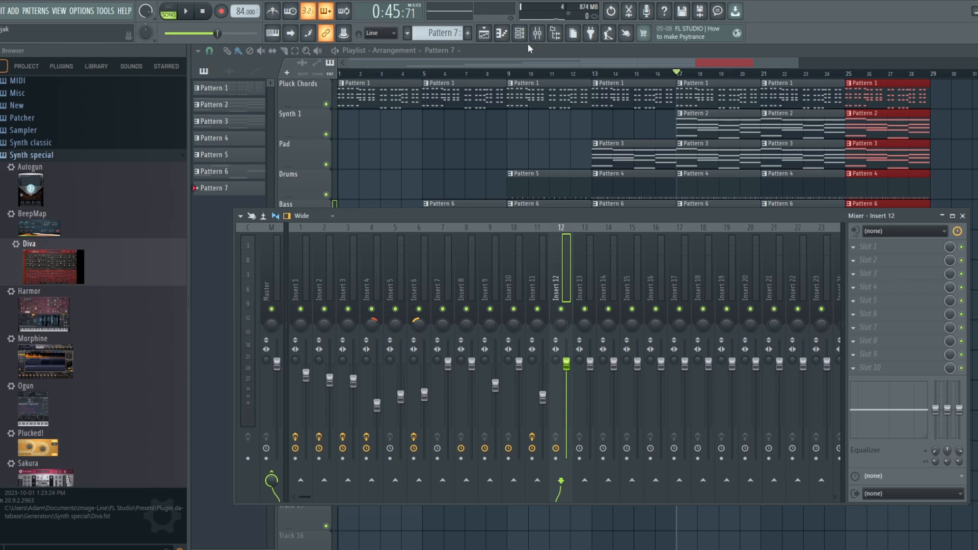
Open the Diva #4 channel and load the LD – Bright Pulse Saw Lead preset from the Synth & Chill folder
{"action": "left_click", "coordinate": [519, 33]}
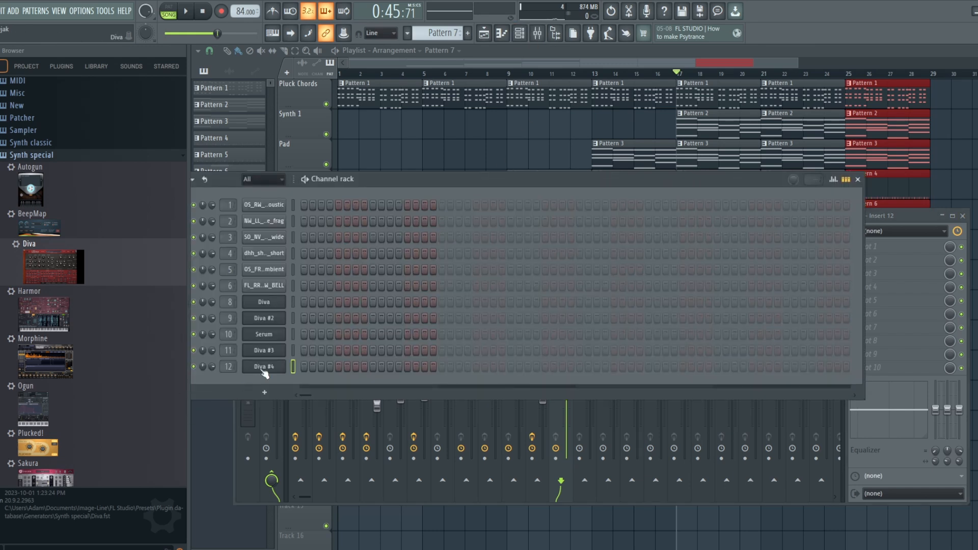
{"action": "left_click", "coordinate": [263, 371]}
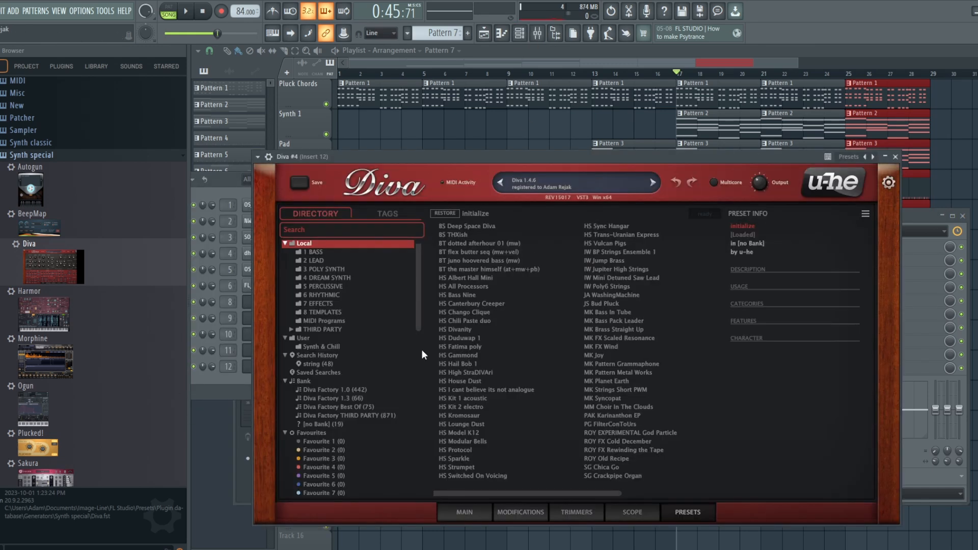
{"action": "left_click", "coordinate": [321, 346]}
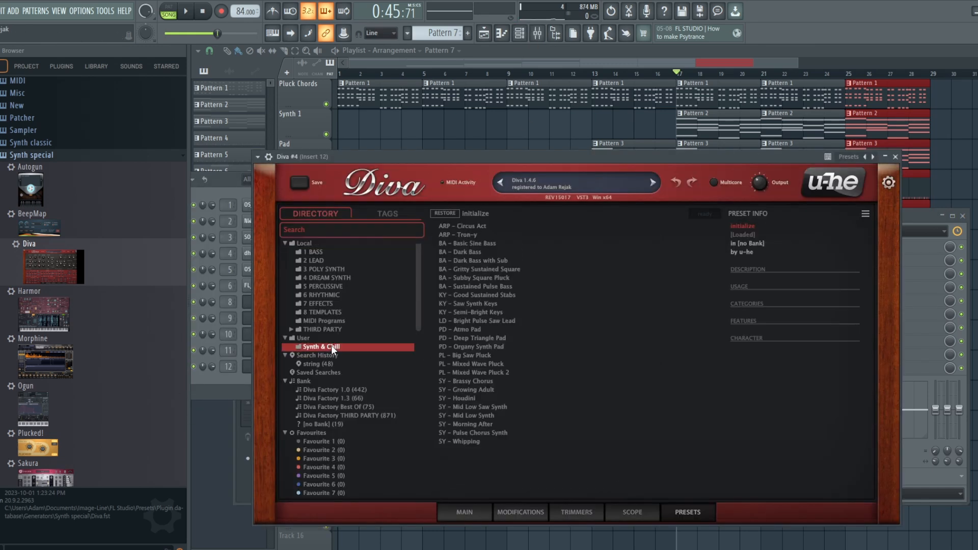
{"action": "left_click", "coordinate": [476, 321]}
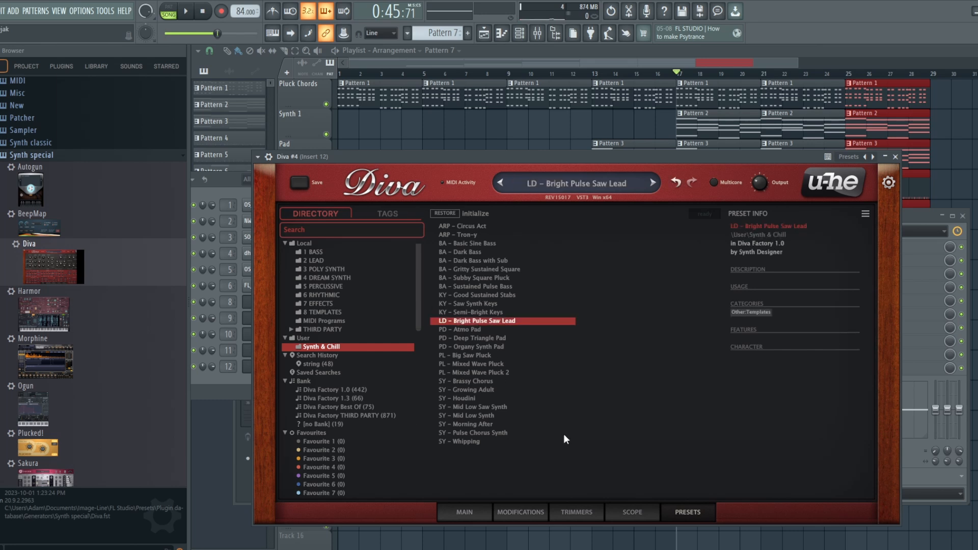
Play the song and try adjusting the VCF cutoff of the Bright Pulse Saw Lead, then return to the presets
{"action": "left_click", "coordinate": [187, 12]}
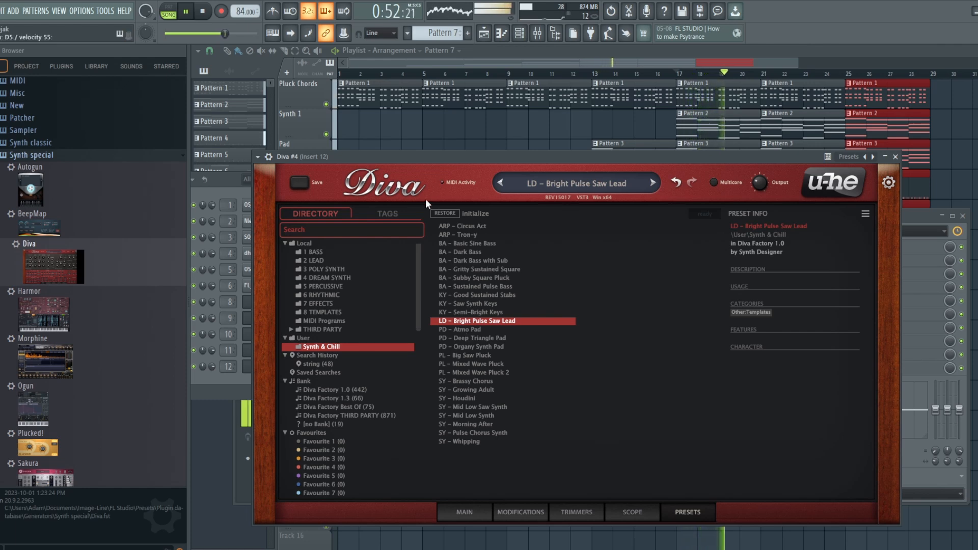
{"action": "left_click", "coordinate": [462, 513]}
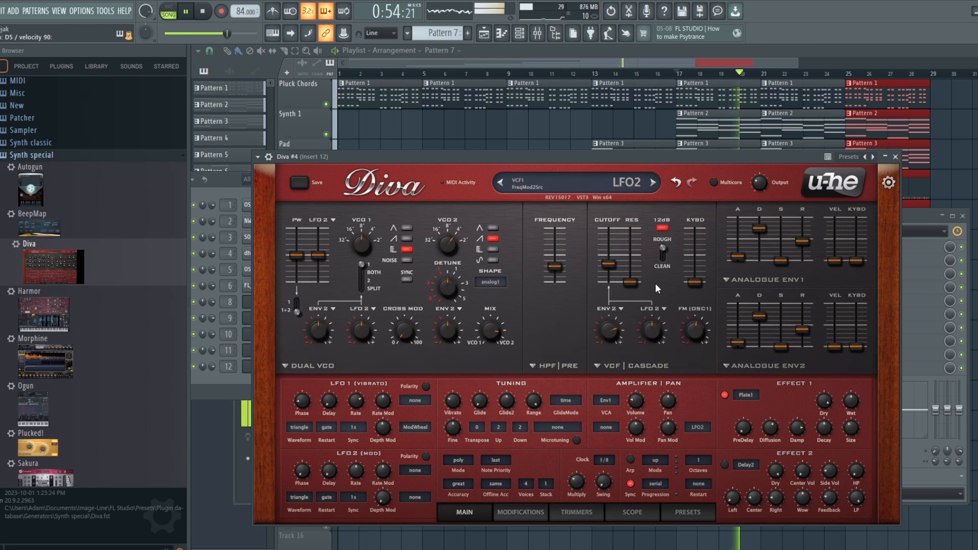
{"action": "mouse_move", "coordinate": [603, 261]}
{"action": "left_mouse_down"}
{"action": "mouse_move", "coordinate": [603, 276]}
{"action": "mouse_move", "coordinate": [603, 241]}
{"action": "mouse_move", "coordinate": [624, 265]}
{"action": "mouse_move", "coordinate": [618, 242]}
{"action": "mouse_move", "coordinate": [616, 271]}
{"action": "left_mouse_up"}
{"action": "left_click", "coordinate": [685, 512]}
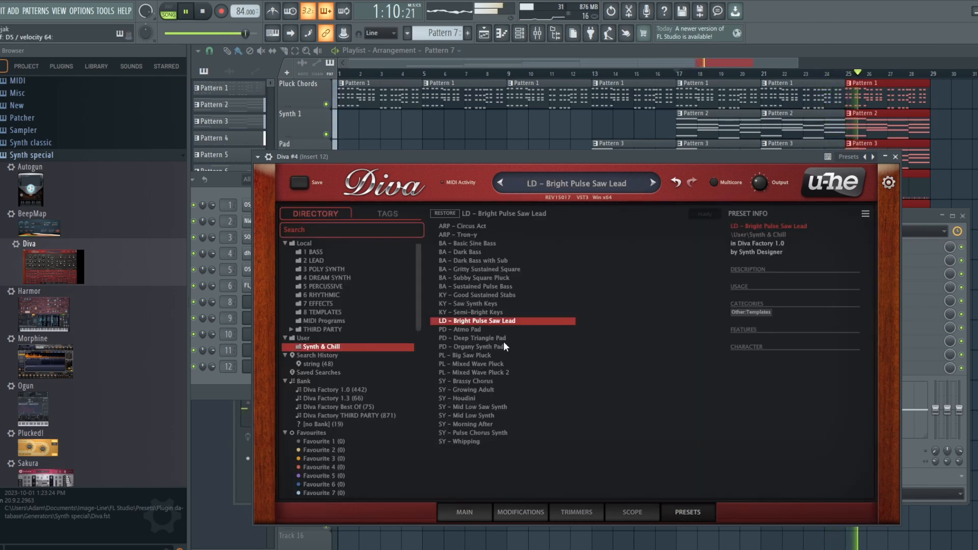
Audition the presets SY – Brassy Chorus, Growing Adult, Mid Low Saw Synth and Mid Low Synth over the playing song
{"action": "left_click", "coordinate": [472, 380]}
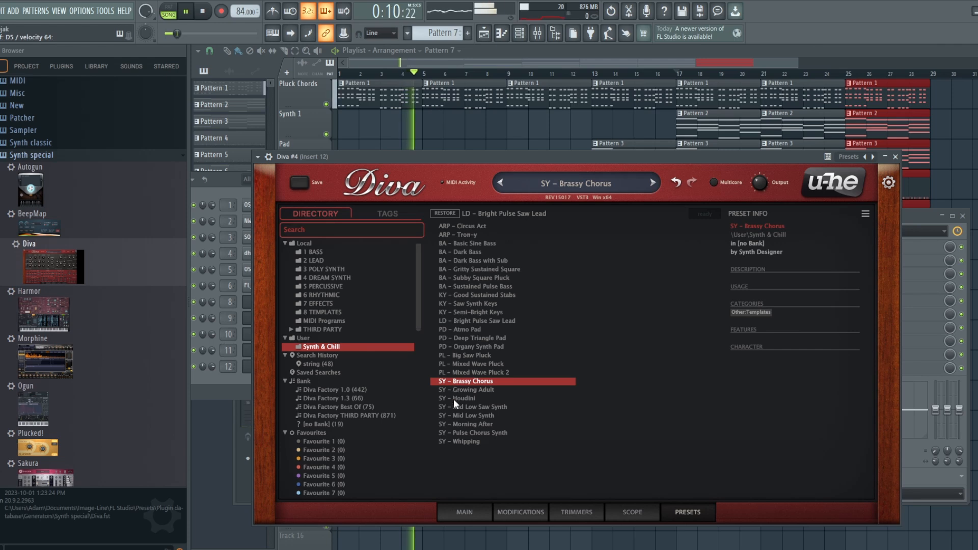
{"action": "left_click", "coordinate": [463, 390]}
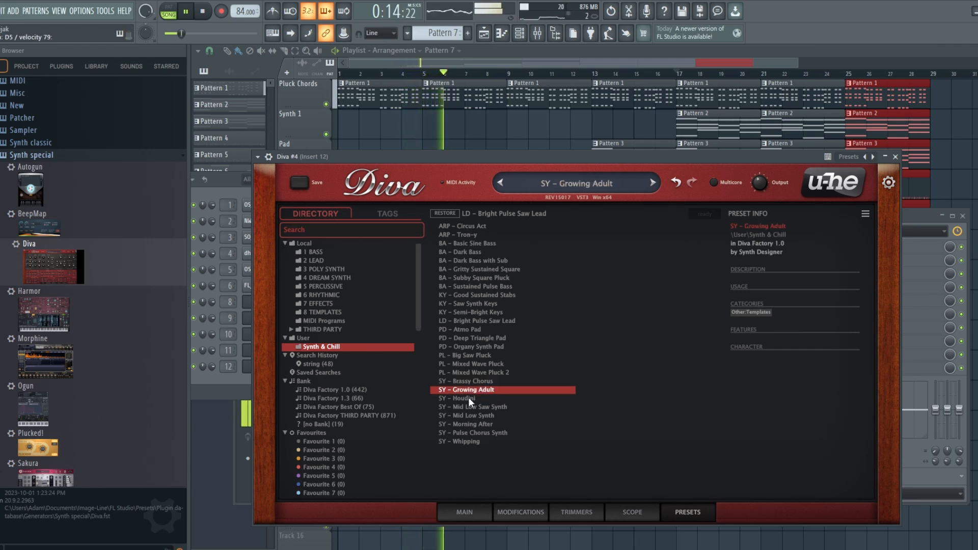
{"action": "left_click", "coordinate": [489, 406]}
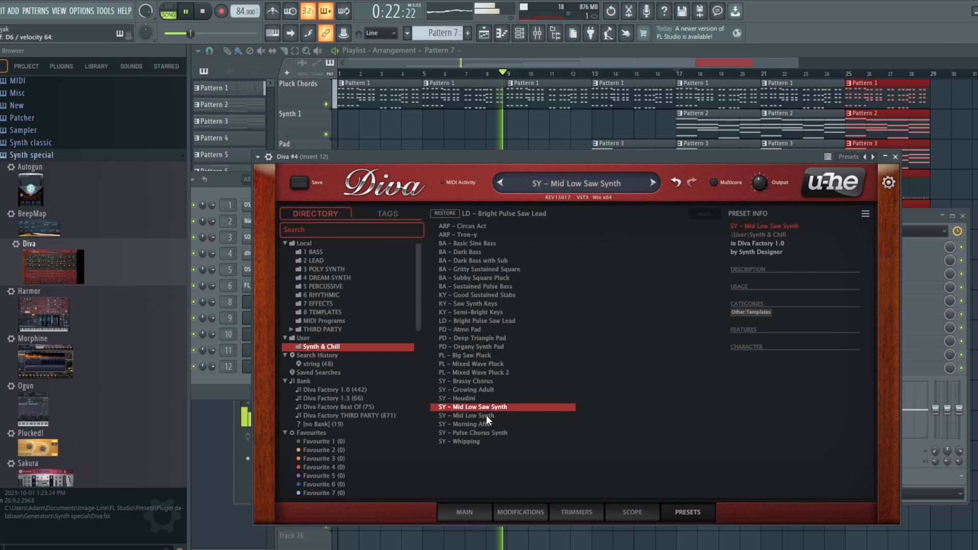
{"action": "left_click", "coordinate": [486, 415]}
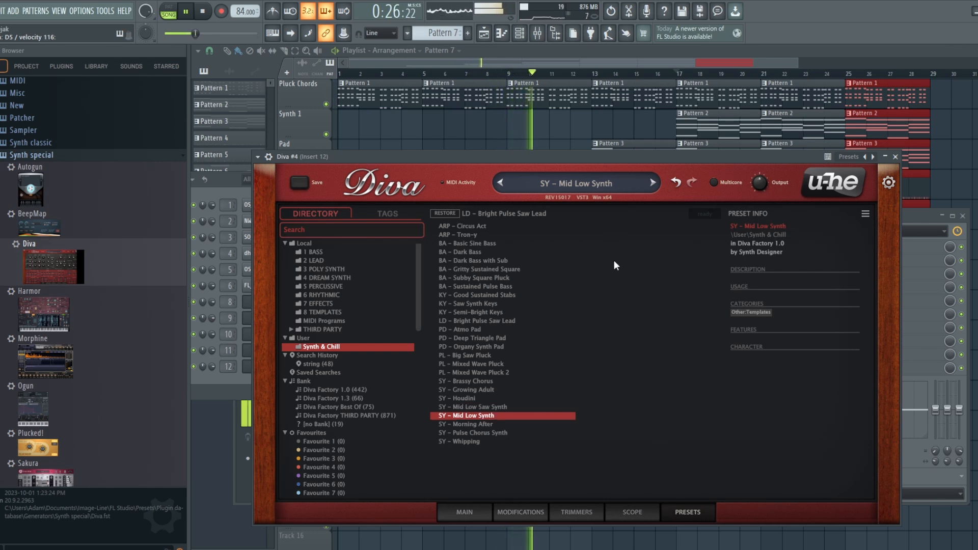
Try the SY – Mid Low Synth preset with its VCF cutoff set to 80 and return to the preset list
{"action": "left_click", "coordinate": [474, 516]}
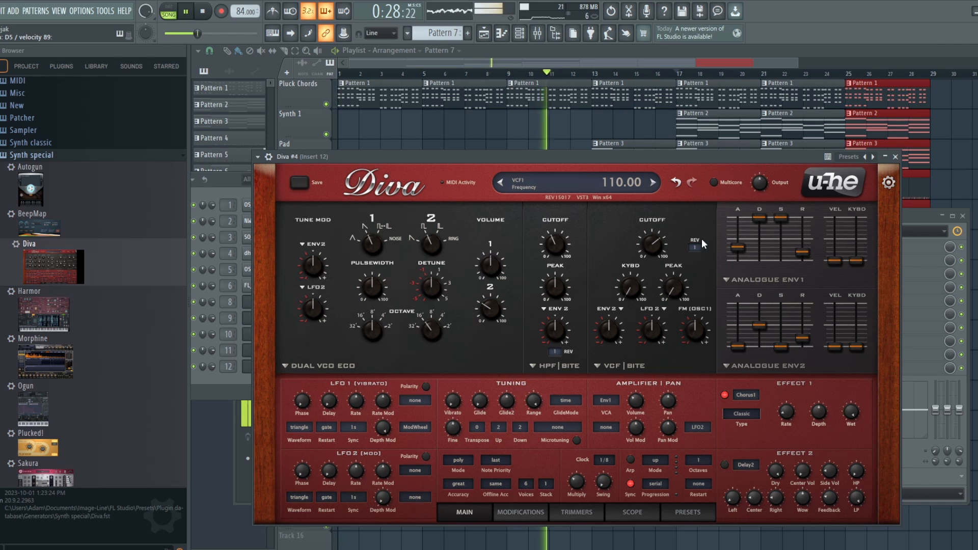
{"action": "left_click_drag", "start_coordinate": [658, 249], "coordinate": [658, 280]}
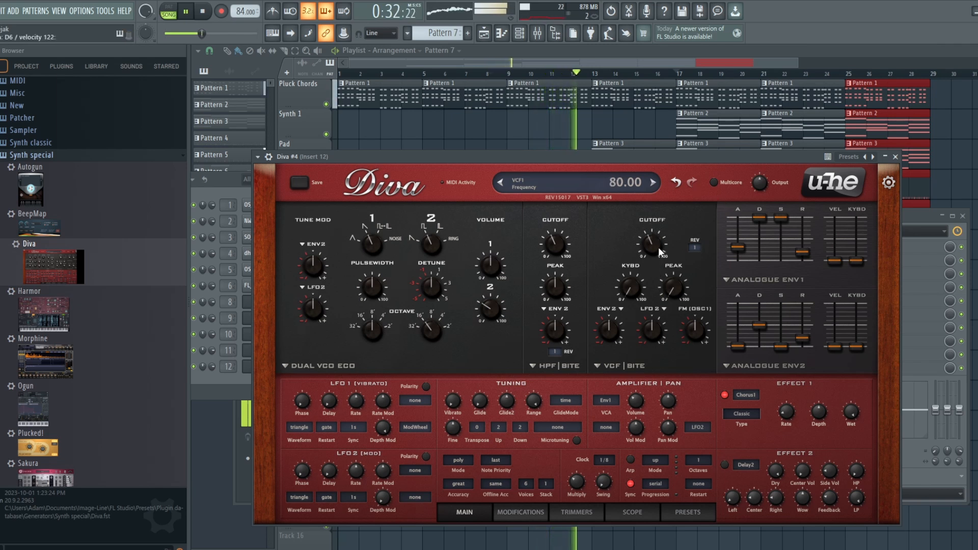
{"action": "left_click", "coordinate": [682, 511]}
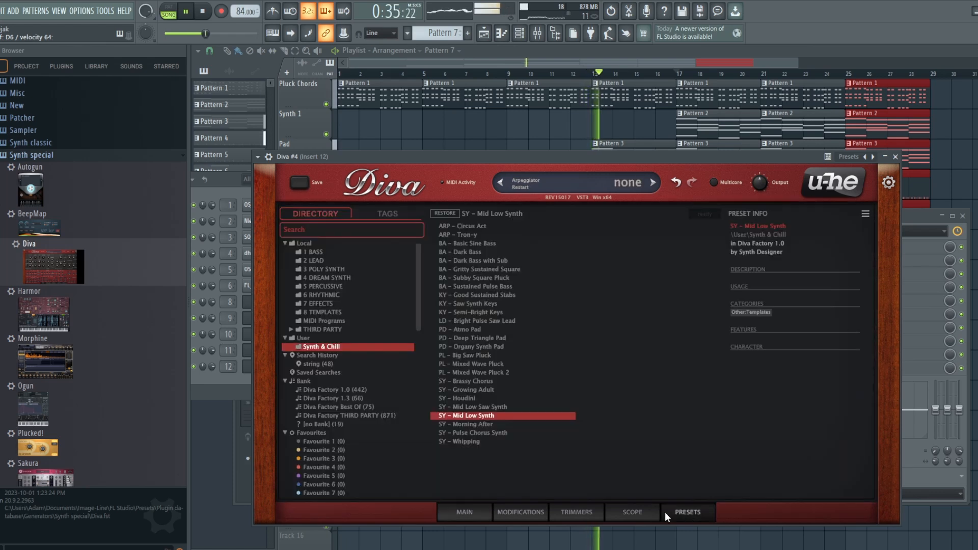
Audition the presets SY – Morning After, SY – Pulse Chorus Synth and SY – Whipping
{"action": "left_click", "coordinate": [479, 425]}
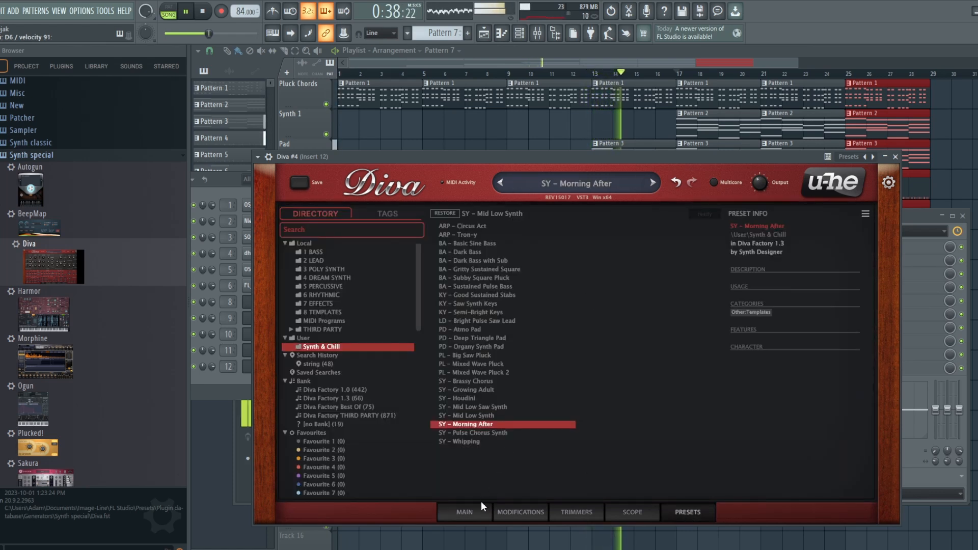
{"action": "left_click", "coordinate": [472, 433]}
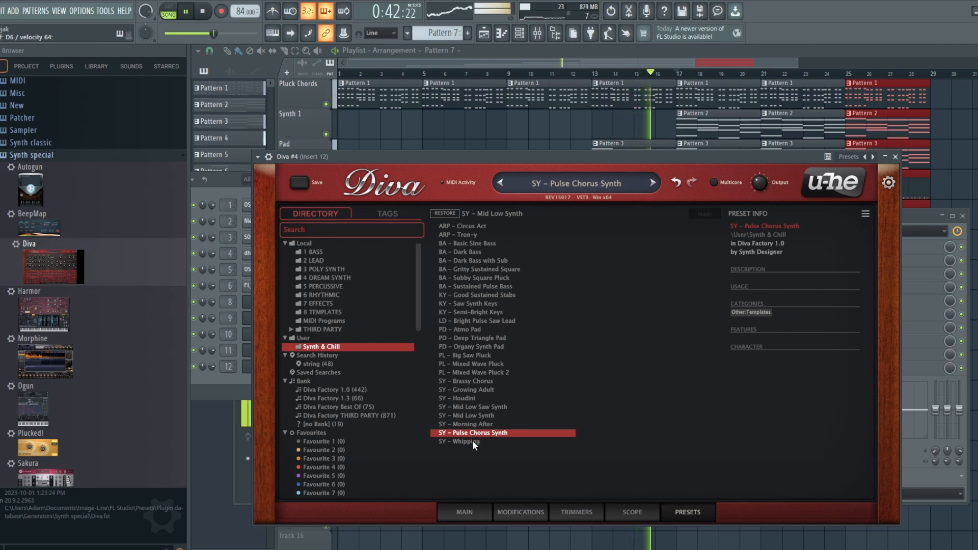
{"action": "left_click", "coordinate": [472, 440]}
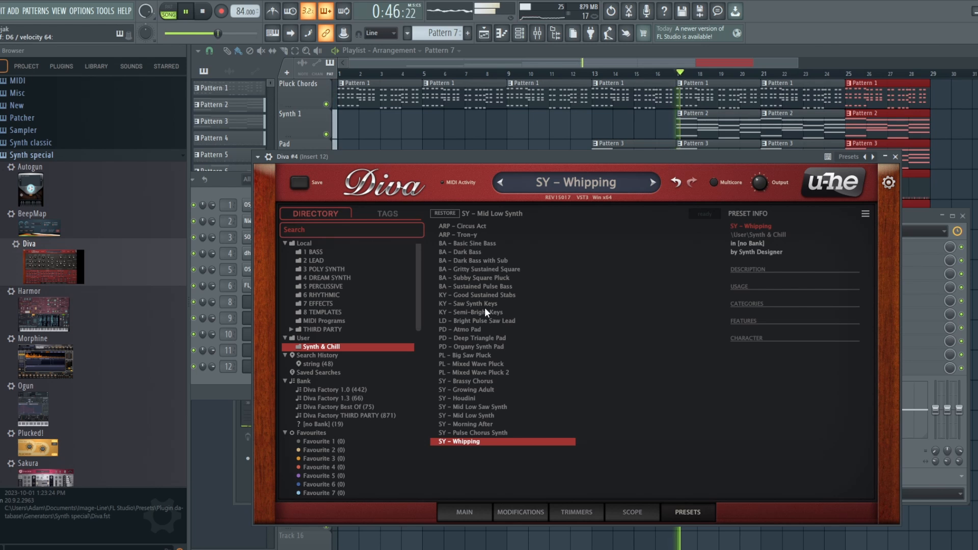
Reload LD – Bright Pulse Saw Lead, raise its high-pass frequency and lower the VCF cutoff to 48
{"action": "left_click", "coordinate": [481, 323]}
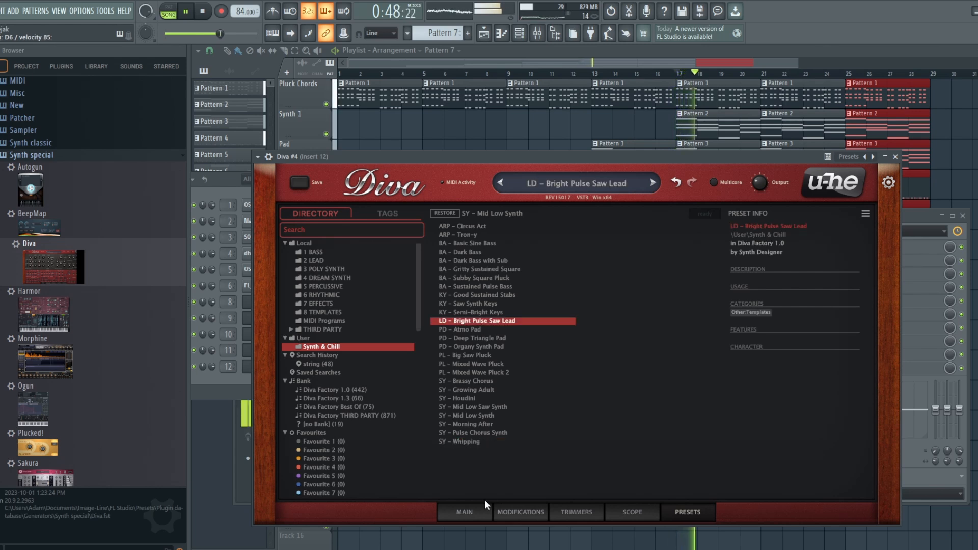
{"action": "left_click", "coordinate": [468, 507]}
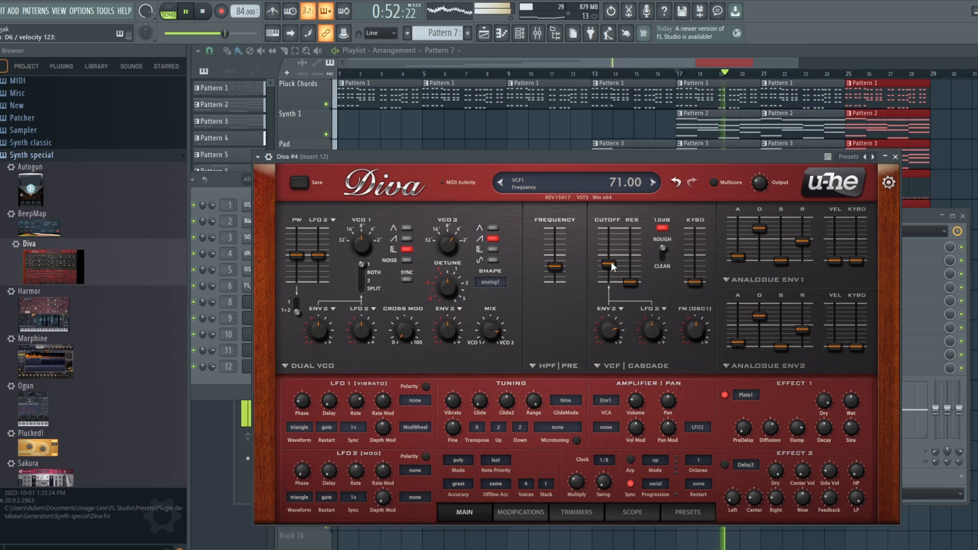
{"action": "left_click_drag", "start_coordinate": [610, 262], "coordinate": [610, 273]}
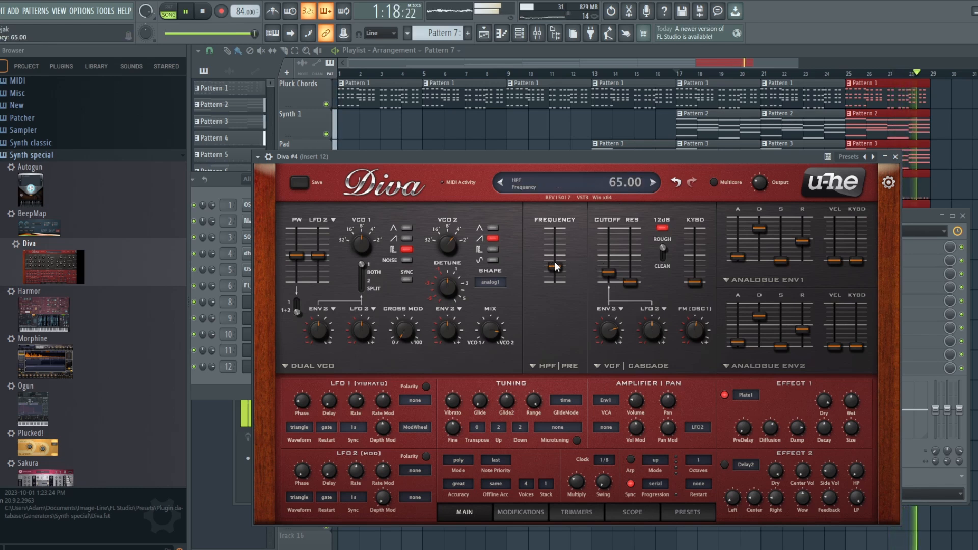
{"action": "left_click_drag", "start_coordinate": [554, 261], "coordinate": [555, 249]}
{"action": "left_click_drag", "start_coordinate": [606, 273], "coordinate": [606, 275]}
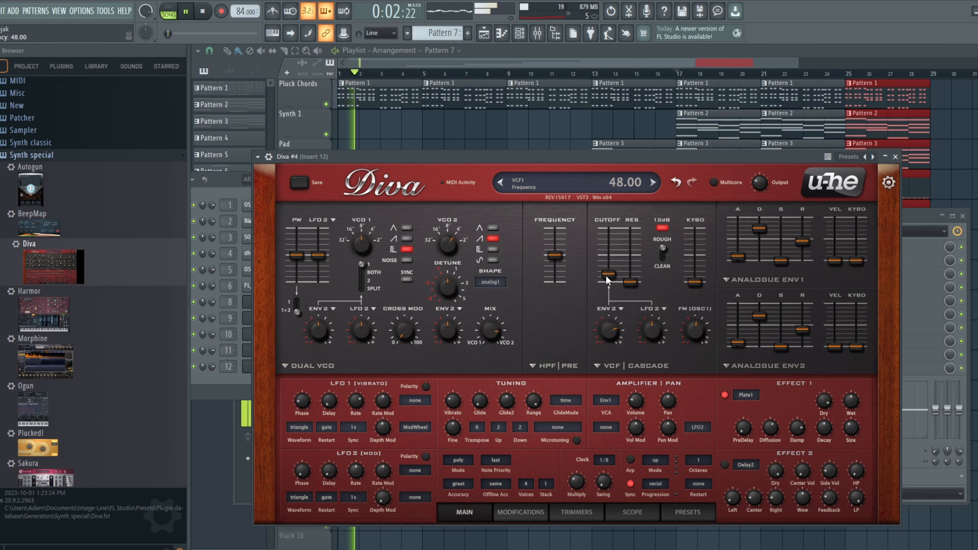
{"action": "mouse_move", "coordinate": [613, 338]}
{"action": "left_mouse_down"}
{"action": "mouse_move", "coordinate": [613, 346]}
{"action": "mouse_move", "coordinate": [613, 335]}
{"action": "left_mouse_up"}
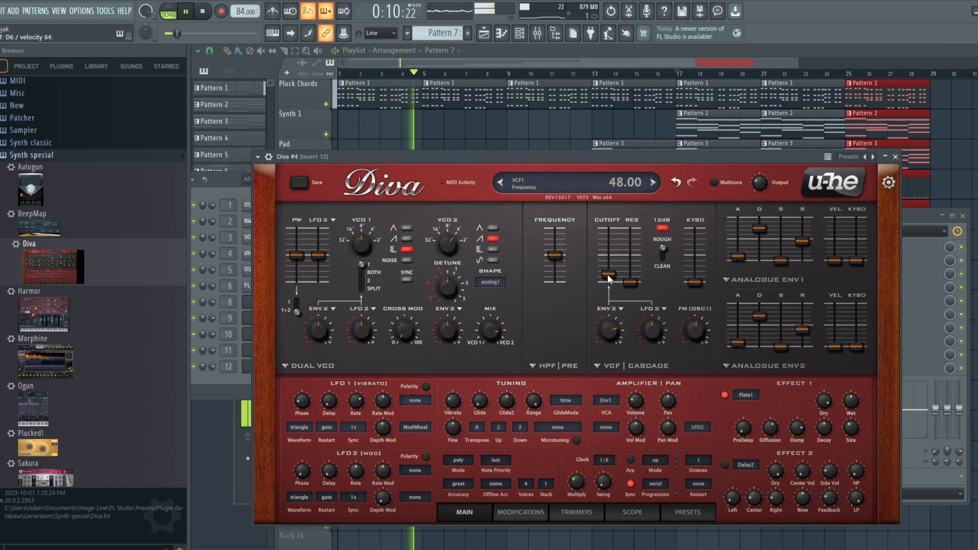
Return to the playlist and place a Pattern 7 clip on Track 6 at bar 21
{"action": "left_click", "coordinate": [519, 34]}
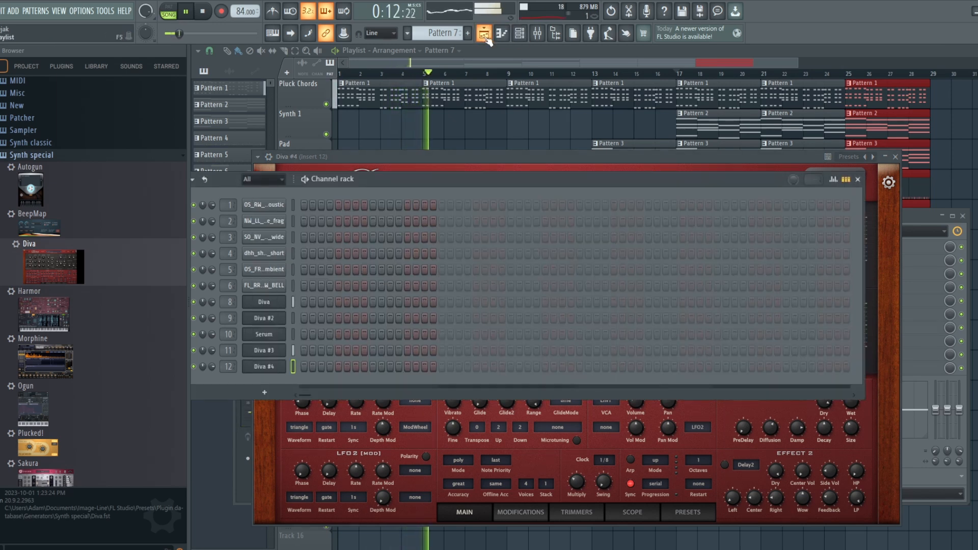
{"action": "left_click", "coordinate": [532, 60]}
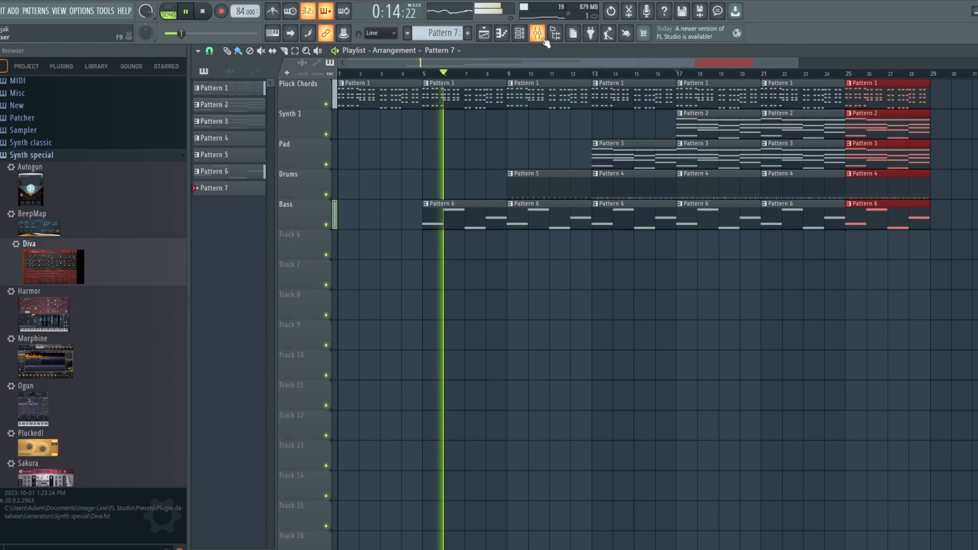
{"action": "left_click", "coordinate": [524, 36]}
{"action": "left_click", "coordinate": [502, 34]}
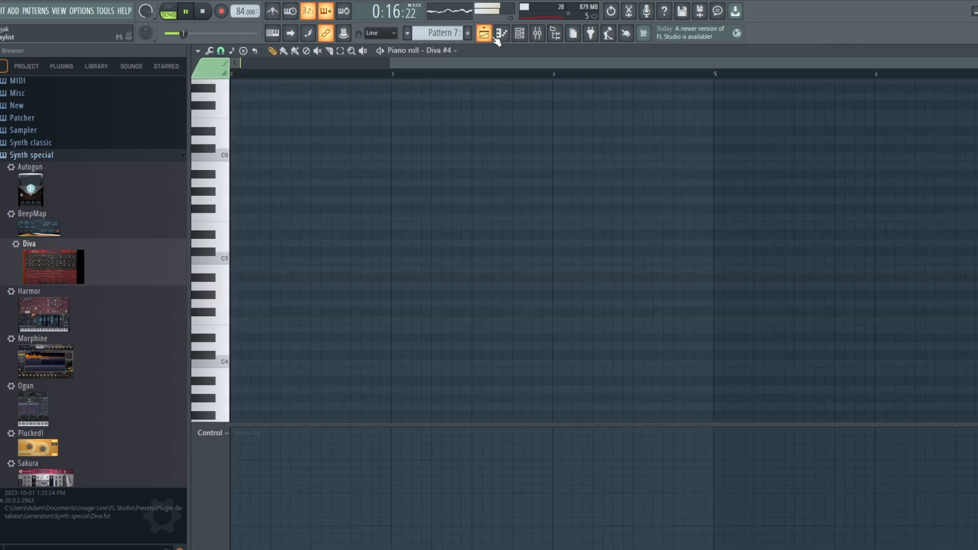
{"action": "left_click", "coordinate": [500, 35]}
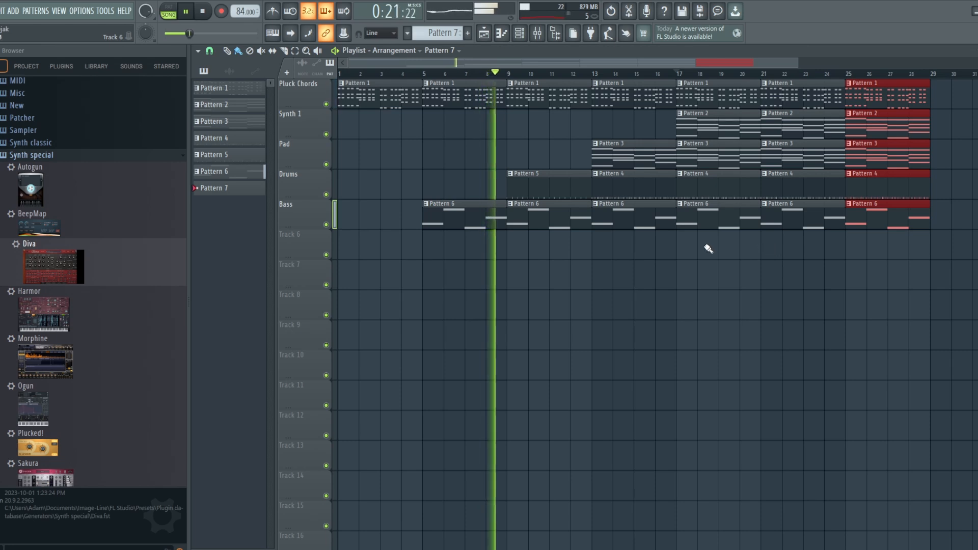
{"action": "left_click", "coordinate": [766, 246]}
Stop playback and open the Diva #4 piano roll of Pattern 7, showing it from bar 1
{"action": "left_click", "coordinate": [519, 34]}
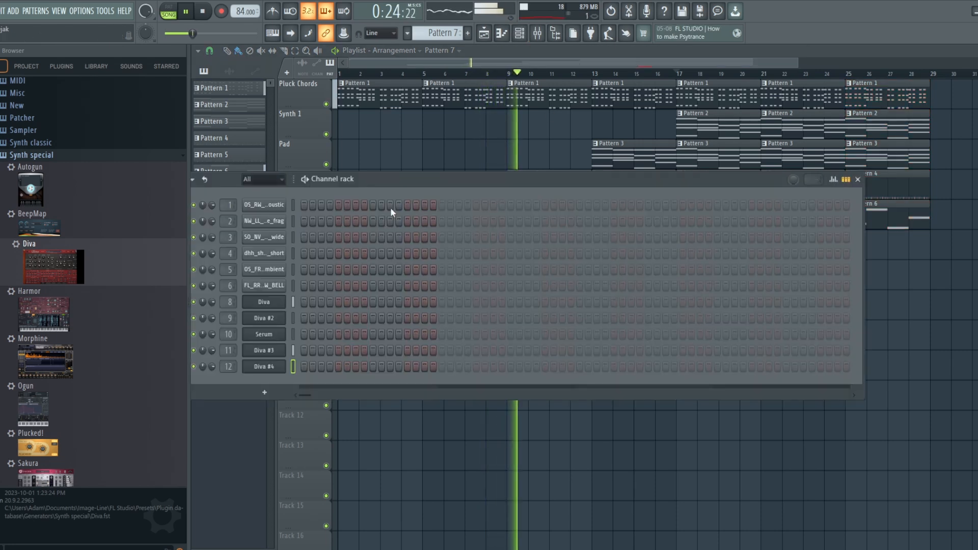
{"action": "left_click", "coordinate": [519, 40]}
{"action": "left_click", "coordinate": [208, 12]}
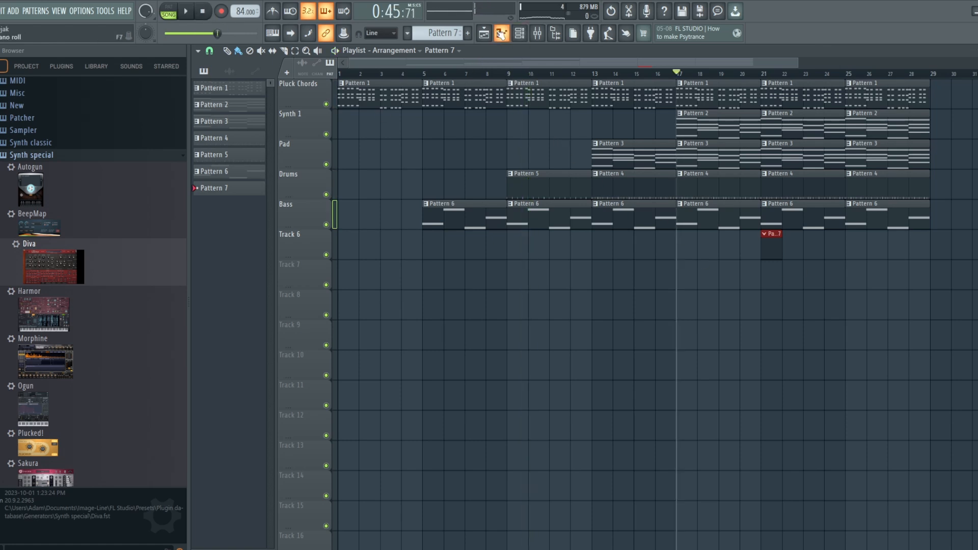
{"action": "left_click", "coordinate": [503, 35]}
{"action": "left_click", "coordinate": [484, 34]}
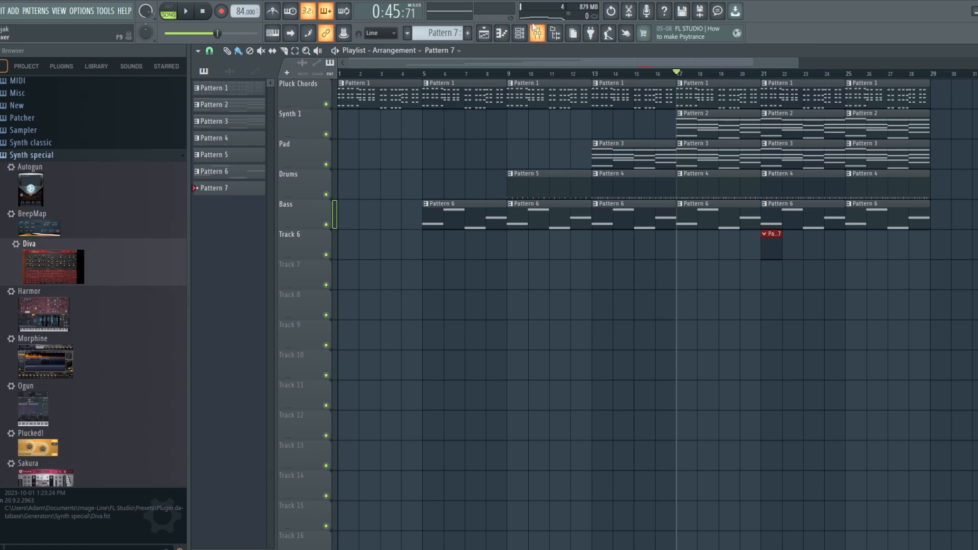
{"action": "left_click", "coordinate": [502, 33]}
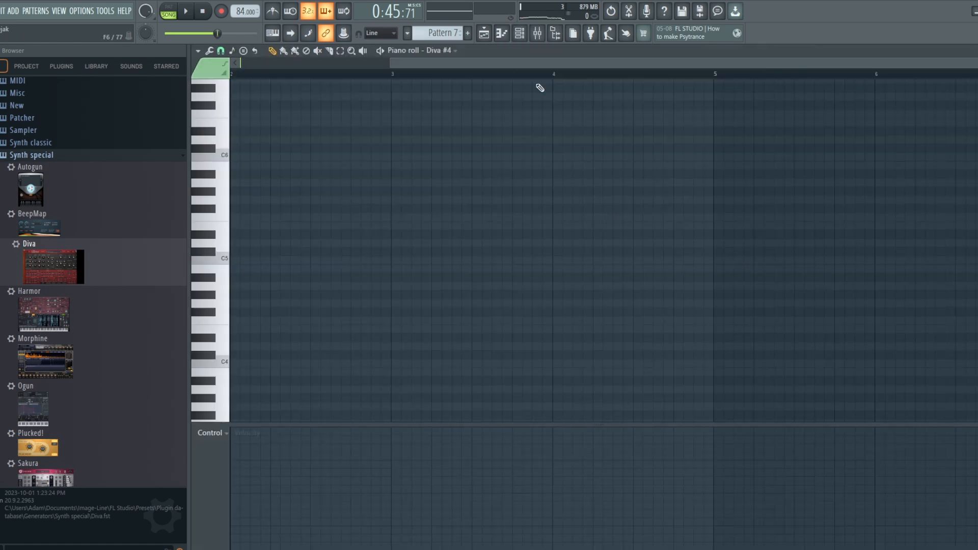
{"action": "left_click_drag", "start_coordinate": [541, 68], "coordinate": [361, 64]}
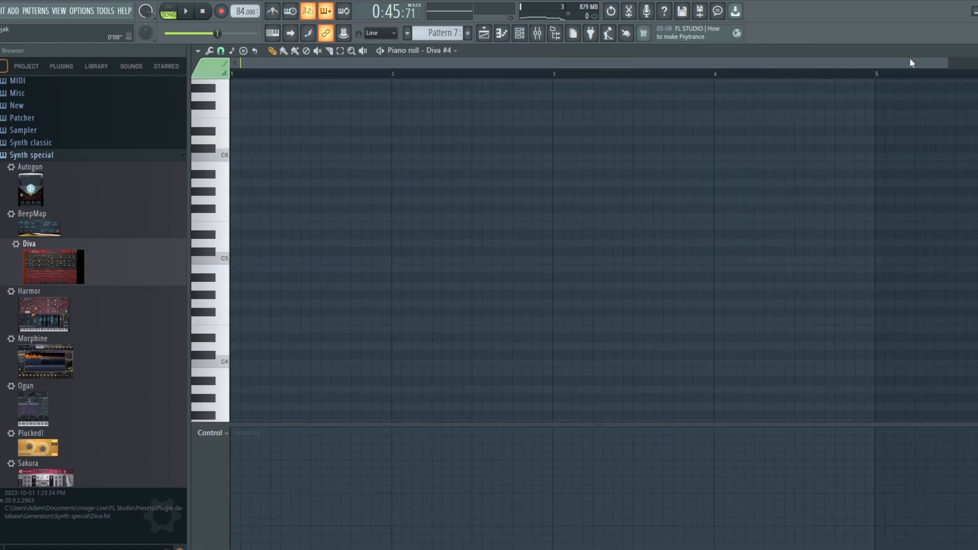
{"action": "left_click_drag", "start_coordinate": [952, 64], "coordinate": [960, 64]}
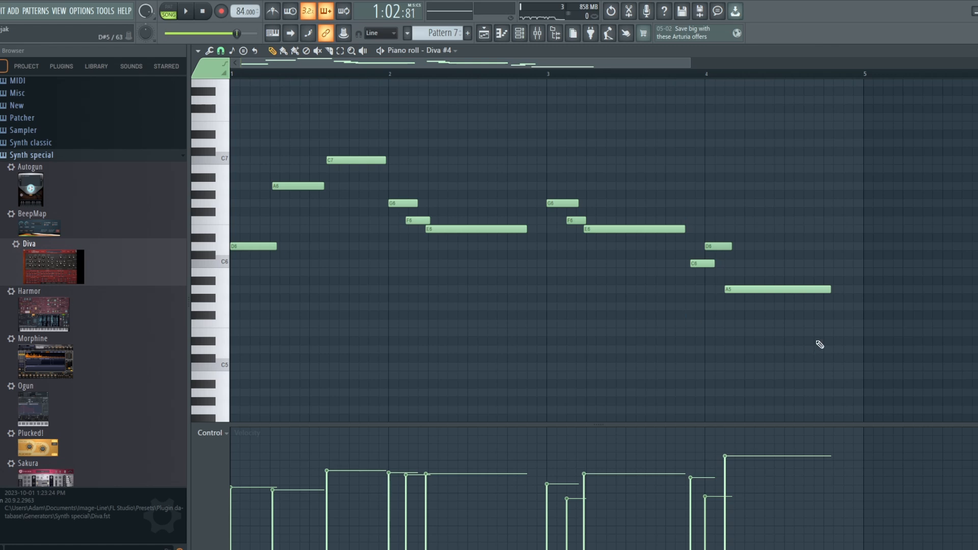
Select all notes of the Diva #4 melody, listen to it with the song and transpose it down one octave
{"action": "left_click_drag", "start_coordinate": [819, 345], "coordinate": [253, 120]}
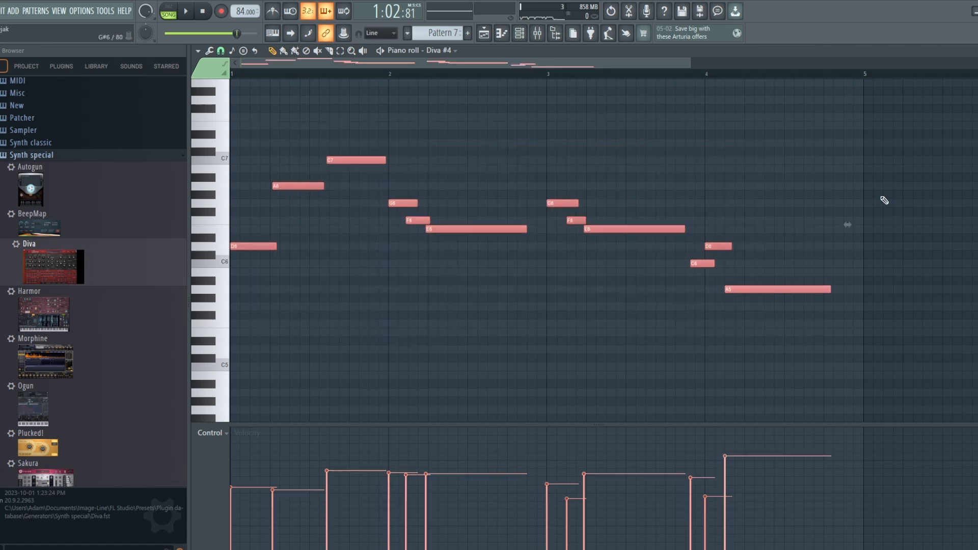
{"action": "key", "text": "space"}
{"action": "key", "text": "space"}
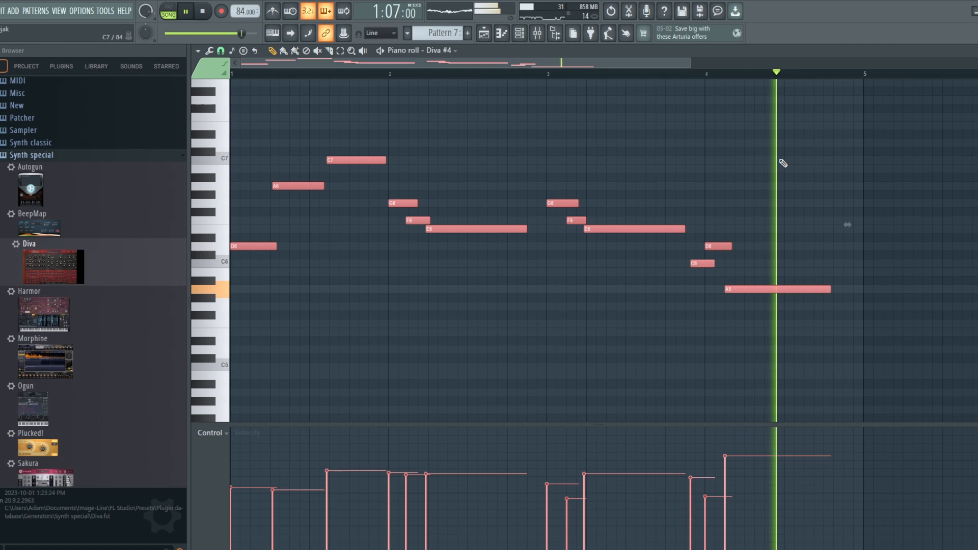
{"action": "key", "text": "space"}
{"action": "key", "text": "ctrl+Down"}
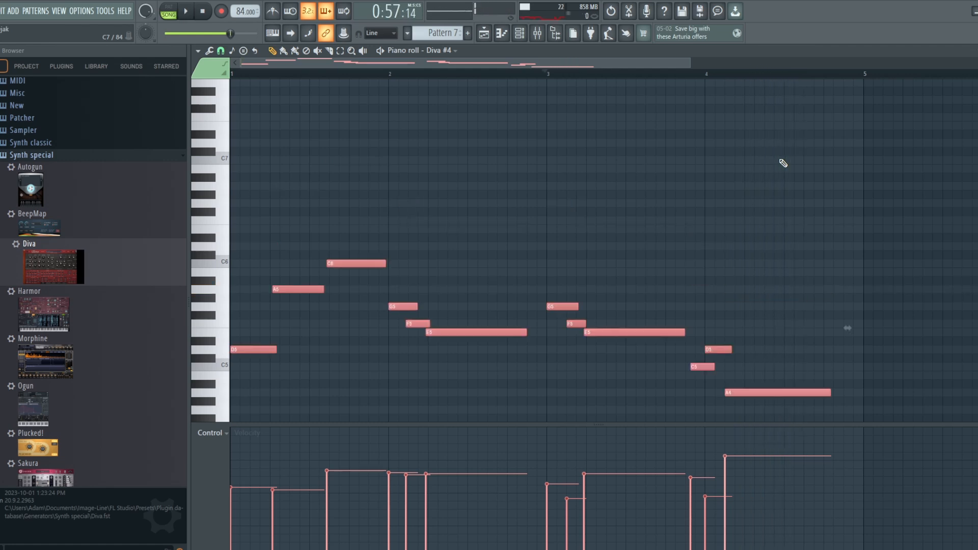
Play the song and lower the Insert 12 fader in the mixer to -1.8 dB
{"action": "key", "text": "space"}
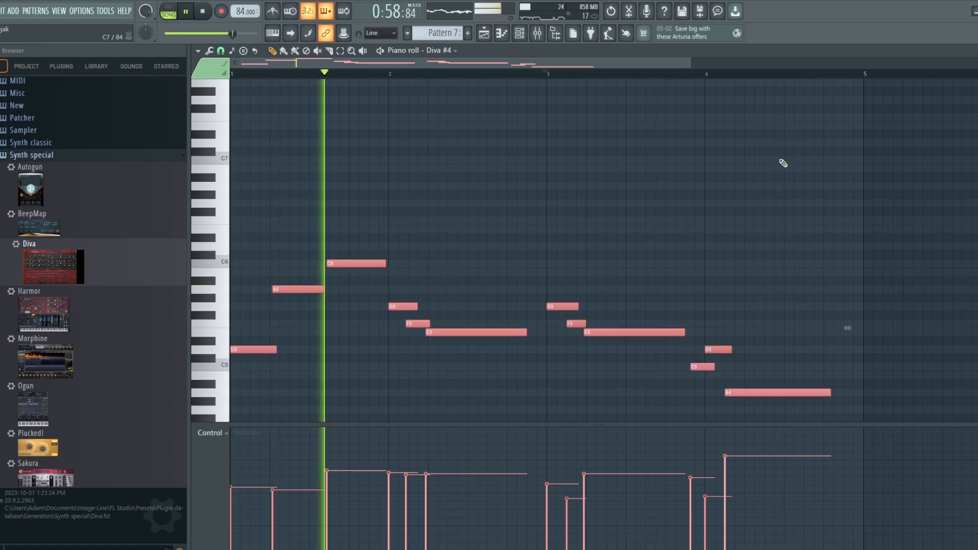
{"action": "left_click", "coordinate": [537, 33]}
{"action": "left_click_drag", "start_coordinate": [566, 364], "coordinate": [567, 372]}
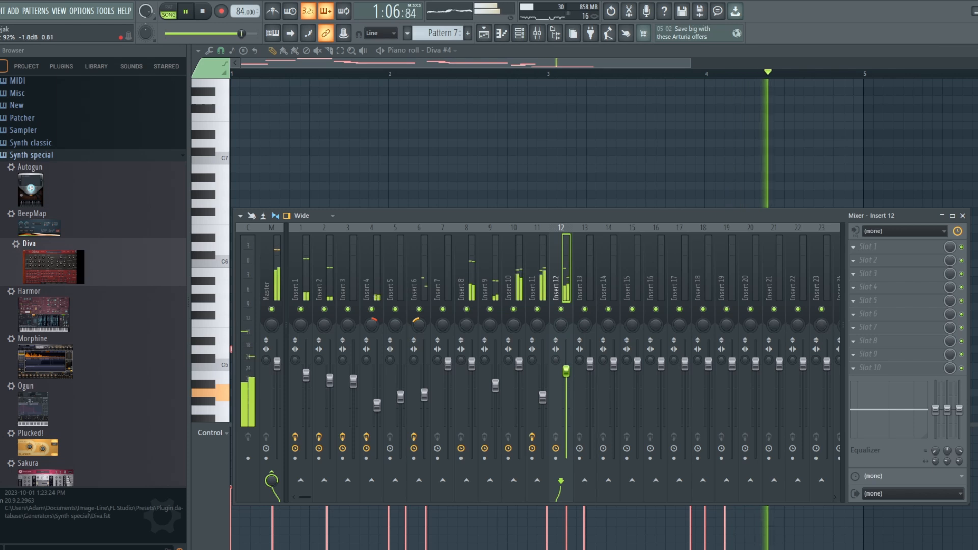
Review the Diva #4 synth settings during playback, then return to Insert 12 in the mixer and stop the song
{"action": "left_click", "coordinate": [854, 246]}
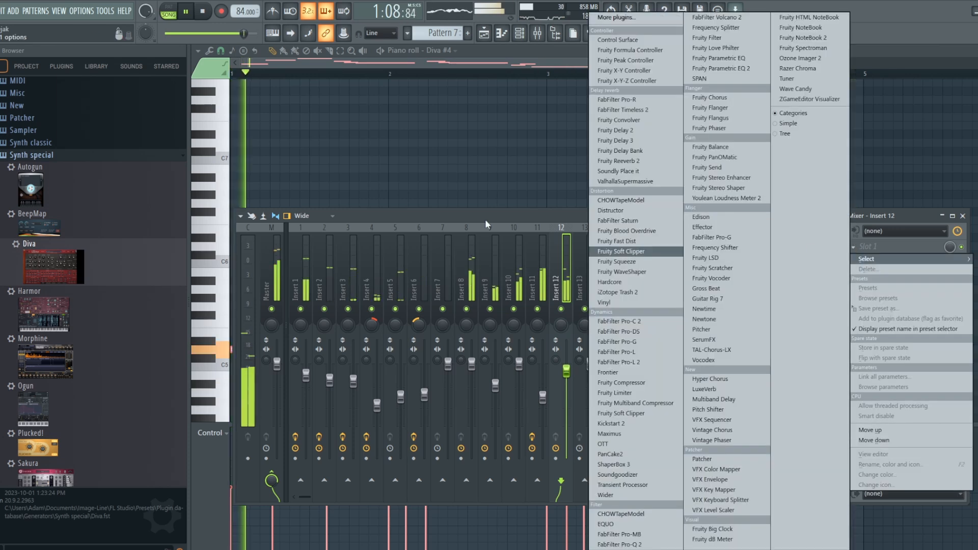
{"action": "left_click", "coordinate": [470, 212]}
{"action": "left_click", "coordinate": [520, 33]}
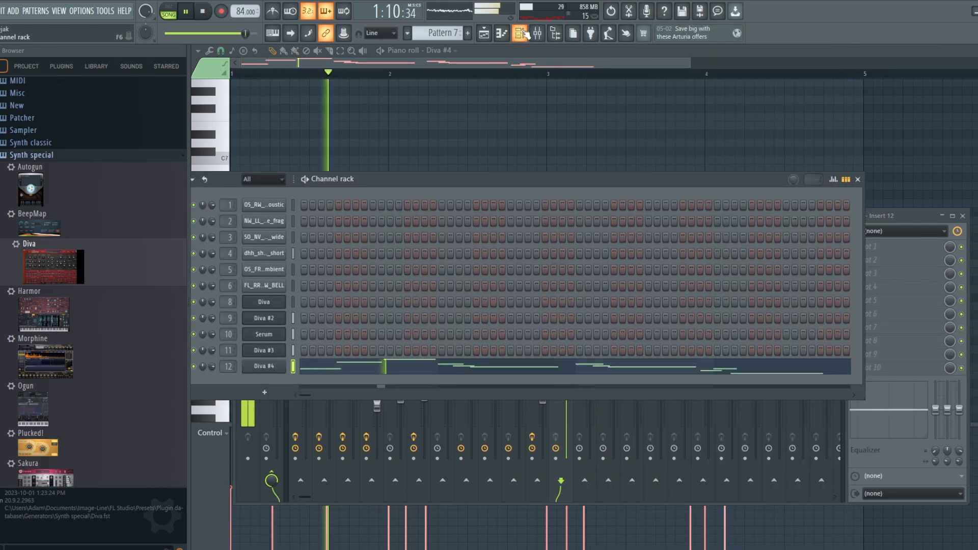
{"action": "left_click", "coordinate": [258, 367]}
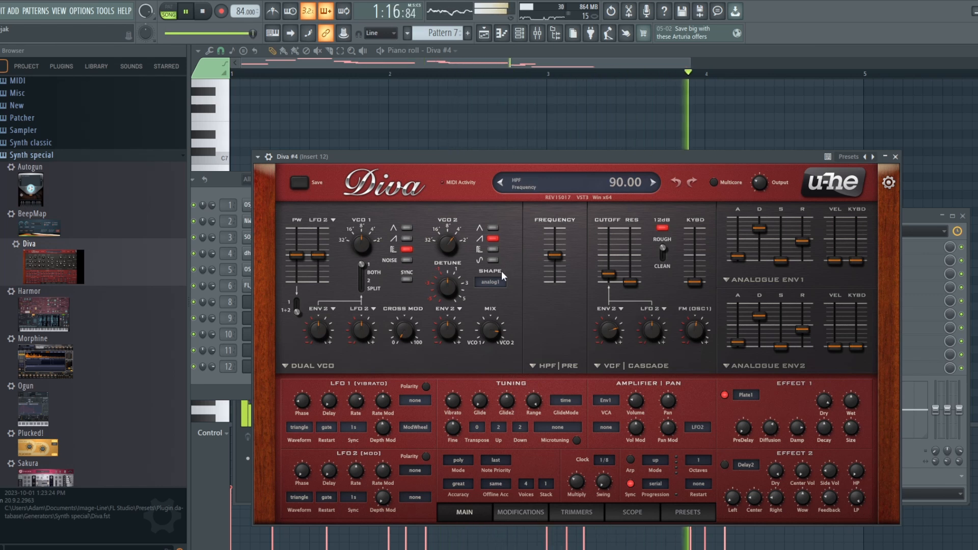
{"action": "left_click", "coordinate": [919, 214]}
{"action": "key", "text": "space"}
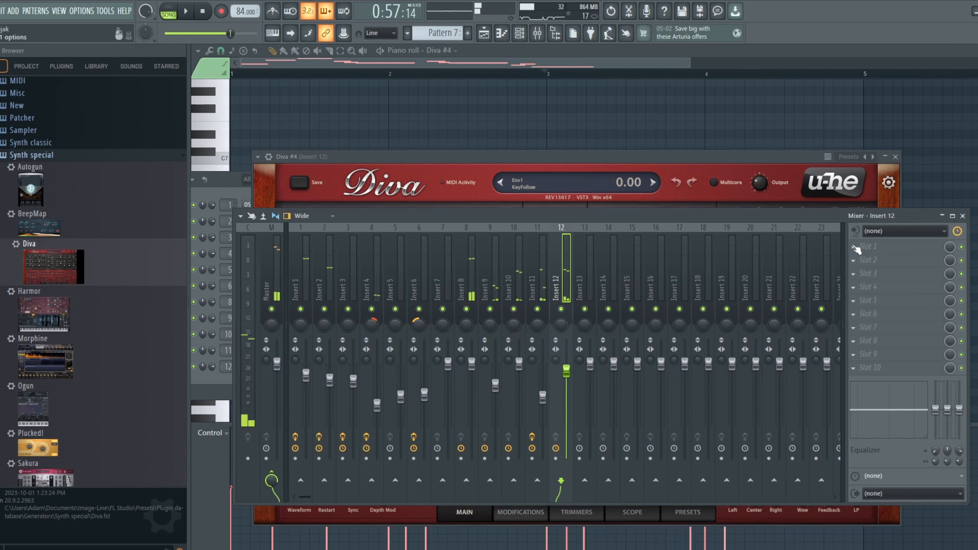
Load CHOWTapeModel in the first effect slot of Insert 12 and set its flutter depth to 0.65 during playback
{"action": "left_click", "coordinate": [857, 248]}
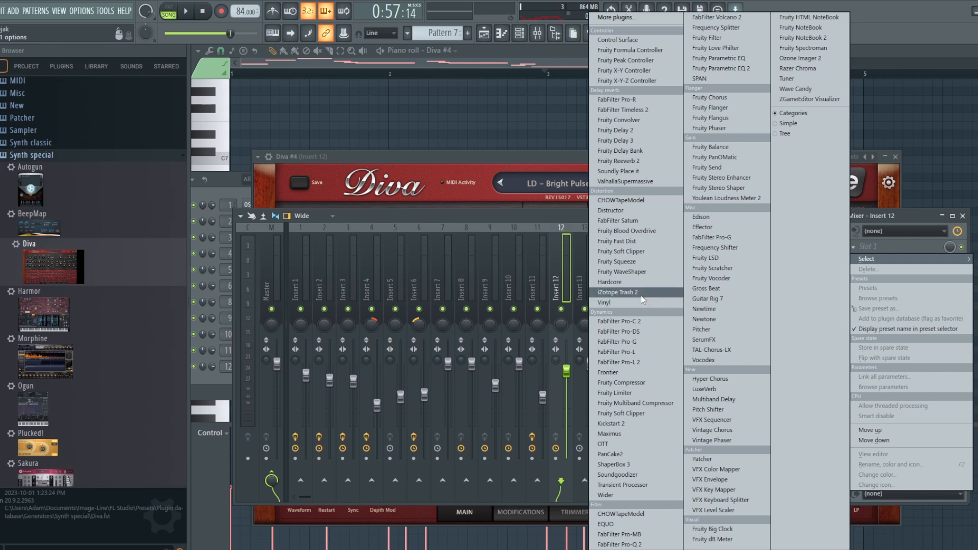
{"action": "left_click", "coordinate": [621, 200]}
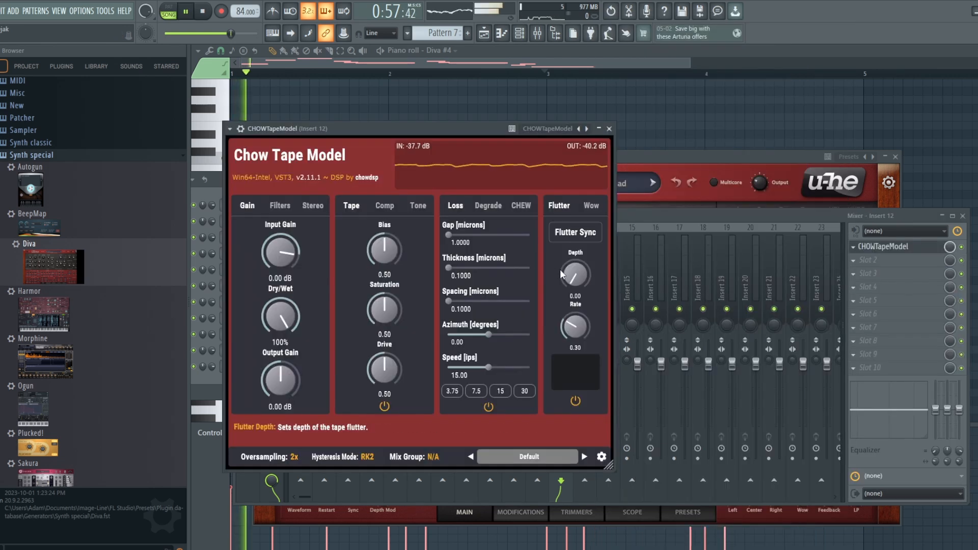
{"action": "key", "text": "space"}
{"action": "left_click_drag", "start_coordinate": [585, 273], "coordinate": [571, 173]}
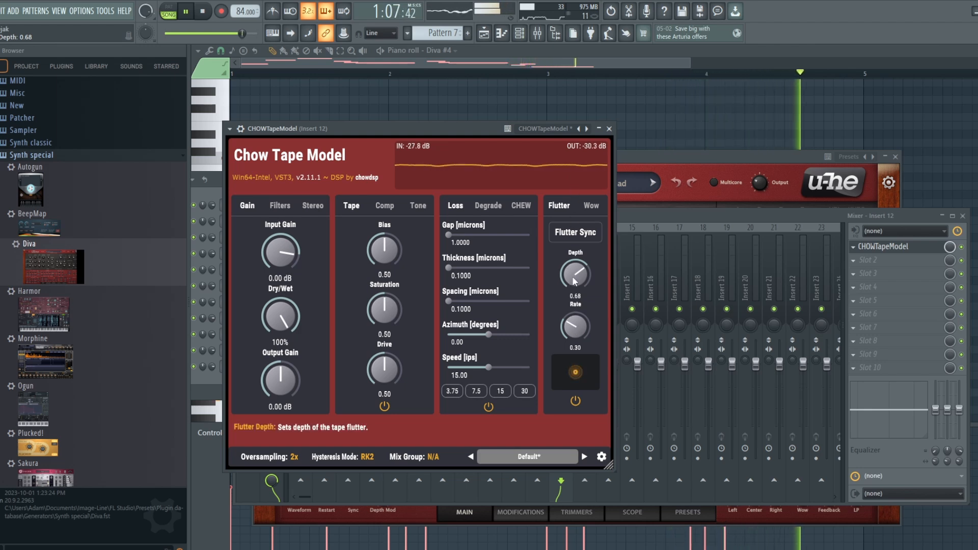
{"action": "left_click_drag", "start_coordinate": [573, 276], "coordinate": [573, 279]}
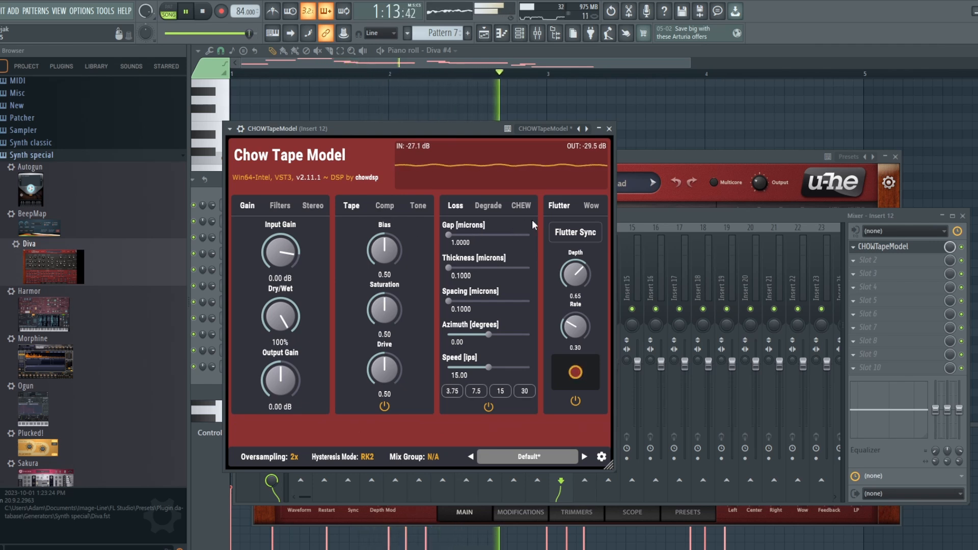
Enable the tape model's Degrade section, restart the song and set the degrade depth to 0.23
{"action": "left_click", "coordinate": [489, 205]}
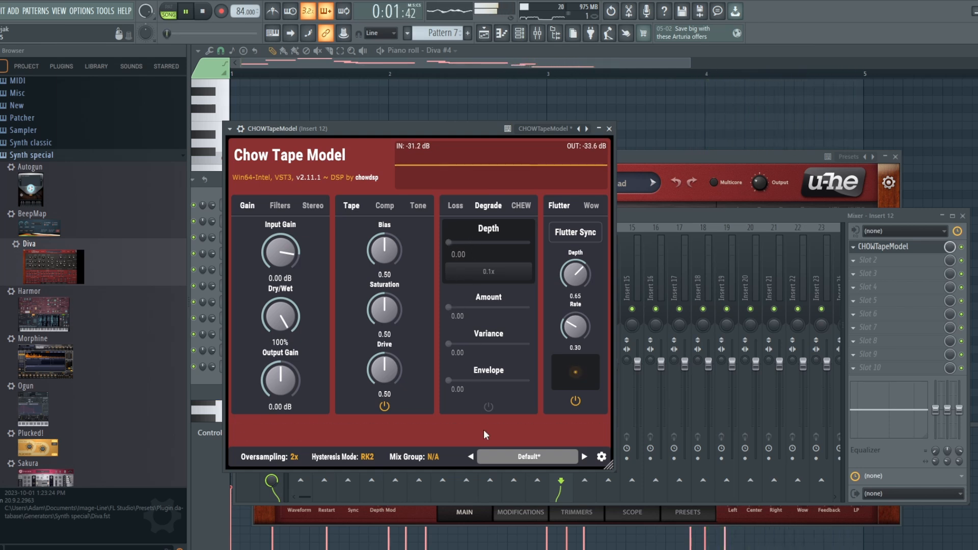
{"action": "left_click", "coordinate": [489, 407]}
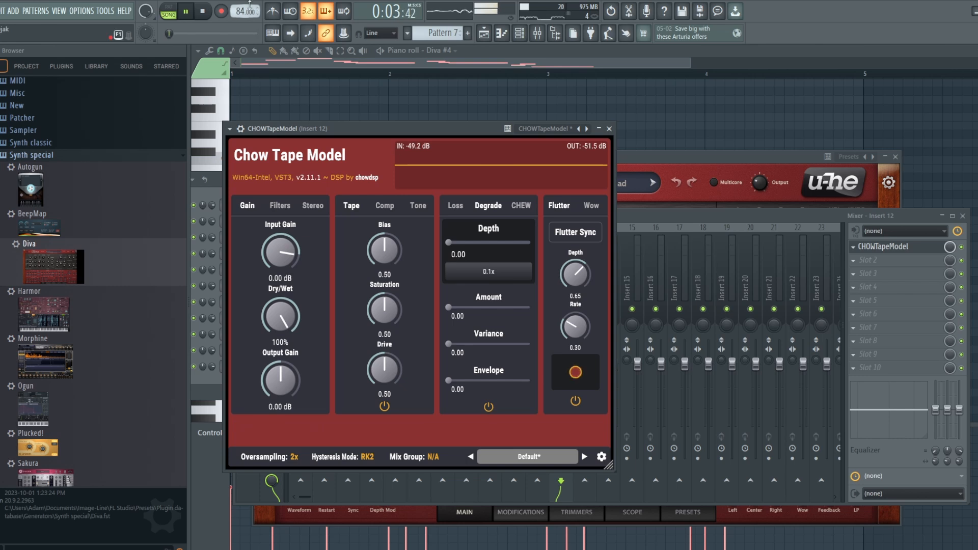
{"action": "left_click", "coordinate": [206, 11]}
{"action": "left_click", "coordinate": [187, 17]}
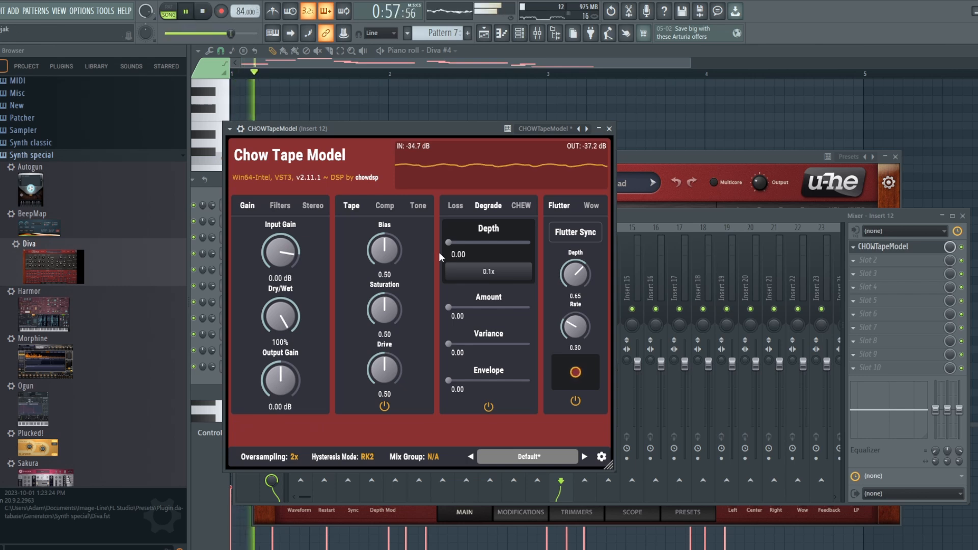
{"action": "left_click_drag", "start_coordinate": [447, 247], "coordinate": [469, 248]}
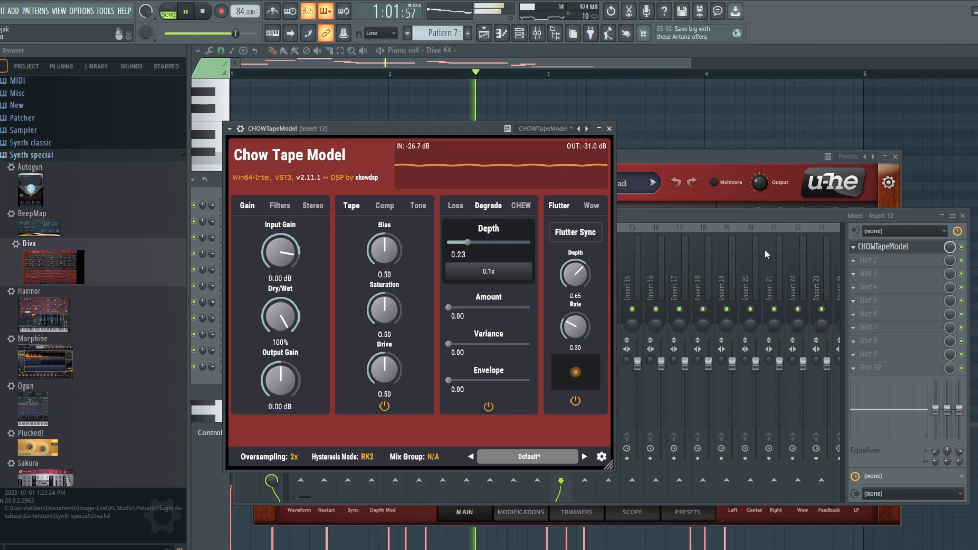
Set the tape model's degrade amount to 0.05 and its variance to 0.17
{"action": "left_click", "coordinate": [662, 212]}
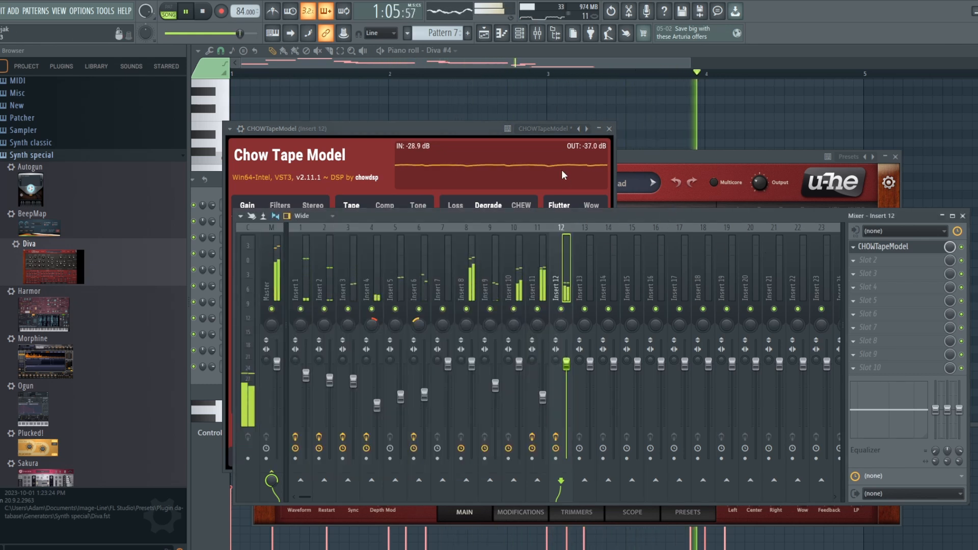
{"action": "left_click", "coordinate": [445, 131]}
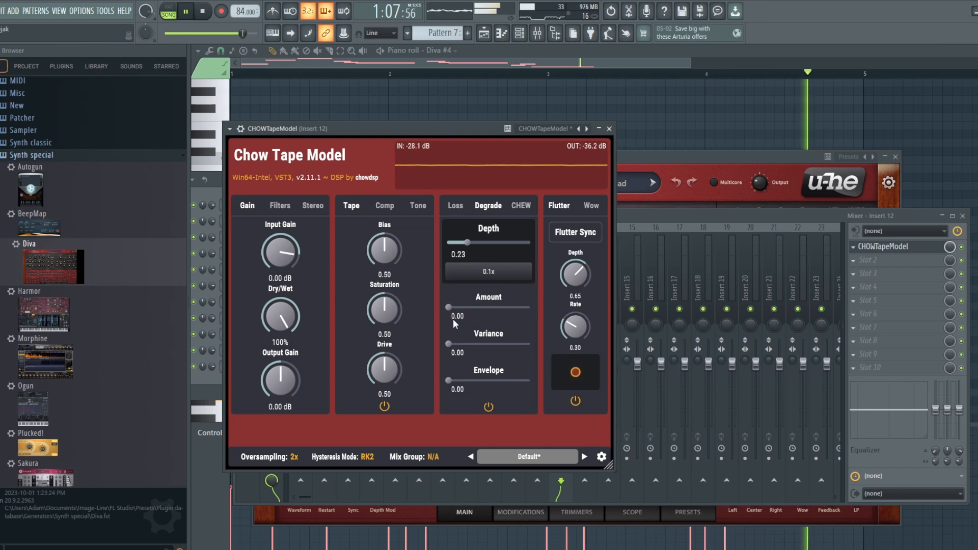
{"action": "left_click_drag", "start_coordinate": [449, 307], "coordinate": [426, 307]}
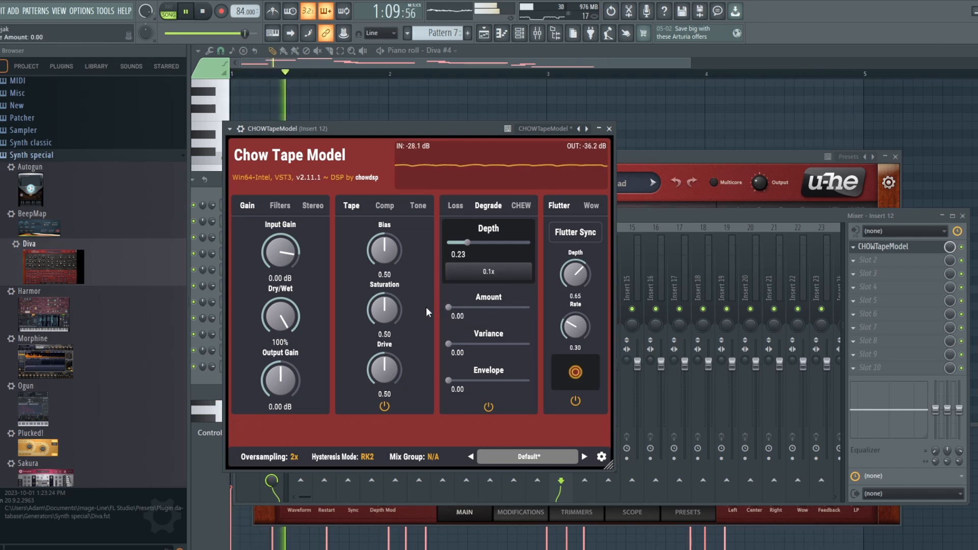
{"action": "left_click", "coordinate": [452, 305]}
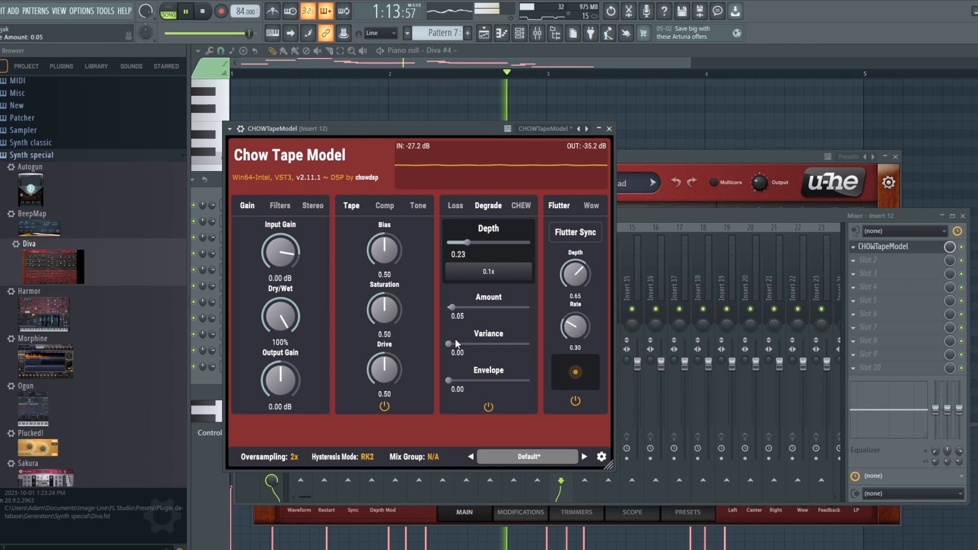
{"action": "mouse_move", "coordinate": [447, 345]}
{"action": "left_mouse_down"}
{"action": "mouse_move", "coordinate": [479, 346]}
{"action": "mouse_move", "coordinate": [462, 345]}
{"action": "left_mouse_up"}
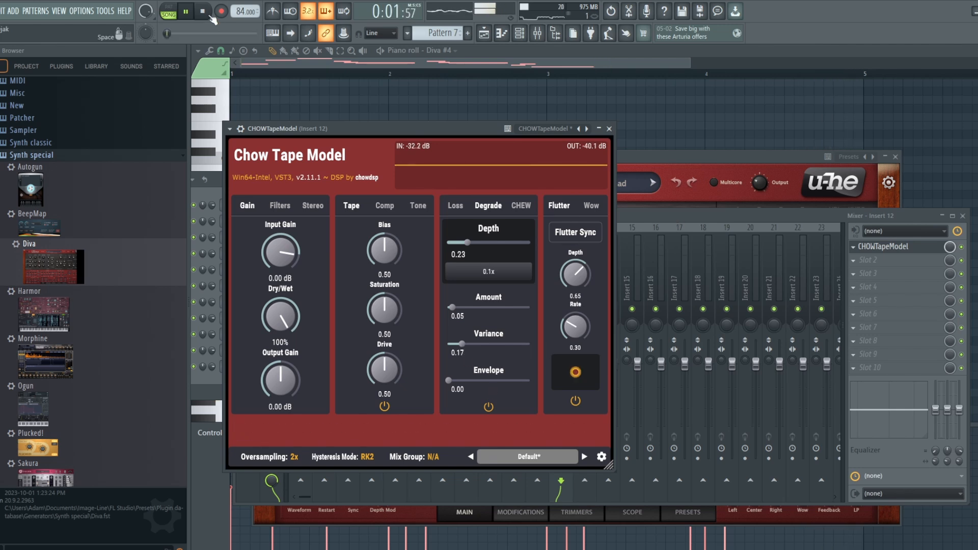
Restart the song, load OTT in Insert 12's second effect slot at 18% depth, raise the track's fader slightly and stop playback
{"action": "left_click", "coordinate": [191, 14]}
{"action": "left_click", "coordinate": [191, 14]}
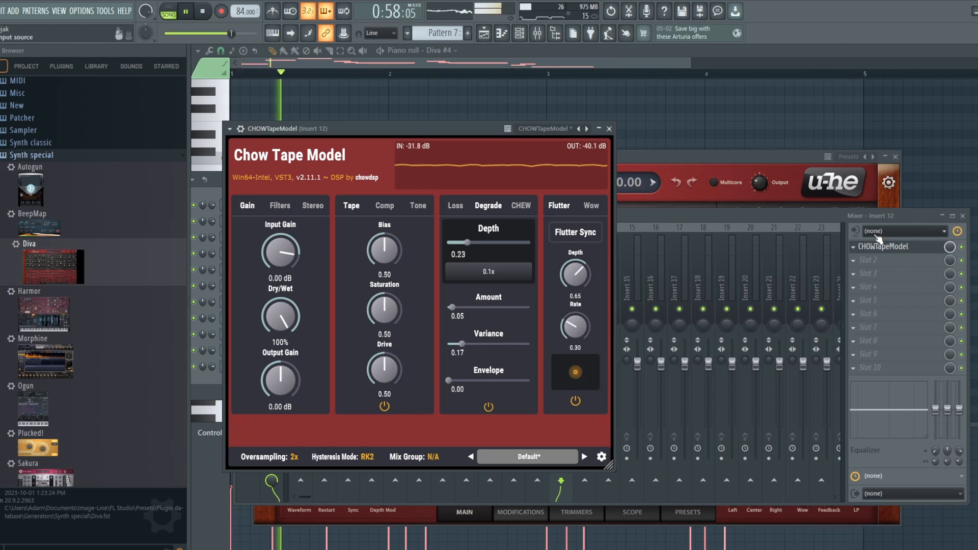
{"action": "left_click", "coordinate": [733, 219]}
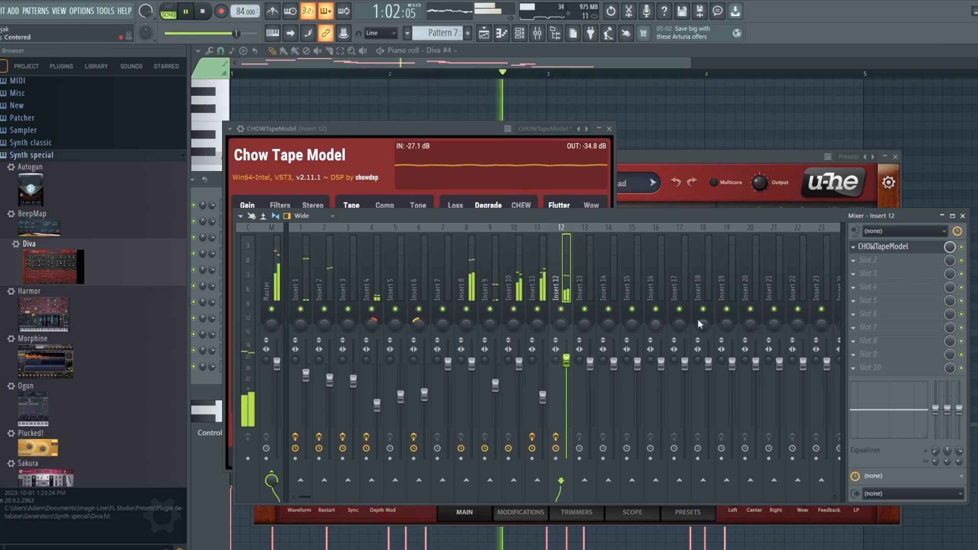
{"action": "left_click", "coordinate": [853, 265]}
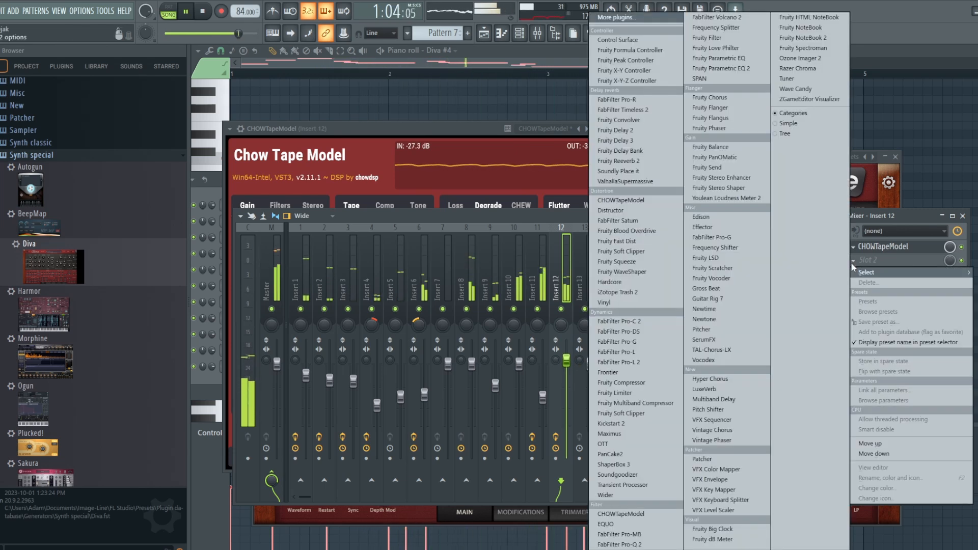
{"action": "left_click", "coordinate": [616, 444]}
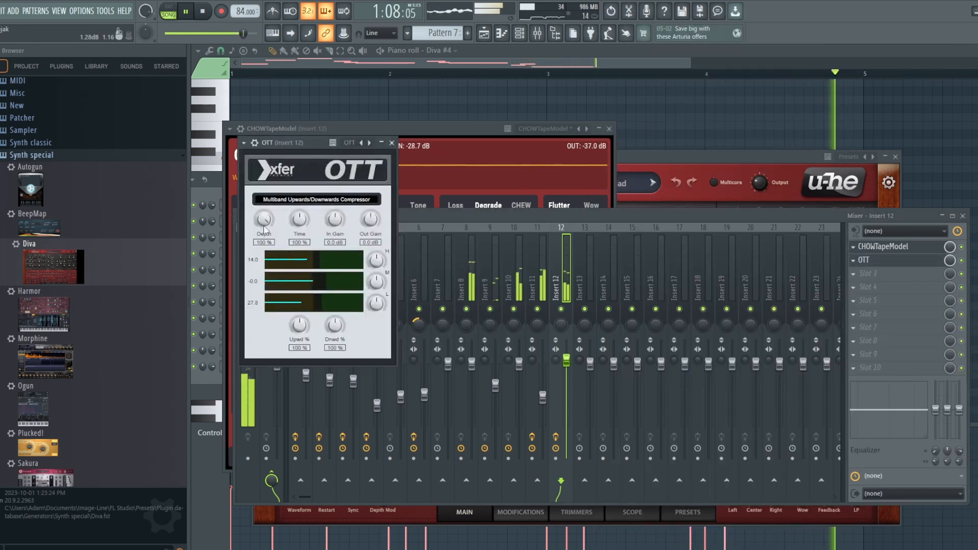
{"action": "left_click_drag", "start_coordinate": [268, 278], "coordinate": [268, 328]}
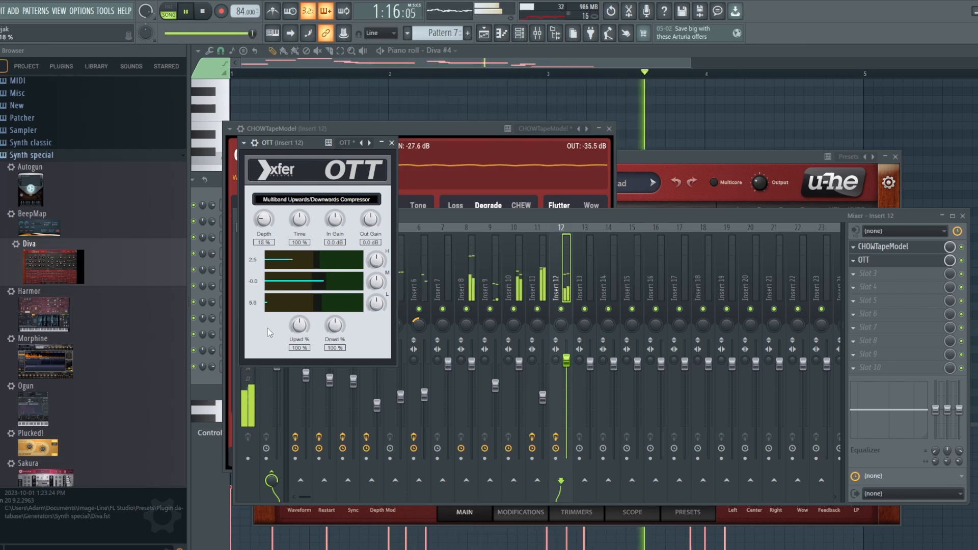
{"action": "left_click_drag", "start_coordinate": [567, 361], "coordinate": [566, 359]}
{"action": "key", "text": "space"}
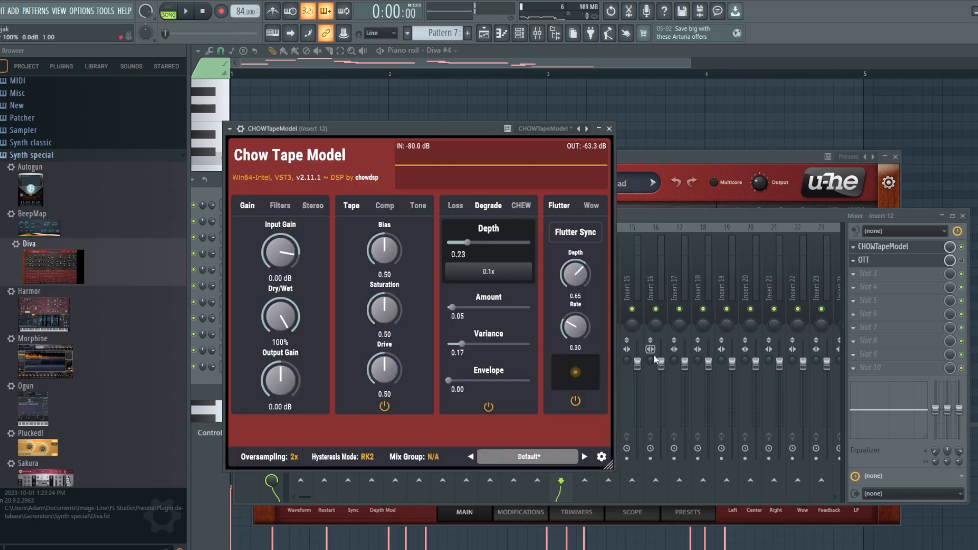
Switch the tape model's Degrade section off and back on, and check its output with short playback tests
{"action": "left_click", "coordinate": [686, 218]}
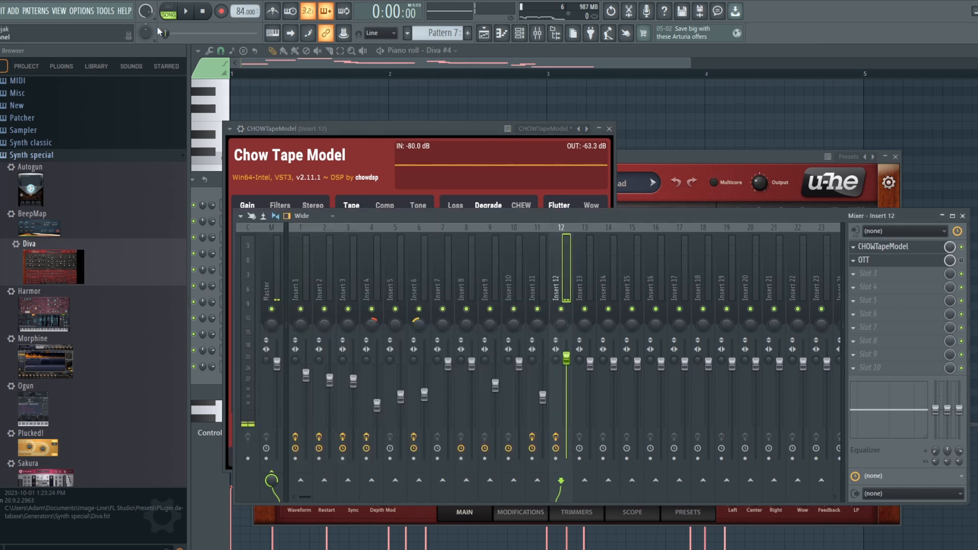
{"action": "left_click", "coordinate": [421, 127]}
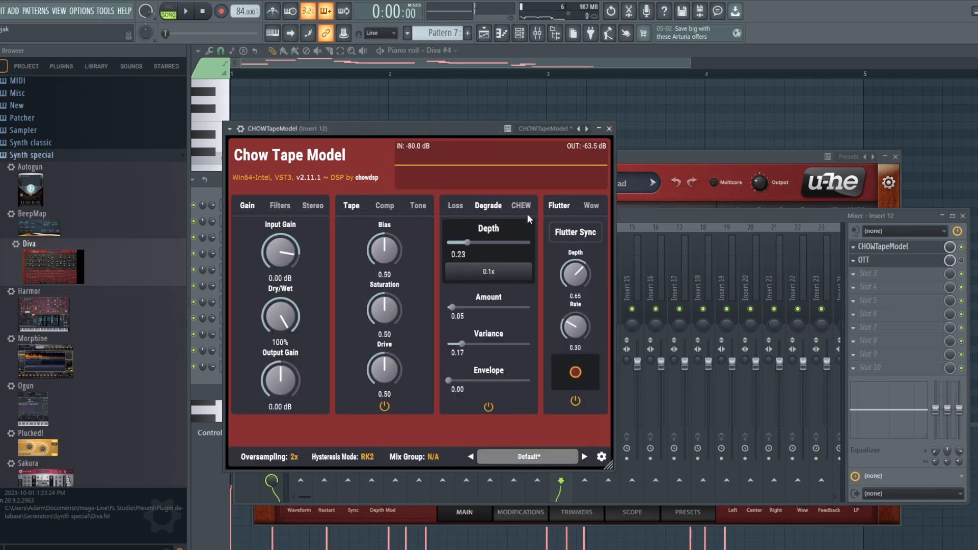
{"action": "left_click", "coordinate": [492, 409]}
{"action": "left_click", "coordinate": [492, 408]}
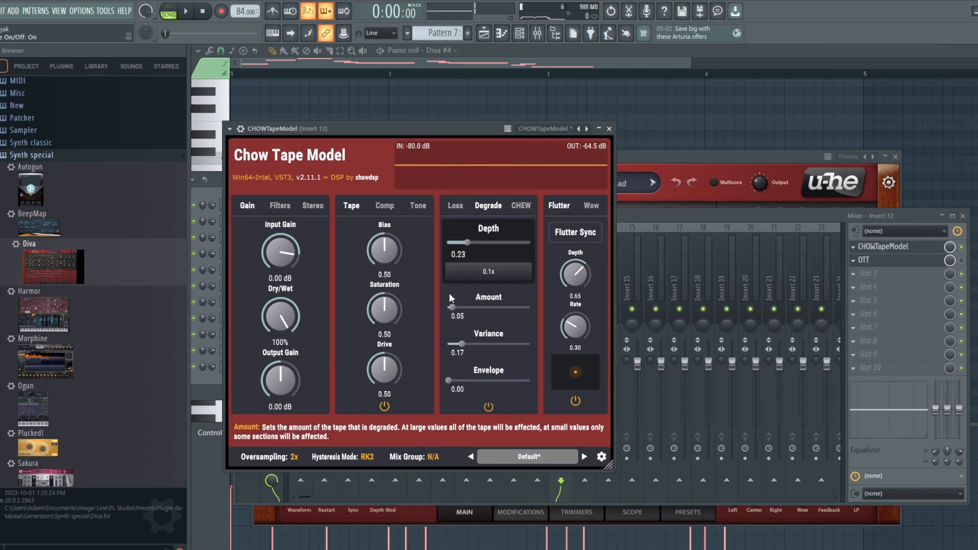
{"action": "left_click", "coordinate": [453, 306]}
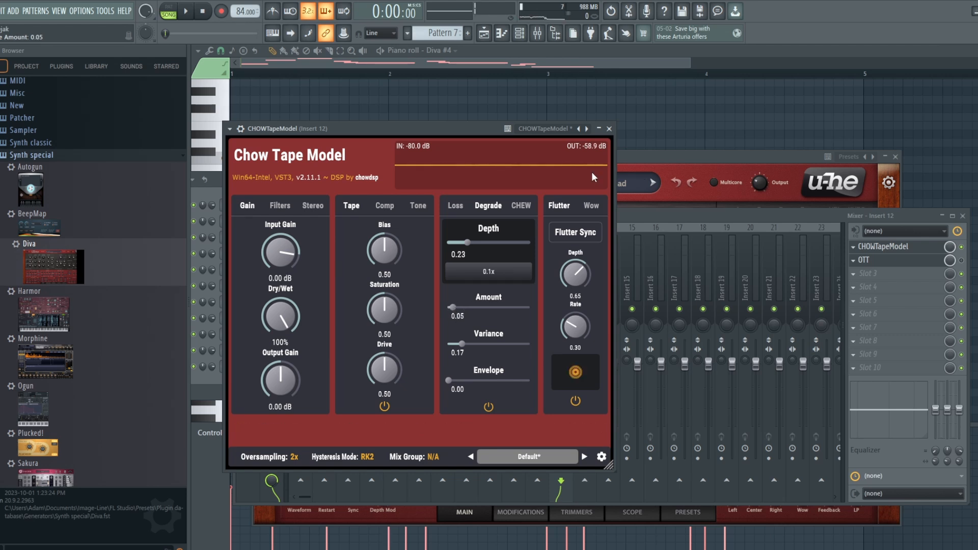
{"action": "left_click", "coordinate": [186, 11]}
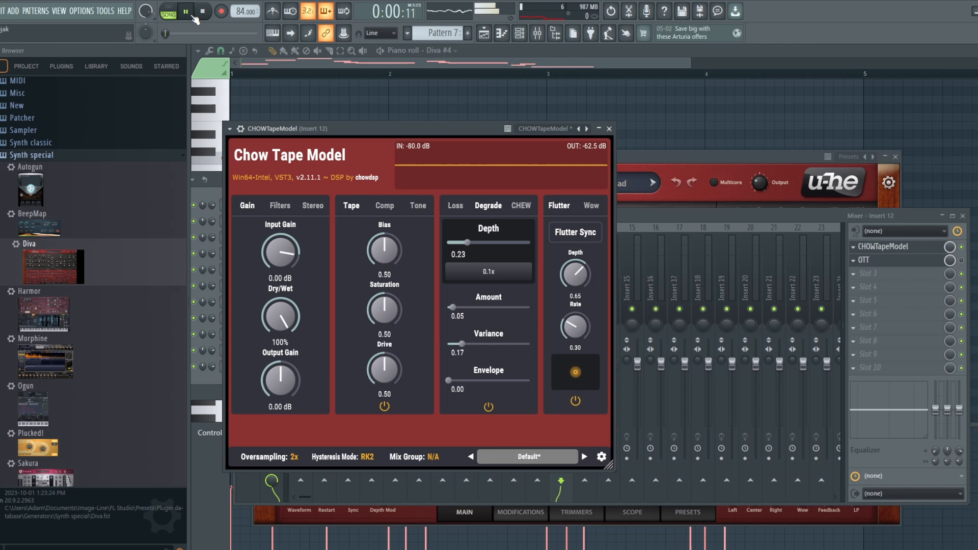
{"action": "left_click", "coordinate": [193, 16]}
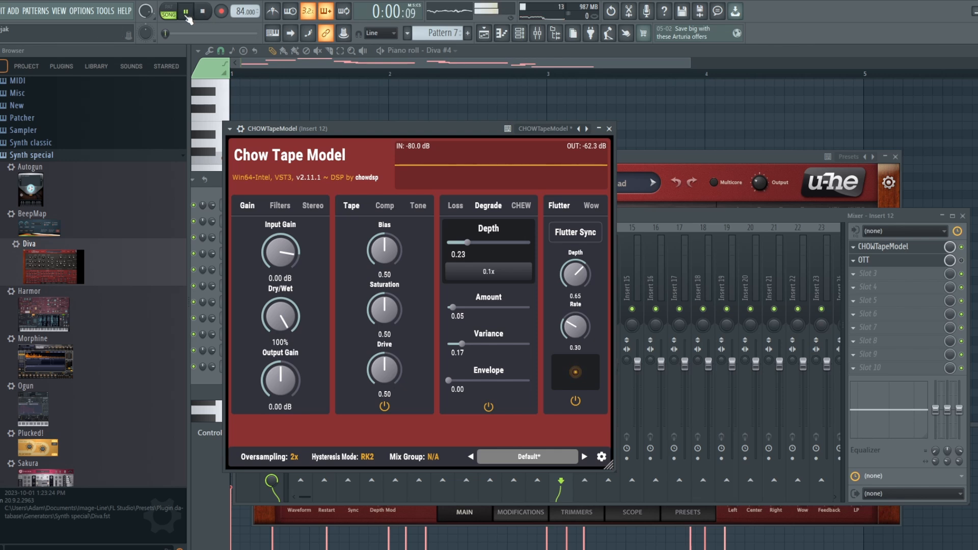
{"action": "left_click", "coordinate": [186, 14]}
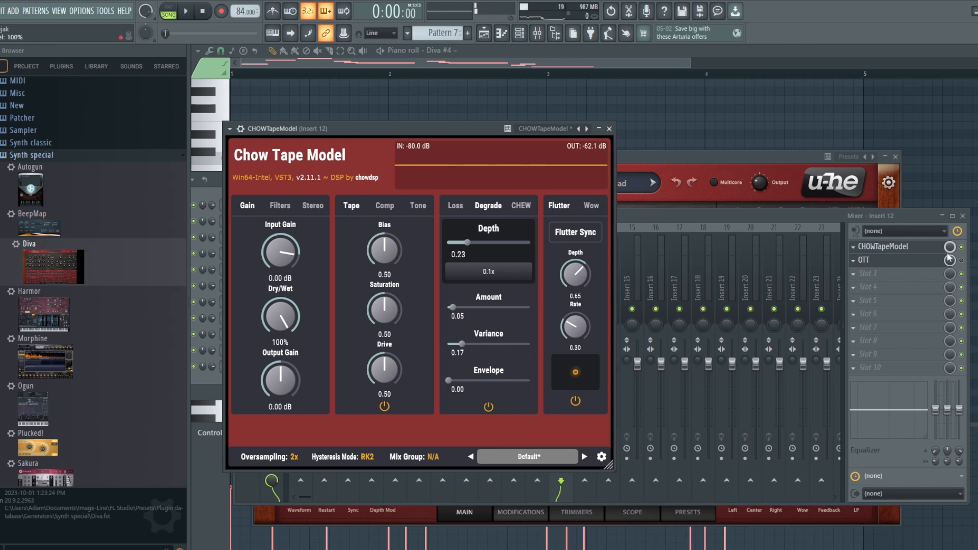
Re-enable OTT on Insert 12, play the song from the start and return to the CHOWTapeModel settings
{"action": "left_click", "coordinate": [964, 262]}
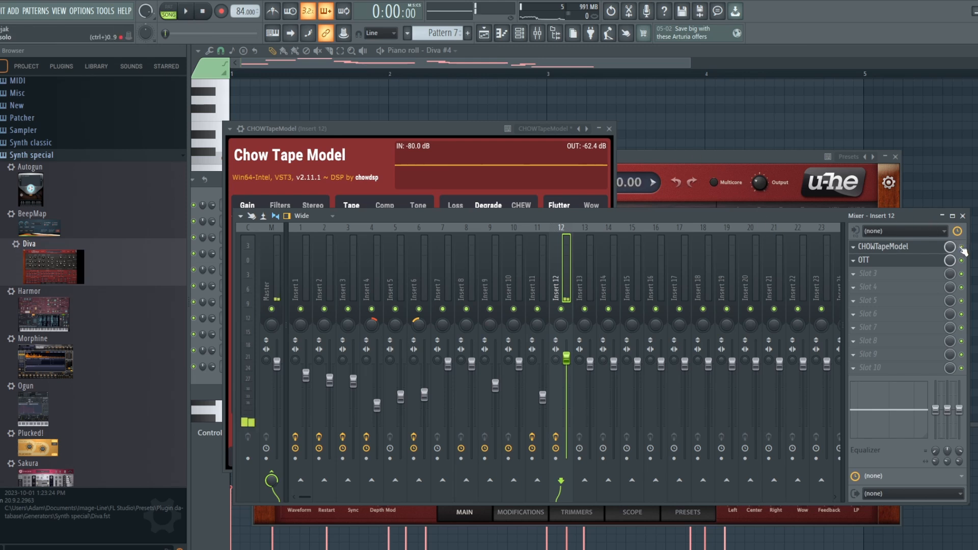
{"action": "left_click", "coordinate": [186, 12]}
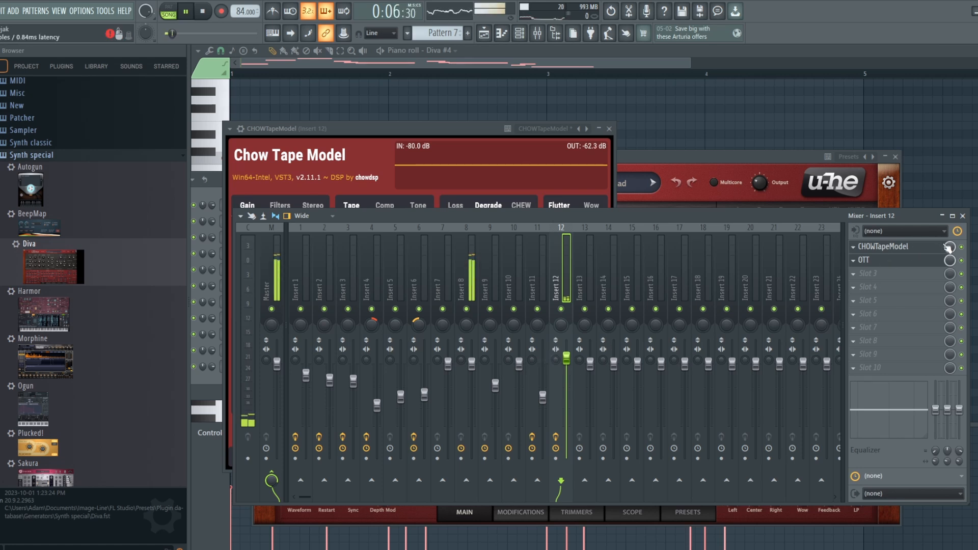
{"action": "left_click", "coordinate": [449, 173]}
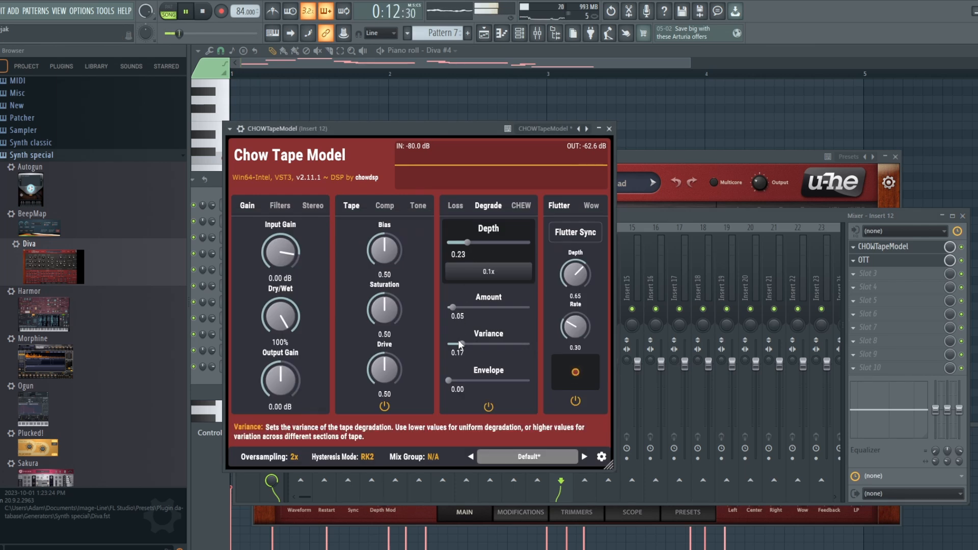
Set the tape model's degrade amount to 0.03, return to the playlist and stop playback
{"action": "left_click_drag", "start_coordinate": [453, 308], "coordinate": [451, 308]}
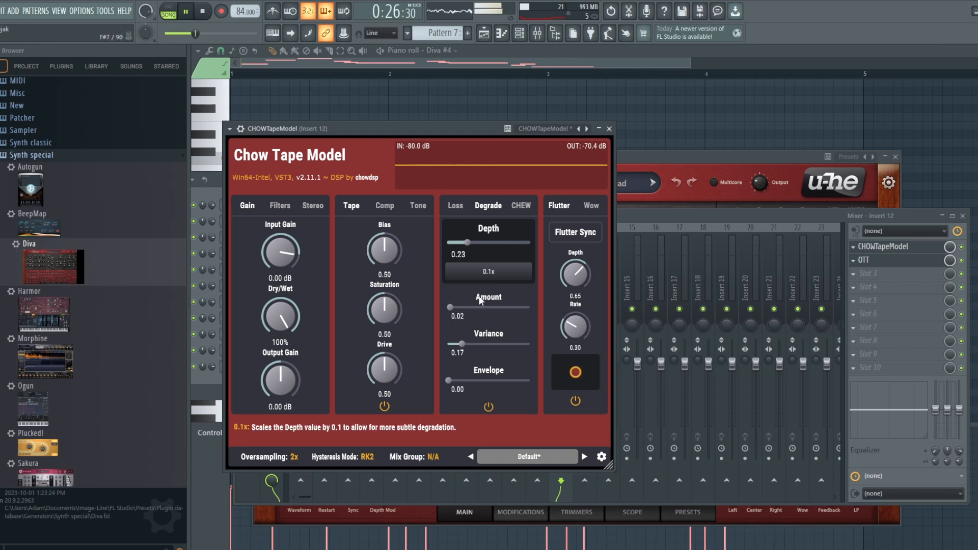
{"action": "double_click", "coordinate": [457, 312]}
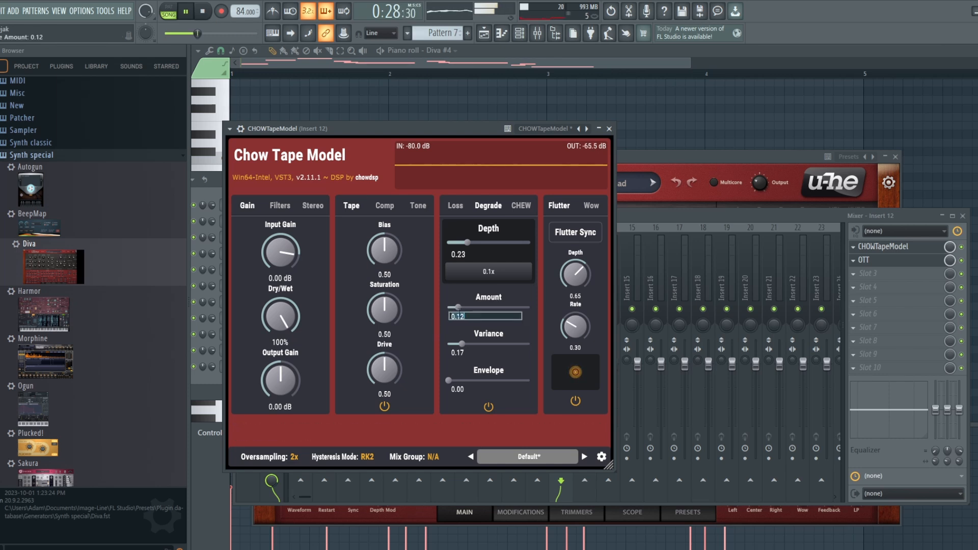
{"action": "type", "text": "0"}
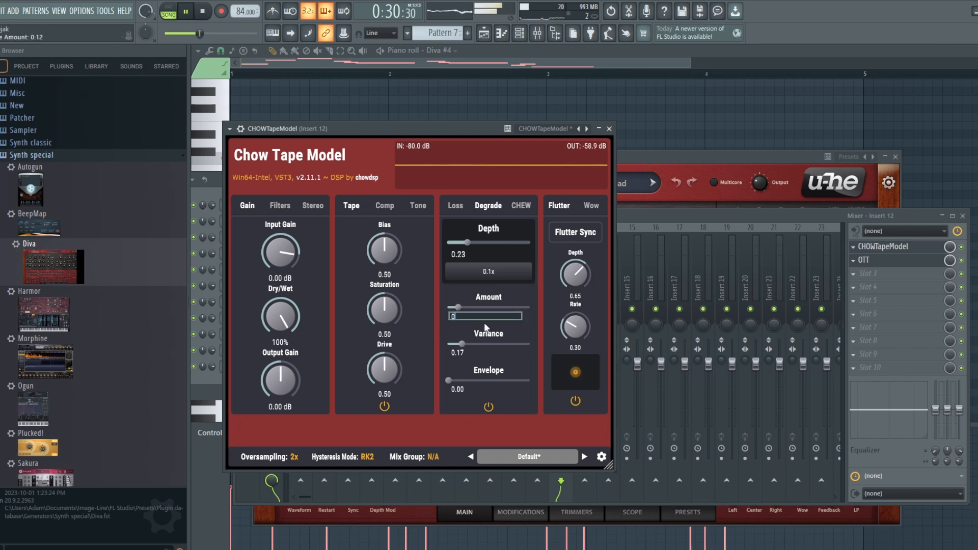
{"action": "type", "text": ".03"}
{"action": "key", "text": "Return"}
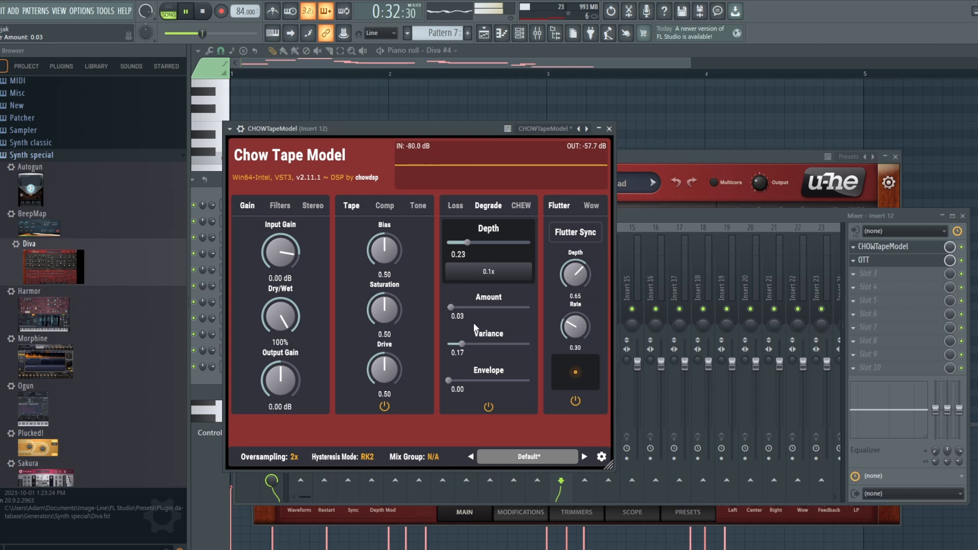
{"action": "left_click", "coordinate": [525, 64]}
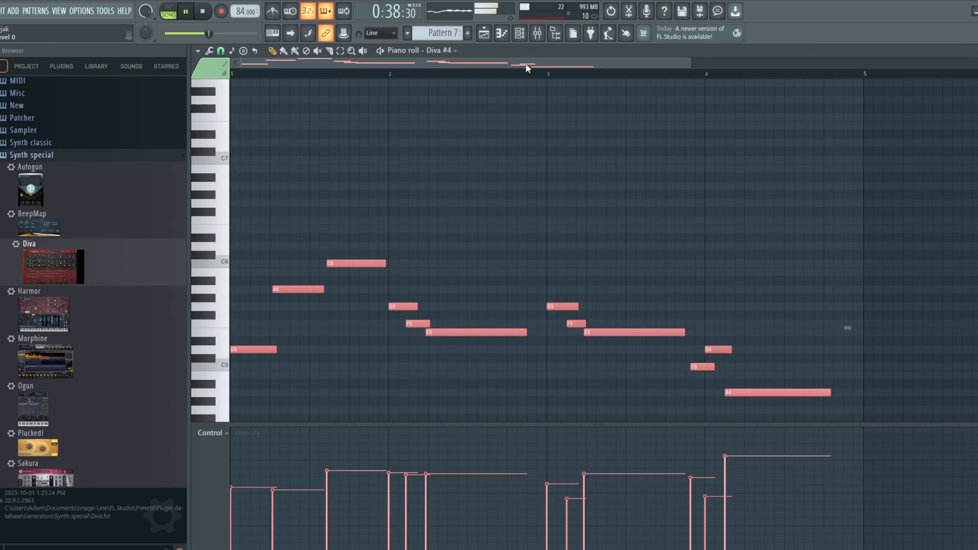
{"action": "left_click", "coordinate": [484, 33]}
{"action": "key", "text": "space"}
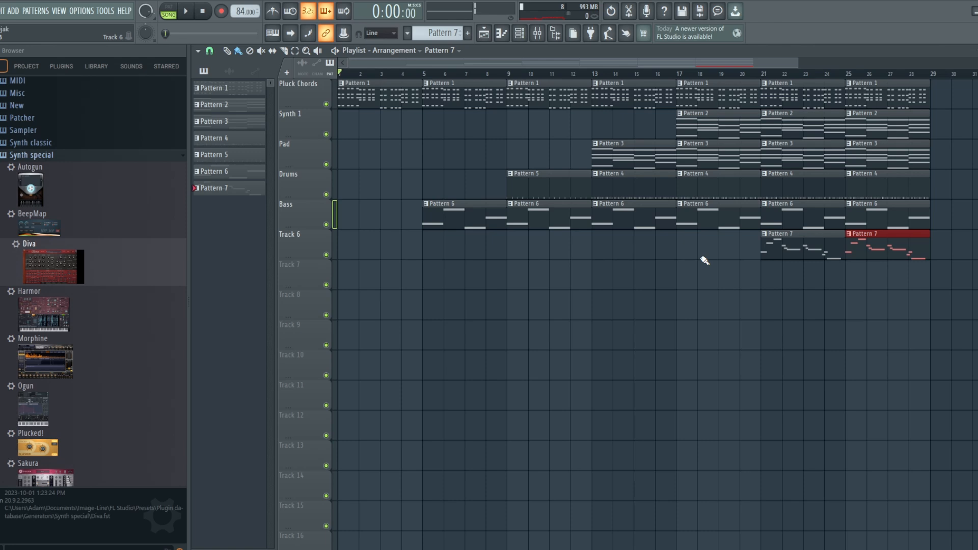
Select Pattern 1 and load CHOWTapeModel in the first effect slot of mixer Insert 8
{"action": "left_click", "coordinate": [537, 33]}
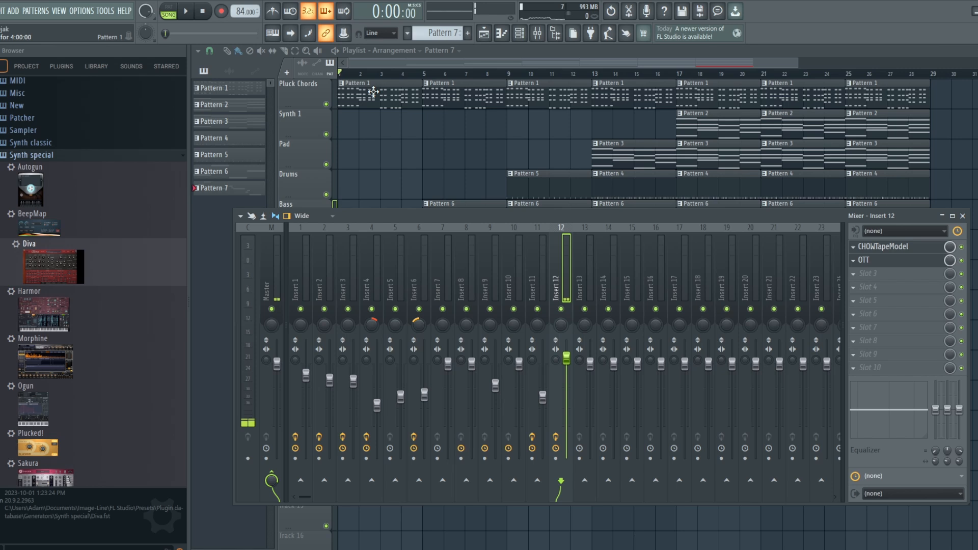
{"action": "key", "text": "F9"}
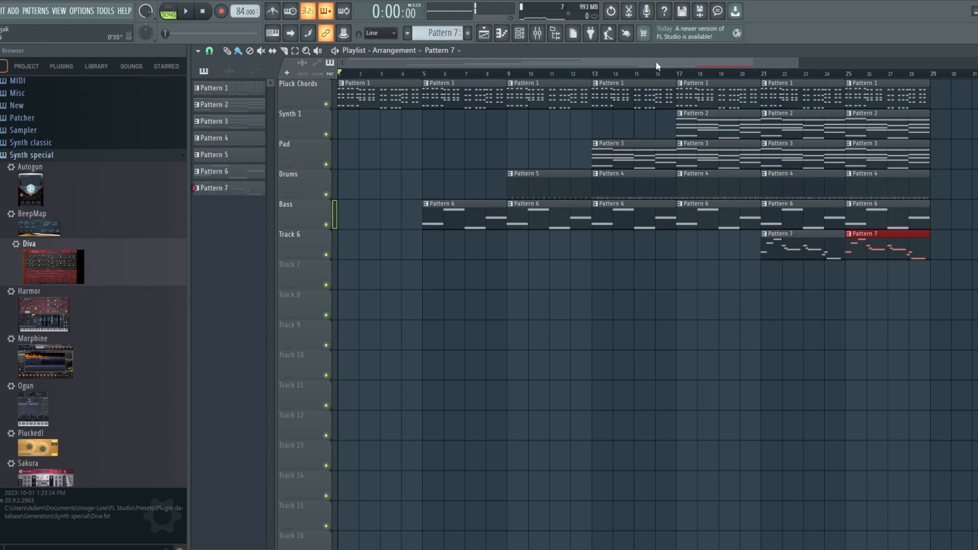
{"action": "left_click", "coordinate": [537, 35]}
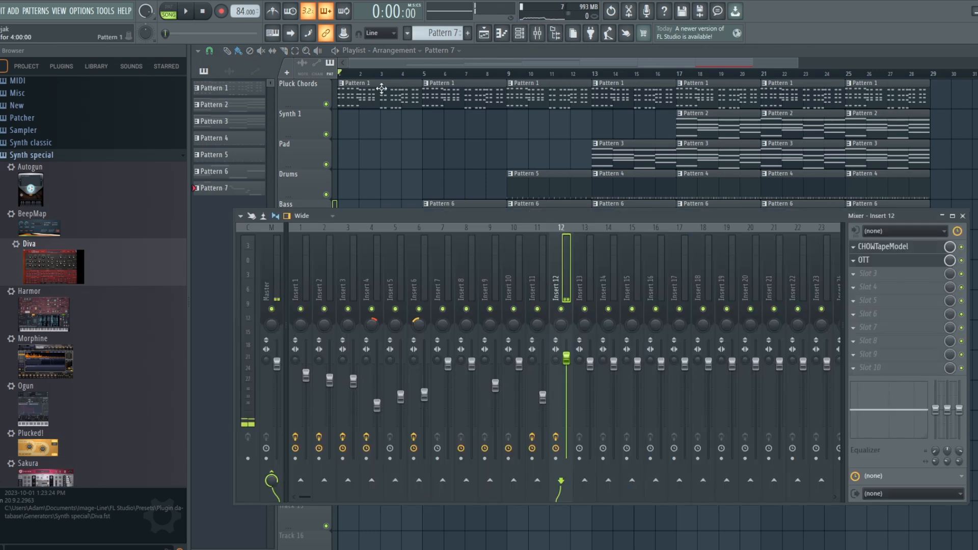
{"action": "left_click_drag", "start_coordinate": [423, 34], "coordinate": [423, 43]}
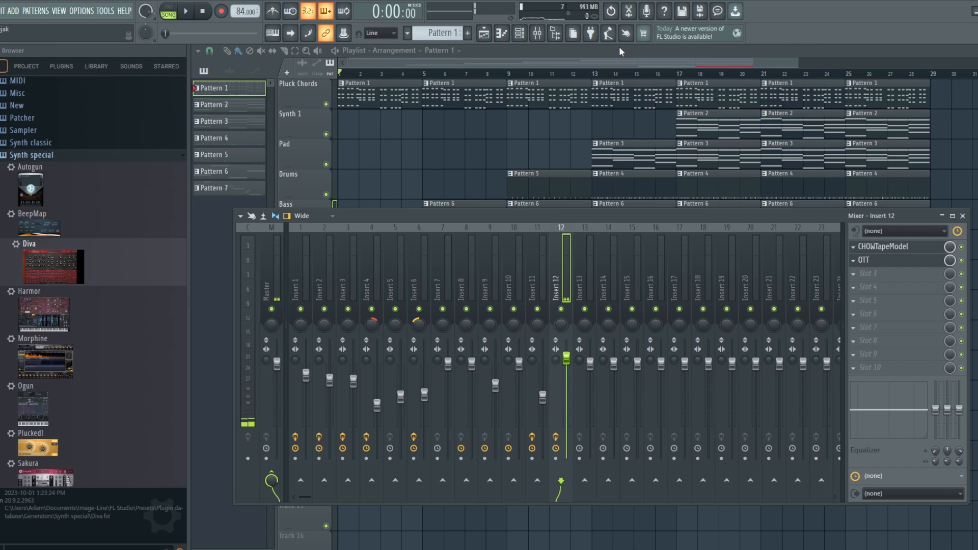
{"action": "left_click", "coordinate": [470, 267]}
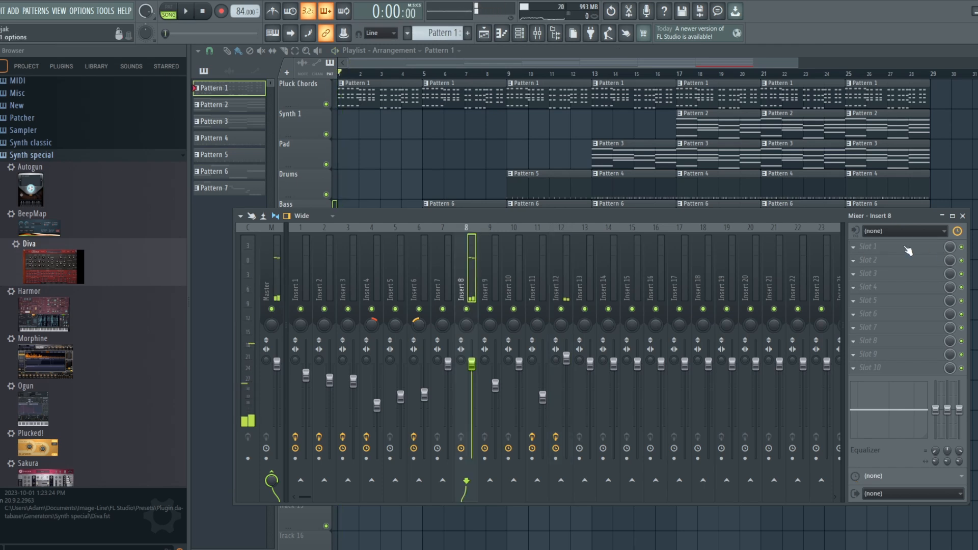
{"action": "left_click", "coordinate": [855, 247]}
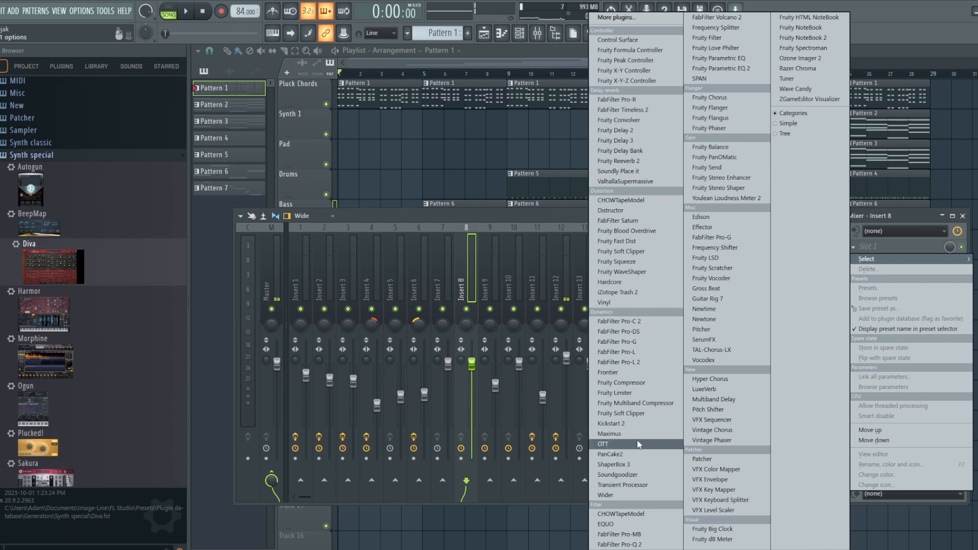
{"action": "left_click", "coordinate": [627, 514]}
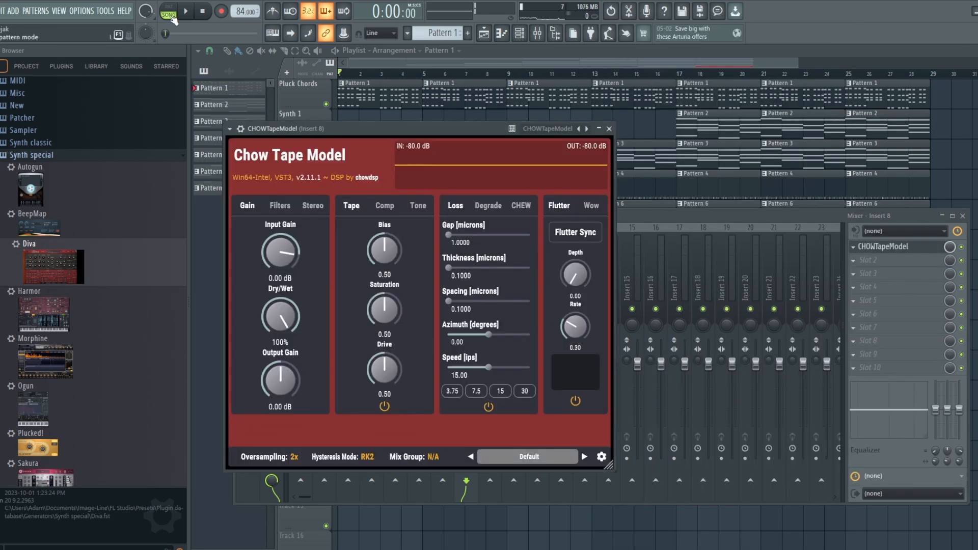
Play the song and raise the flutter depth of Insert 8's tape model to 0.44
{"action": "left_click", "coordinate": [187, 12]}
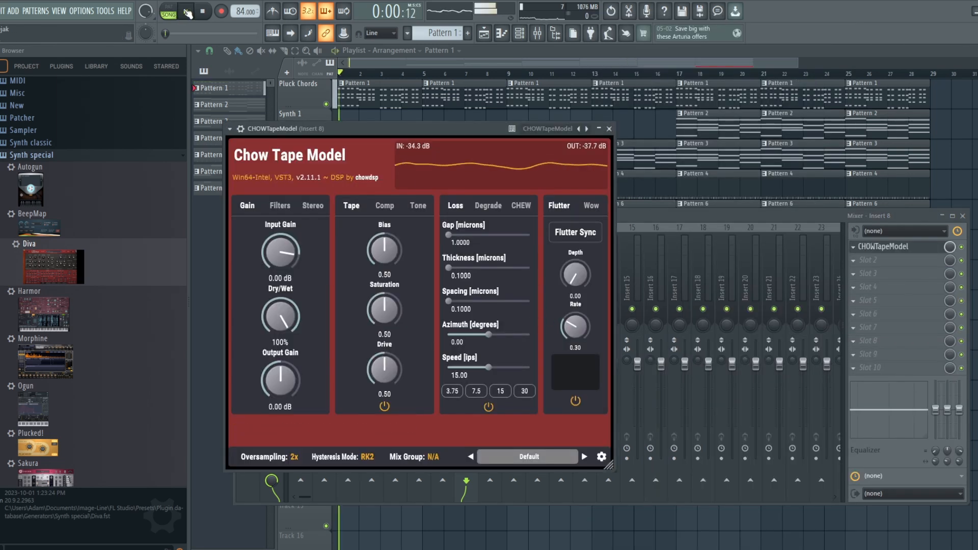
{"action": "left_click_drag", "start_coordinate": [575, 279], "coordinate": [575, 216]}
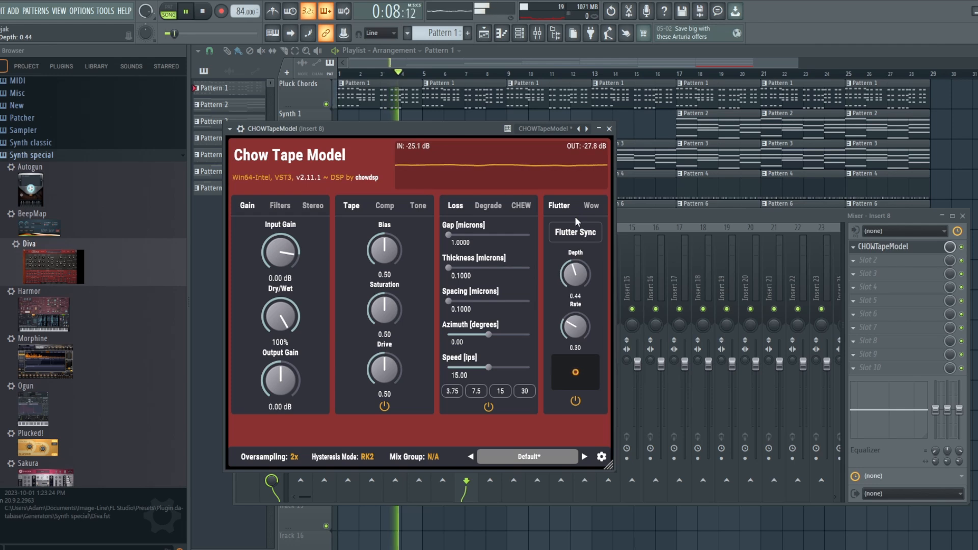
{"action": "left_click", "coordinate": [696, 220]}
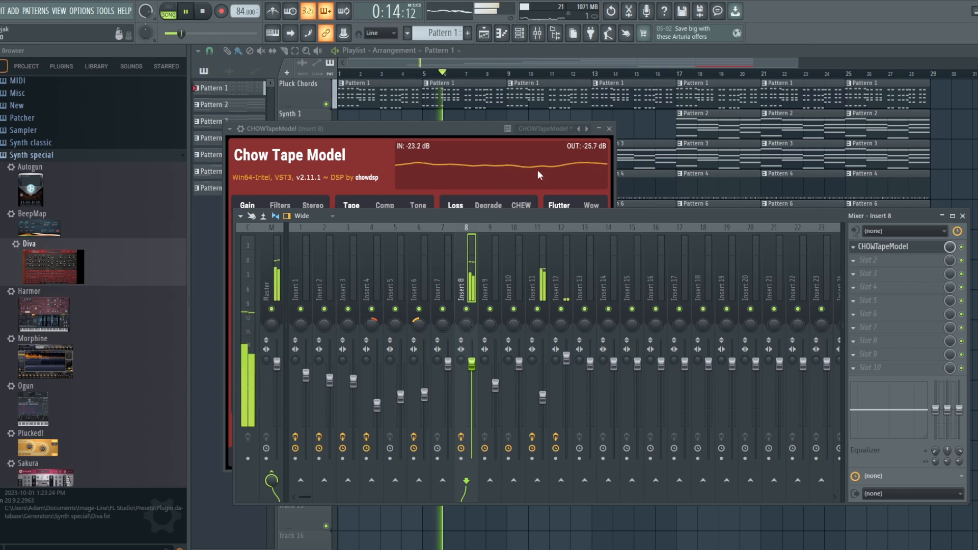
Switch playback to Pattern 1 alone and turn off the Tape section of Insert 8's tape model
{"action": "left_click", "coordinate": [173, 13]}
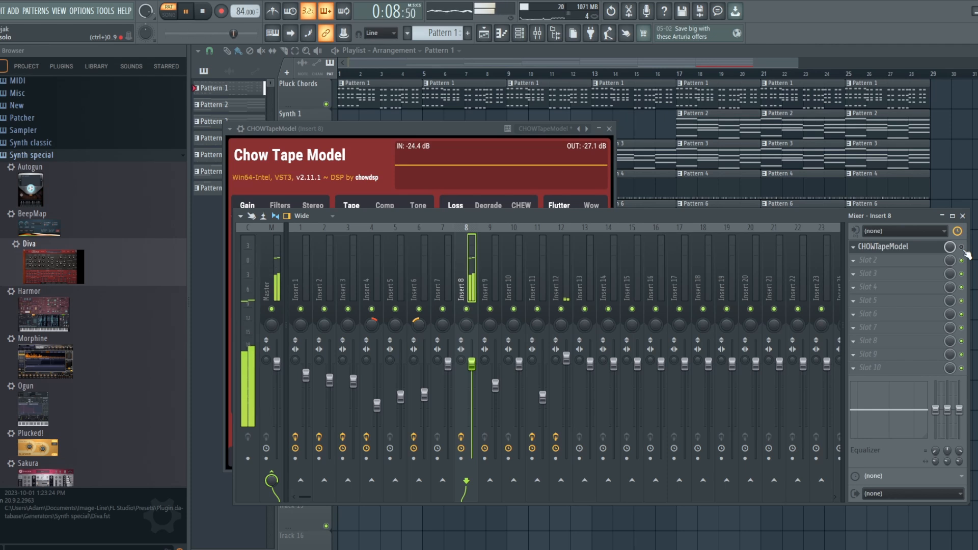
{"action": "left_click", "coordinate": [399, 129]}
{"action": "left_click", "coordinate": [386, 405]}
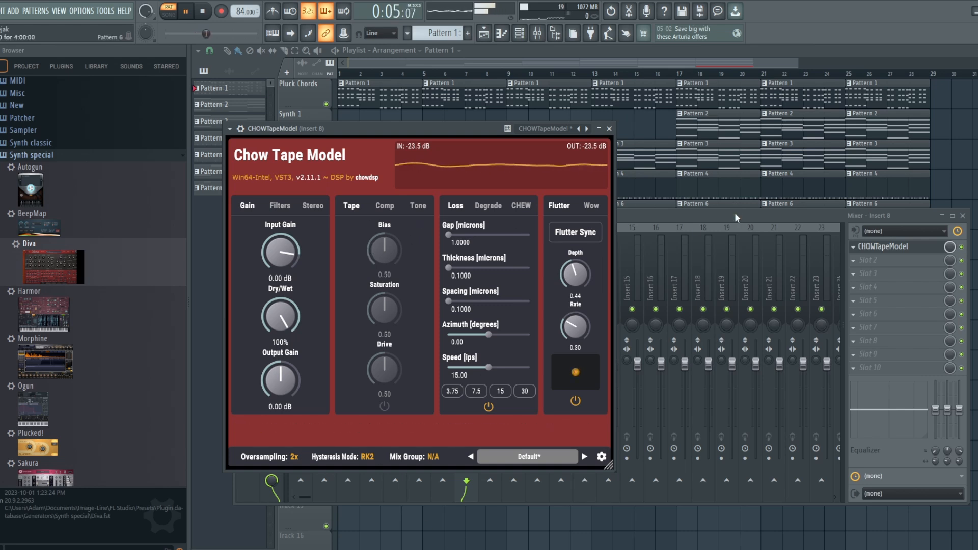
Set the flutter depth to 0.52 and the flutter rate to 0.34, and stop playback
{"action": "left_click_drag", "start_coordinate": [576, 283], "coordinate": [566, 251]}
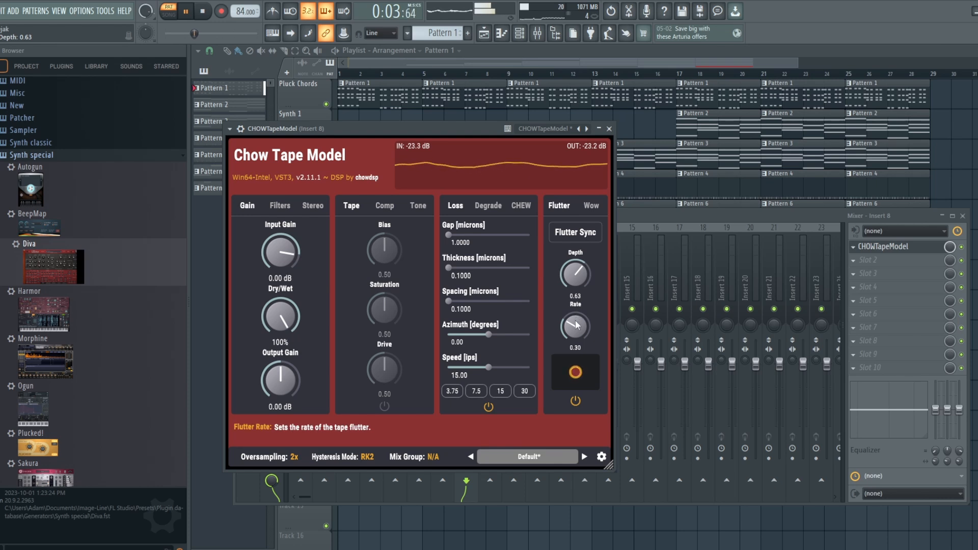
{"action": "left_click_drag", "start_coordinate": [575, 329], "coordinate": [572, 295]}
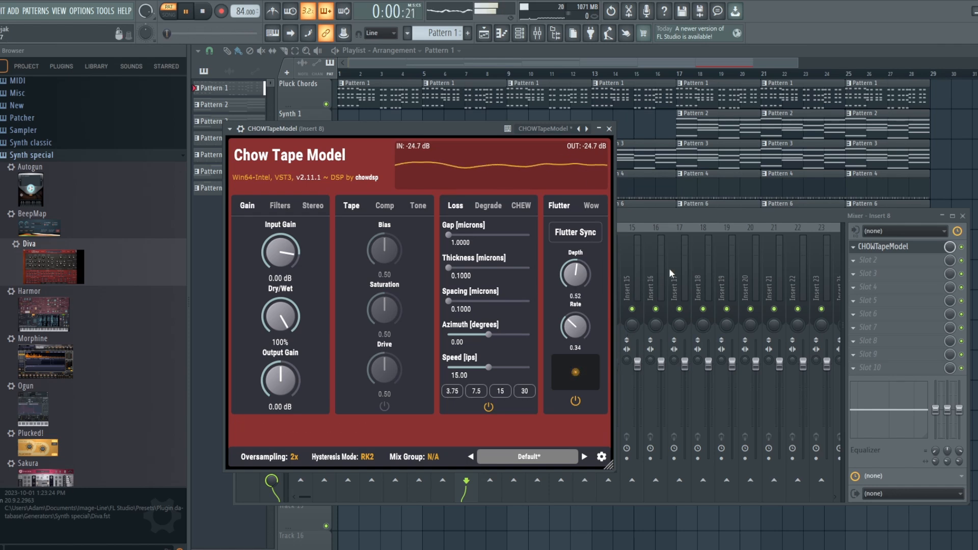
{"action": "key", "text": "space"}
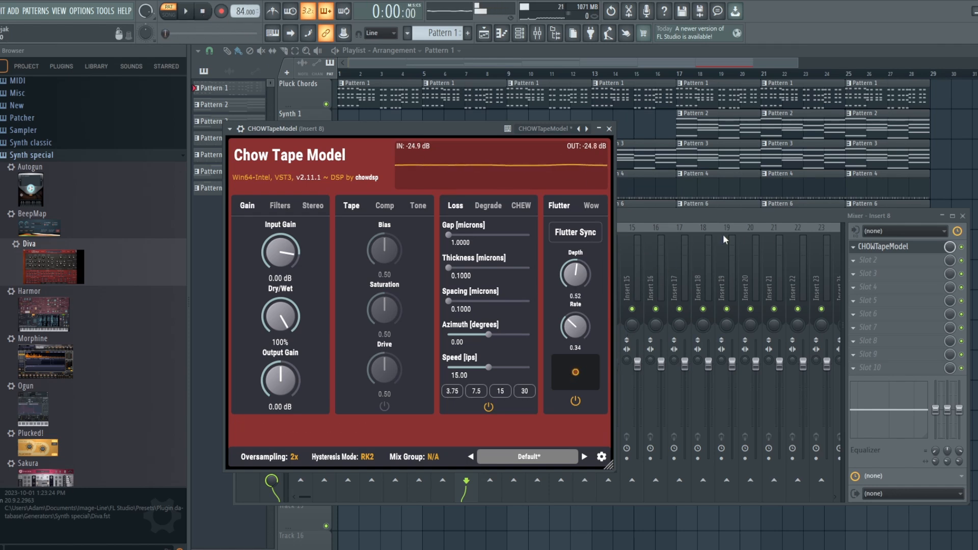
Review Pattern 1's notes, the channel rack and the effect chains on Inserts 8 and 12
{"action": "left_click", "coordinate": [719, 214]}
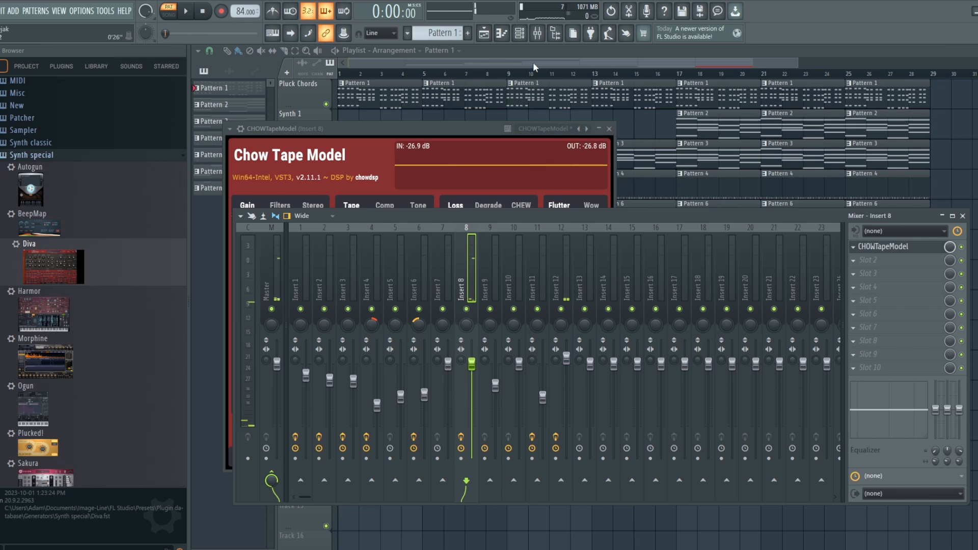
{"action": "key", "text": "F12"}
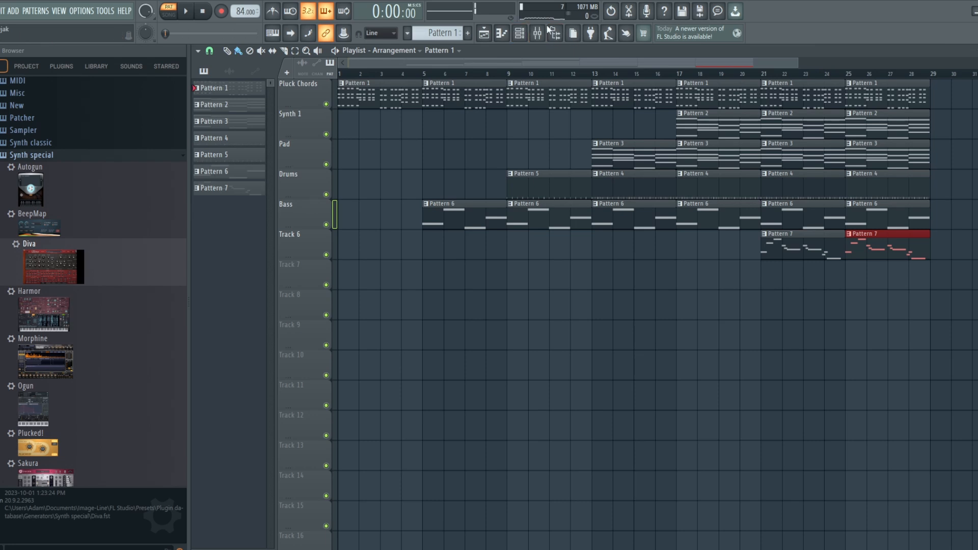
{"action": "double_click", "coordinate": [376, 84]}
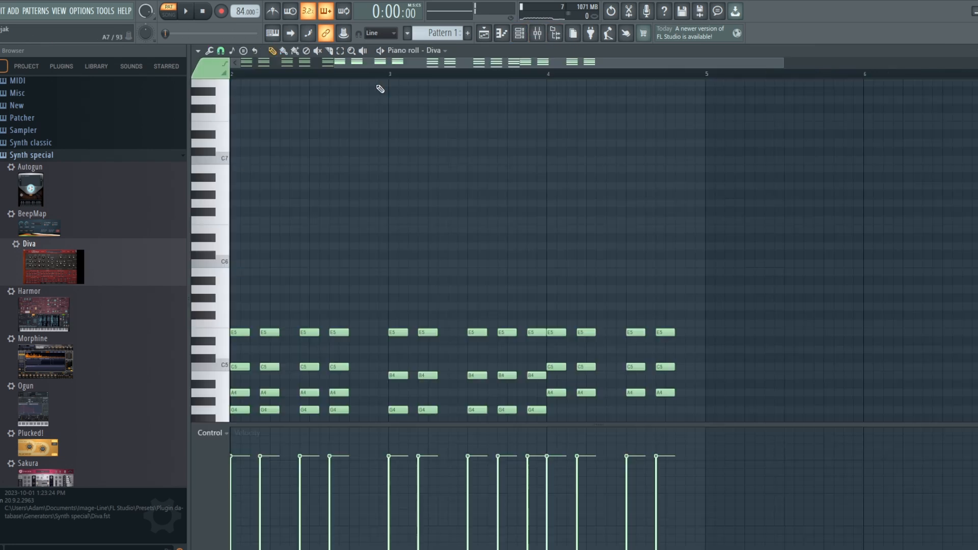
{"action": "left_click", "coordinate": [484, 33]}
{"action": "left_click", "coordinate": [519, 34]}
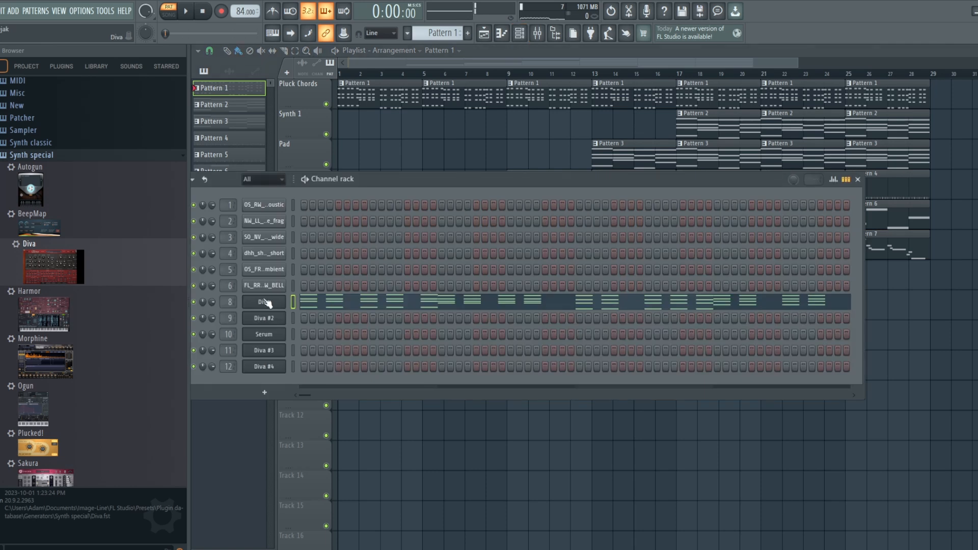
{"action": "left_click", "coordinate": [537, 33]}
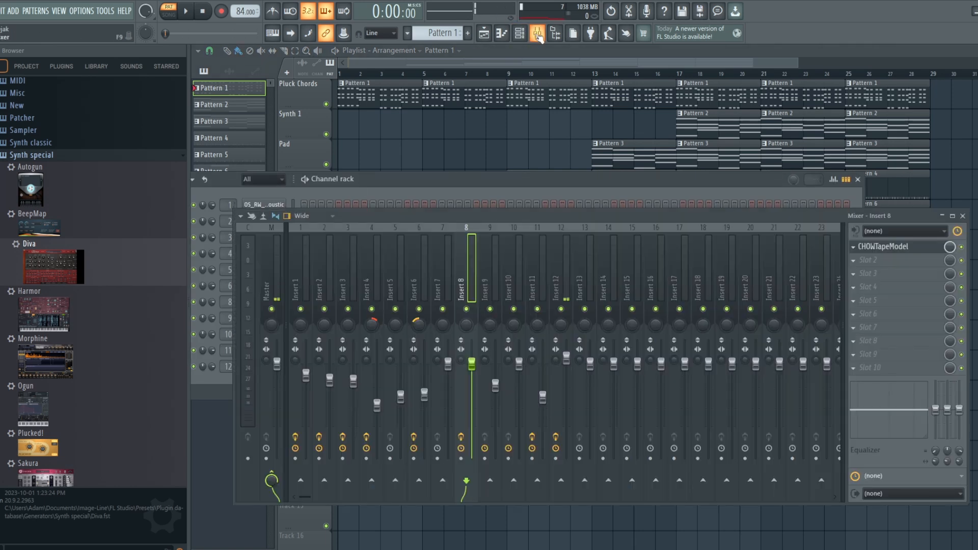
{"action": "left_click", "coordinate": [565, 276]}
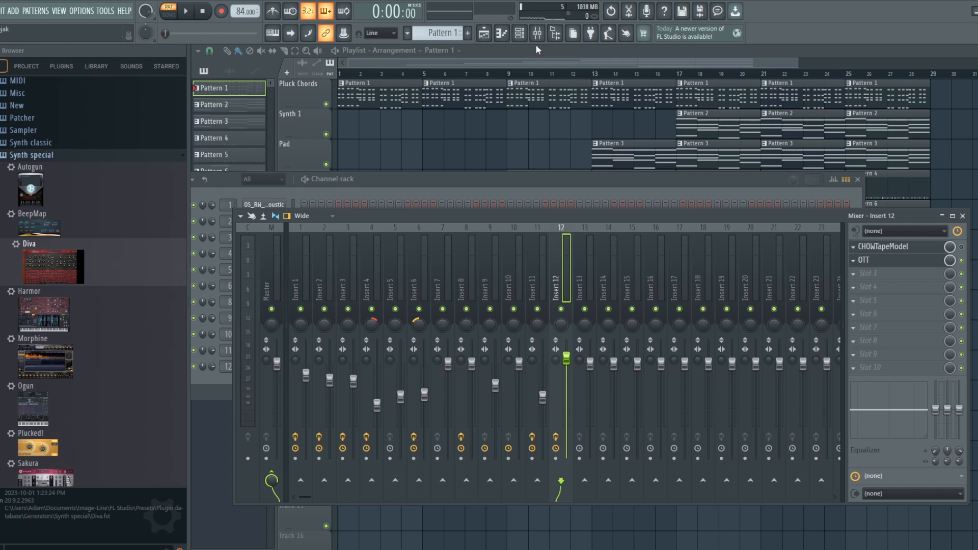
{"action": "double_click", "coordinate": [423, 55]}
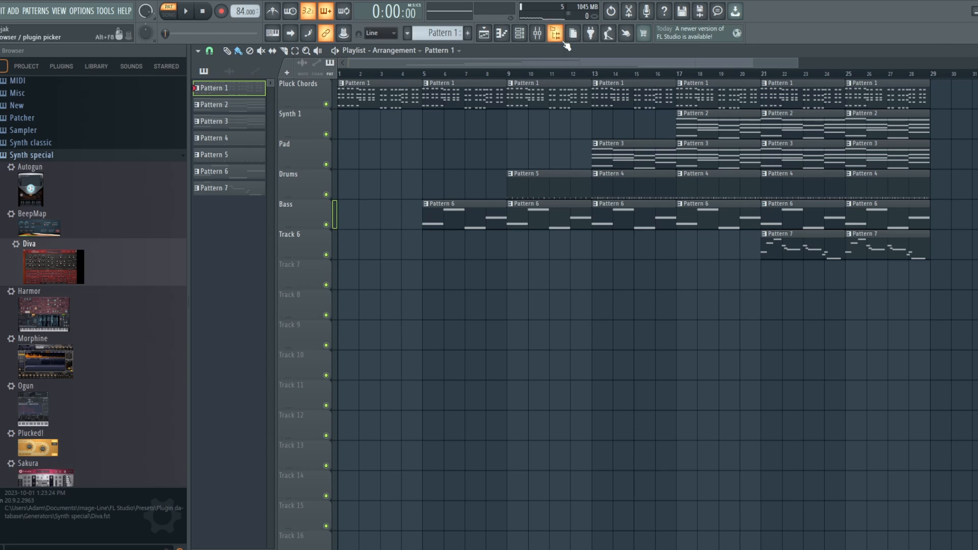
{"action": "left_click", "coordinate": [541, 38]}
{"action": "left_click", "coordinate": [461, 285]}
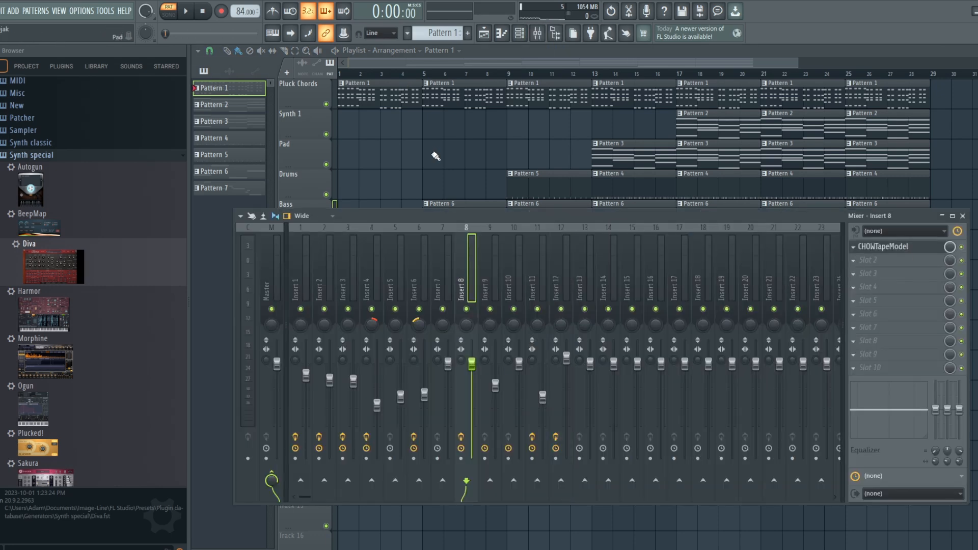
Insert an empty playlist track above Synth 1 and rename the Pattern 7 track to Lead
{"action": "right_click", "coordinate": [306, 112]}
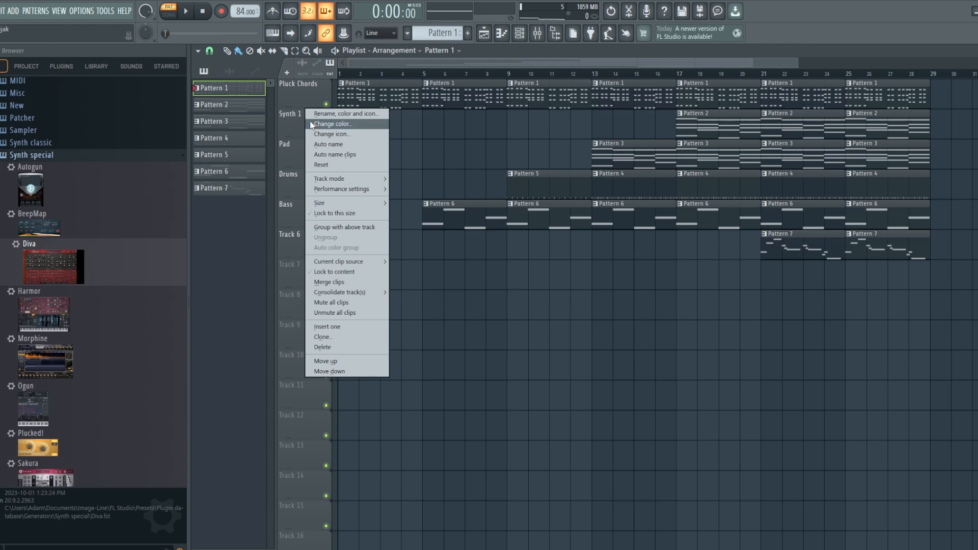
{"action": "left_click", "coordinate": [326, 326]}
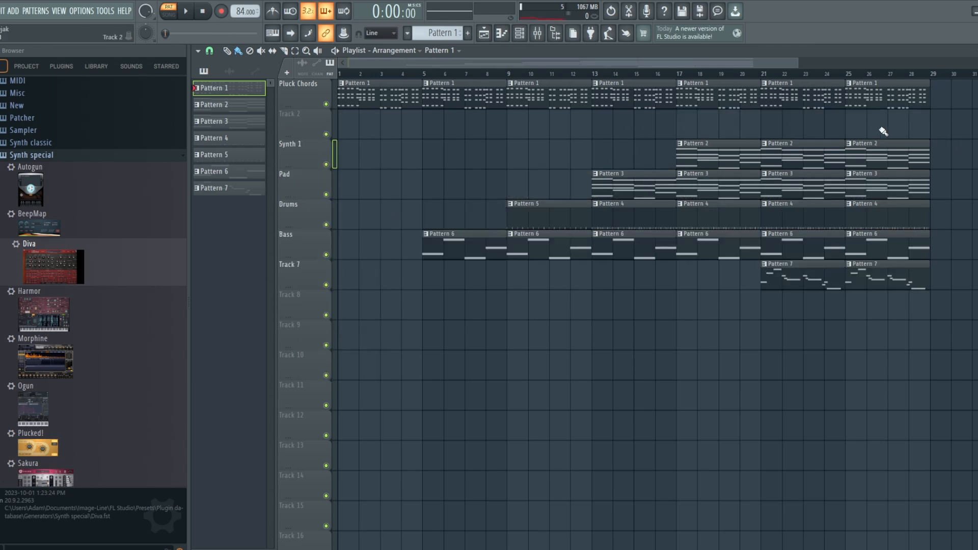
{"action": "right_click", "coordinate": [296, 261]}
{"action": "left_click", "coordinate": [316, 262]}
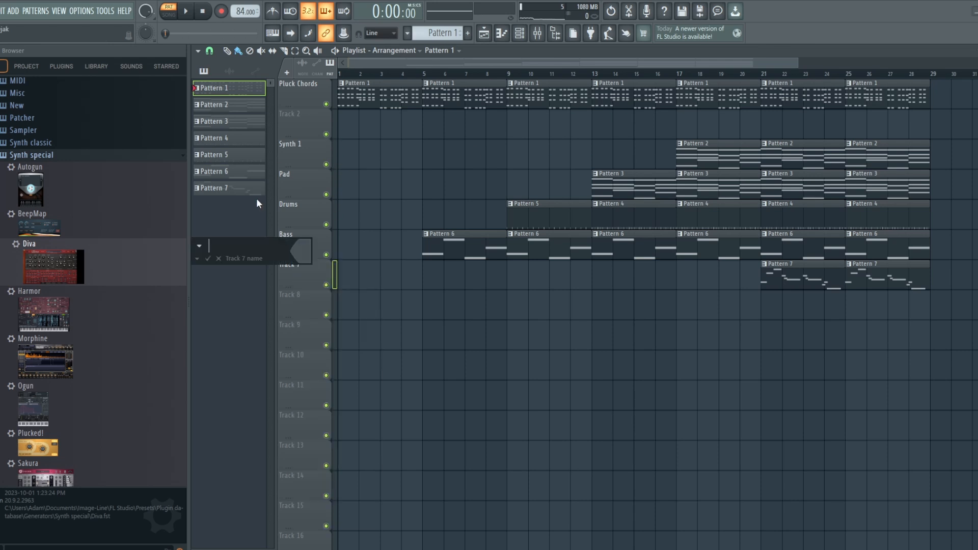
{"action": "type", "text": "Lead"}
{"action": "key", "text": "Return"}
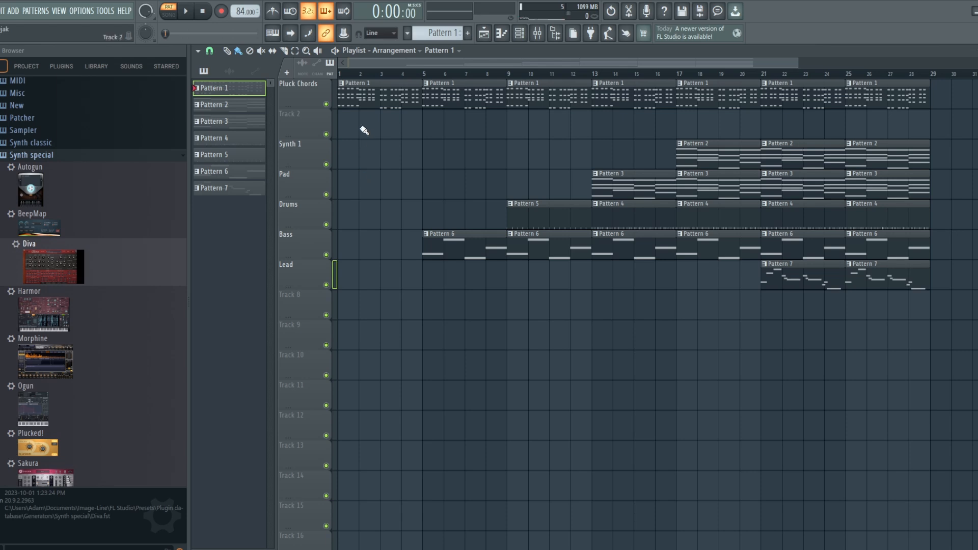
Create an automation clip for the filter frequency of the Pattern 1 Diva, raise its end point slightly at bar 29, and play the song
{"action": "left_click", "coordinate": [517, 38]}
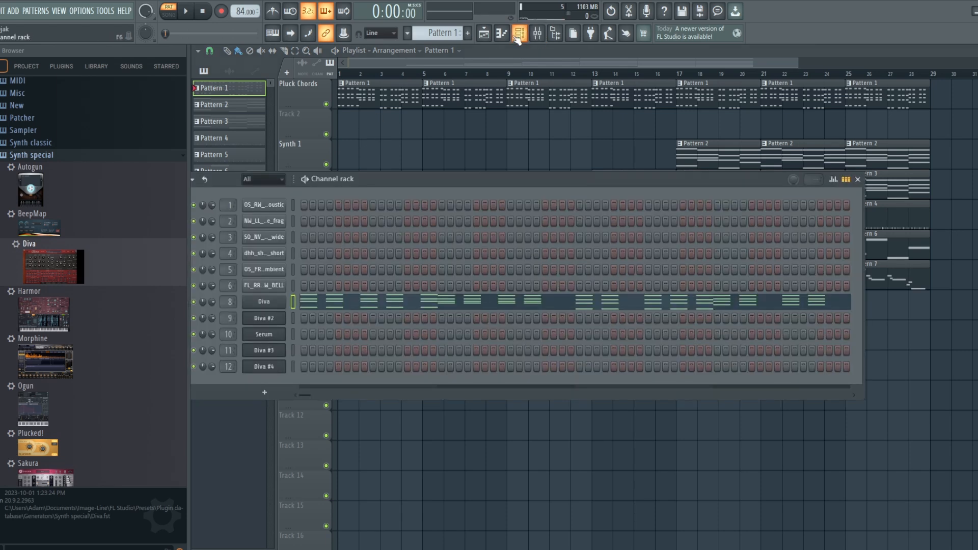
{"action": "left_click", "coordinate": [264, 301]}
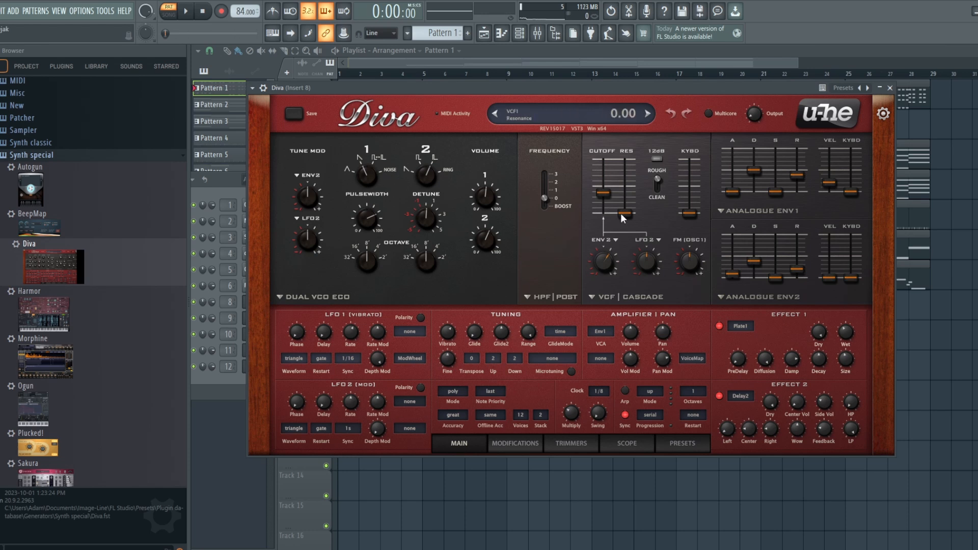
{"action": "left_click_drag", "start_coordinate": [600, 194], "coordinate": [601, 197]}
{"action": "left_click", "coordinate": [103, 11]}
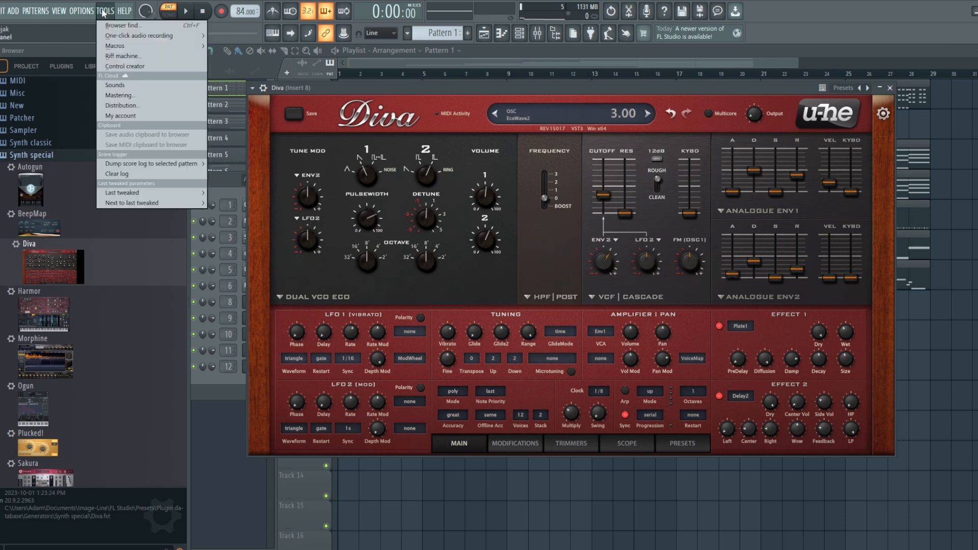
{"action": "mouse_move", "coordinate": [162, 193]}
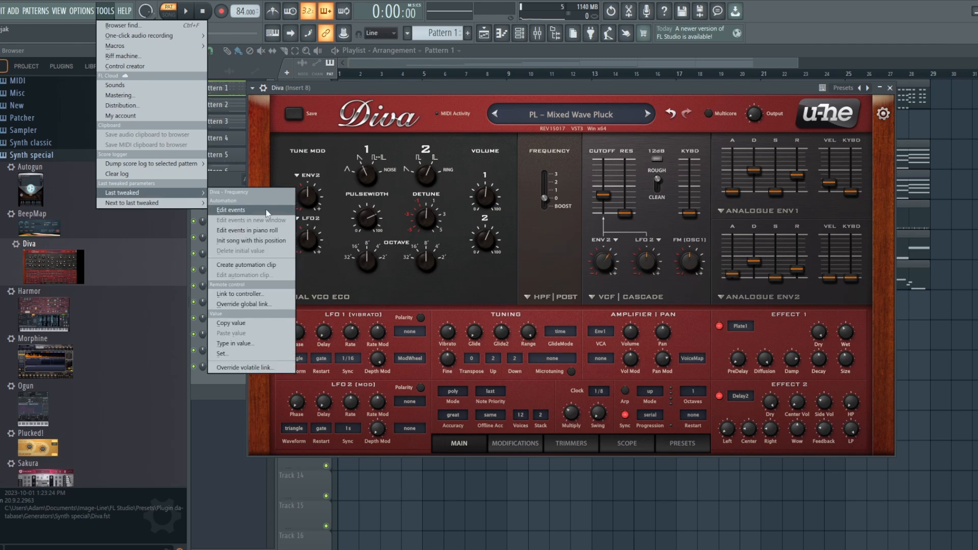
{"action": "left_click", "coordinate": [267, 264]}
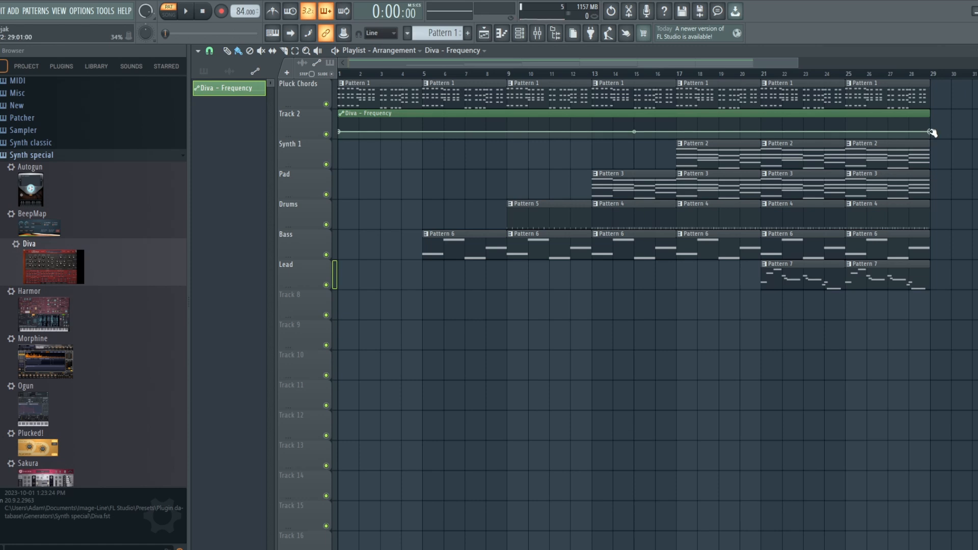
{"action": "left_click_drag", "start_coordinate": [930, 132], "coordinate": [931, 129]}
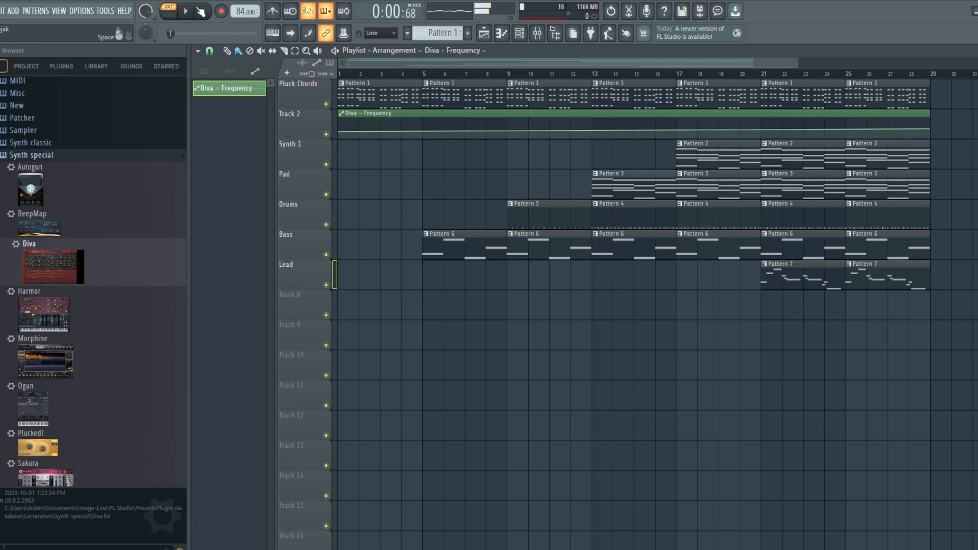
{"action": "left_click", "coordinate": [185, 12]}
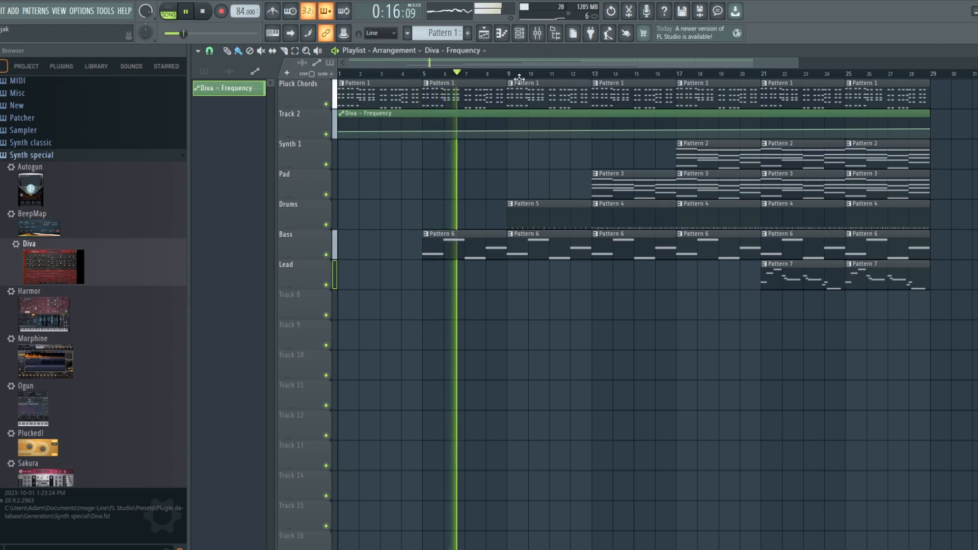
{"action": "right_click", "coordinate": [301, 239]}
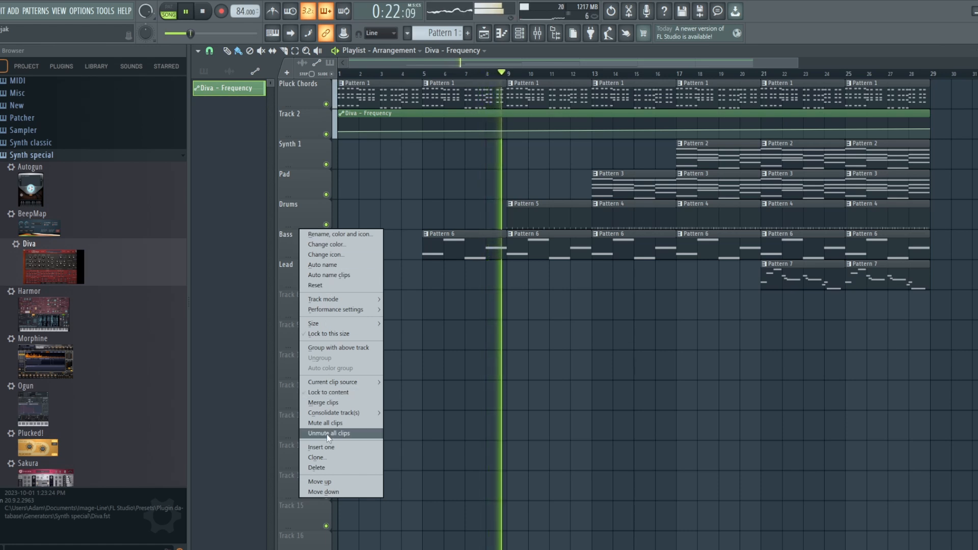
{"action": "left_click", "coordinate": [324, 449]}
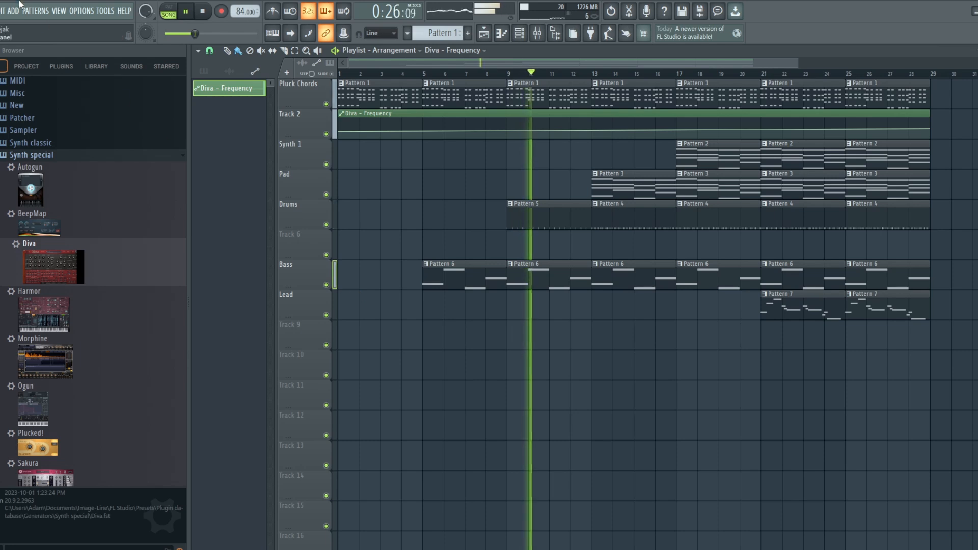
{"action": "left_click", "coordinate": [4, 12]}
{"action": "left_click", "coordinate": [19, 25]}
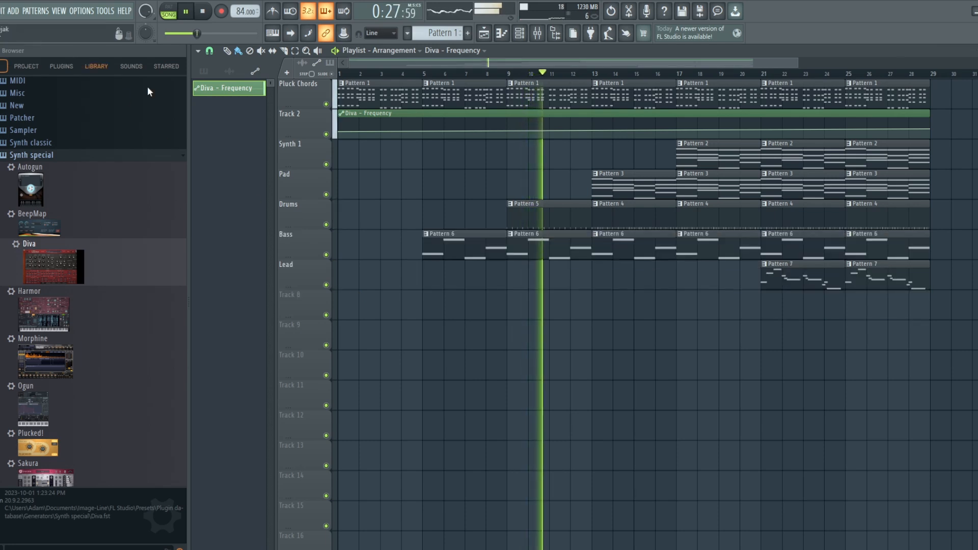
Insert an empty playlist track above Lead and another one above Drums
{"action": "right_click", "coordinate": [305, 276]}
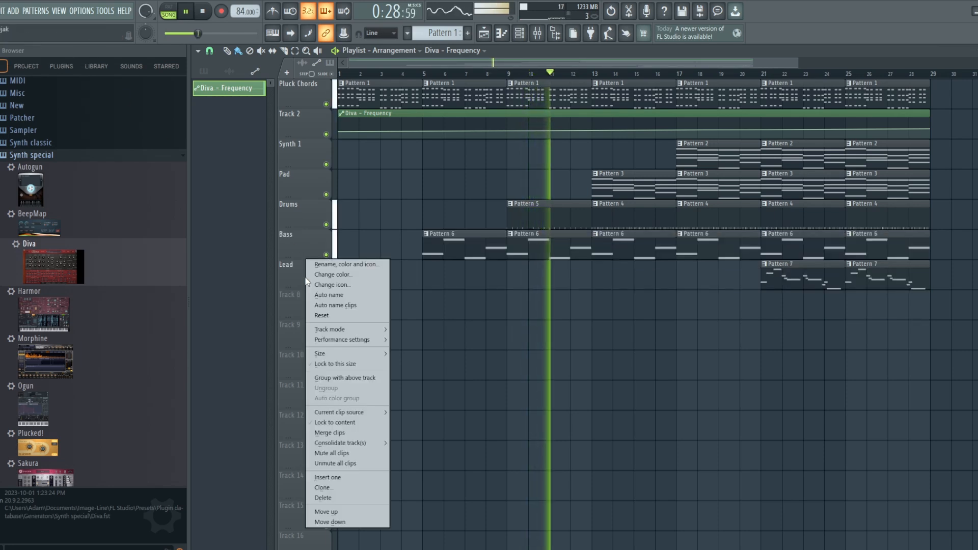
{"action": "left_click", "coordinate": [346, 479]}
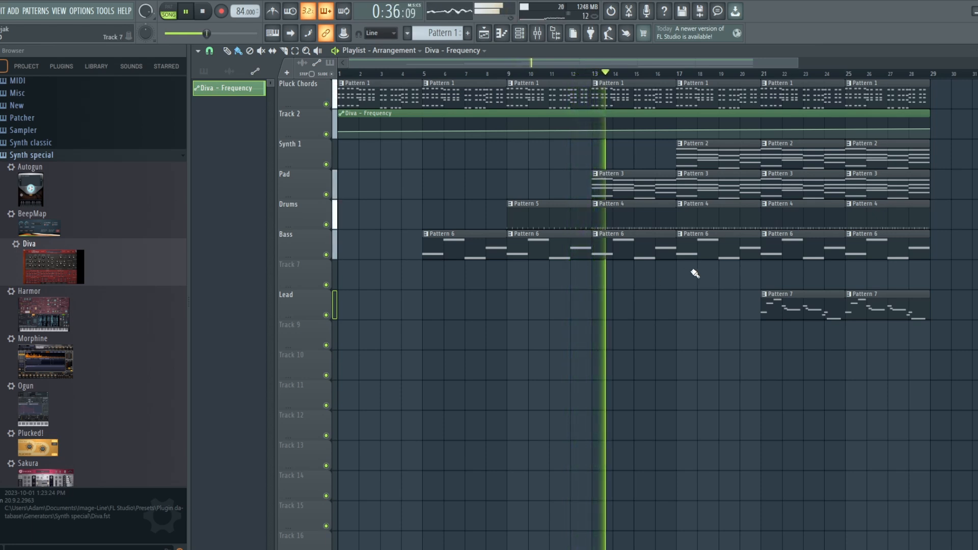
{"action": "left_click", "coordinate": [537, 33]}
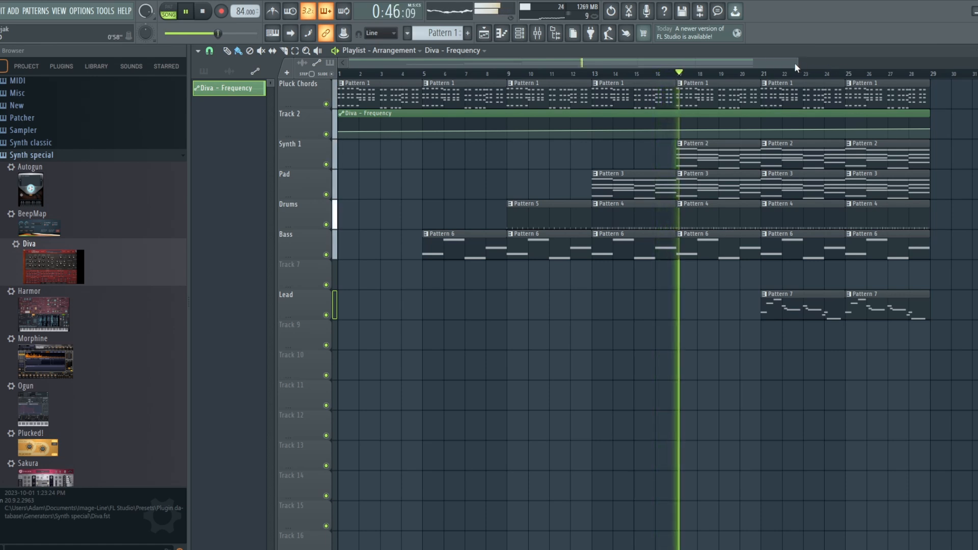
{"action": "left_click_drag", "start_coordinate": [797, 68], "coordinate": [808, 63]}
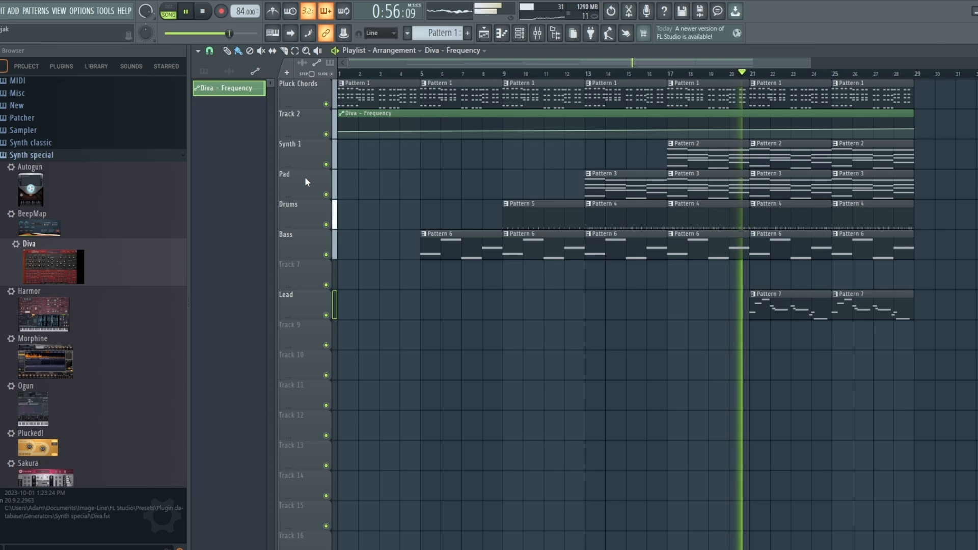
{"action": "right_click", "coordinate": [304, 216]}
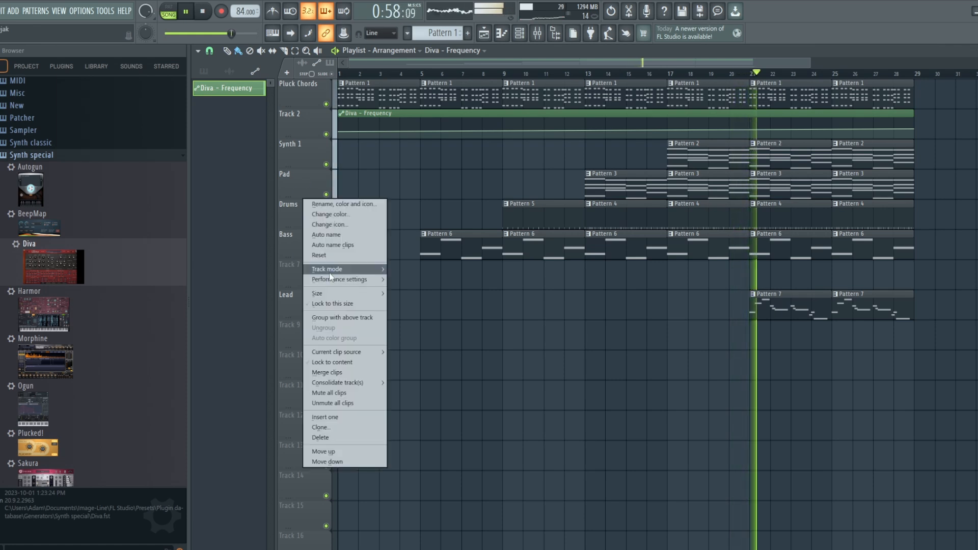
{"action": "left_click", "coordinate": [331, 418]}
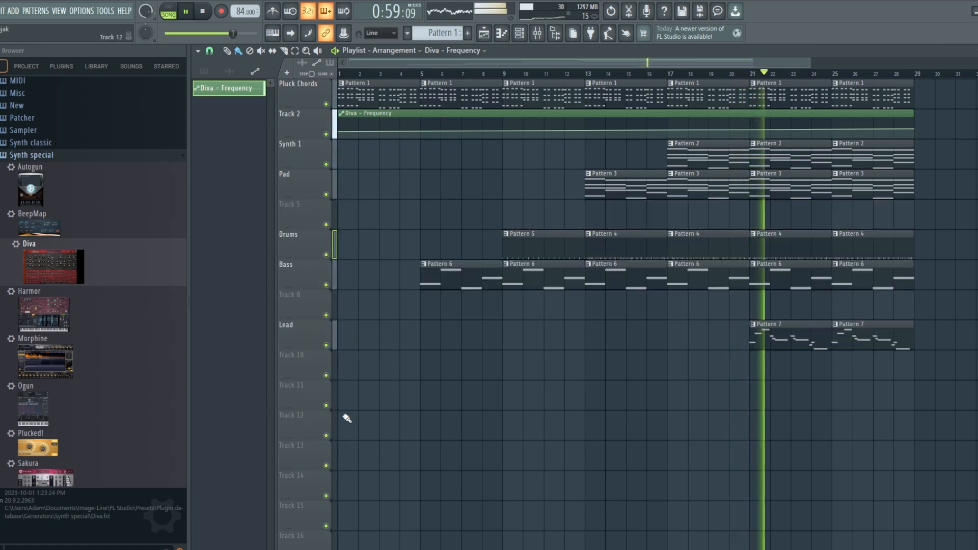
Stop playback and review Pattern 7's notes and the effect chain on Insert 12
{"action": "key", "text": "space"}
{"action": "left_click", "coordinate": [786, 334]}
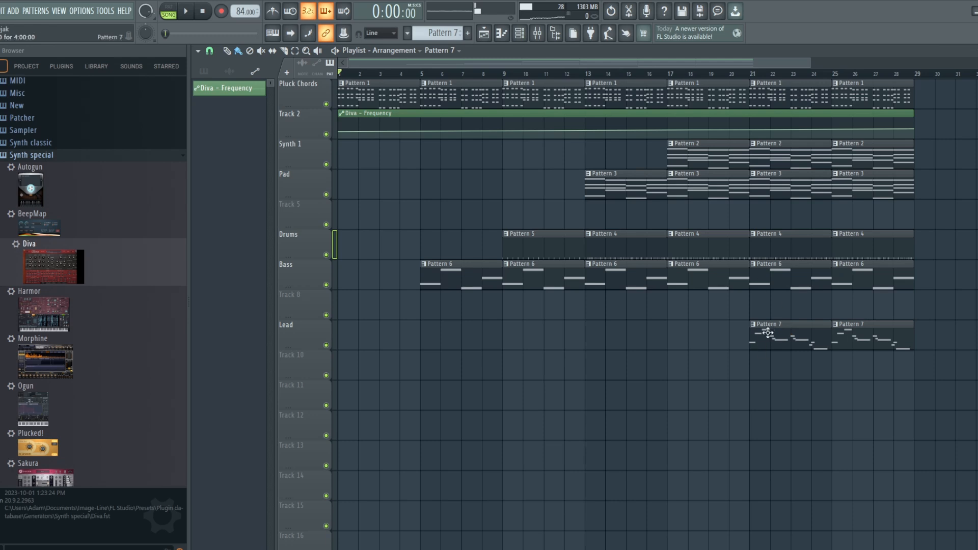
{"action": "double_click", "coordinate": [768, 333]}
{"action": "left_click", "coordinate": [538, 33]}
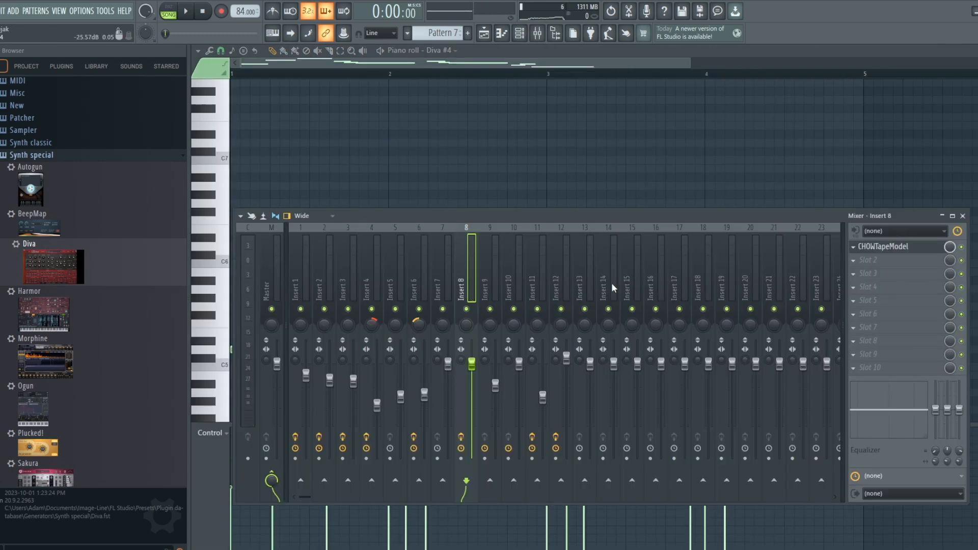
{"action": "left_click", "coordinate": [555, 273]}
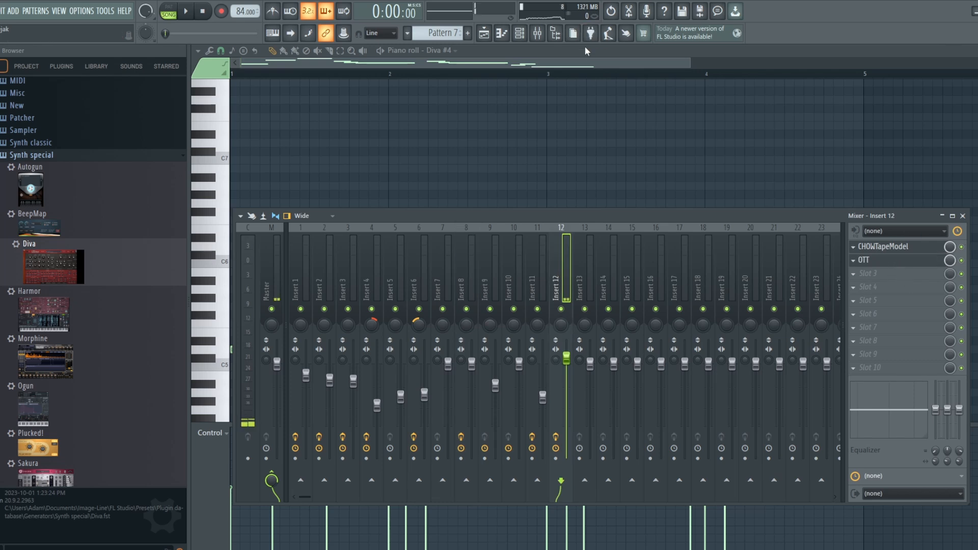
{"action": "left_click", "coordinate": [567, 67]}
{"action": "left_click", "coordinate": [484, 34]}
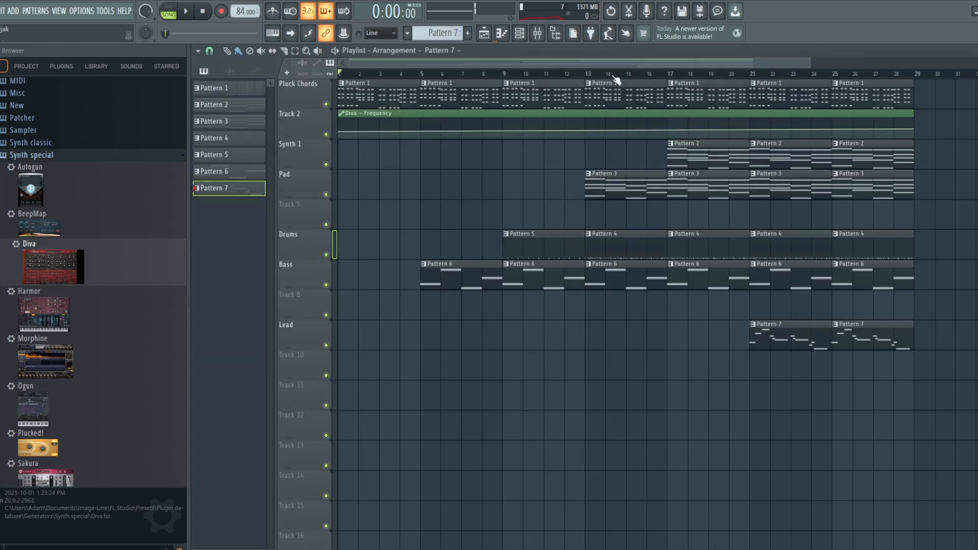
Play the song from bar 21, check the mixer levels, and stop playback
{"action": "left_click", "coordinate": [752, 73]}
{"action": "key", "text": "space"}
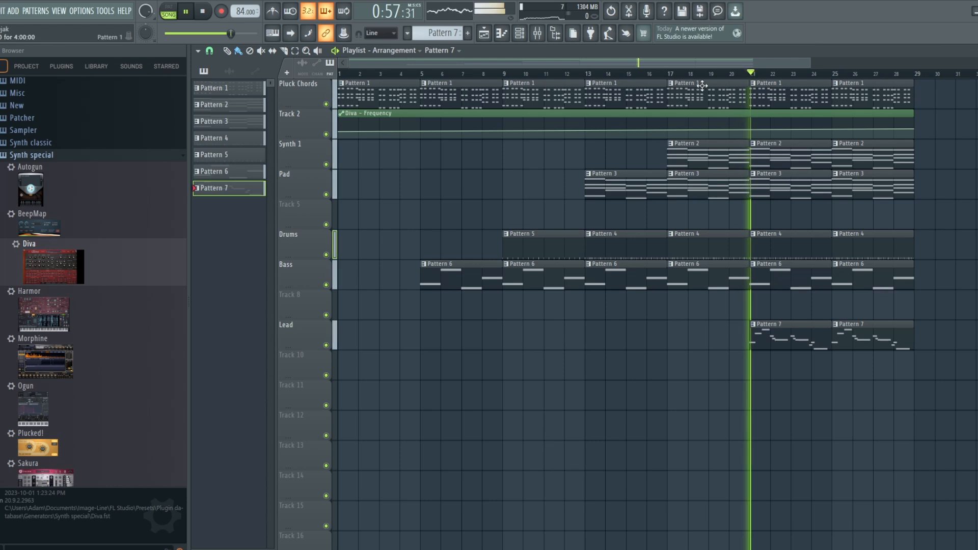
{"action": "left_click", "coordinate": [538, 35]}
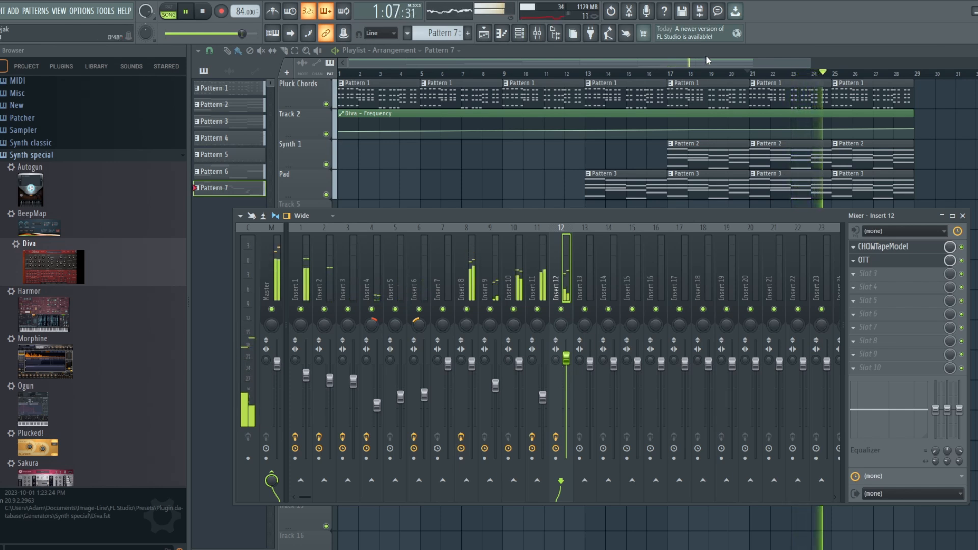
{"action": "key", "text": "space"}
{"action": "key", "text": "F9"}
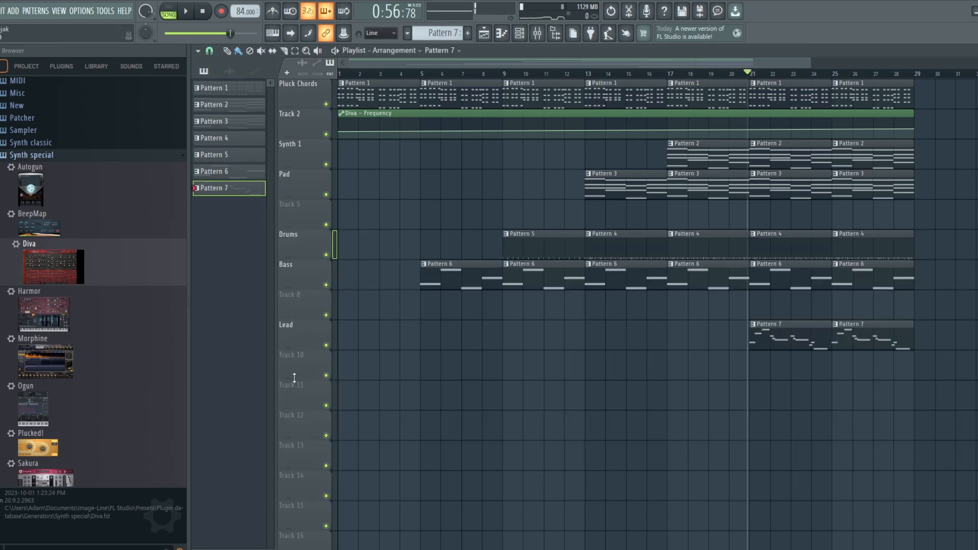
Create an automation clip for the mix level of CHOWTapeModel on Insert 12
{"action": "right_click", "coordinate": [302, 364]}
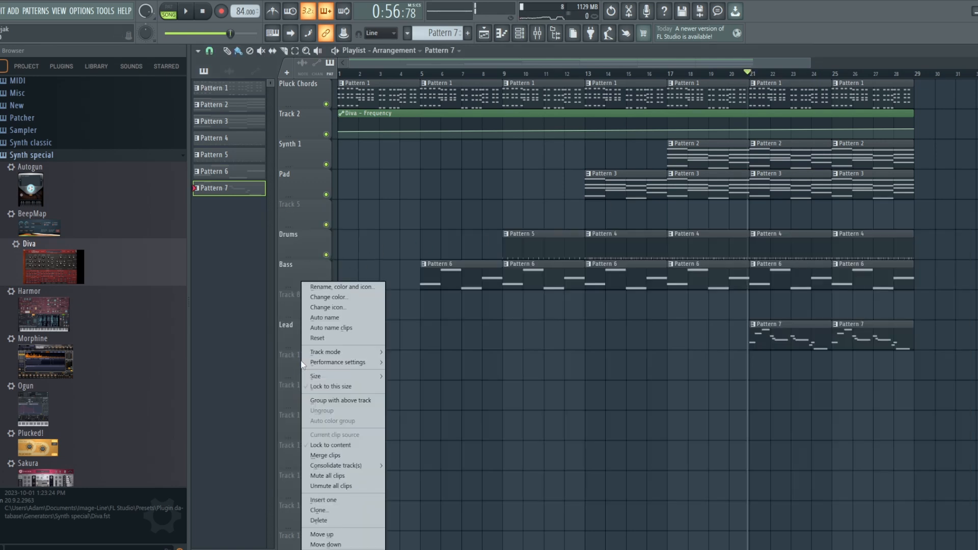
{"action": "left_click", "coordinate": [577, 57]}
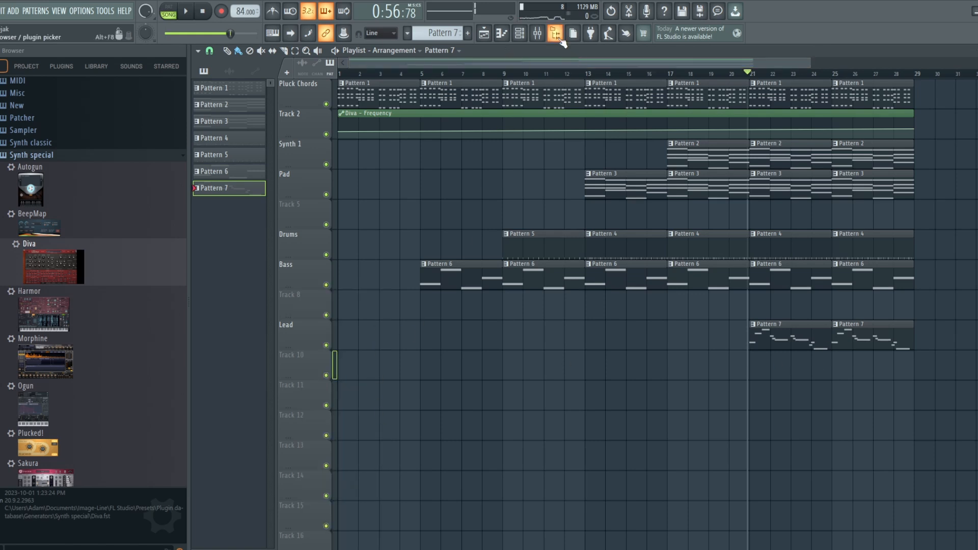
{"action": "key", "text": "F9"}
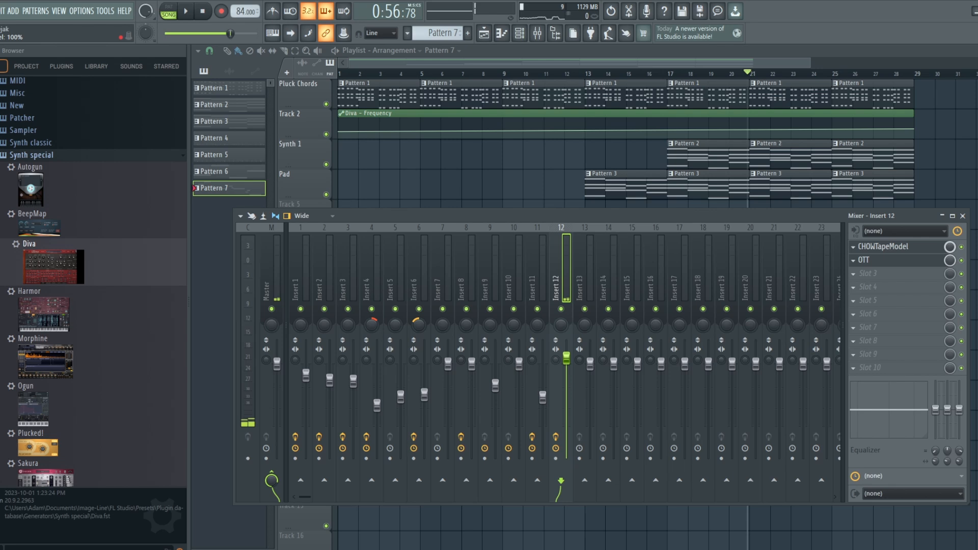
{"action": "right_click", "coordinate": [950, 248]}
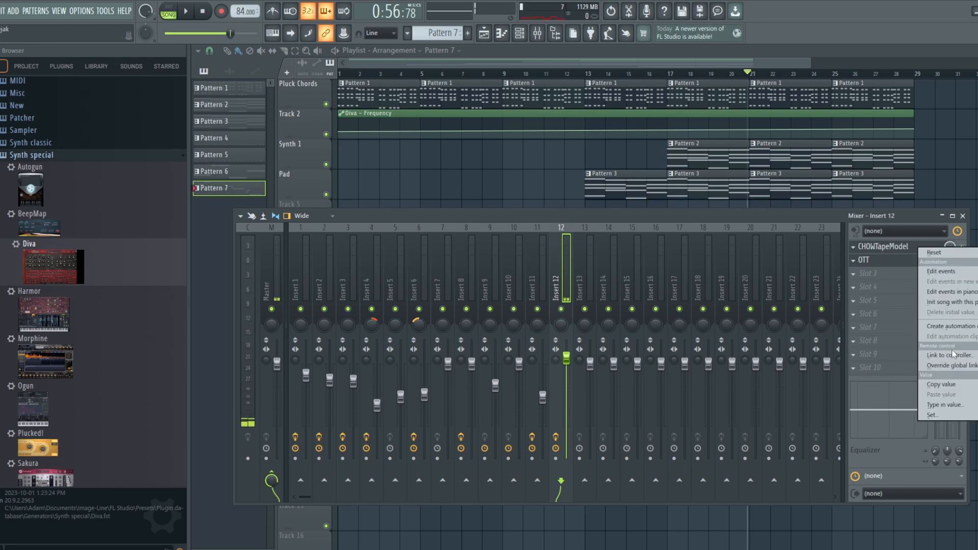
{"action": "left_click", "coordinate": [949, 326]}
{"action": "key", "text": "F9"}
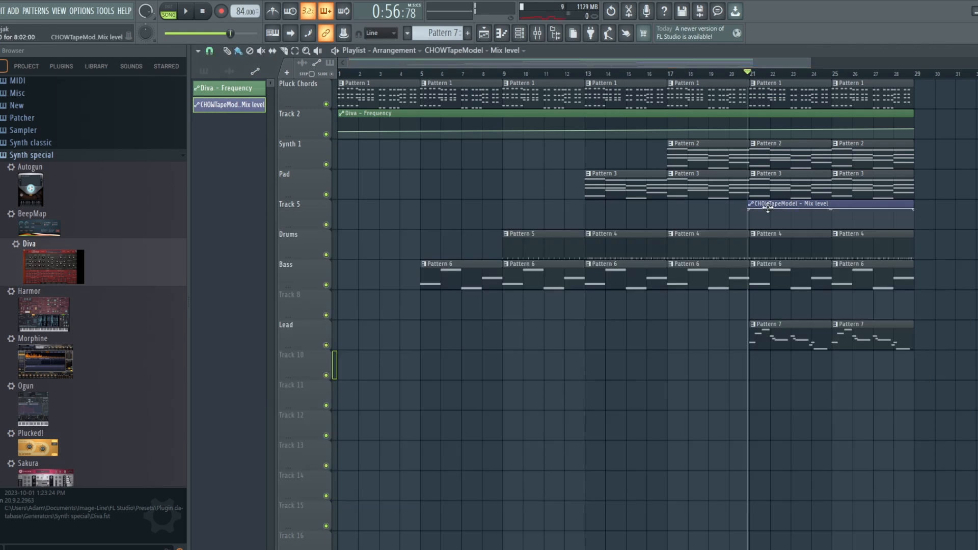
Move the CHOWTapeModel mix level clip to Track 10 at bar 1 and extend the clip and its envelope to bar 29
{"action": "left_click_drag", "start_coordinate": [768, 206], "coordinate": [362, 356]}
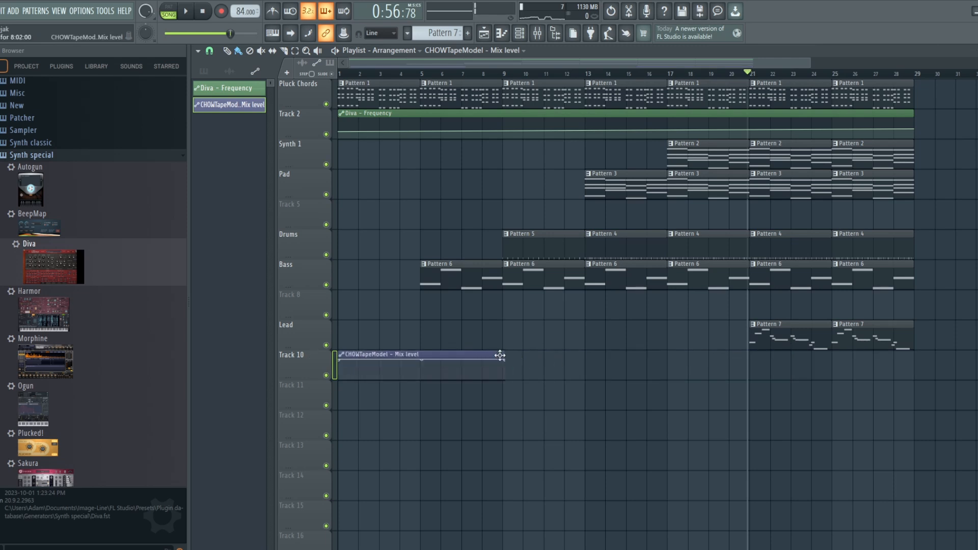
{"action": "left_click_drag", "start_coordinate": [500, 355], "coordinate": [913, 356]}
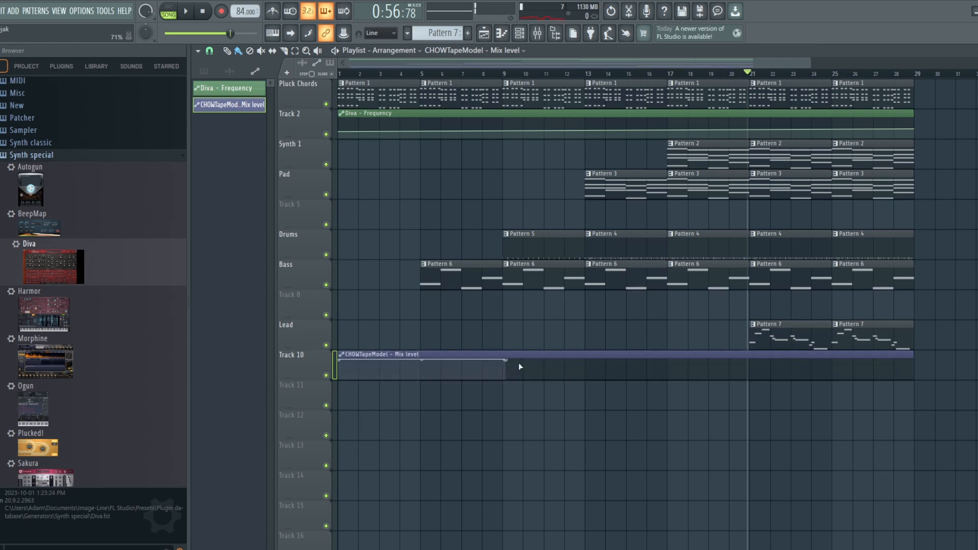
{"action": "left_click_drag", "start_coordinate": [507, 361], "coordinate": [912, 357]}
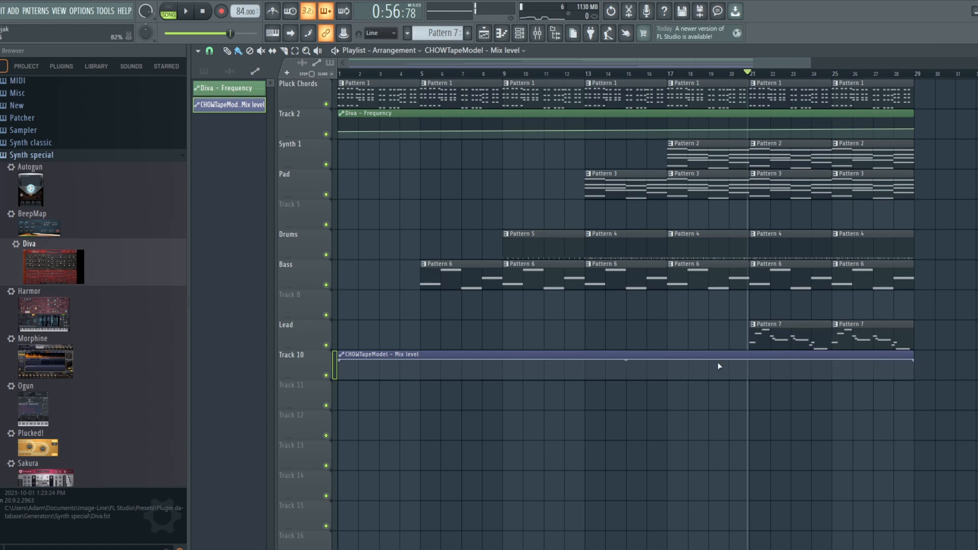
Shape the mix level envelope to hold at 0% until bar 21 and jump straight up there, and play the transition
{"action": "right_click", "coordinate": [749, 360]}
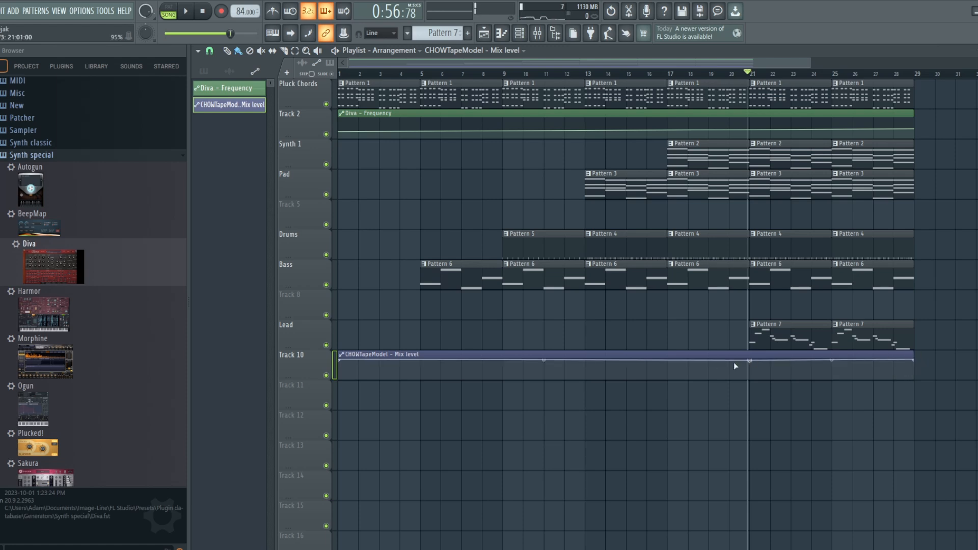
{"action": "left_click_drag", "start_coordinate": [343, 360], "coordinate": [337, 421]}
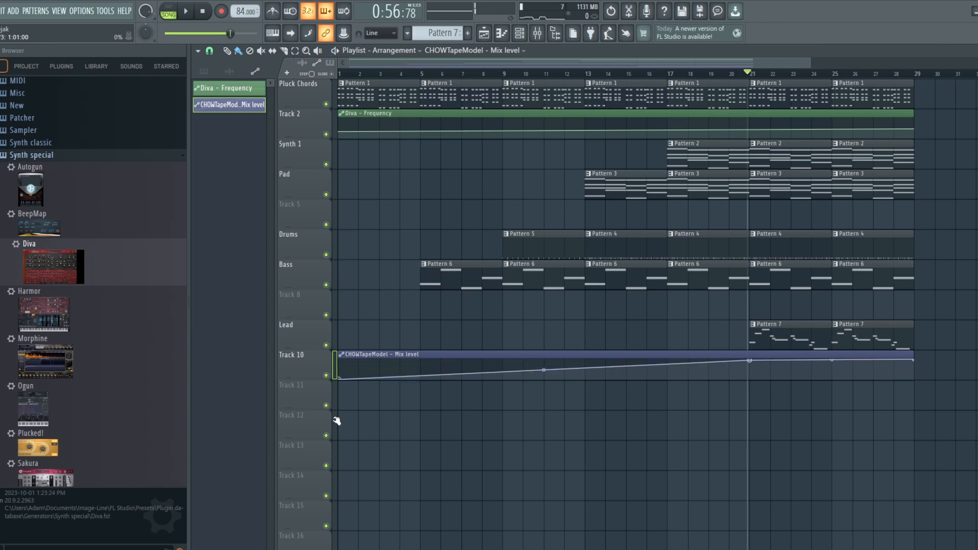
{"action": "right_click", "coordinate": [748, 374]}
{"action": "left_click_drag", "start_coordinate": [748, 374], "coordinate": [755, 382]}
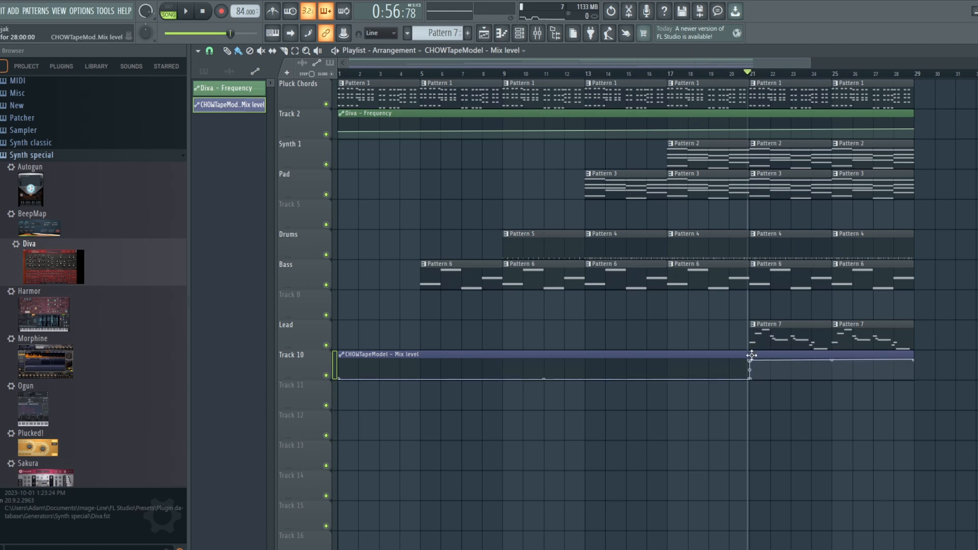
{"action": "left_click", "coordinate": [698, 65]}
{"action": "key", "text": "space"}
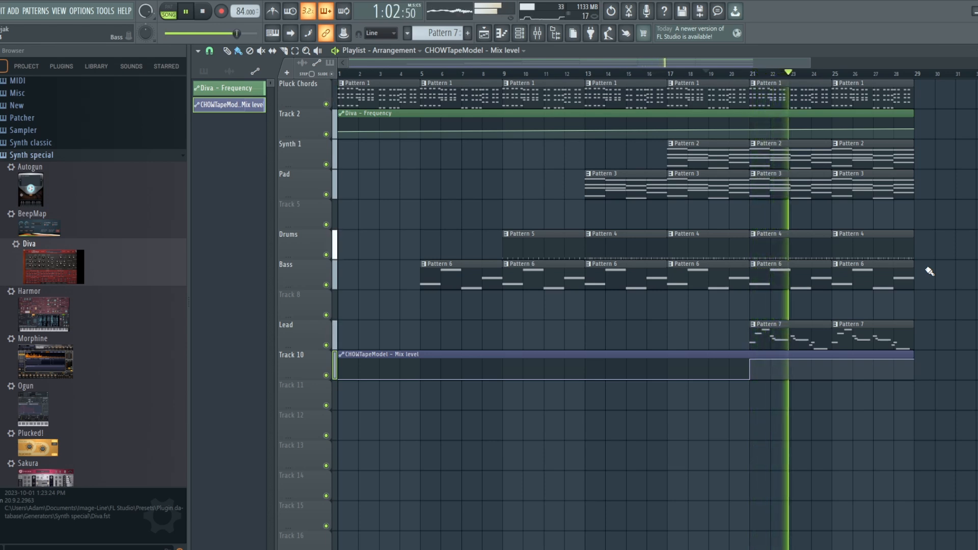
Raise the CHOWTapeModel mix level points at bars 1 and 21 to flatten the envelope, and play the song from the start
{"action": "key", "text": "space"}
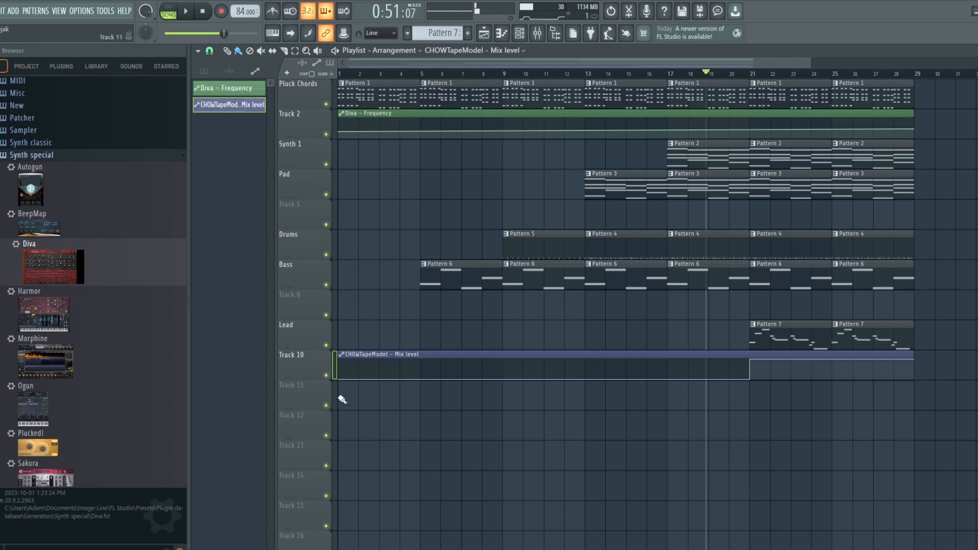
{"action": "key", "text": "Home"}
{"action": "left_click_drag", "start_coordinate": [342, 378], "coordinate": [338, 359]}
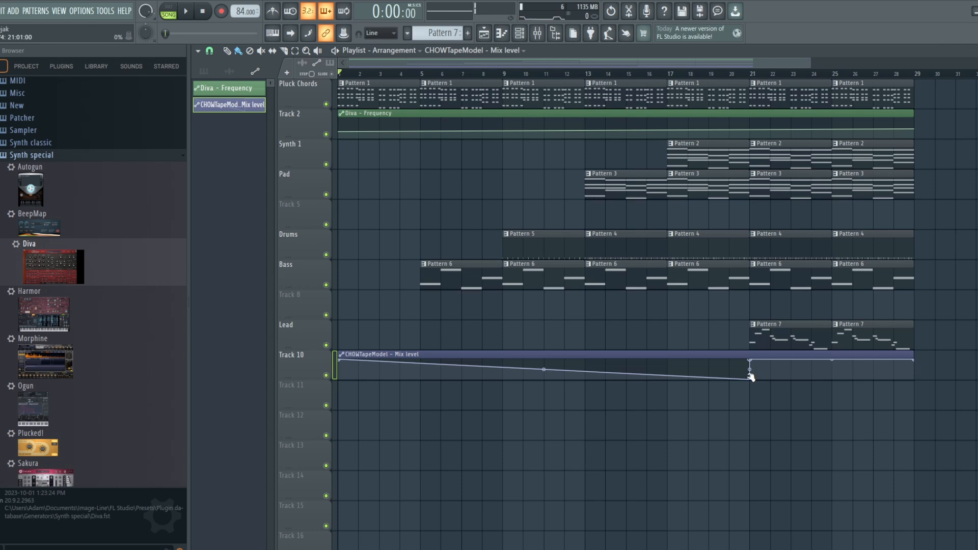
{"action": "left_click_drag", "start_coordinate": [750, 377], "coordinate": [752, 361]}
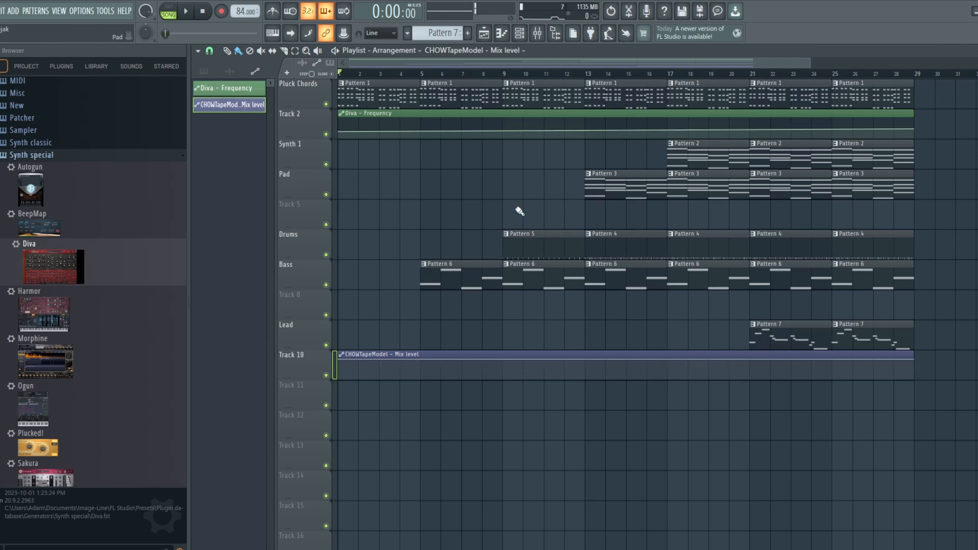
{"action": "key", "text": "space"}
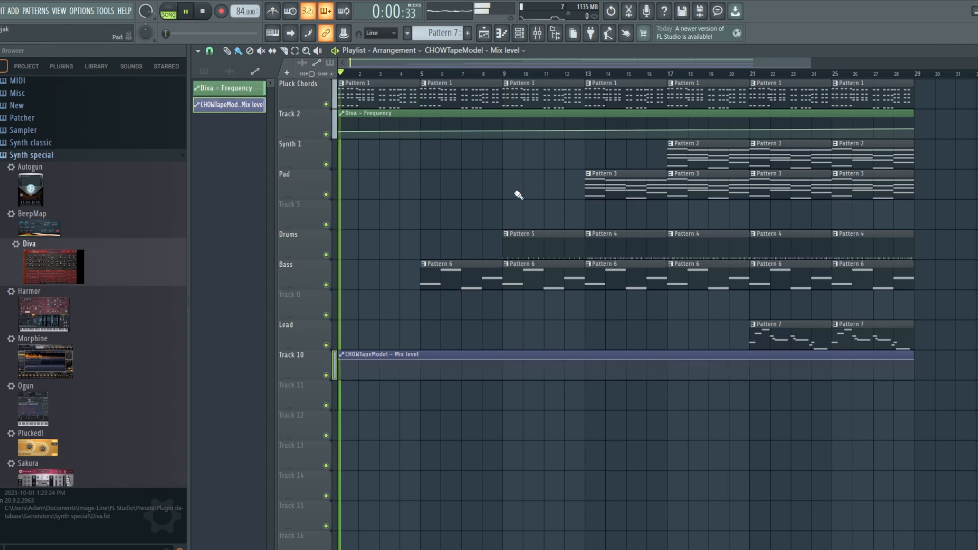
Set the Degrade amount of CHOWTapeModel on Insert 12 to 0.02, return to the playlist and stop playback
{"action": "left_click", "coordinate": [562, 37]}
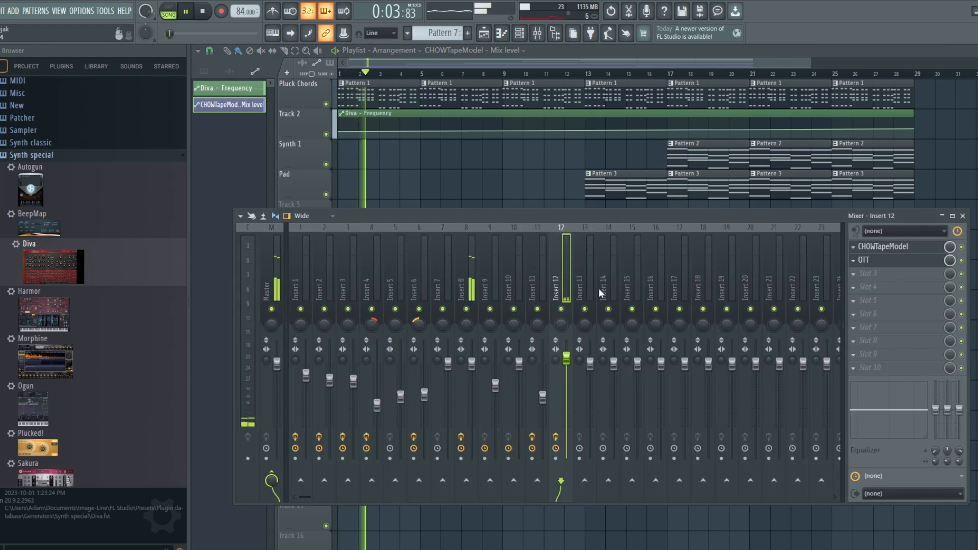
{"action": "left_click", "coordinate": [889, 247]}
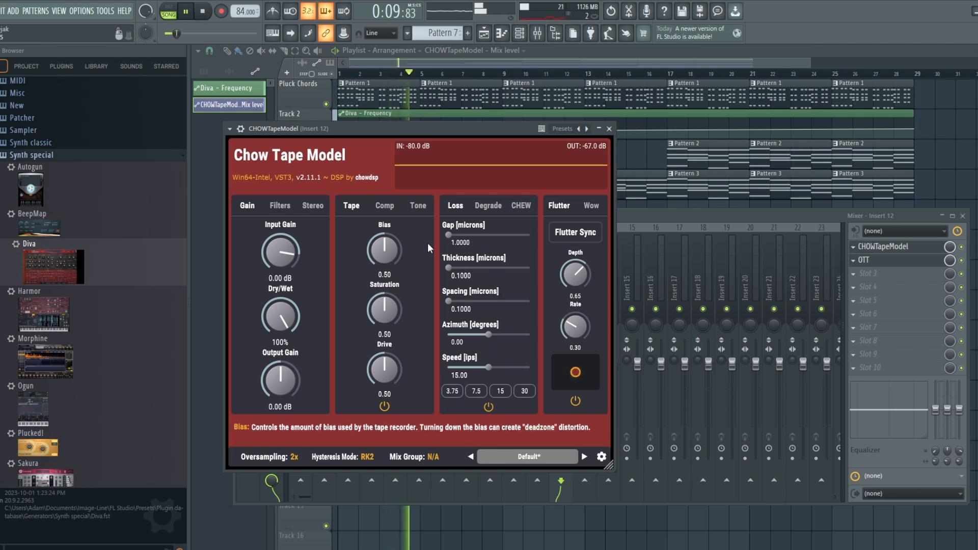
{"action": "left_click", "coordinate": [481, 208]}
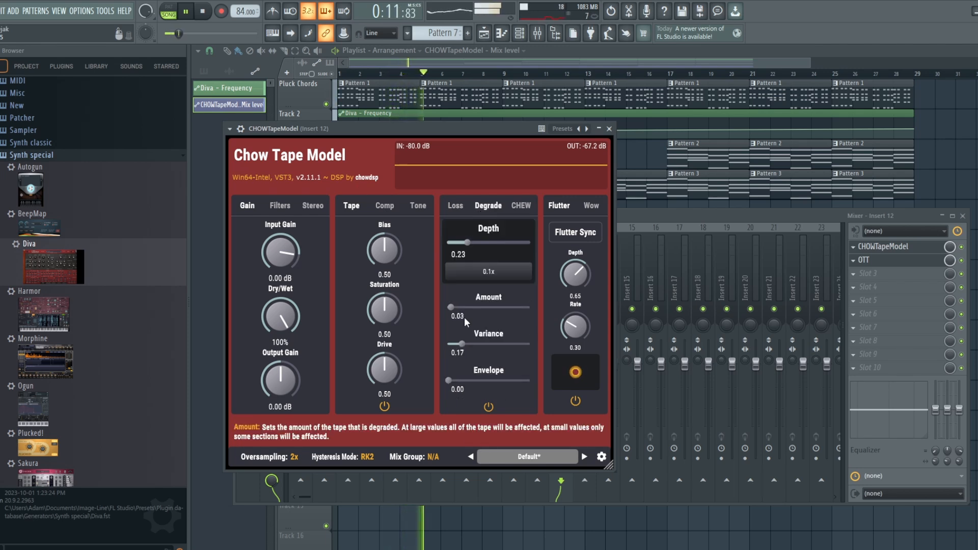
{"action": "left_click_drag", "start_coordinate": [464, 306], "coordinate": [437, 314]}
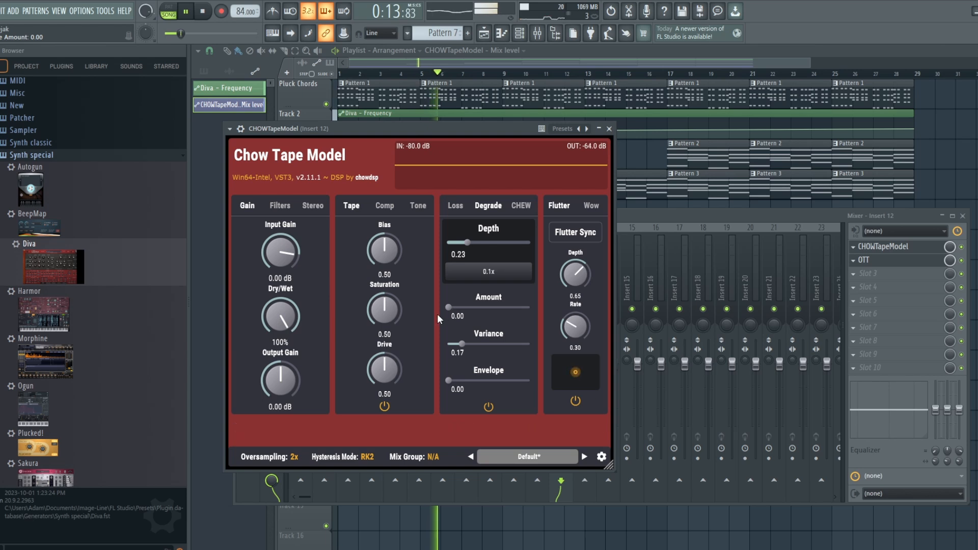
{"action": "double_click", "coordinate": [494, 319]}
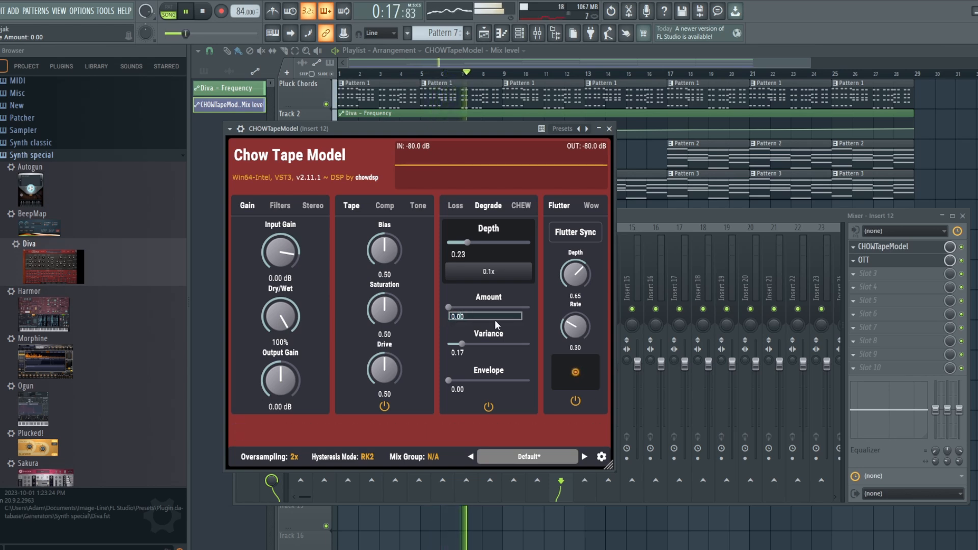
{"action": "type", "text": "0.02"}
{"action": "key", "text": "Return"}
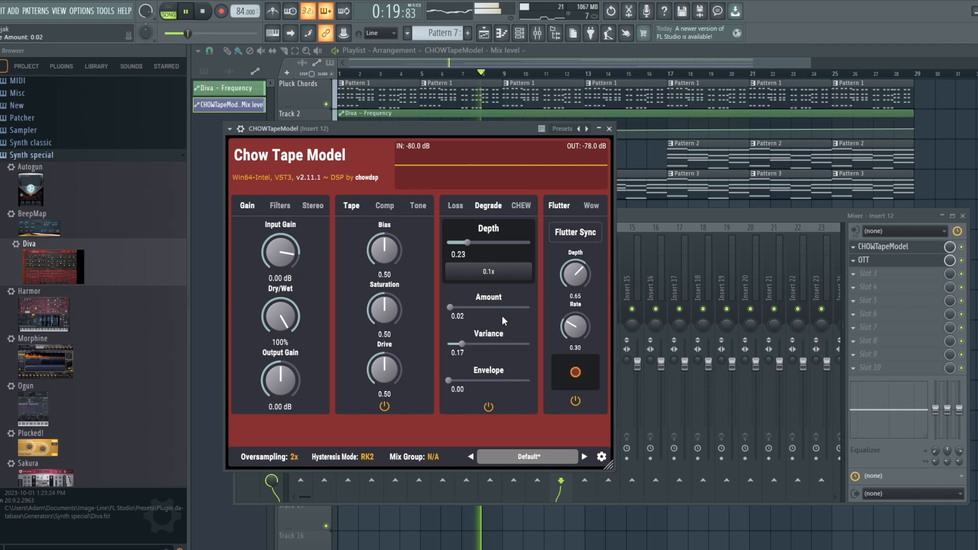
{"action": "left_click", "coordinate": [658, 210]}
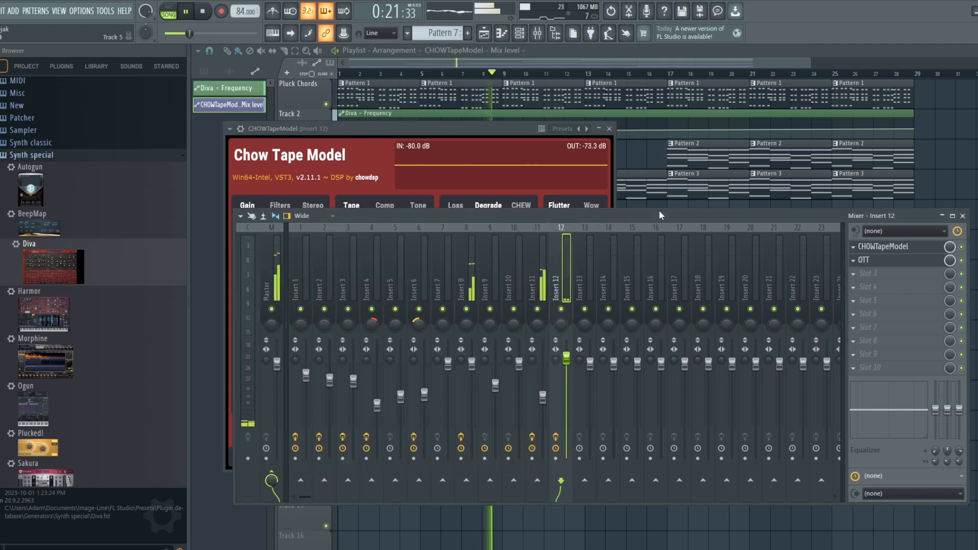
{"action": "left_click", "coordinate": [596, 65]}
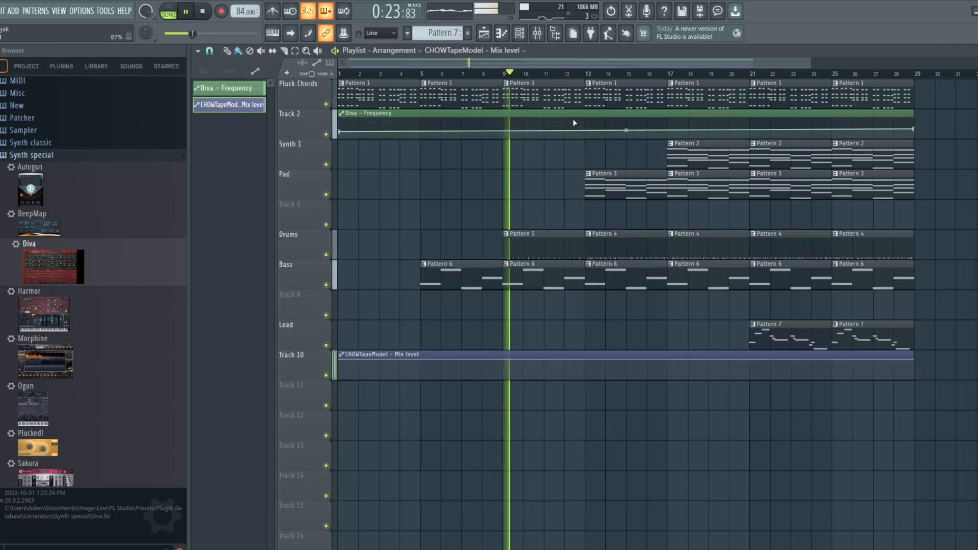
{"action": "key", "text": "space"}
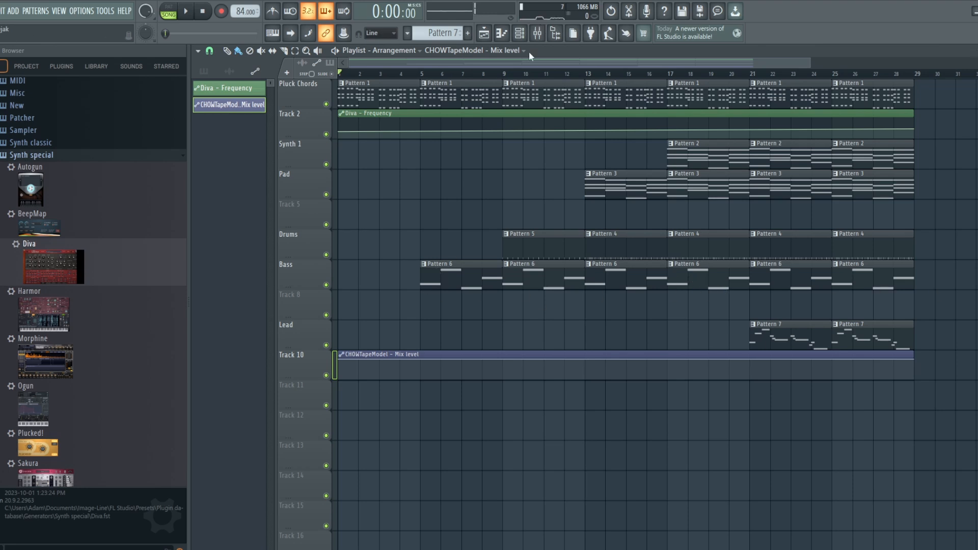
Play the song from bar 5 with Insert 11 soloed in the mixer
{"action": "left_click", "coordinate": [543, 36]}
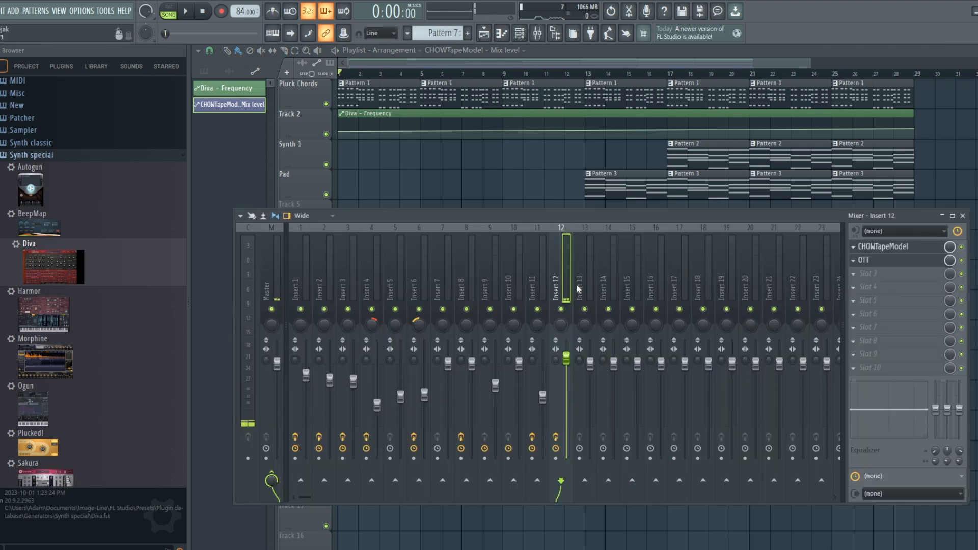
{"action": "left_click", "coordinate": [607, 65]}
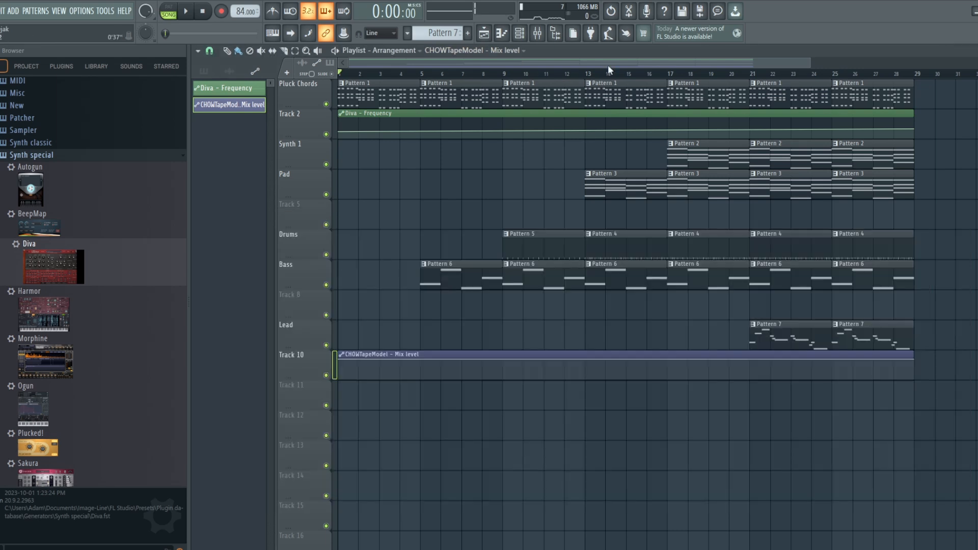
{"action": "left_click", "coordinate": [422, 74]}
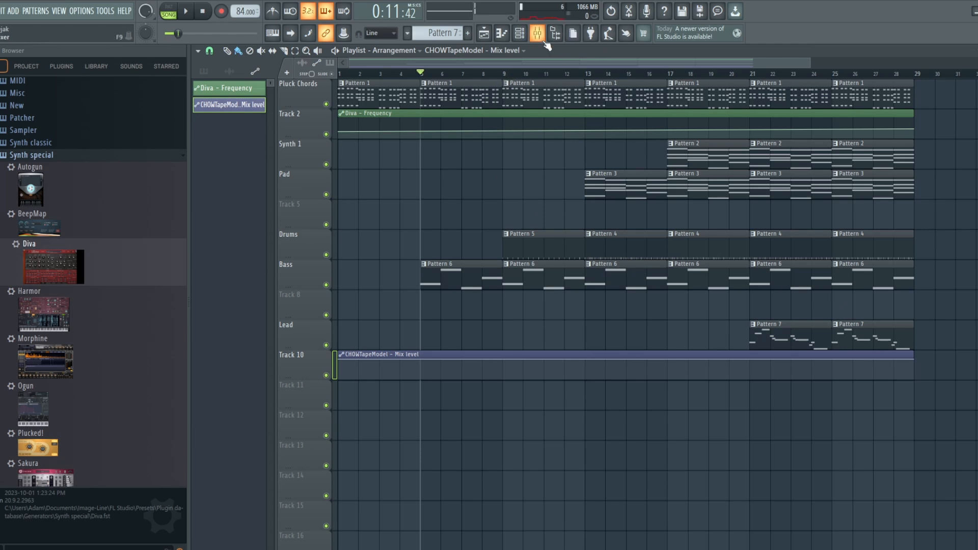
{"action": "key", "text": "F9"}
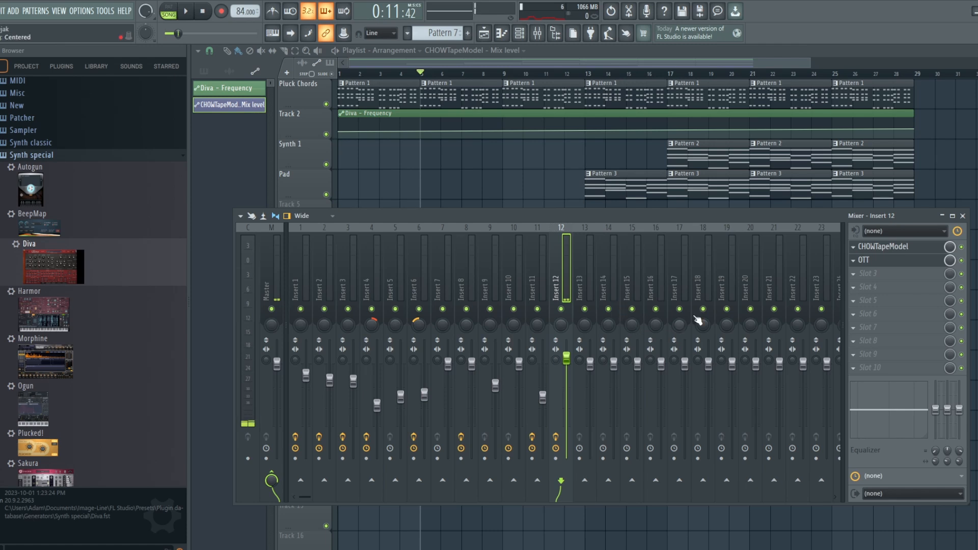
{"action": "key", "text": "space"}
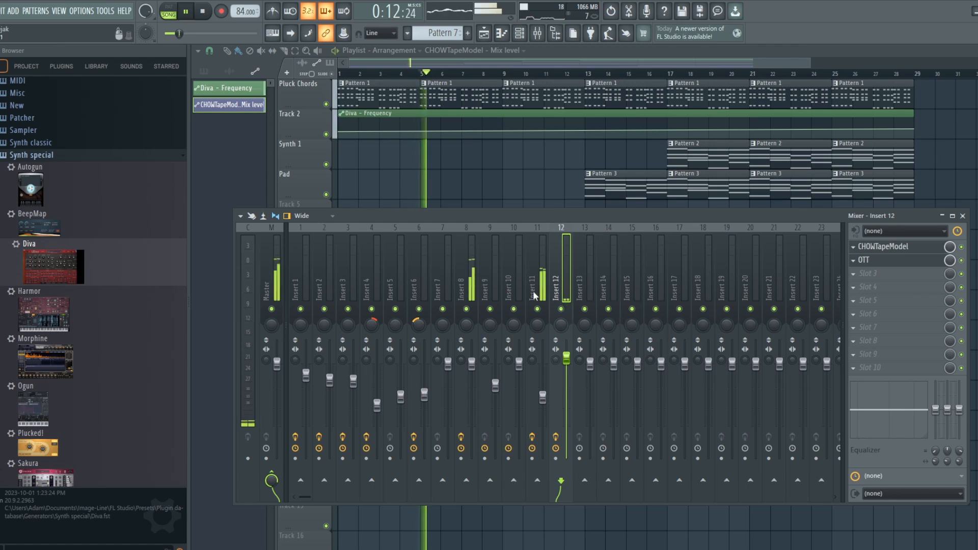
{"action": "left_click", "coordinate": [541, 306]}
{"action": "right_click", "coordinate": [541, 313]}
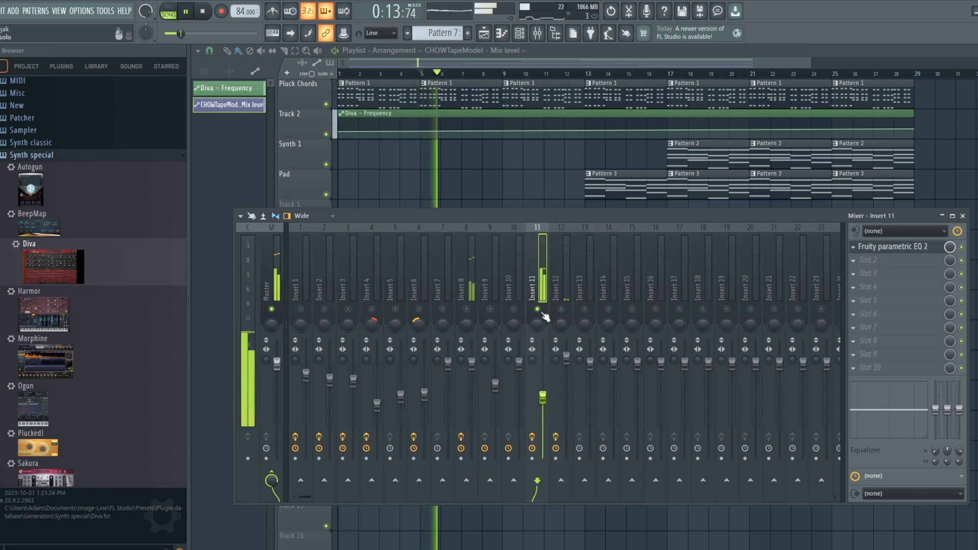
Add Kickstart 2 to Insert 11 after the parametric EQ and lower its mix to 84%
{"action": "left_click", "coordinate": [853, 262]}
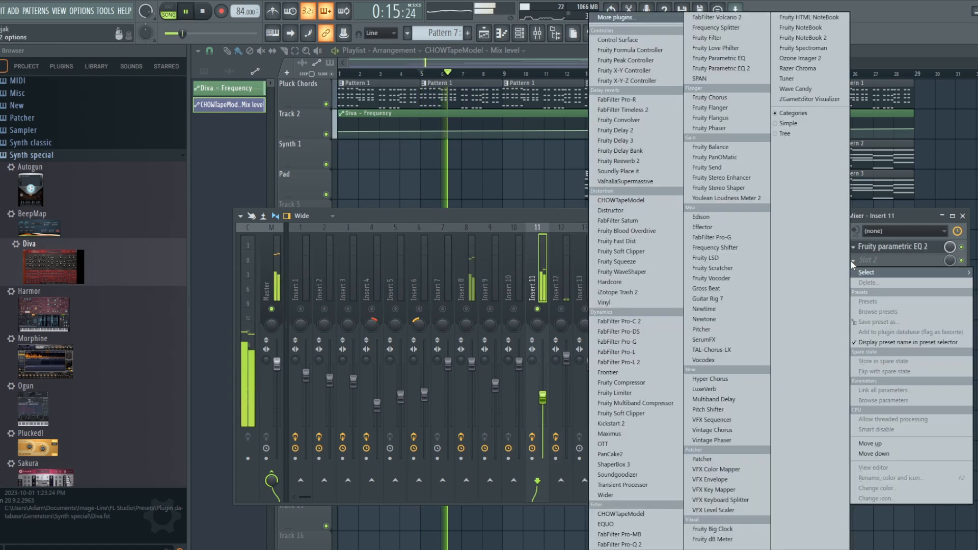
{"action": "left_click", "coordinate": [609, 424]}
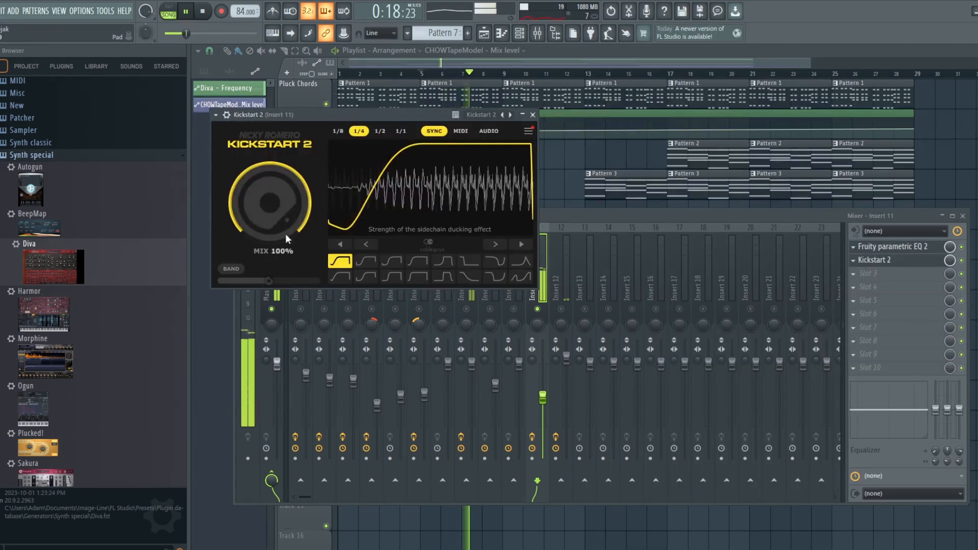
{"action": "left_click_drag", "start_coordinate": [285, 235], "coordinate": [285, 251]}
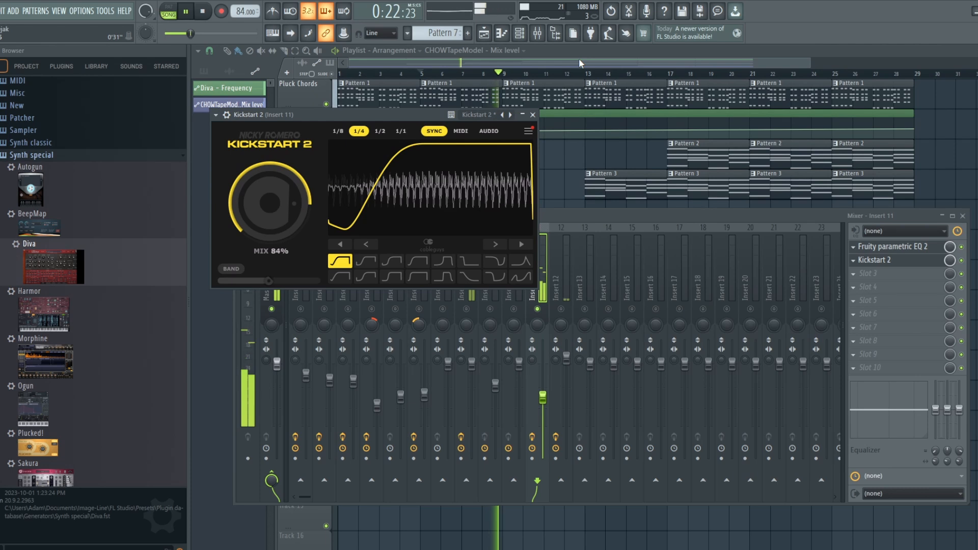
Create an automation clip for the last tweaked Kickstart 2 mix parameter and stop playback
{"action": "left_click", "coordinate": [105, 10]}
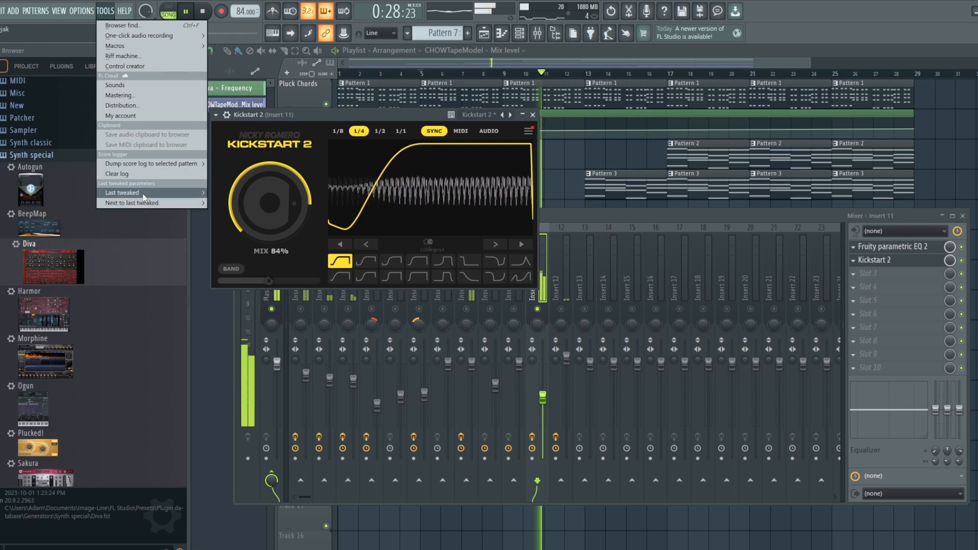
{"action": "mouse_move", "coordinate": [152, 193]}
{"action": "left_click", "coordinate": [242, 265]}
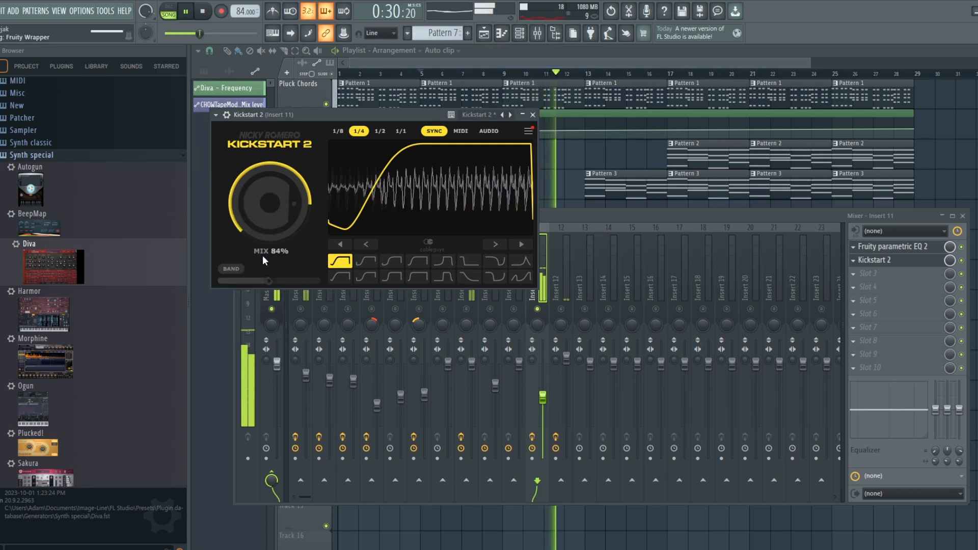
{"action": "left_click", "coordinate": [600, 60]}
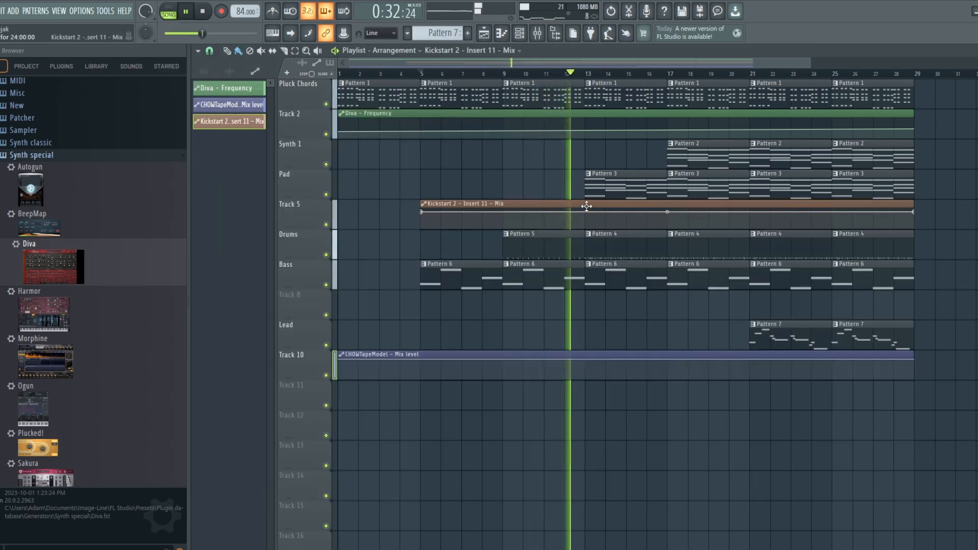
{"action": "key", "text": "space"}
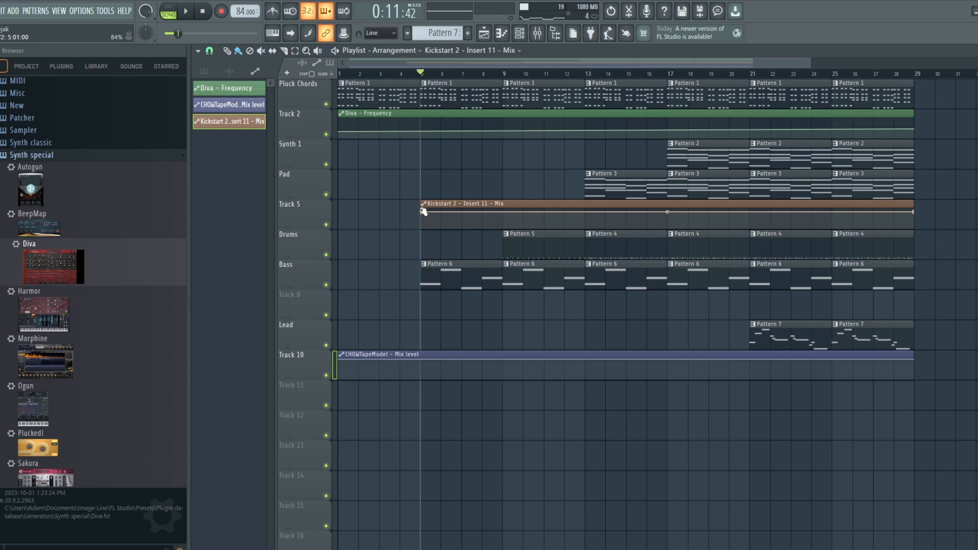
Shape the Kickstart 2 mix envelope to hold at 0% from bar 5 and jump to 76% at bar 13, checking the plugin's mix
{"action": "left_click_drag", "start_coordinate": [423, 213], "coordinate": [424, 242]}
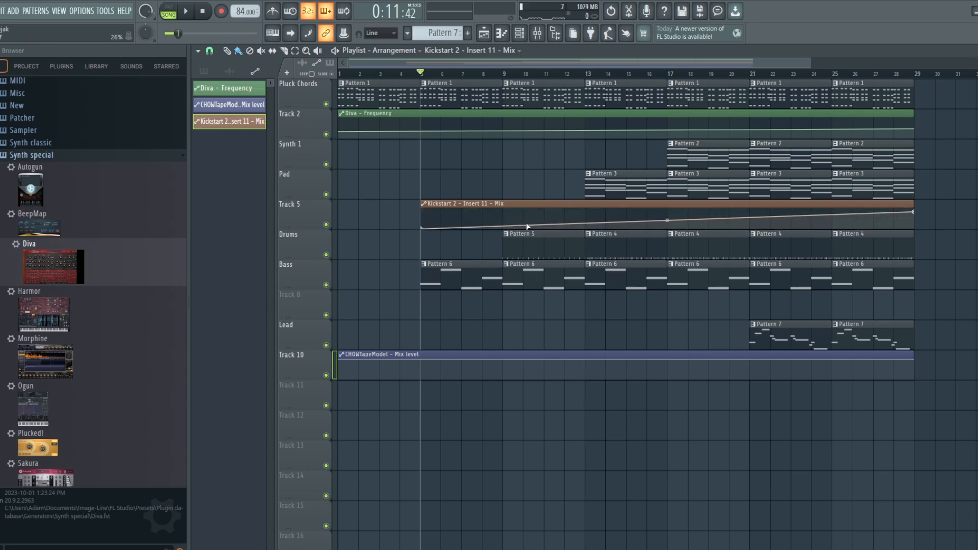
{"action": "right_click", "coordinate": [587, 214]}
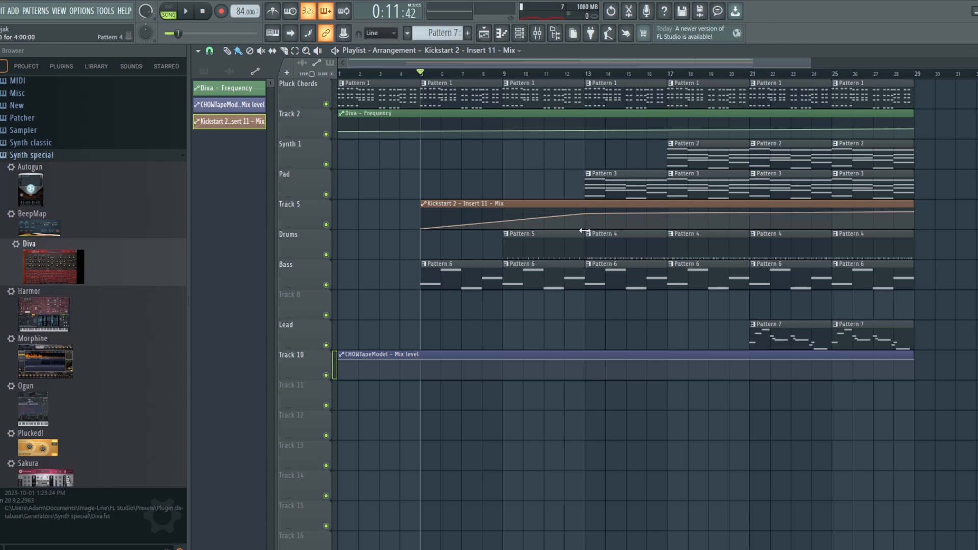
{"action": "right_click", "coordinate": [585, 229]}
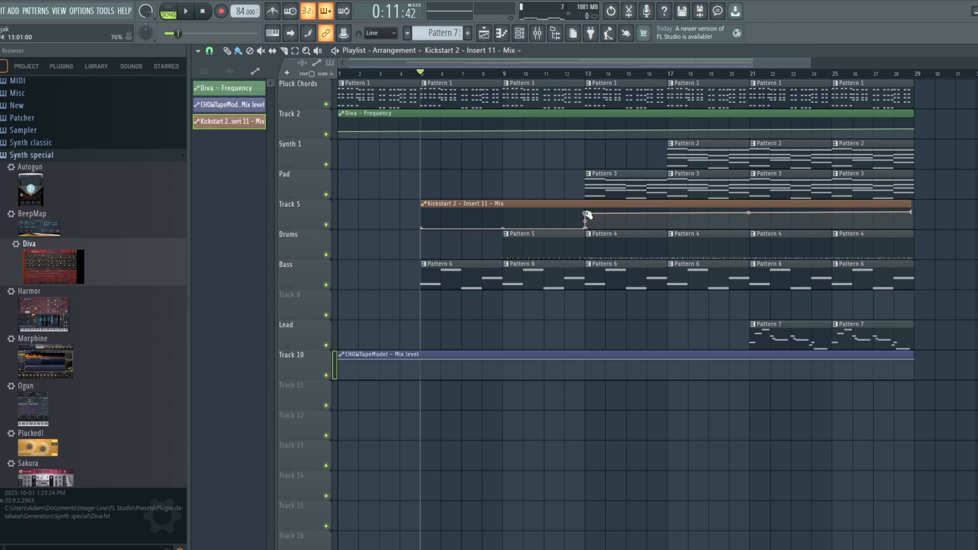
{"action": "left_click", "coordinate": [542, 34]}
{"action": "left_click", "coordinate": [886, 264]}
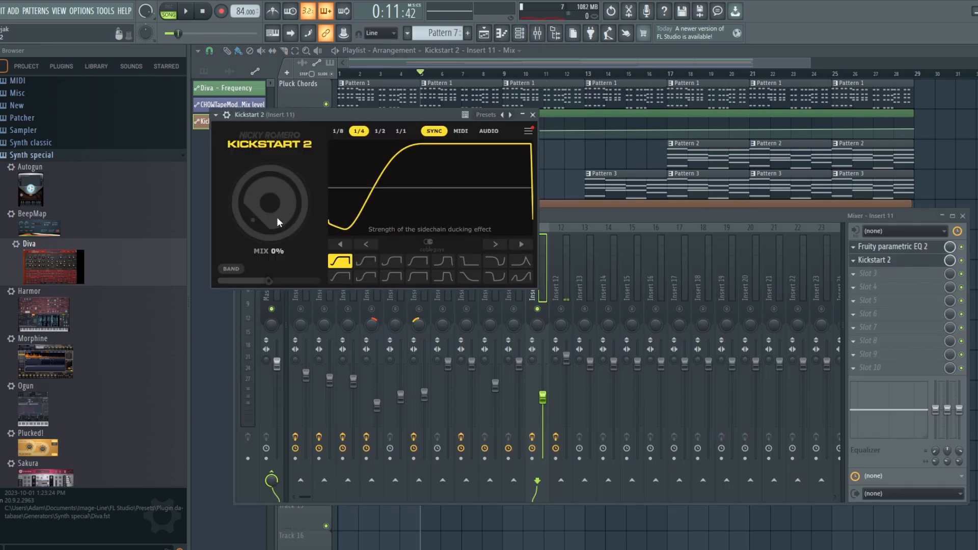
{"action": "key", "text": "F12"}
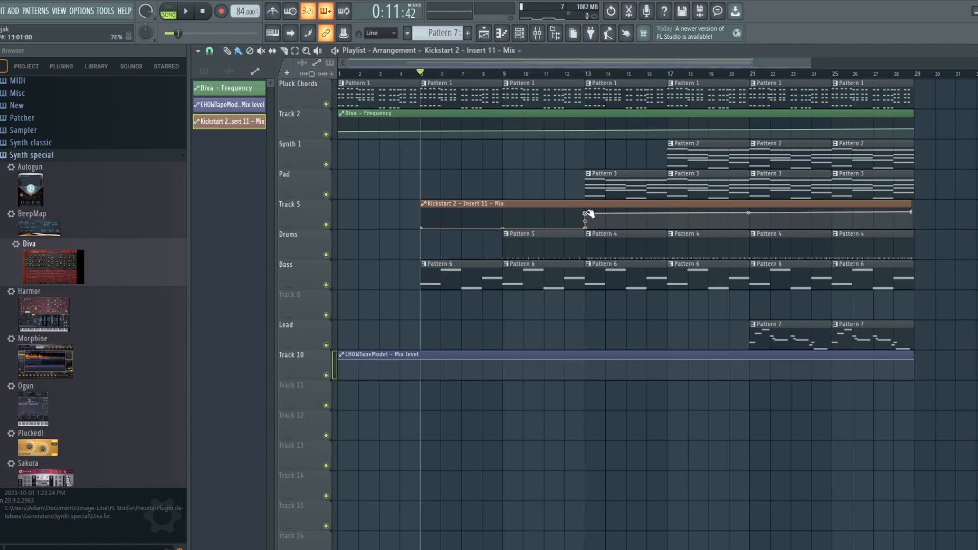
Copy the 76% value of the bar 13 point to the last point of the Kickstart 2 mix envelope and play from bar 5
{"action": "right_click", "coordinate": [586, 213]}
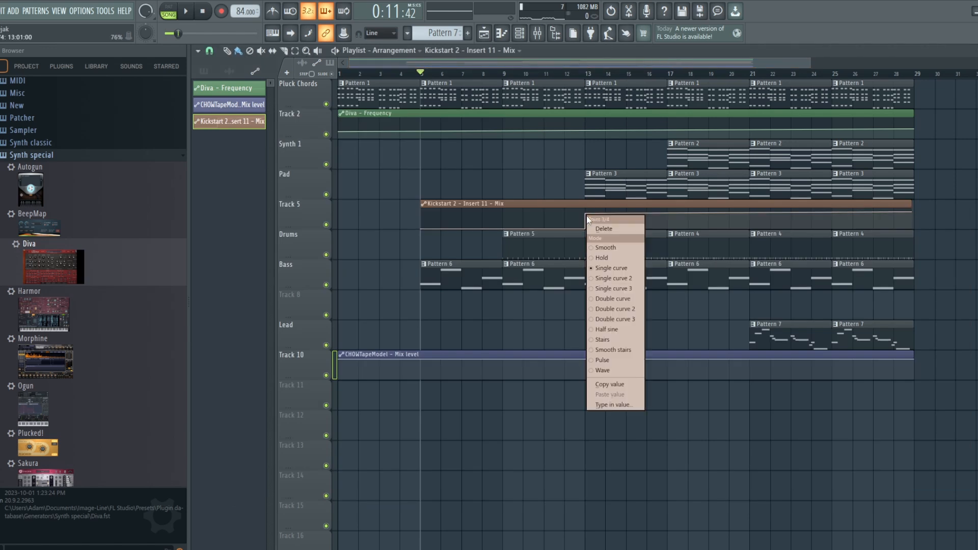
{"action": "left_click", "coordinate": [613, 387]}
{"action": "right_click", "coordinate": [907, 211]}
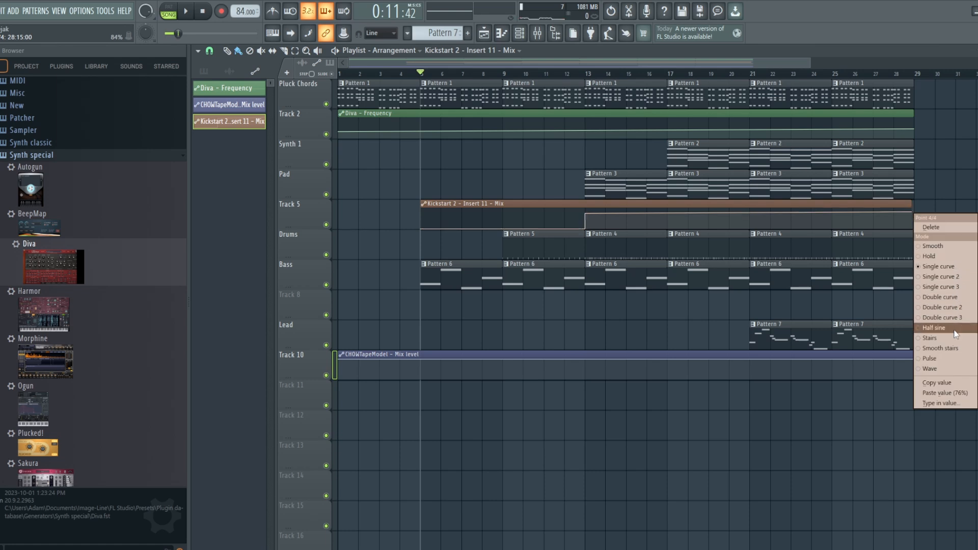
{"action": "left_click", "coordinate": [946, 390]}
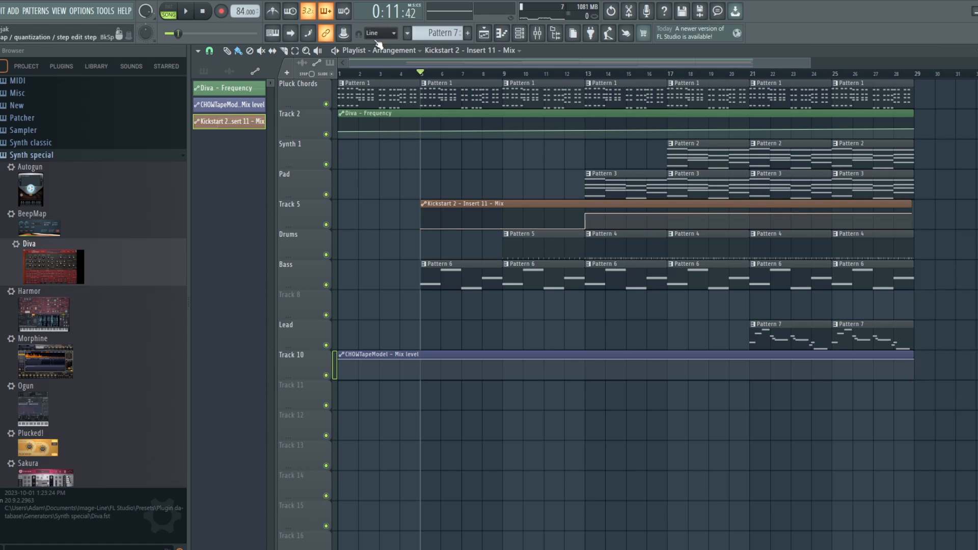
{"action": "key", "text": "space"}
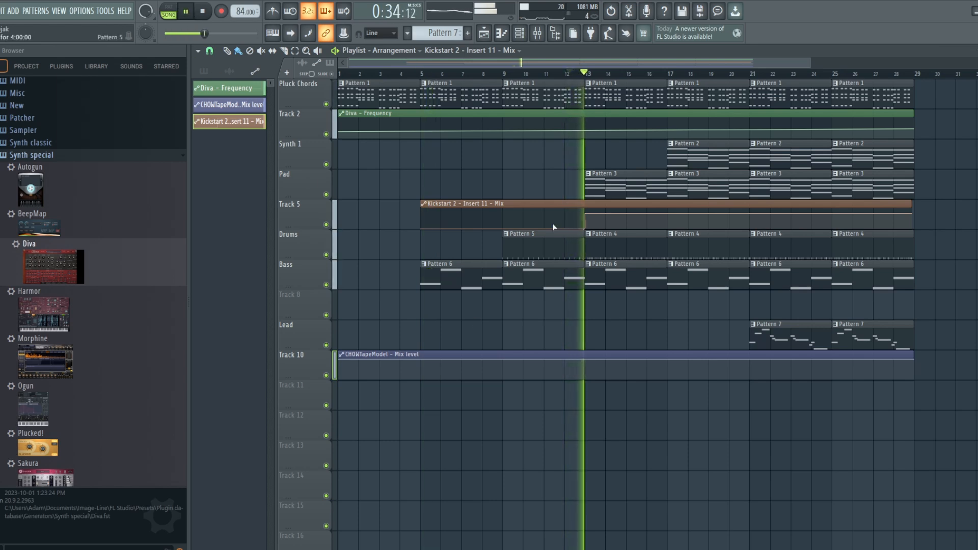
Play the arrangement from around bar 13, raise the Insert 9 level slightly in the mixer, and stop playback
{"action": "left_click", "coordinate": [537, 33]}
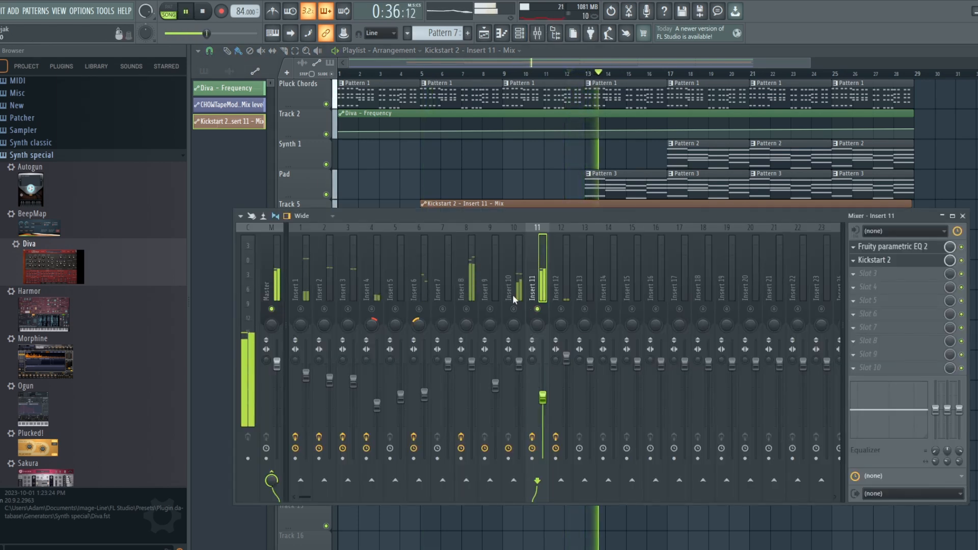
{"action": "left_click", "coordinate": [573, 75]}
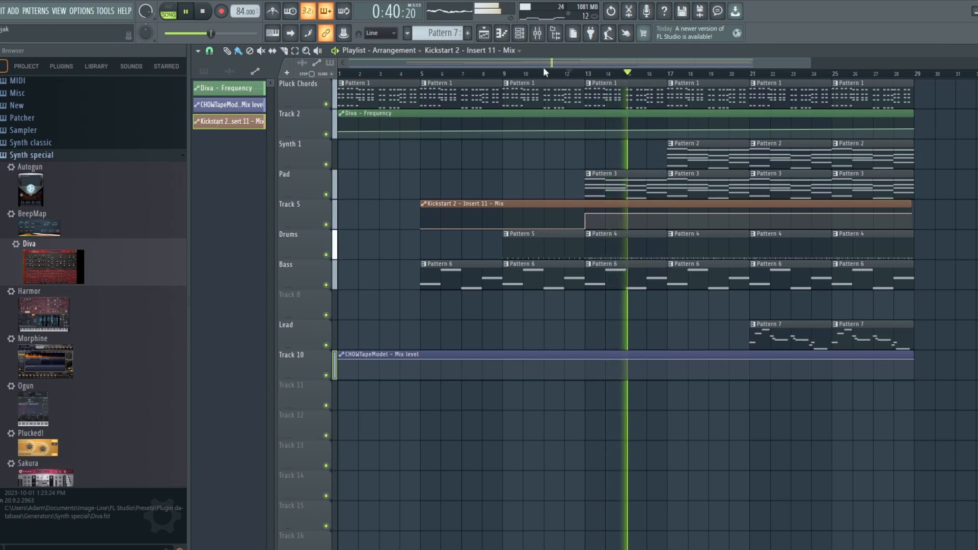
{"action": "left_click", "coordinate": [540, 33]}
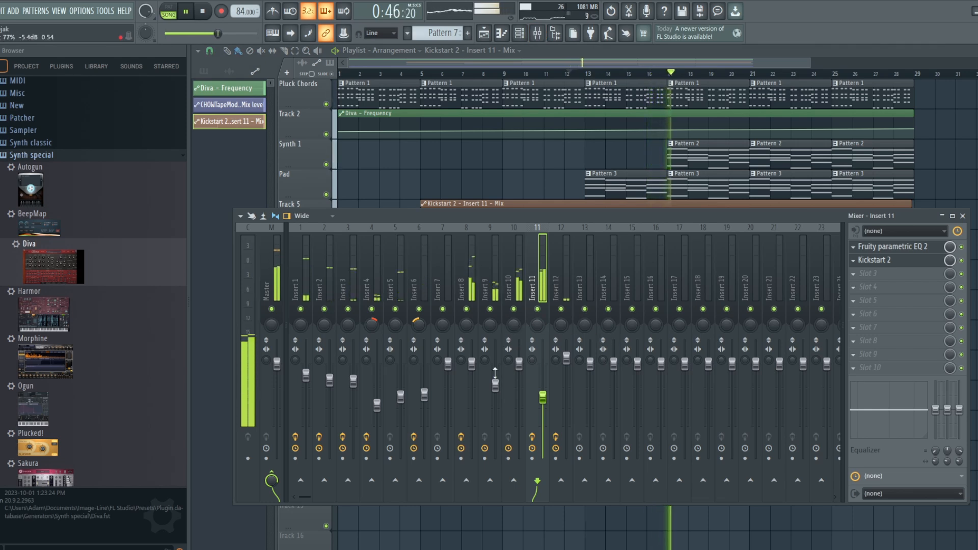
{"action": "left_click", "coordinate": [497, 391]}
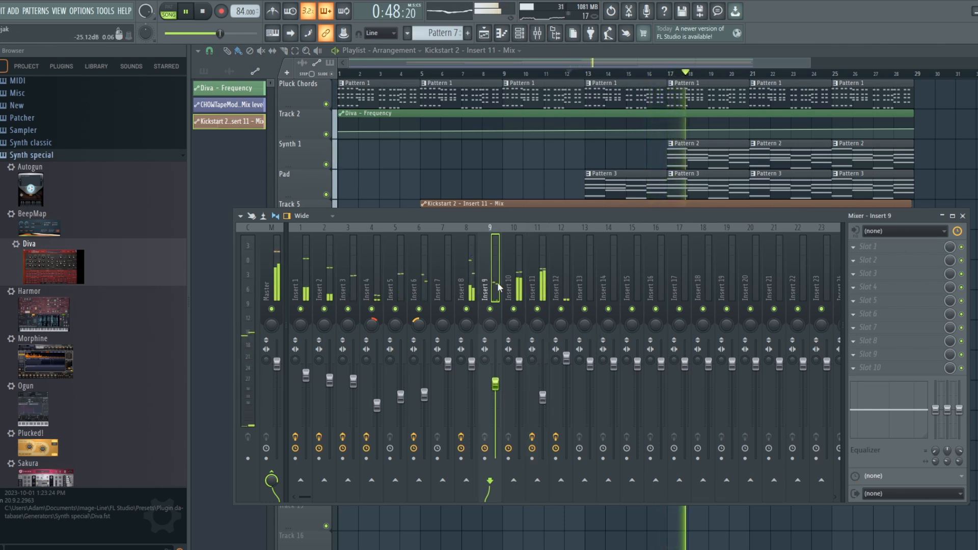
{"action": "left_click", "coordinate": [627, 60]}
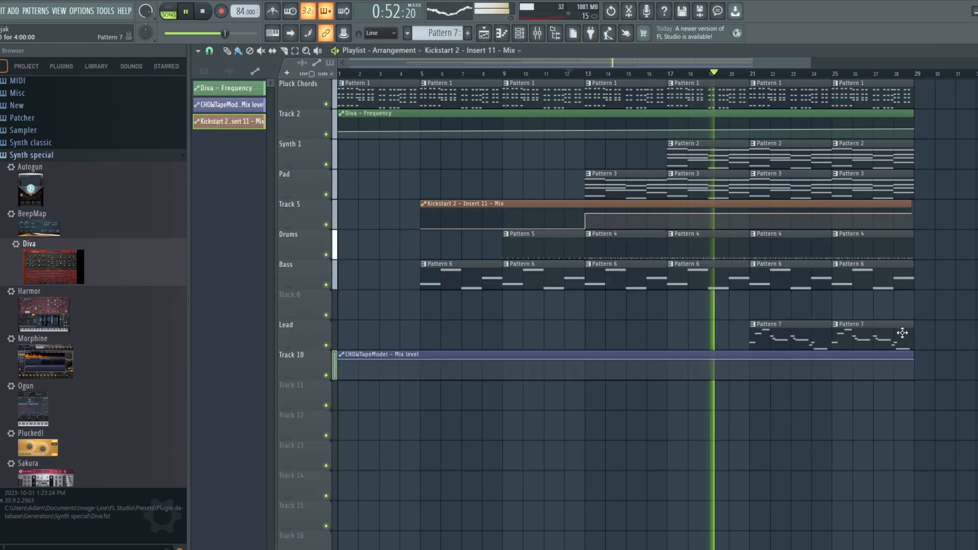
{"action": "key", "text": "space"}
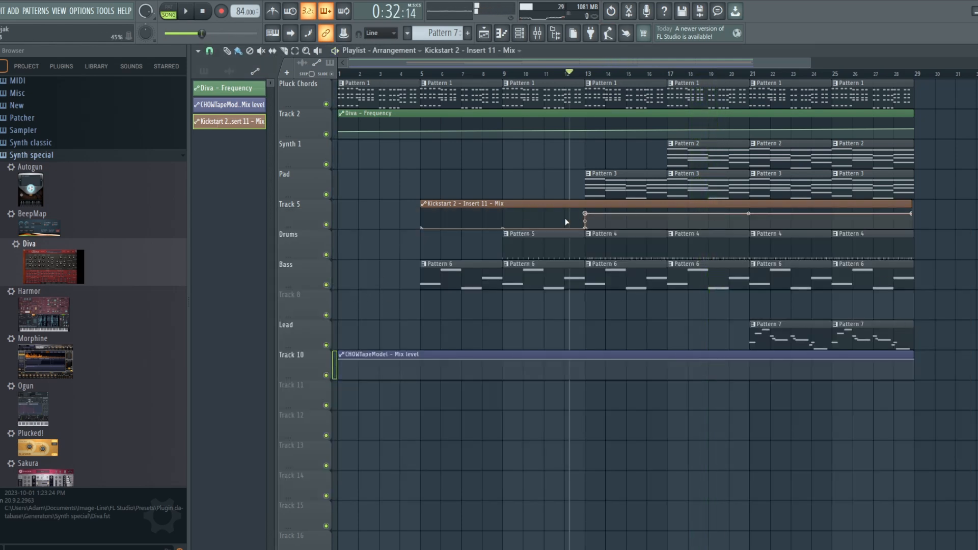
Move the Kickstart 2 mix automation clip from Track 5 down to Track 8, directly below the Bass track
{"action": "left_click", "coordinate": [495, 207], "text": "ctrl"}
{"action": "key", "text": "shift+Down"}
{"action": "key", "text": "shift+Down"}
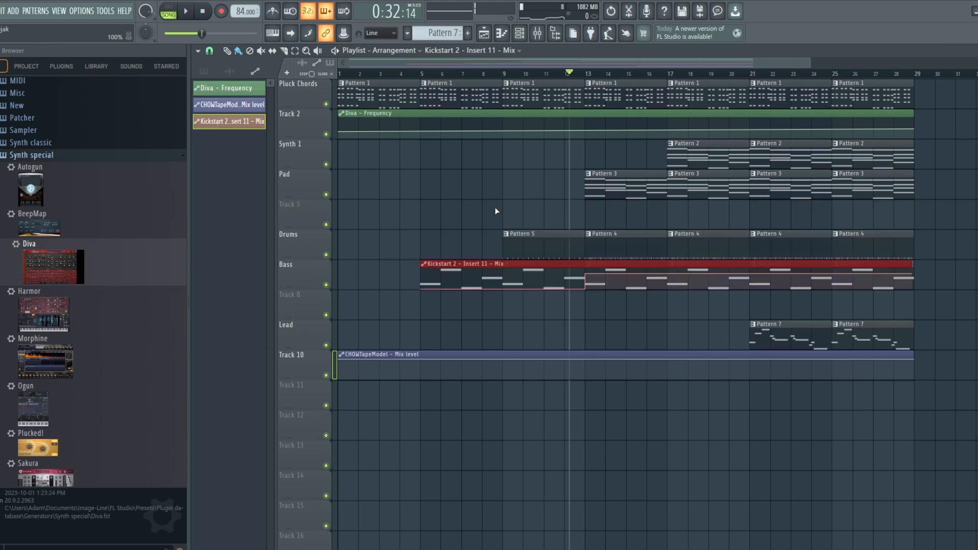
{"action": "key", "text": "shift+Down"}
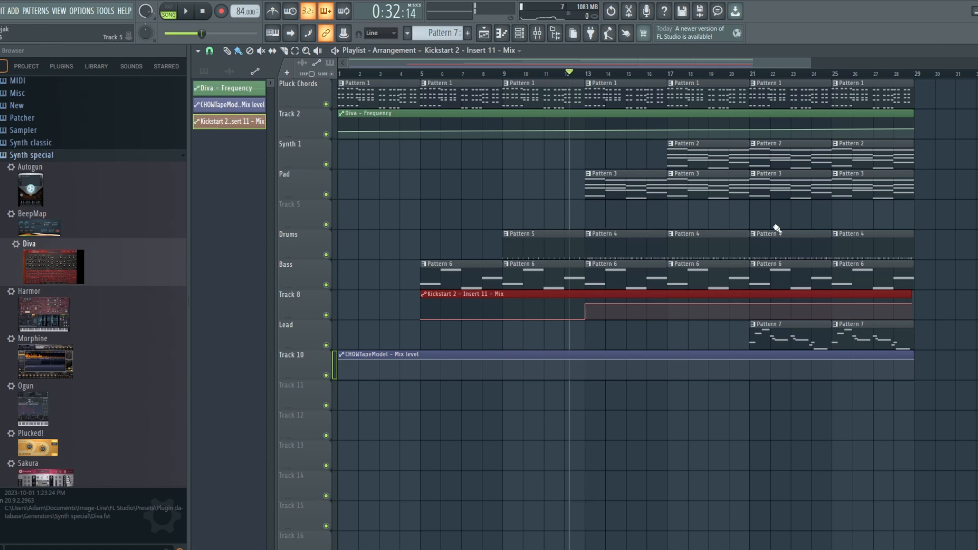
Solo the Pad track together with Pluck Chords and play the song from bar 13
{"action": "left_click", "coordinate": [586, 72]}
{"action": "left_click", "coordinate": [326, 195], "text": "ctrl"}
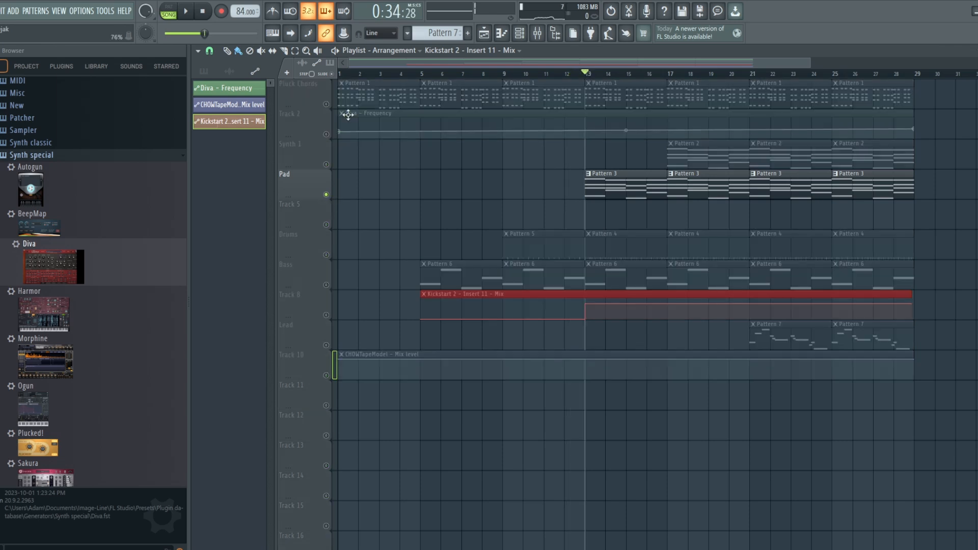
{"action": "left_click", "coordinate": [326, 104]}
{"action": "key", "text": "space"}
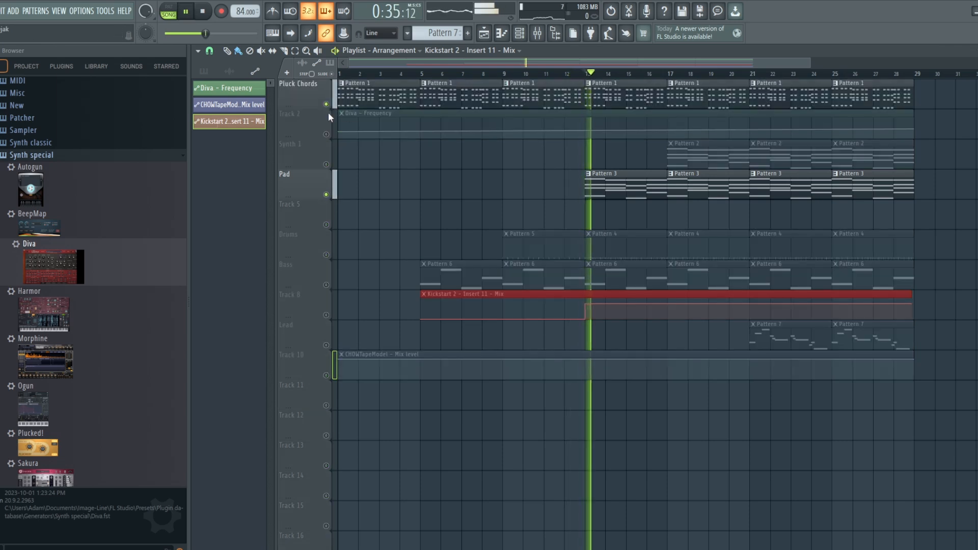
Add Kickstart 2 to the first effect slot of Insert 10 and lower its mix to 86%
{"action": "key", "text": "F9"}
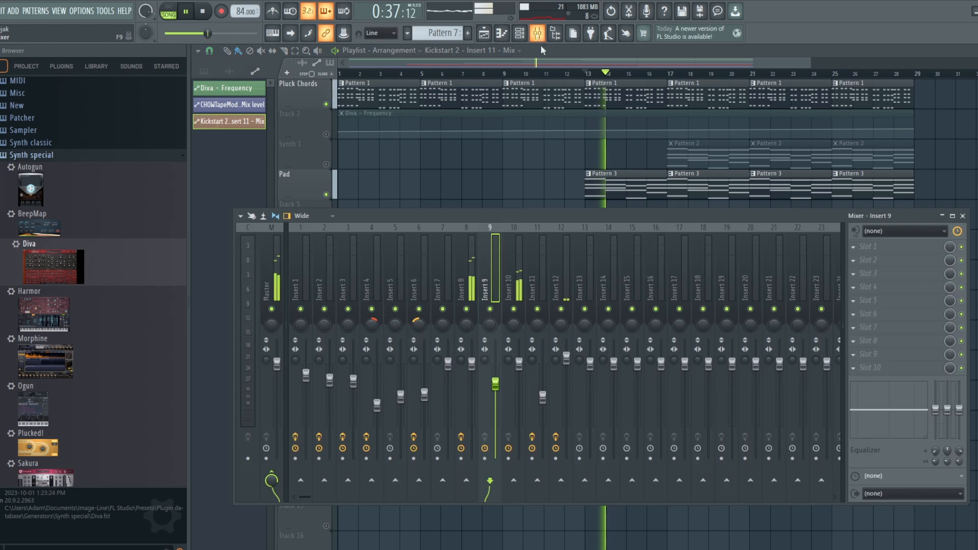
{"action": "left_click", "coordinate": [515, 231]}
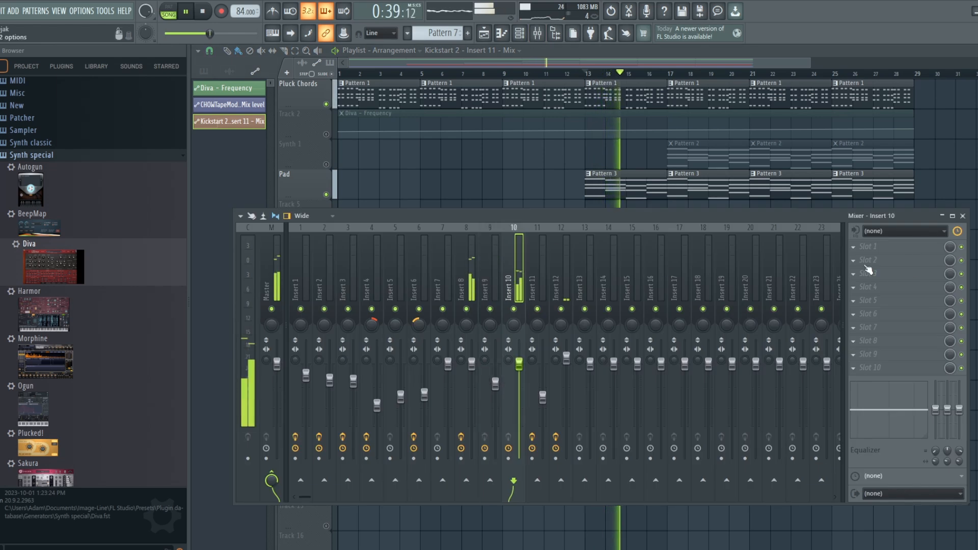
{"action": "left_click", "coordinate": [853, 246]}
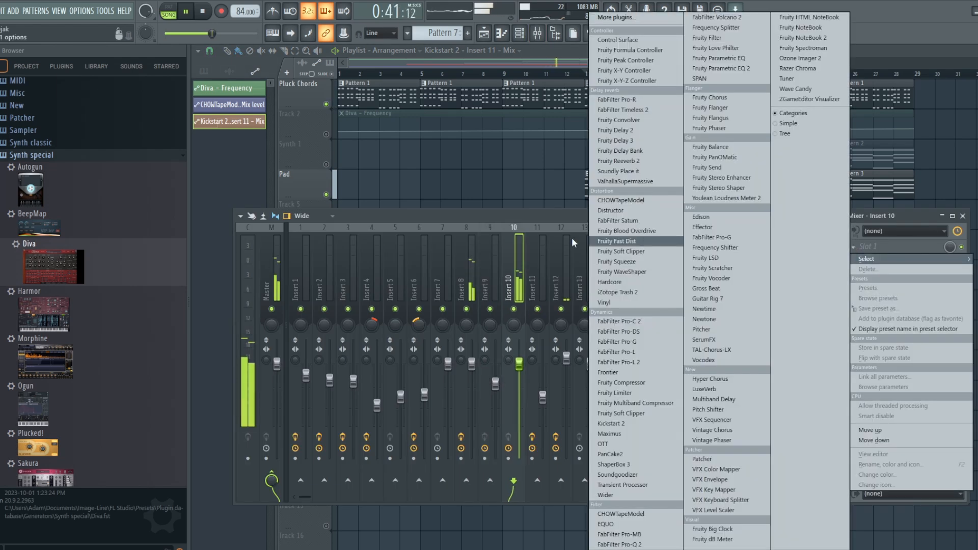
{"action": "left_click", "coordinate": [611, 423]}
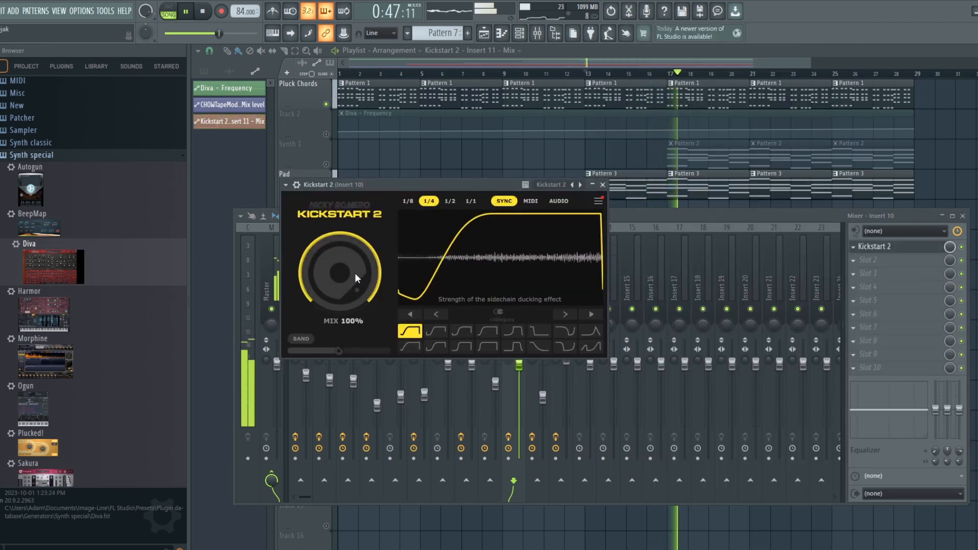
{"action": "left_click_drag", "start_coordinate": [355, 273], "coordinate": [356, 283]}
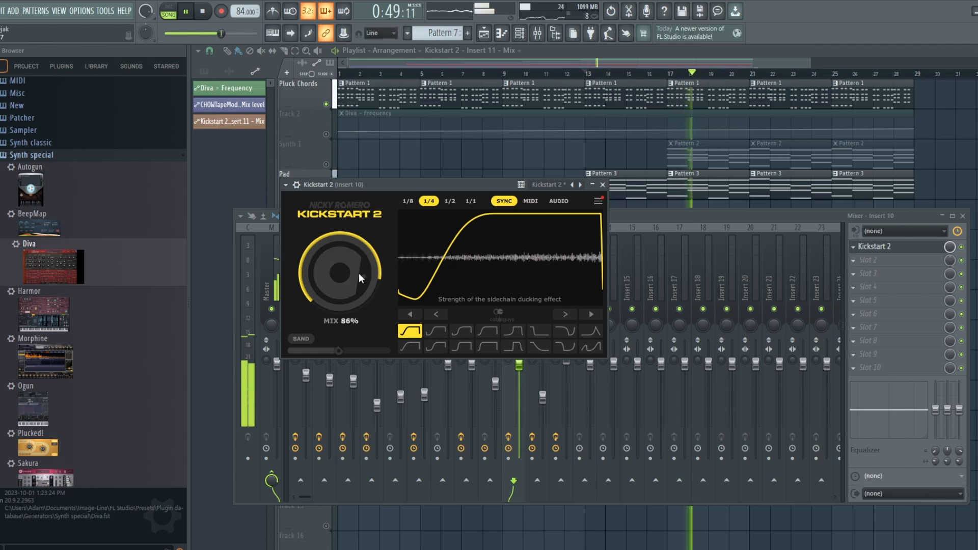
Return to the playlist, bring all tracks back from solo and stop playback
{"action": "left_click", "coordinate": [663, 62]}
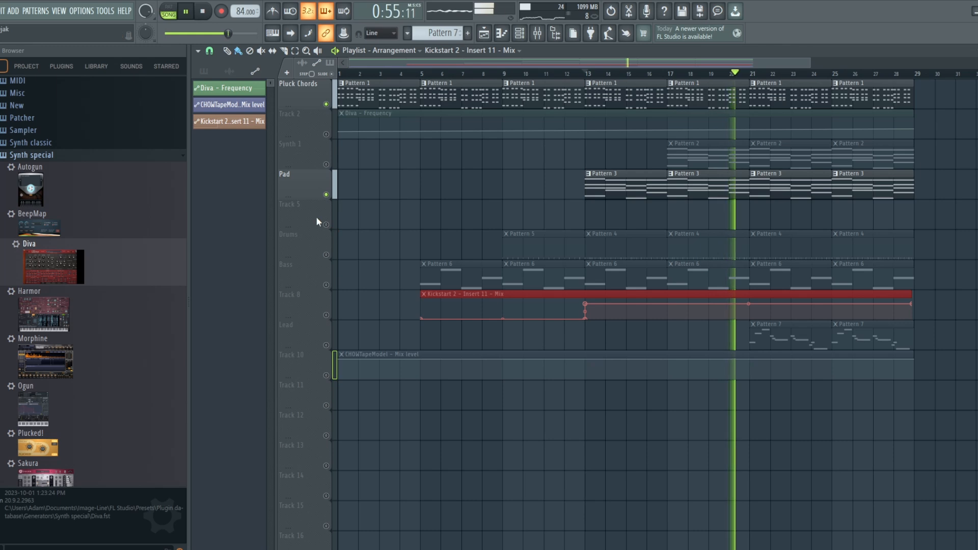
{"action": "right_click", "coordinate": [326, 195]}
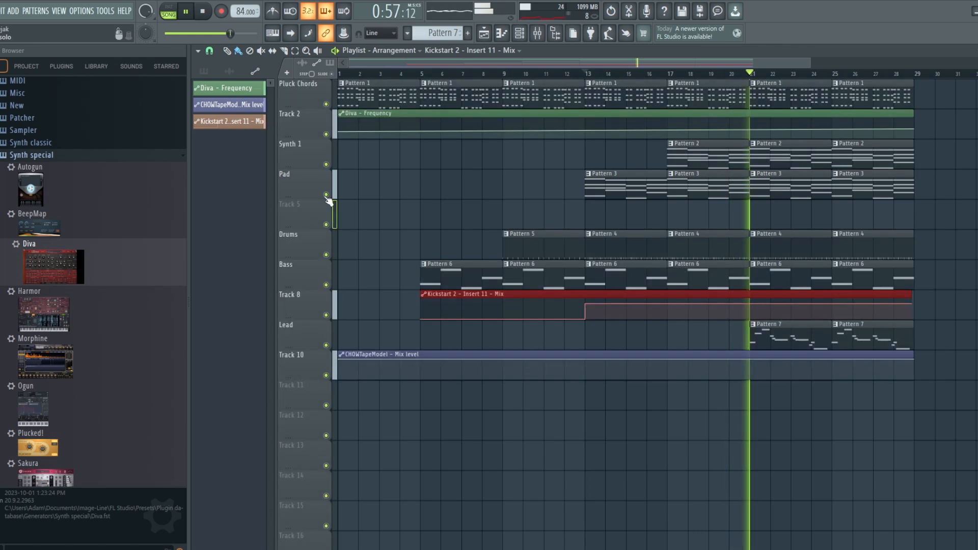
{"action": "key", "text": "space"}
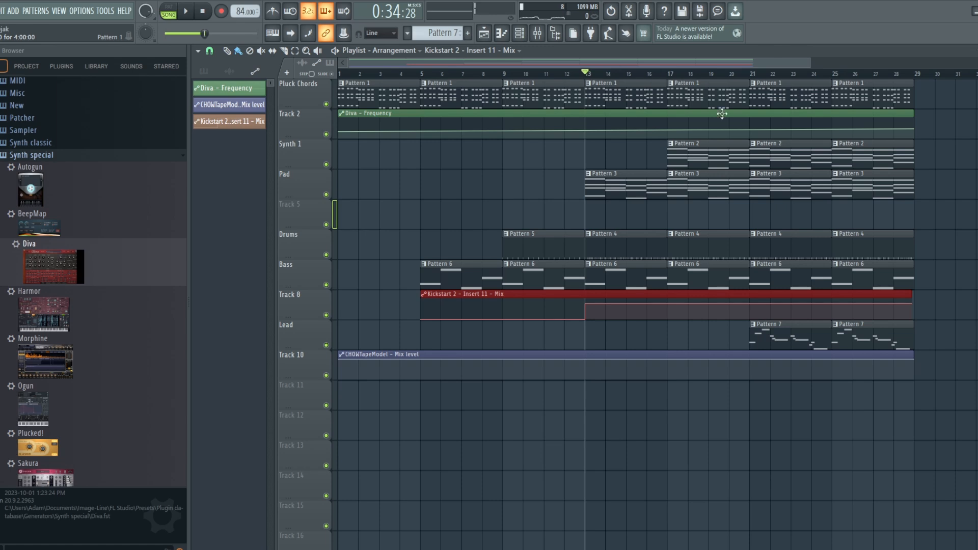
Open the Serum instrument used by Pattern 3 and lower its filter cutoff to 110 Hz
{"action": "left_click", "coordinate": [538, 35]}
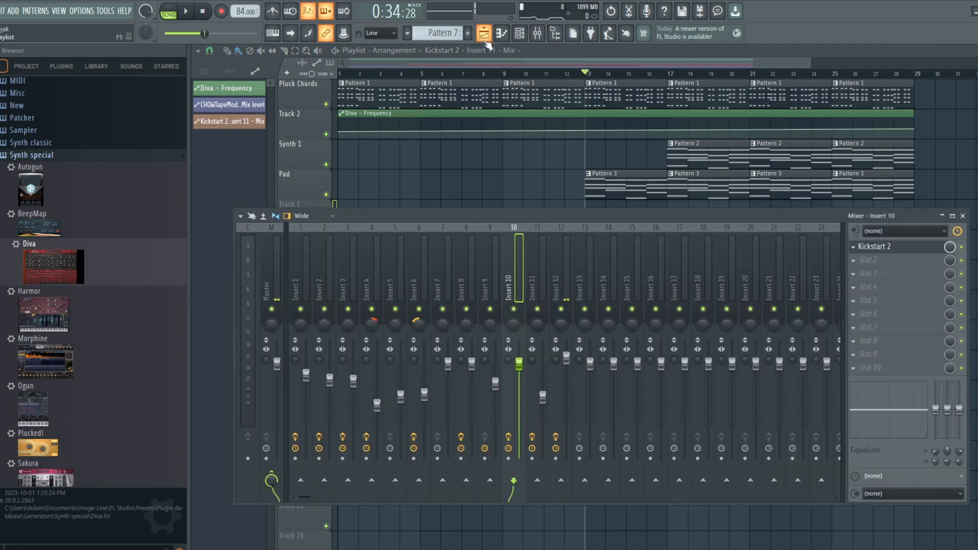
{"action": "scroll", "coordinate": [438, 33], "scroll_direction": "up", "scroll_amount": 4}
{"action": "key", "text": "F6"}
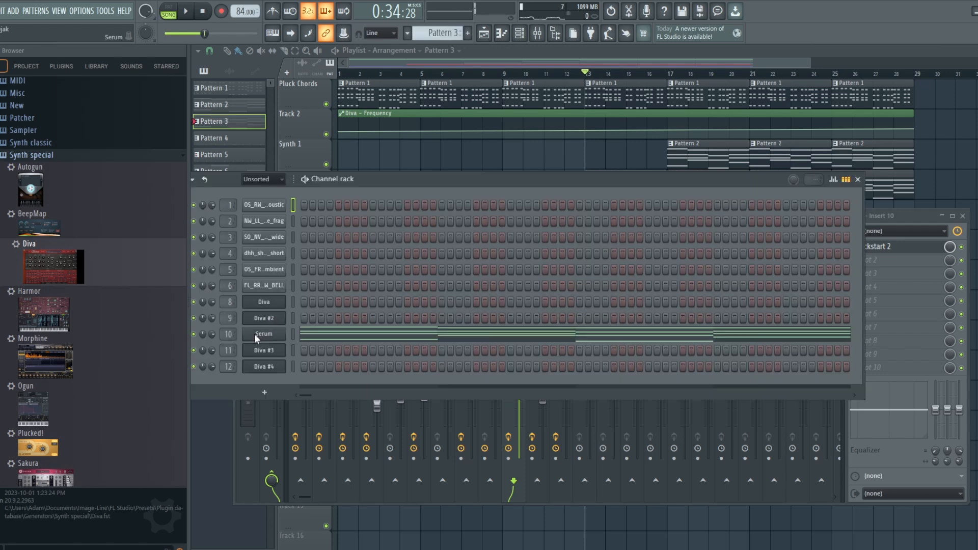
{"action": "left_click", "coordinate": [259, 336]}
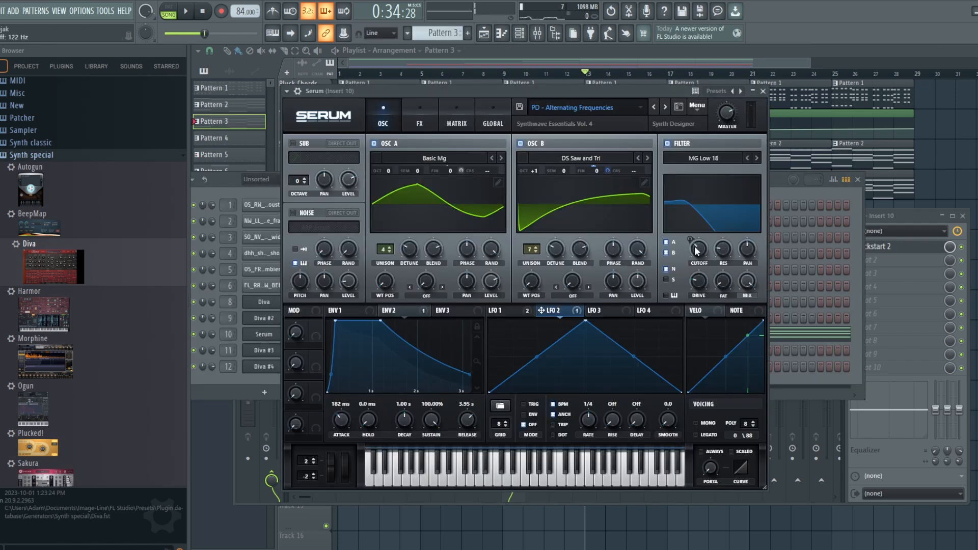
{"action": "left_click_drag", "start_coordinate": [694, 246], "coordinate": [696, 251]}
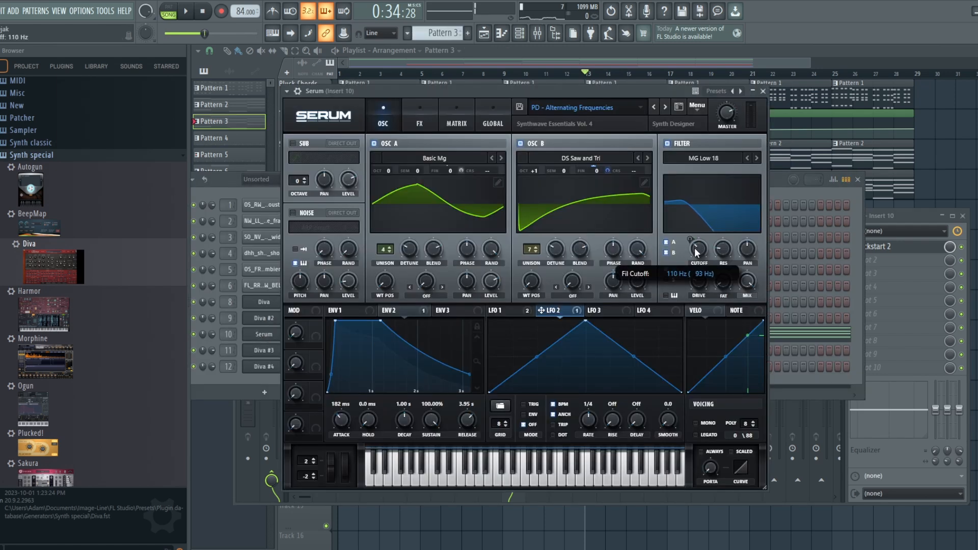
Create an automation clip for the last tweaked Serum filter cutoff parameter
{"action": "left_click", "coordinate": [91, 11]}
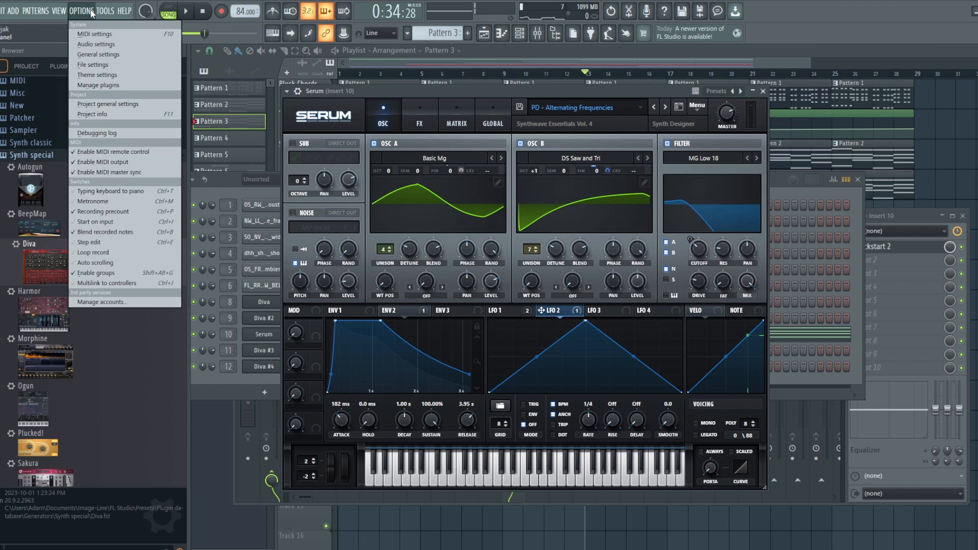
{"action": "mouse_move", "coordinate": [104, 12]}
{"action": "mouse_move", "coordinate": [133, 194]}
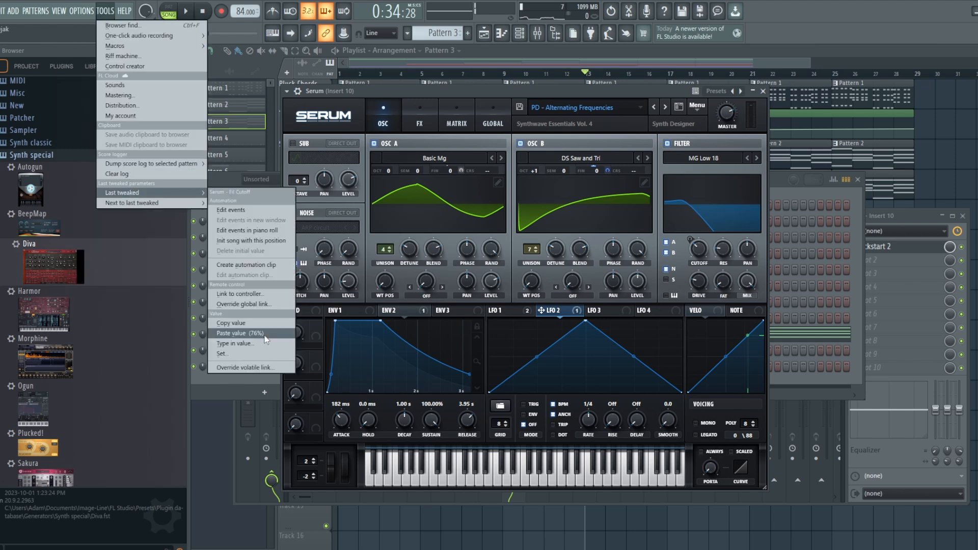
{"action": "left_click", "coordinate": [254, 266]}
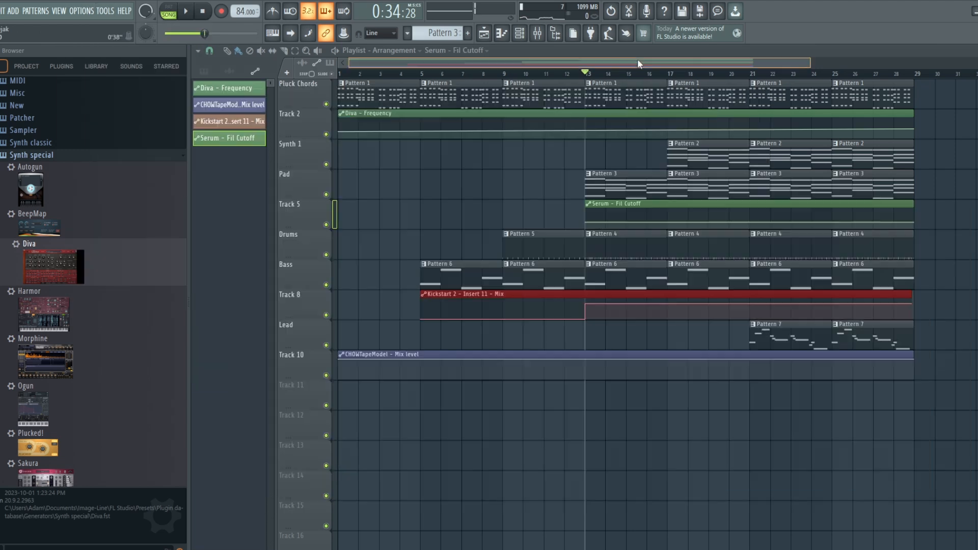
Raise the last point of the Serum filter cutoff envelope to 42% and play the section from bar 13
{"action": "left_click_drag", "start_coordinate": [914, 223], "coordinate": [915, 220]}
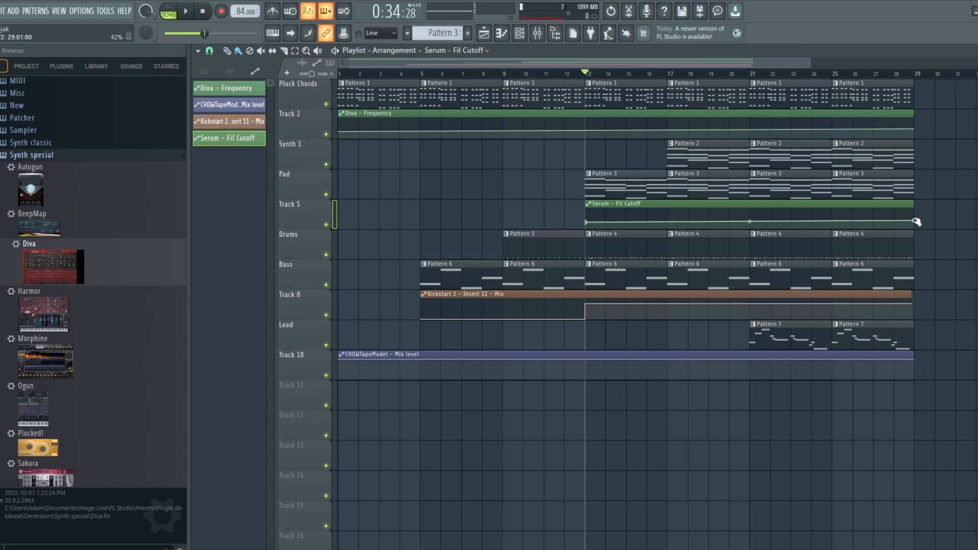
{"action": "key", "text": "space"}
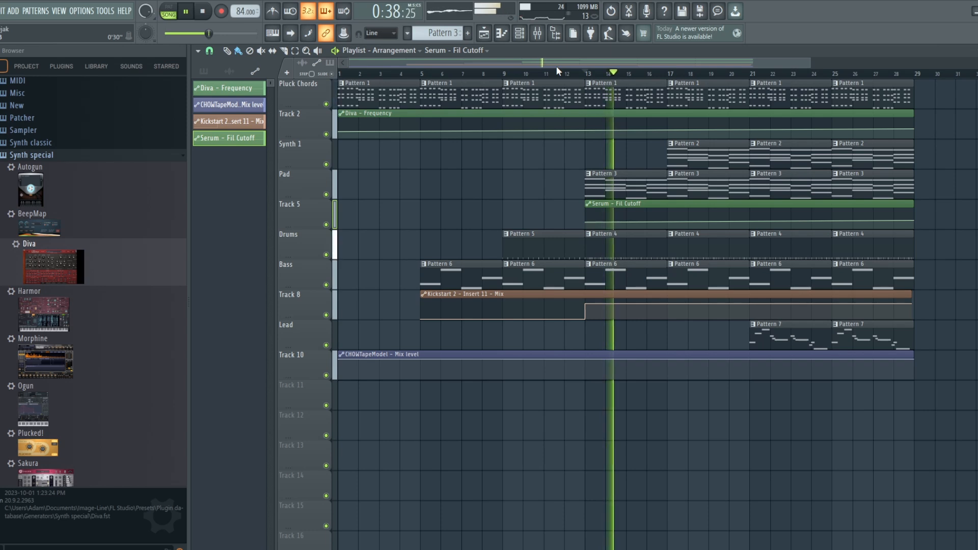
{"action": "key", "text": "space"}
Add Kickstart 2 to Insert 8 after CHOWTapeModel and lower its mix to 54% during playback
{"action": "left_click", "coordinate": [519, 34]}
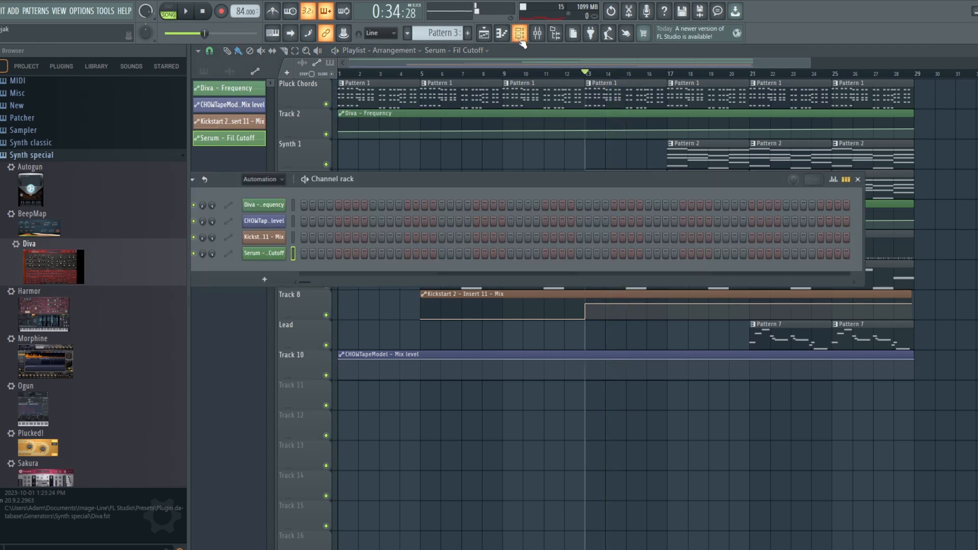
{"action": "left_click", "coordinate": [537, 34]}
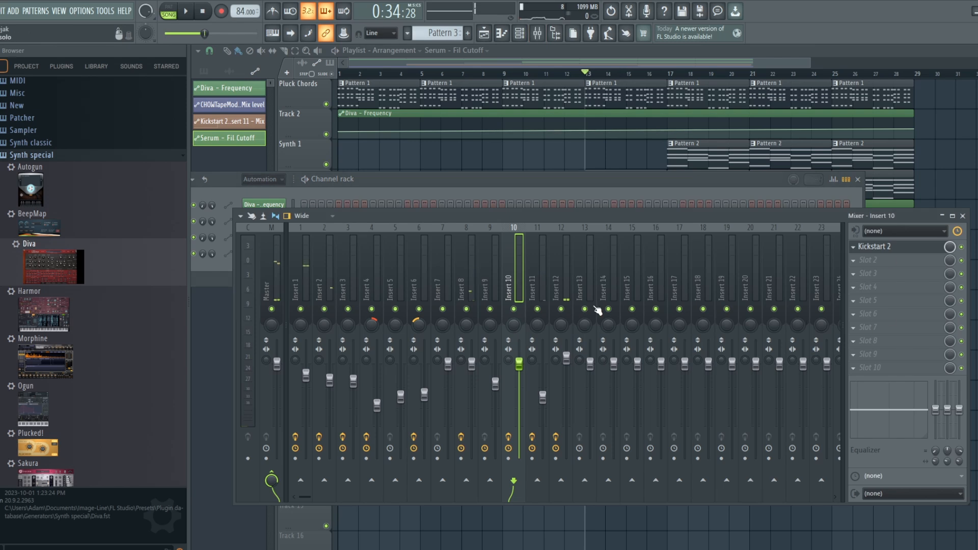
{"action": "left_click", "coordinate": [470, 280]}
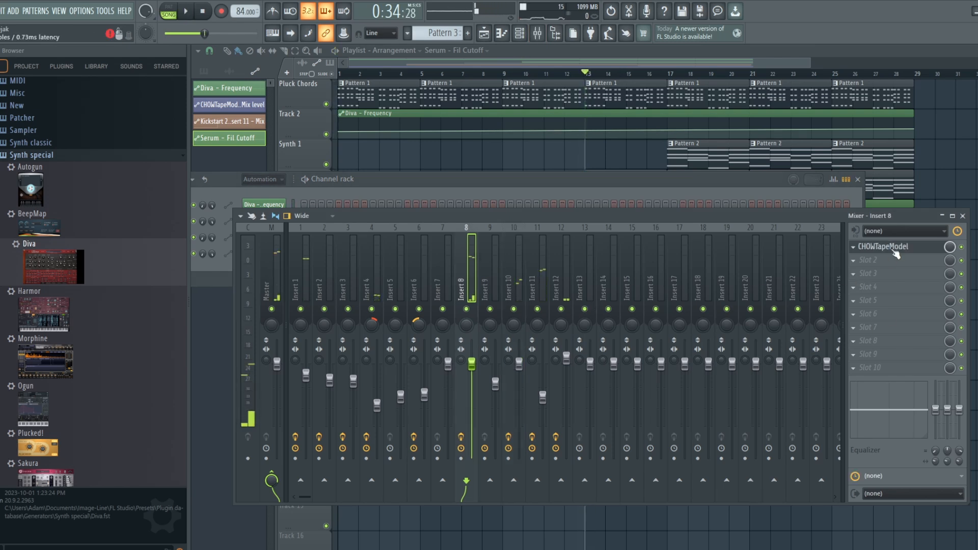
{"action": "key", "text": "space"}
{"action": "left_click", "coordinate": [861, 260]}
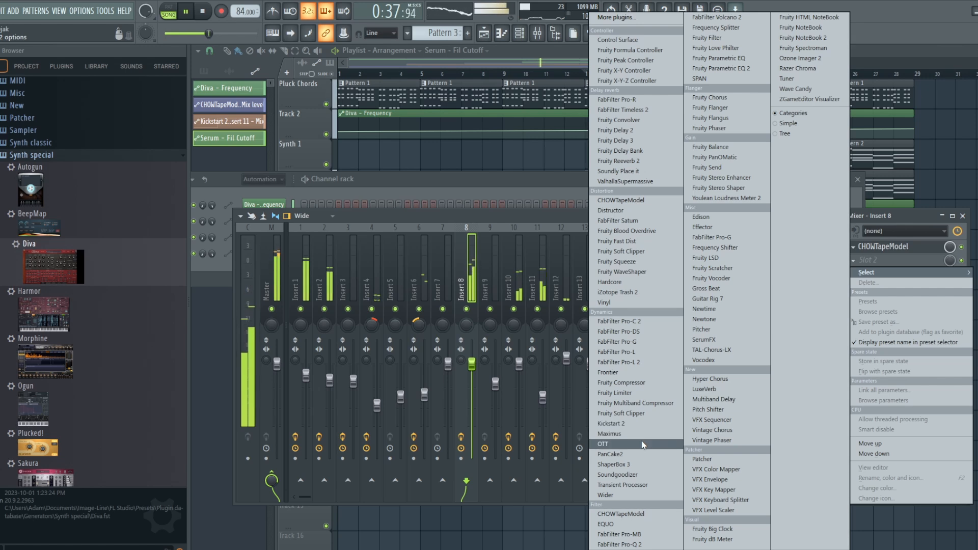
{"action": "left_click", "coordinate": [641, 427]}
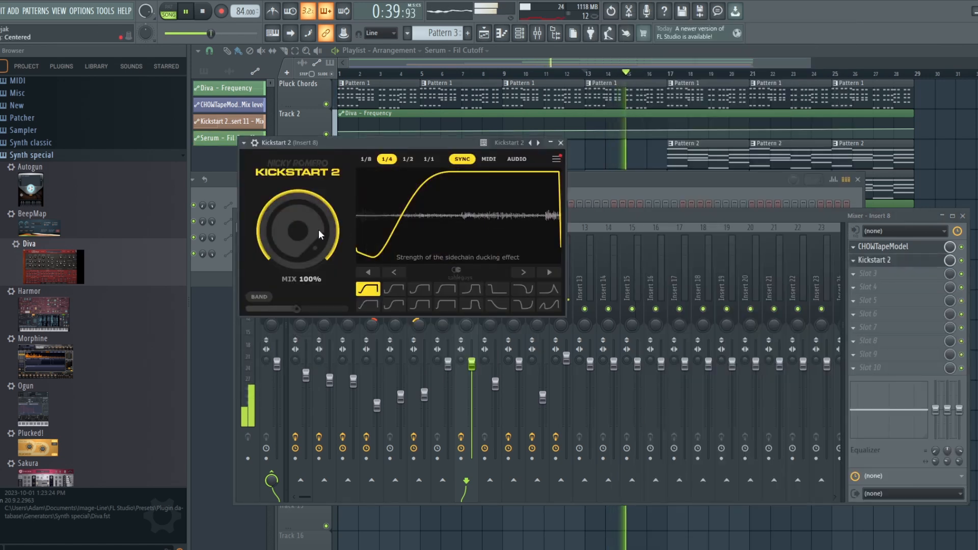
{"action": "left_click_drag", "start_coordinate": [319, 229], "coordinate": [319, 248]}
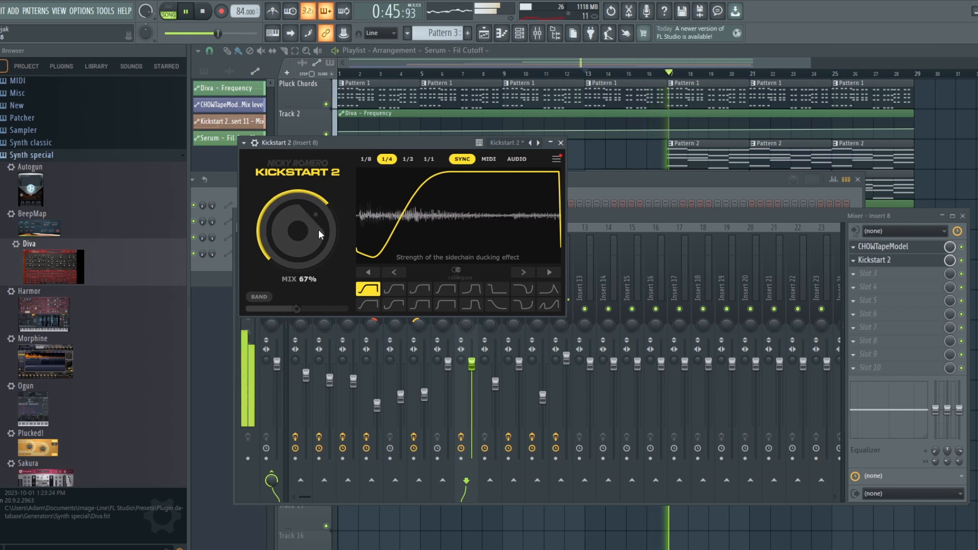
{"action": "mouse_move", "coordinate": [319, 229]}
{"action": "left_mouse_down"}
{"action": "mouse_move", "coordinate": [319, 241]}
{"action": "mouse_move", "coordinate": [319, 229]}
{"action": "left_mouse_up"}
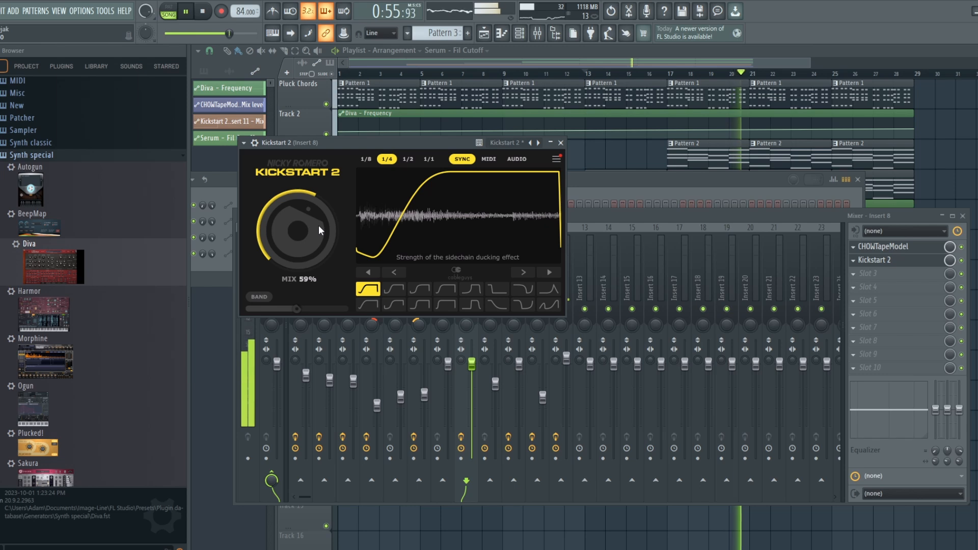
{"action": "left_click_drag", "start_coordinate": [319, 226], "coordinate": [318, 232]}
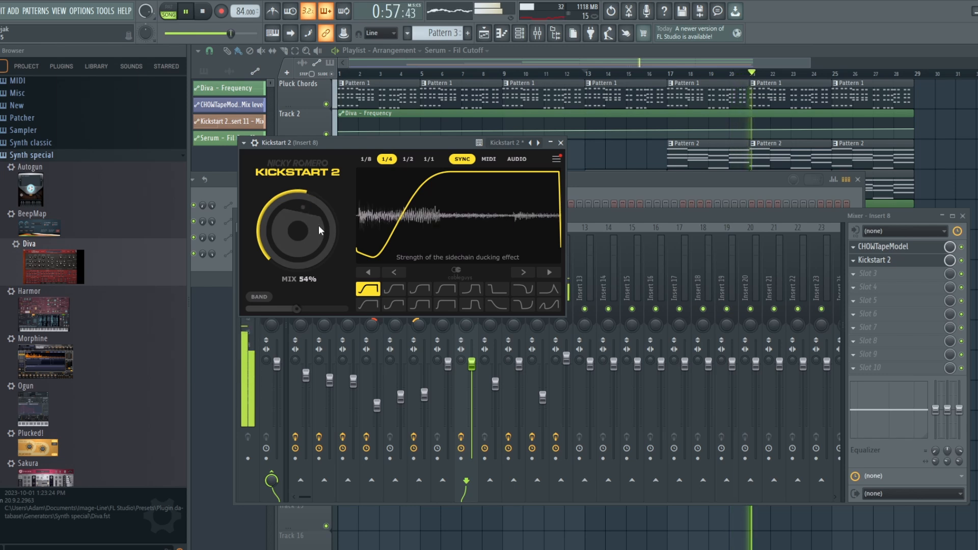
Set the Insert 12 mixer fader to about 97% (-0.8 dB) while the song plays
{"action": "left_click", "coordinate": [648, 60]}
{"action": "left_click", "coordinate": [521, 34]}
{"action": "left_click", "coordinate": [537, 34]}
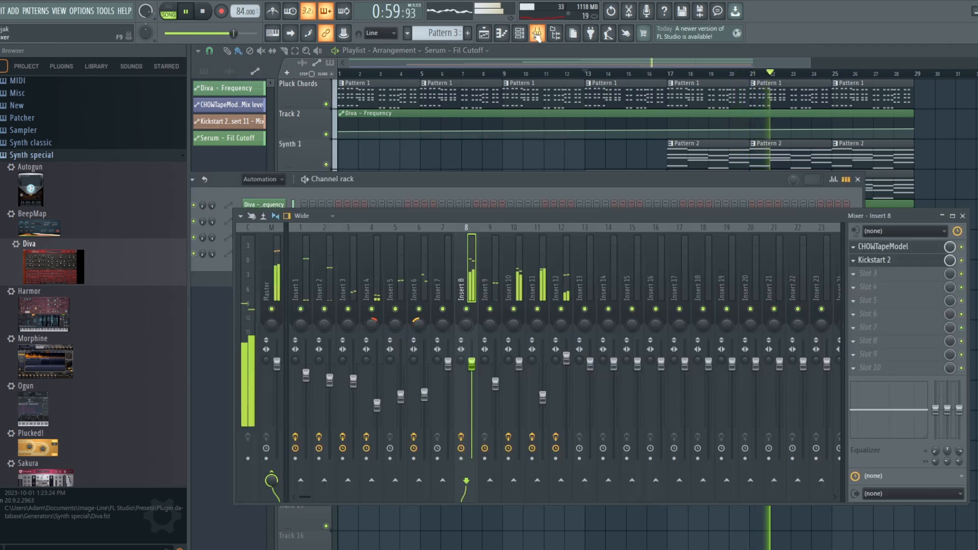
{"action": "left_click", "coordinate": [562, 284]}
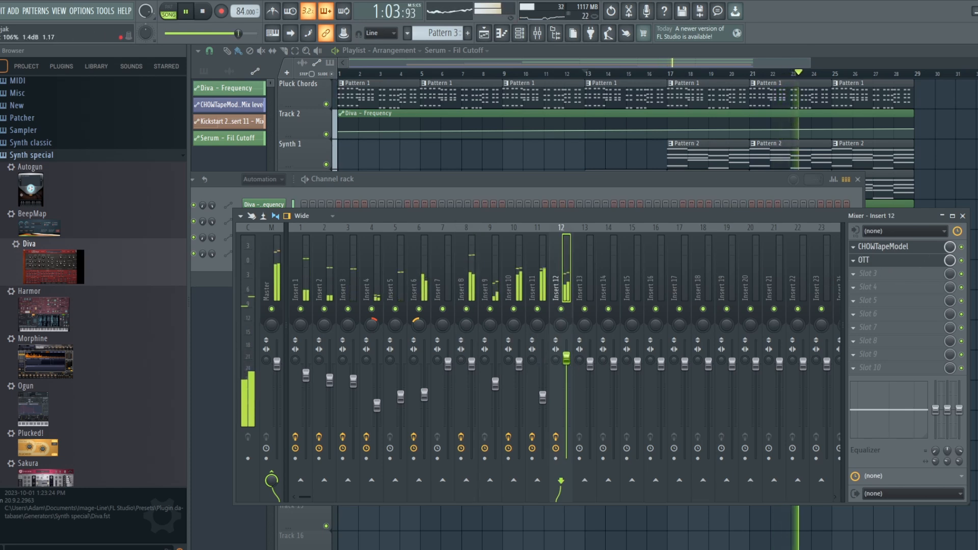
{"action": "mouse_move", "coordinate": [566, 358]}
{"action": "left_mouse_down"}
{"action": "mouse_move", "coordinate": [566, 372]}
{"action": "mouse_move", "coordinate": [567, 356]}
{"action": "left_mouse_up"}
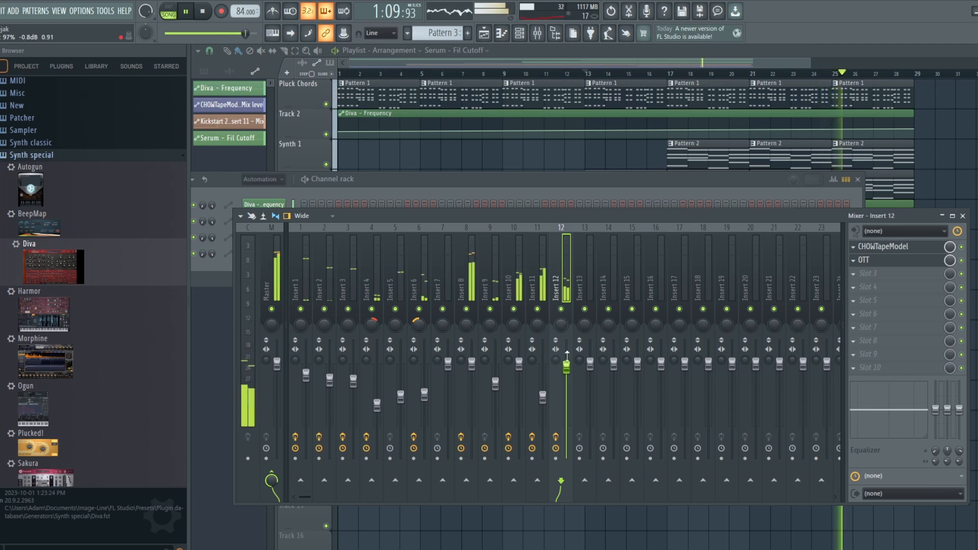
Return to the playlist, reset playback to the start of the song, listen through the arrangement and stop it
{"action": "left_click", "coordinate": [520, 33]}
{"action": "left_click", "coordinate": [672, 63]}
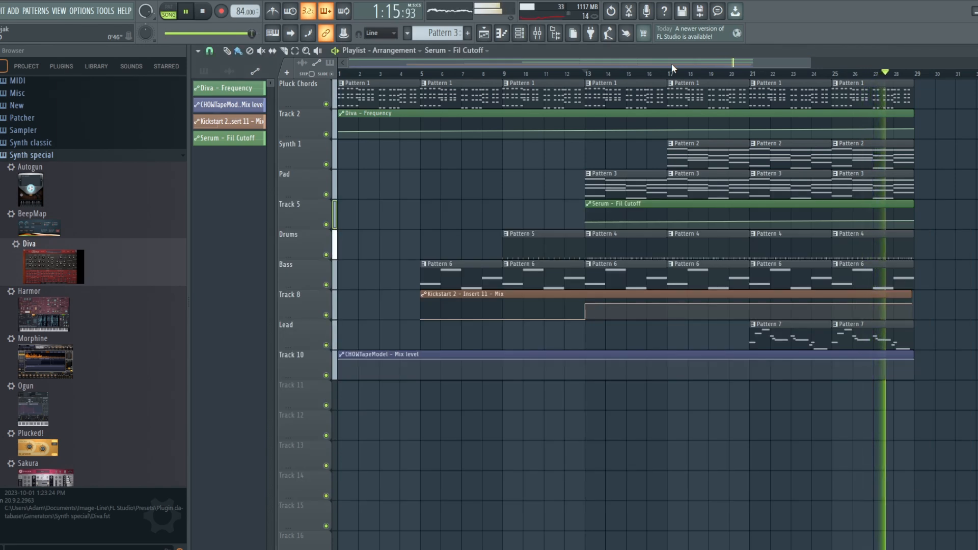
{"action": "key", "text": "space"}
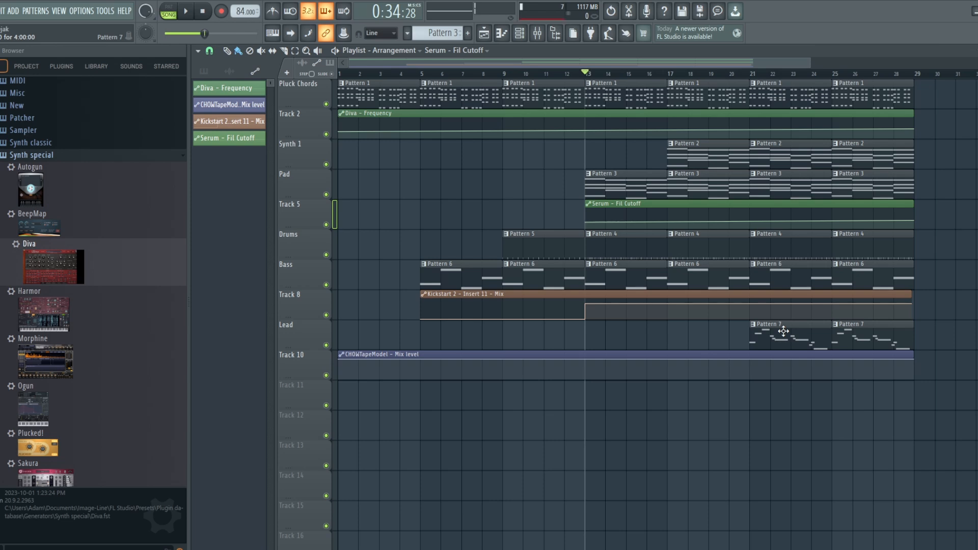
{"action": "left_click", "coordinate": [204, 10]}
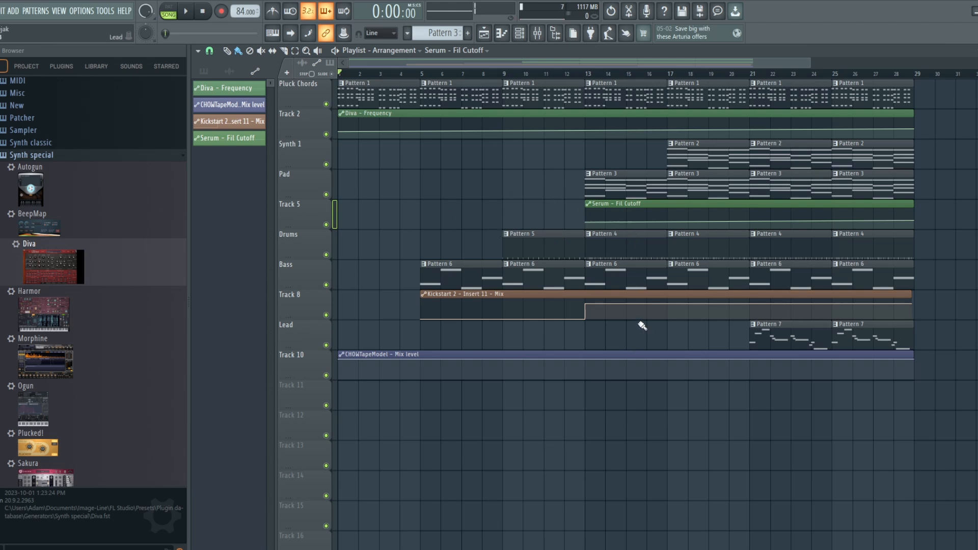
{"action": "left_click", "coordinate": [187, 10]}
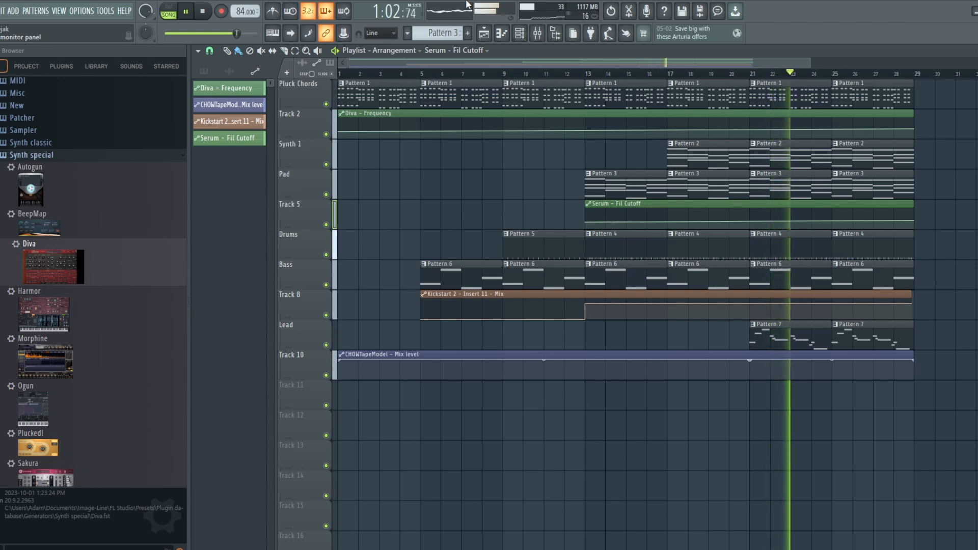
{"action": "left_click", "coordinate": [203, 13]}
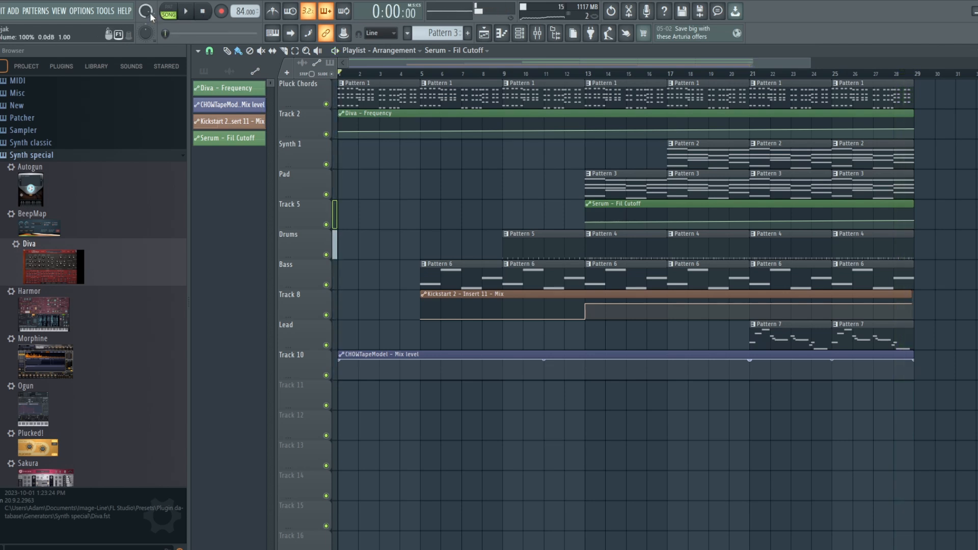